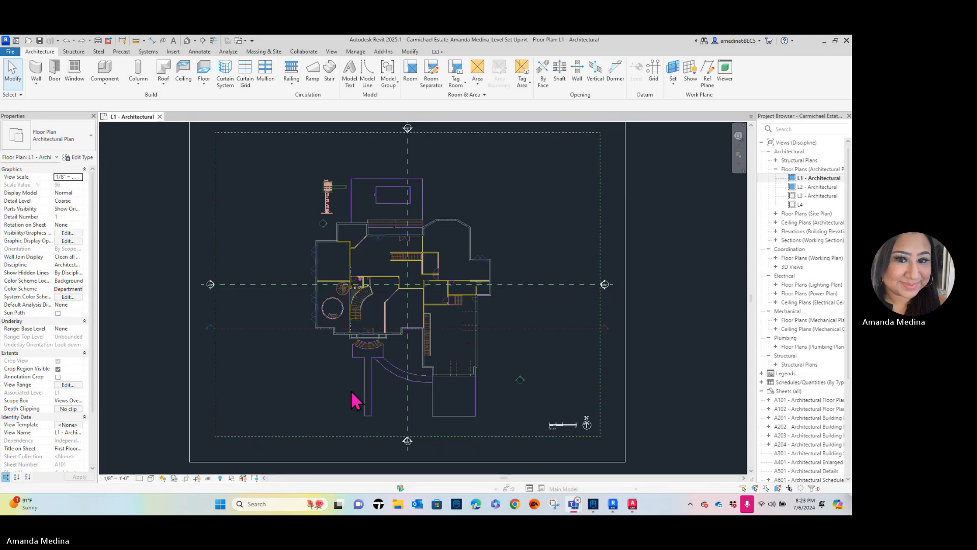
# Measure the thickness of the exterior wall near the northwest corner of the imported floor plan
pyautogui.scroll(5, 315, 248)
pyautogui.scroll(4, 315, 248)
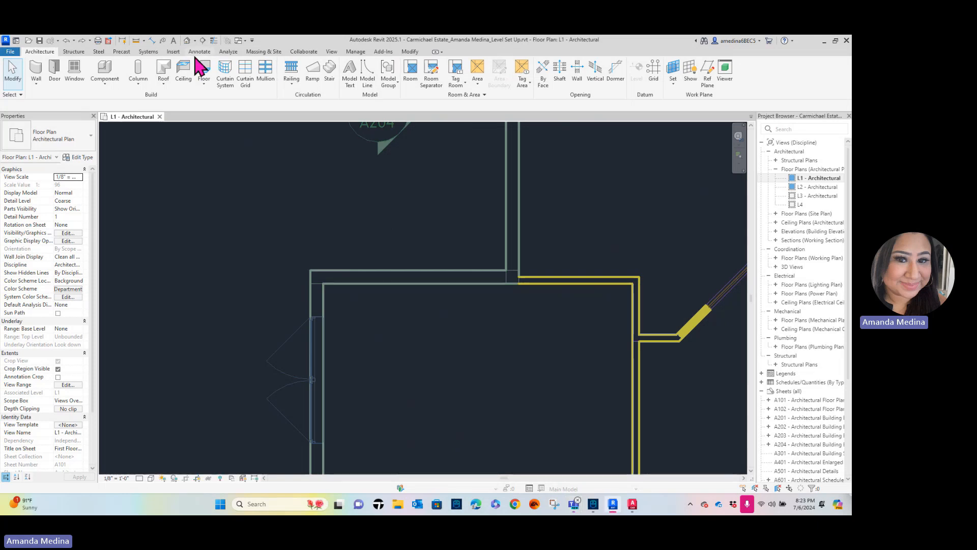
pyautogui.click(135, 41)
pyautogui.click(340, 283)
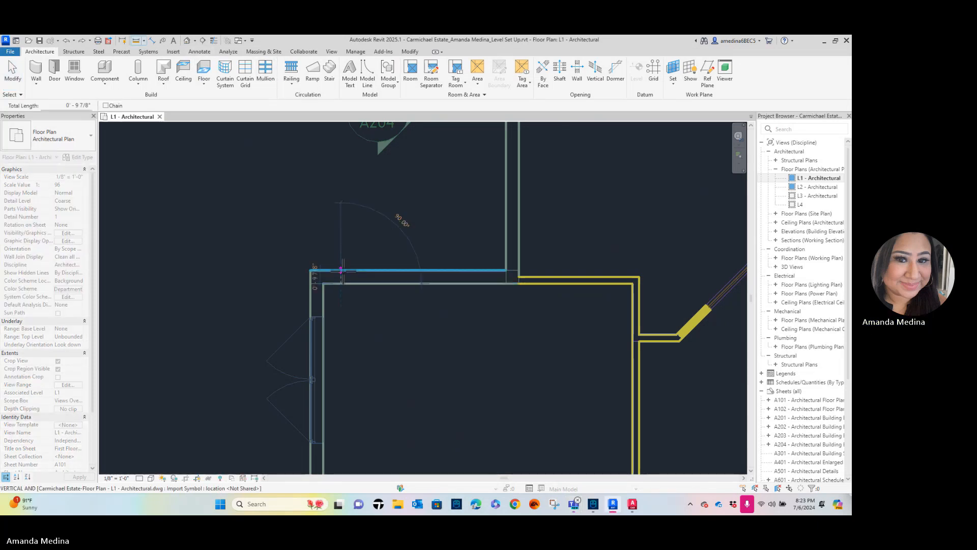
pyautogui.scroll(2, 399, 219)
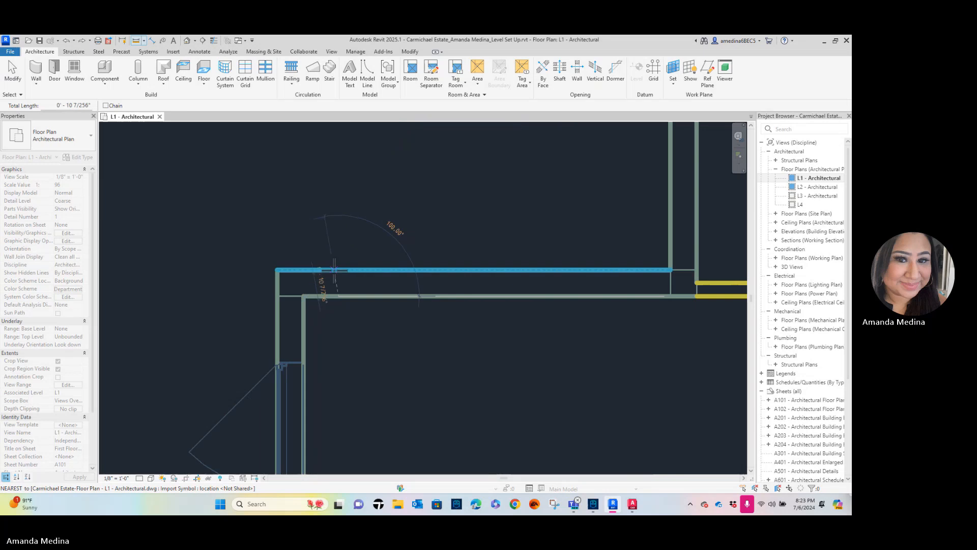
pyautogui.click(308, 296)
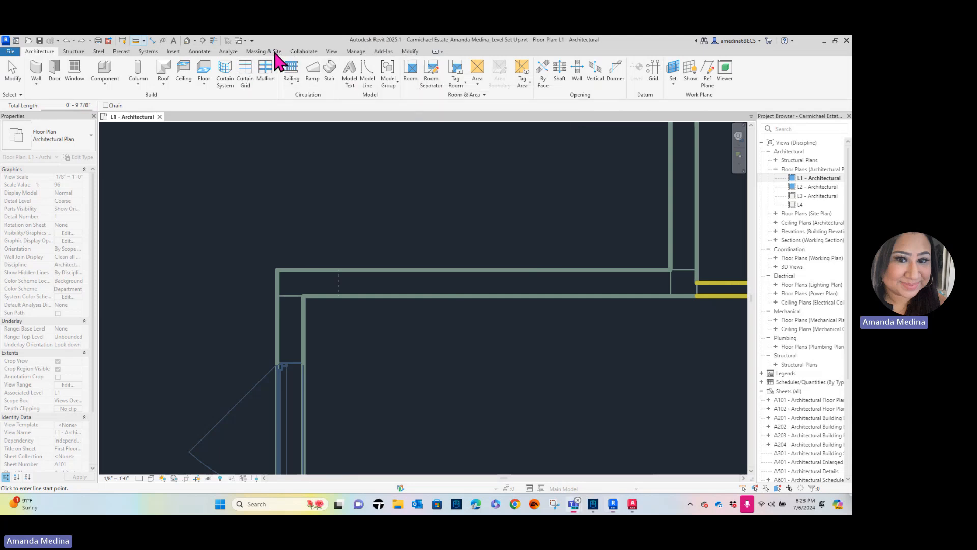
pyautogui.click(136, 42)
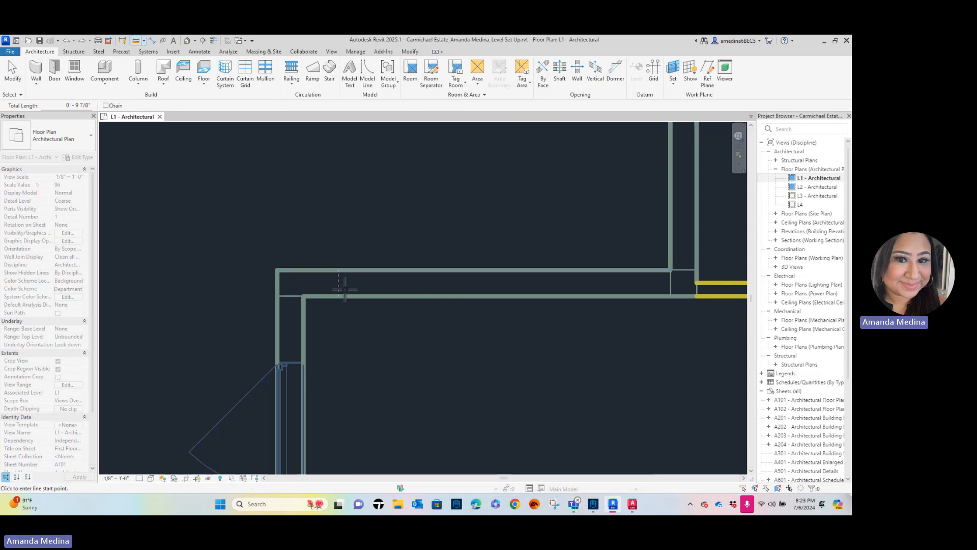
pyautogui.press('Escape')
# Examine the imported first-floor plan, following its exterior walls, rooms and stairs around the whole building
pyautogui.scroll(-7, 617, 389)
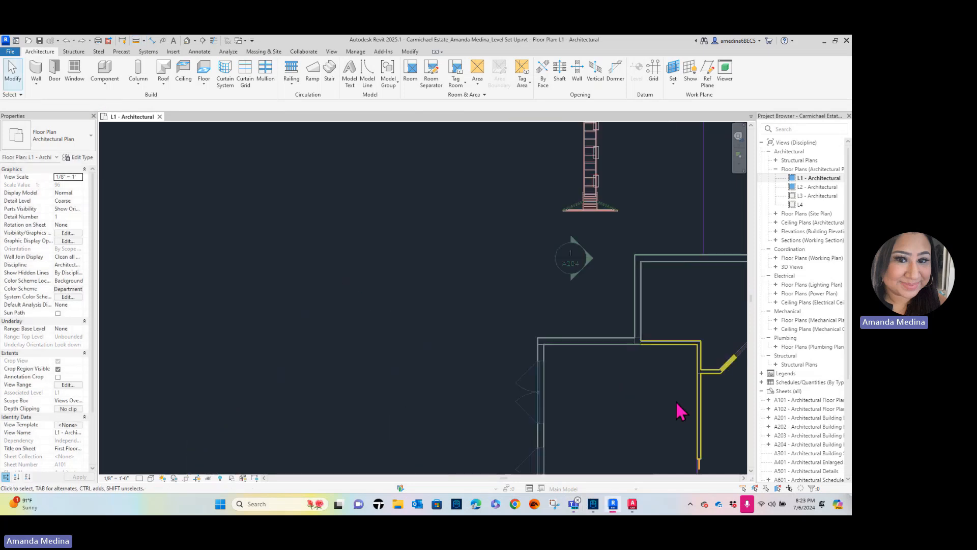
pyautogui.moveTo(652, 383); pyautogui.dragTo(377, 277, button='middle')
pyautogui.scroll(-2, 506, 292)
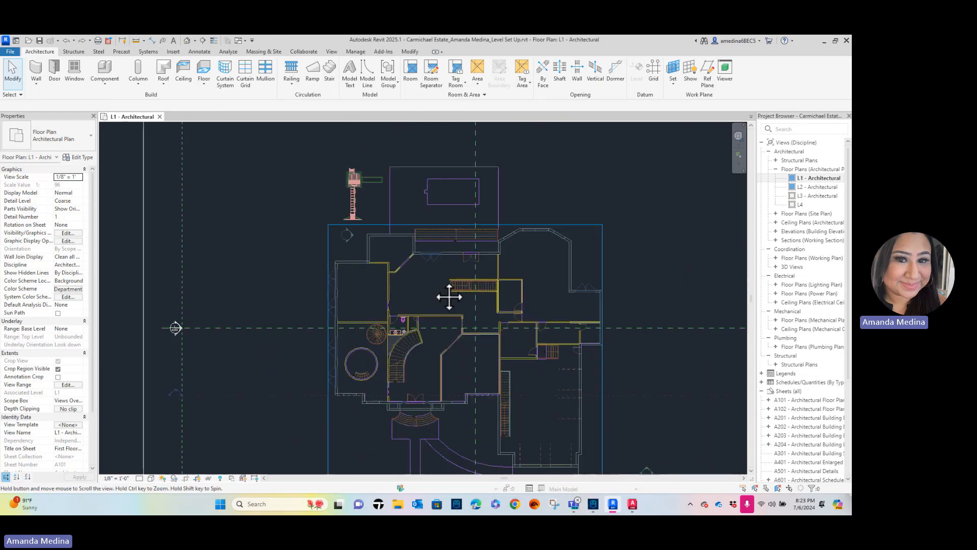
pyautogui.moveTo(450, 290); pyautogui.dragTo(432, 277, button='middle')
pyautogui.scroll(-1, 432, 276)
pyautogui.moveTo(438, 329); pyautogui.dragTo(411, 312, button='middle')
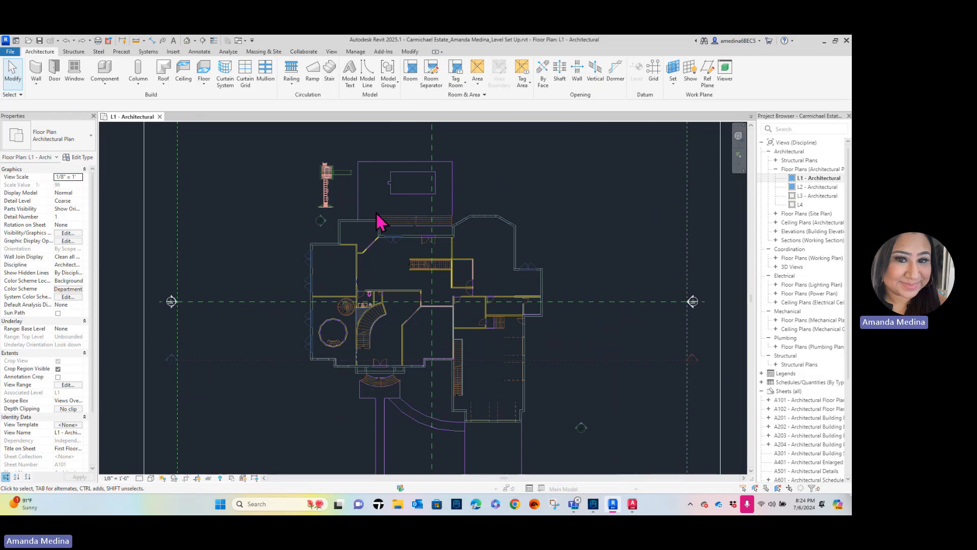
pyautogui.scroll(5, 345, 240)
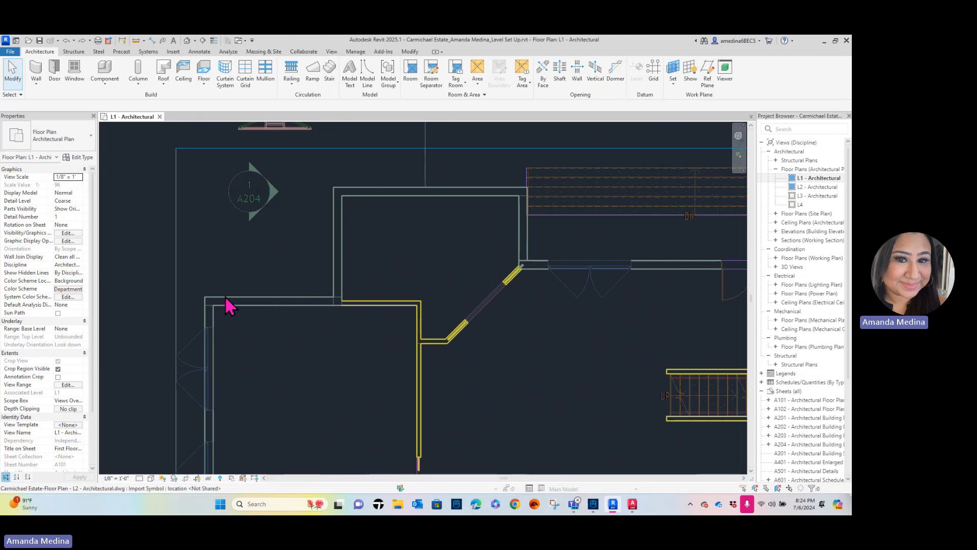
pyautogui.scroll(-2, 250, 388)
pyautogui.moveTo(251, 388); pyautogui.dragTo(290, 161, button='middle')
pyautogui.scroll(-1, 394, 423)
pyautogui.moveTo(394, 423); pyautogui.dragTo(380, 318, button='middle')
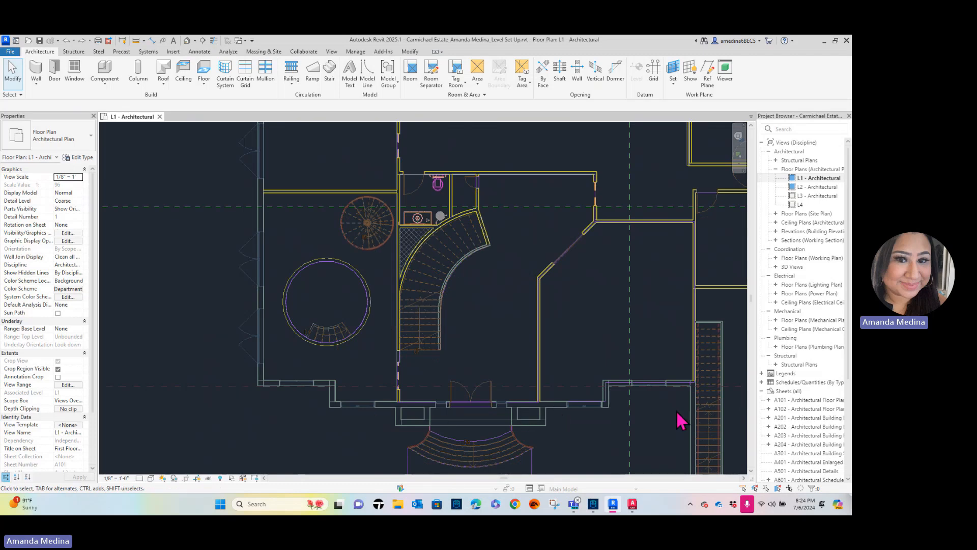
pyautogui.scroll(-1, 611, 360)
pyautogui.moveTo(559, 361); pyautogui.dragTo(417, 403, button='middle')
pyautogui.scroll(-3, 417, 403)
pyautogui.moveTo(455, 272)
pyautogui.mouseDown(button='middle')
pyautogui.moveTo(451, 286)
pyautogui.moveTo(430, 269)
pyautogui.moveTo(441, 266)
pyautogui.mouseUp(button='middle')
pyautogui.scroll(-1, 429, 268)
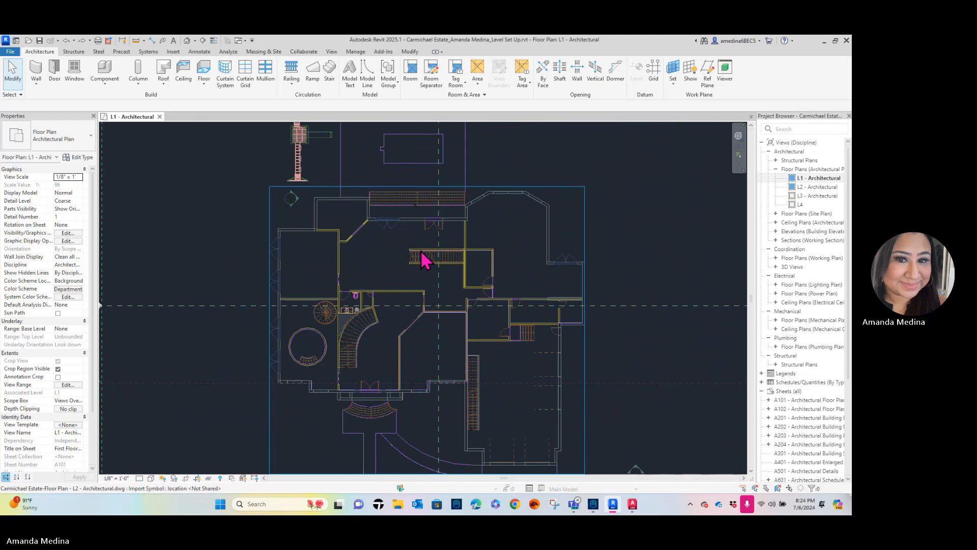
# Start an architectural wall with the Basic Wall Generic - 8" type and widen the properties area to show full values
pyautogui.click(37, 76)
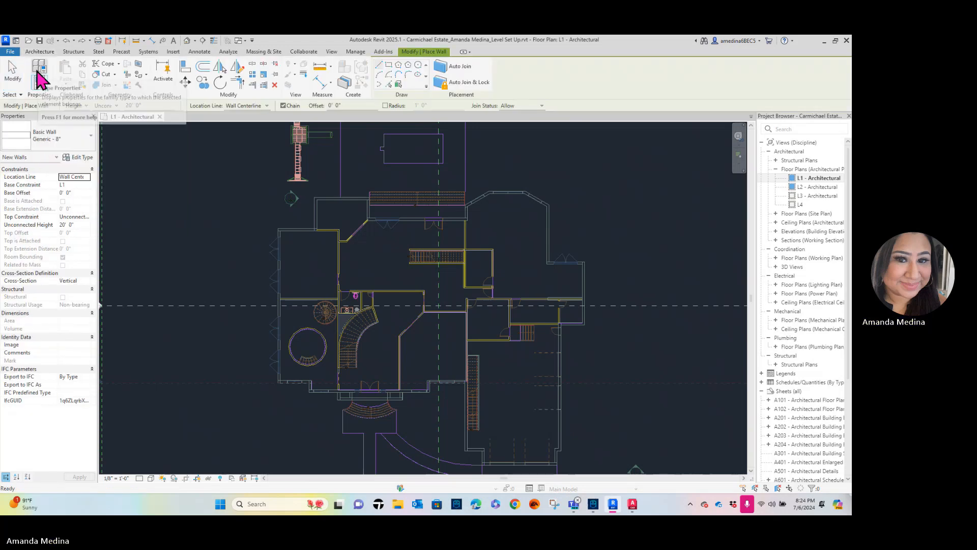
pyautogui.click(57, 145)
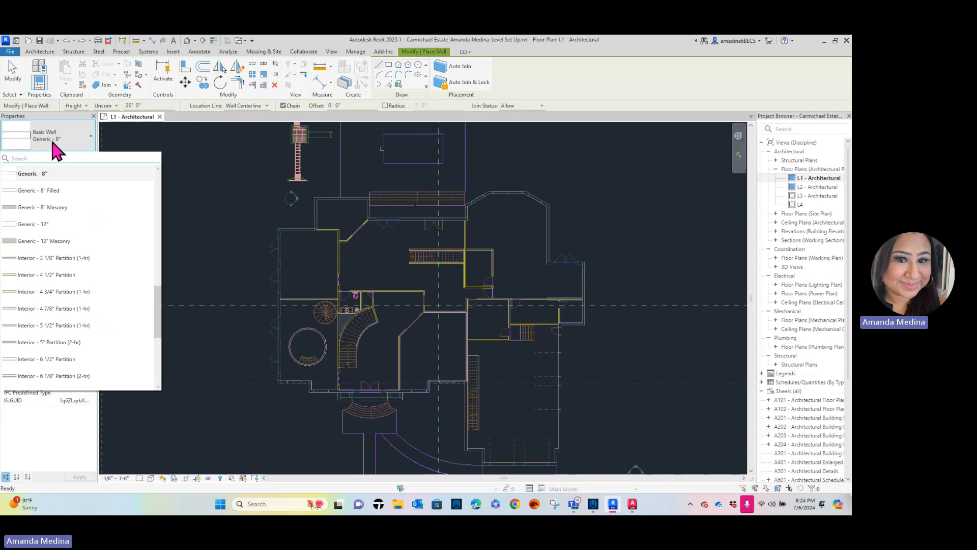
pyautogui.click(53, 143)
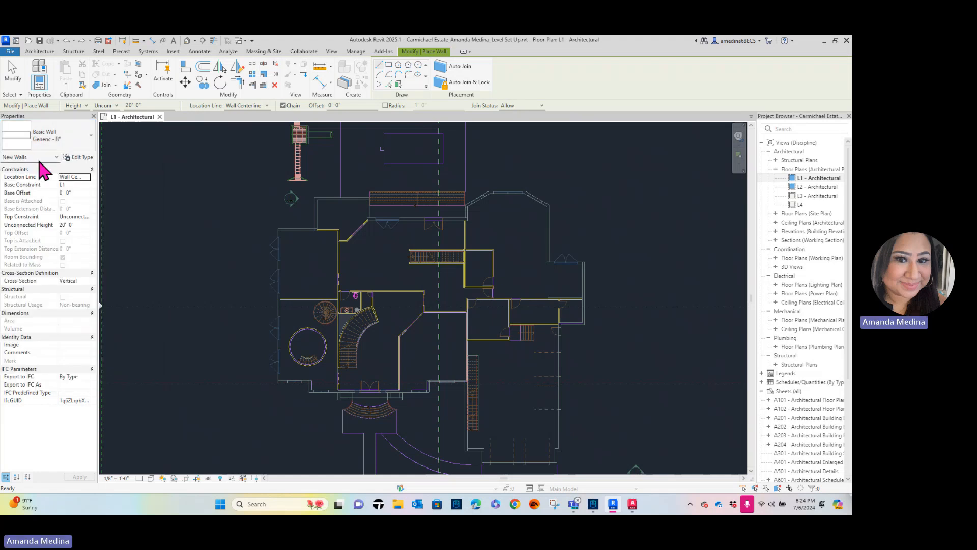
pyautogui.moveTo(99, 184); pyautogui.dragTo(149, 185)
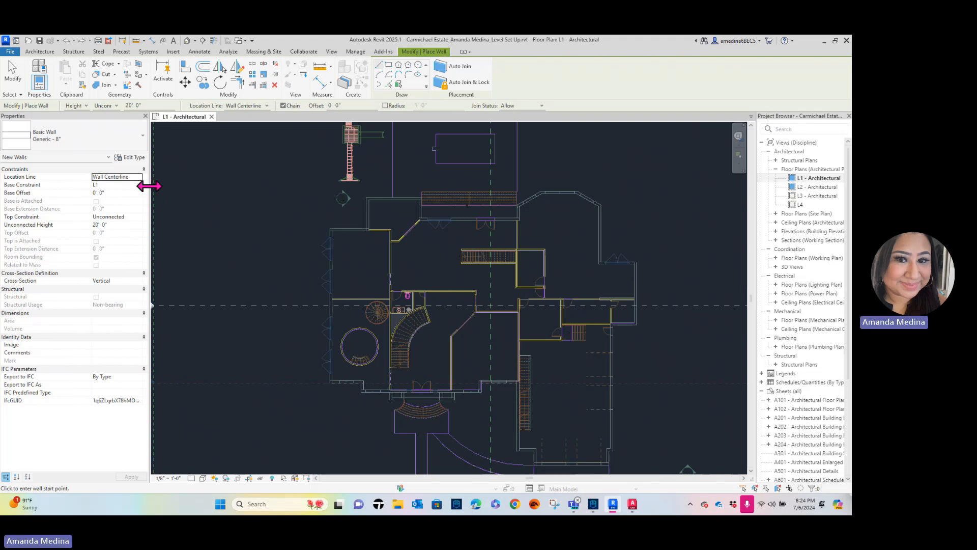
pyautogui.moveTo(149, 186); pyautogui.dragTo(136, 187)
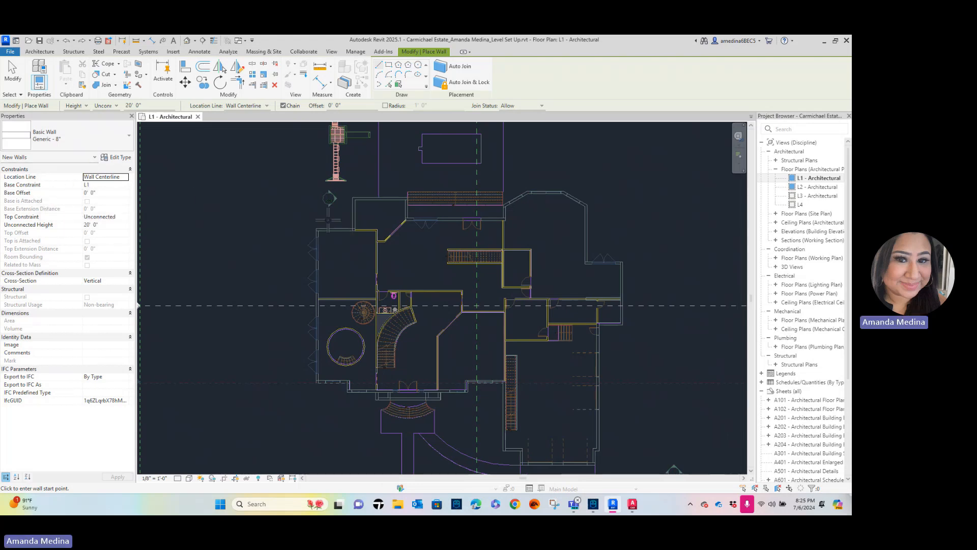
# Set the new wall's Top Constraint to Up to level: L2
pyautogui.scroll(5, 330, 227)
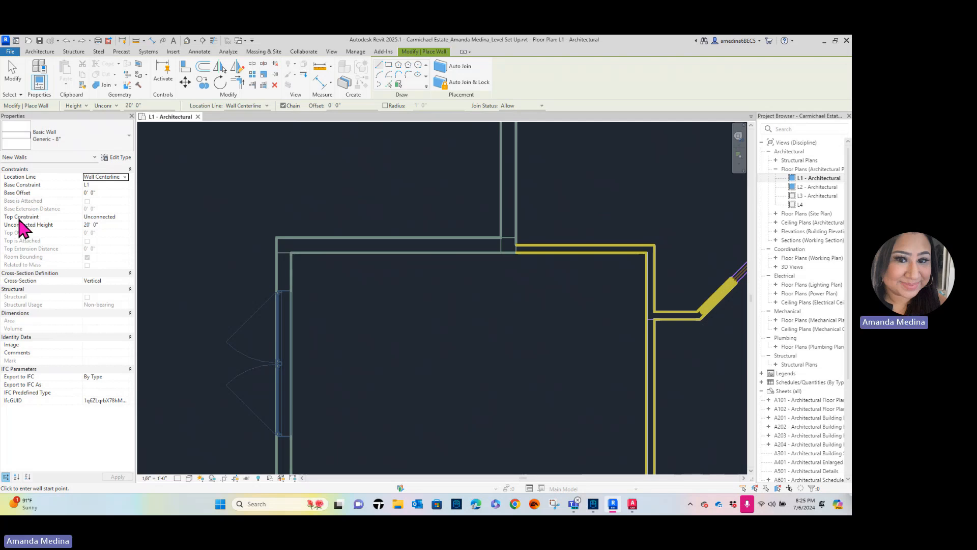
pyautogui.click(104, 217)
pyautogui.click(126, 218)
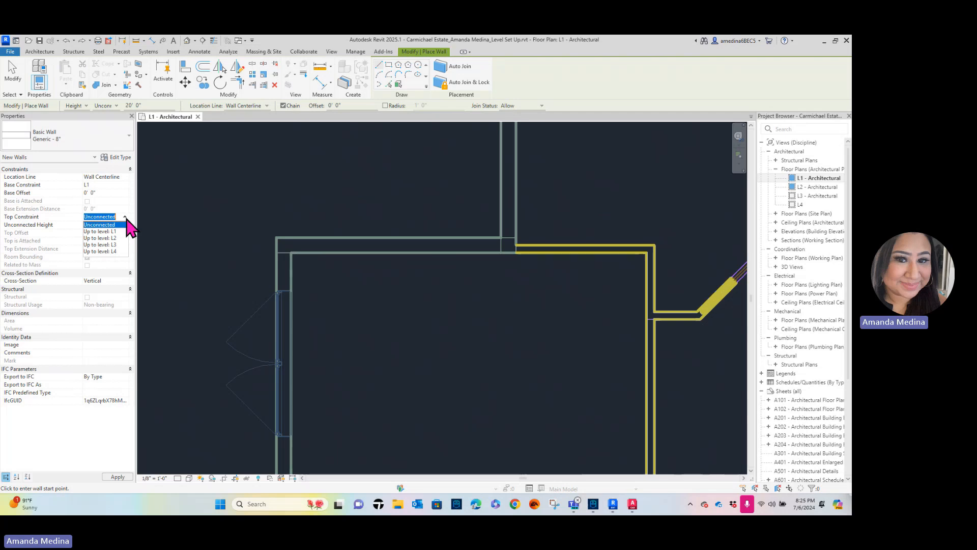
pyautogui.click(108, 218)
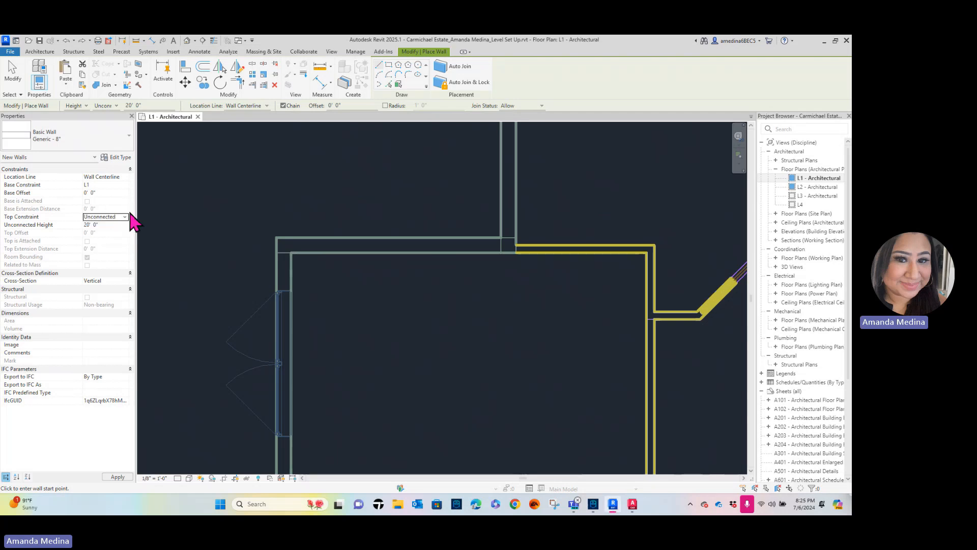
pyautogui.click(126, 218)
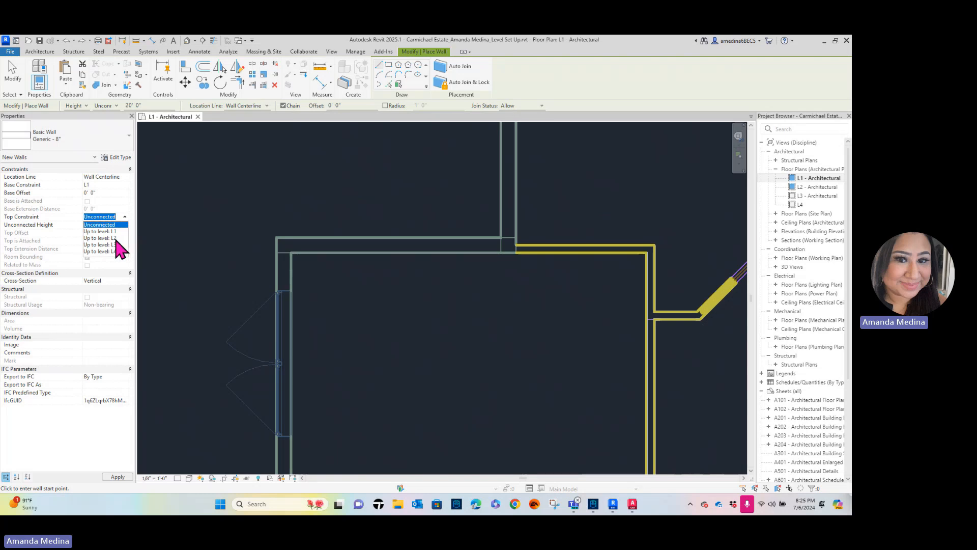
pyautogui.click(114, 238)
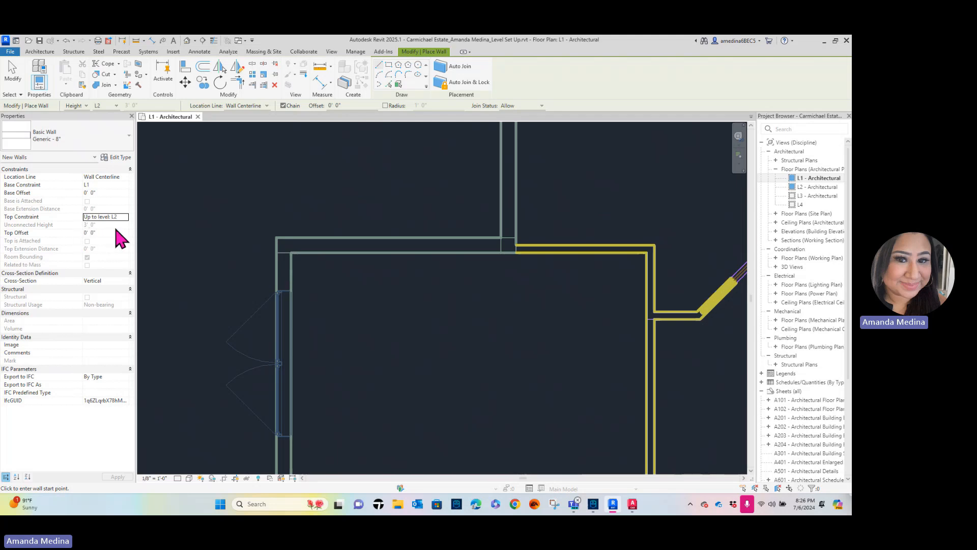
# Keep the wall's Join Status at Allow and turn on Auto Join & Lock for placement
pyautogui.scroll(-5, 334, 251)
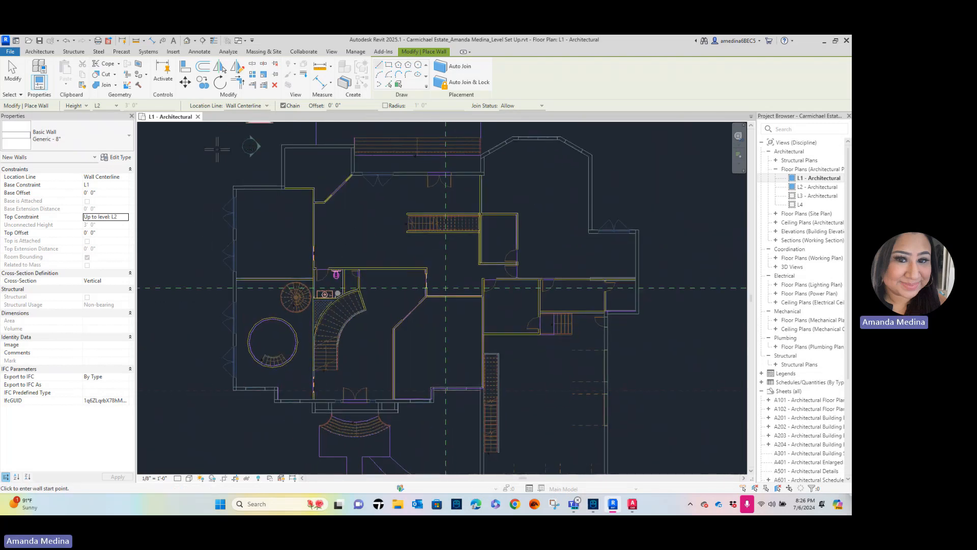
pyautogui.scroll(3, 229, 168)
pyautogui.scroll(4, 229, 169)
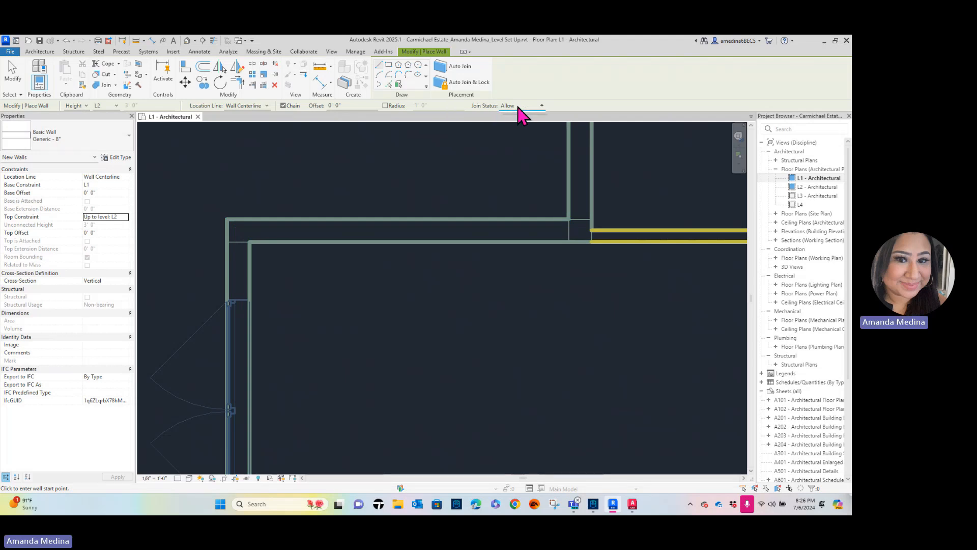
pyautogui.click(520, 107)
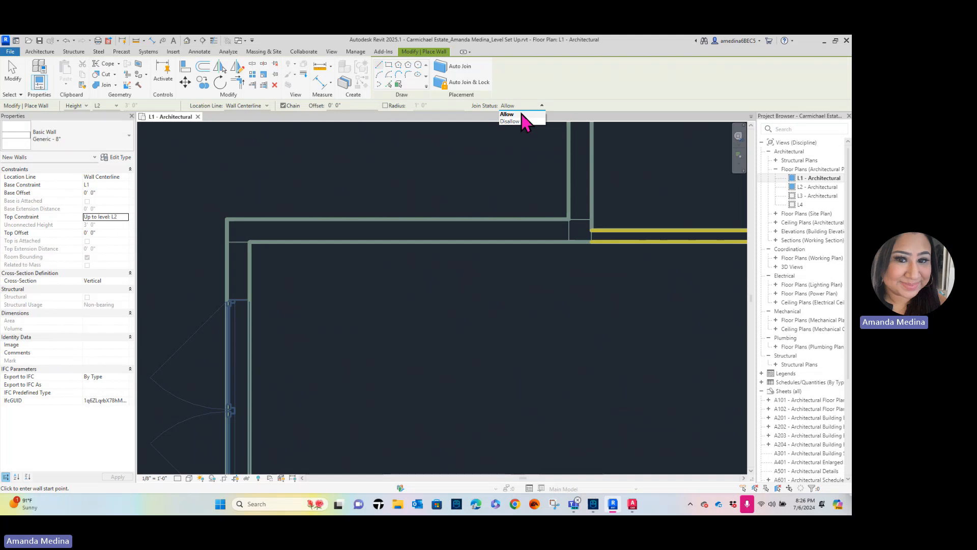
pyautogui.click(523, 114)
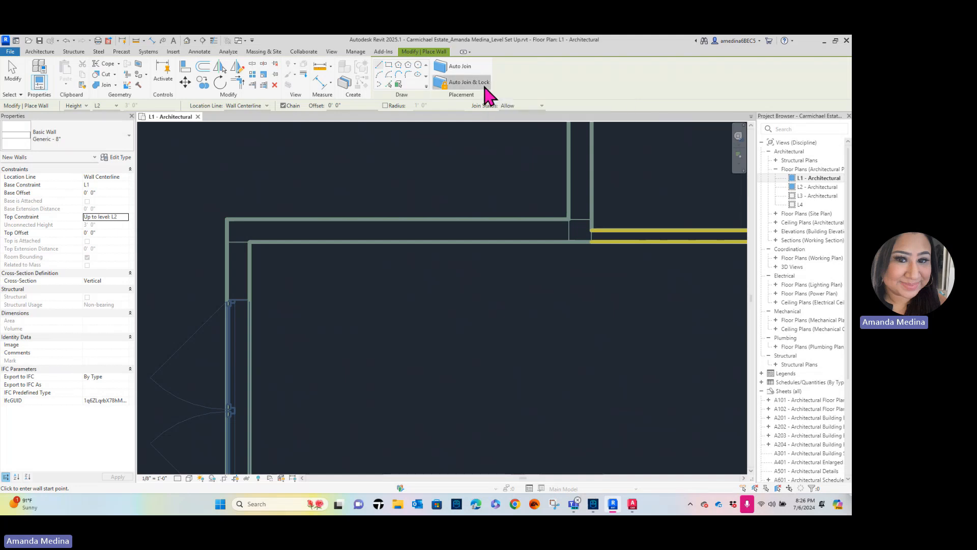
pyautogui.click(481, 84)
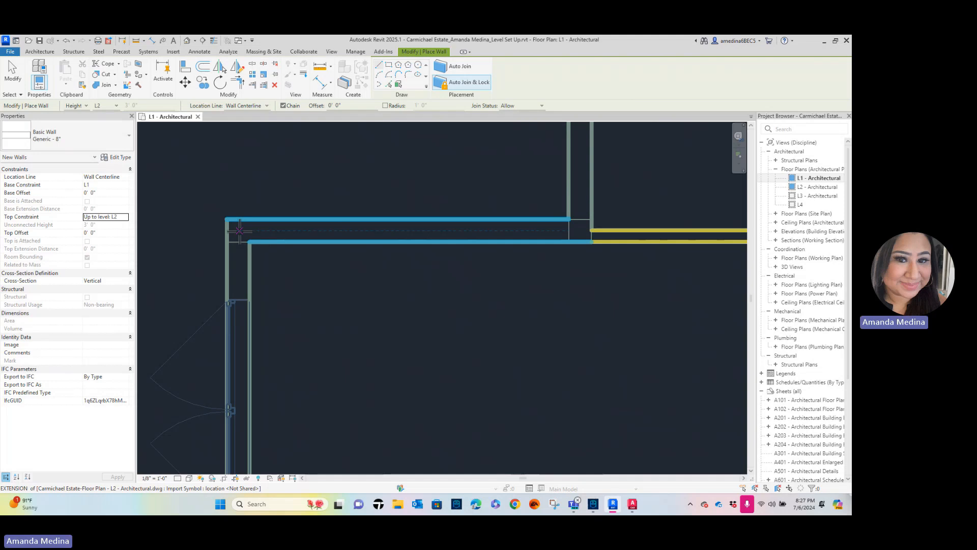
# Trace the left exterior wall's centerline from the plan's upper-left corner straight down past the double doors to the lower-left corner
pyautogui.click(240, 231)
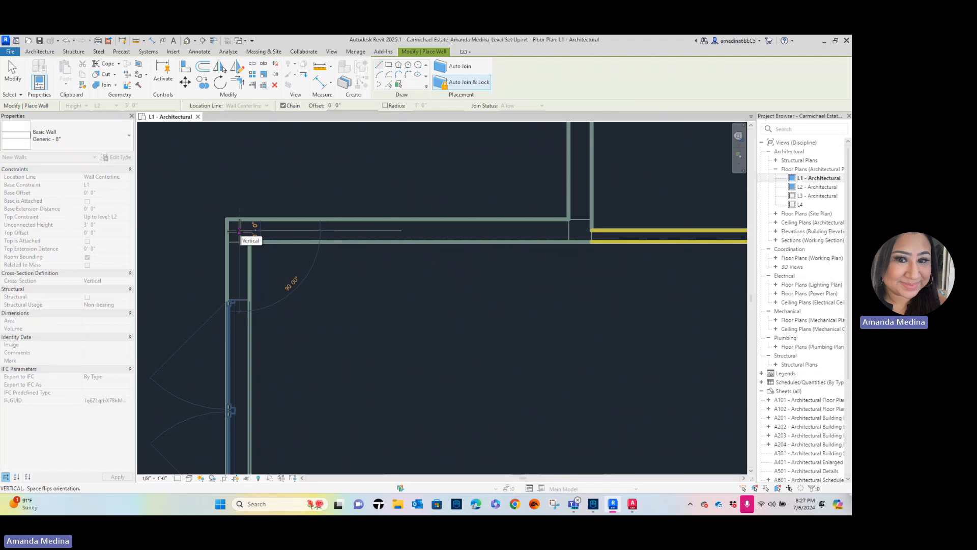
pyautogui.scroll(-1, 240, 352)
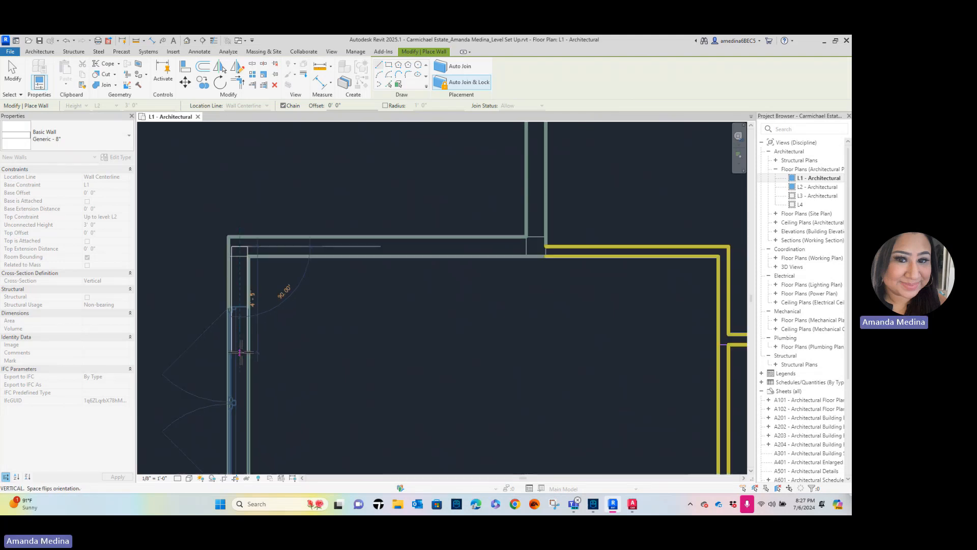
pyautogui.scroll(-3, 241, 350)
pyautogui.moveTo(257, 342); pyautogui.dragTo(320, 178, button='middle')
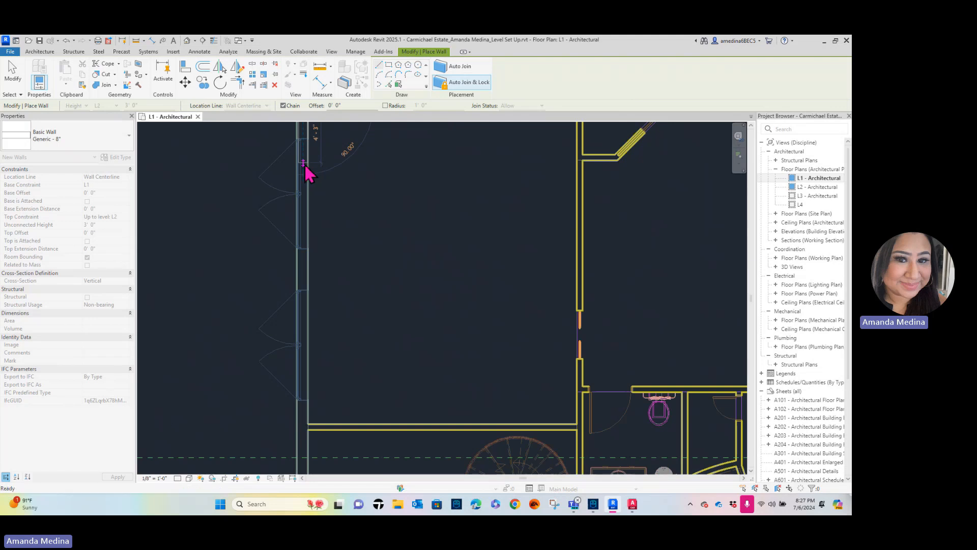
pyautogui.scroll(-3, 308, 174)
pyautogui.scroll(4, 305, 168)
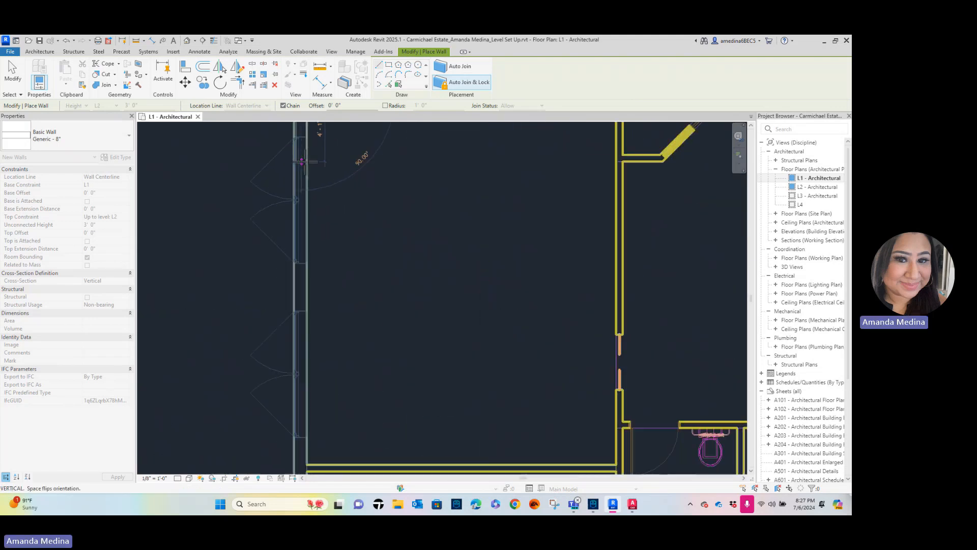
pyautogui.scroll(2, 302, 162)
pyautogui.scroll(-2, 306, 162)
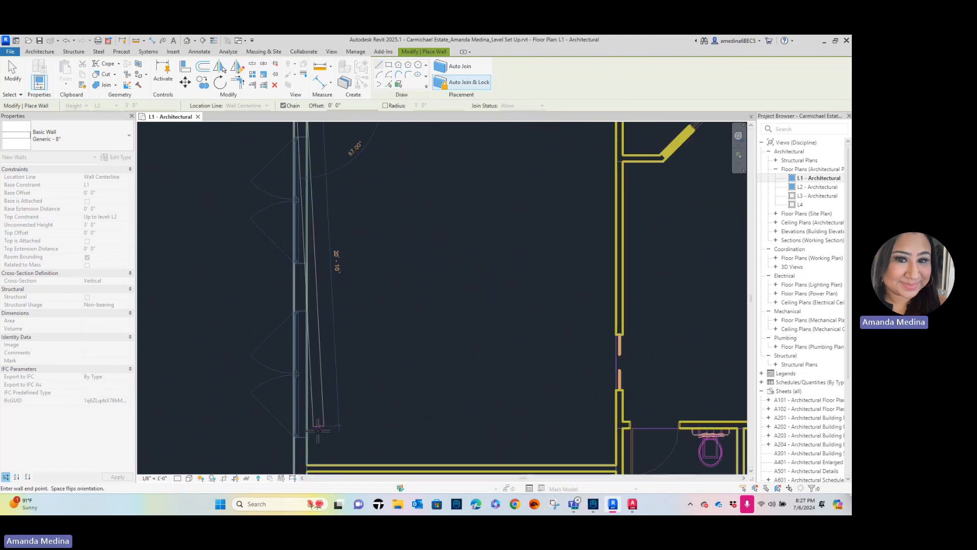
pyautogui.moveTo(309, 199); pyautogui.dragTo(313, 360, button='middle')
pyautogui.scroll(2, 304, 312)
pyautogui.moveTo(317, 323); pyautogui.dragTo(330, 160, button='middle')
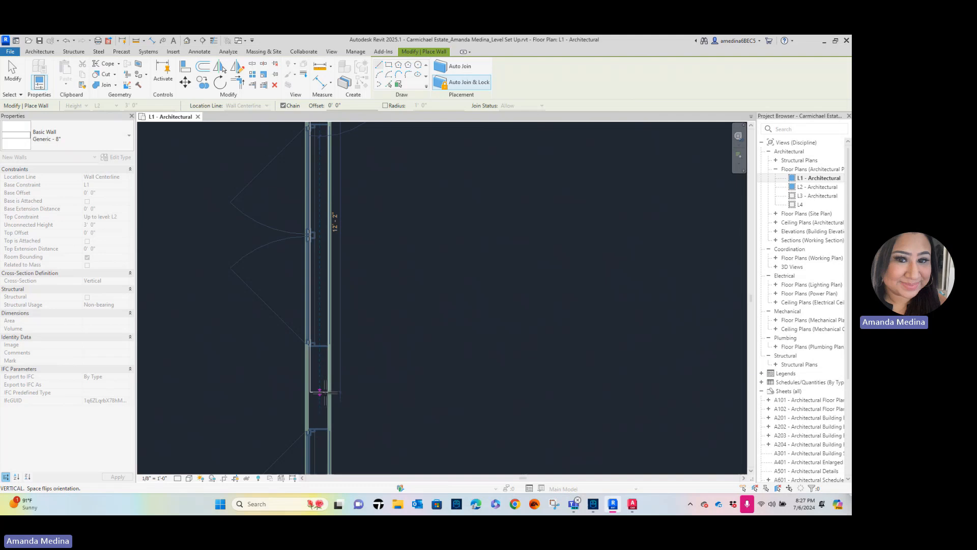
pyautogui.scroll(-1, 328, 394)
pyautogui.moveTo(333, 405); pyautogui.dragTo(340, 157, button='middle')
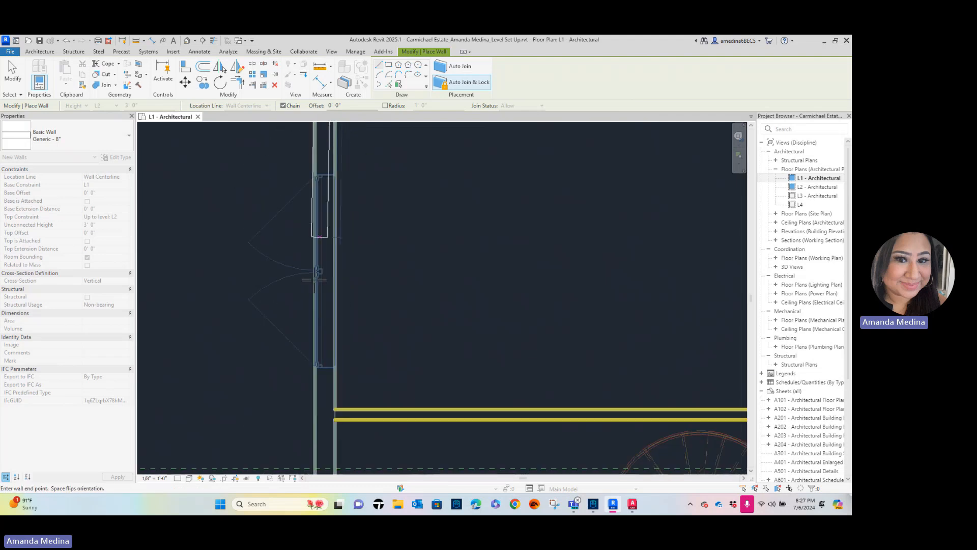
pyautogui.moveTo(342, 435); pyautogui.dragTo(345, 183, button='middle')
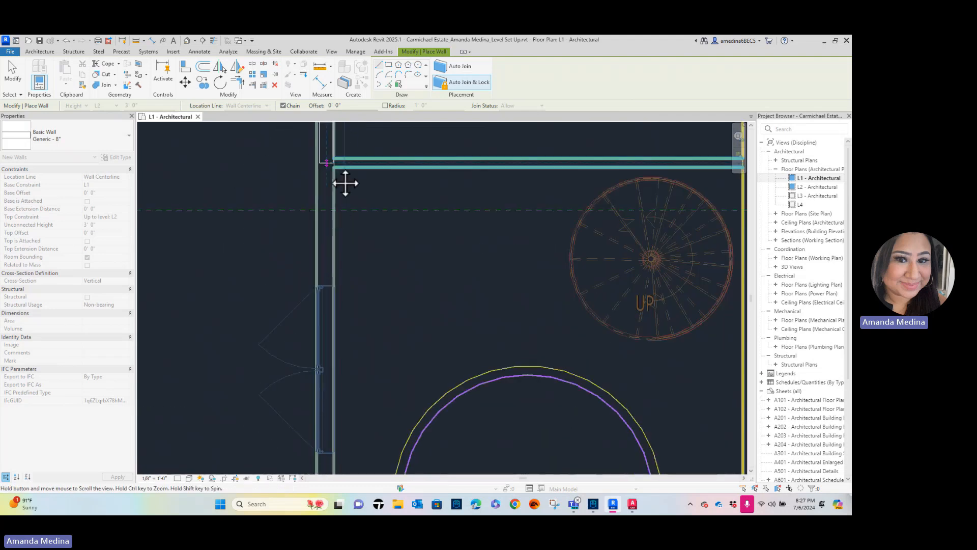
pyautogui.scroll(-1, 328, 414)
pyautogui.moveTo(343, 421); pyautogui.dragTo(345, 178, button='middle')
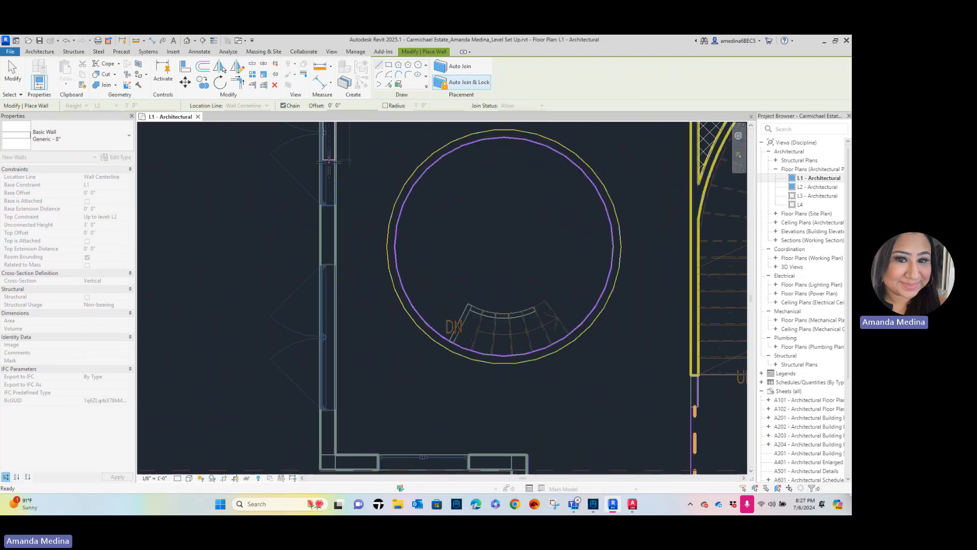
pyautogui.moveTo(332, 448); pyautogui.dragTo(338, 338, button='middle')
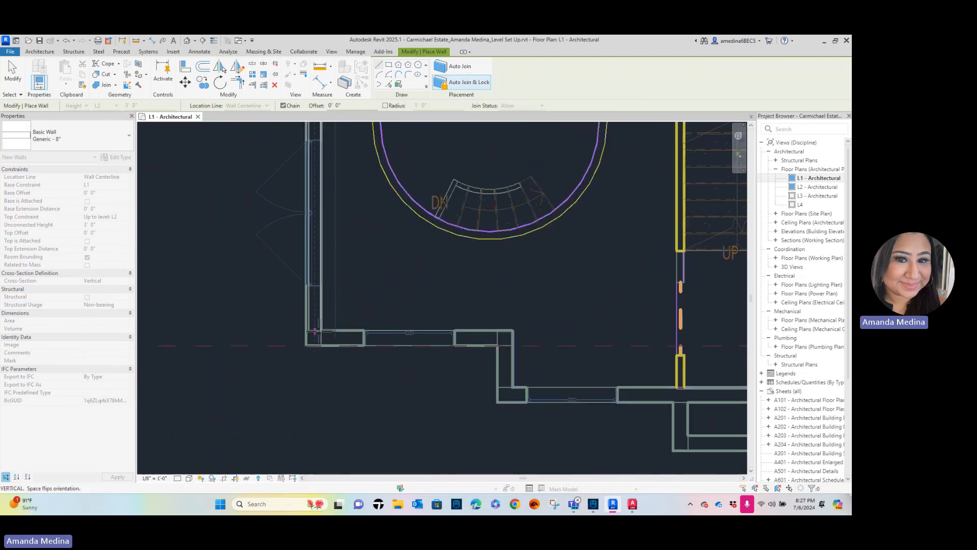
pyautogui.scroll(2, 315, 332)
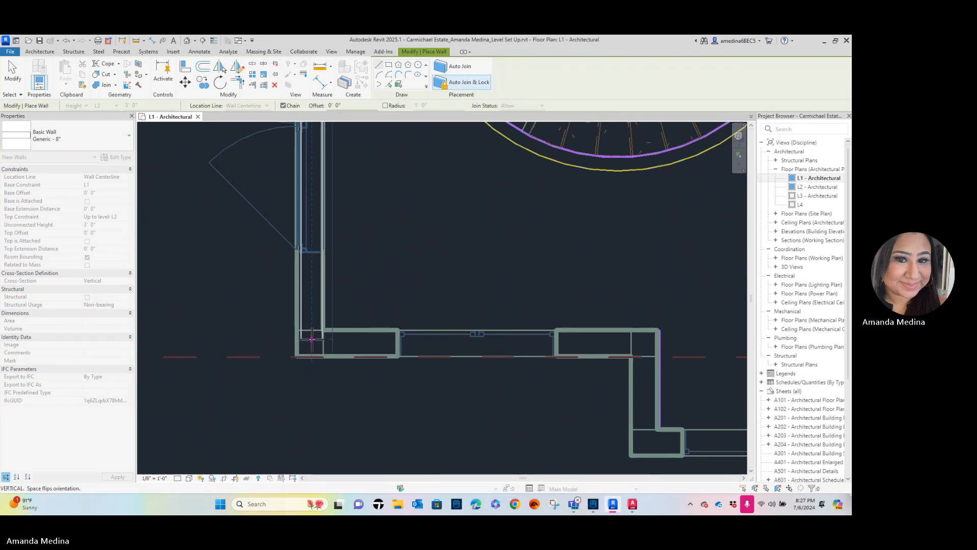
pyautogui.scroll(3, 312, 339)
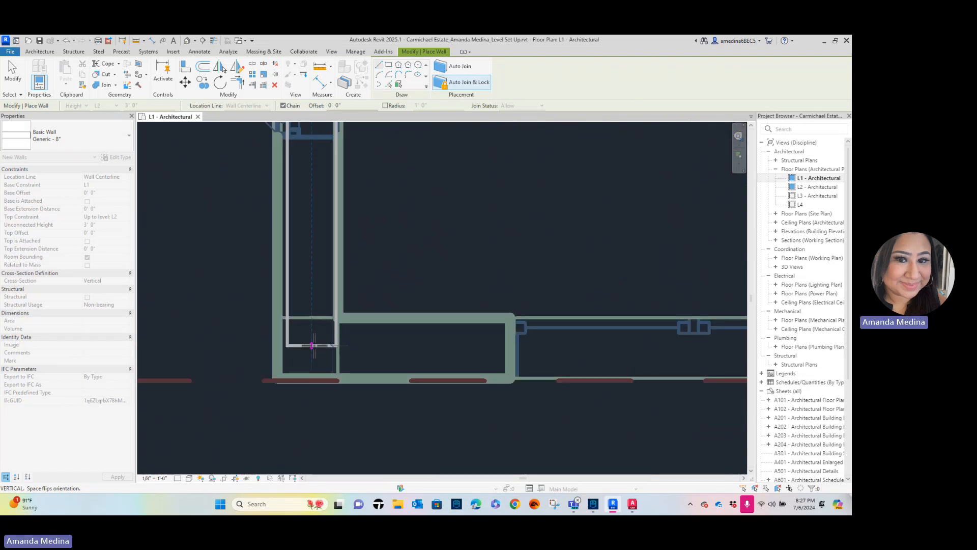
pyautogui.click(312, 346)
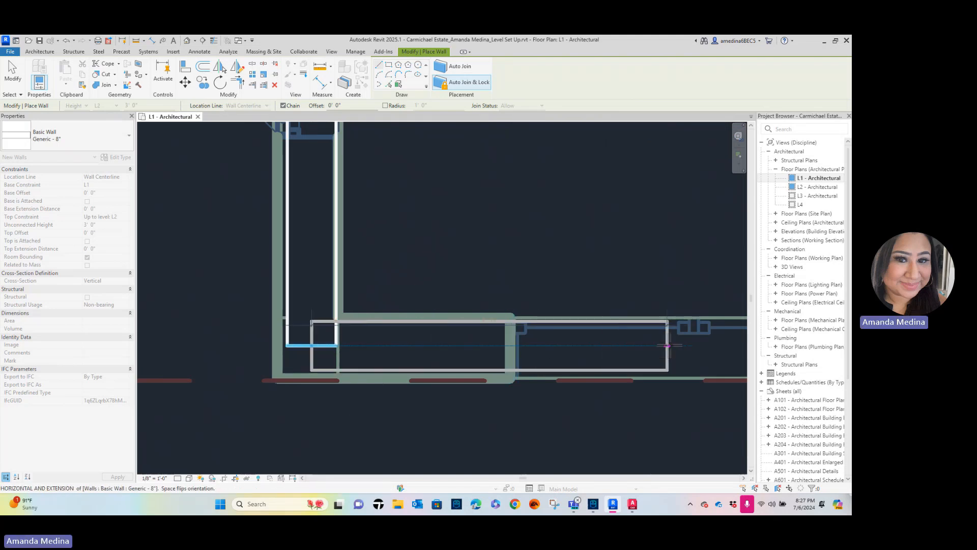
# Continue the wall horizontally from the lower-left corner about 10'-5" across the window to the first jog, and end wall placement
pyautogui.moveTo(684, 363); pyautogui.dragTo(560, 334, button='middle')
pyautogui.scroll(-3, 538, 316)
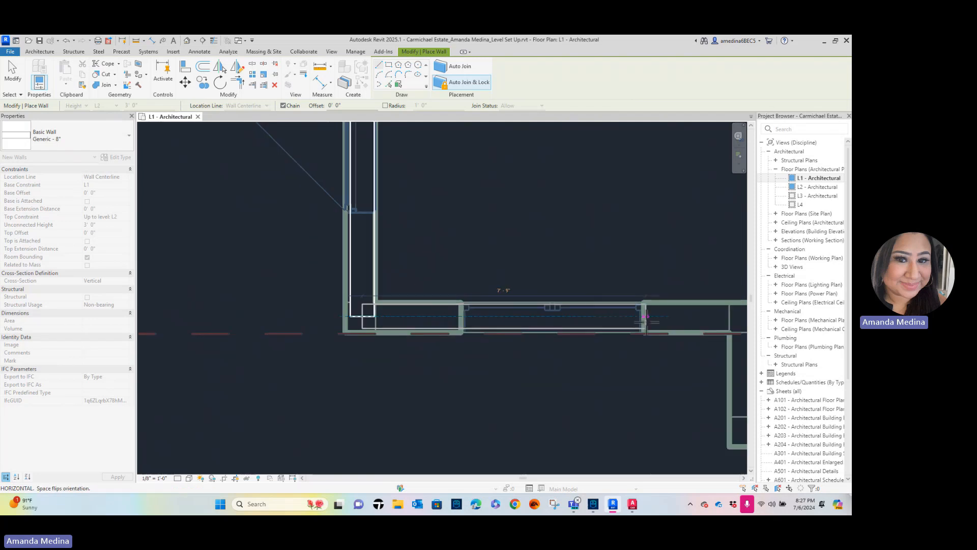
pyautogui.moveTo(646, 316); pyautogui.dragTo(438, 324, button='middle')
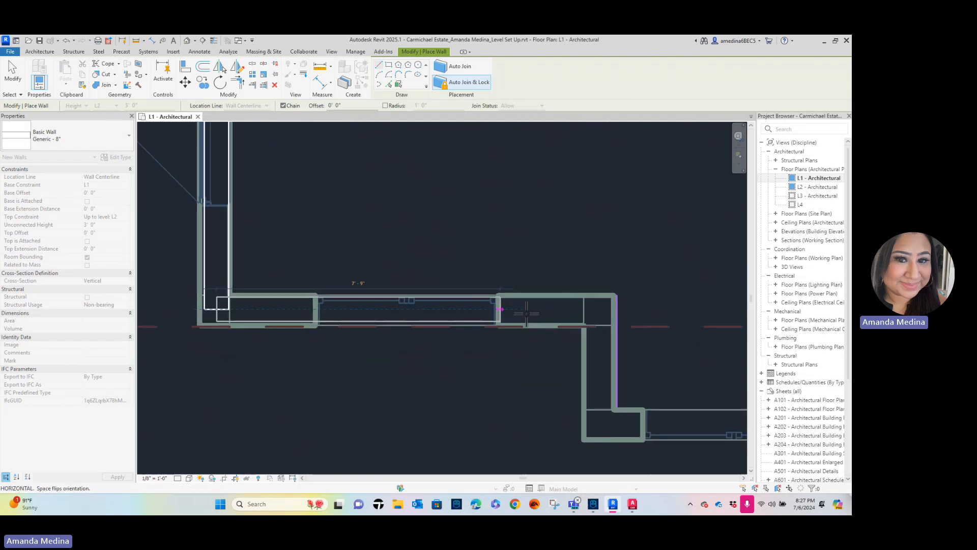
pyautogui.click(597, 309)
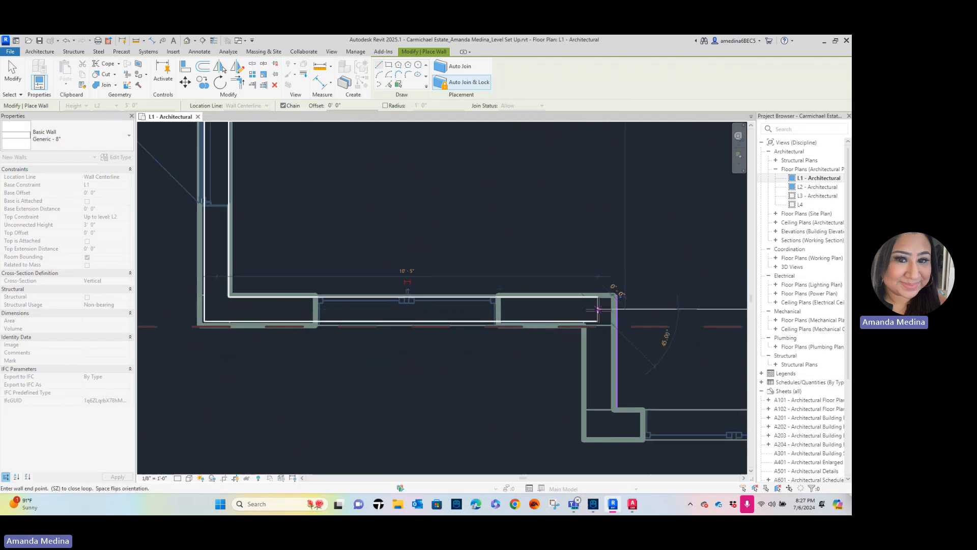
pyautogui.click(229, 321)
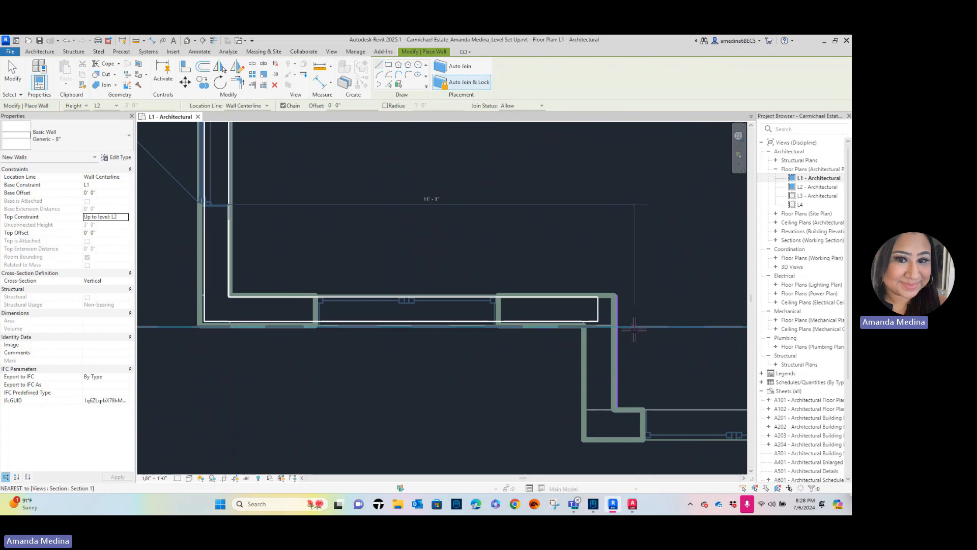
pyautogui.press('Escape')
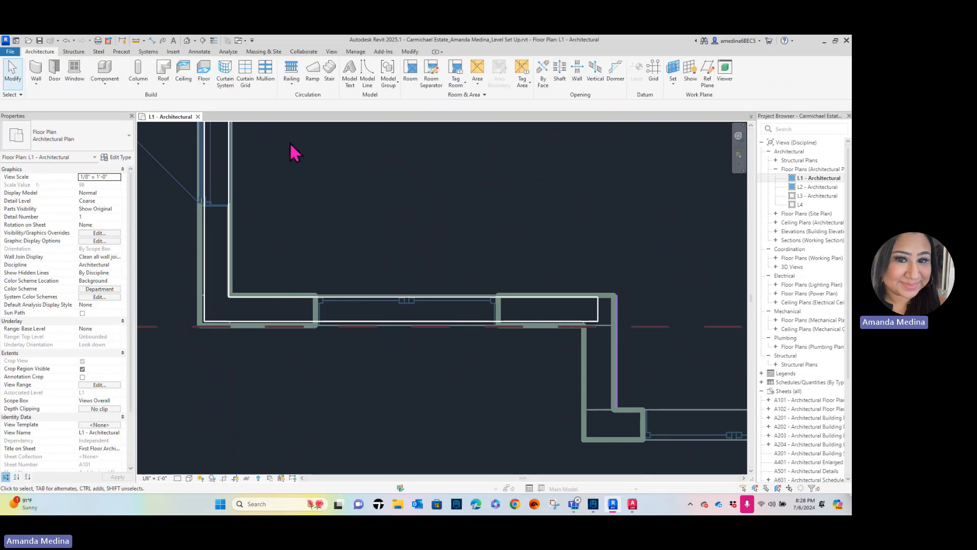
# Resume the architectural wall at the last wall's endpoint and trace the short vertical jog down to its lower corner
pyautogui.click(42, 80)
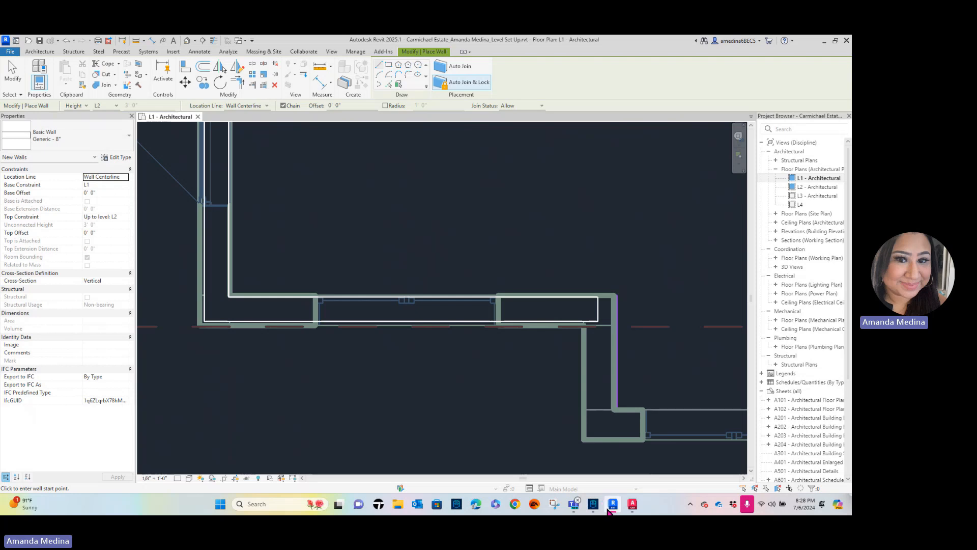
pyautogui.scroll(3, 608, 305)
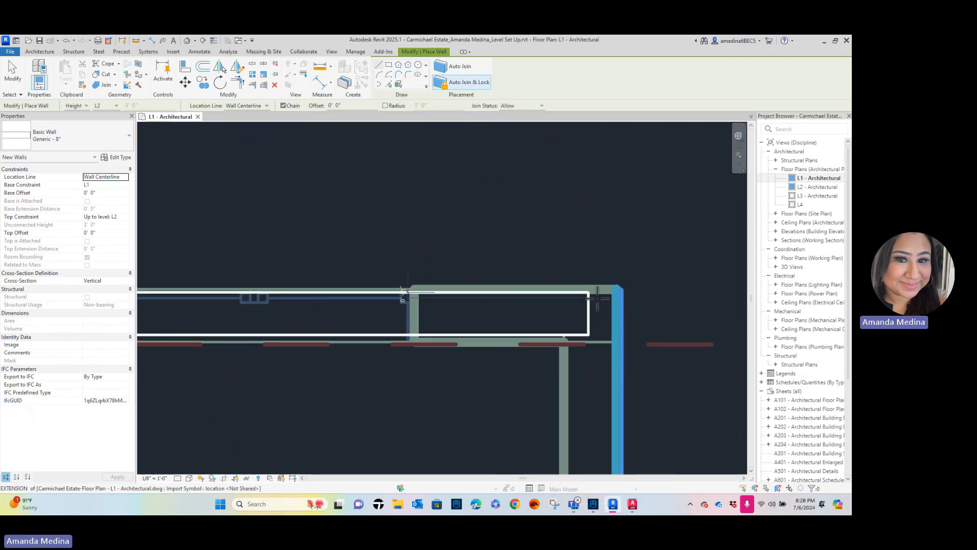
pyautogui.scroll(1, 597, 298)
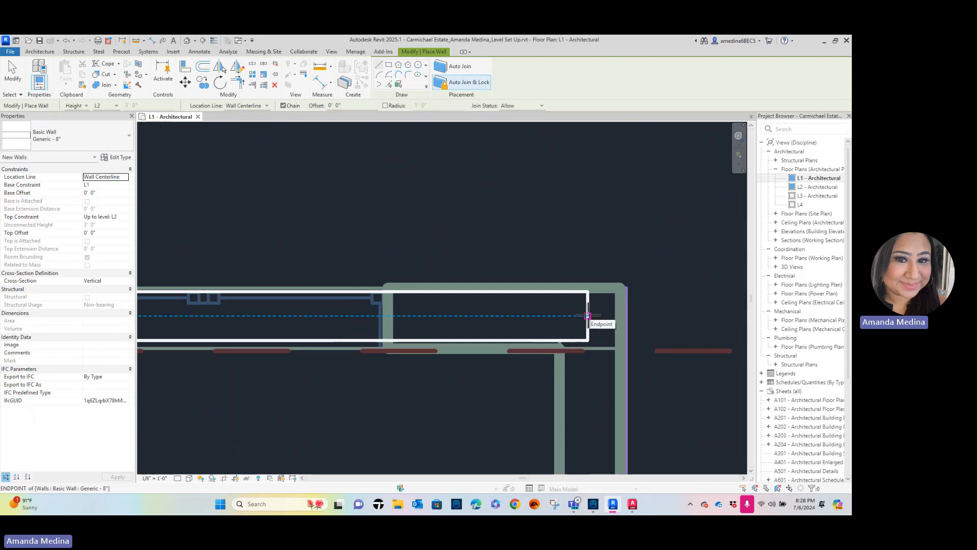
pyautogui.click(587, 315)
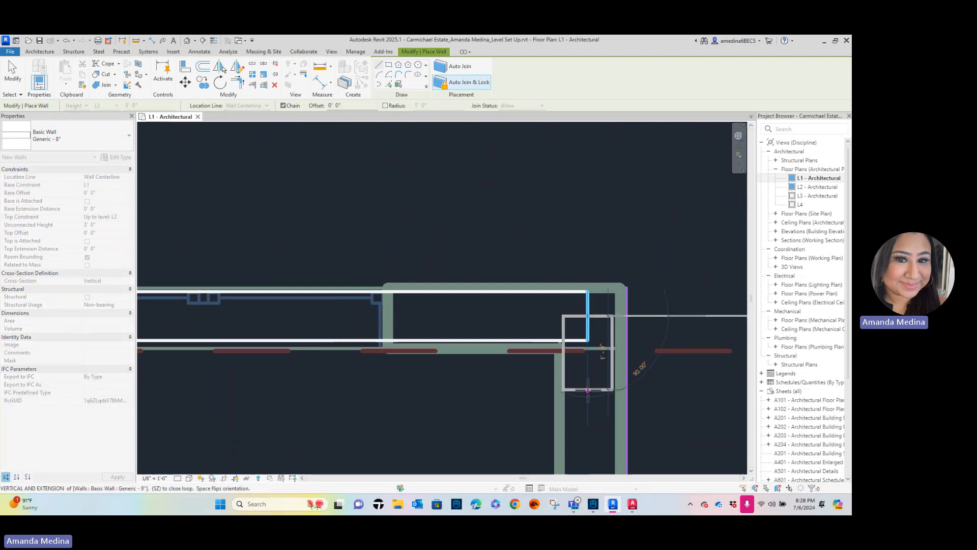
pyautogui.scroll(-3, 588, 387)
pyautogui.moveTo(605, 406); pyautogui.dragTo(410, 245, button='middle')
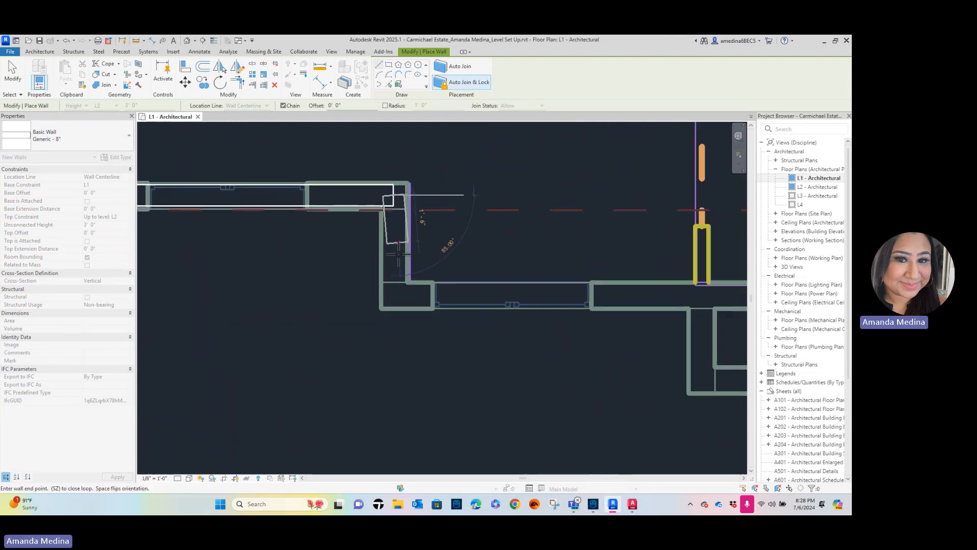
pyautogui.click(393, 296)
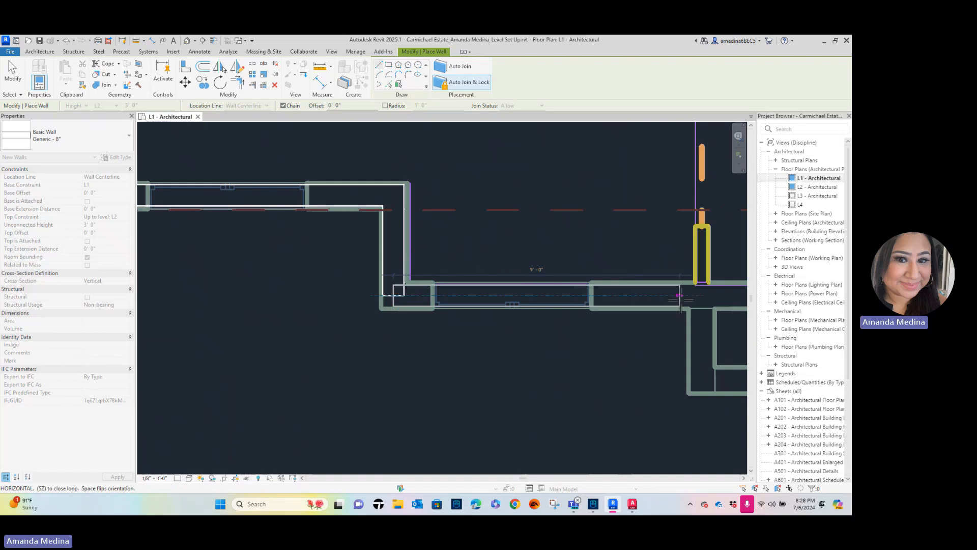
# Continue the wall horizontally about 9'-9" past the second window to the near edge of the bump-out before the front entry
pyautogui.moveTo(695, 316); pyautogui.dragTo(502, 305, button='middle')
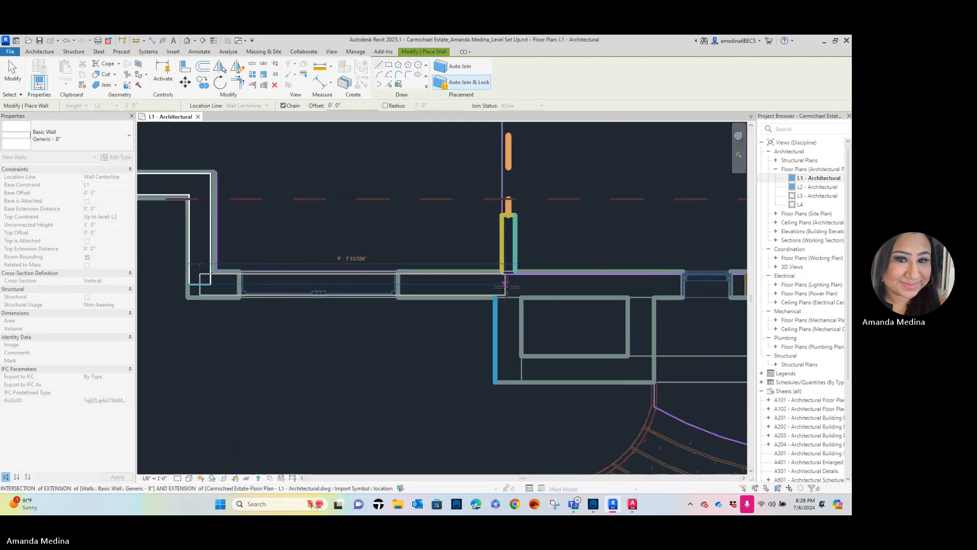
pyautogui.scroll(-2, 499, 287)
pyautogui.moveTo(519, 304); pyautogui.dragTo(332, 307, button='middle')
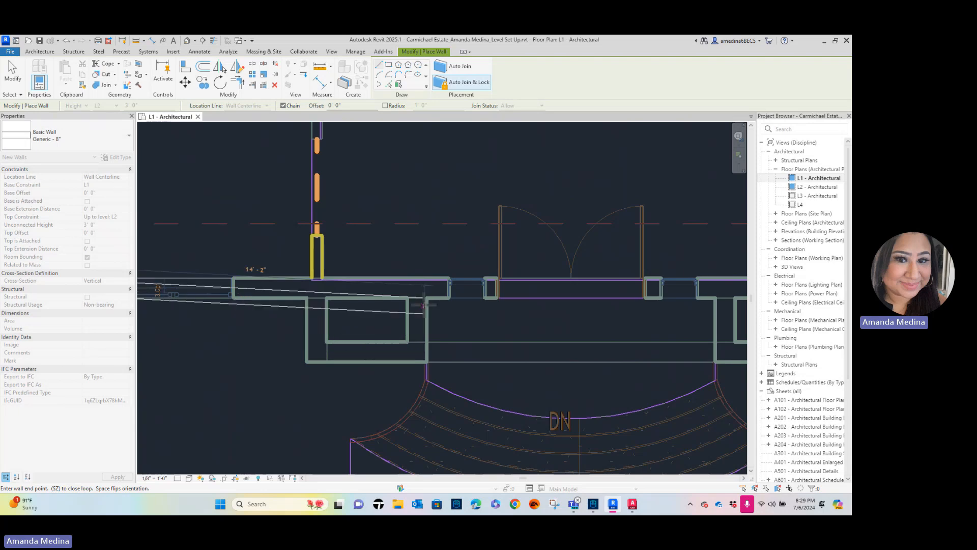
pyautogui.scroll(3, 269, 306)
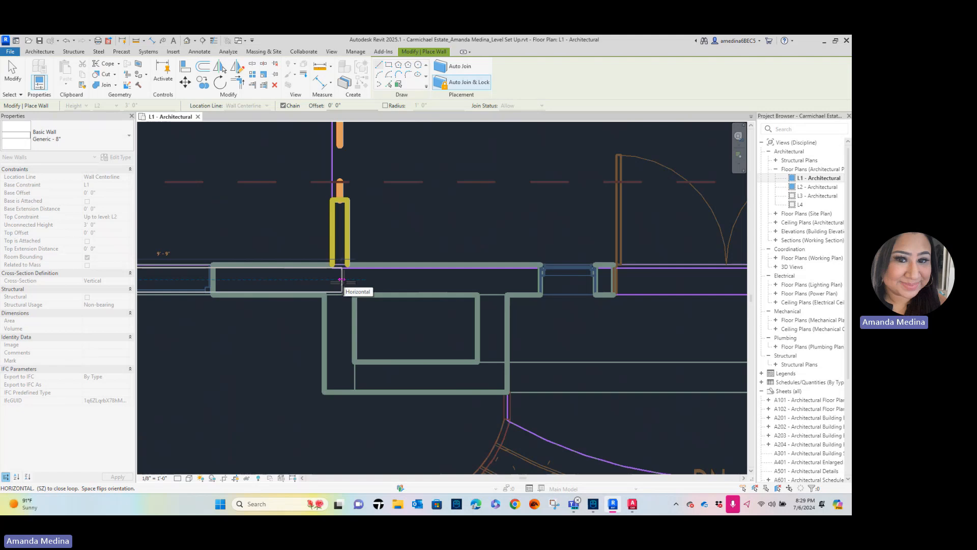
pyautogui.click(341, 280)
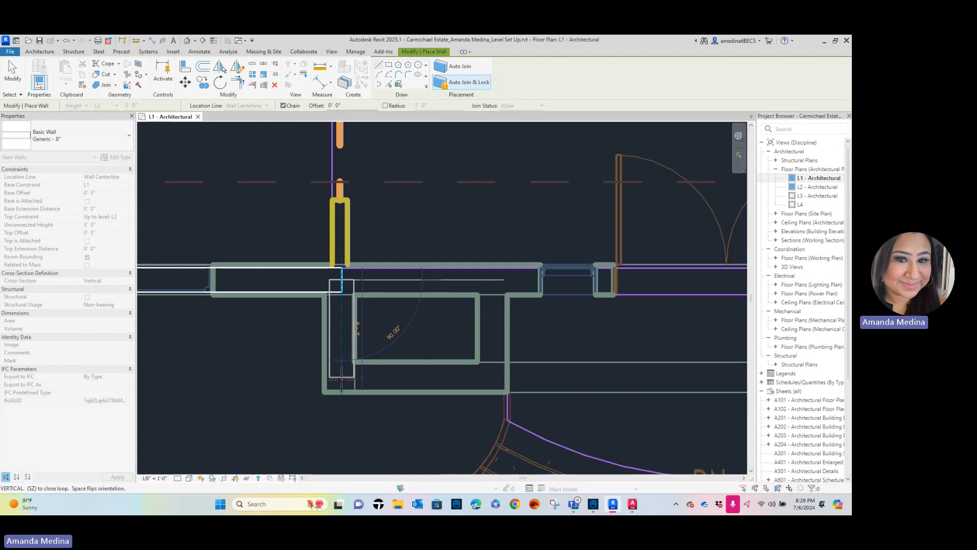
# Trace the bump-out beside the front entry with walls about 2'-8" deep and 4'-3" wide, returning to the front wall line
pyautogui.click(342, 377)
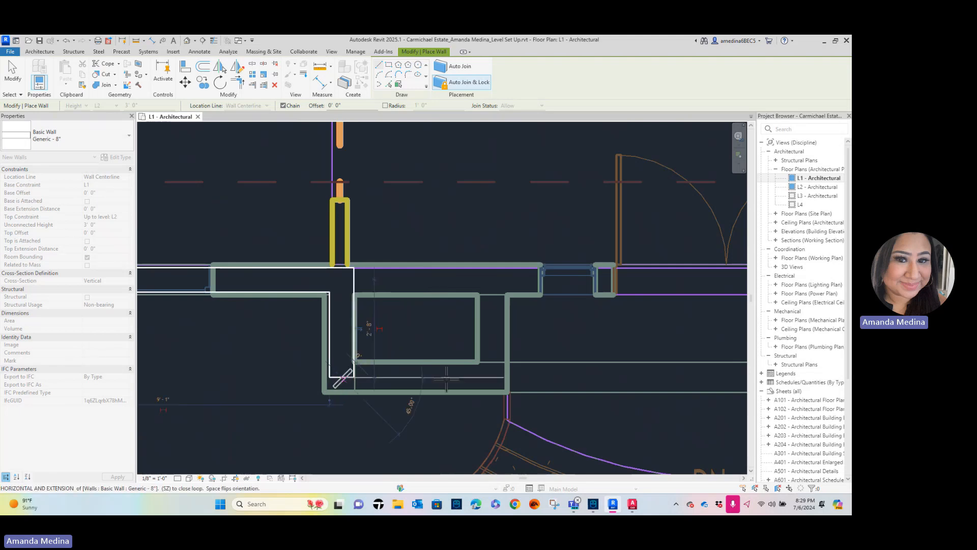
pyautogui.click(494, 378)
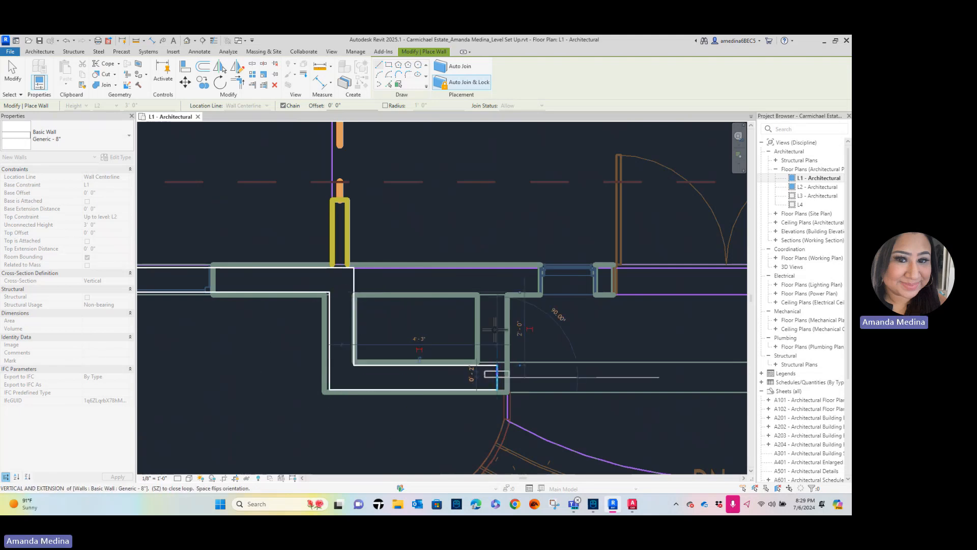
pyautogui.click(486, 279)
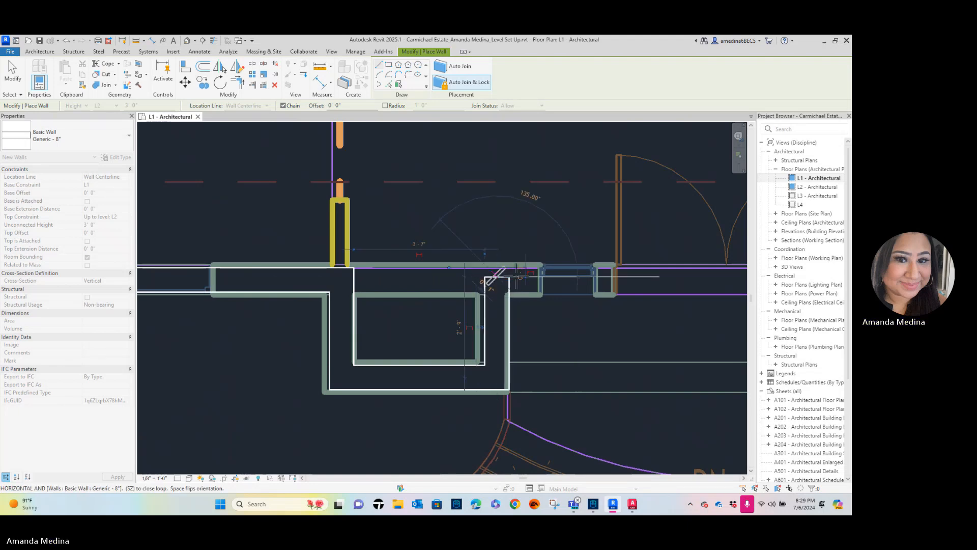
# Draw the front wall horizontally across the double entry door and both sidelights to the near edge of the opposite bump-out
pyautogui.scroll(-1, 672, 280)
pyautogui.moveTo(655, 298); pyautogui.dragTo(544, 302, button='middle')
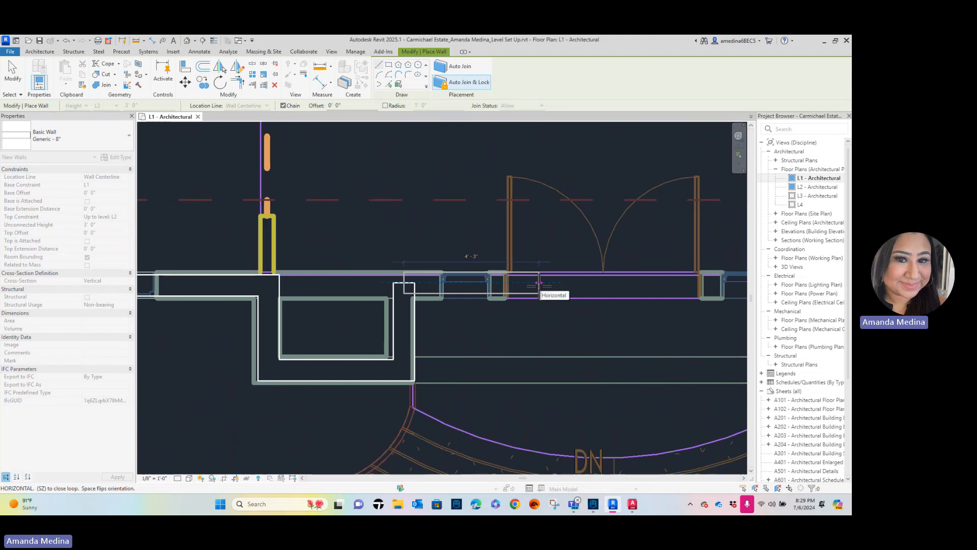
pyautogui.scroll(-1, 539, 281)
pyautogui.moveTo(539, 281); pyautogui.dragTo(448, 291, button='middle')
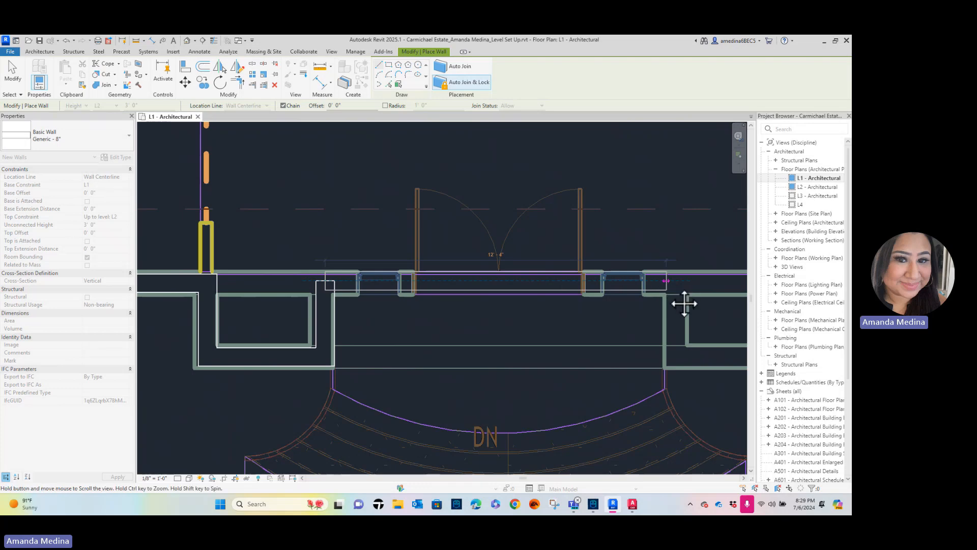
pyautogui.moveTo(683, 301); pyautogui.dragTo(479, 291, button='middle')
pyautogui.scroll(3, 478, 289)
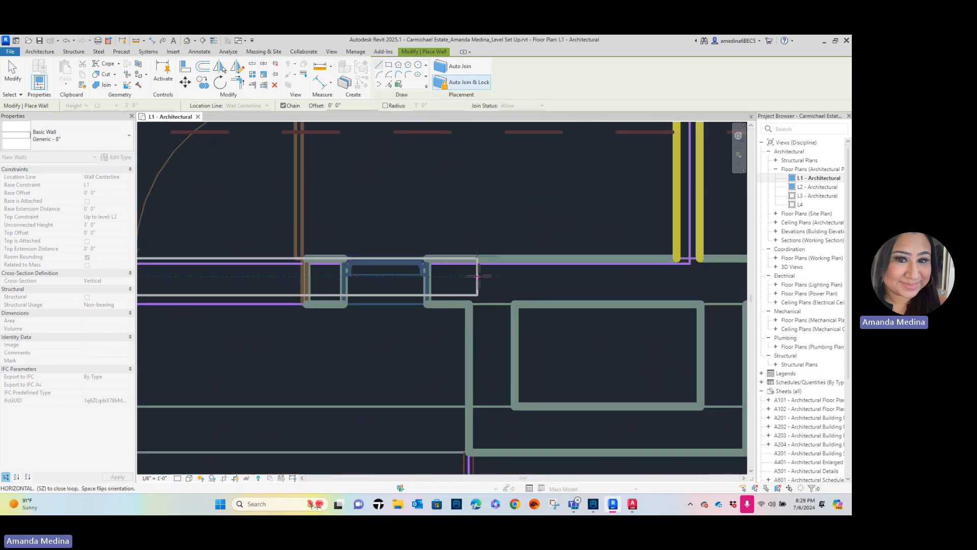
pyautogui.click(491, 276)
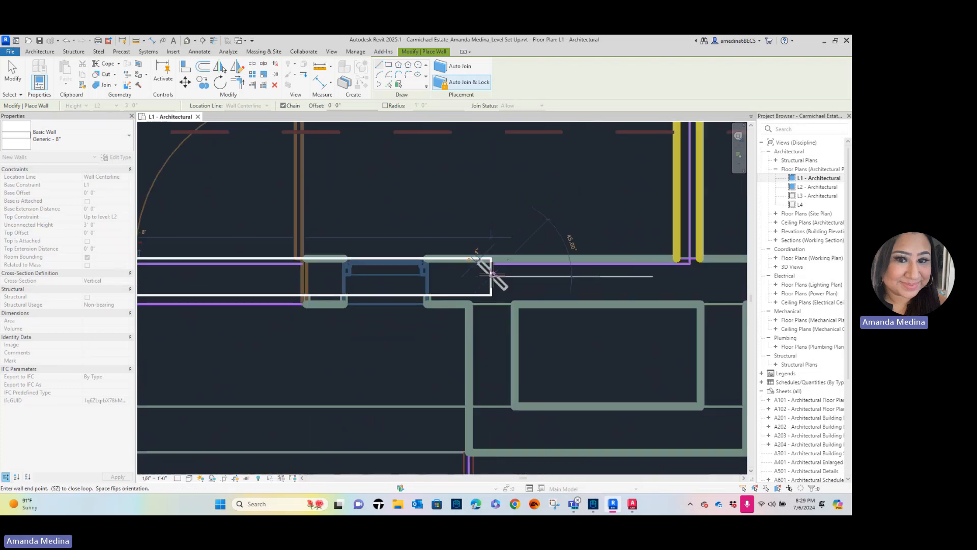
# Trace the opposite bump-out beside the front entry, about 2'-8" deep, returning the wall to the front wall line
pyautogui.scroll(-1, 491, 427)
pyautogui.moveTo(490, 428); pyautogui.dragTo(463, 316, button='middle')
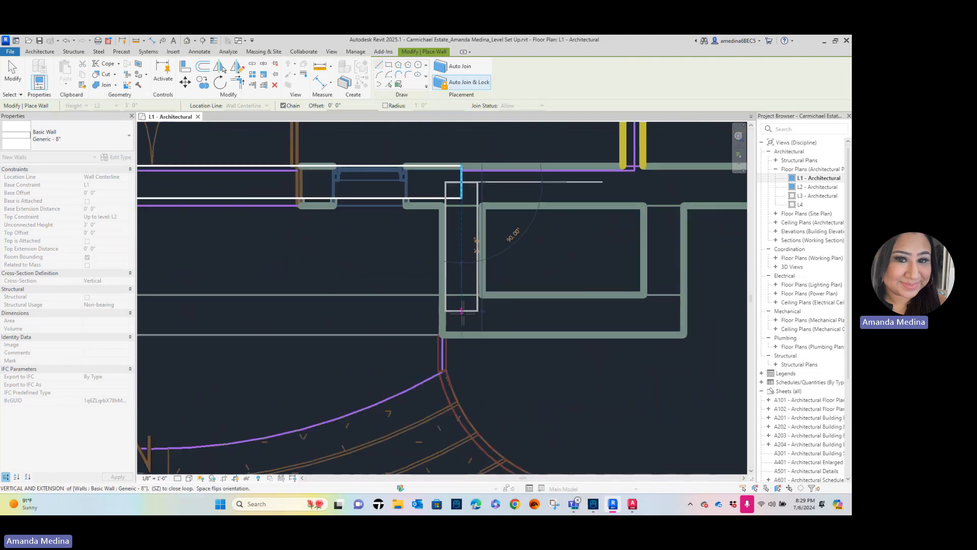
pyautogui.click(462, 312)
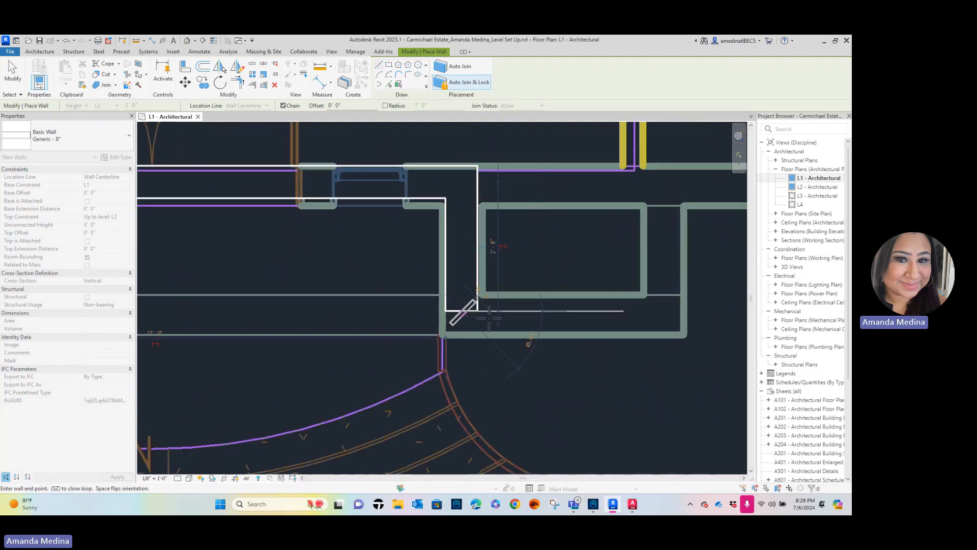
pyautogui.click(671, 311)
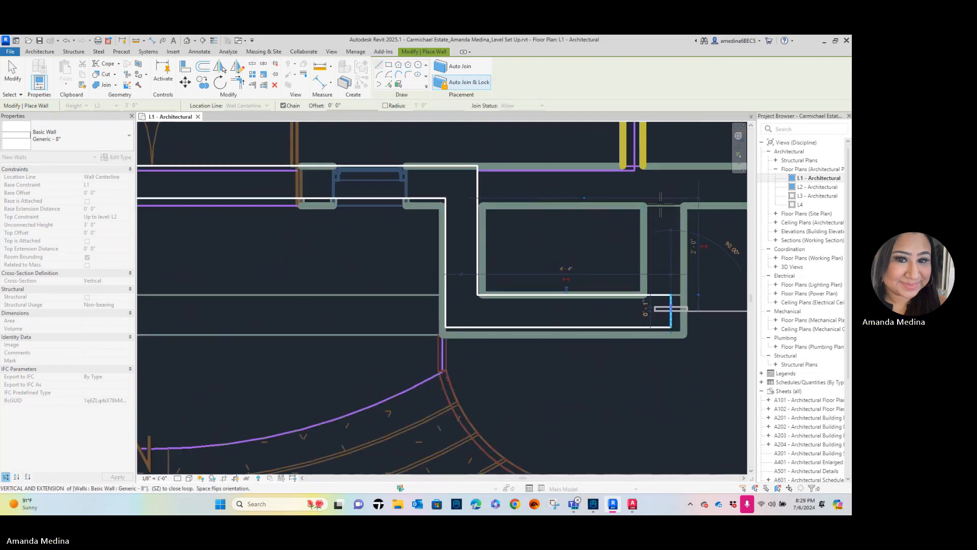
pyautogui.click(670, 178)
# Continue the front wall horizontally past the window beyond the bump-out, and trace the jog about 2'-11 1/2" up to its upper corner
pyautogui.scroll(-1, 652, 209)
pyautogui.moveTo(649, 214); pyautogui.dragTo(351, 246, button='middle')
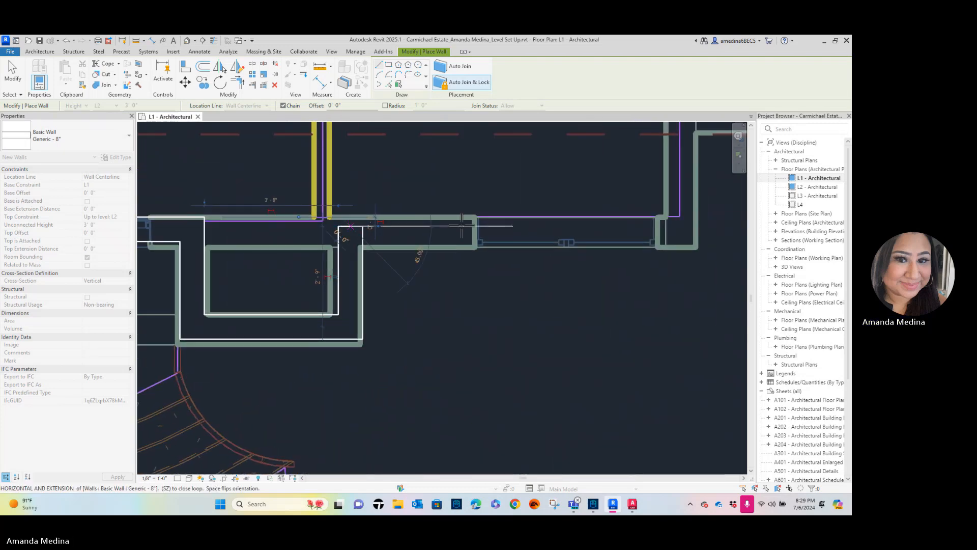
pyautogui.click(688, 226)
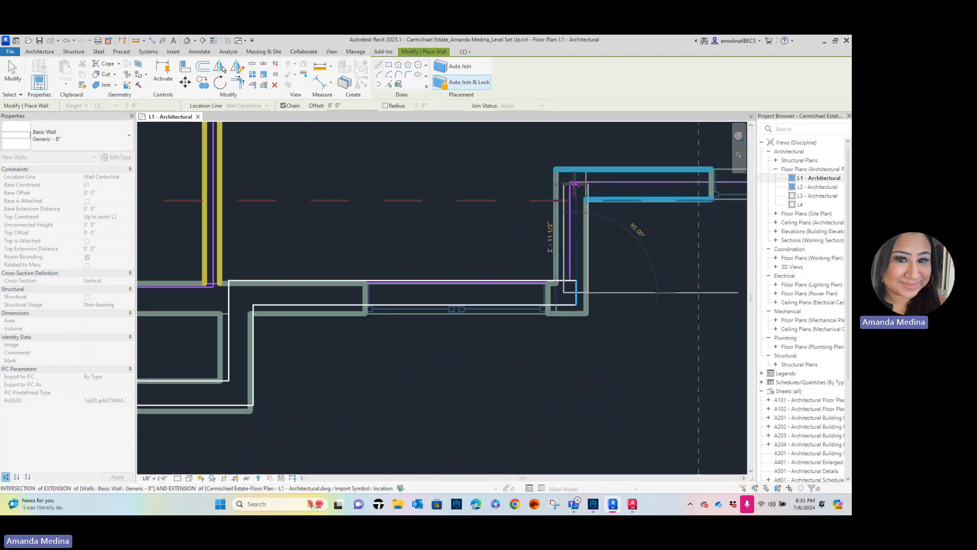
pyautogui.click(575, 183)
# Continue the wall horizontally across the next window to the corner beside the staircase
pyautogui.scroll(-1, 673, 188)
pyautogui.moveTo(654, 218); pyautogui.dragTo(377, 271, button='middle')
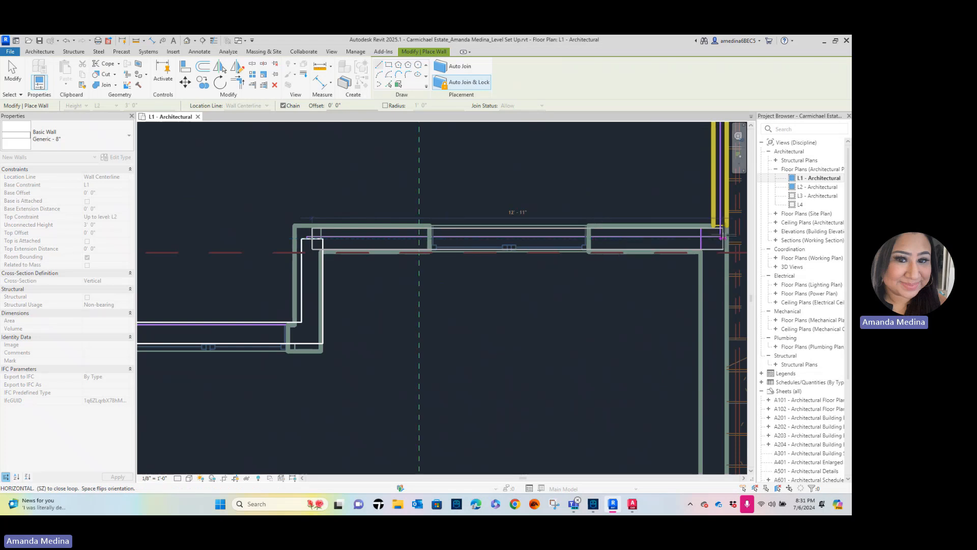
pyautogui.moveTo(722, 237); pyautogui.dragTo(586, 232, button='middle')
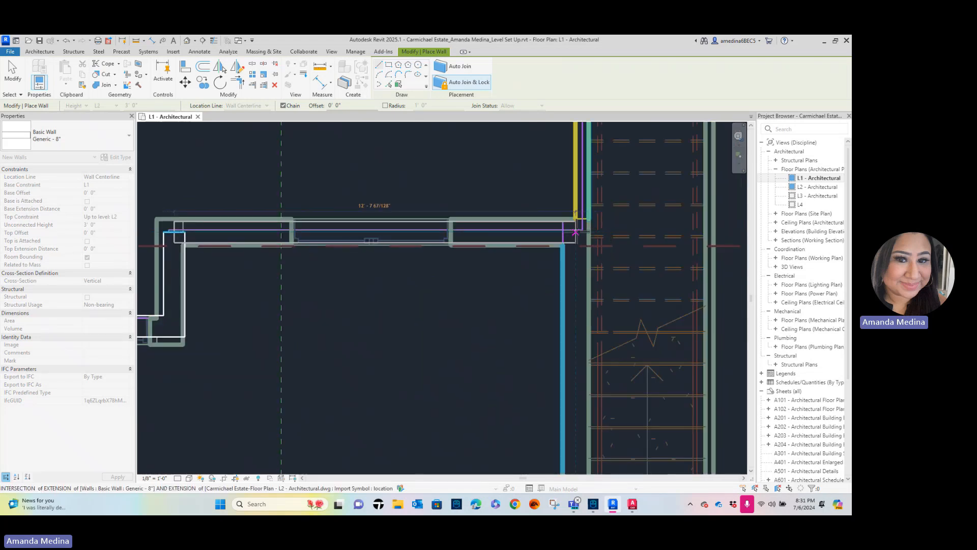
pyautogui.click(576, 232)
# Draw the long vertical wall down alongside the staircase to the lower corner below the UP label
pyautogui.scroll(-2, 580, 349)
pyautogui.moveTo(582, 353); pyautogui.dragTo(557, 133, button='middle')
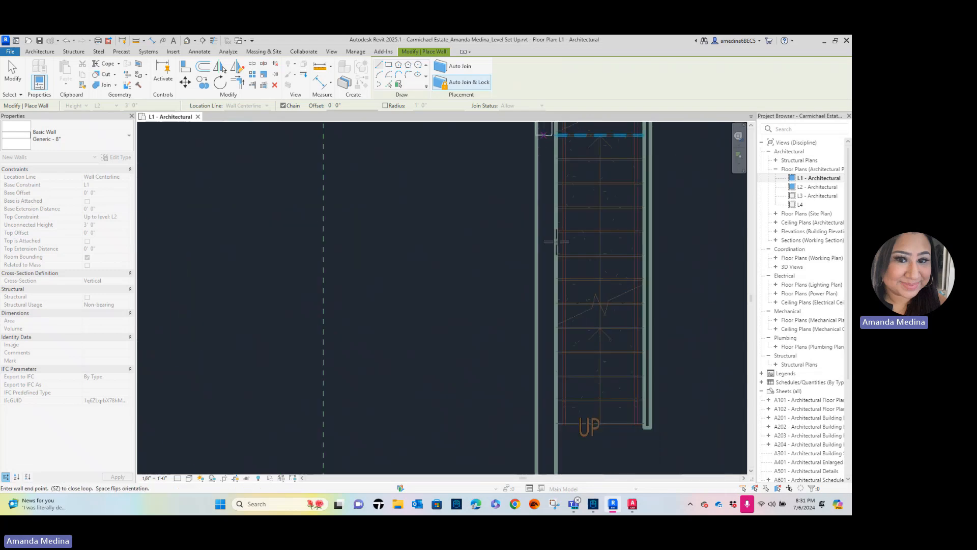
pyautogui.scroll(-2, 557, 241)
pyautogui.moveTo(567, 288); pyautogui.dragTo(549, 173, button='middle')
pyautogui.scroll(1, 530, 320)
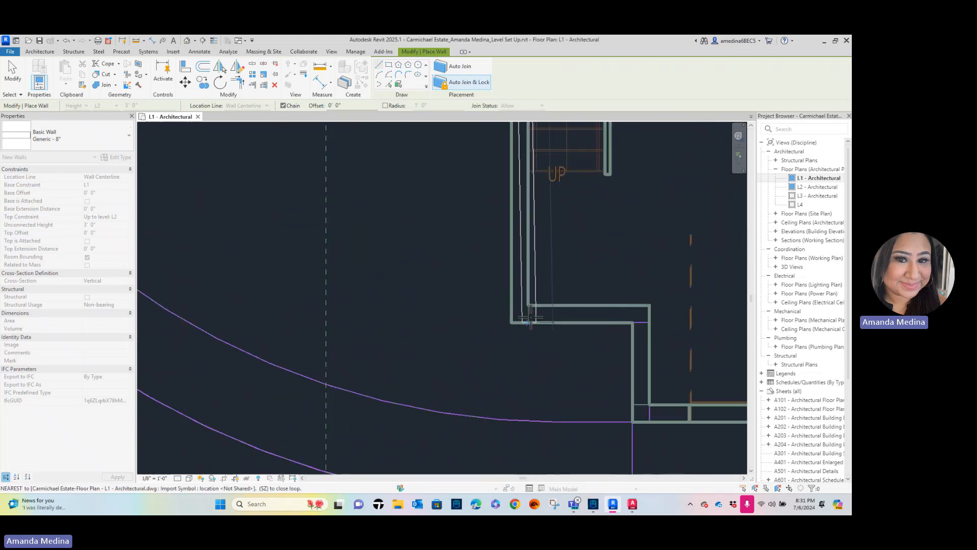
pyautogui.scroll(1, 530, 320)
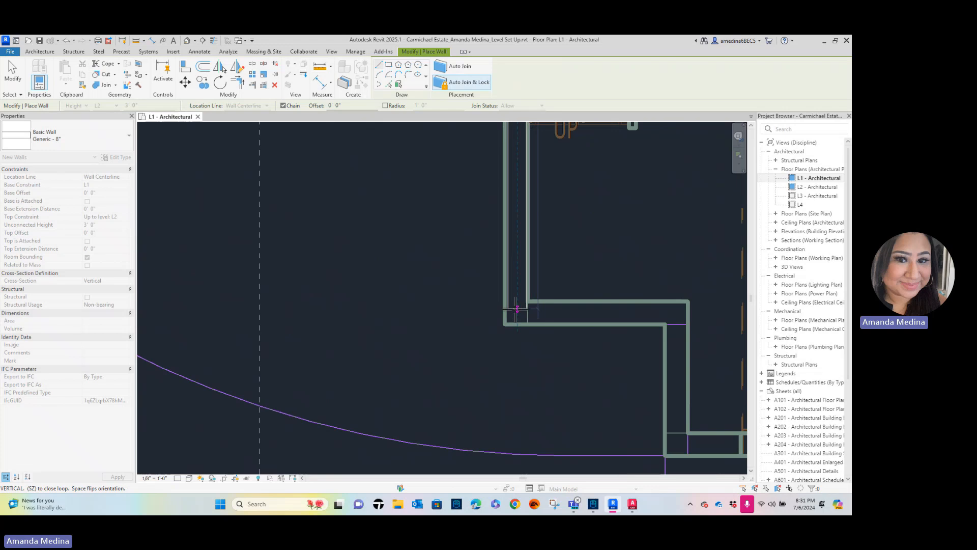
pyautogui.click(517, 309)
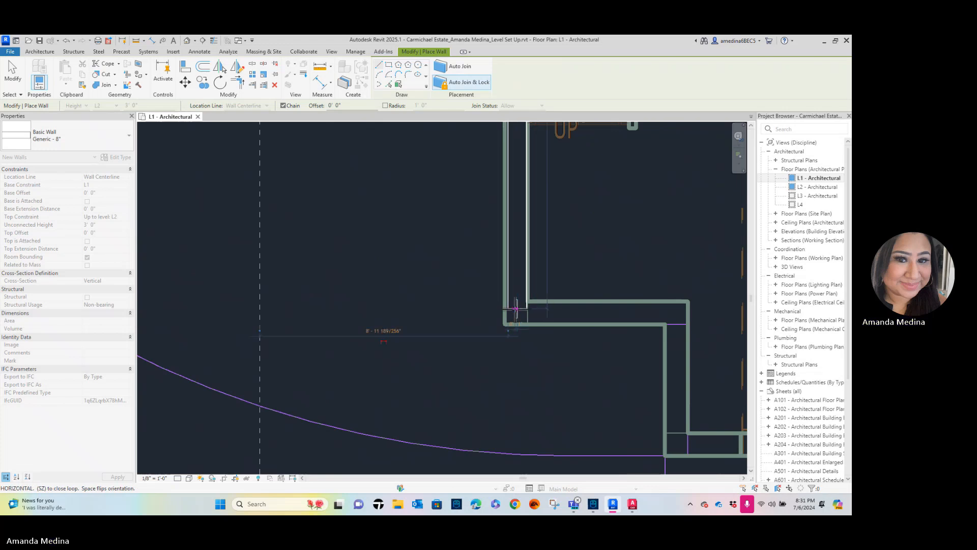
# Trace the stepped jog below the staircase, running horizontally and down to the corner of the lowest front wall
pyautogui.click(673, 308)
pyautogui.moveTo(687, 409); pyautogui.dragTo(443, 287, button='middle')
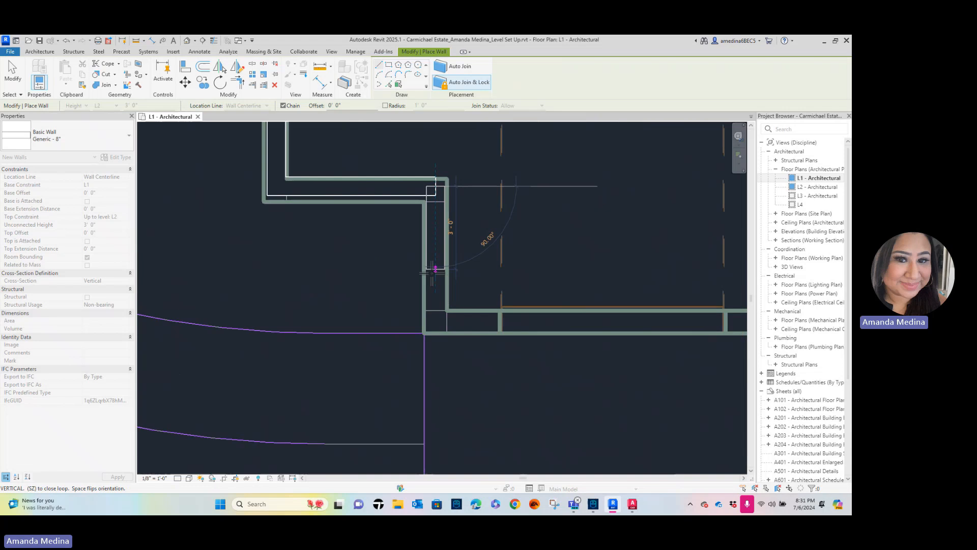
pyautogui.click(436, 319)
# Draw the lowest front wall across both wide openings to its far corner, and trace the jog up and outward to the side wall
pyautogui.moveTo(653, 335); pyautogui.dragTo(320, 312, button='middle')
pyautogui.scroll(-1, 331, 305)
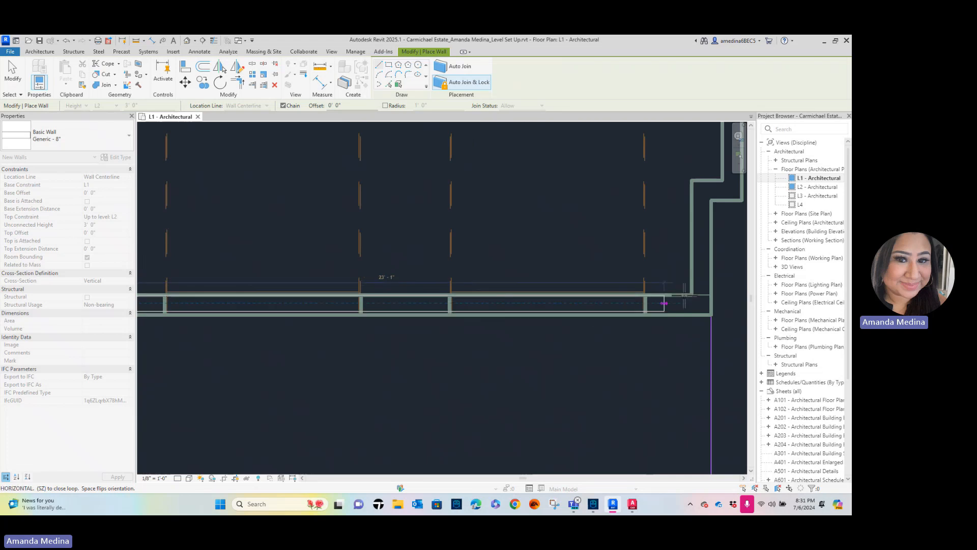
pyautogui.moveTo(664, 312); pyautogui.dragTo(454, 324, button='middle')
pyautogui.scroll(2, 478, 308)
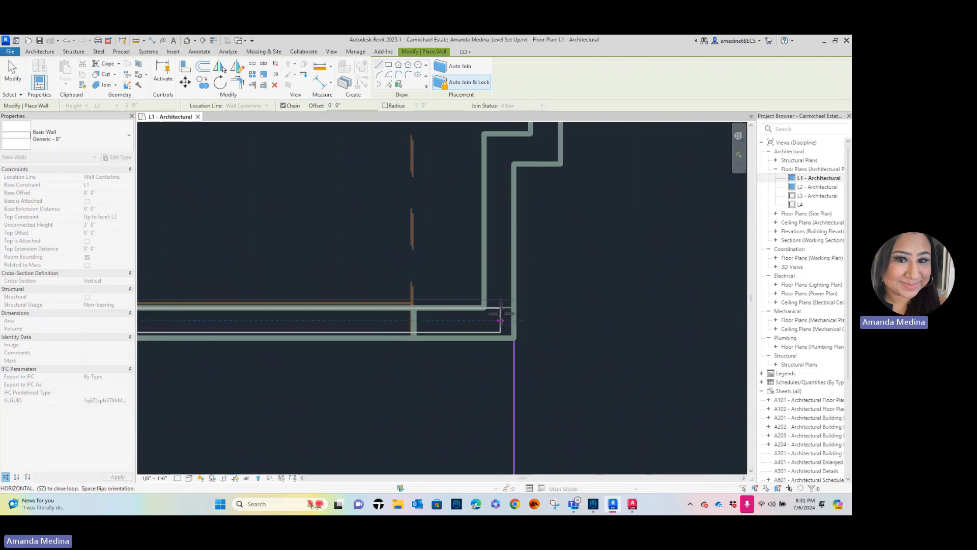
pyautogui.click(499, 320)
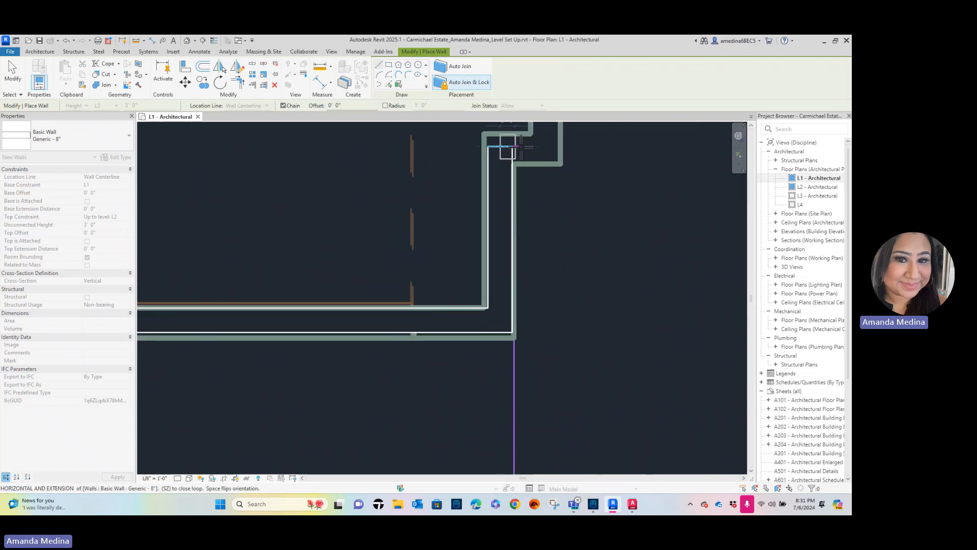
pyautogui.click(550, 146)
# Draw the long side wall vertically past its wide openings and the single door to the inner corner above that door
pyautogui.moveTo(566, 161); pyautogui.dragTo(582, 392, button='middle')
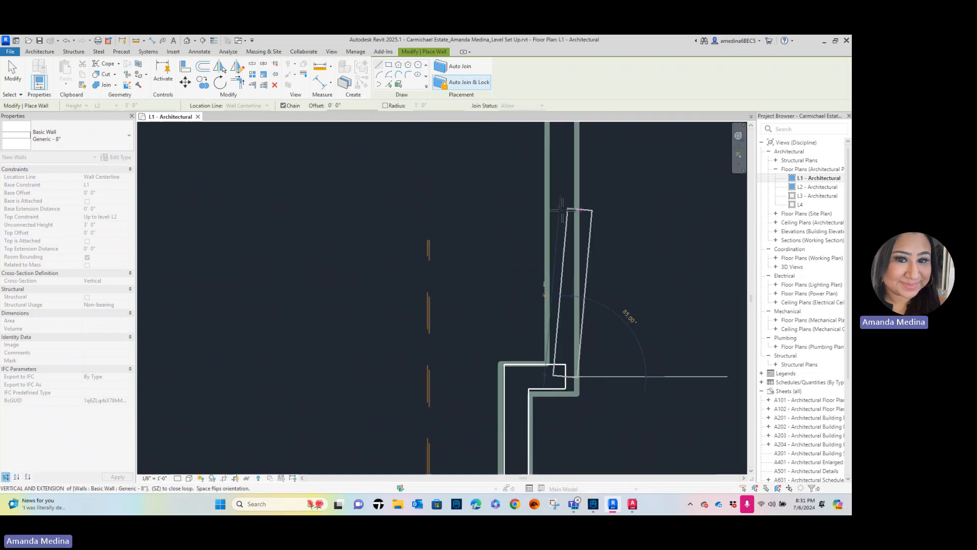
pyautogui.scroll(-2, 560, 215)
pyautogui.moveTo(561, 219); pyautogui.dragTo(583, 440, button='middle')
pyautogui.scroll(-1, 583, 460)
pyautogui.scroll(-1, 579, 168)
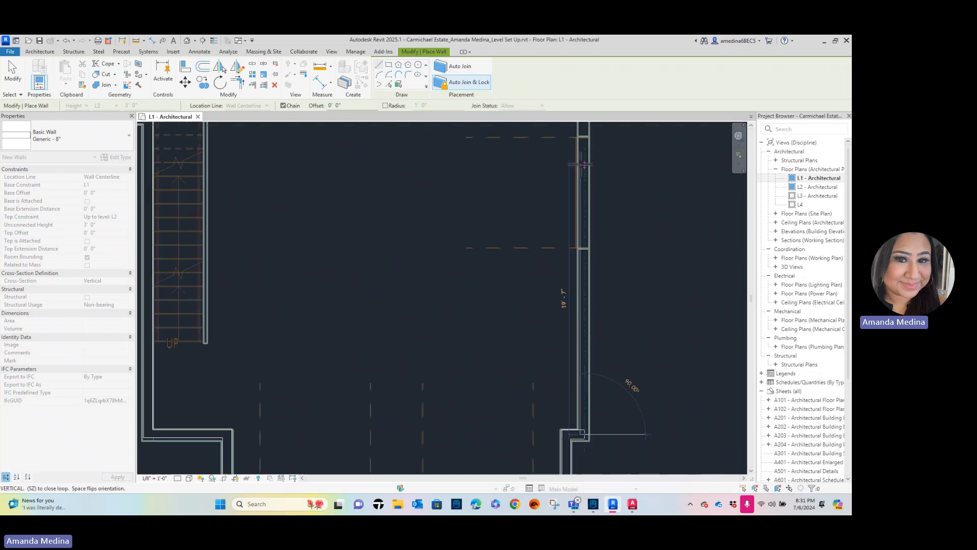
pyautogui.moveTo(597, 212); pyautogui.dragTo(600, 461, button='middle')
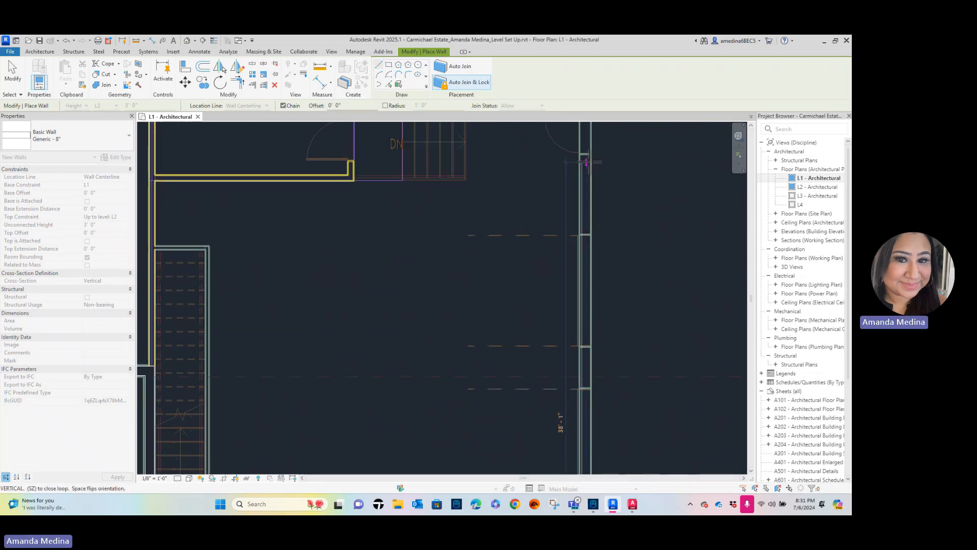
pyautogui.moveTo(606, 191); pyautogui.dragTo(600, 392, button='middle')
pyautogui.scroll(1, 580, 348)
pyautogui.scroll(3, 581, 318)
pyautogui.scroll(2, 580, 305)
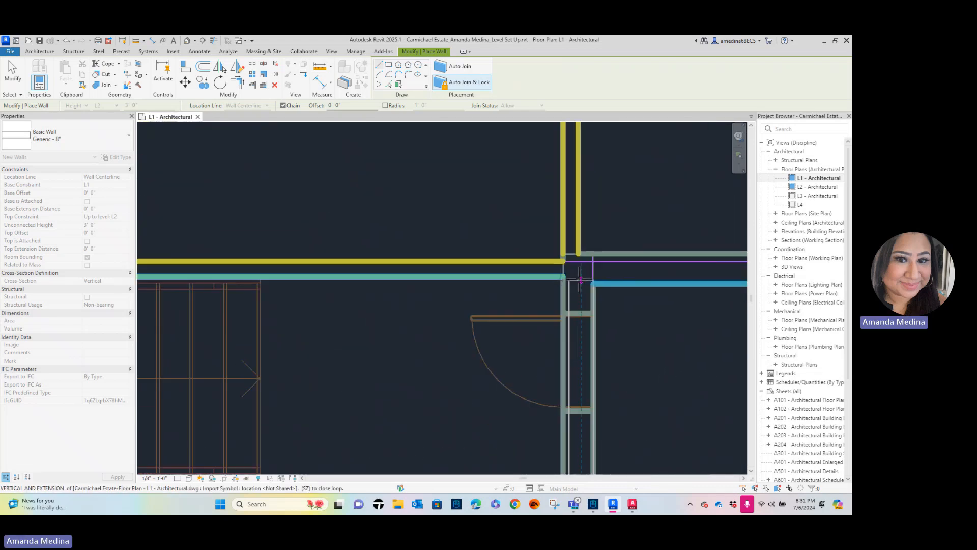
pyautogui.click(581, 270)
# Continue the wall horizontally from the inner corner above the single door to the outer corner of the projecting room
pyautogui.scroll(-1, 643, 288)
pyautogui.moveTo(643, 288); pyautogui.dragTo(370, 315, button='middle')
pyautogui.click(572, 299)
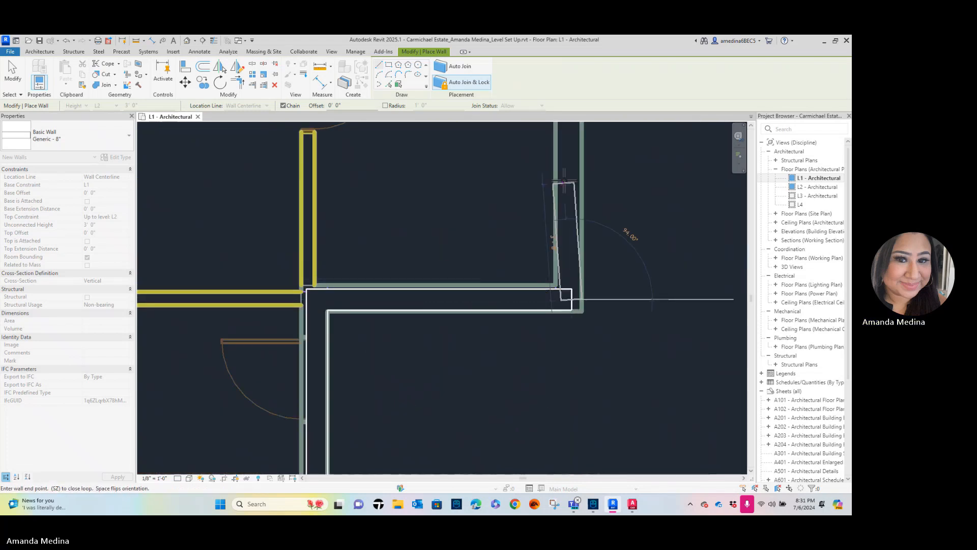
# Draw the projecting room's outer side wall vertically up to the corner beside the double door
pyautogui.scroll(1, 630, 242)
pyautogui.moveTo(585, 190); pyautogui.dragTo(582, 428, button='middle')
pyautogui.scroll(-1, 570, 168)
pyautogui.moveTo(583, 196); pyautogui.dragTo(581, 423, button='middle')
pyautogui.scroll(-3, 560, 375)
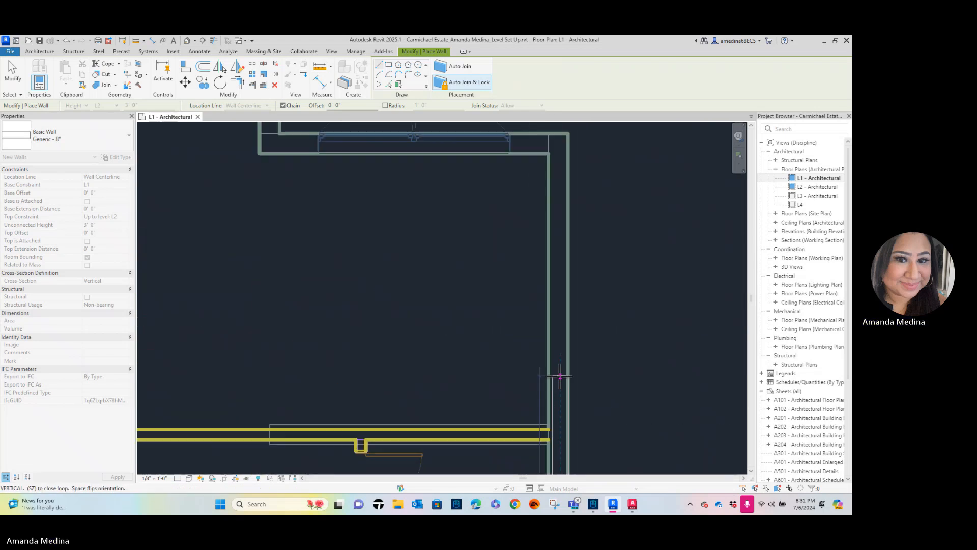
pyautogui.scroll(3, 558, 217)
pyautogui.click(562, 235)
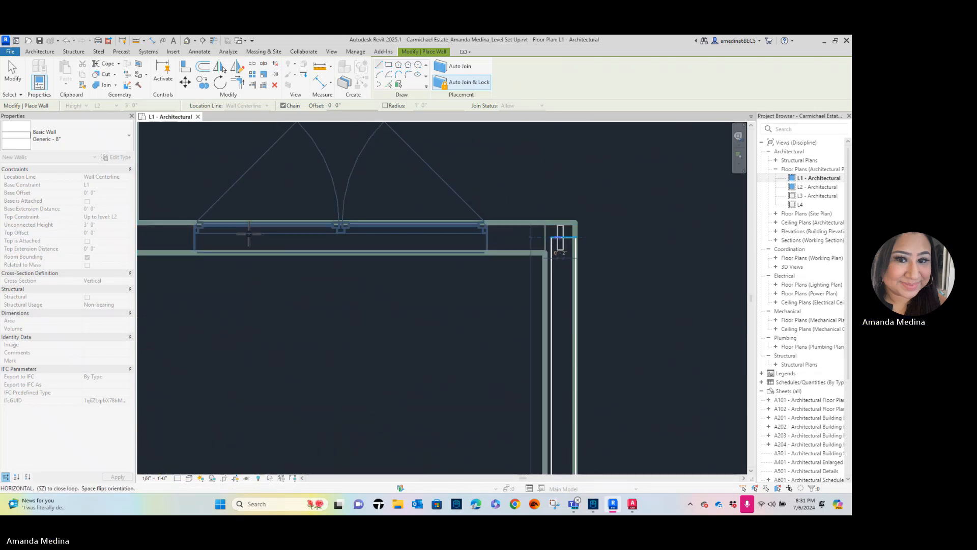
# Run the wall horizontally across the double door to the inner corner, and up to the start of the angled bay
pyautogui.moveTo(261, 246); pyautogui.dragTo(634, 286, button='middle')
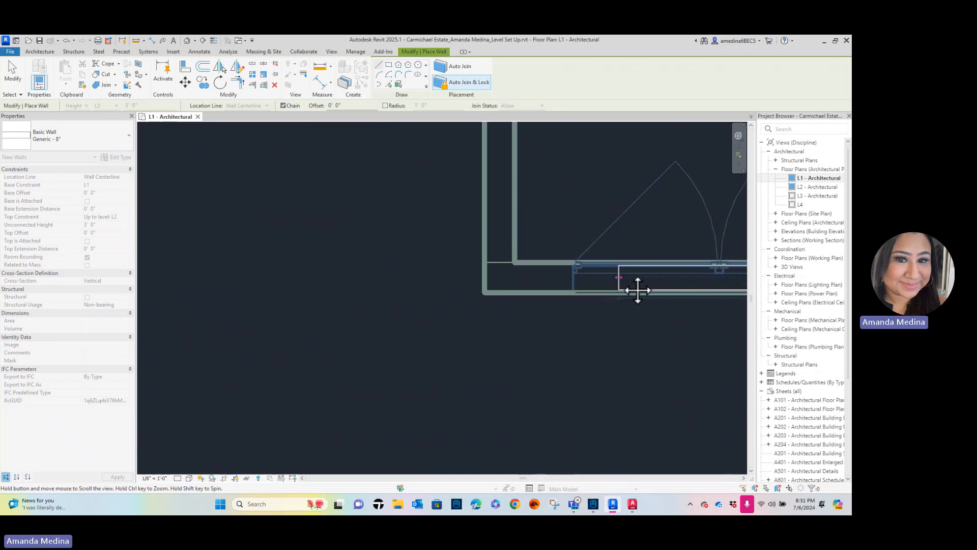
pyautogui.click(498, 281)
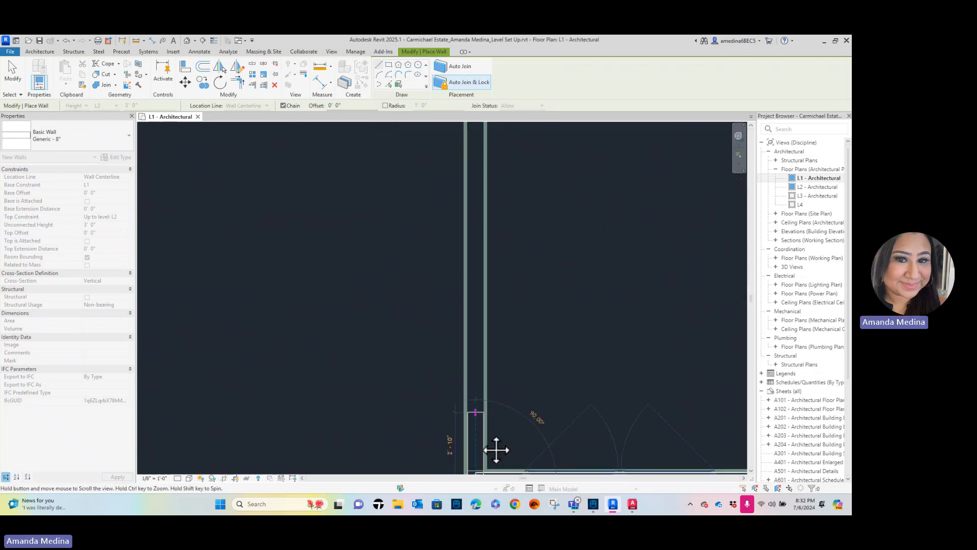
pyautogui.scroll(-2, 483, 214)
pyautogui.moveTo(488, 192); pyautogui.dragTo(491, 339, button='middle')
pyautogui.scroll(1, 475, 283)
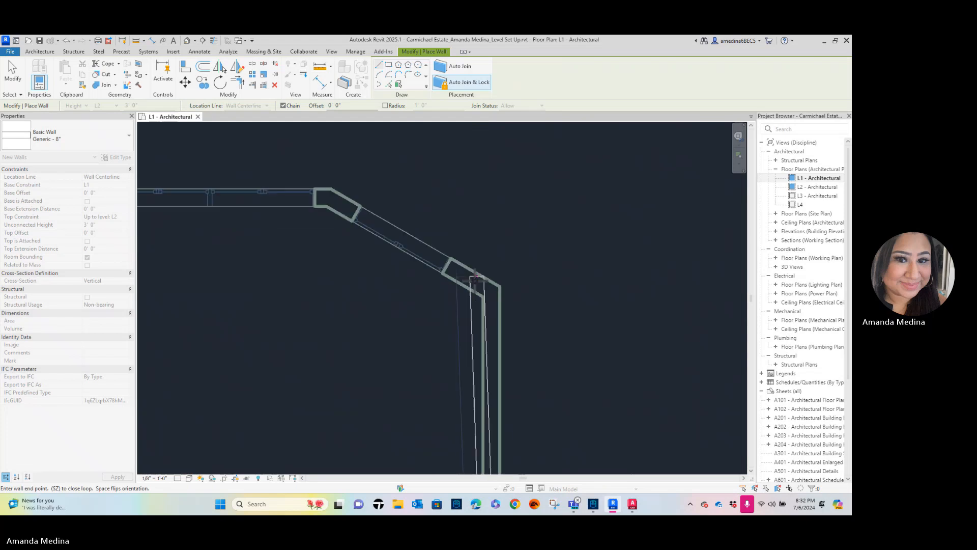
pyautogui.click(489, 295)
# Trace the bay's first angled wall at 150 degrees and its straight middle wall across the windows to the next bend
pyautogui.scroll(2, 436, 260)
pyautogui.moveTo(436, 260); pyautogui.dragTo(552, 329, button='middle')
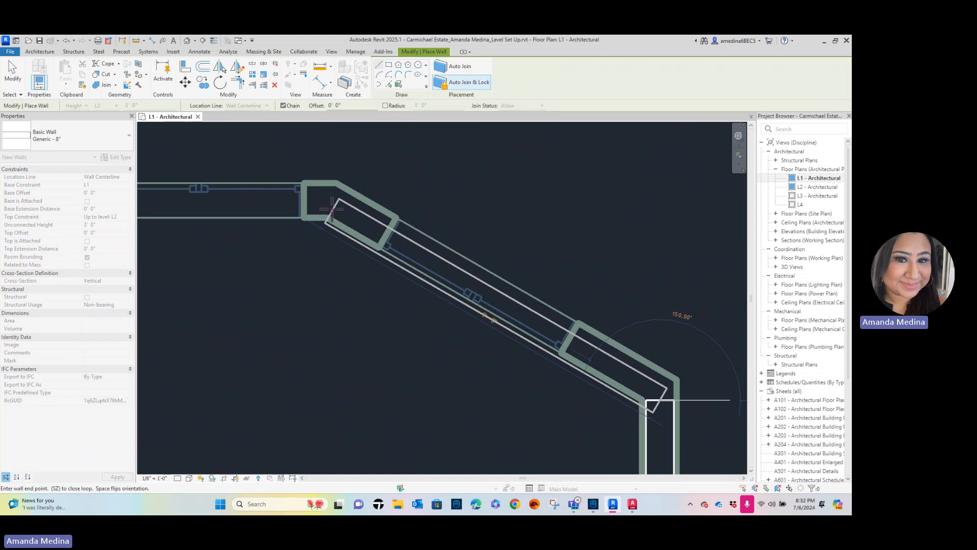
pyautogui.click(331, 209)
pyautogui.moveTo(332, 209); pyautogui.dragTo(499, 214, button='middle')
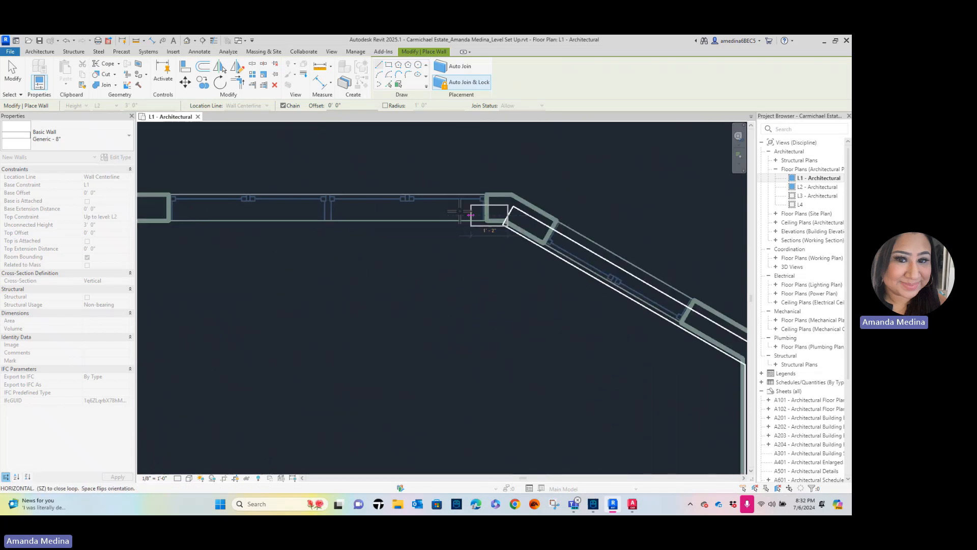
pyautogui.moveTo(361, 226); pyautogui.dragTo(497, 227, button='middle')
pyautogui.scroll(3, 340, 211)
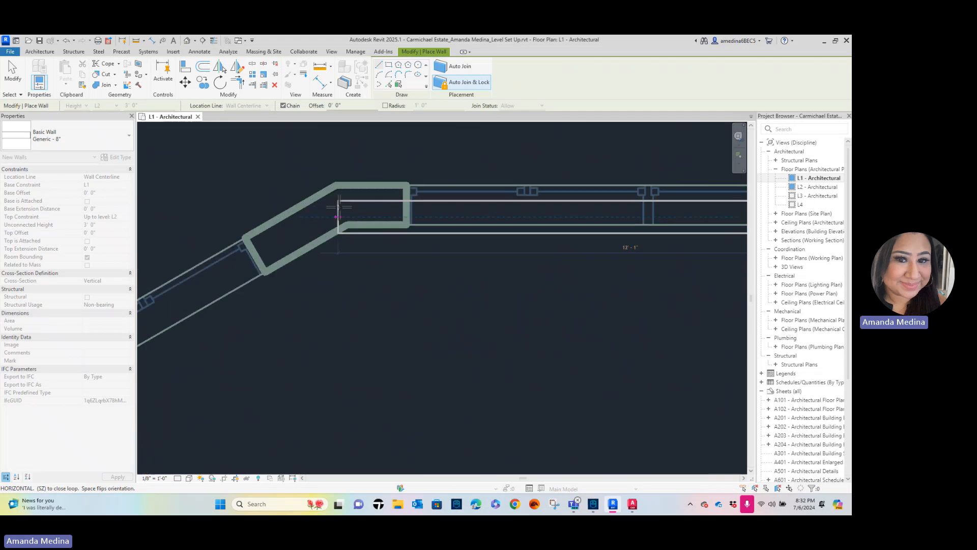
pyautogui.click(346, 210)
# Trace the bay's opposite angled wall past its window and the short vertical return down to the rear wall corner
pyautogui.scroll(-1, 235, 305)
pyautogui.moveTo(235, 305); pyautogui.dragTo(574, 195, button='middle')
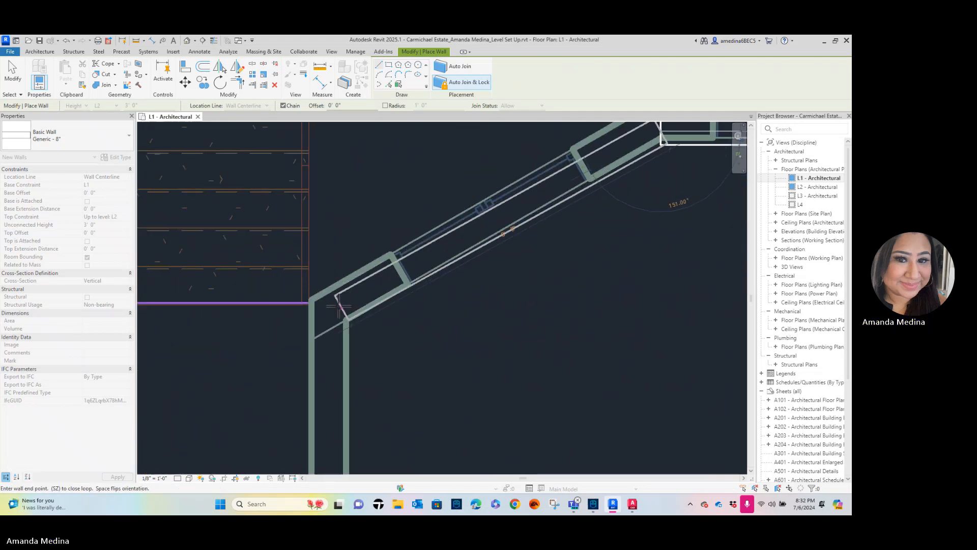
pyautogui.click(335, 305)
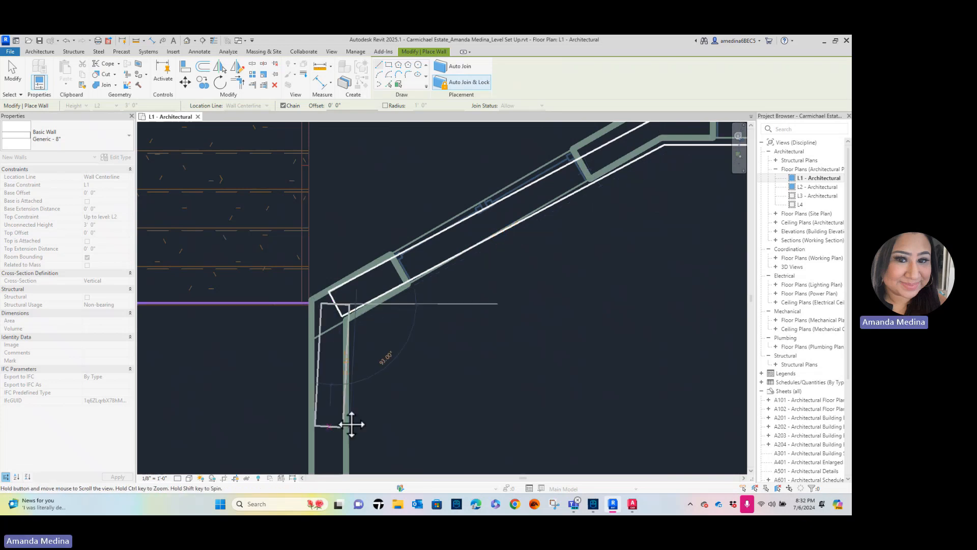
pyautogui.moveTo(351, 424); pyautogui.dragTo(335, 221, button='middle')
pyautogui.scroll(-1, 335, 221)
pyautogui.click(324, 275)
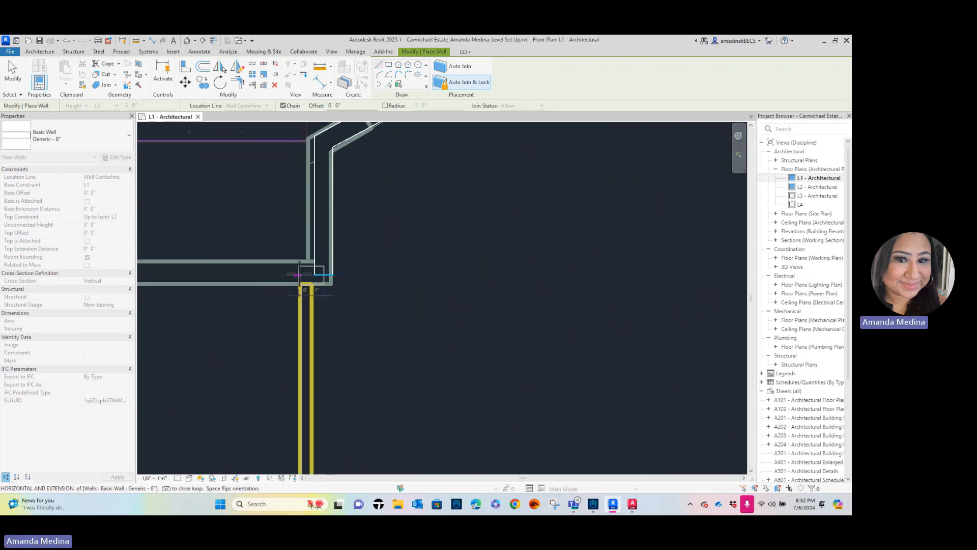
# Draw the rear wall horizontally across both double-door openings to the corner at the angled interior wall
pyautogui.moveTo(347, 294); pyautogui.dragTo(596, 300, button='middle')
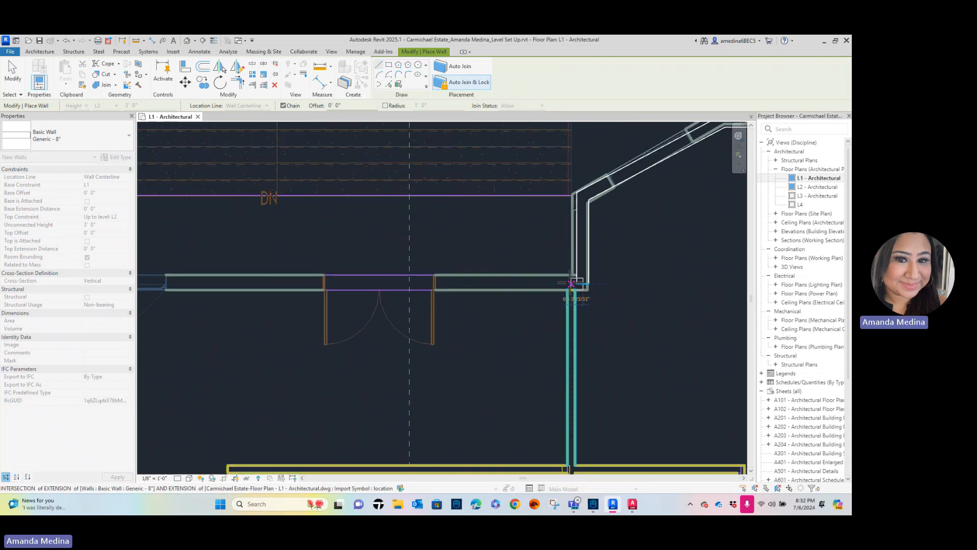
pyautogui.moveTo(370, 284); pyautogui.dragTo(477, 297, button='middle')
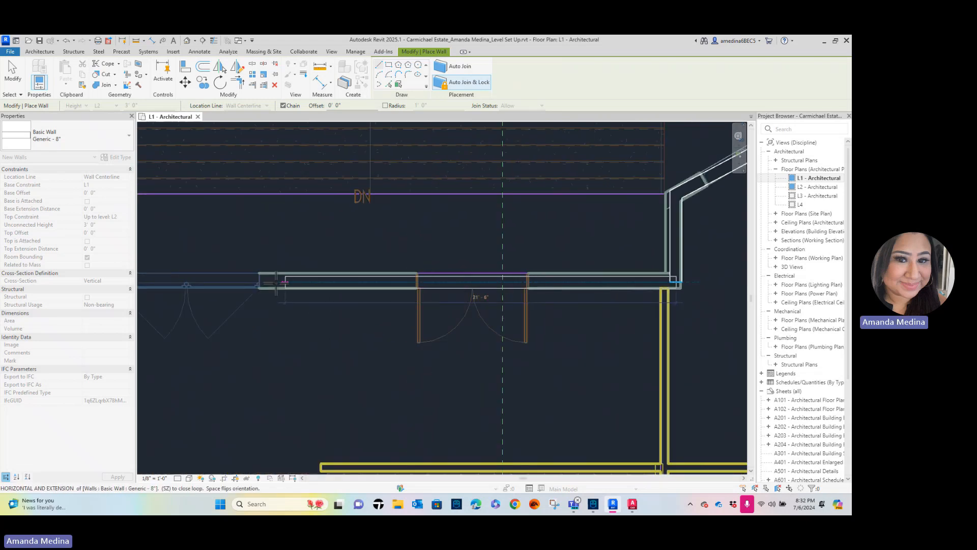
pyautogui.moveTo(265, 295); pyautogui.dragTo(556, 287, button='middle')
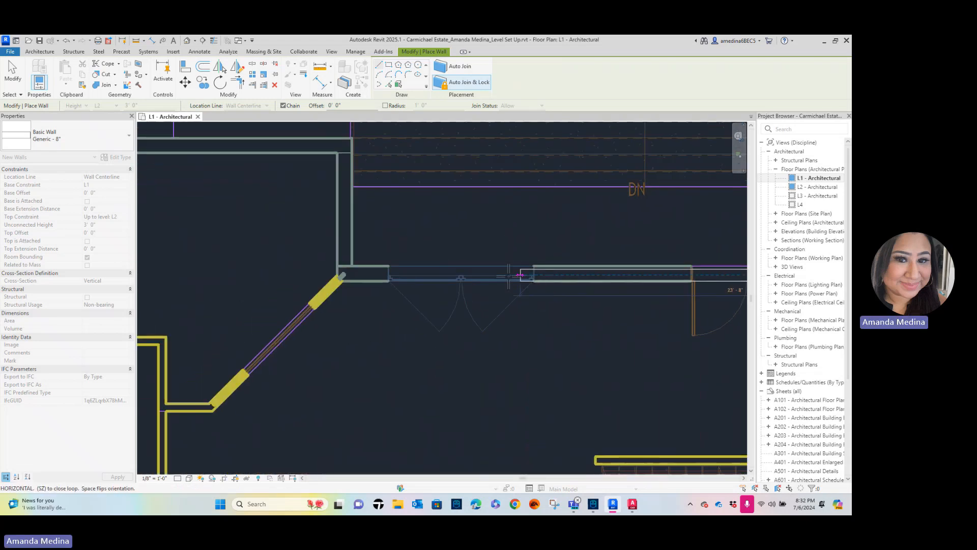
pyautogui.click(346, 275)
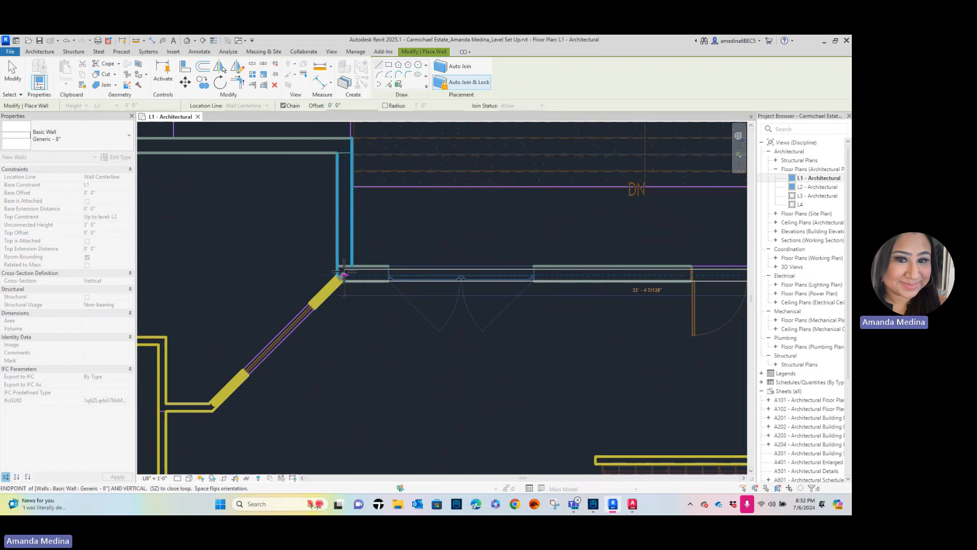
# Trace the rear room's side wall up to its outer corner and its back wall horizontally across to the opposite corner
pyautogui.click(341, 145)
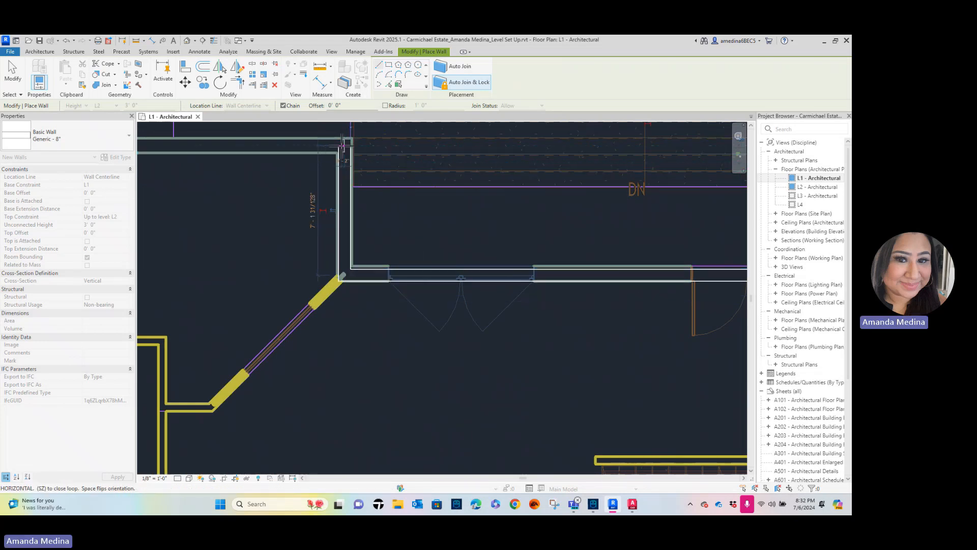
pyautogui.moveTo(361, 162); pyautogui.dragTo(524, 262, button='middle')
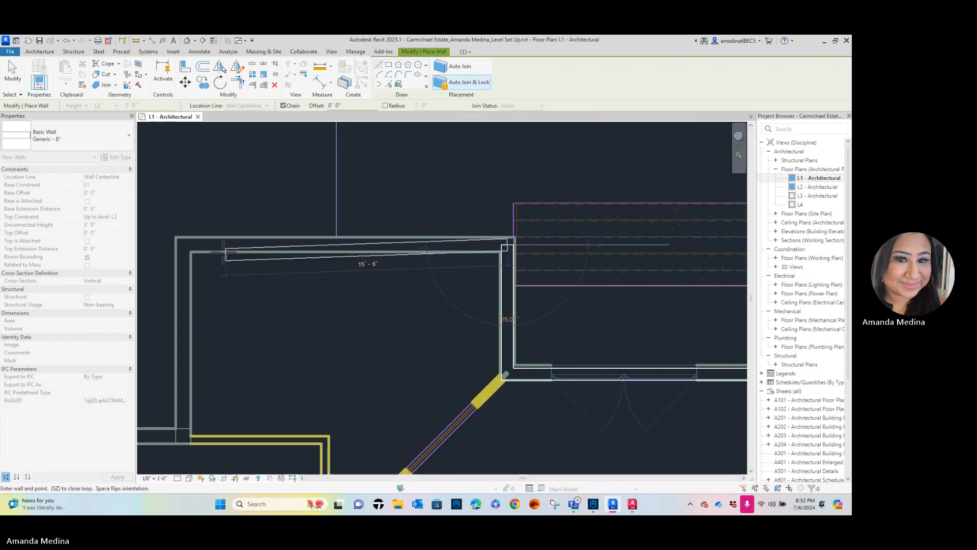
pyautogui.click(182, 245)
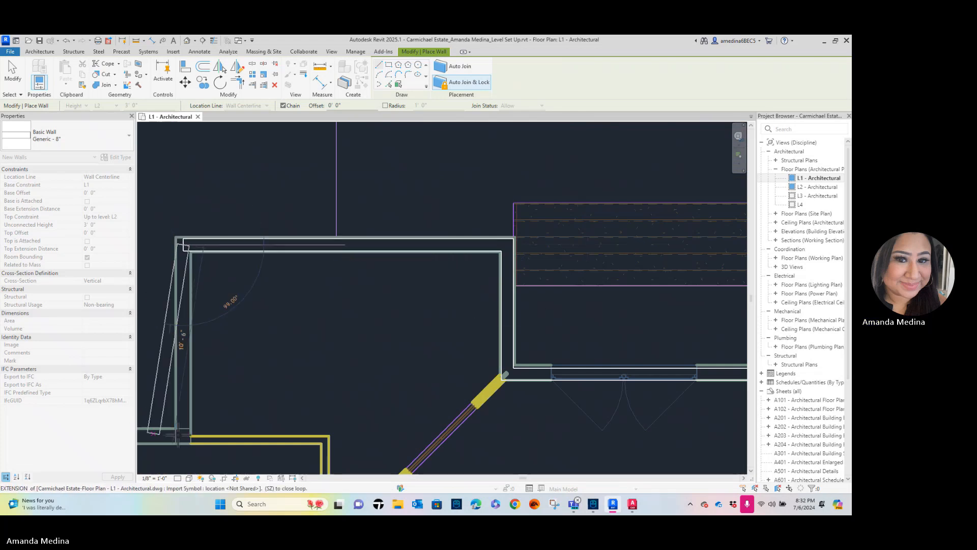
# Run the wall down the room's other side and along the short horizontal stretch to the double-door side wall, closing the exterior loop
pyautogui.moveTo(203, 441); pyautogui.dragTo(364, 348, button='middle')
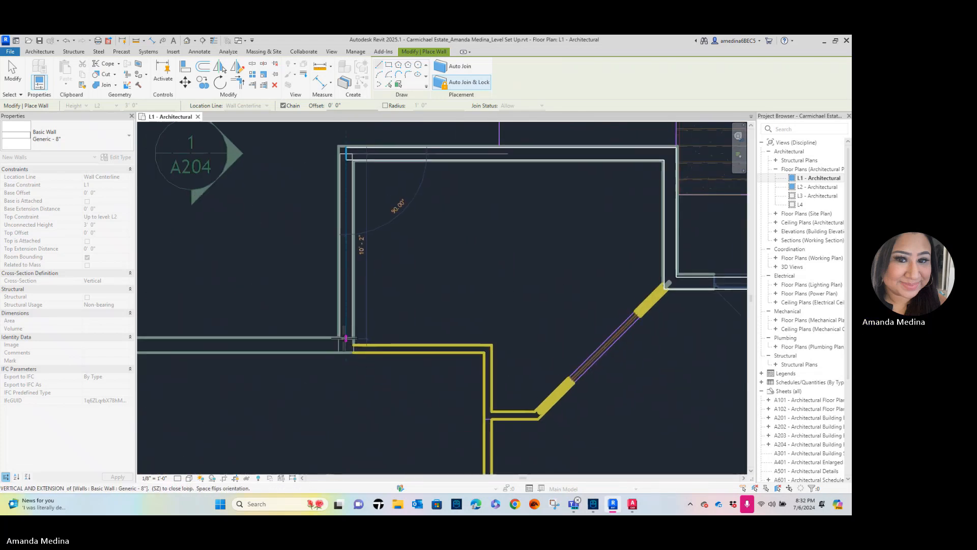
pyautogui.scroll(-3, 270, 324)
pyautogui.moveTo(284, 337); pyautogui.dragTo(420, 359, button='middle')
pyautogui.scroll(1, 410, 358)
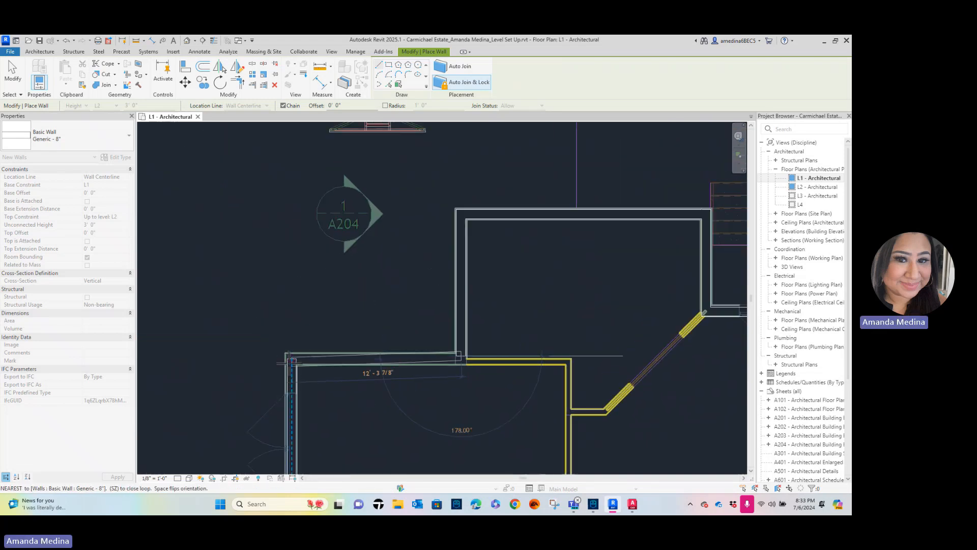
pyautogui.click(290, 358)
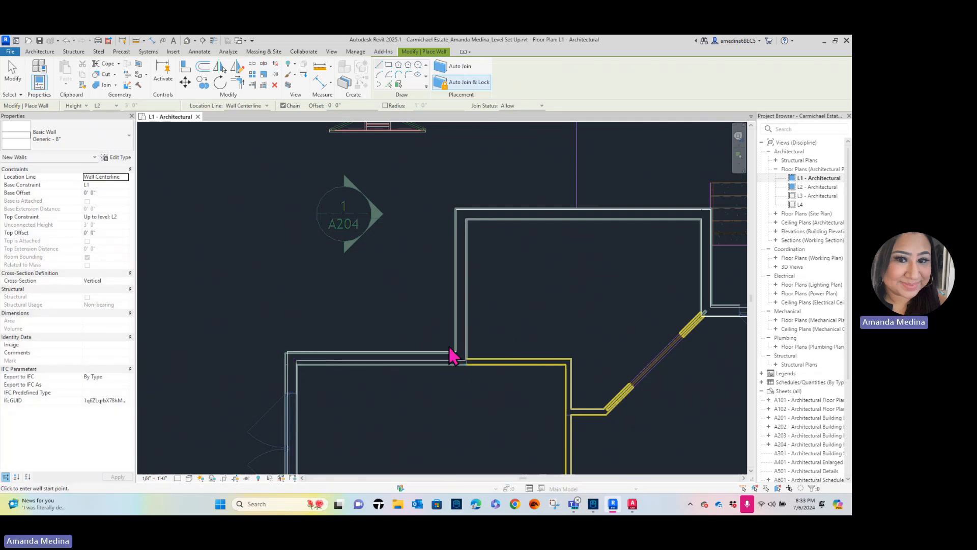
pyautogui.press('Escape')
# Try to align the outer face of the last short horizontal wall with the CAD plan's outer wall line
pyautogui.scroll(-2, 448, 275)
pyautogui.moveTo(452, 282); pyautogui.dragTo(371, 240, button='middle')
pyautogui.scroll(2, 283, 254)
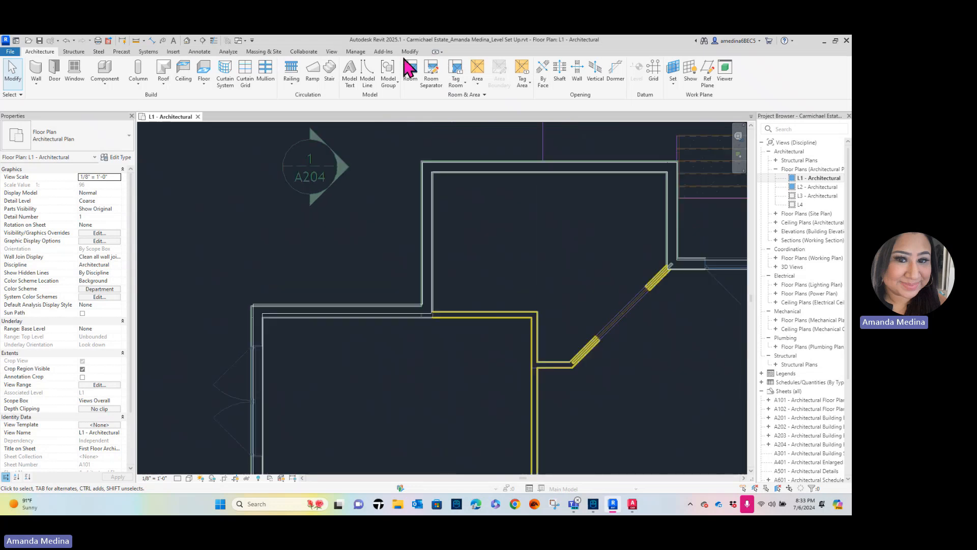
pyautogui.click(410, 52)
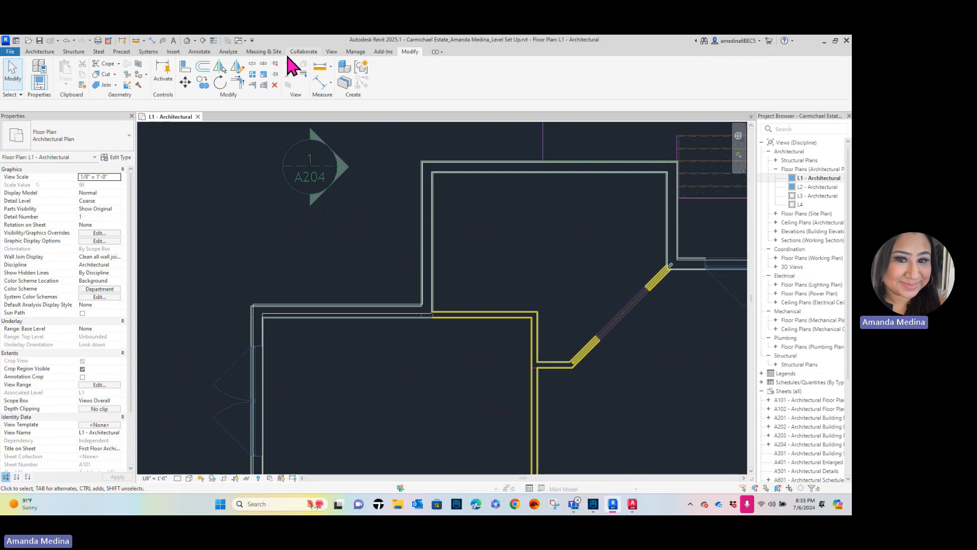
pyautogui.click(183, 71)
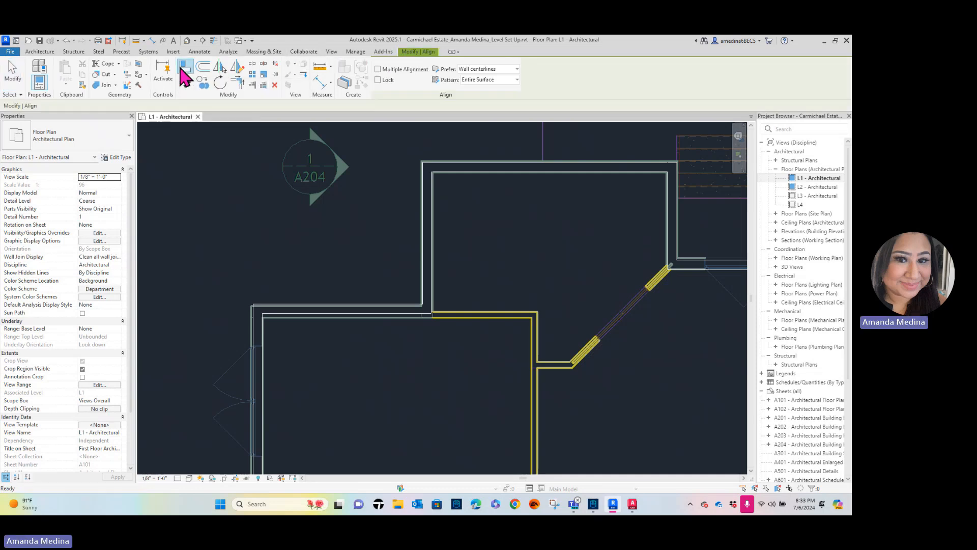
pyautogui.scroll(5, 280, 327)
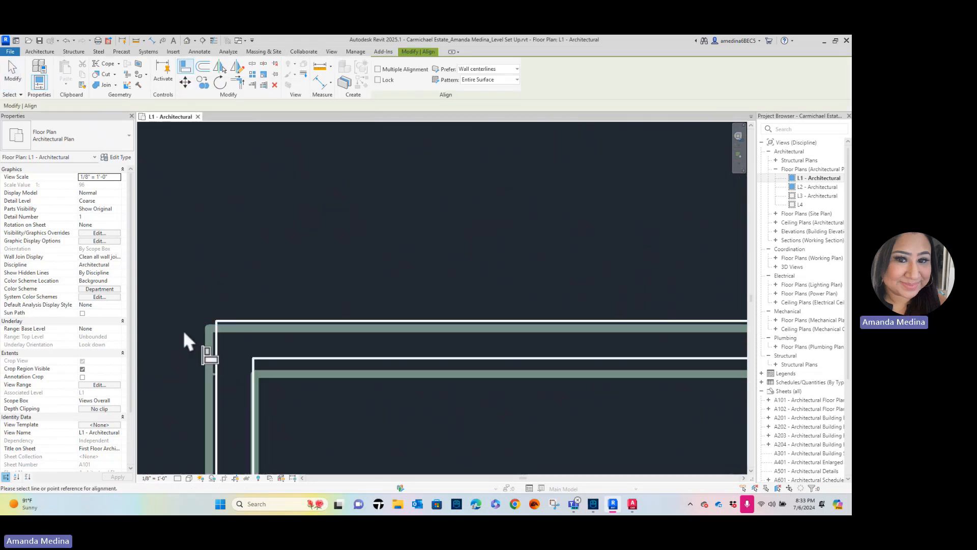
pyautogui.click(232, 328)
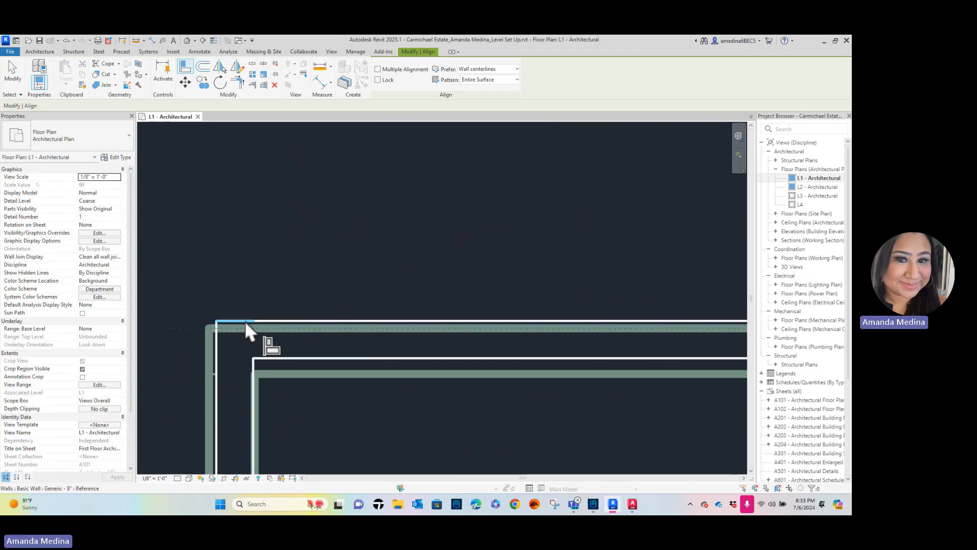
pyautogui.click(246, 323)
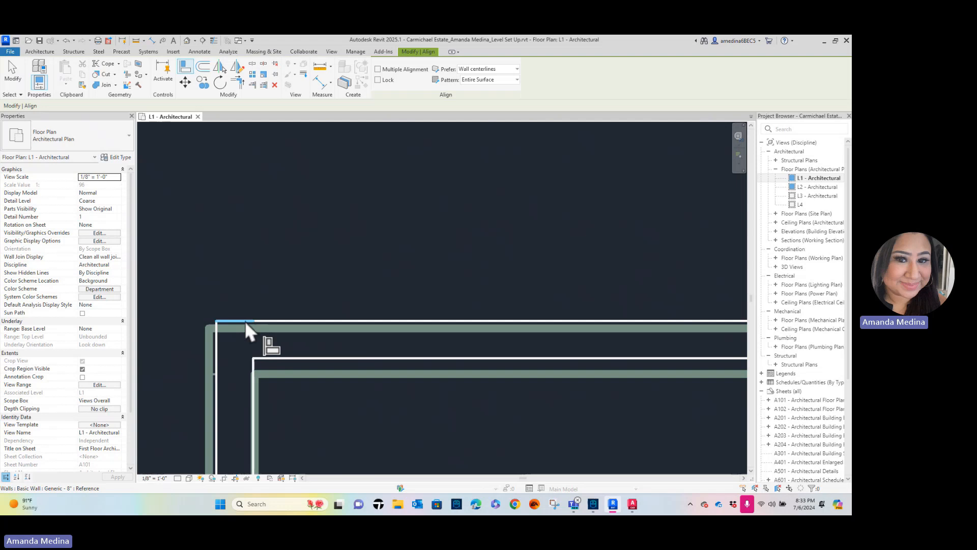
pyautogui.press('Escape')
# Move the last short horizontal wall down so it sits between the CAD plan's wall lines
pyautogui.click(321, 328)
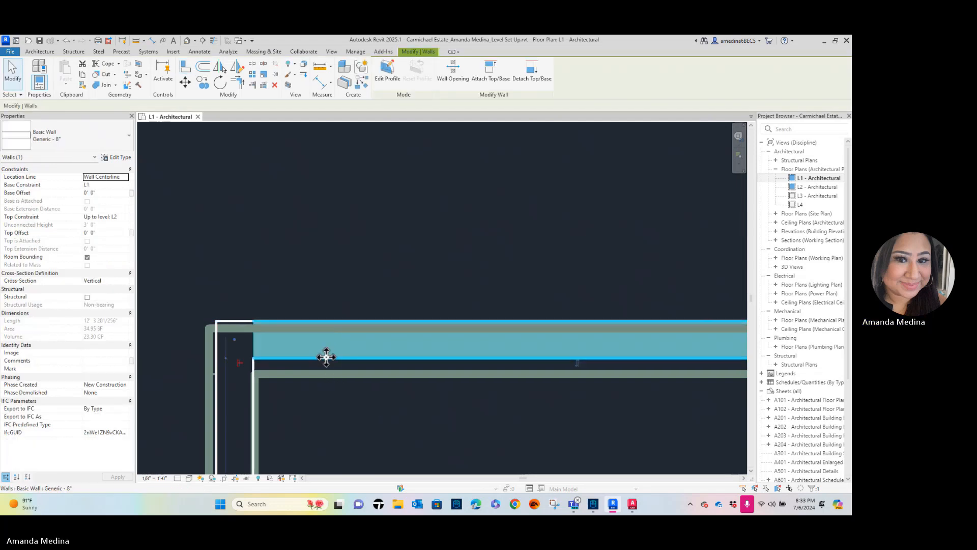
pyautogui.moveTo(328, 364); pyautogui.dragTo(327, 369)
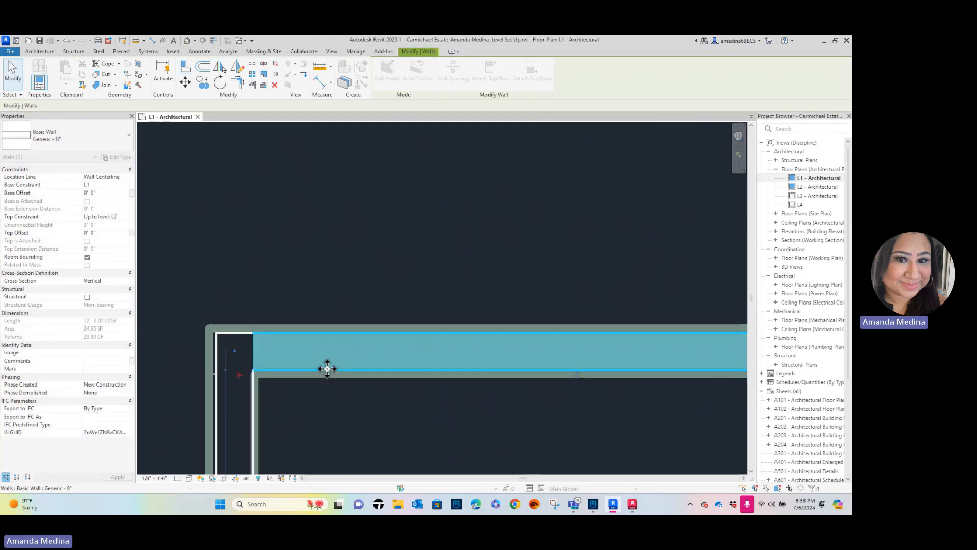
pyautogui.click(367, 264)
pyautogui.click(316, 343)
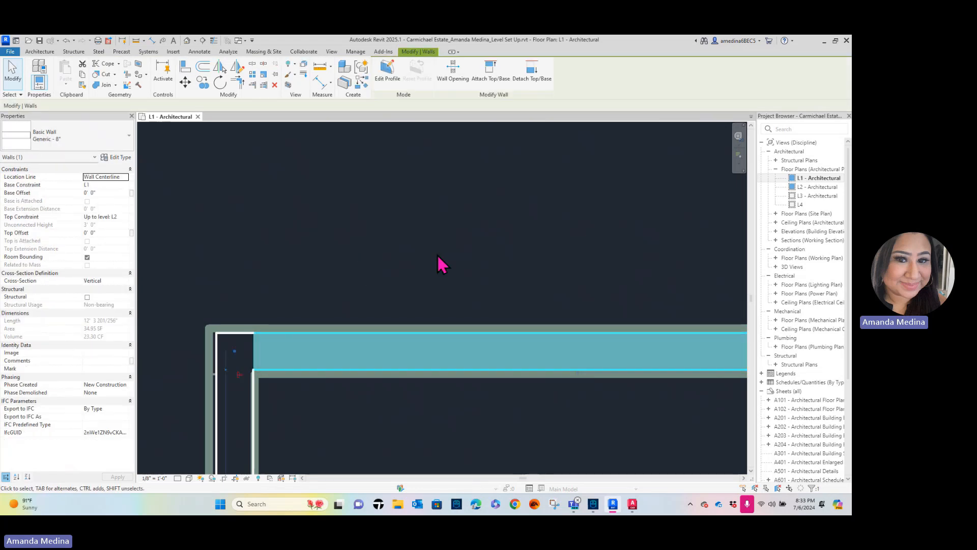
# Align the rear bay's first angled wall and its straight middle wall with the outer CAD wall lines
pyautogui.scroll(-5, 437, 254)
pyautogui.moveTo(609, 229); pyautogui.dragTo(281, 458, button='middle')
pyautogui.scroll(-1, 281, 457)
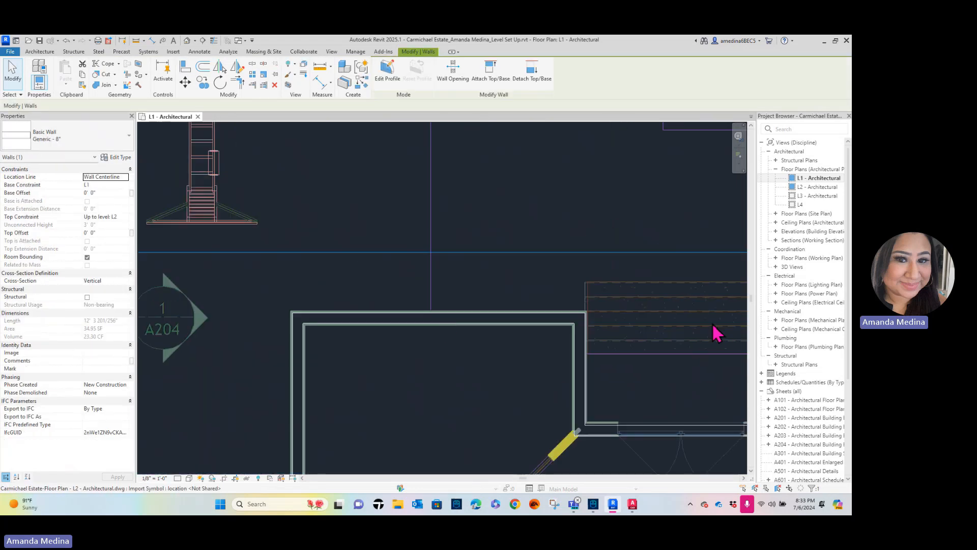
pyautogui.moveTo(641, 322); pyautogui.dragTo(397, 266, button='middle')
pyautogui.moveTo(644, 340); pyautogui.dragTo(458, 327, button='middle')
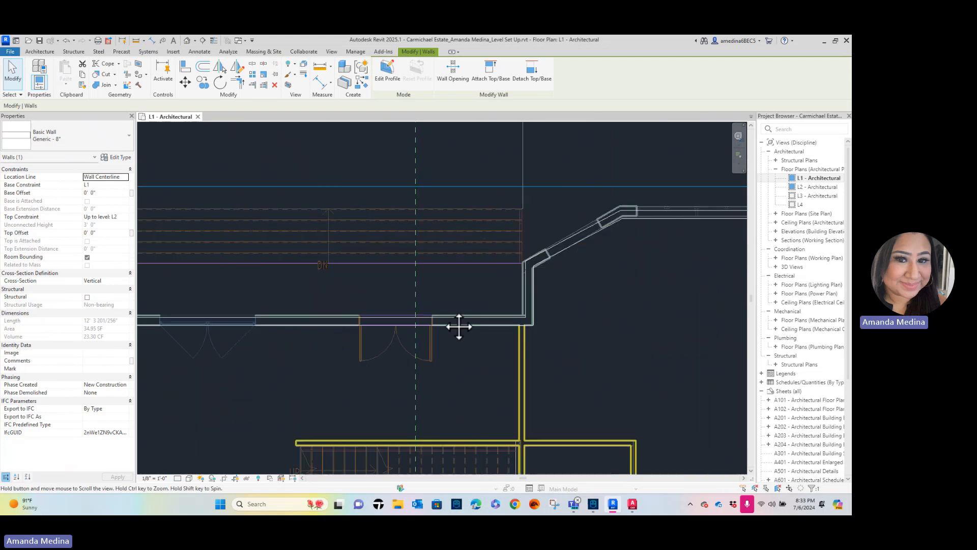
pyautogui.scroll(3, 656, 188)
pyautogui.moveTo(573, 245); pyautogui.dragTo(491, 275, button='middle')
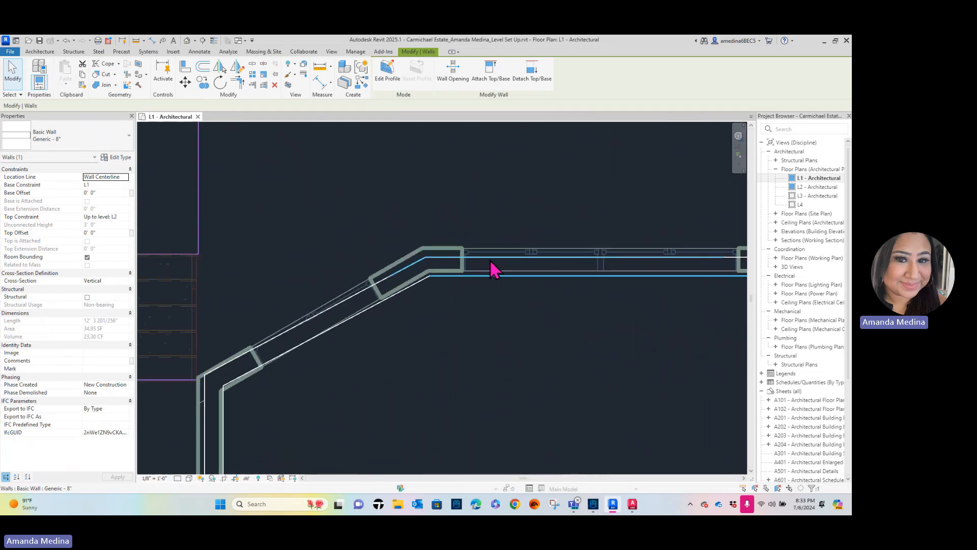
pyautogui.click(433, 267)
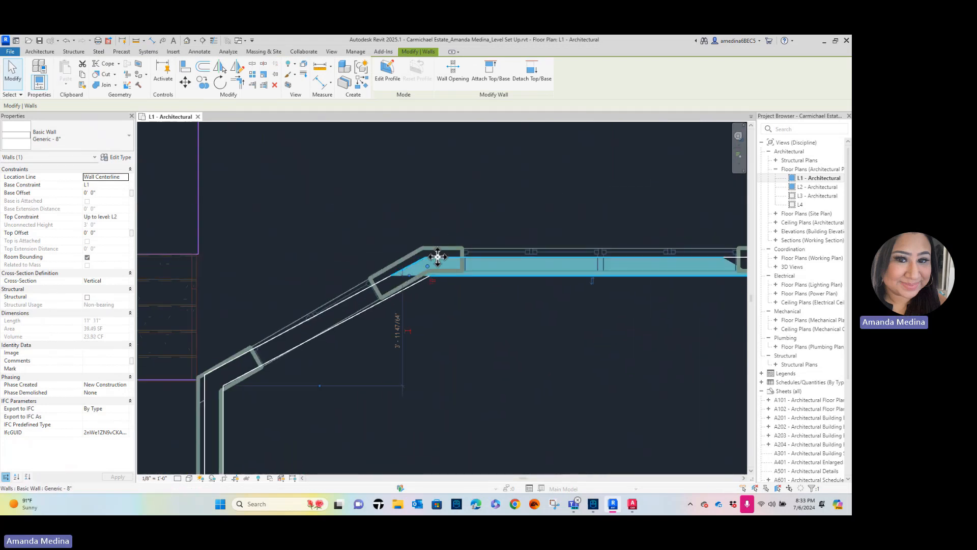
pyautogui.click(326, 219)
pyautogui.hotkey('ctrl', 'Left')
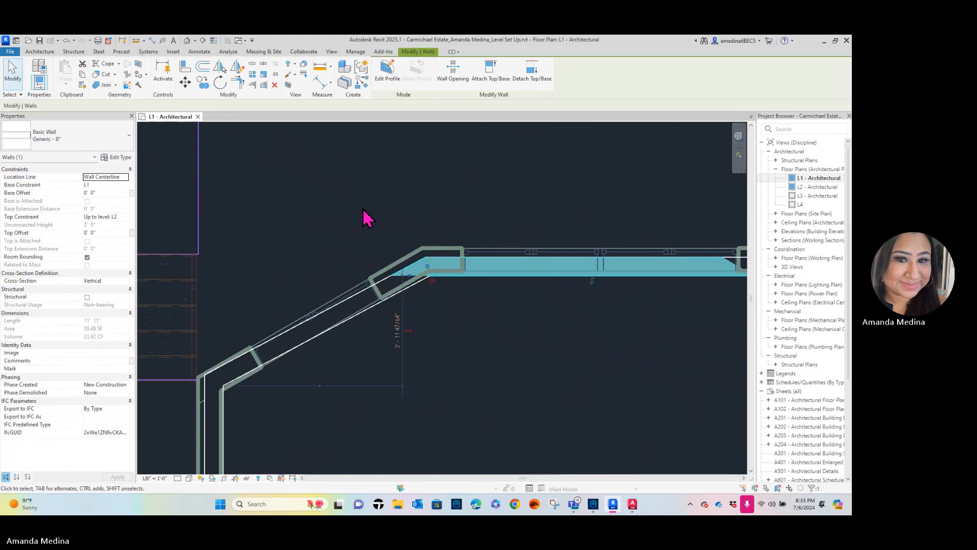
pyautogui.click(186, 71)
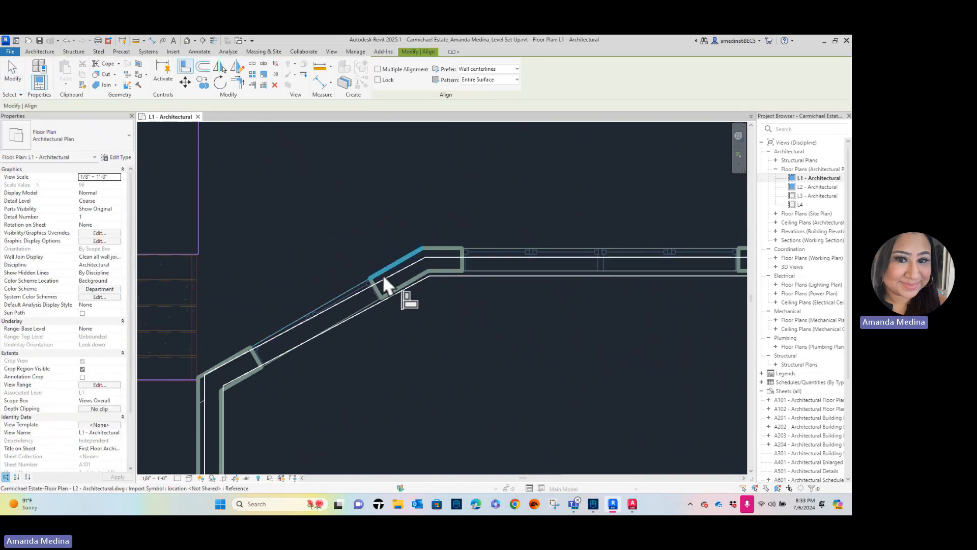
pyautogui.click(384, 279)
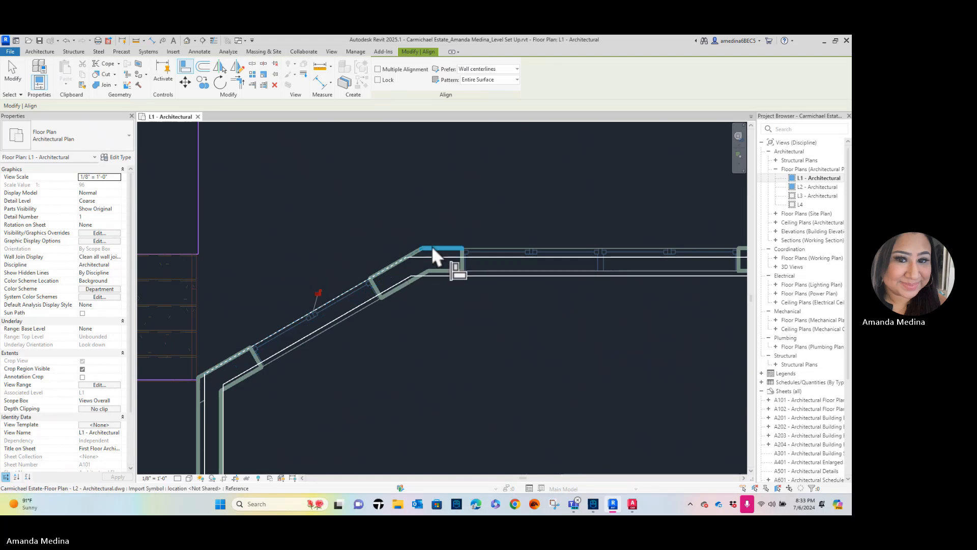
pyautogui.click(435, 258)
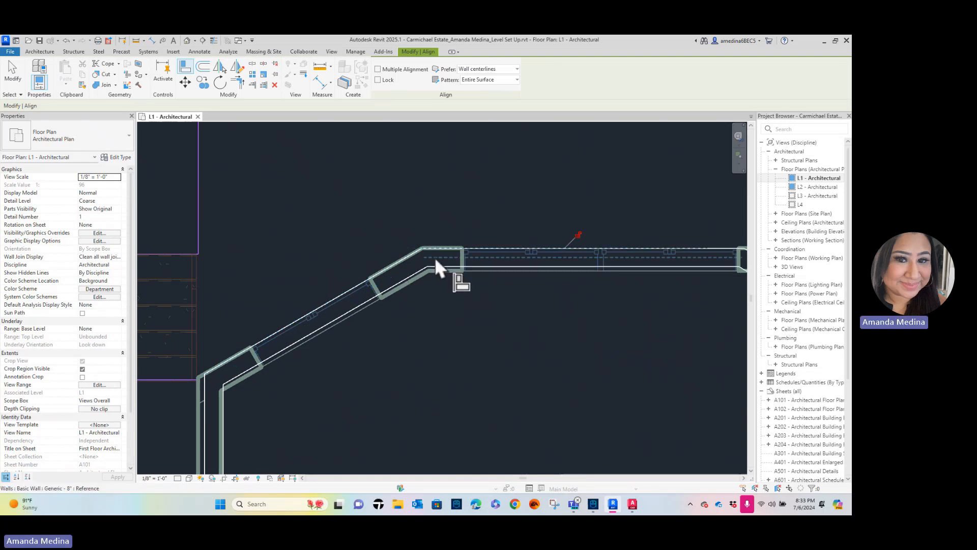
# Align the rear bay's opposite angled wall with the outer CAD wall line
pyautogui.scroll(-2, 435, 258)
pyautogui.moveTo(448, 313); pyautogui.dragTo(275, 357, button='middle')
pyautogui.scroll(2, 532, 306)
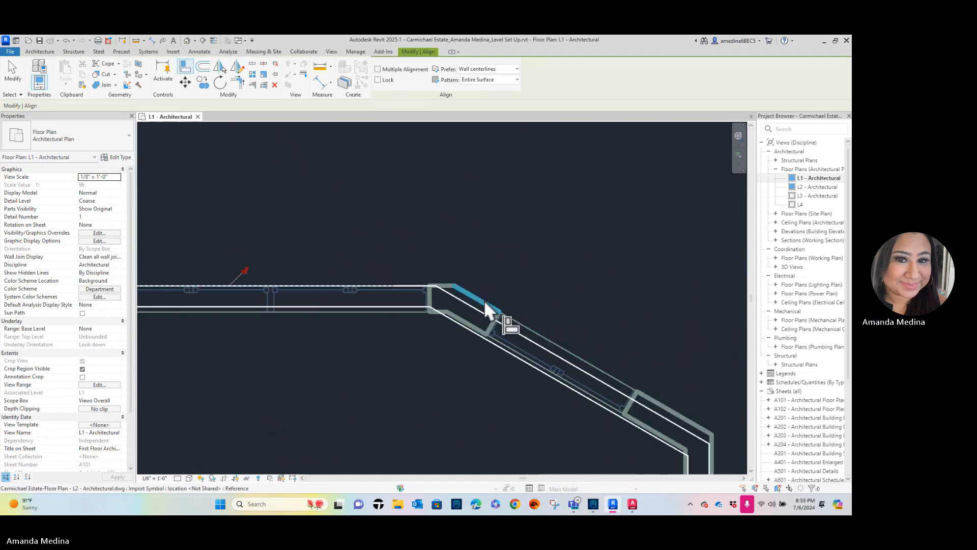
pyautogui.click(484, 300)
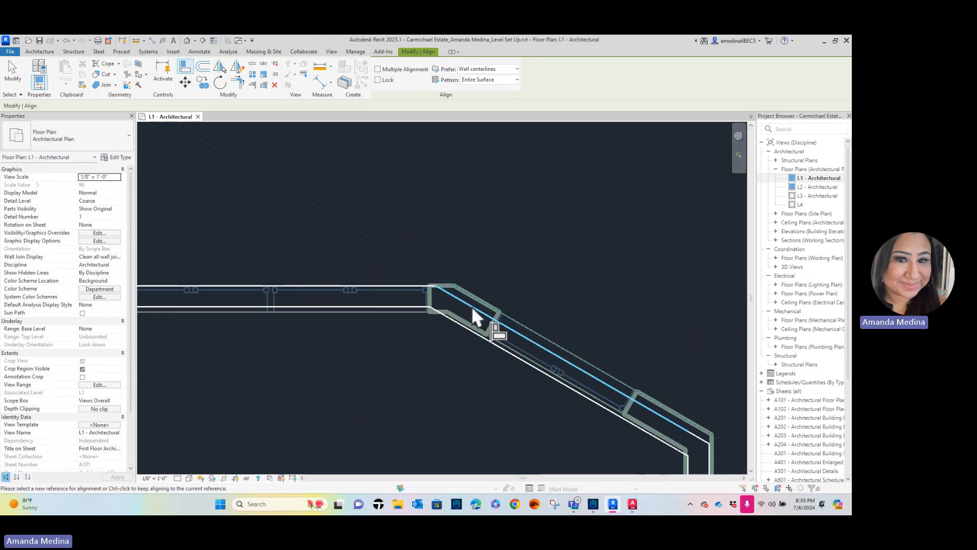
pyautogui.click(471, 306)
pyautogui.scroll(-1, 523, 349)
pyautogui.moveTo(523, 349); pyautogui.dragTo(506, 271, button='middle')
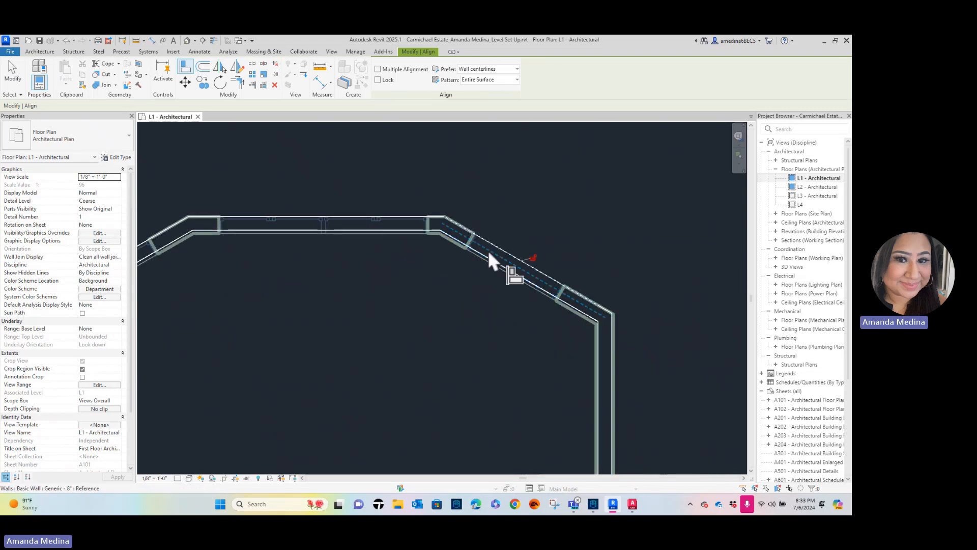
# Delete the wall segment that spans the front entrance double doors and sidelights between the two projecting boxes
pyautogui.scroll(-3, 325, 224)
pyautogui.moveTo(367, 245); pyautogui.dragTo(398, 229, button='middle')
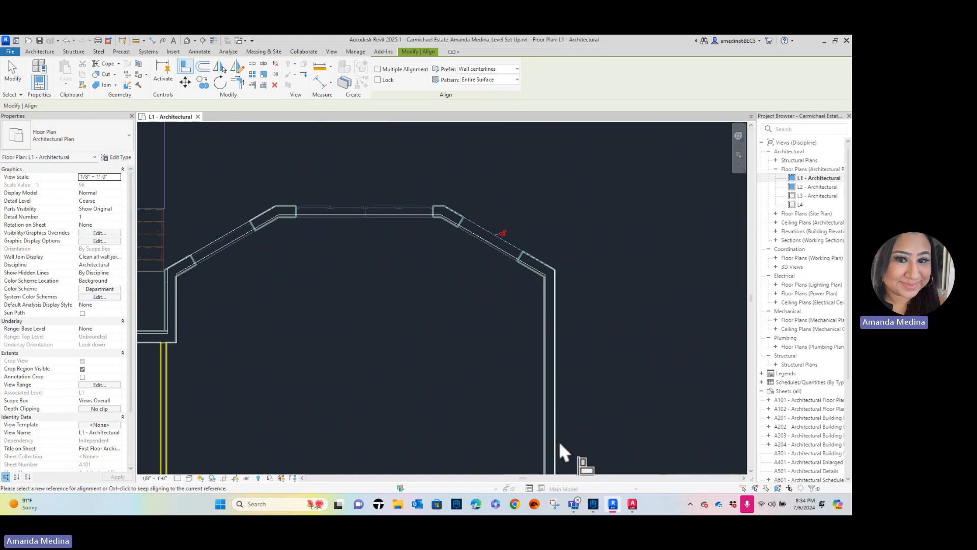
pyautogui.scroll(1, 573, 320)
pyautogui.scroll(-6, 548, 320)
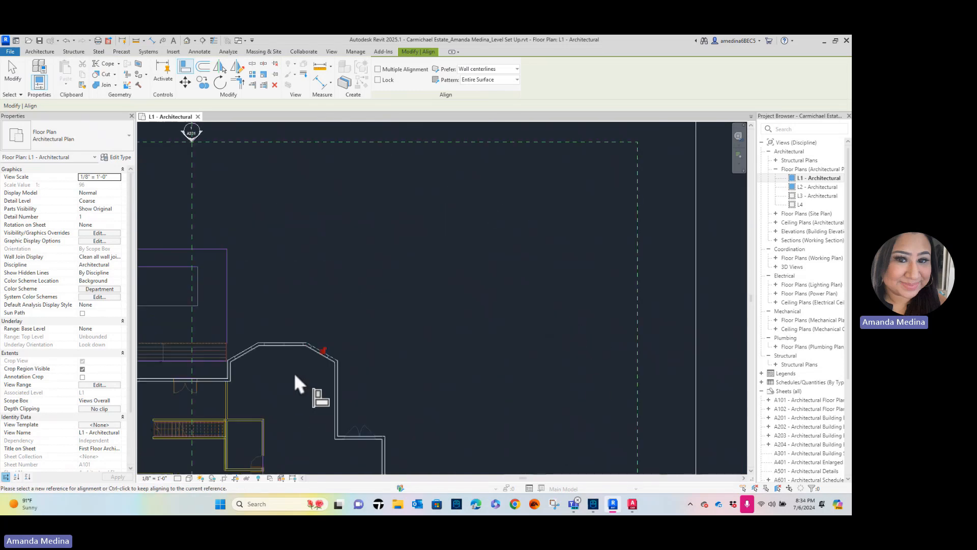
pyautogui.scroll(6, 352, 362)
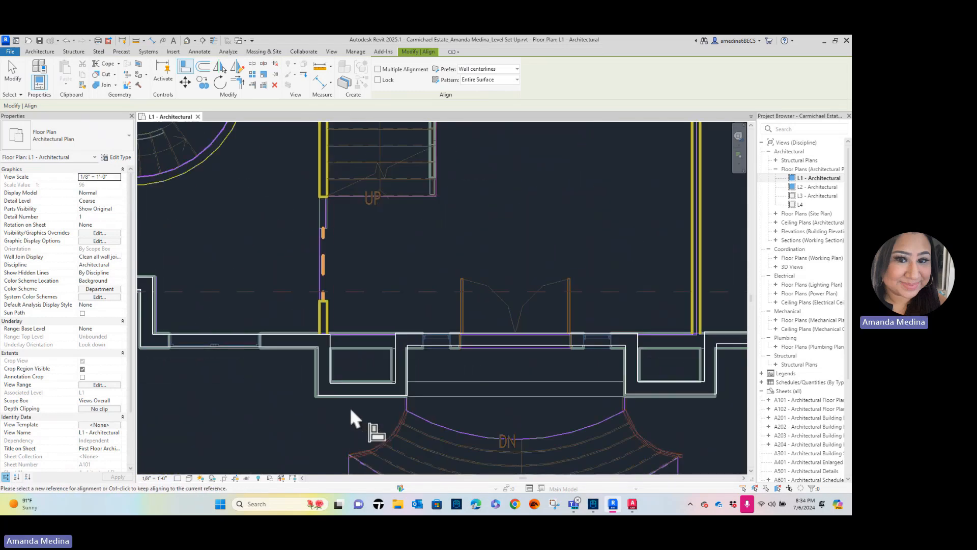
pyautogui.press('Escape')
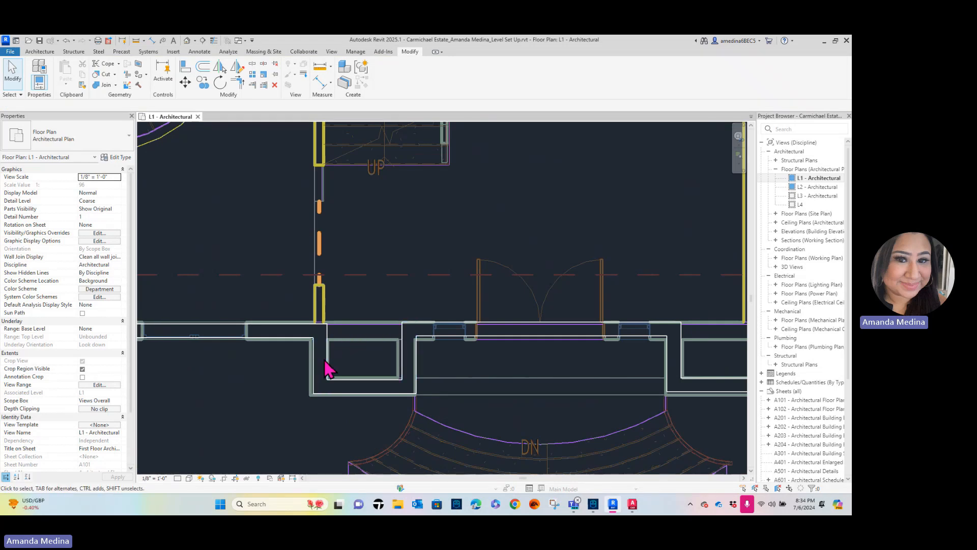
pyautogui.click(281, 304)
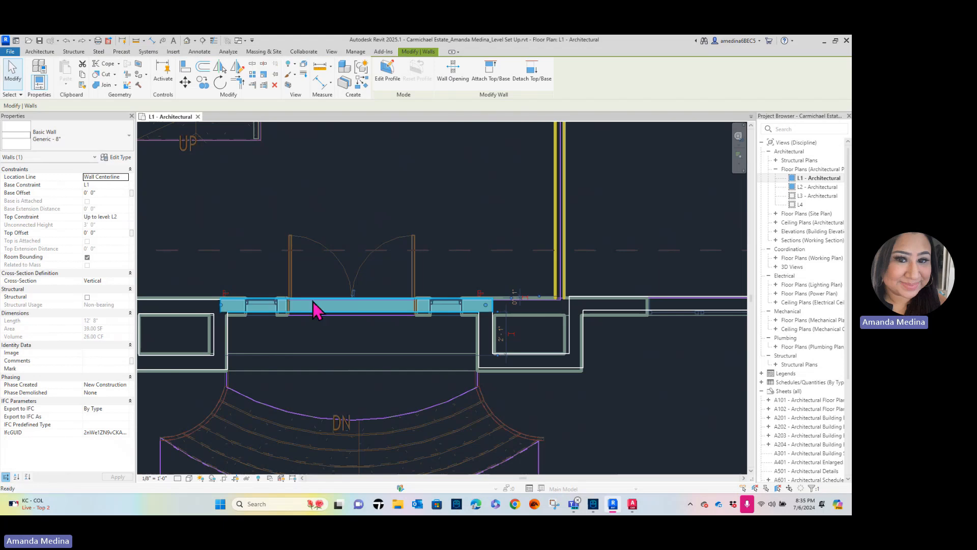
pyautogui.press('Escape')
# Delete the front wall segment across the window, between the right-hand projecting box and the next exterior corner
pyautogui.click(629, 304)
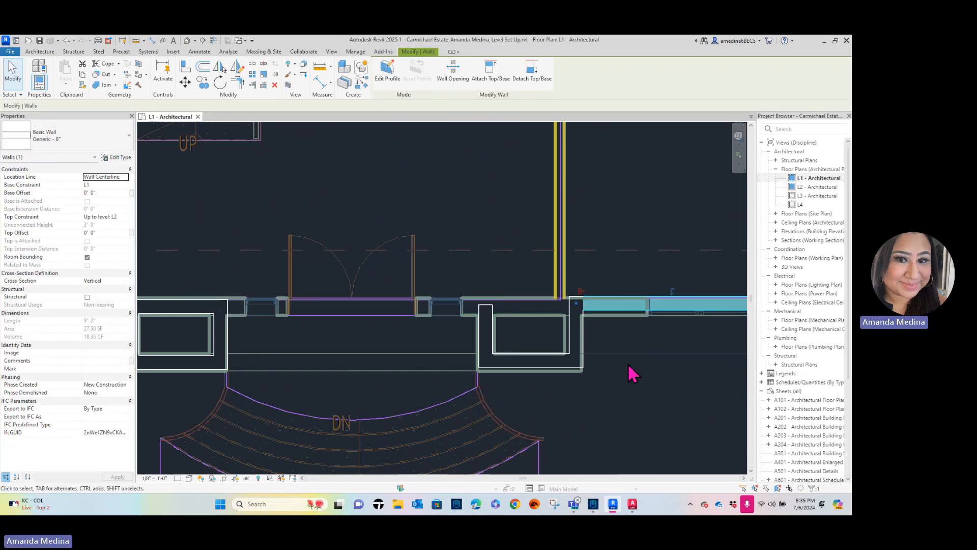
pyautogui.scroll(-3, 563, 349)
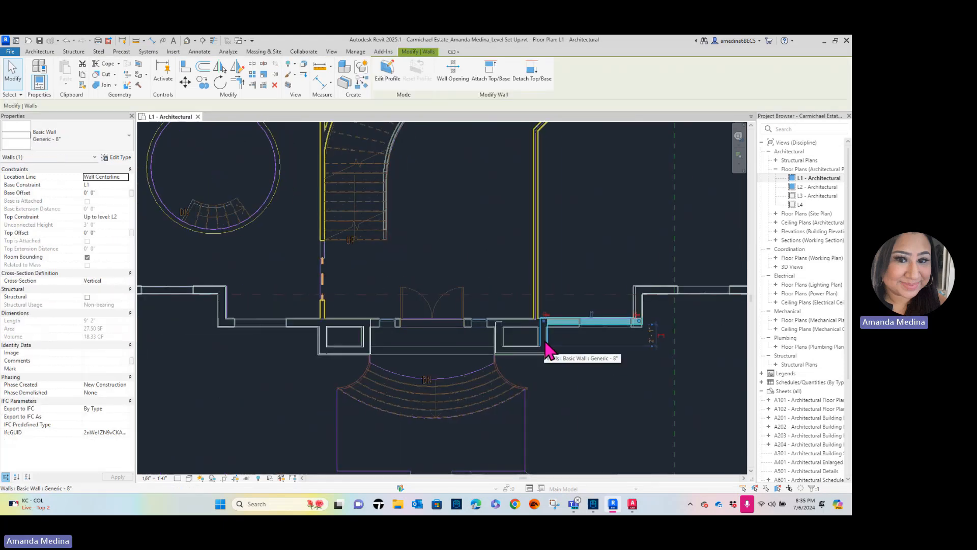
pyautogui.press('Escape')
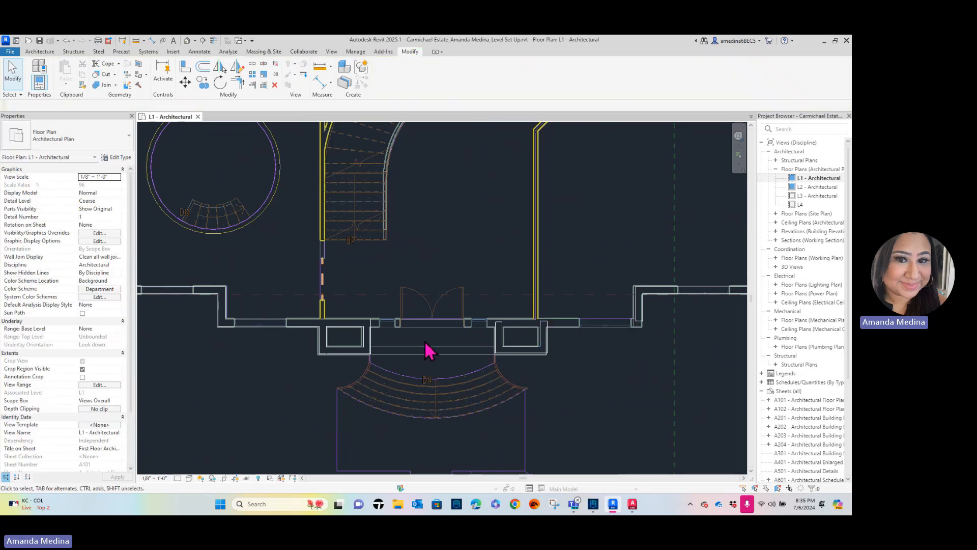
# Extend the front wall from beside the first projecting box across the entrance and second box to the next exterior corner wall
pyautogui.click(347, 331)
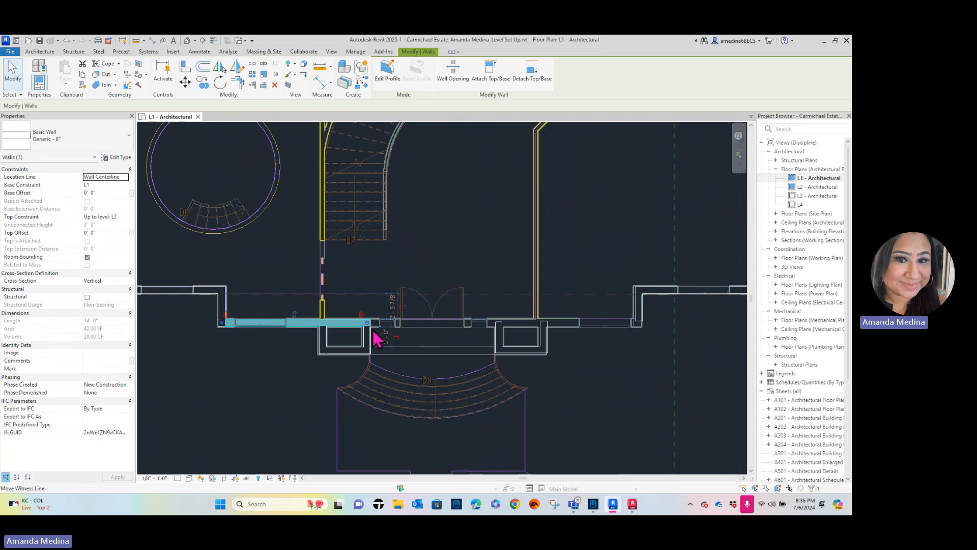
pyautogui.moveTo(373, 332); pyautogui.dragTo(570, 322)
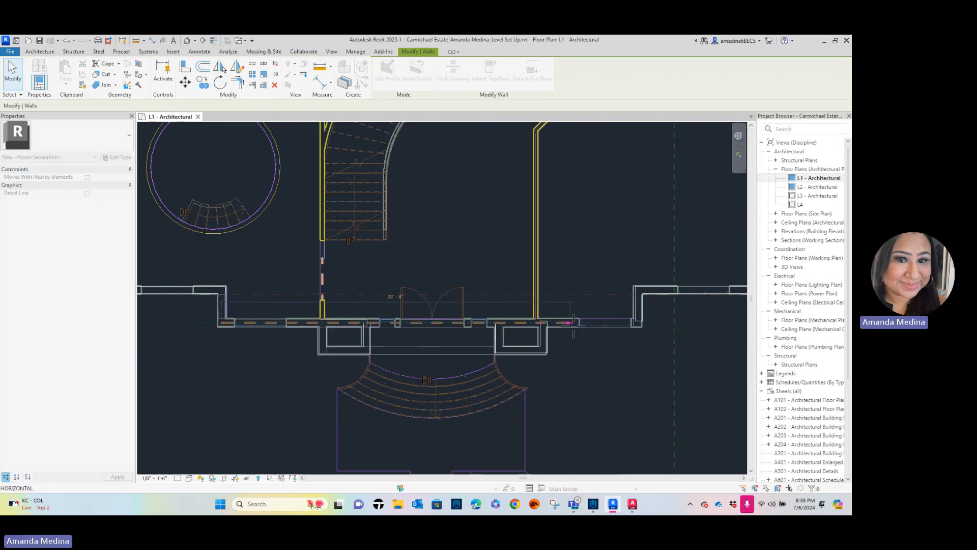
pyautogui.moveTo(632, 322); pyautogui.dragTo(636, 322)
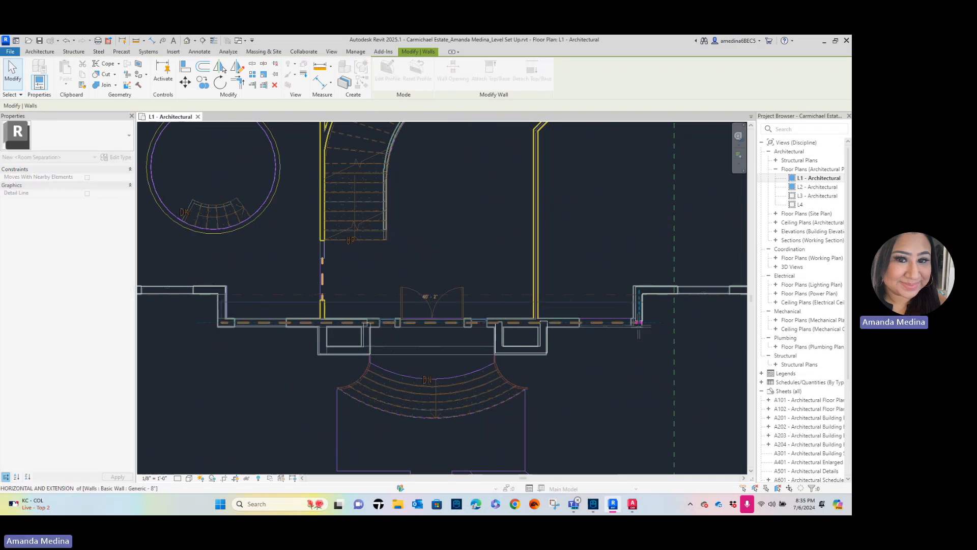
pyautogui.click(633, 393)
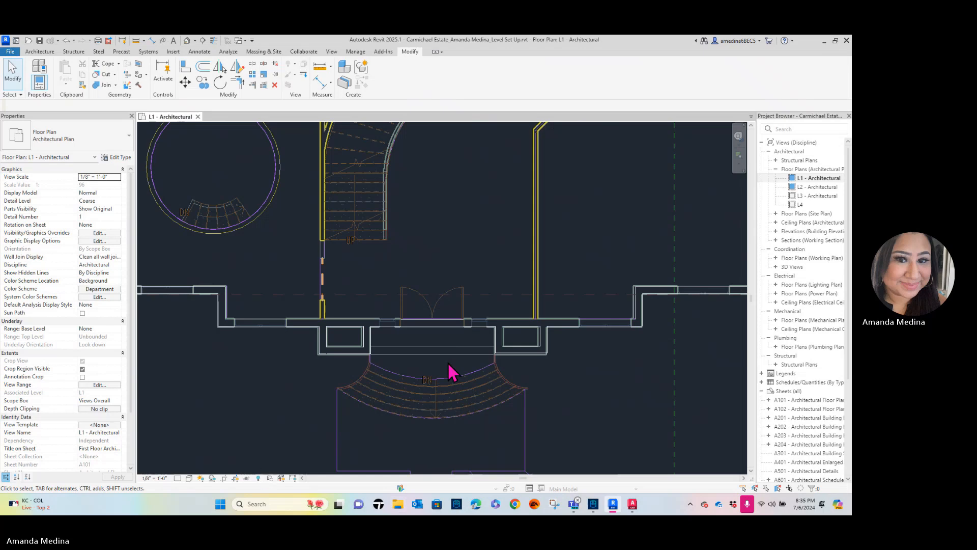
# Examine the front entrance linework, the overall first-floor layout, and the curved stair and circular feature in plan
pyautogui.scroll(4, 397, 359)
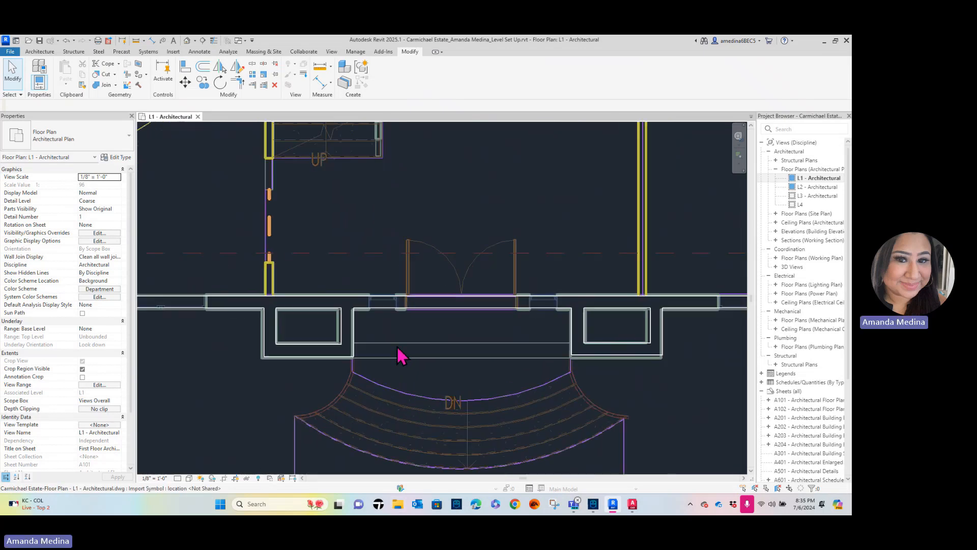
pyautogui.click(401, 355)
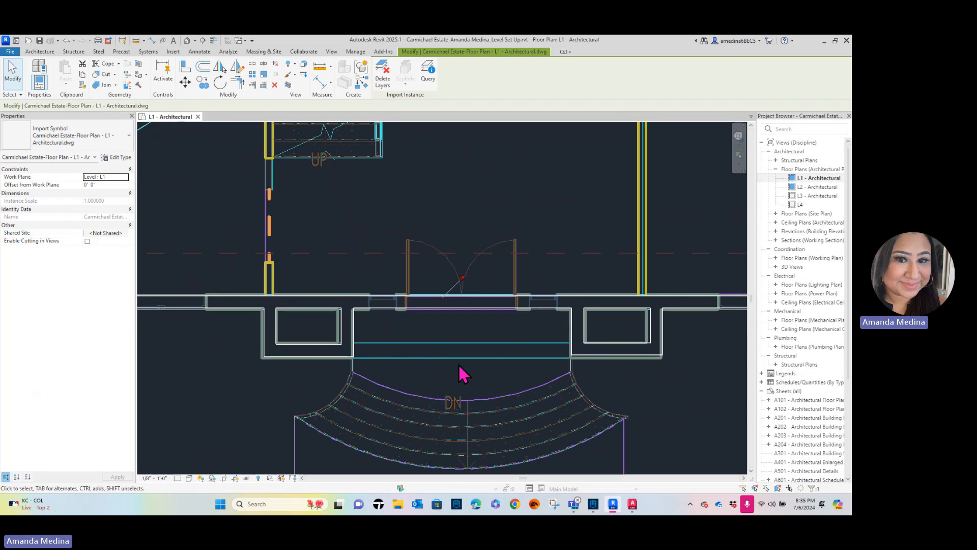
pyautogui.press('Escape')
pyautogui.scroll(-4, 359, 365)
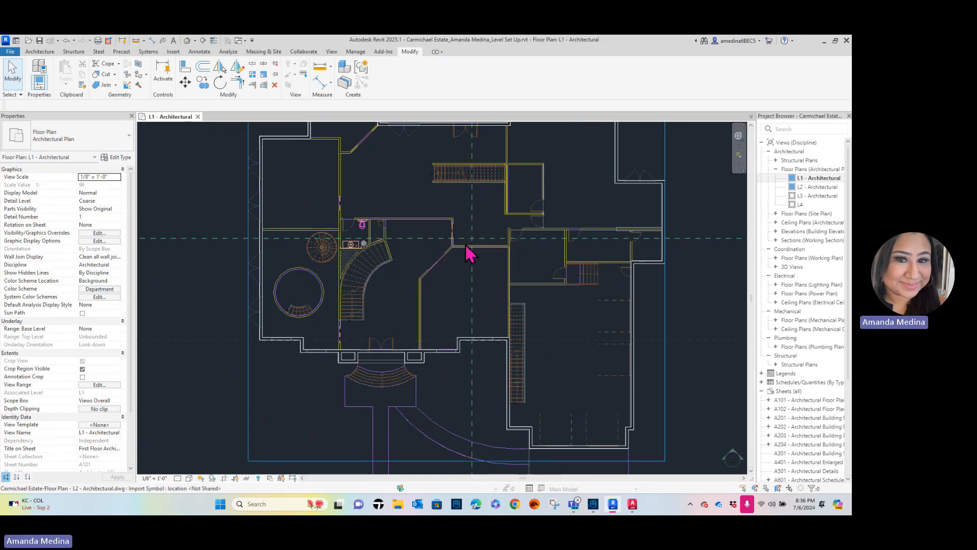
pyautogui.scroll(2, 319, 297)
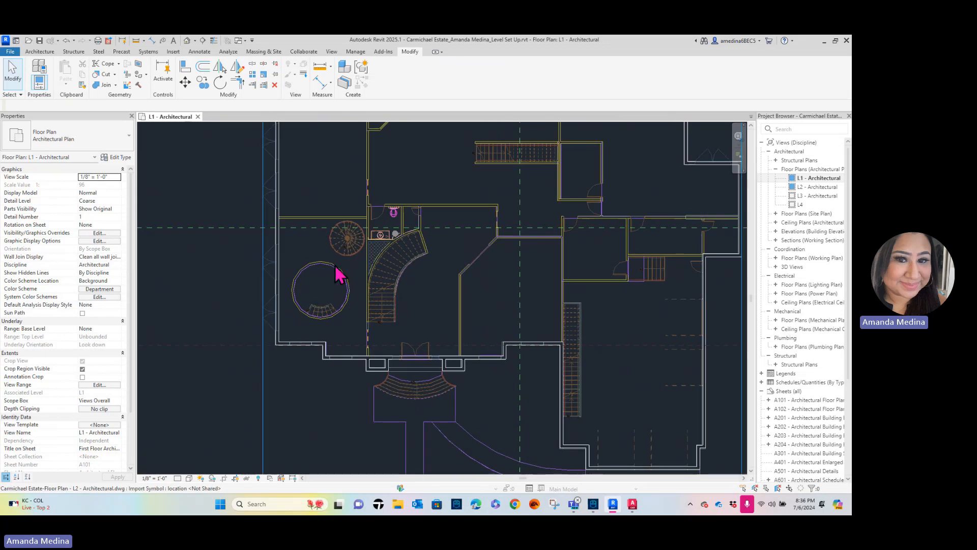
pyautogui.moveTo(388, 333); pyautogui.dragTo(483, 334, button='middle')
pyautogui.scroll(5, 363, 267)
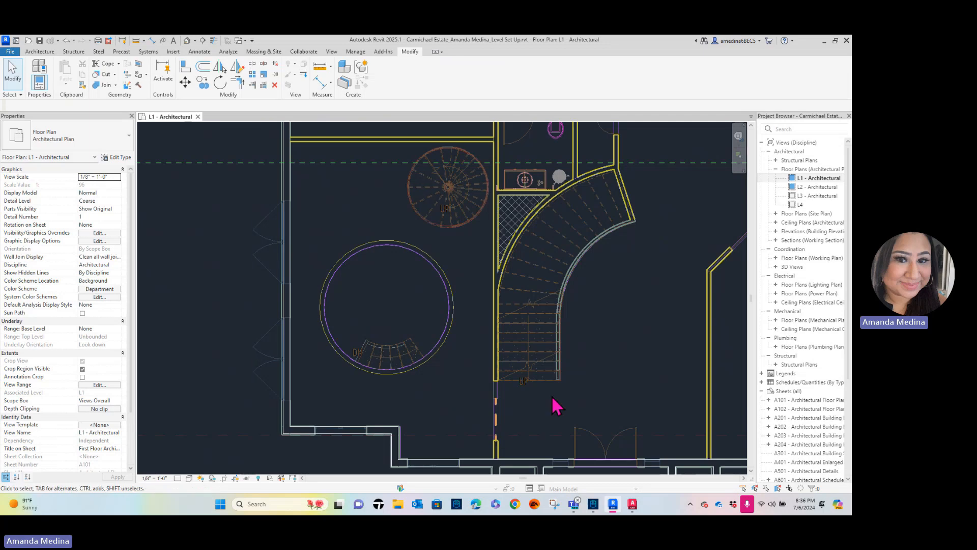
pyautogui.moveTo(654, 367); pyautogui.dragTo(606, 377, button='middle')
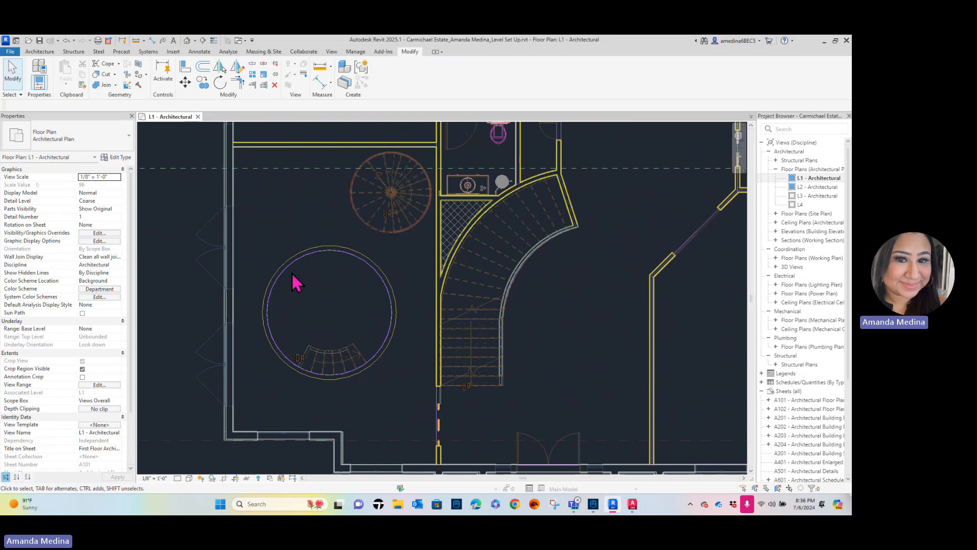
# Open the default 3D view and examine the exterior walls together with the imported CAD plans
pyautogui.click(187, 40)
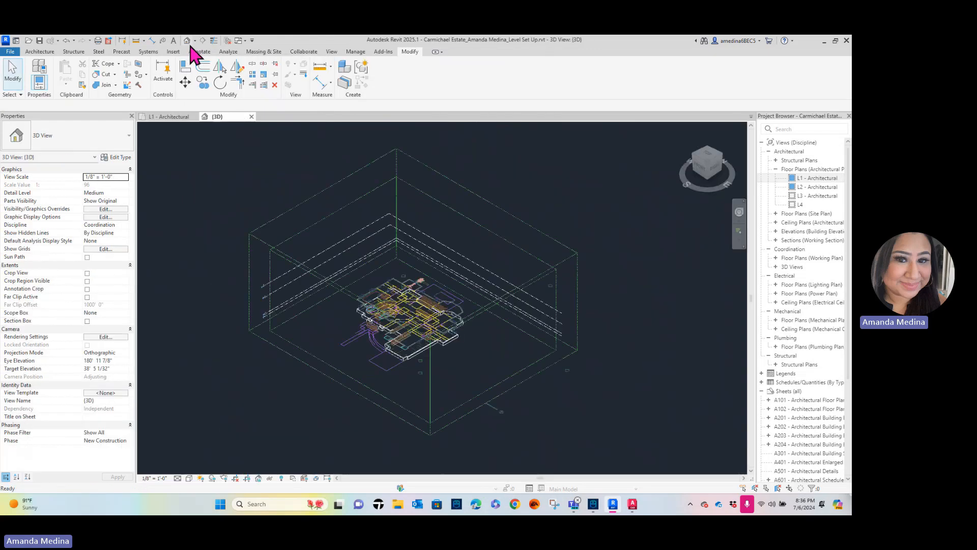
pyautogui.scroll(6, 414, 338)
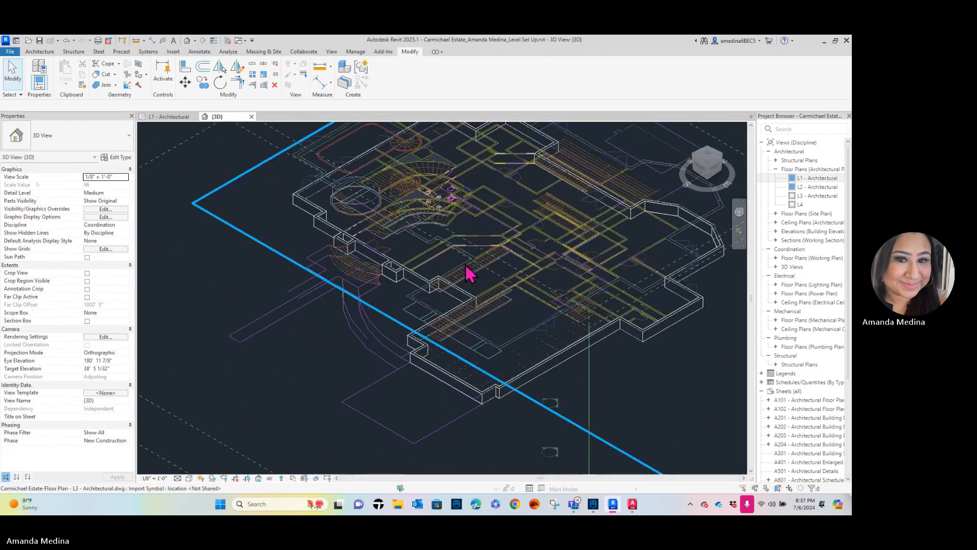
pyautogui.scroll(-8, 470, 274)
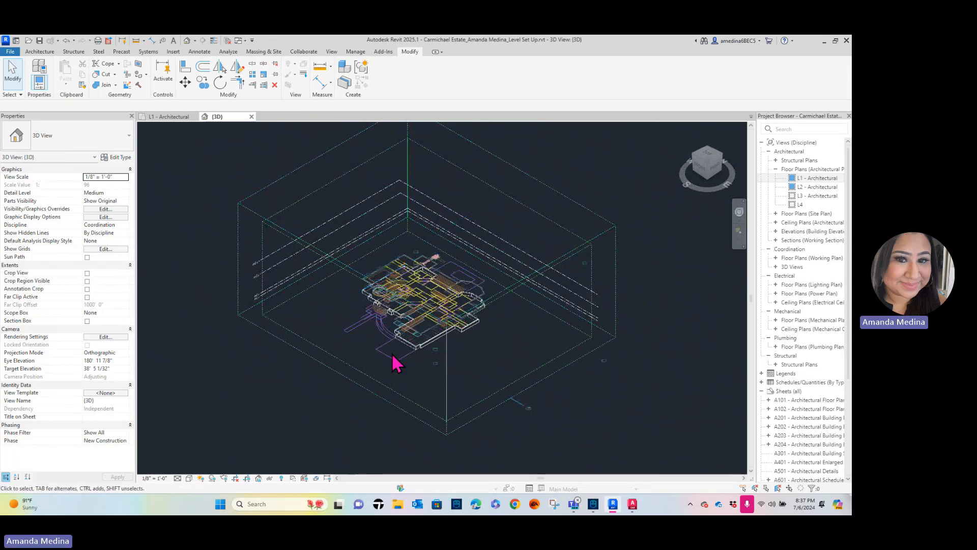
pyautogui.moveTo(399, 355); pyautogui.dragTo(460, 374, button='middle')
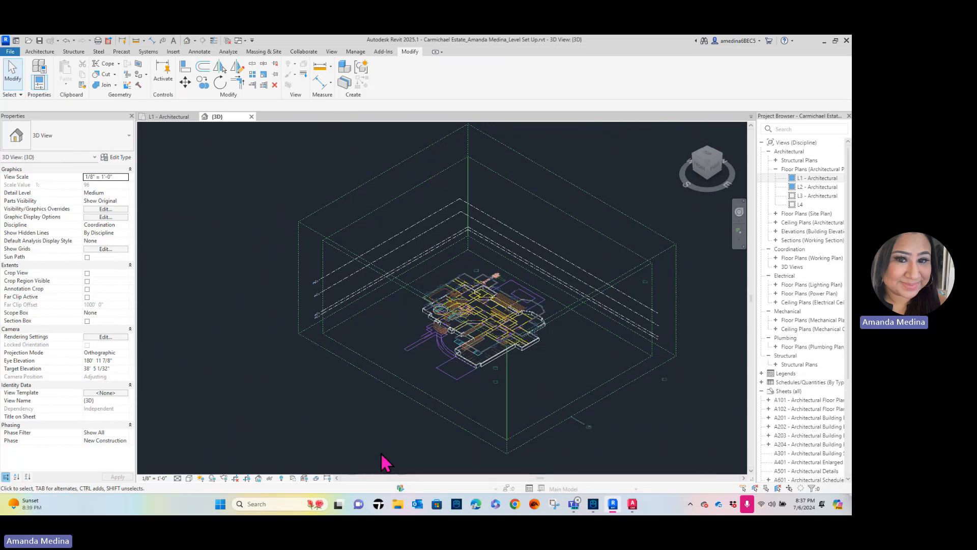
pyautogui.scroll(1, 577, 365)
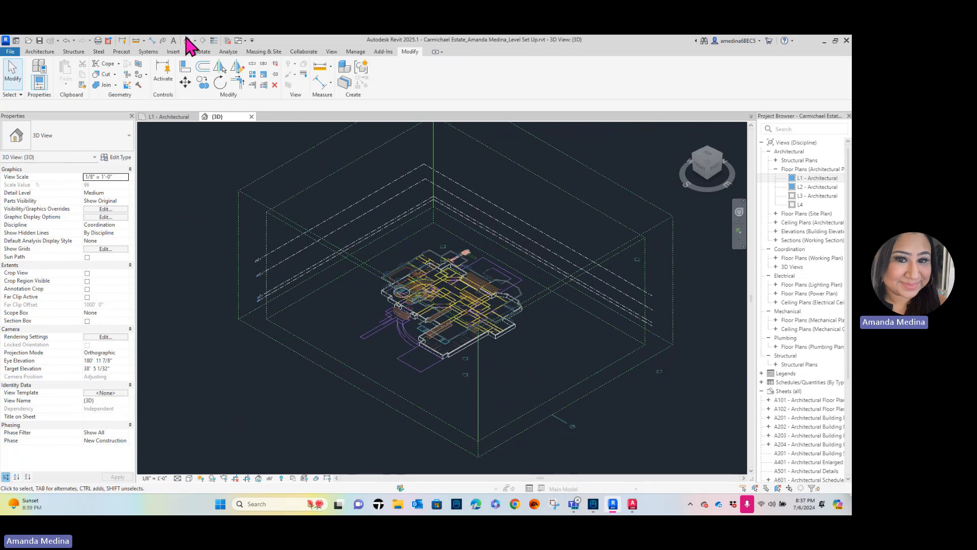
pyautogui.click(170, 118)
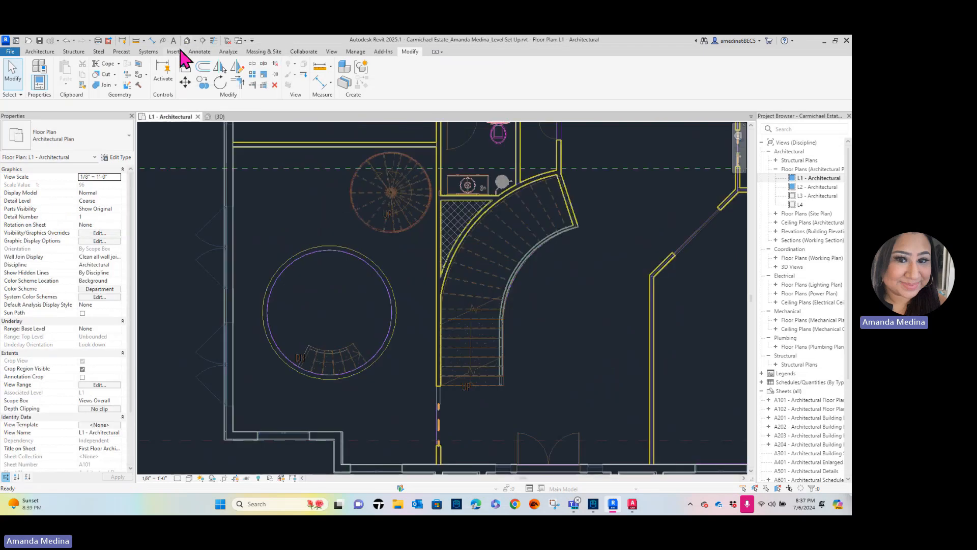
pyautogui.click(188, 42)
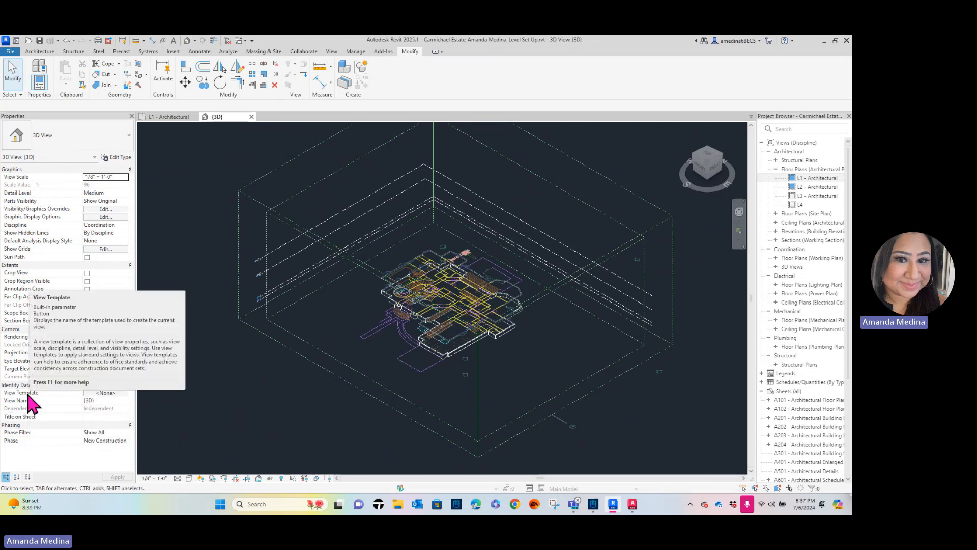
# Choose the Architectural Presentation 3D view template for the 3D view and check its annotation overrides
pyautogui.click(106, 393)
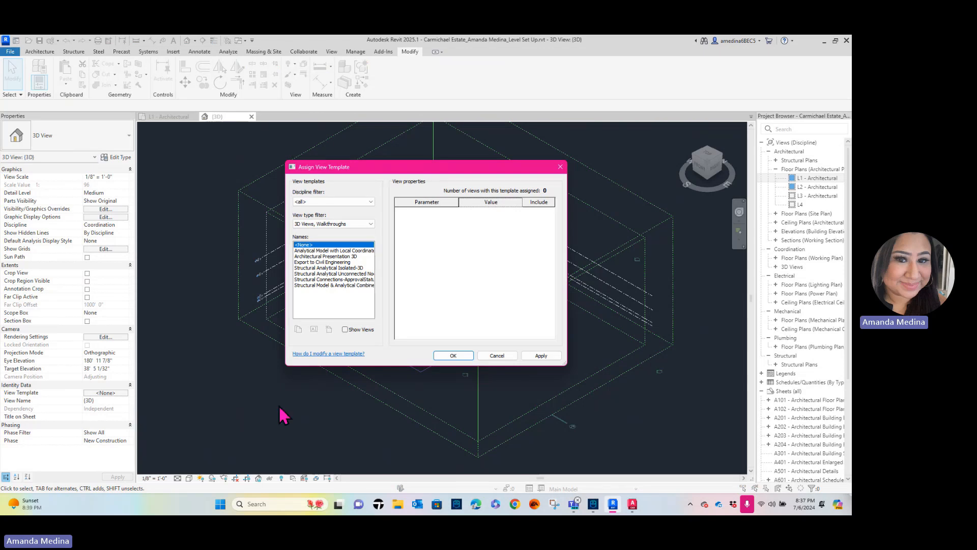
pyautogui.click(333, 256)
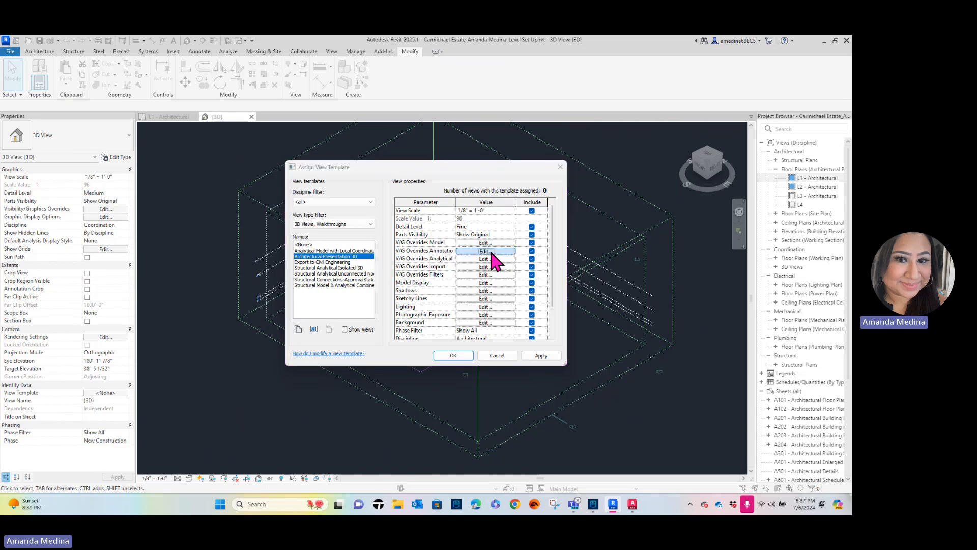
pyautogui.click(492, 251)
pyautogui.click(591, 136)
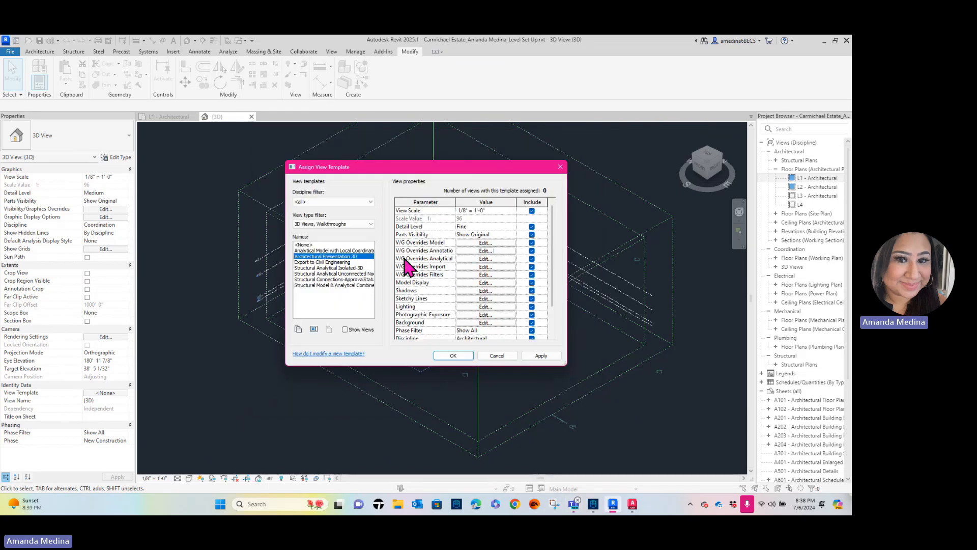
pyautogui.click(484, 267)
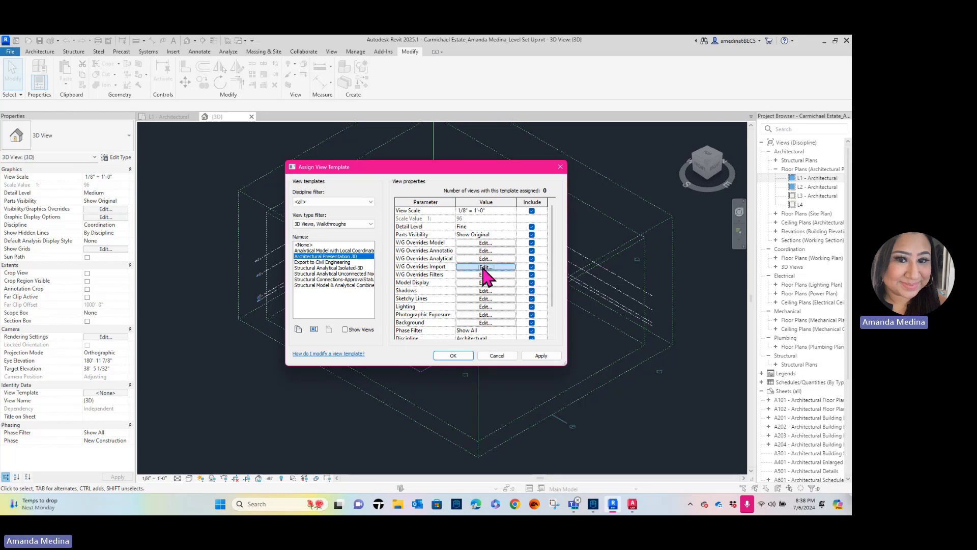
# Turn off all imported categories in the Architectural Presentation 3D template's visibility overrides and assign the template to the 3D view
pyautogui.click(488, 243)
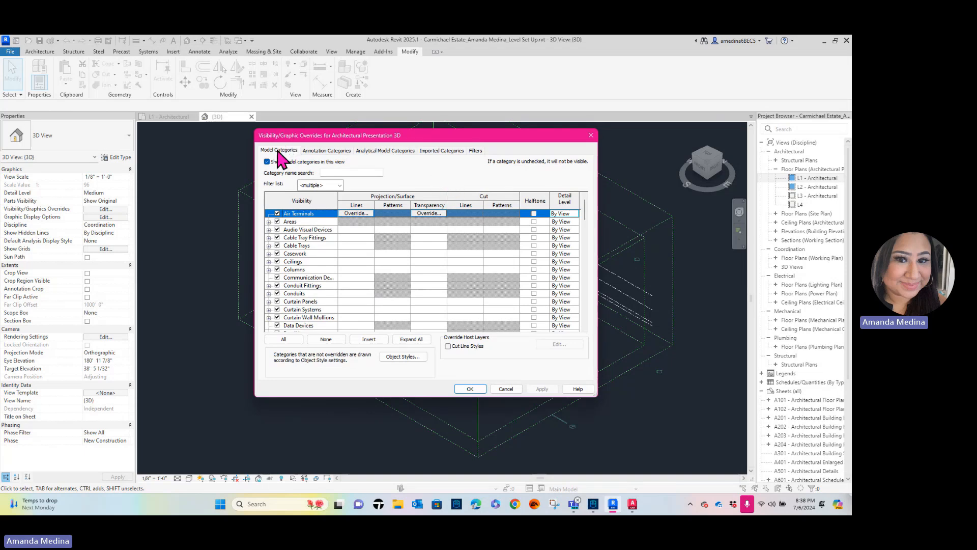
pyautogui.click(450, 151)
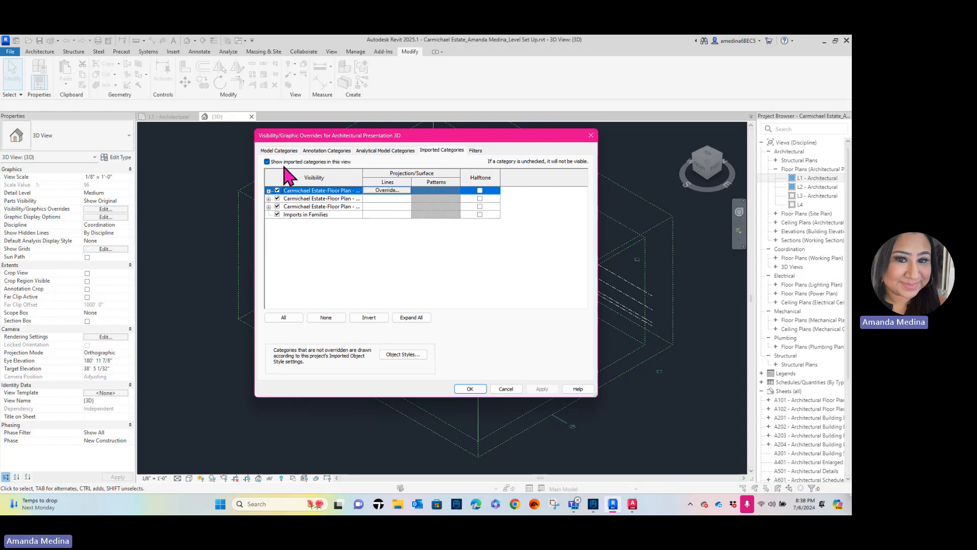
pyautogui.moveTo(362, 177); pyautogui.dragTo(398, 177)
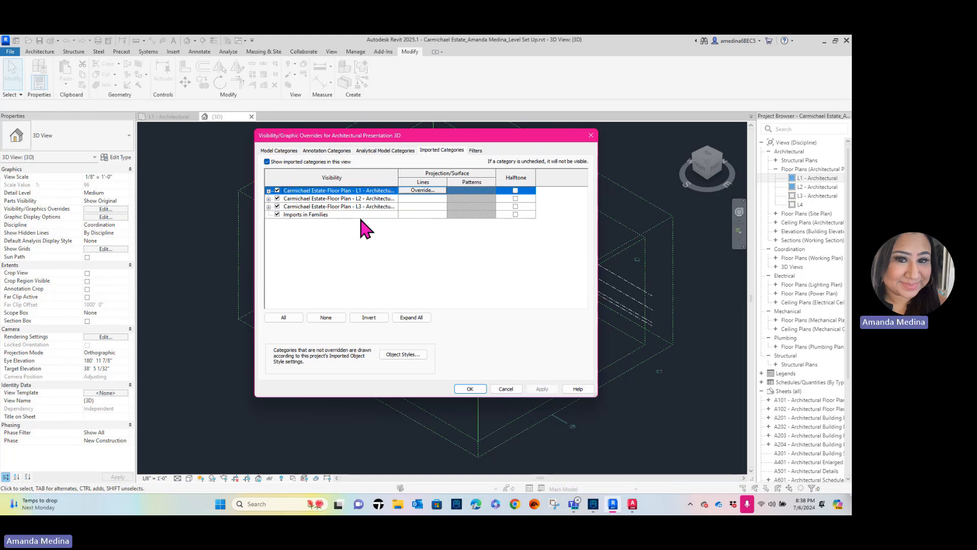
pyautogui.click(267, 161)
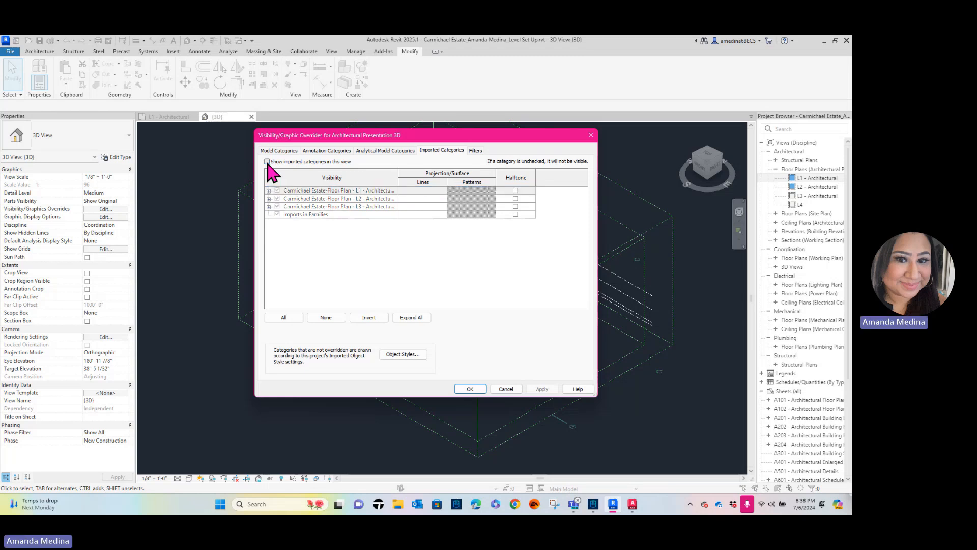
pyautogui.click(543, 389)
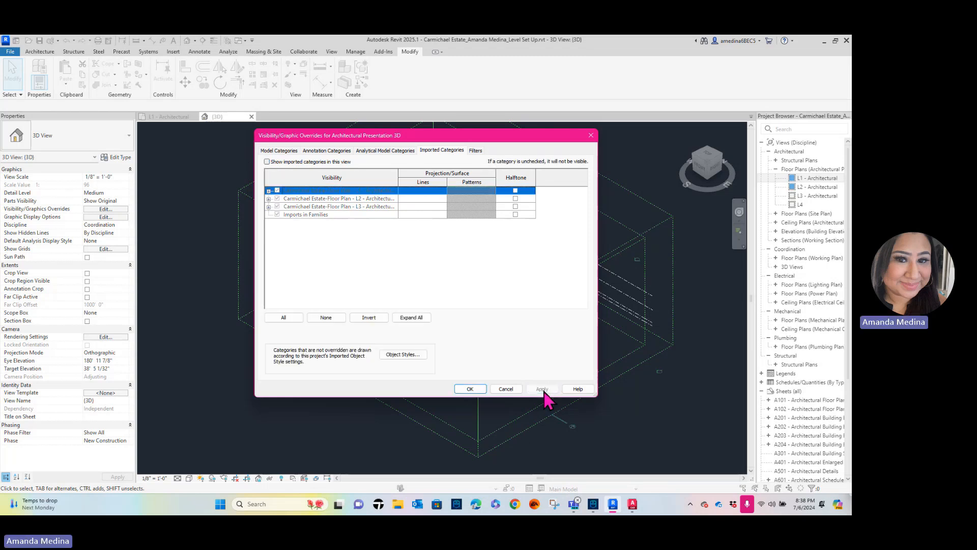
pyautogui.click(470, 390)
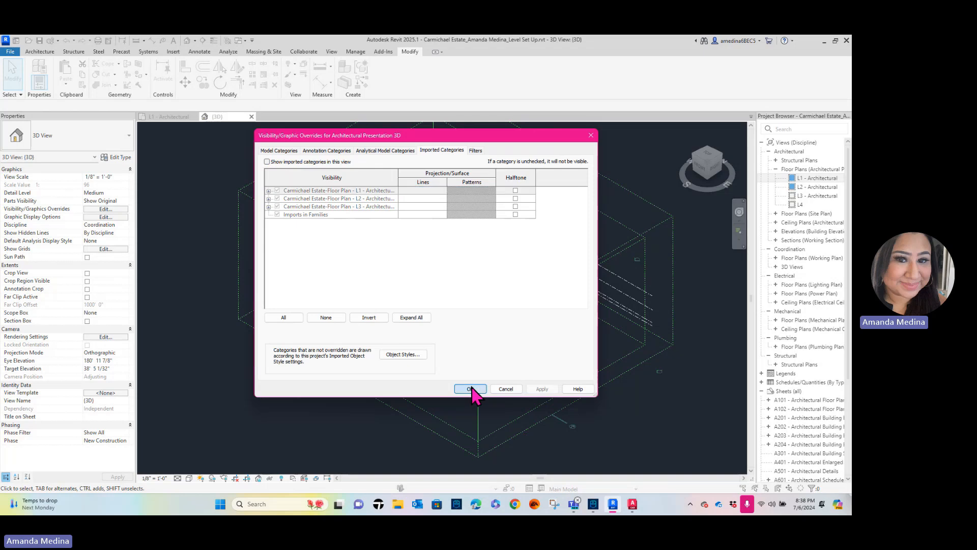
pyautogui.click(453, 358)
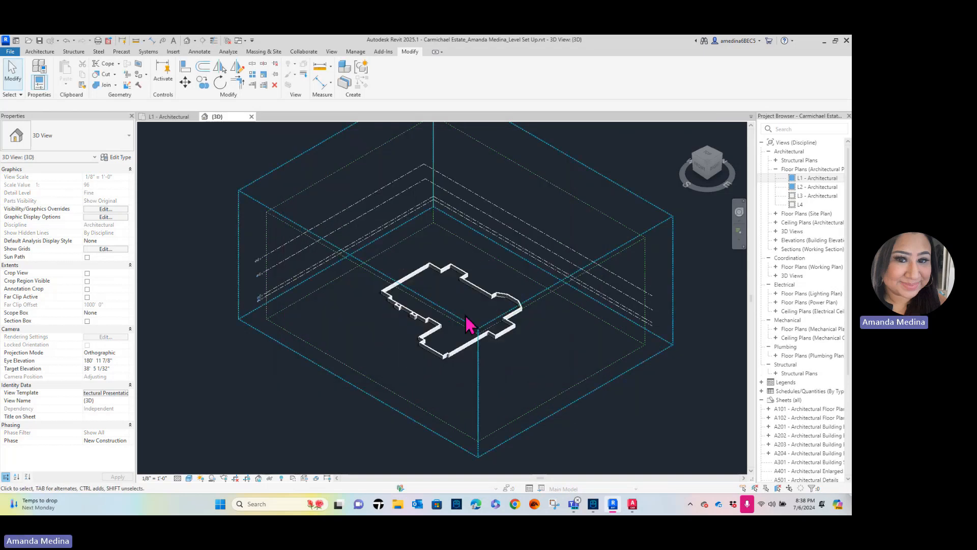
# Examine the exterior wall shell in 3D from different angles and distances
pyautogui.scroll(4, 464, 327)
pyautogui.scroll(-2, 527, 362)
pyautogui.moveTo(528, 362); pyautogui.dragTo(502, 308, button='middle')
pyautogui.scroll(-3, 499, 307)
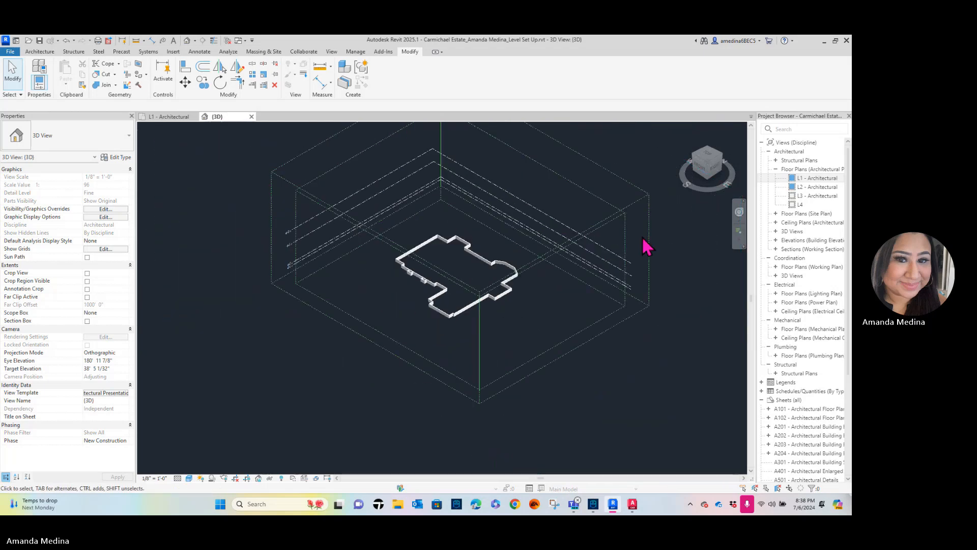
pyautogui.scroll(3, 543, 299)
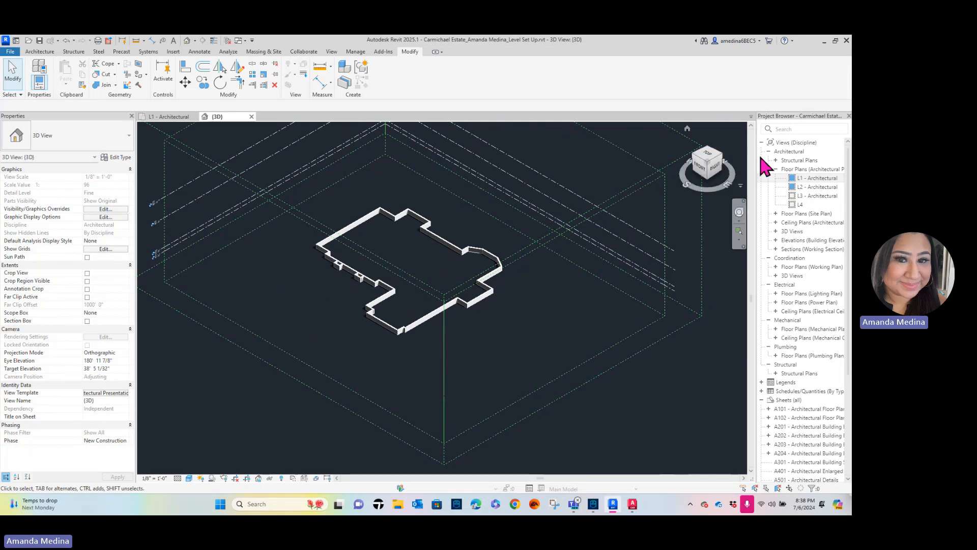
pyautogui.moveTo(709, 163); pyautogui.dragTo(727, 160)
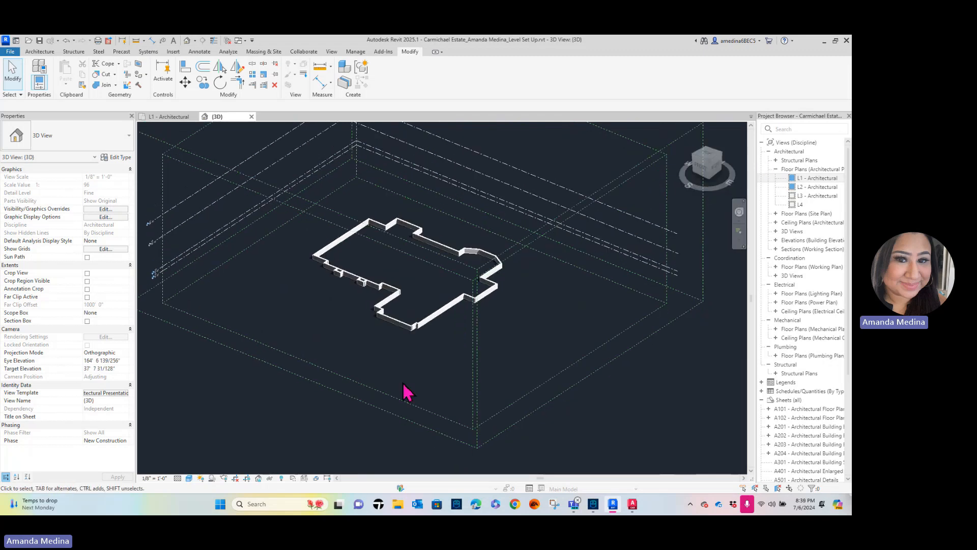
pyautogui.scroll(4, 340, 277)
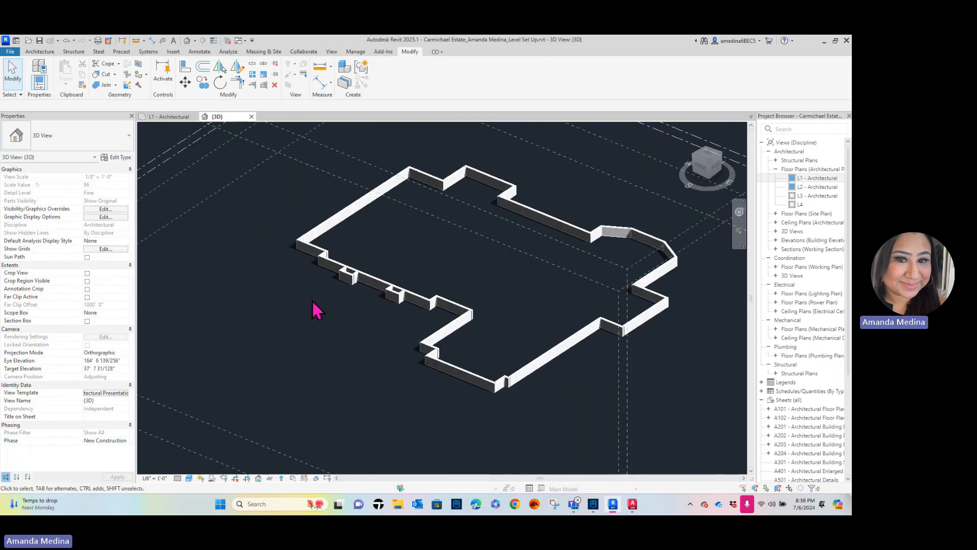
pyautogui.scroll(-5, 506, 255)
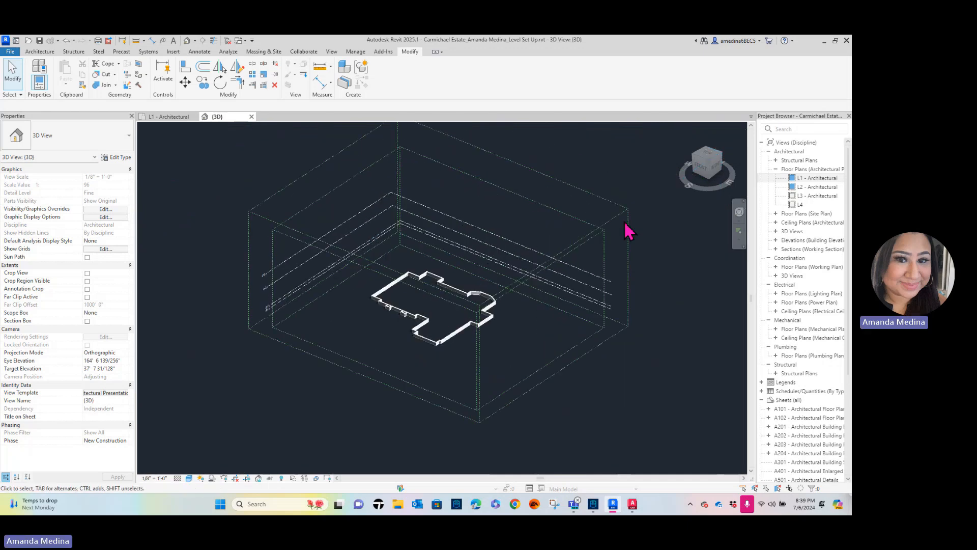
# Hide the Views Overall and Grids and Levels scope boxes as individual elements in the 3D view
pyautogui.click(624, 221)
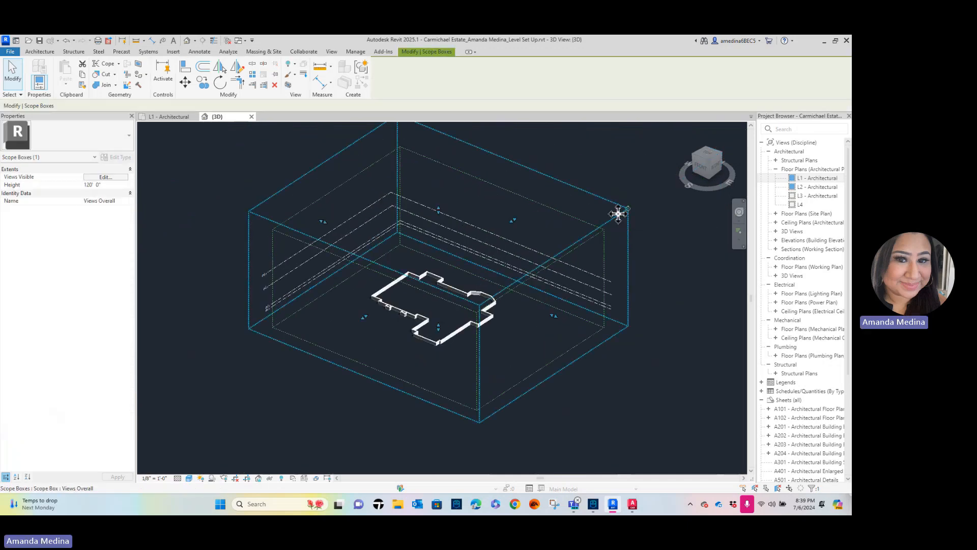
pyautogui.rightClick(618, 213)
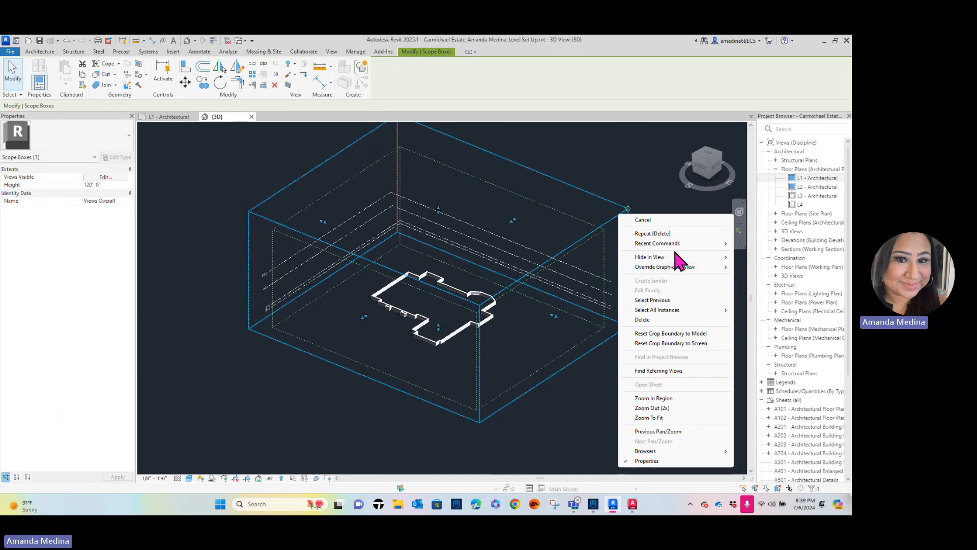
pyautogui.moveTo(687, 258)
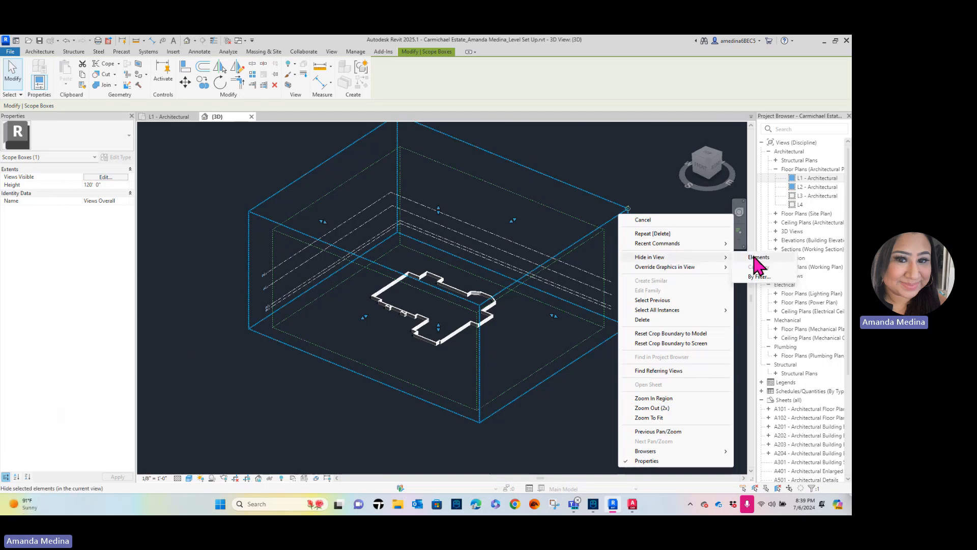
pyautogui.click(758, 258)
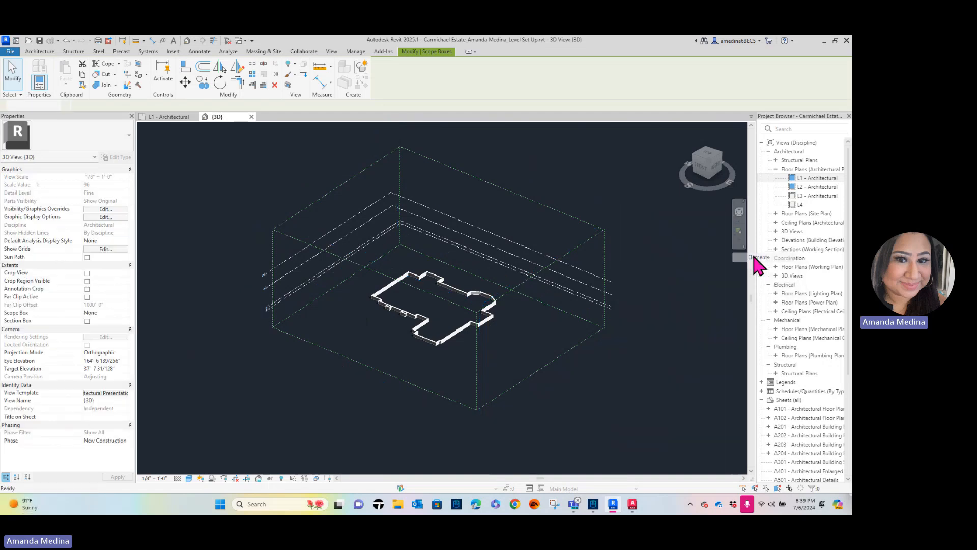
pyautogui.rightClick(583, 253)
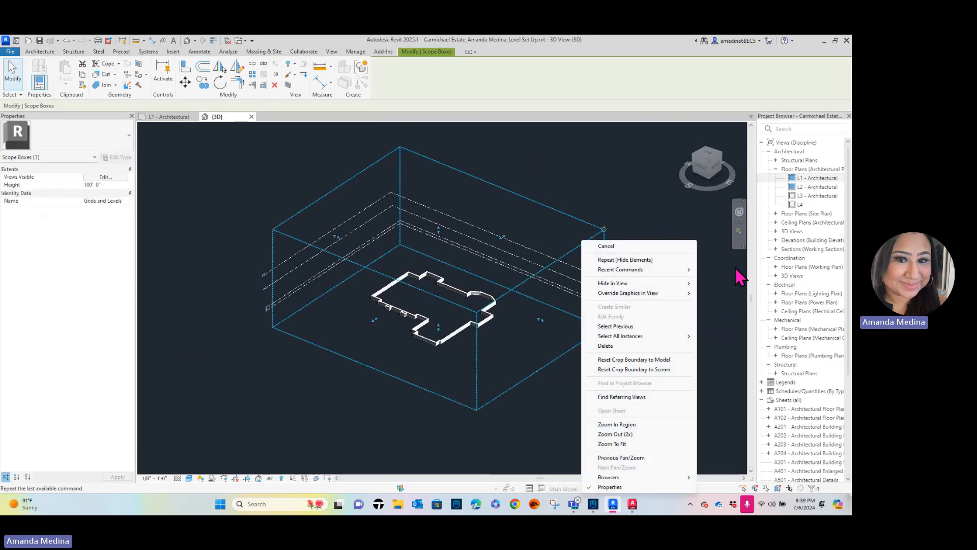
pyautogui.click(727, 283)
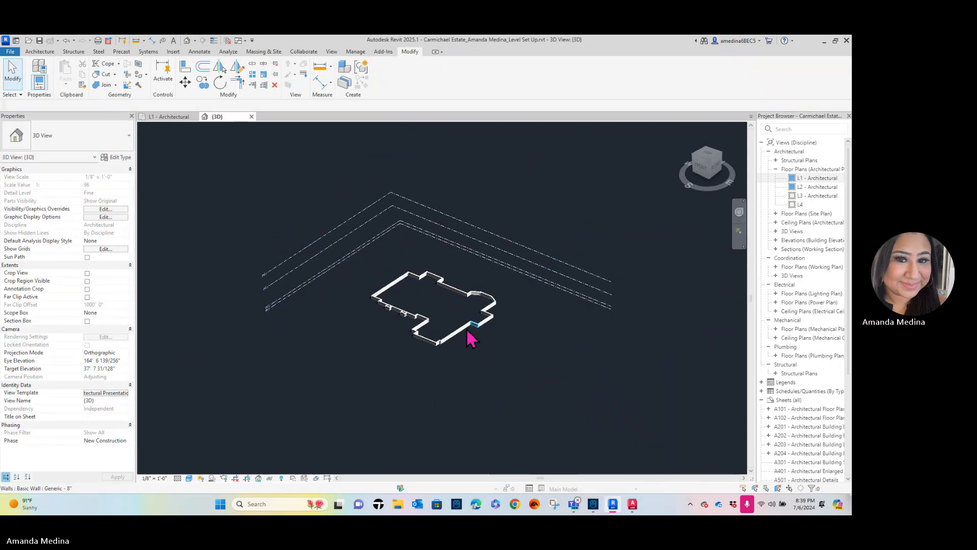
pyautogui.scroll(2, 455, 331)
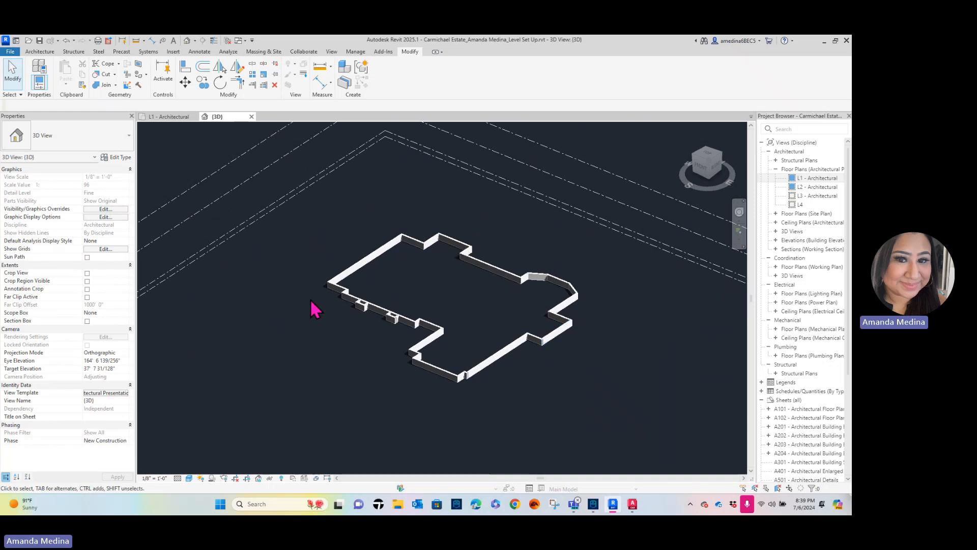
pyautogui.scroll(1, 348, 310)
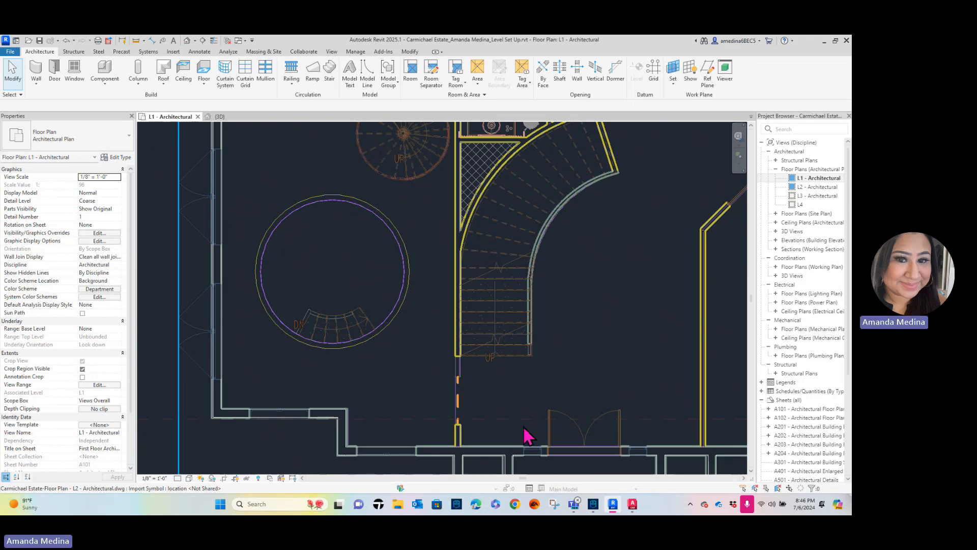
# Measure the wall thickness of the circular stair enclosure between its two circles on the L1 - Architectural plan
pyautogui.click(135, 40)
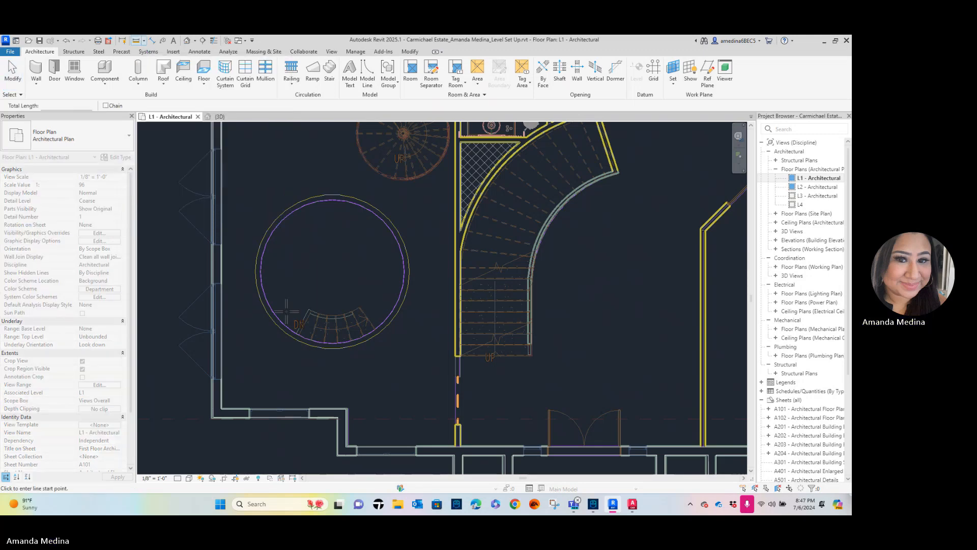
pyautogui.scroll(3, 252, 253)
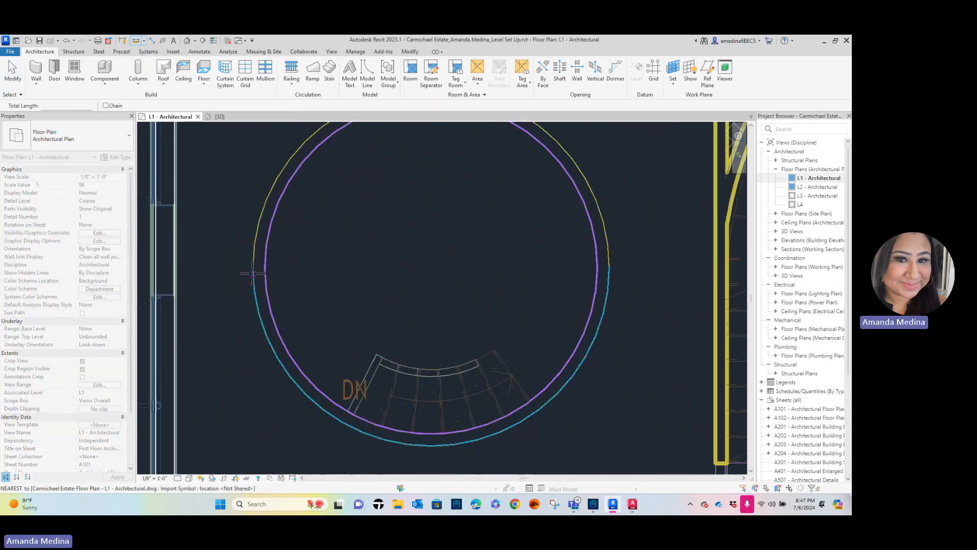
pyautogui.click(252, 273)
pyautogui.click(265, 271)
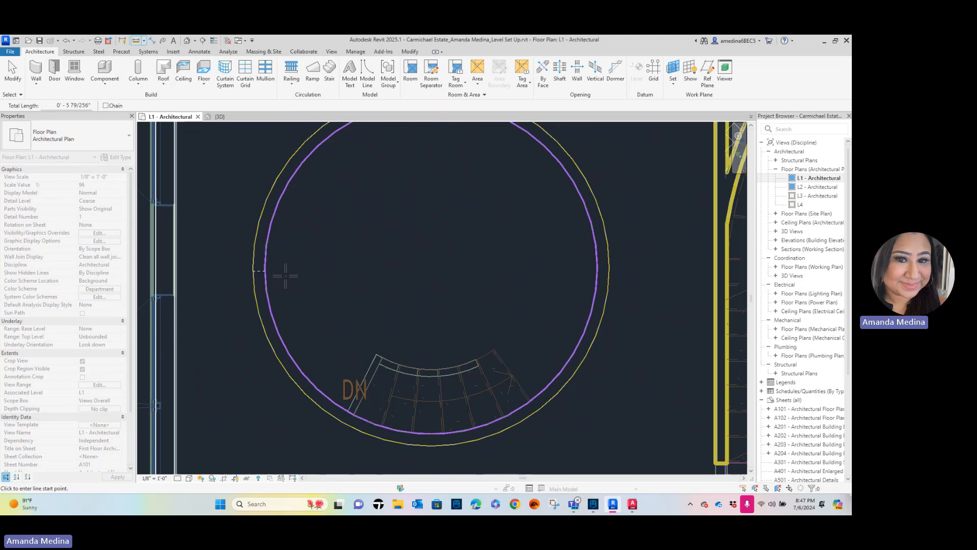
pyautogui.press('Escape')
pyautogui.scroll(-3, 329, 257)
pyautogui.scroll(1, 379, 239)
pyautogui.moveTo(388, 241); pyautogui.dragTo(391, 245, button='middle')
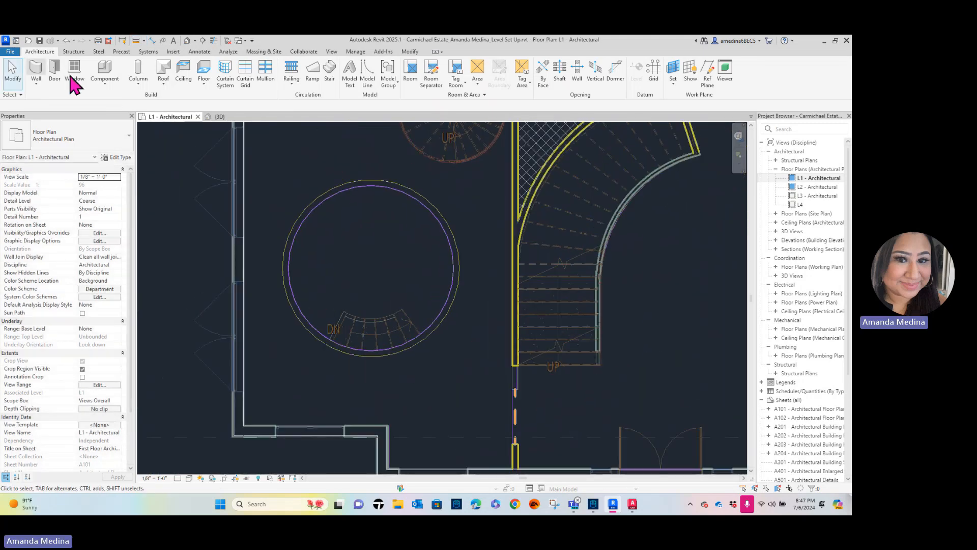
# Draw the circular enclosure's upper half as a Generic - 5" start-end-radius arc wall from L1 to L2, located by Finish Face: Exterior
pyautogui.click(39, 74)
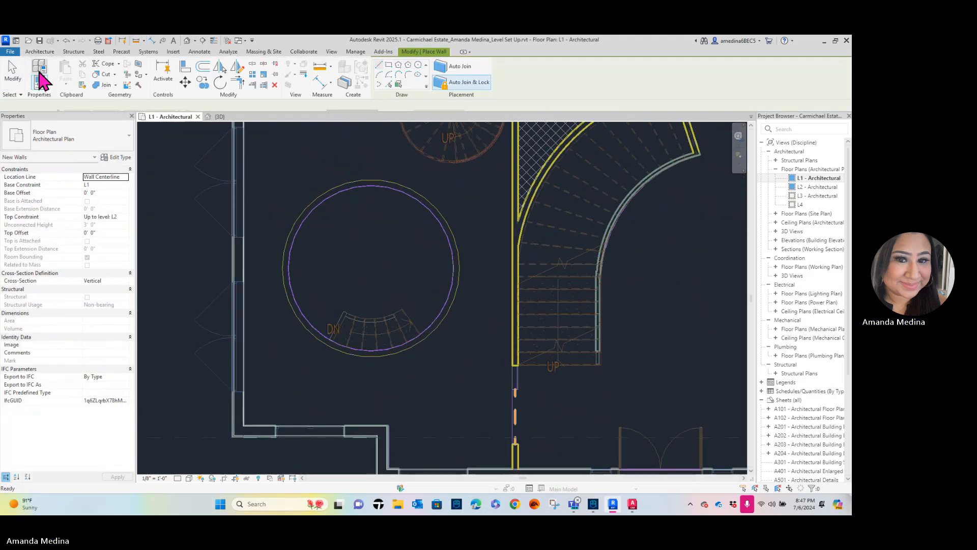
pyautogui.click(124, 177)
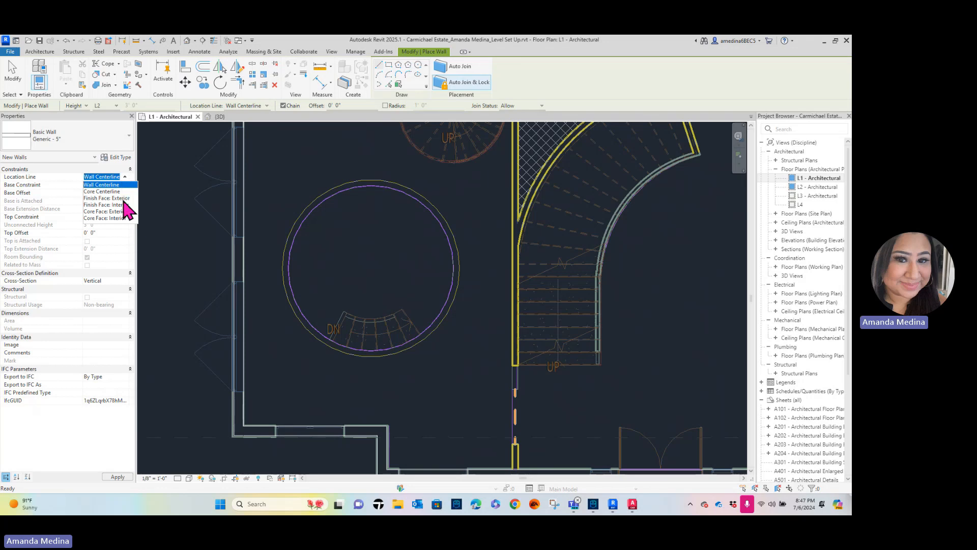
pyautogui.click(120, 199)
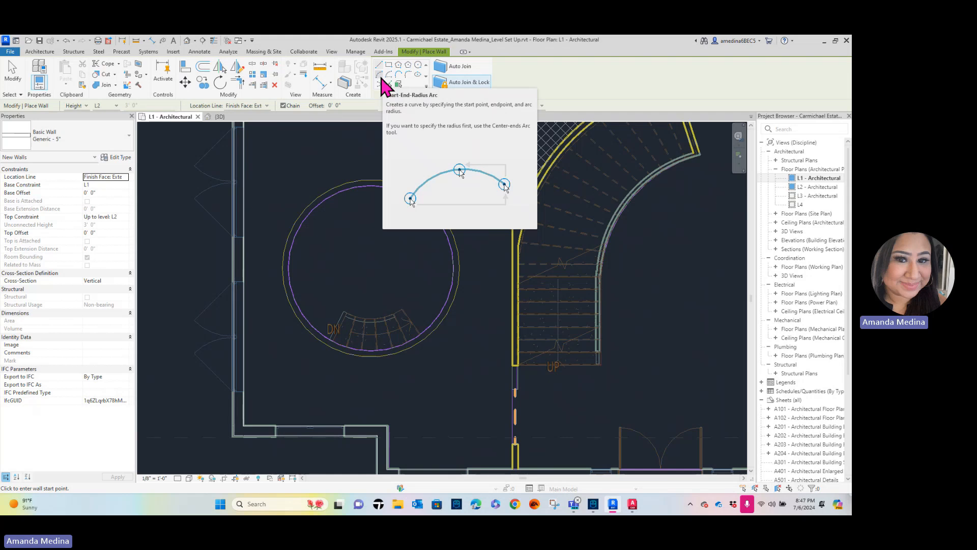
pyautogui.click(380, 76)
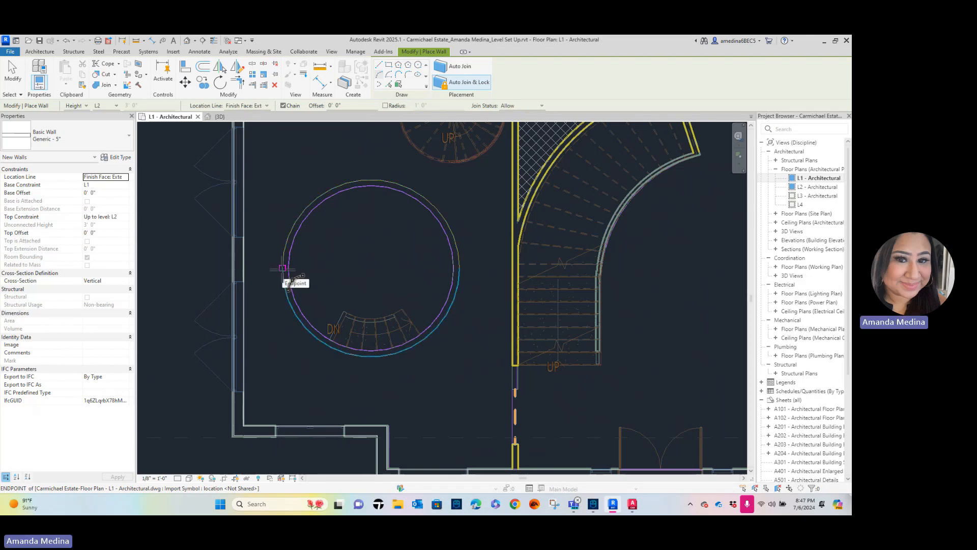
pyautogui.scroll(3, 283, 268)
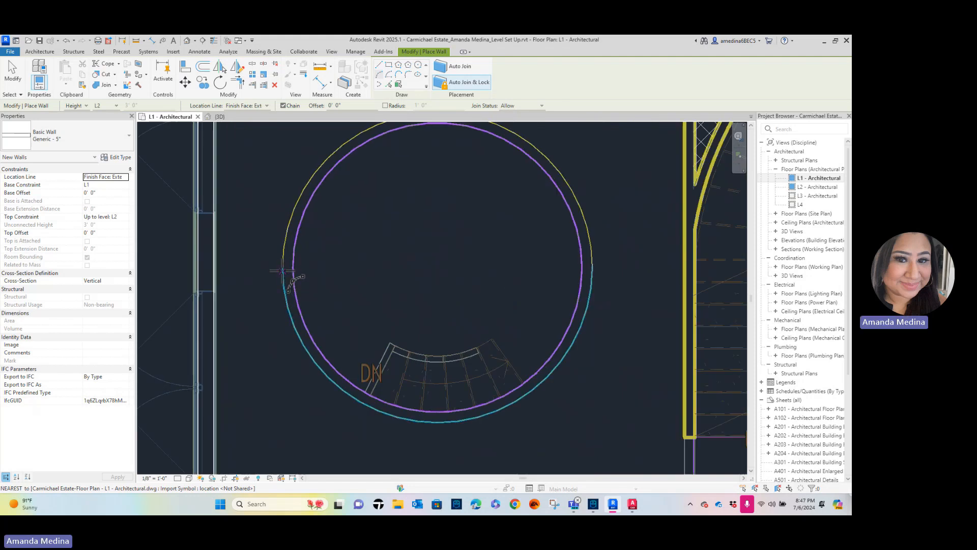
pyautogui.click(283, 270)
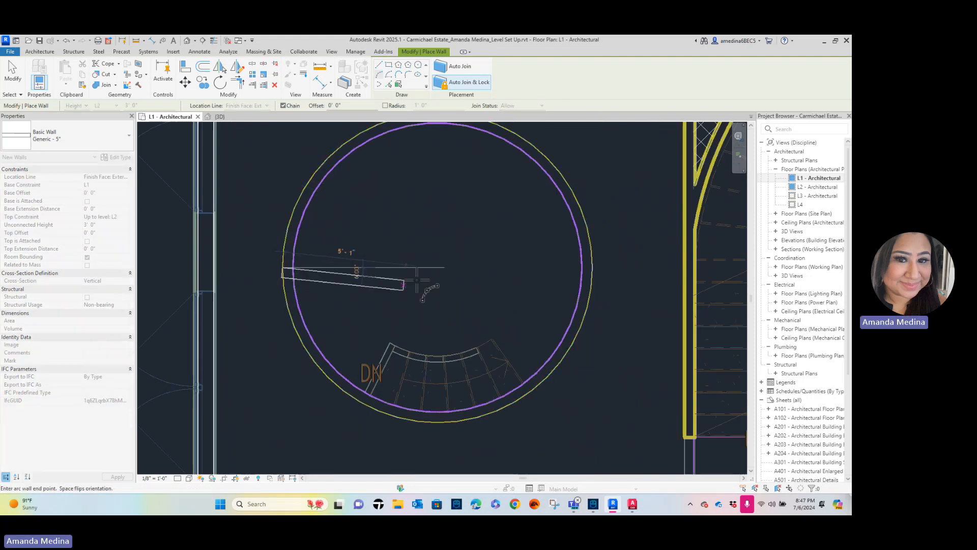
pyautogui.click(592, 267)
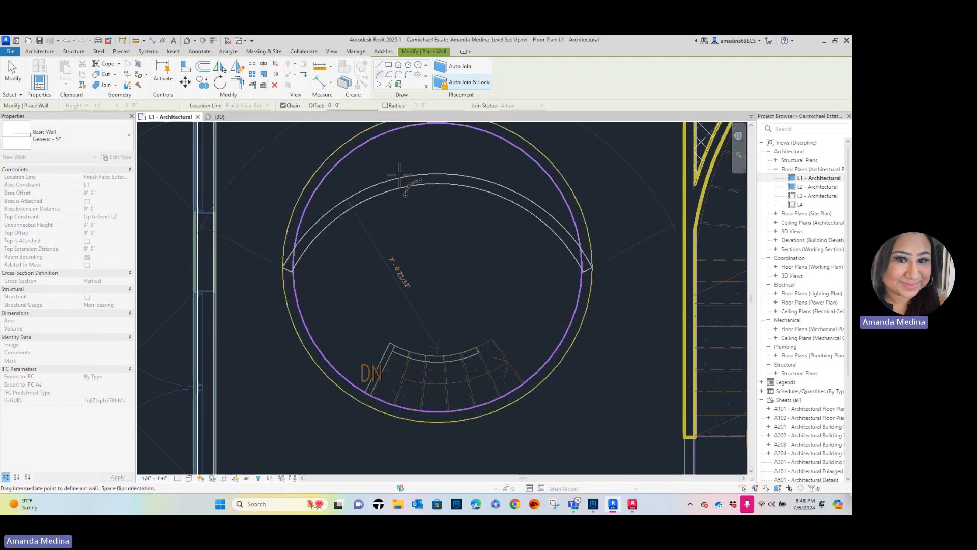
pyautogui.scroll(-2, 399, 175)
pyautogui.moveTo(410, 168); pyautogui.dragTo(389, 239, button='middle')
pyautogui.scroll(1, 388, 236)
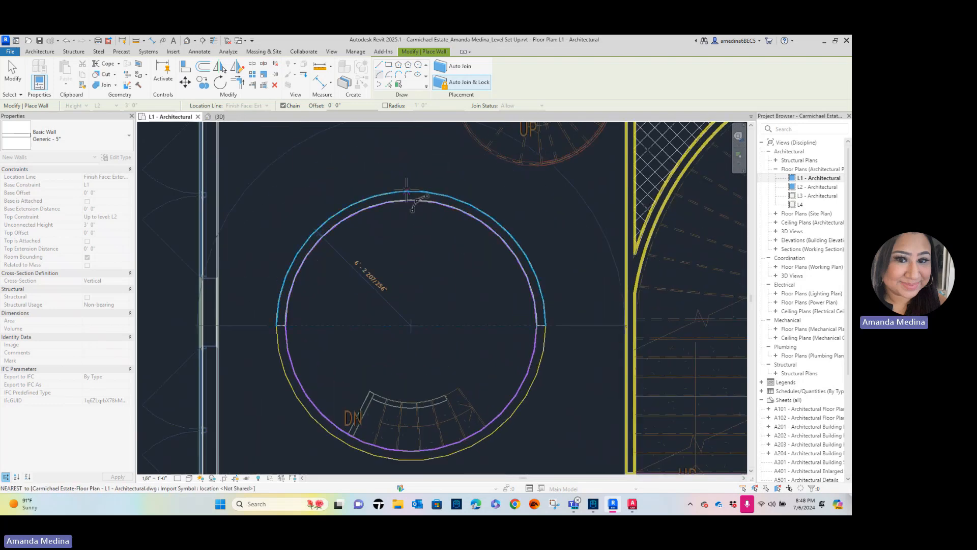
pyautogui.click(416, 196)
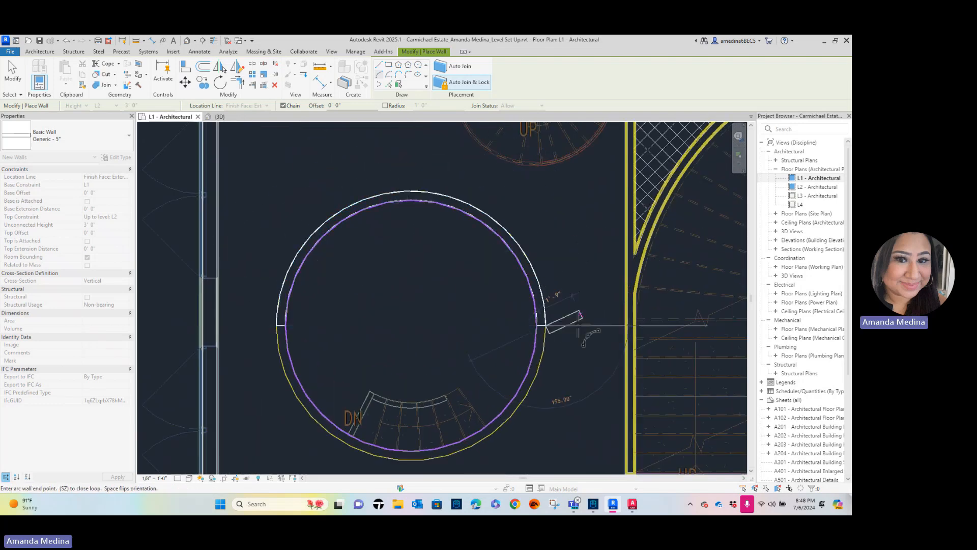
# Close the circular enclosure with a matching arc wall along the lower half of the CAD circle and end the Wall command
pyautogui.click(281, 325)
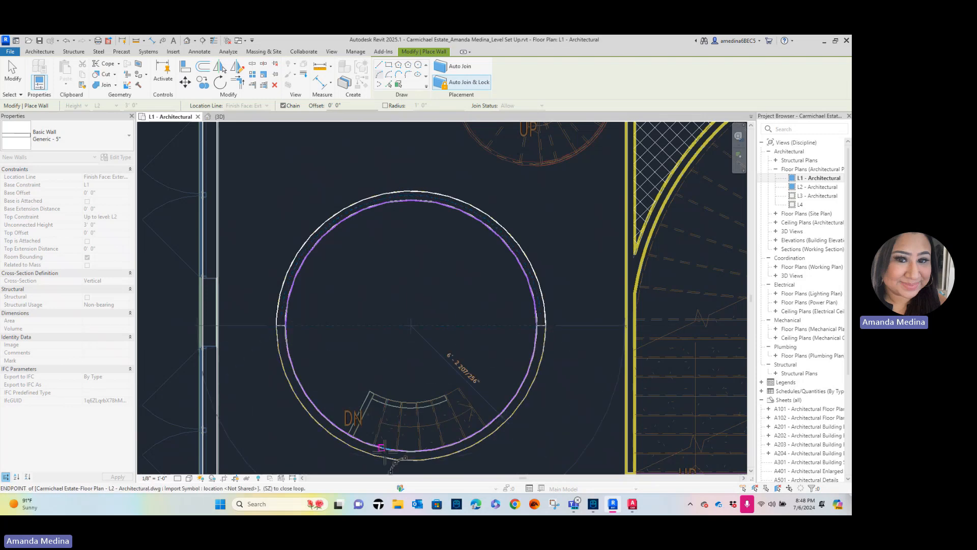
pyautogui.click(399, 473)
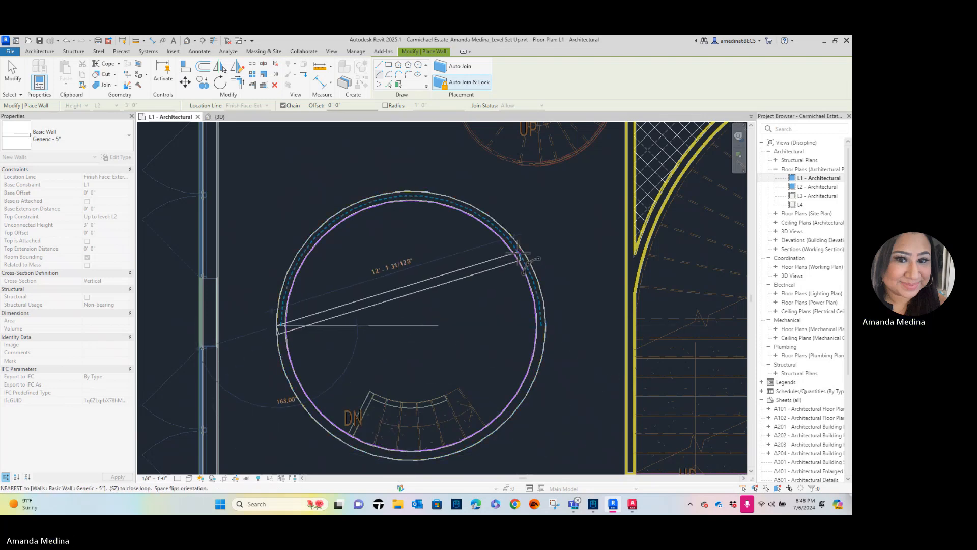
pyautogui.press('Escape')
pyautogui.scroll(-4, 376, 301)
pyautogui.moveTo(421, 300); pyautogui.dragTo(345, 266, button='middle')
pyautogui.press('Escape')
pyautogui.scroll(-1, 427, 278)
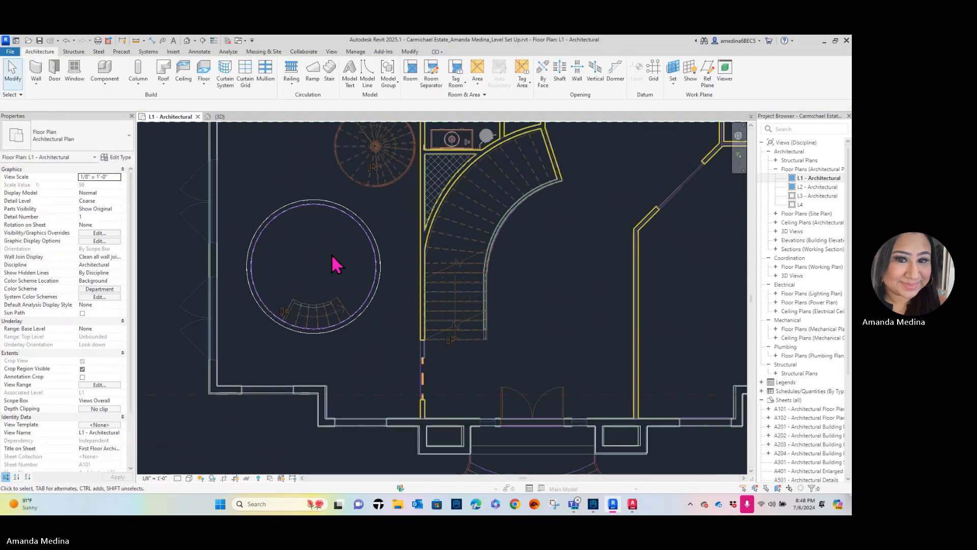
# Inspect the circular wall in the default 3D view and return to the L1 - Architectural plan
pyautogui.click(187, 41)
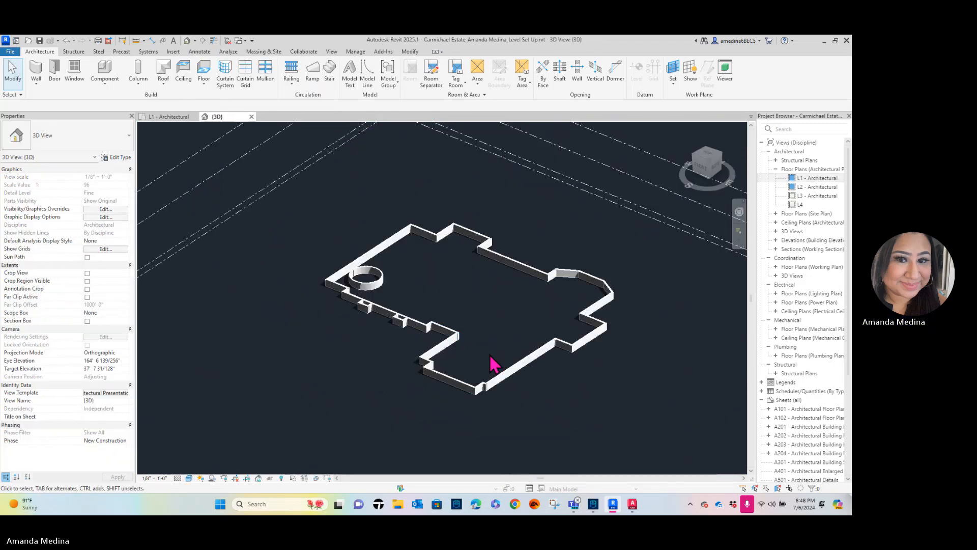
pyautogui.scroll(2, 492, 356)
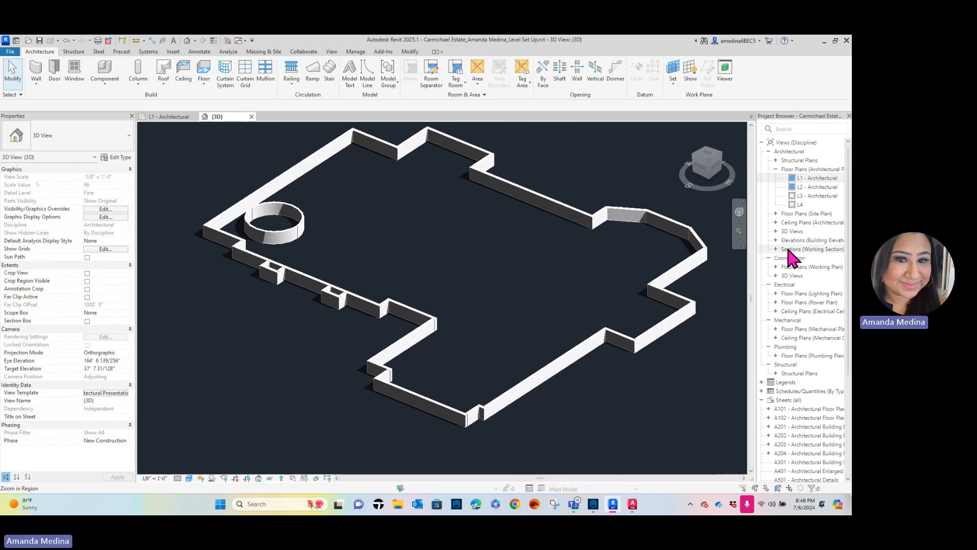
pyautogui.click(168, 117)
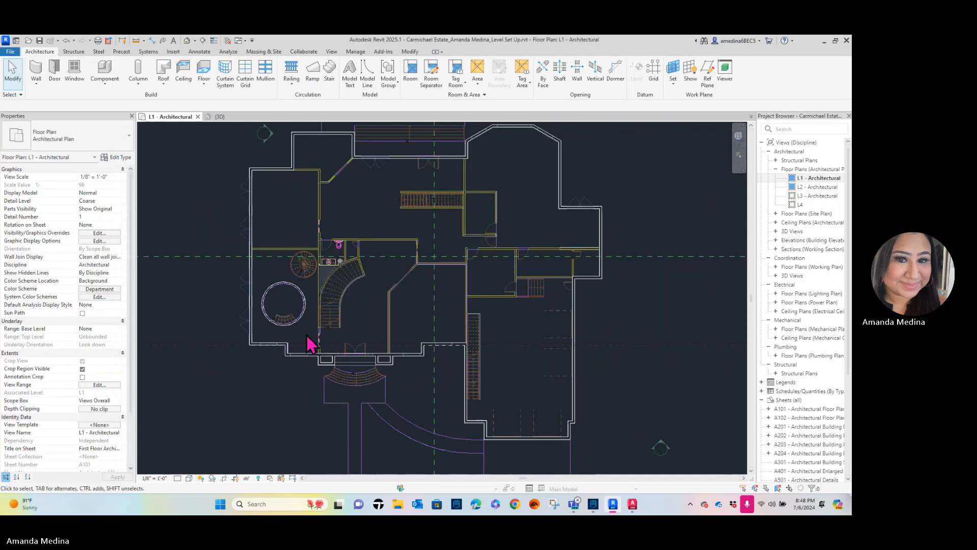
# Examine the L1 plan's interior wall layout and the area around the circular enclosure and curved stair
pyautogui.scroll(1, 308, 335)
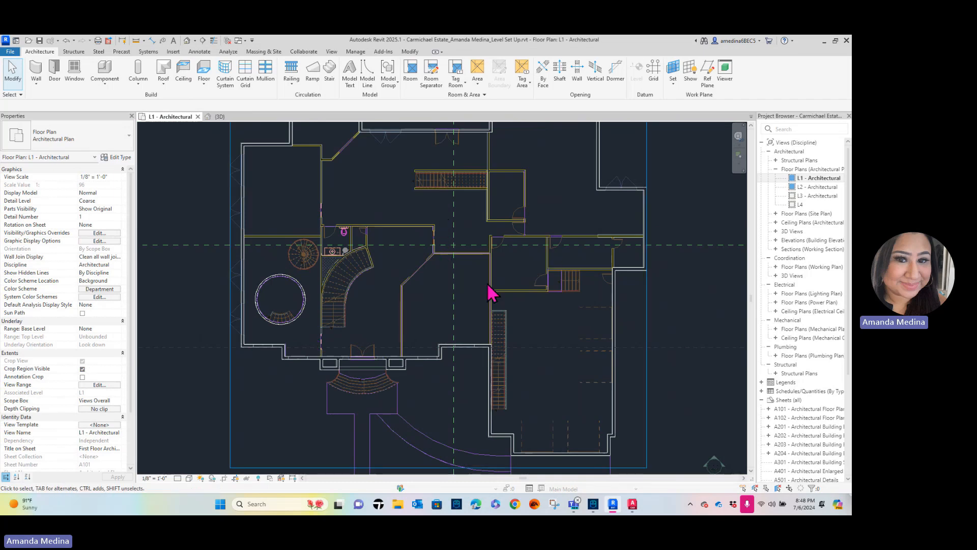
pyautogui.scroll(-1, 438, 297)
pyautogui.moveTo(439, 296); pyautogui.dragTo(416, 313, button='middle')
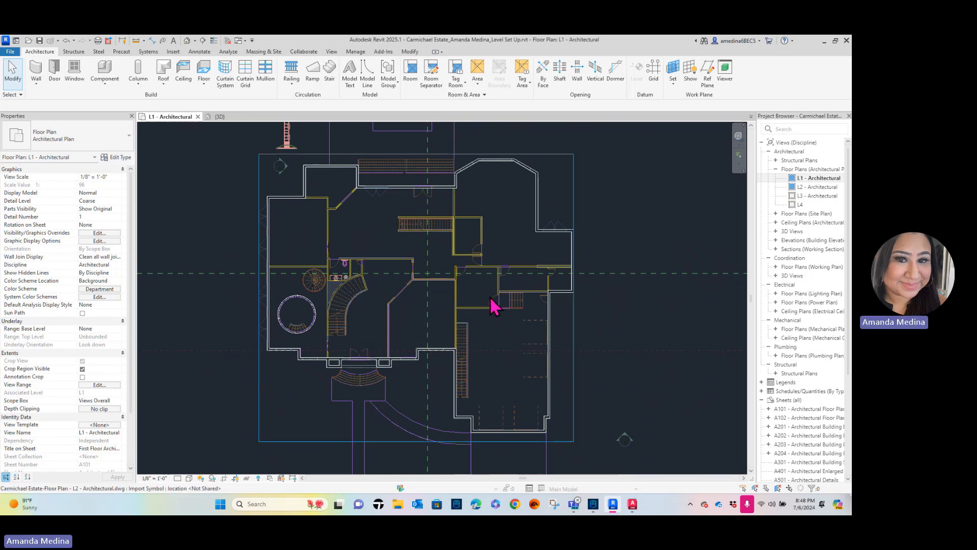
pyautogui.scroll(3, 279, 340)
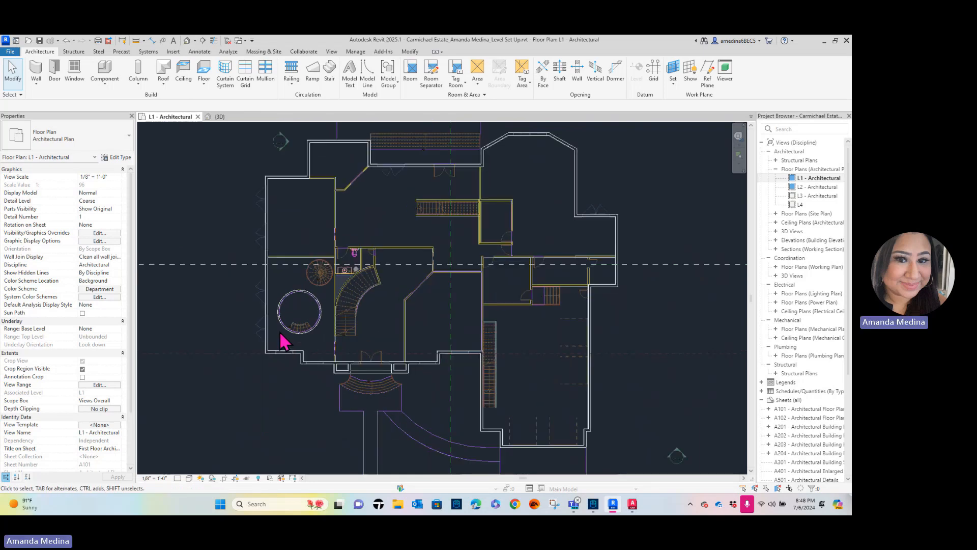
pyautogui.scroll(4, 304, 299)
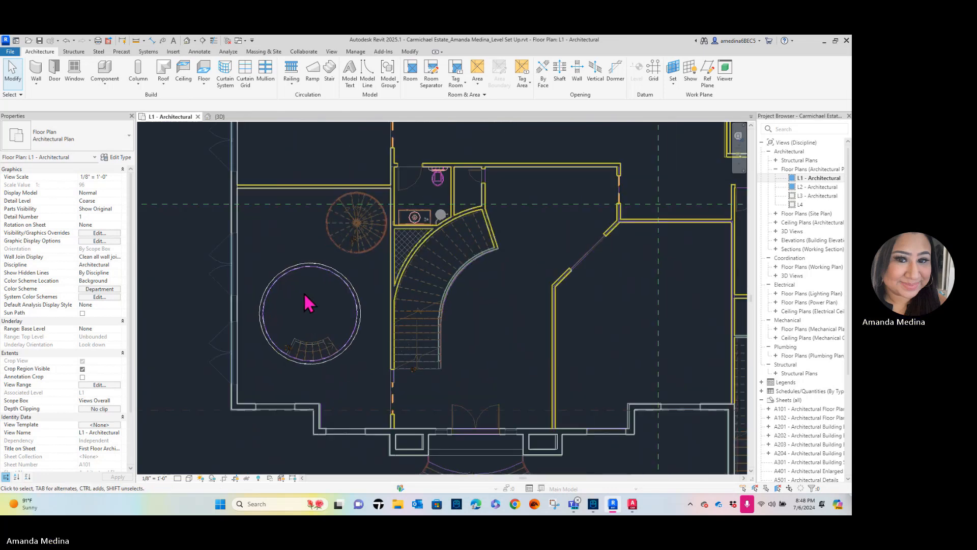
pyautogui.scroll(-3, 399, 276)
pyautogui.moveTo(399, 275); pyautogui.dragTo(380, 314, button='middle')
pyautogui.scroll(-2, 379, 314)
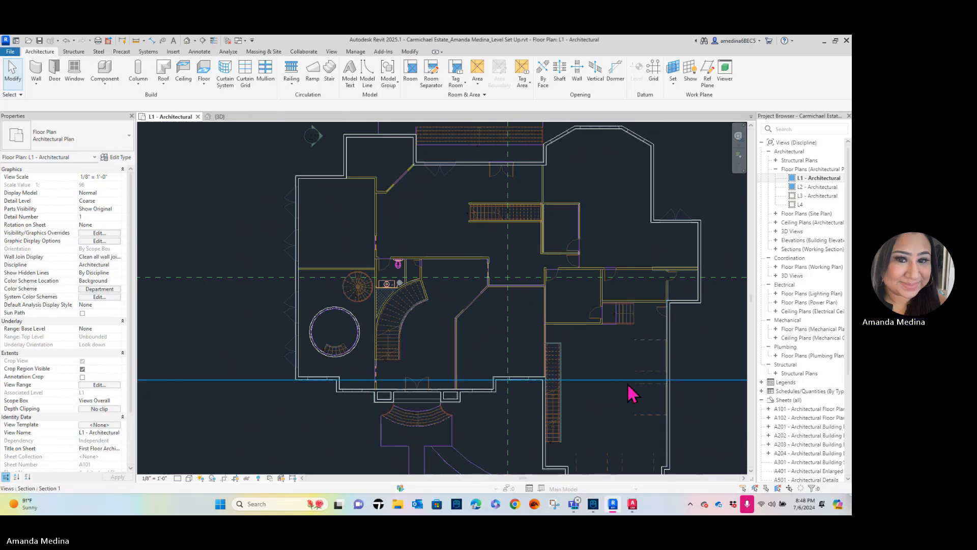
pyautogui.scroll(1, 619, 392)
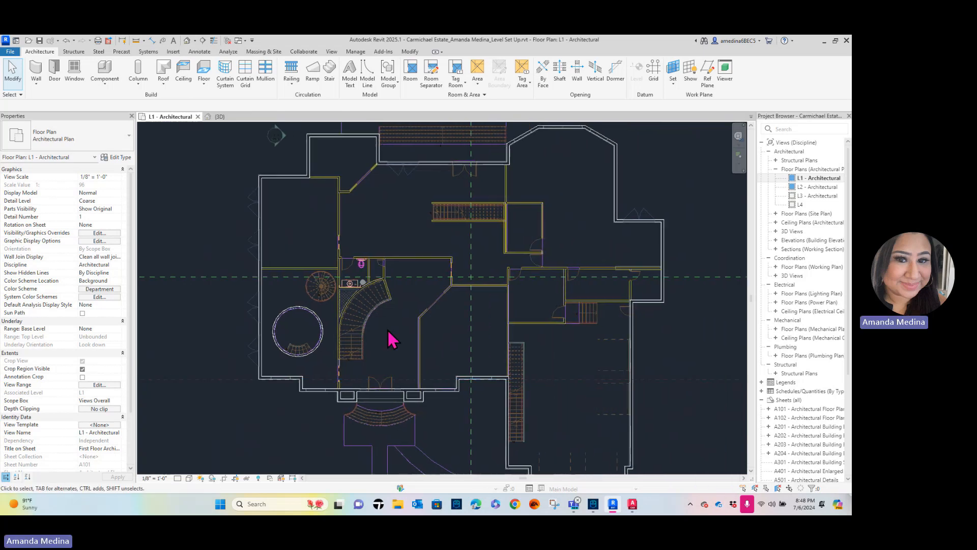
pyautogui.scroll(2, 390, 298)
pyautogui.scroll(2, 308, 338)
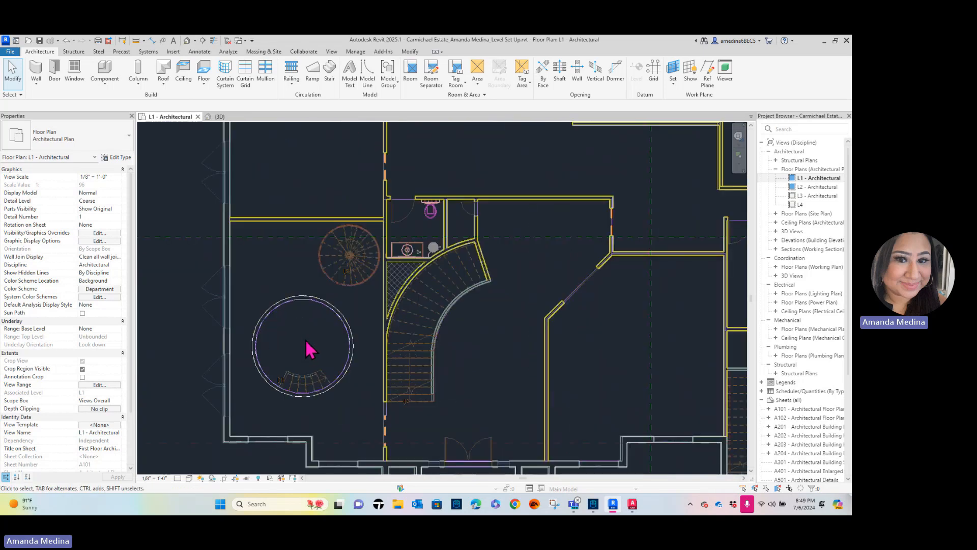
pyautogui.scroll(2, 307, 344)
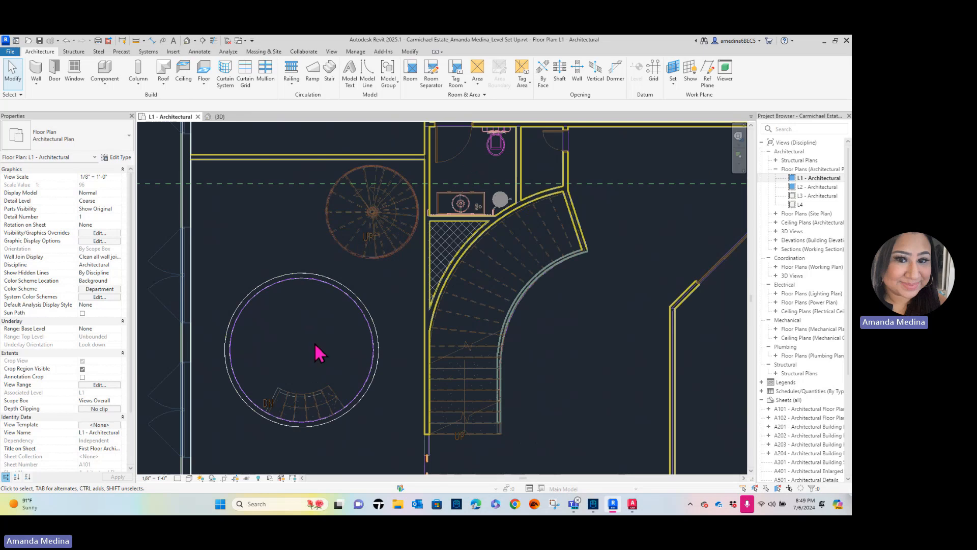
# Start an architectural floor on L1 and set its type to Concrete 4"
pyautogui.scroll(-3, 601, 367)
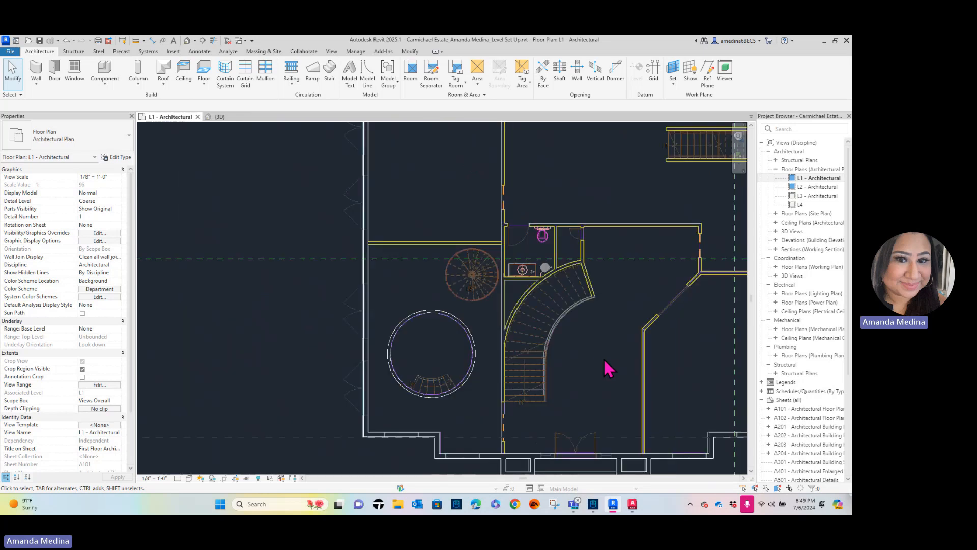
pyautogui.moveTo(607, 367); pyautogui.dragTo(463, 360, button='middle')
pyautogui.moveTo(618, 366); pyautogui.dragTo(557, 374, button='middle')
pyautogui.scroll(-2, 557, 375)
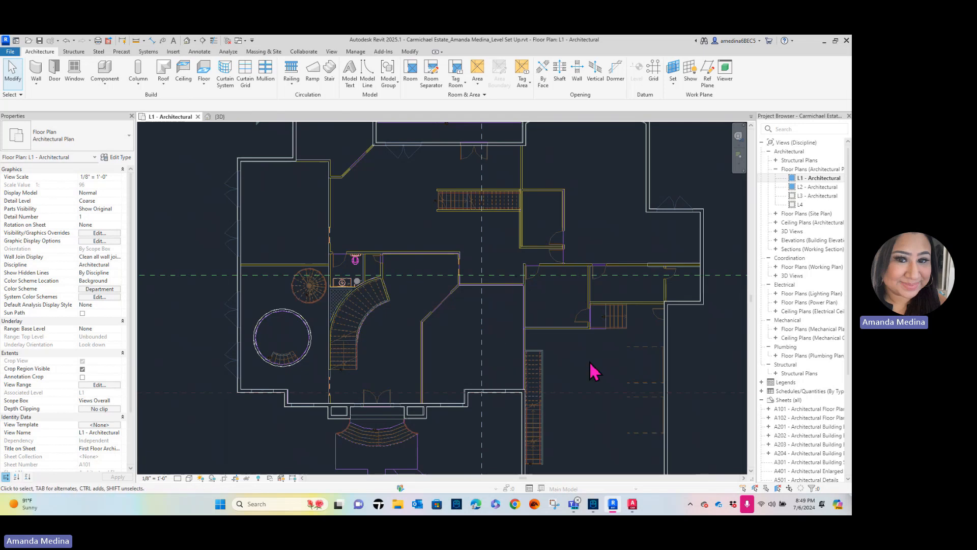
pyautogui.scroll(-3, 595, 372)
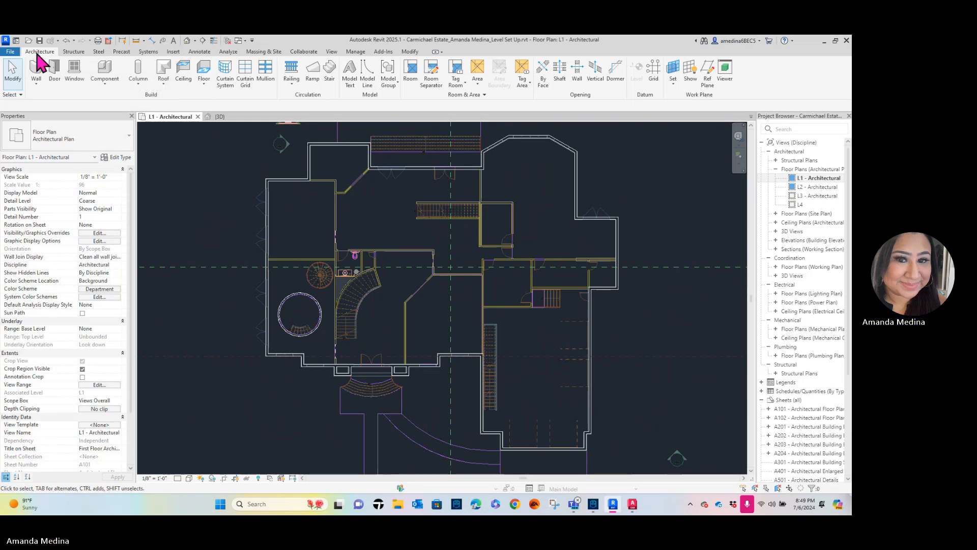
pyautogui.click(204, 84)
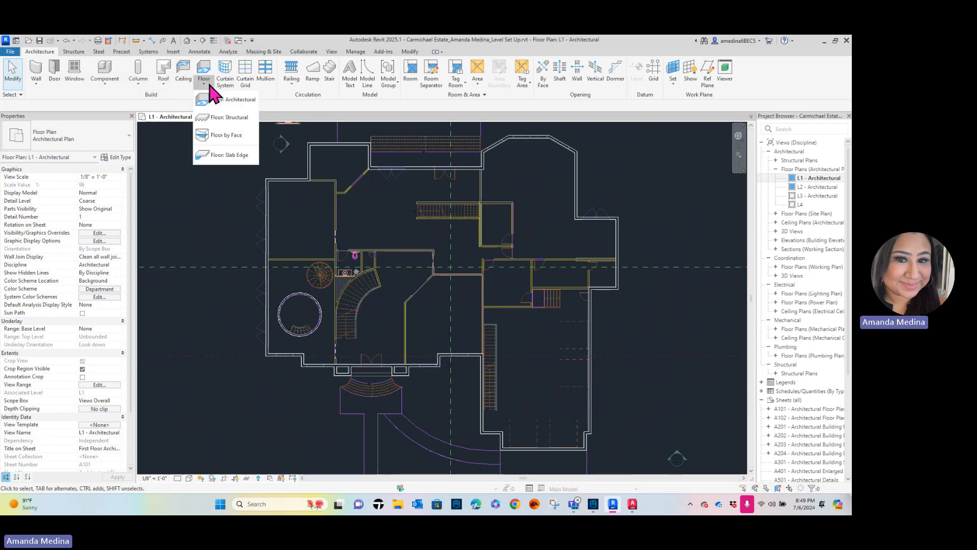
pyautogui.click(245, 102)
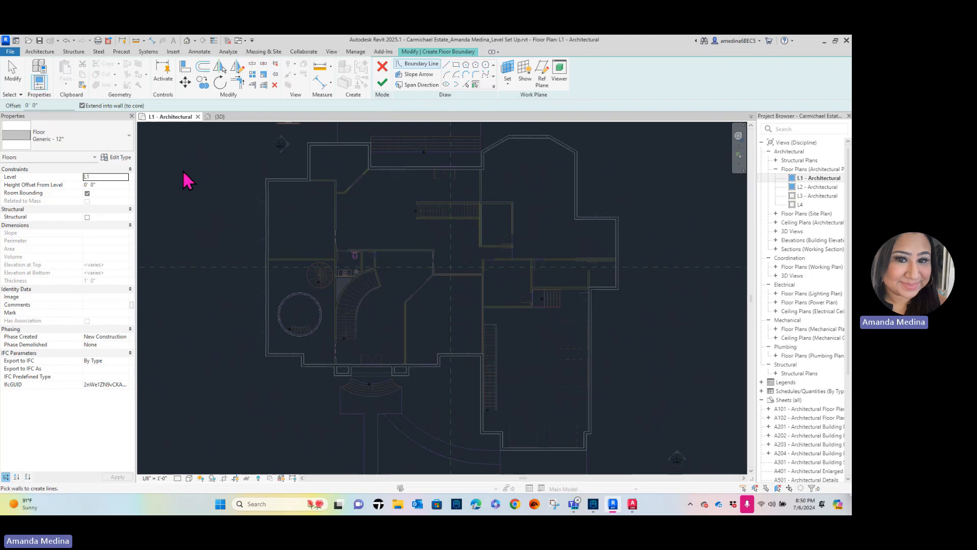
pyautogui.click(113, 145)
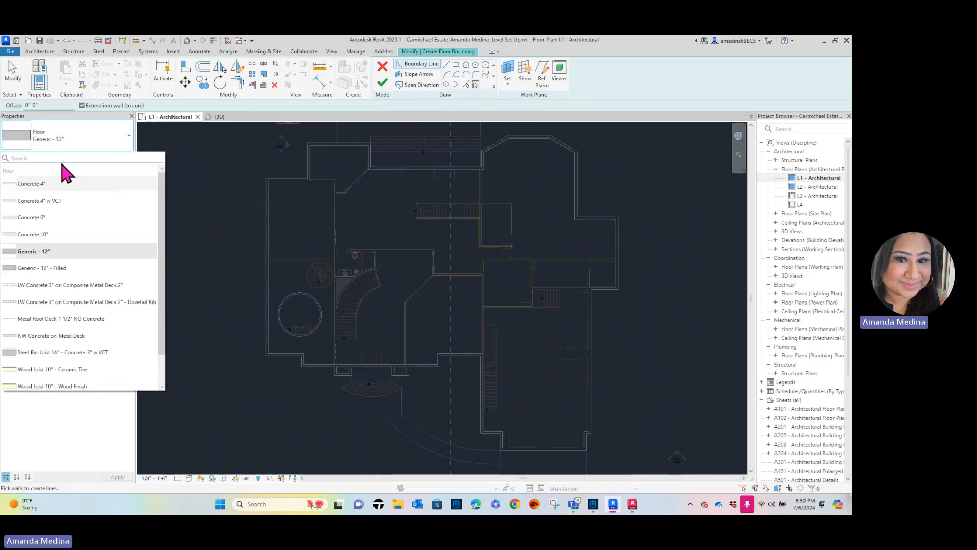
pyautogui.scroll(-2, 74, 233)
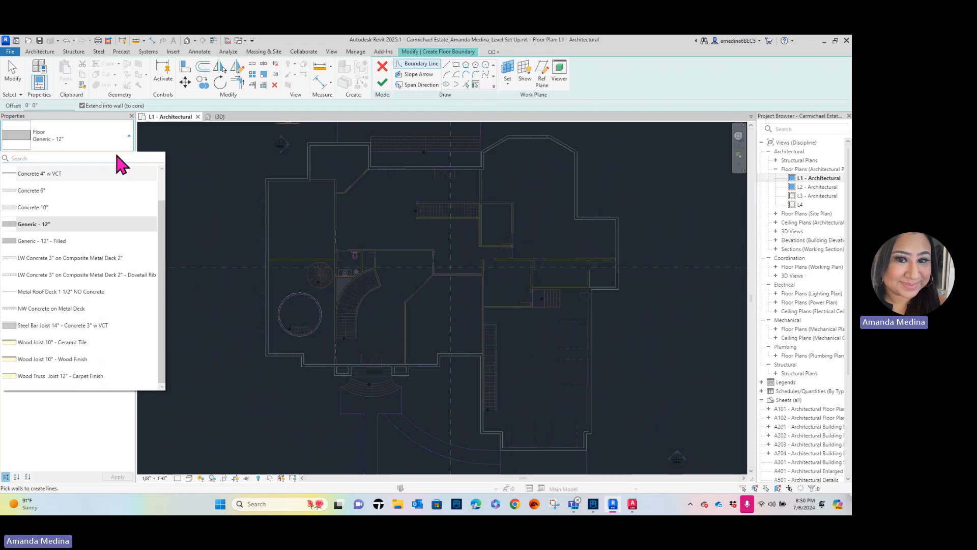
pyautogui.scroll(2, 121, 211)
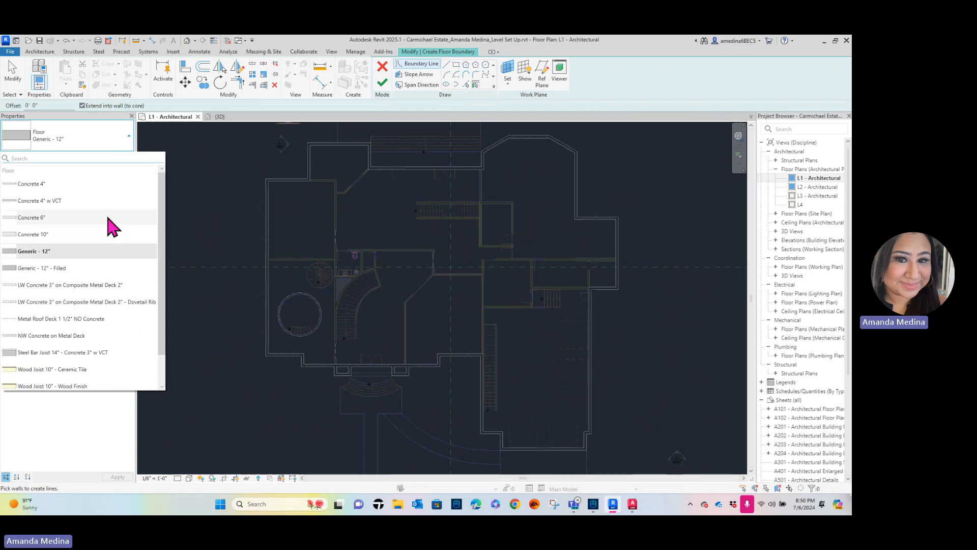
pyautogui.click(31, 183)
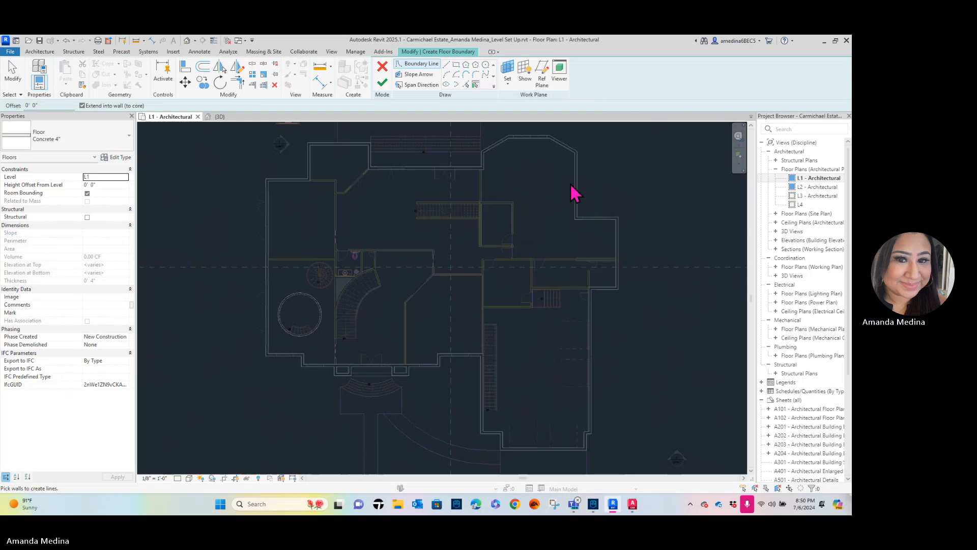
pyautogui.scroll(5, 316, 229)
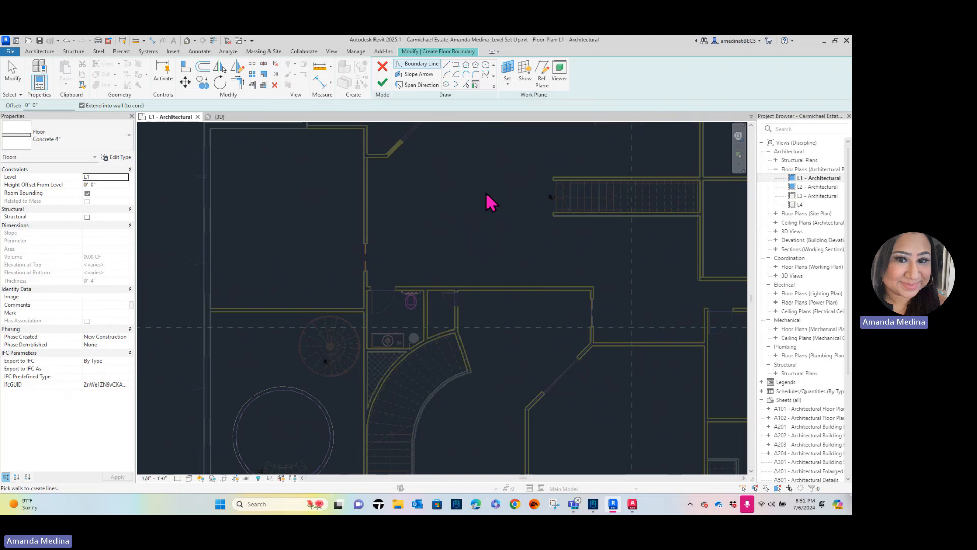
pyautogui.scroll(-5, 489, 202)
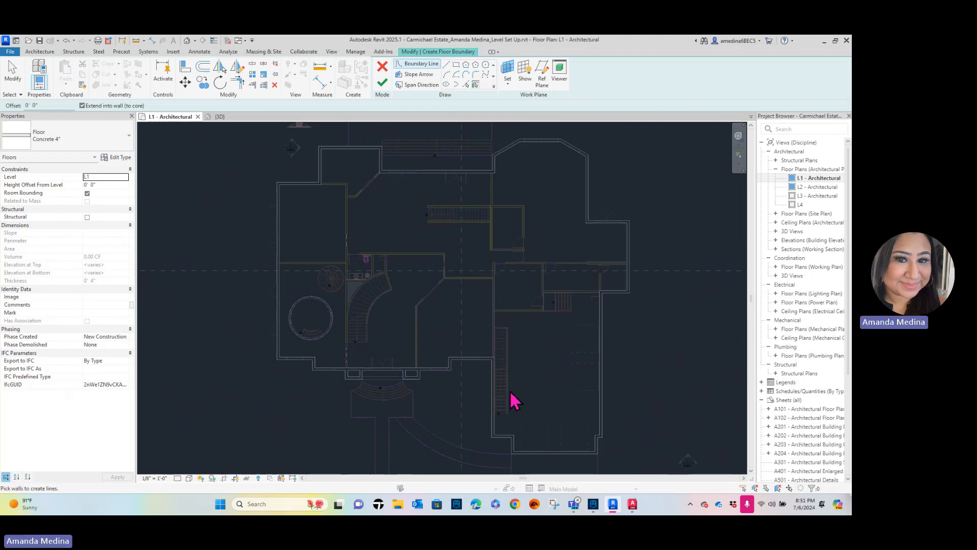
pyautogui.scroll(3, 265, 275)
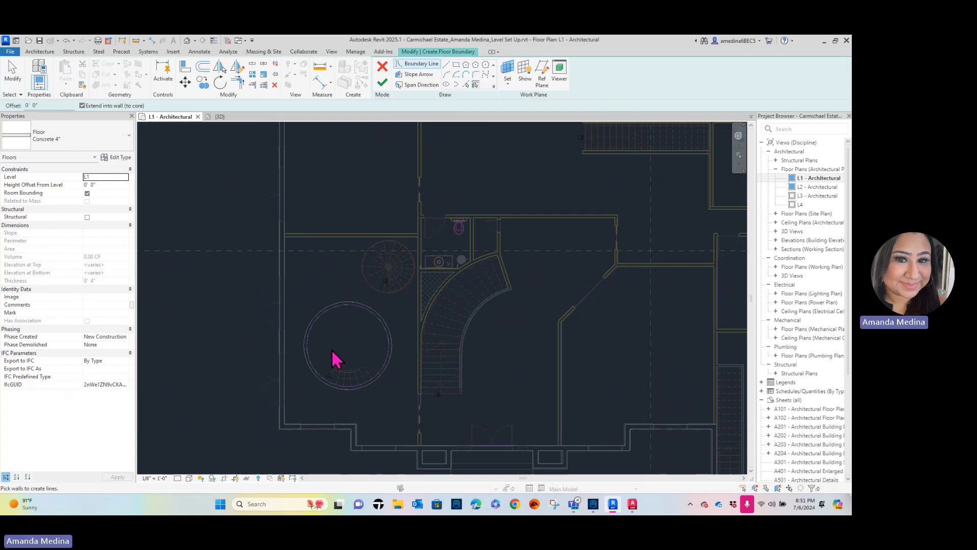
pyautogui.scroll(-3, 374, 339)
pyautogui.moveTo(527, 182)
pyautogui.mouseDown(button='middle')
pyautogui.moveTo(443, 175)
pyautogui.moveTo(442, 200)
pyautogui.mouseUp(button='middle')
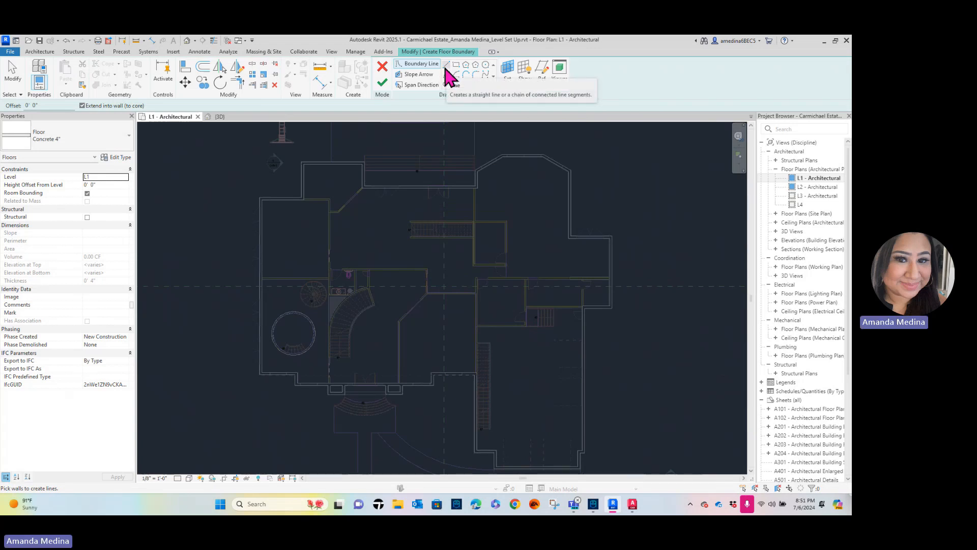
# Sketch the first straight floor boundary line down the inner face of the plan's leftmost exterior wall, from its upper corner to its lower corner
pyautogui.click(446, 68)
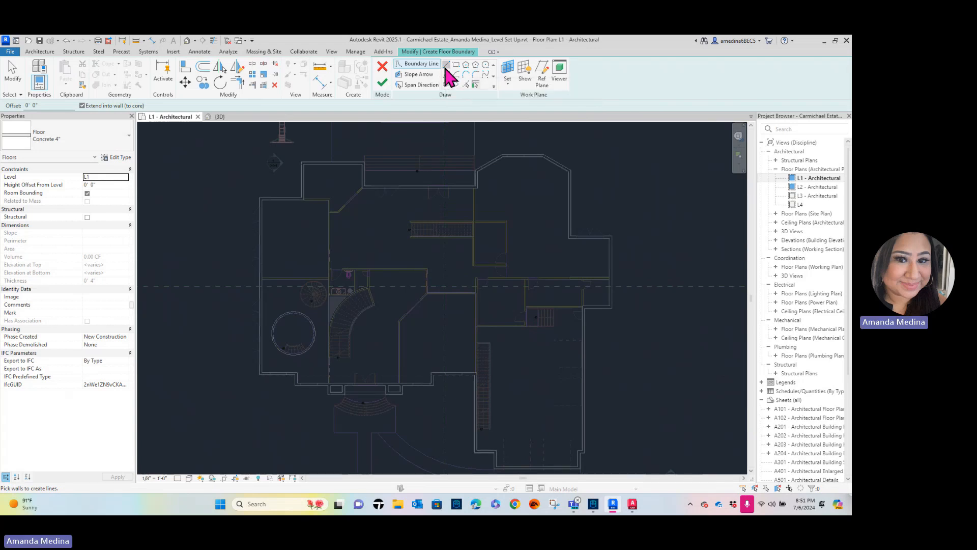
pyautogui.scroll(5, 273, 209)
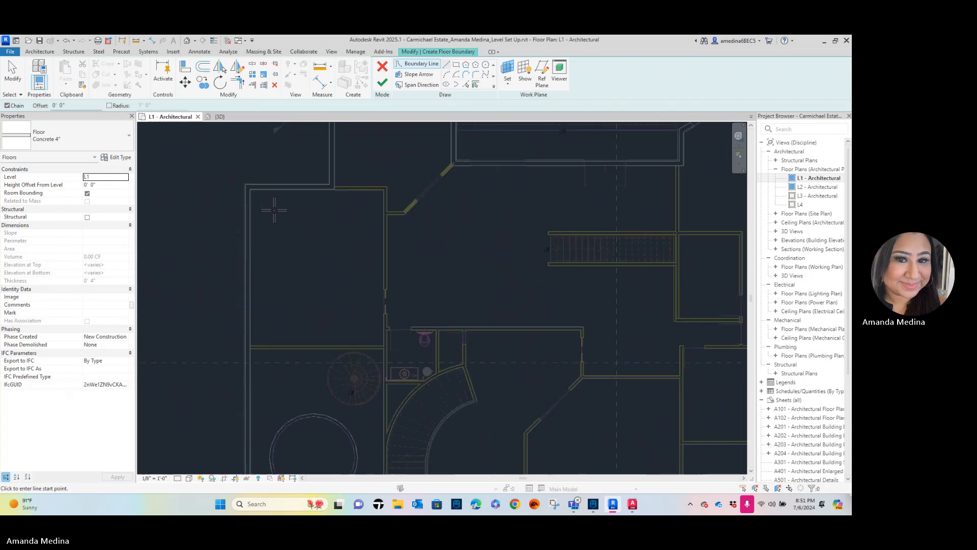
pyautogui.scroll(5, 316, 264)
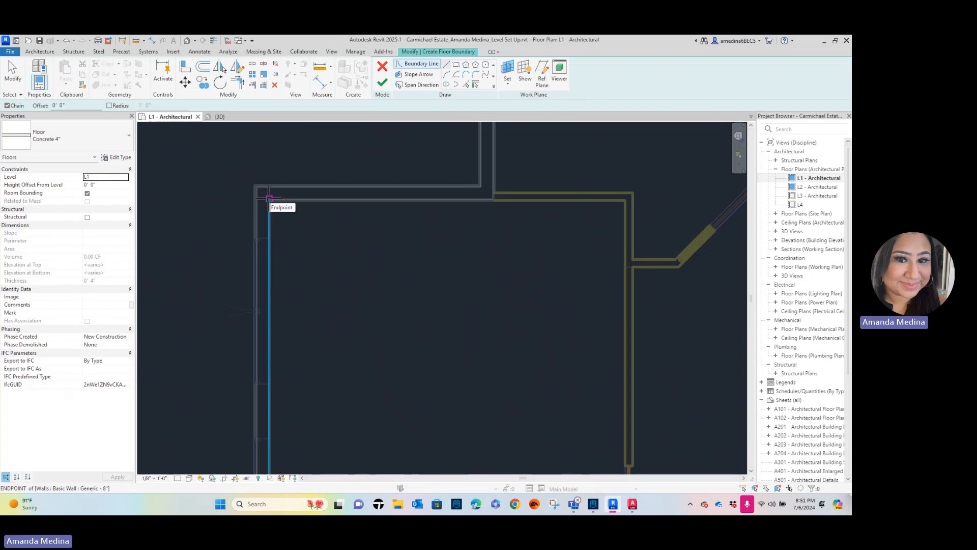
pyautogui.click(268, 198)
pyautogui.scroll(-1, 291, 374)
pyautogui.moveTo(338, 344); pyautogui.dragTo(406, 220, button='middle')
pyautogui.scroll(-2, 355, 268)
pyautogui.moveTo(371, 341); pyautogui.dragTo(340, 164, button='middle')
pyautogui.scroll(2, 324, 345)
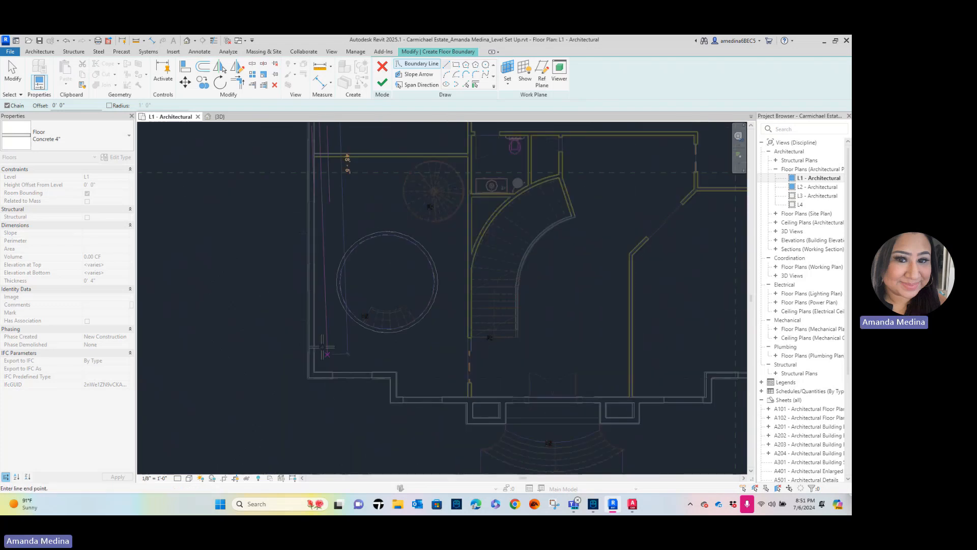
pyautogui.click(310, 384)
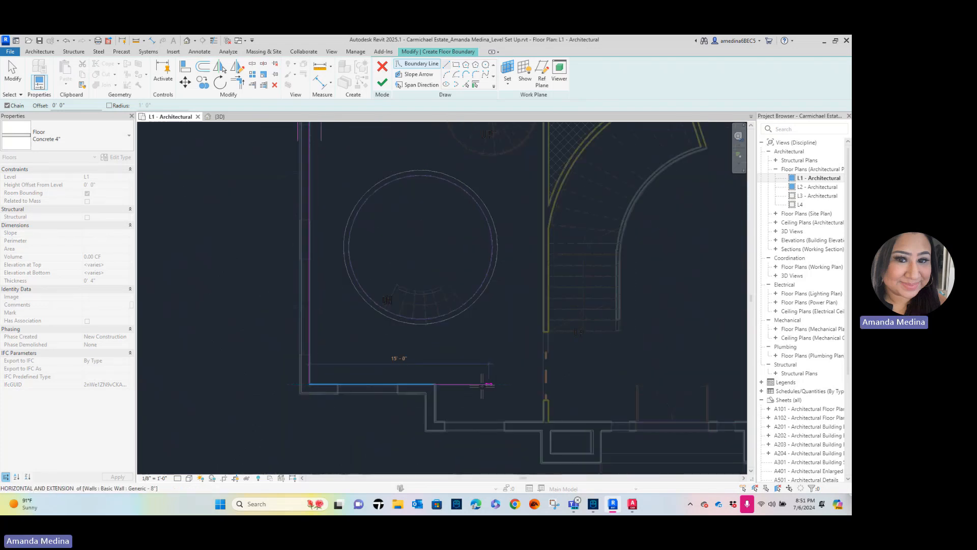
# Continue the floor boundary along the front wall's inner face, following both jogs beside the entrance, to the lower-right wing
pyautogui.click(434, 384)
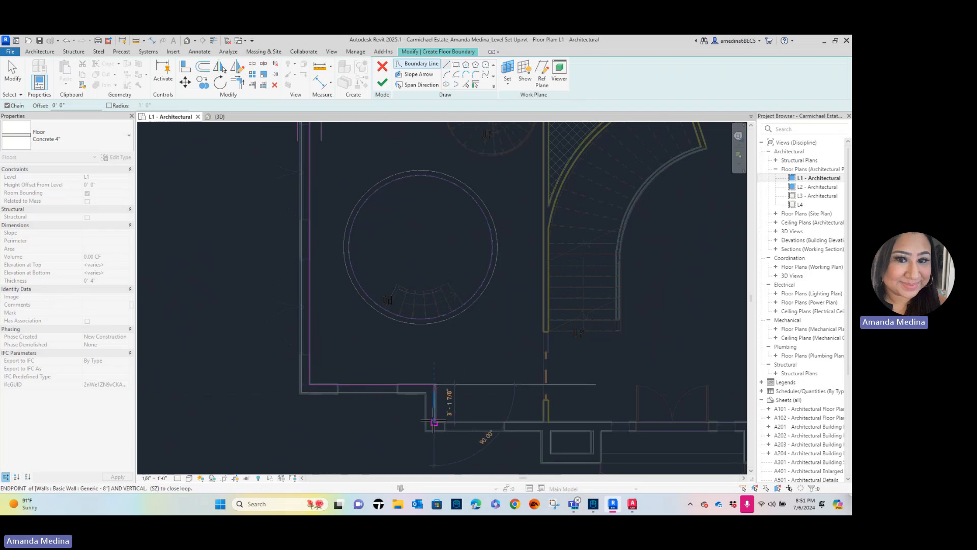
pyautogui.moveTo(640, 438); pyautogui.dragTo(334, 419, button='middle')
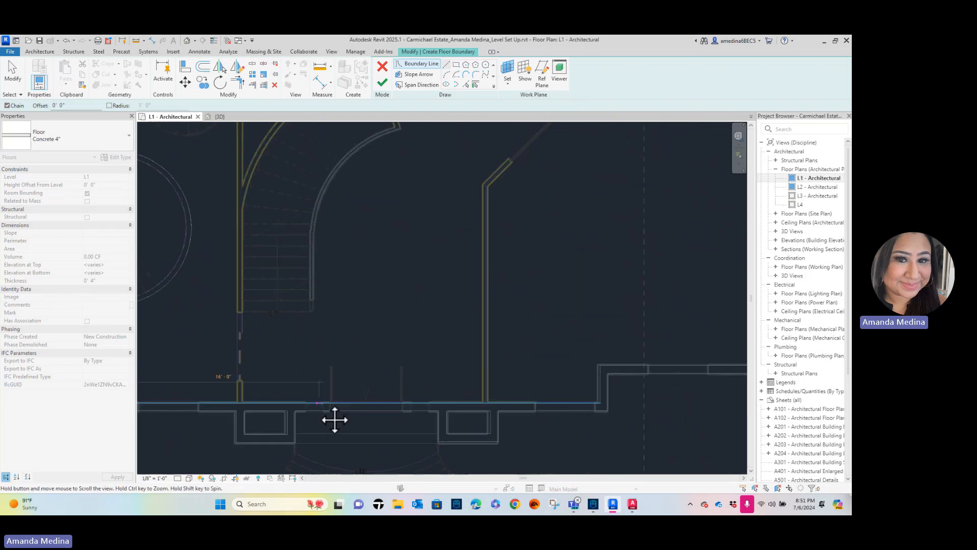
pyautogui.scroll(1, 321, 407)
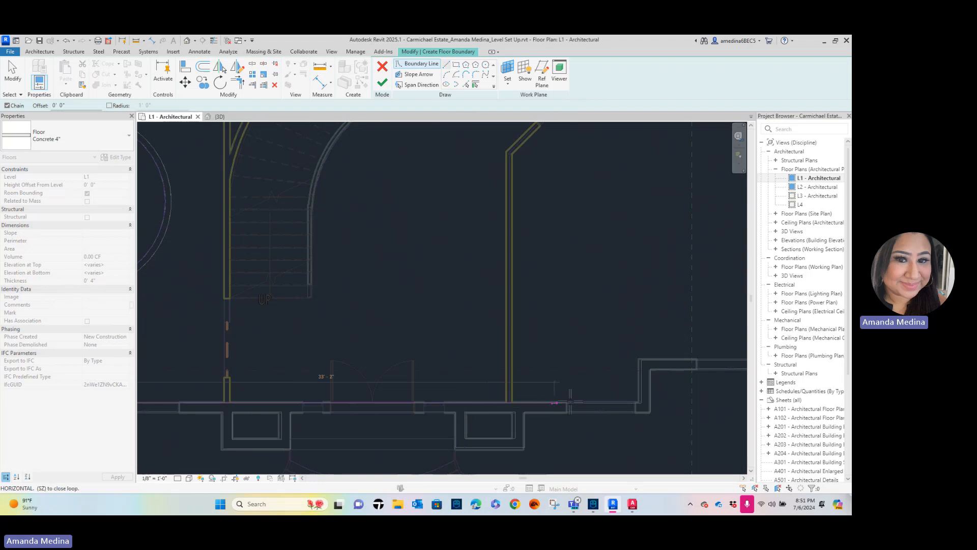
pyautogui.click(641, 403)
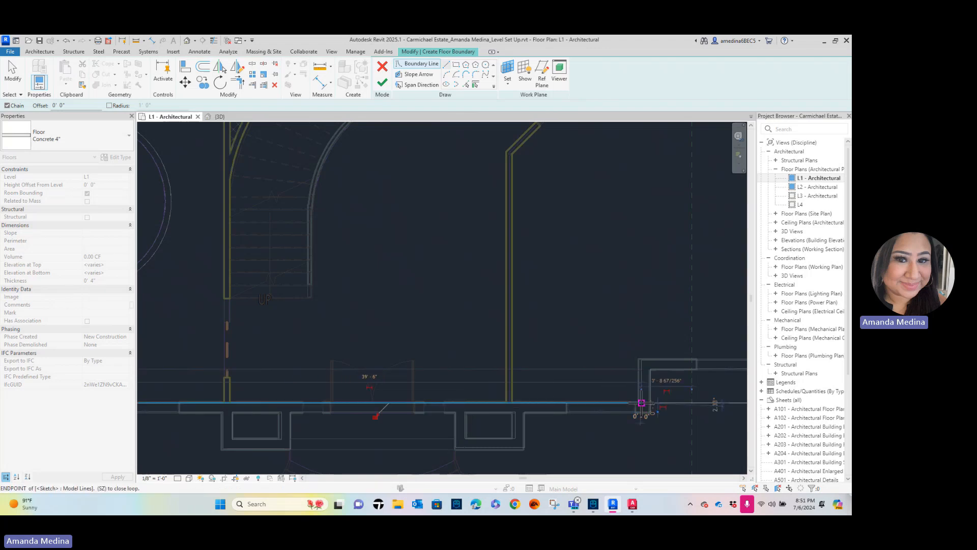
pyautogui.click(643, 359)
pyautogui.moveTo(707, 347); pyautogui.dragTo(478, 366, button='middle')
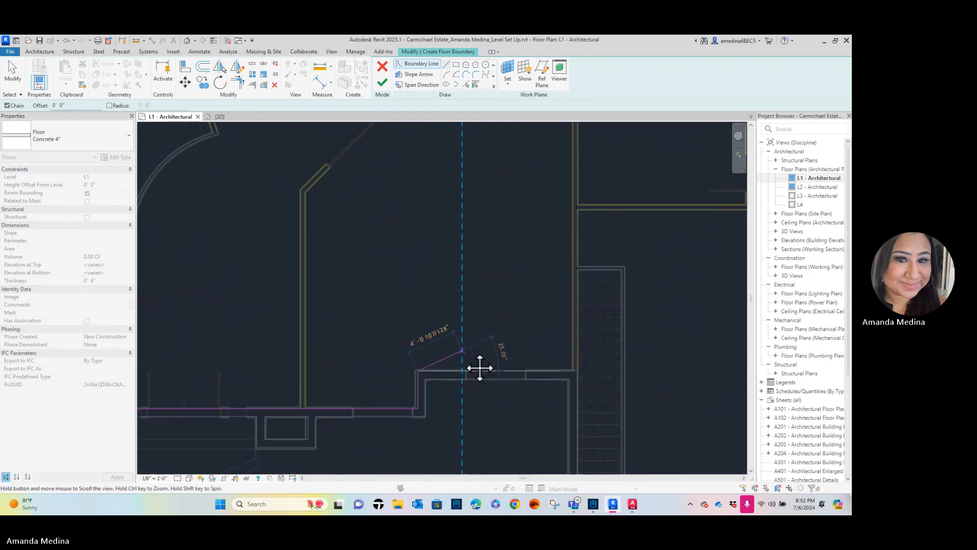
pyautogui.click(577, 371)
# Trace the floor boundary down the lower-right wing's left wall beside the straight stair and around its lower-left jog
pyautogui.scroll(-2, 570, 381)
pyautogui.moveTo(570, 381); pyautogui.dragTo(480, 186, button='middle')
pyautogui.scroll(1, 492, 235)
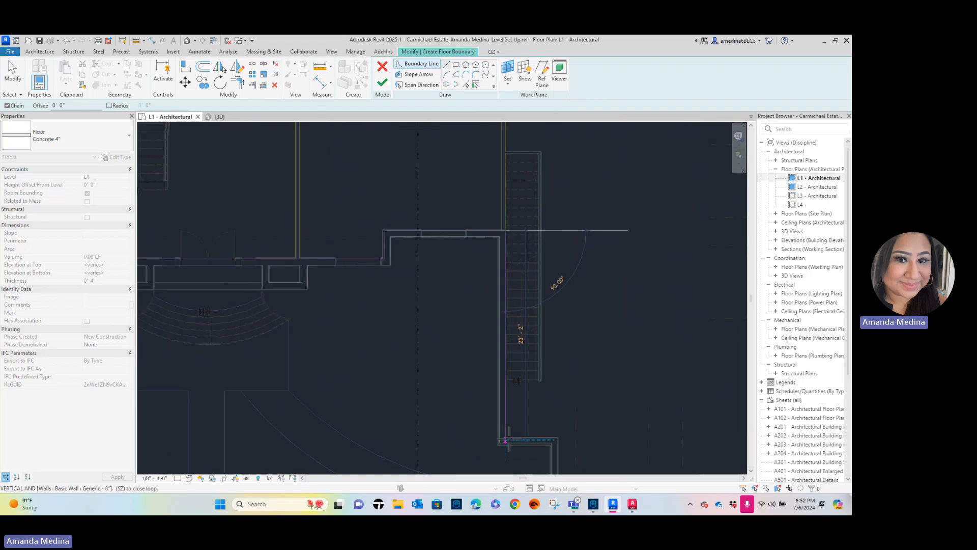
pyautogui.scroll(2, 519, 444)
pyautogui.moveTo(523, 449); pyautogui.dragTo(458, 353, button='middle')
pyautogui.click(439, 337)
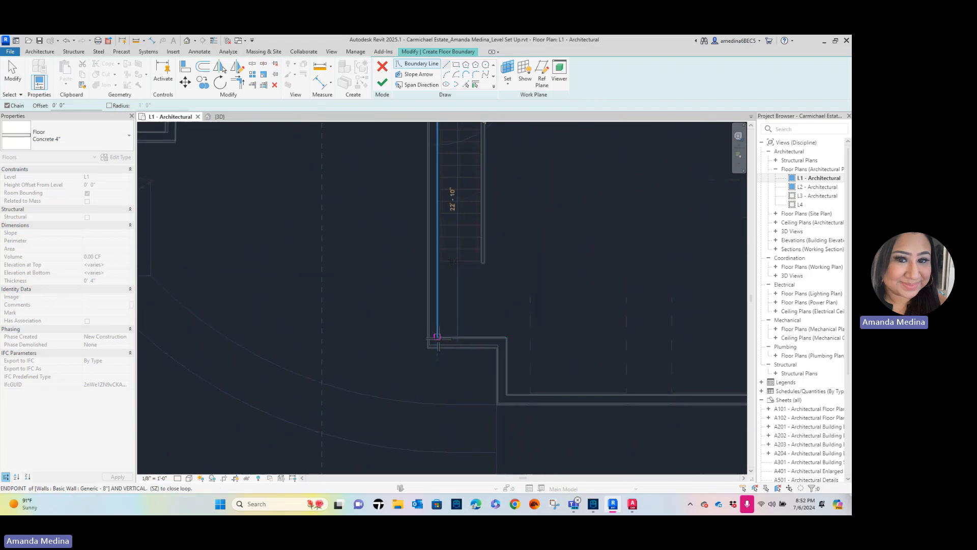
pyautogui.click(506, 337)
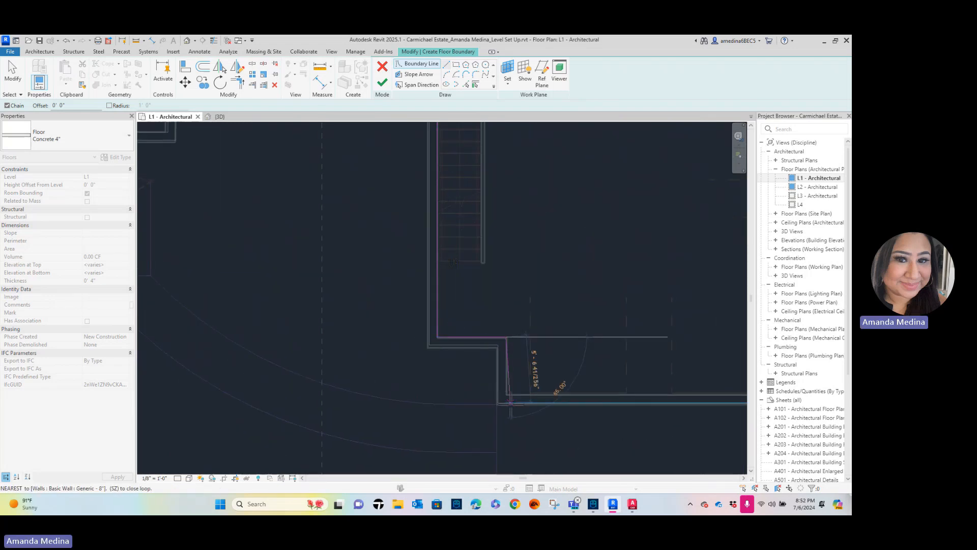
pyautogui.click(506, 394)
# Carry the floor boundary along the inner face of the lower-right wing's bottom wall and around its lower-right jog
pyautogui.scroll(-1, 657, 406)
pyautogui.moveTo(660, 407); pyautogui.dragTo(413, 397, button='middle')
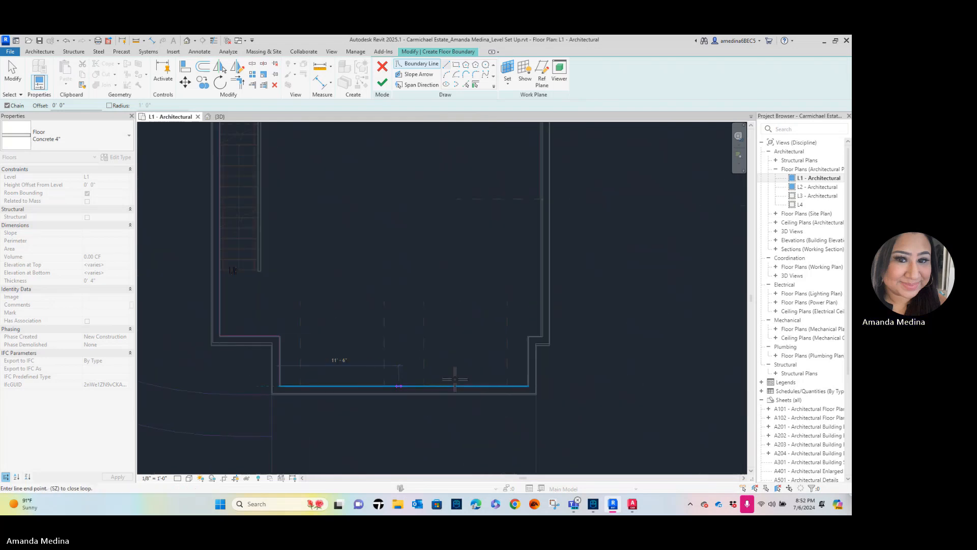
pyautogui.click(529, 386)
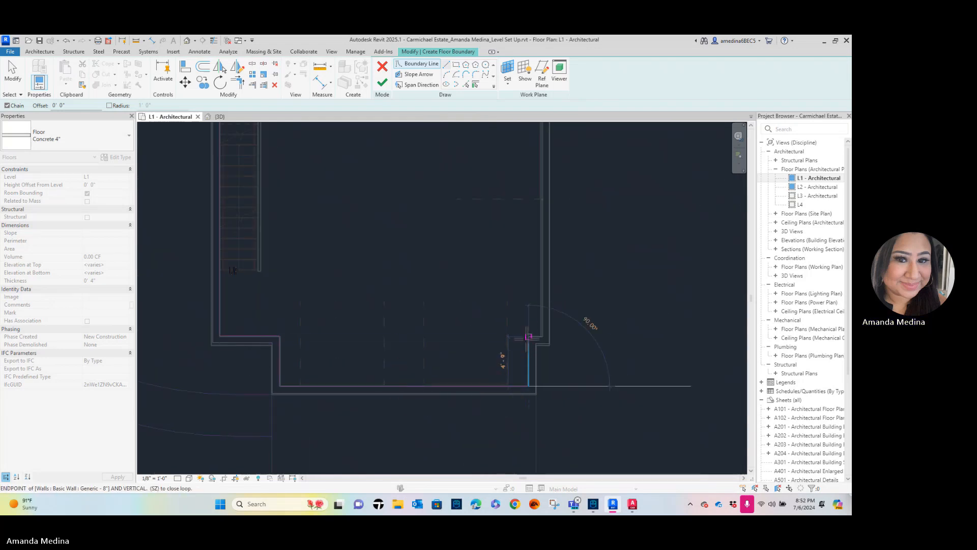
pyautogui.click(528, 337)
pyautogui.click(540, 337)
# Extend the floor boundary up the lower-right wing's right wall and across the bottom wall of the right-hand projection
pyautogui.scroll(-1, 527, 227)
pyautogui.moveTo(538, 242); pyautogui.dragTo(545, 435, button='middle')
pyautogui.scroll(3, 534, 158)
pyautogui.moveTo(551, 168); pyautogui.dragTo(550, 275, button='middle')
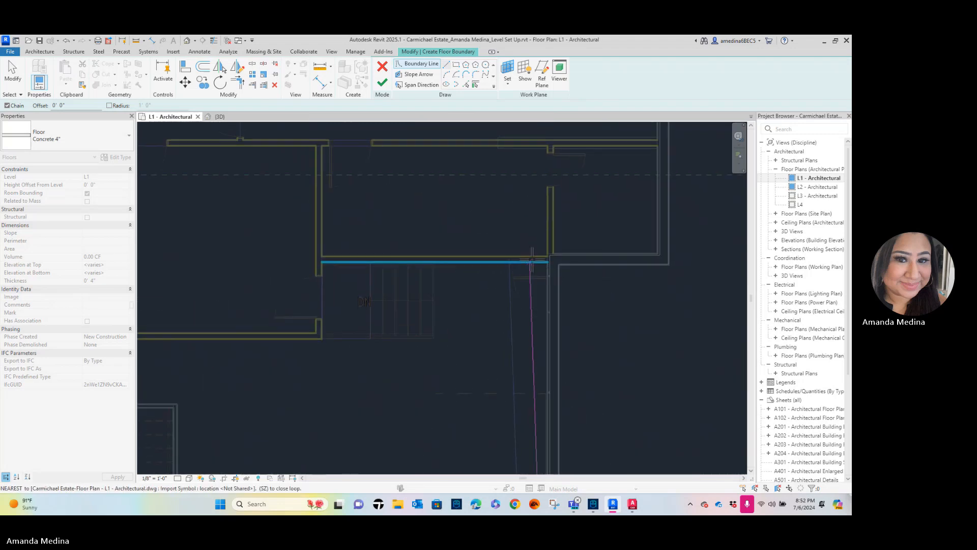
pyautogui.click(550, 255)
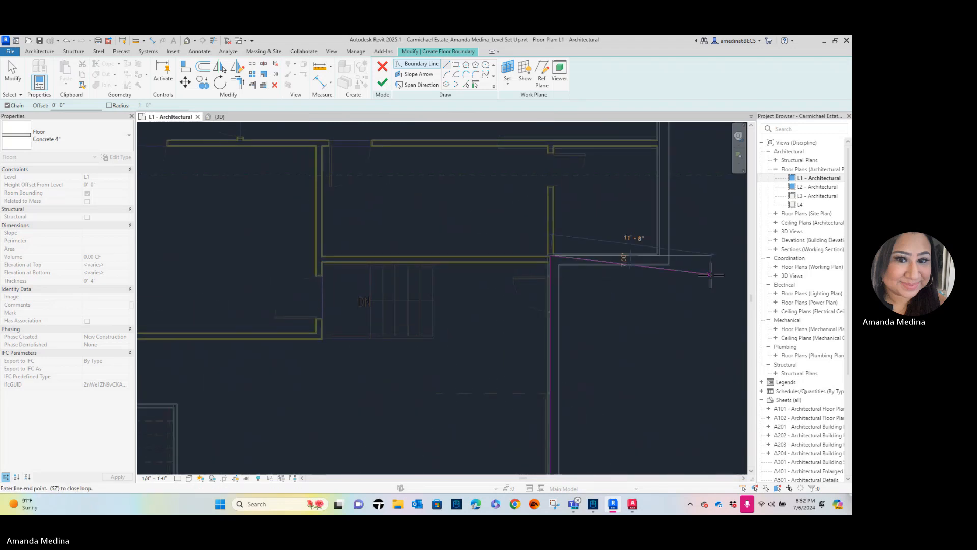
pyautogui.click(660, 254)
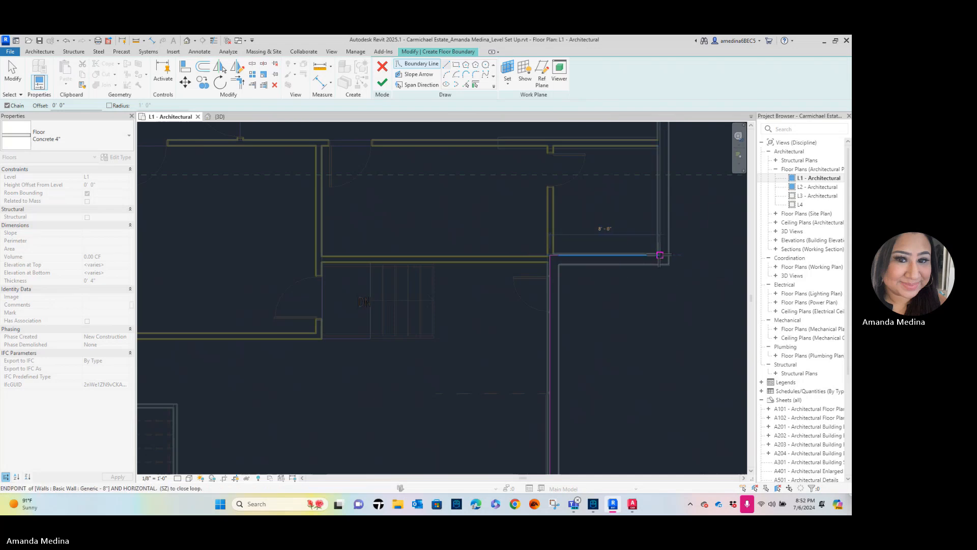
# Trace the floor boundary up the right-hand projection's outer wall and back along its top wall to the inside corner
pyautogui.moveTo(651, 270); pyautogui.dragTo(660, 380, button='middle')
pyautogui.scroll(-2, 647, 318)
pyautogui.moveTo(680, 246); pyautogui.dragTo(653, 306, button='middle')
pyautogui.scroll(2, 623, 270)
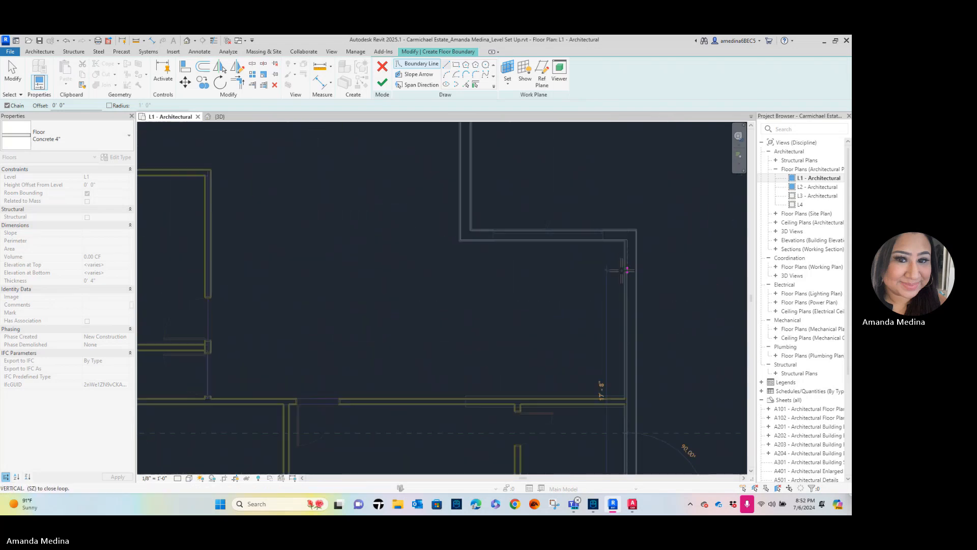
pyautogui.click(629, 240)
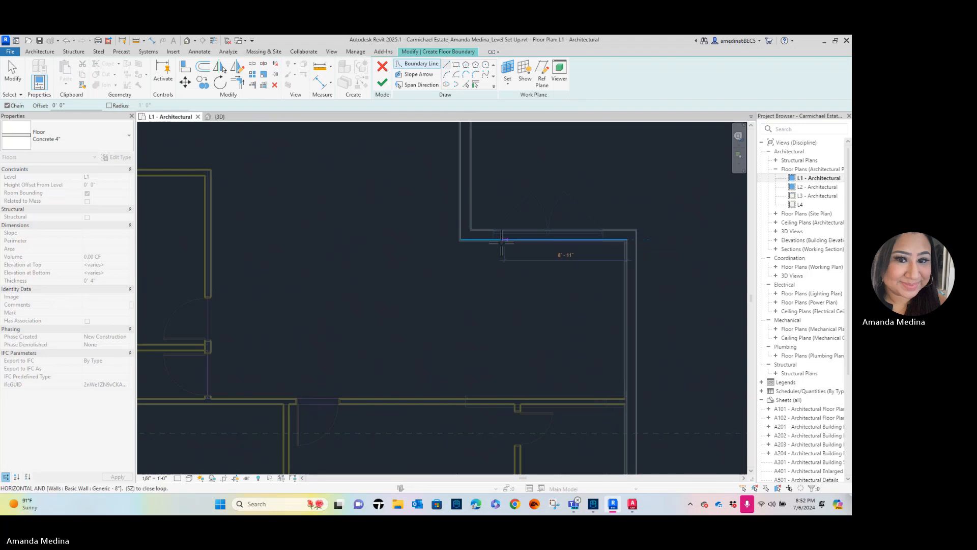
pyautogui.click(461, 240)
# Extend the floor boundary up the wall below the angled bay and along the bay's right angled wall
pyautogui.moveTo(484, 230); pyautogui.dragTo(610, 463, button='middle')
pyautogui.click(586, 204)
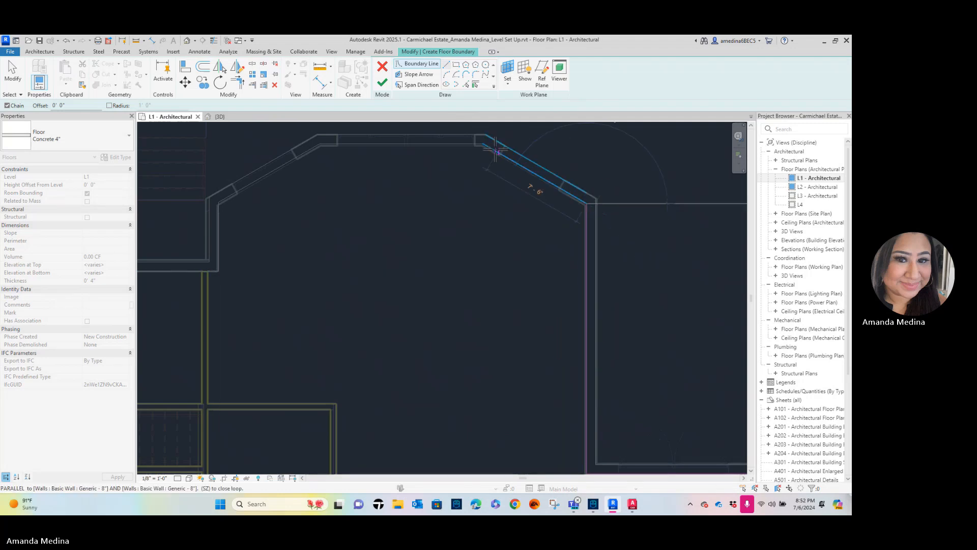
pyautogui.click(483, 144)
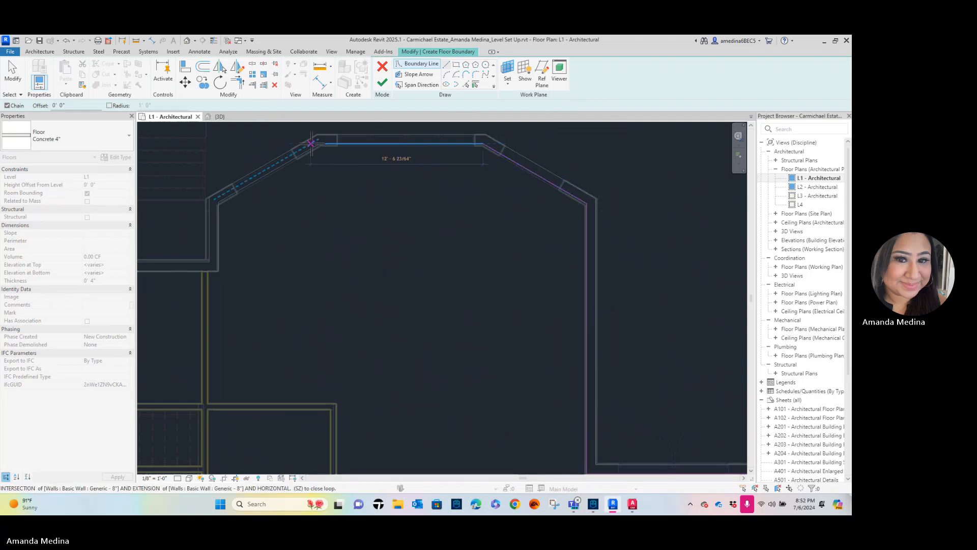
# Trace the floor boundary along the bay's top and left angled walls and down the short wall to the rear wall's corner
pyautogui.click(321, 144)
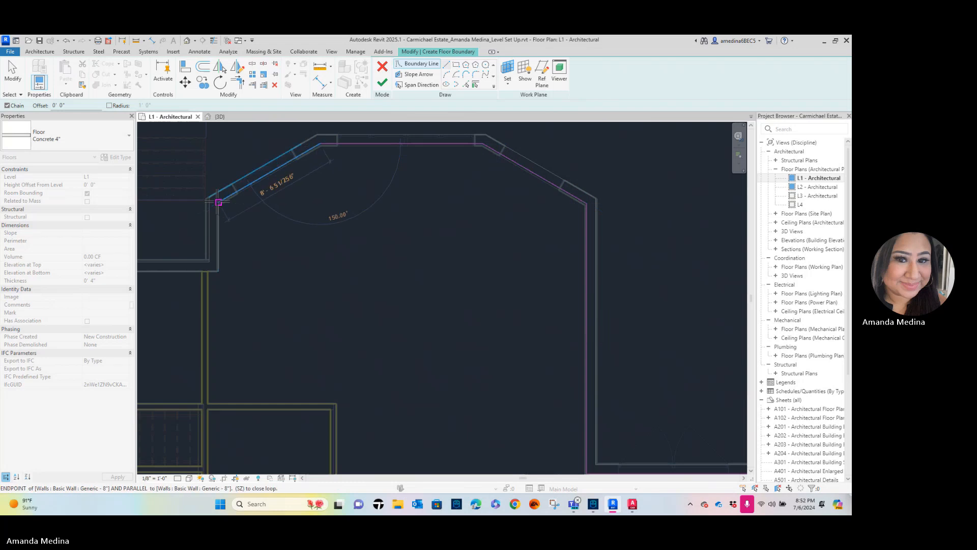
pyautogui.click(218, 203)
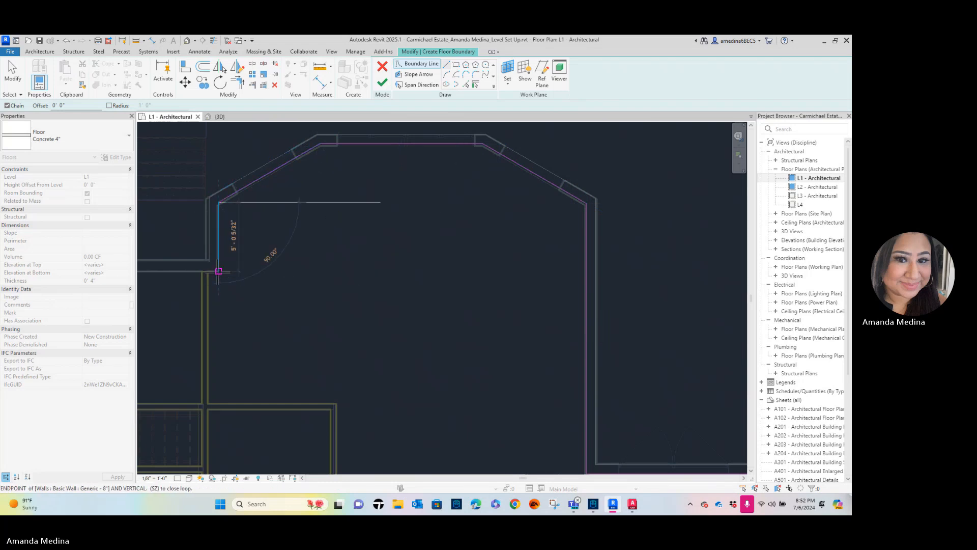
pyautogui.click(219, 271)
# Extend the floor boundary along the inner face of the rear wall to the upper-left room's lower-right corner
pyautogui.moveTo(232, 291); pyautogui.dragTo(593, 316, button='middle')
pyautogui.scroll(-3, 381, 280)
pyautogui.moveTo(283, 305); pyautogui.dragTo(455, 317, button='middle')
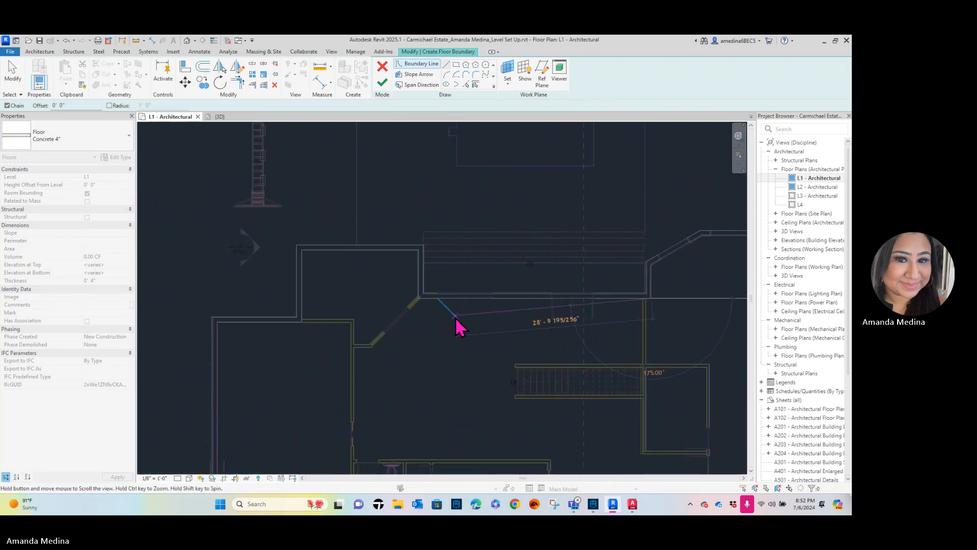
pyautogui.scroll(2, 448, 308)
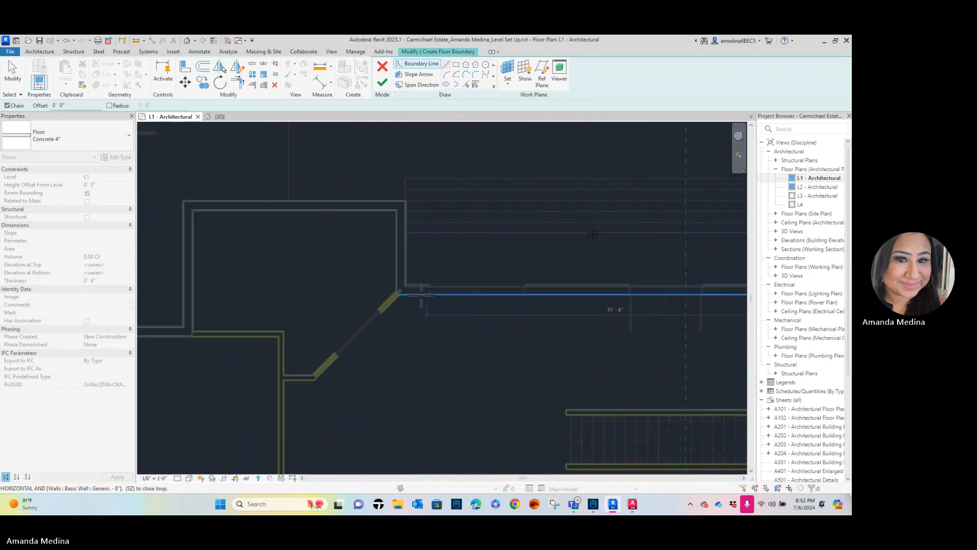
pyautogui.click(397, 294)
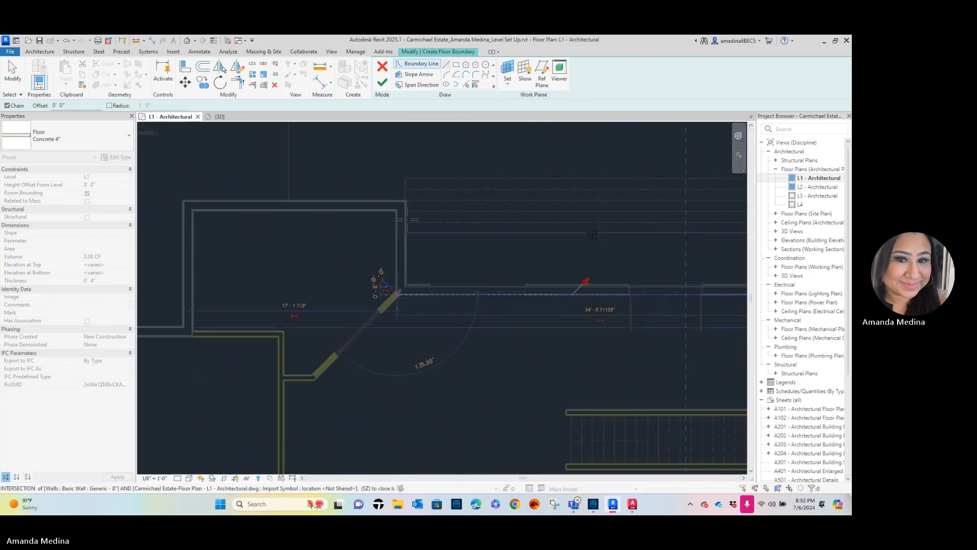
# Carry the floor boundary around the upper-left room's walls and close the loop at the left wing's upper-left corner
pyautogui.click(249, 217)
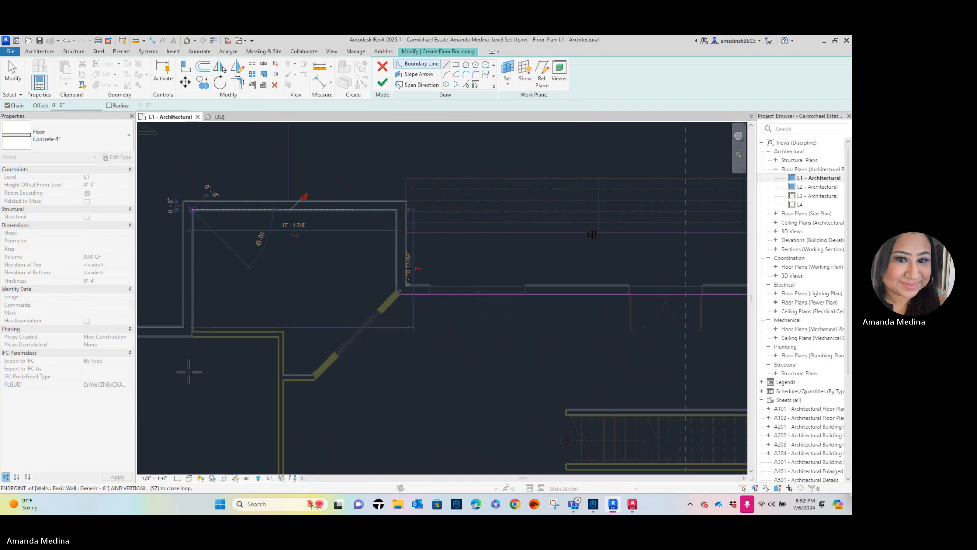
pyautogui.click(192, 336)
pyautogui.moveTo(220, 351); pyautogui.dragTo(481, 352, button='middle')
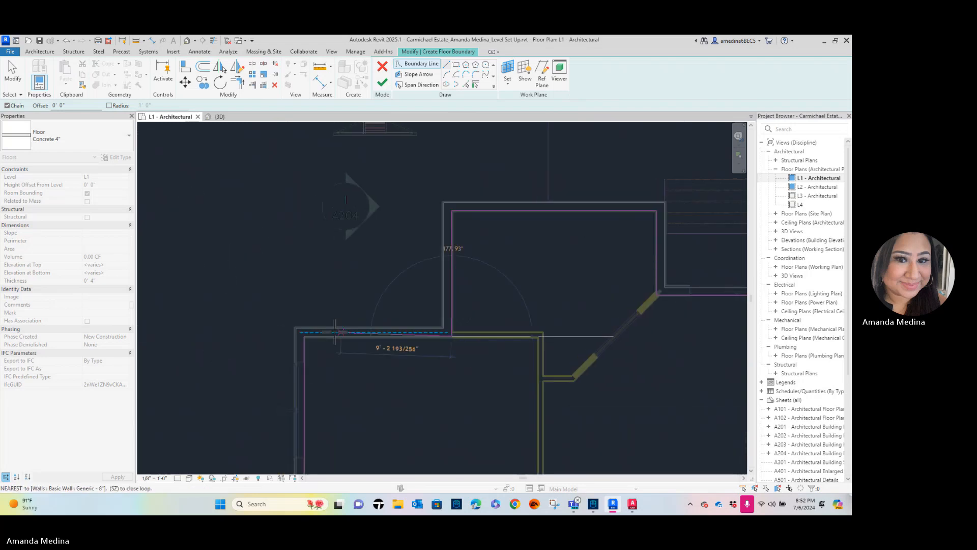
pyautogui.click(301, 331)
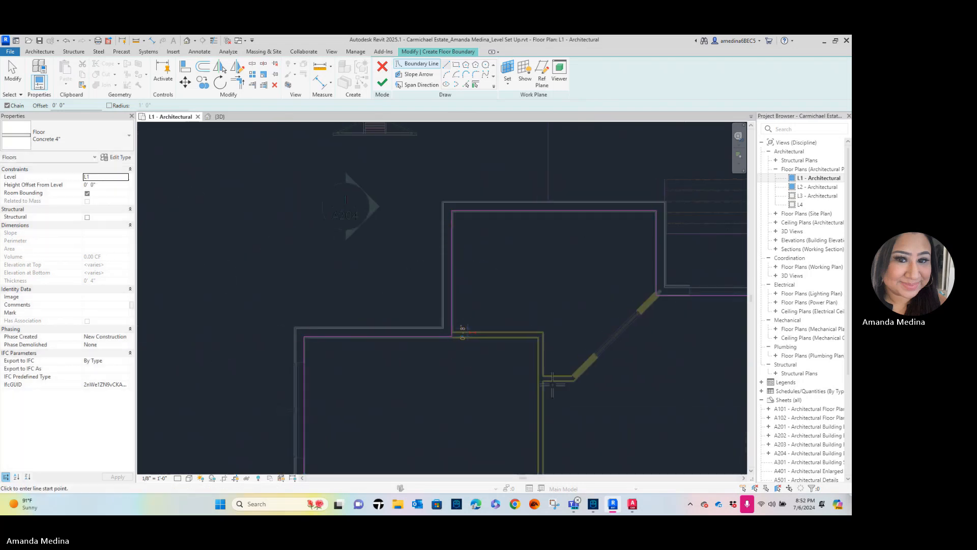
# Adjust the ends of the boundary lines that meet at the left wing's upper-left corner
pyautogui.scroll(3, 330, 367)
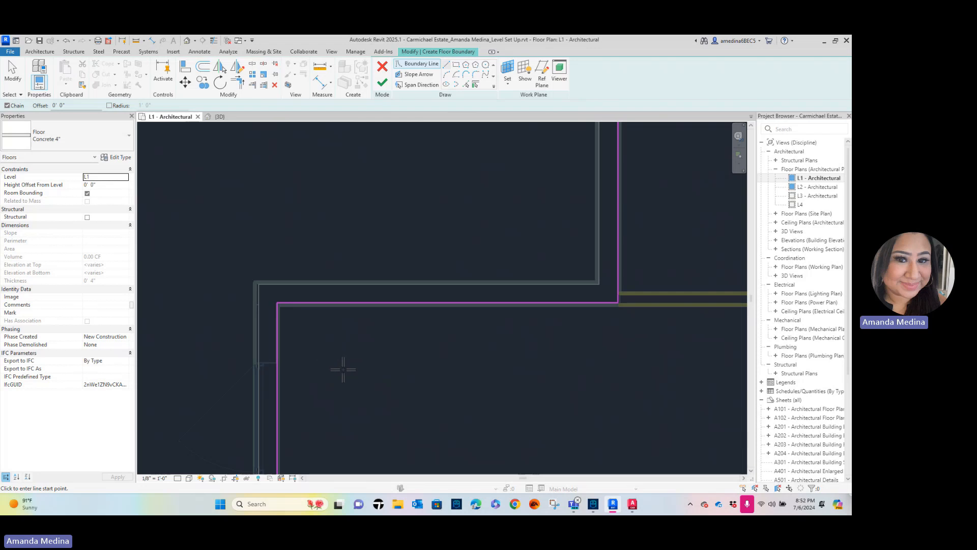
pyautogui.scroll(2, 280, 313)
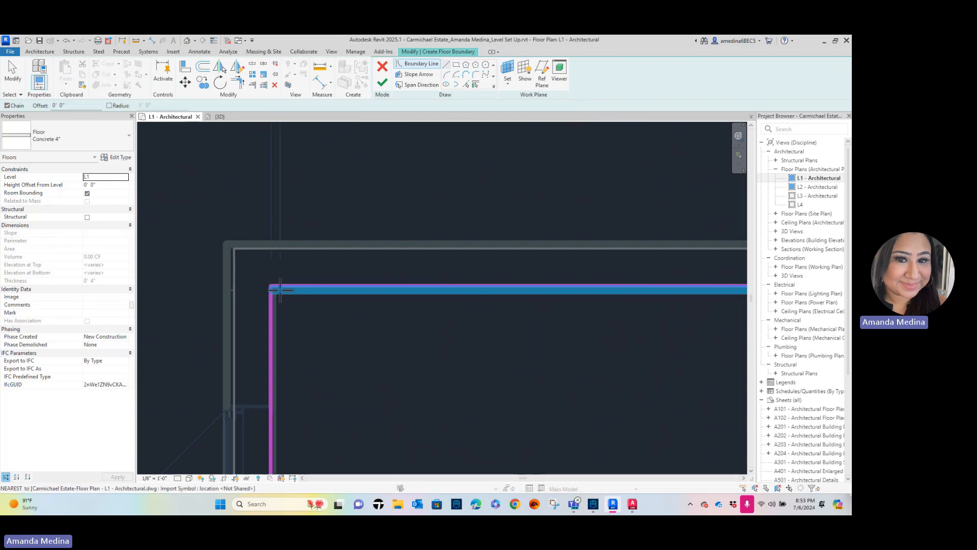
pyautogui.press('Escape')
pyautogui.press('Escape')
pyautogui.click(284, 287)
pyautogui.moveTo(269, 286)
pyautogui.mouseDown()
pyautogui.moveTo(255, 287)
pyautogui.moveTo(270, 280)
pyautogui.moveTo(271, 267)
pyautogui.moveTo(272, 279)
pyautogui.mouseUp()
pyautogui.click(271, 306)
pyautogui.click(321, 362)
pyautogui.click(271, 270)
pyautogui.click(258, 287)
pyautogui.click(421, 392)
pyautogui.scroll(-3, 423, 391)
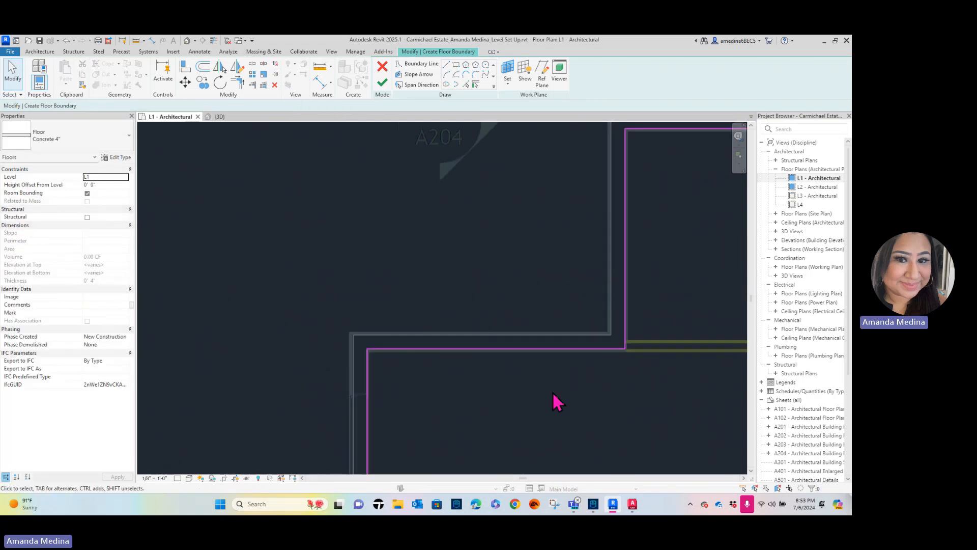
# Sketch a circular opening in the floor boundary along the inner face of the round wall, centered on that wall
pyautogui.scroll(-3, 560, 408)
pyautogui.moveTo(567, 426); pyautogui.dragTo(271, 261, button='middle')
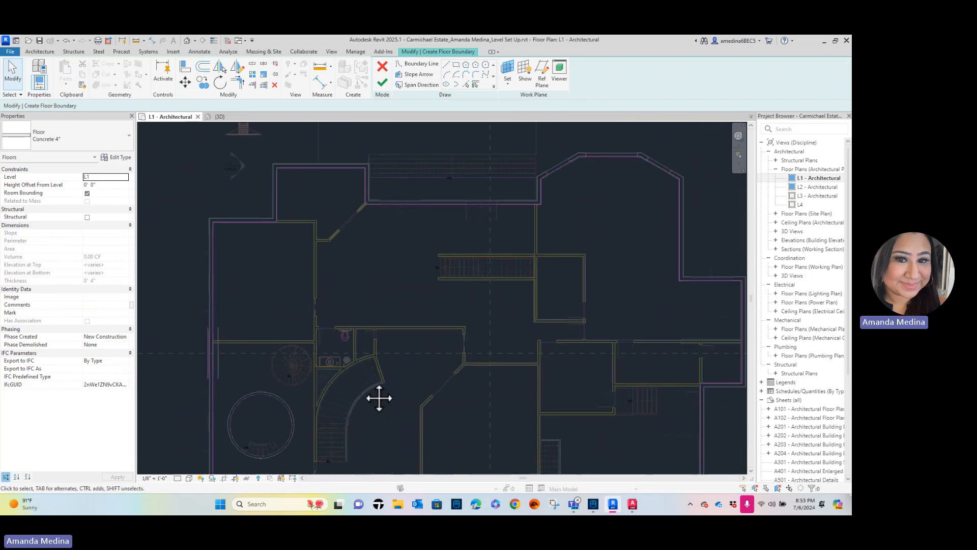
pyautogui.moveTo(379, 398); pyautogui.dragTo(378, 341, button='middle')
pyautogui.scroll(-3, 358, 332)
pyautogui.scroll(1, 369, 341)
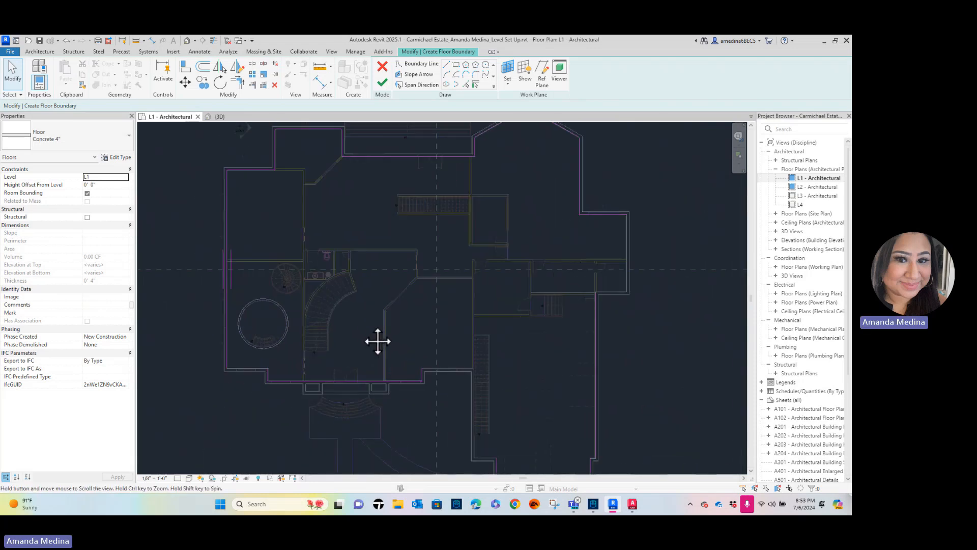
pyautogui.scroll(2, 277, 333)
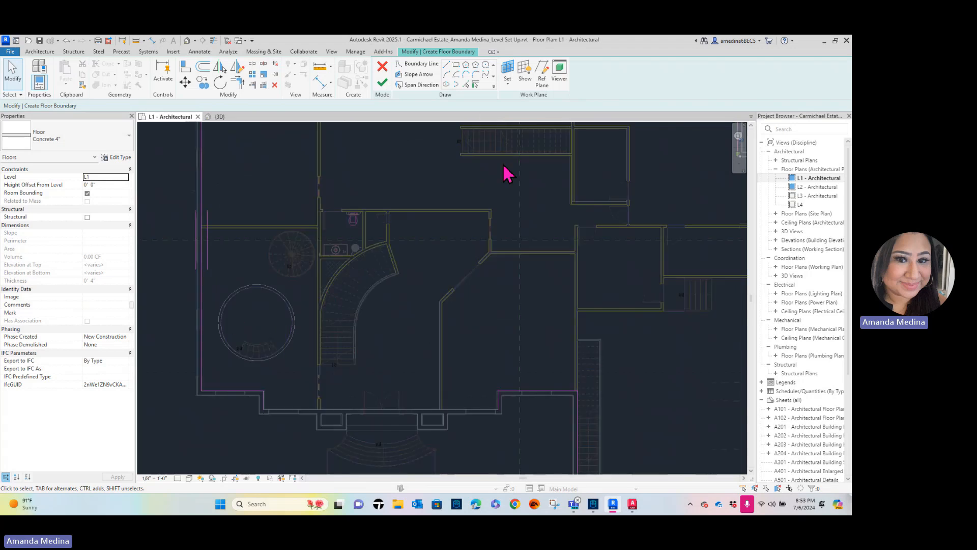
pyautogui.click(486, 64)
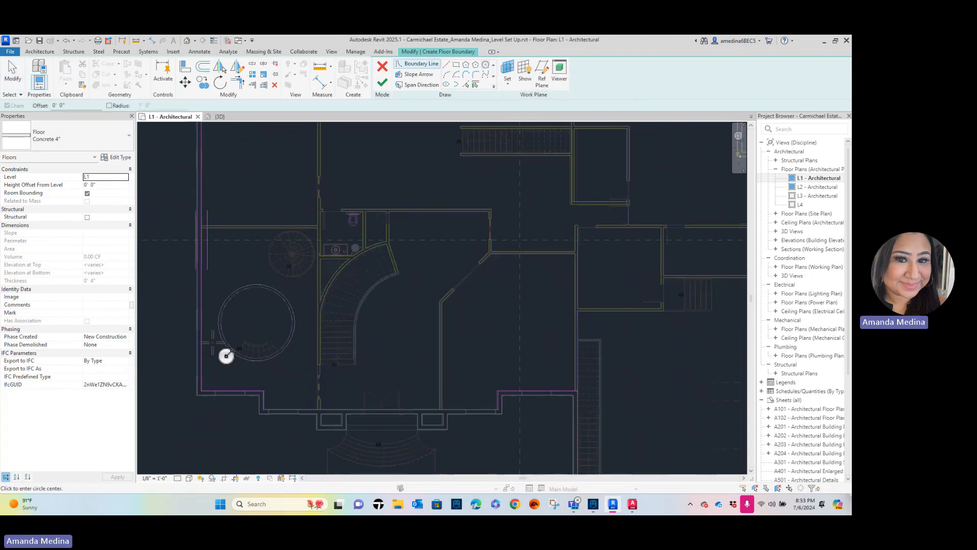
pyautogui.scroll(3, 226, 355)
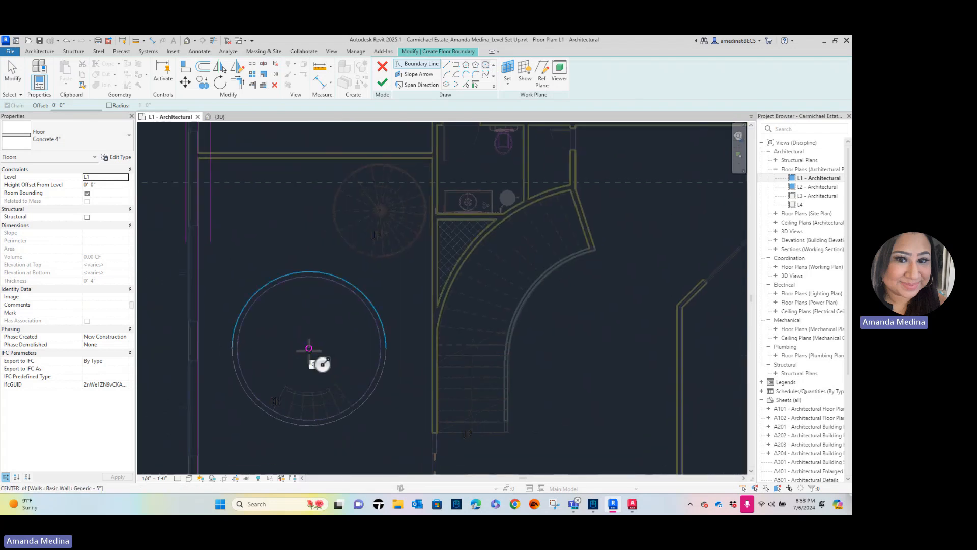
pyautogui.click(309, 348)
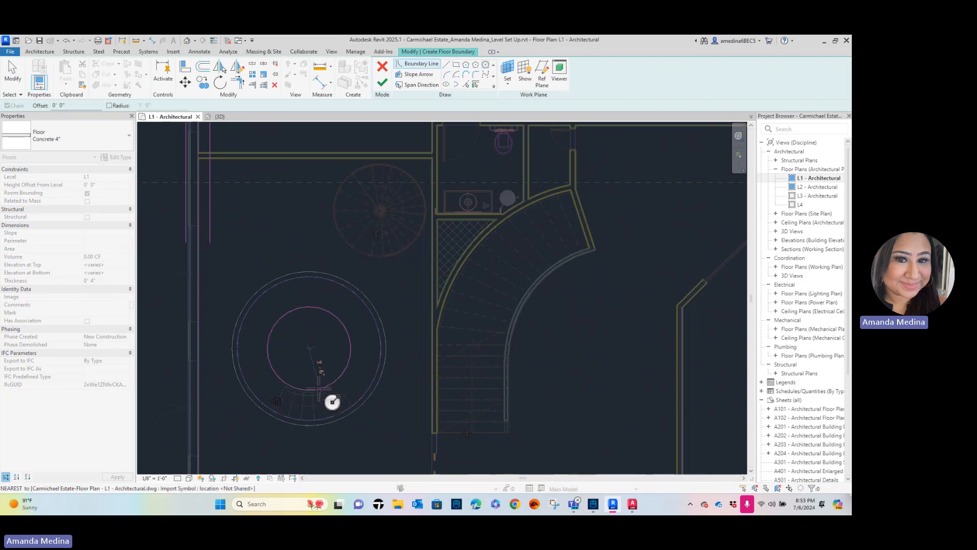
pyautogui.click(314, 420)
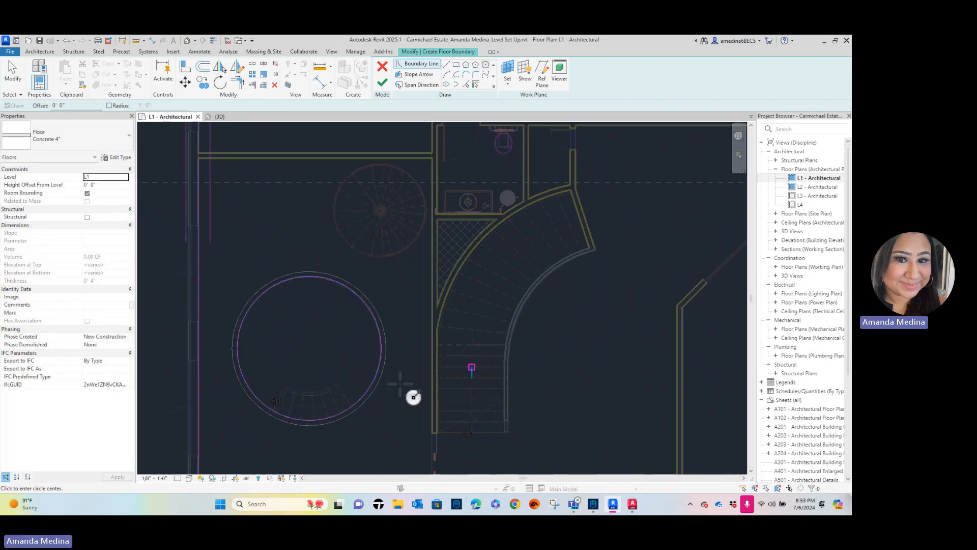
# Finish the main floor's boundary sketch to create the Concrete 4" floor and deselect it
pyautogui.scroll(-6, 461, 388)
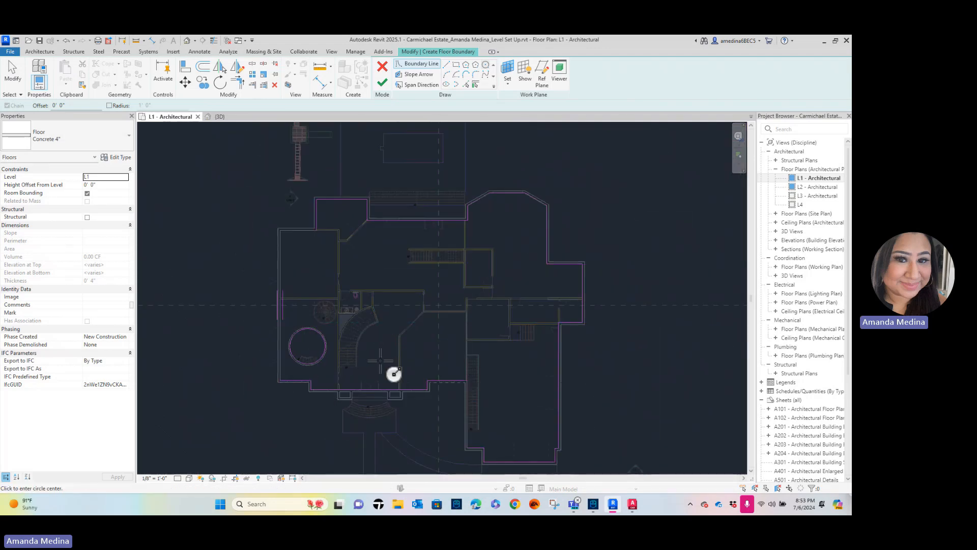
pyautogui.moveTo(467, 381); pyautogui.dragTo(461, 371, button='middle')
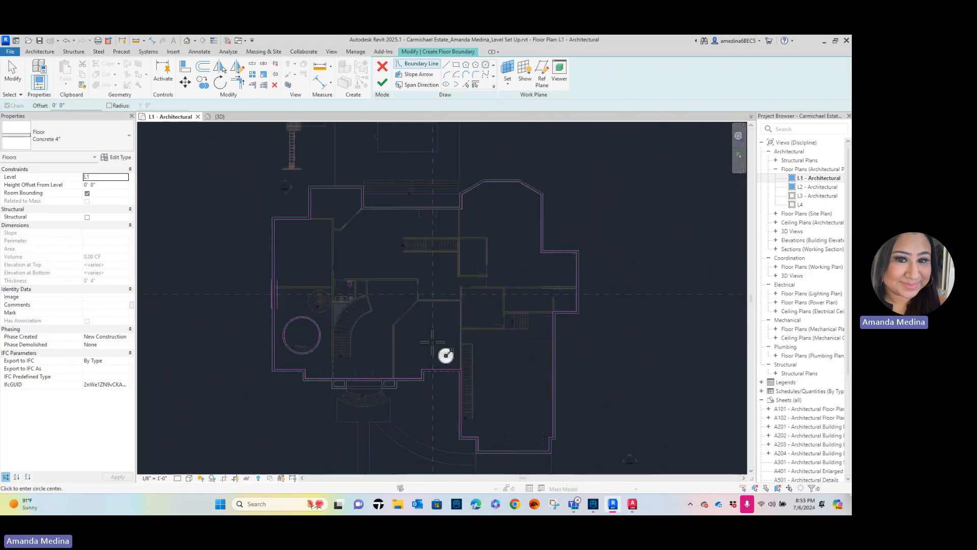
pyautogui.click(386, 85)
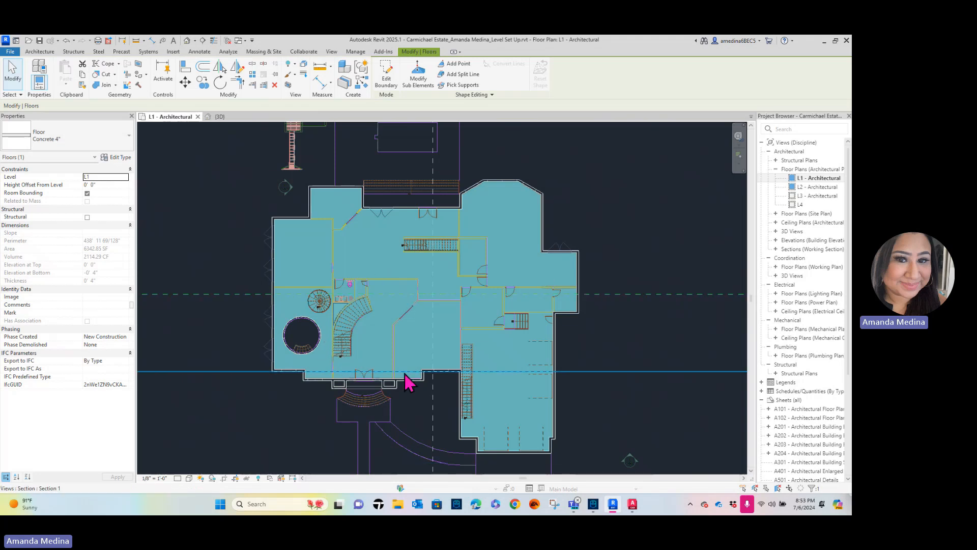
pyautogui.click(651, 213)
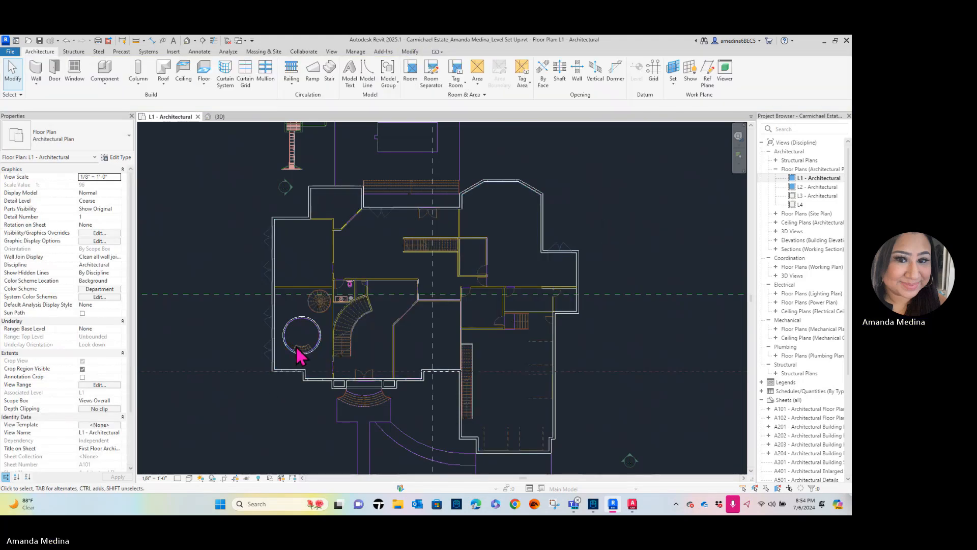
# Create a separate circular Concrete 4" floor on L1 inside the round wall, centered on it with a radius of about 6'
pyautogui.scroll(3, 308, 371)
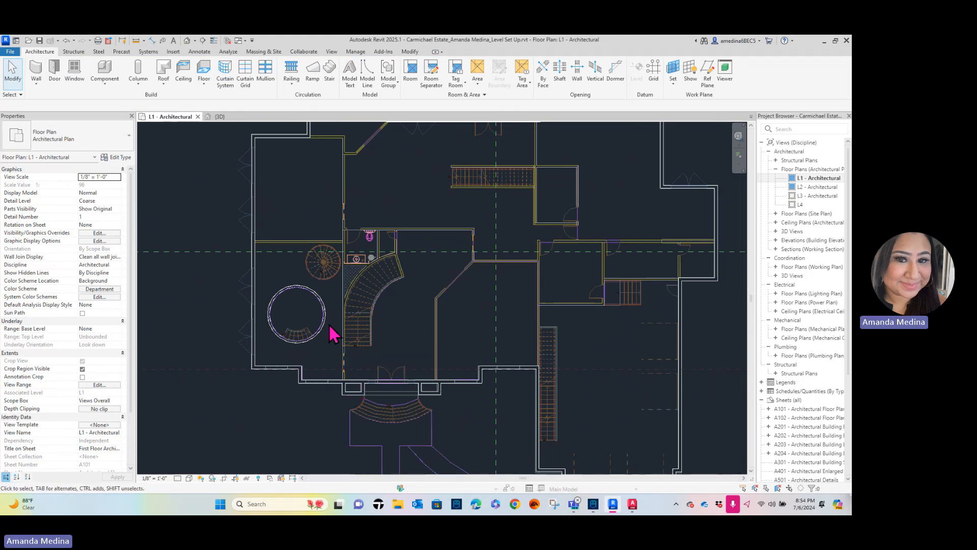
pyautogui.scroll(2, 308, 321)
pyautogui.scroll(1, 305, 323)
pyautogui.moveTo(304, 325); pyautogui.dragTo(393, 321, button='middle')
pyautogui.scroll(1, 392, 321)
pyautogui.scroll(4, 390, 321)
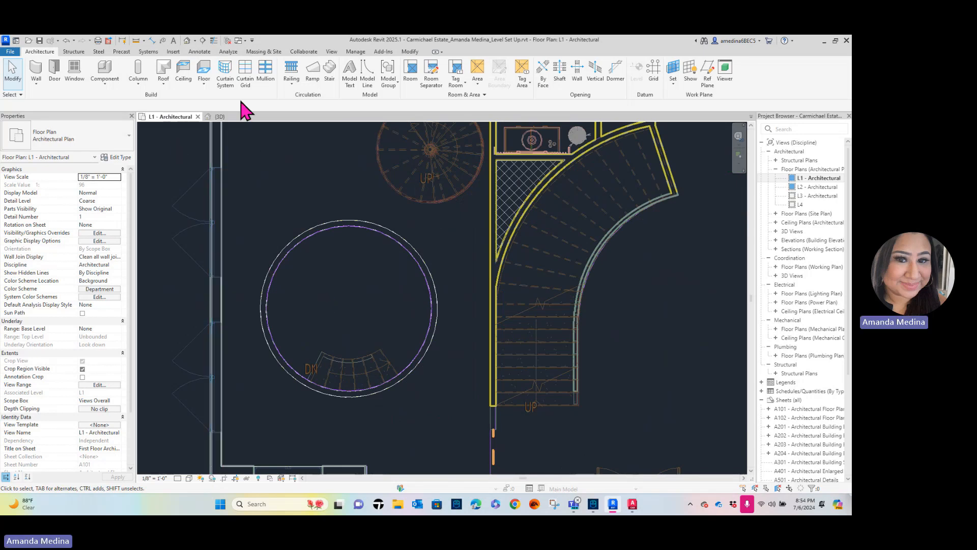
pyautogui.click(203, 71)
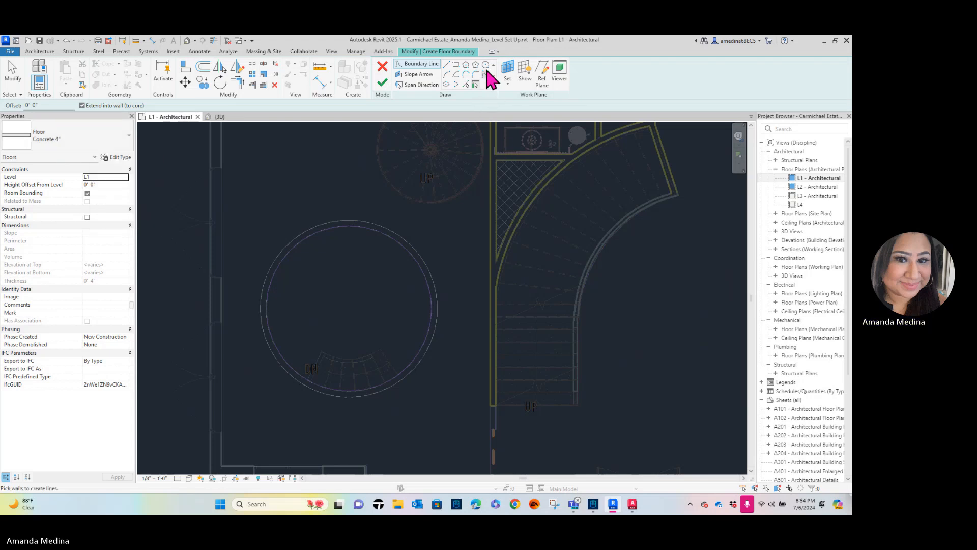
pyautogui.click(486, 66)
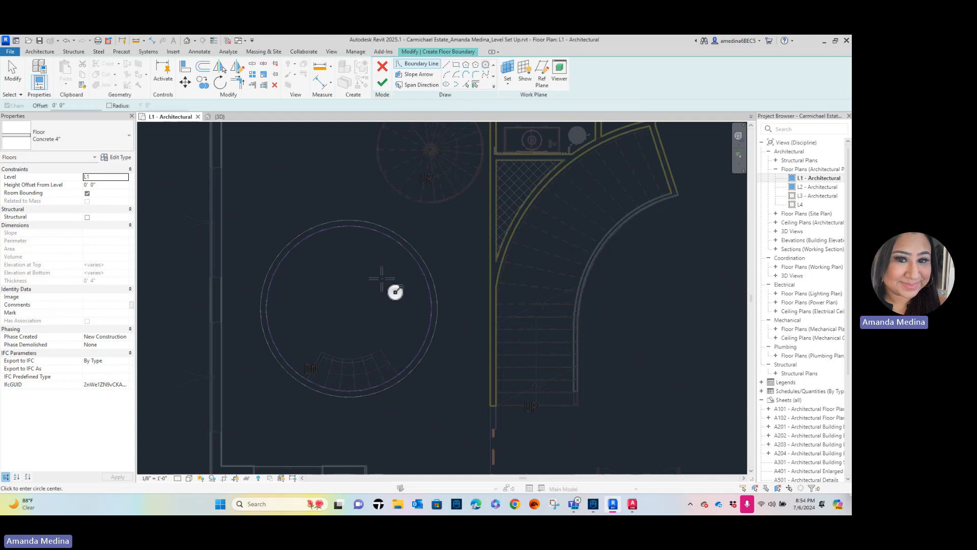
pyautogui.click(349, 309)
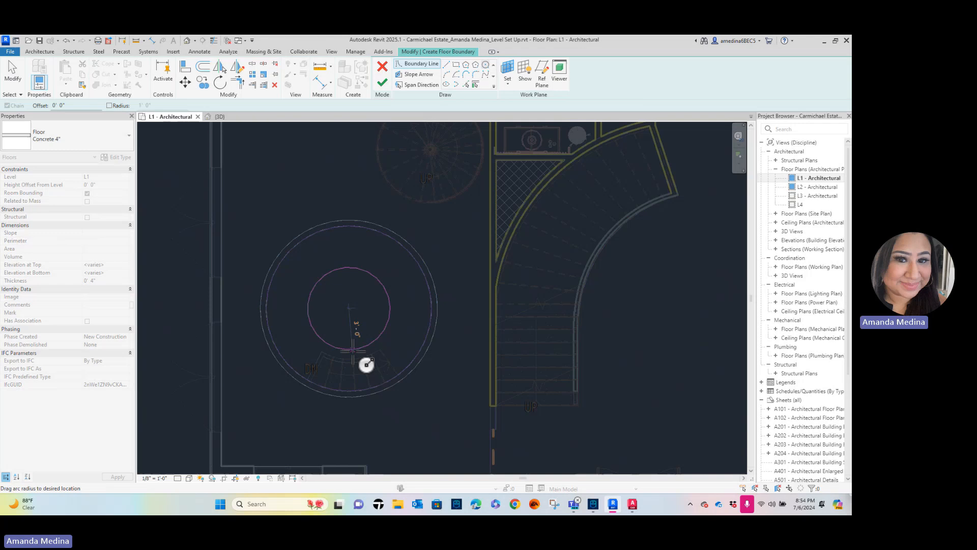
pyautogui.click(363, 405)
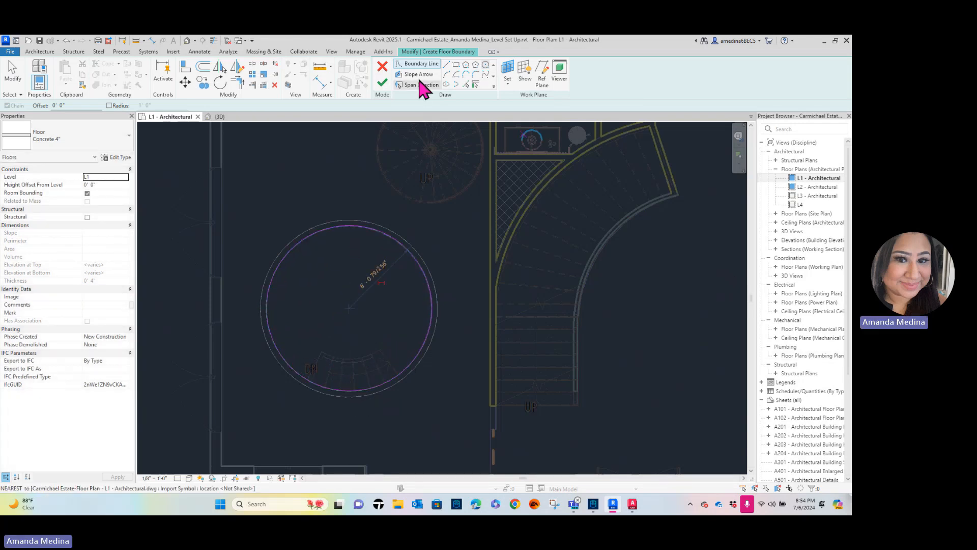
pyautogui.click(382, 87)
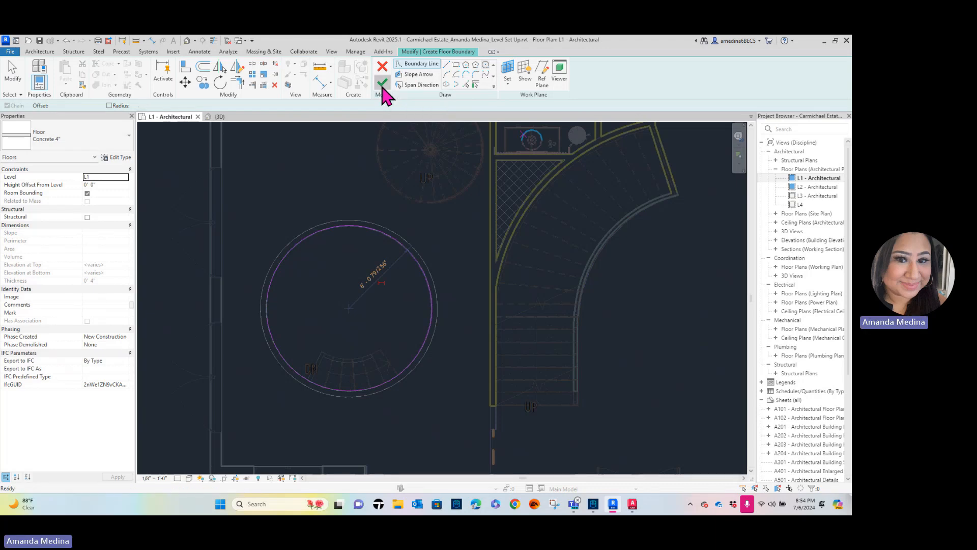
pyautogui.click(443, 246)
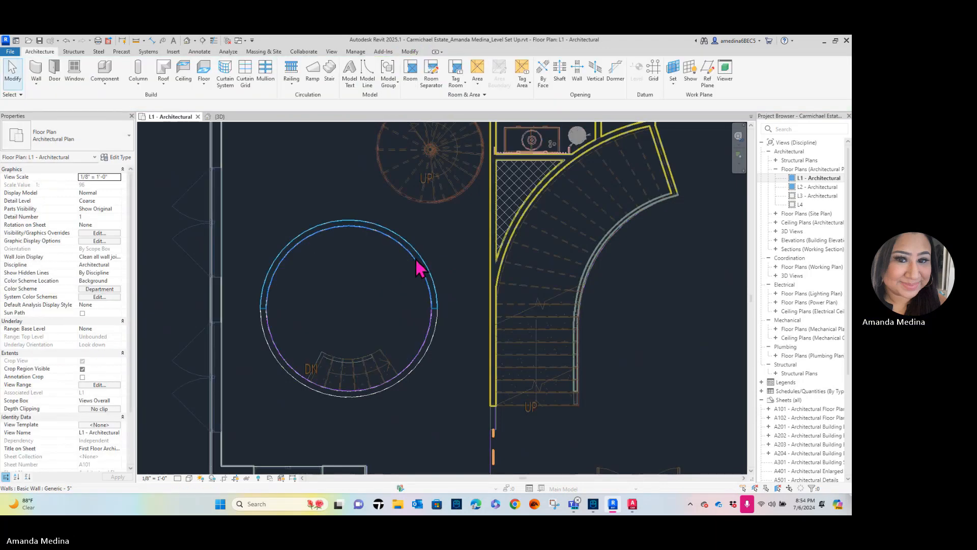
# Override the surface foreground pattern of the circular floor inside the round wall with Wood 3, for this element in this view
pyautogui.click(360, 227)
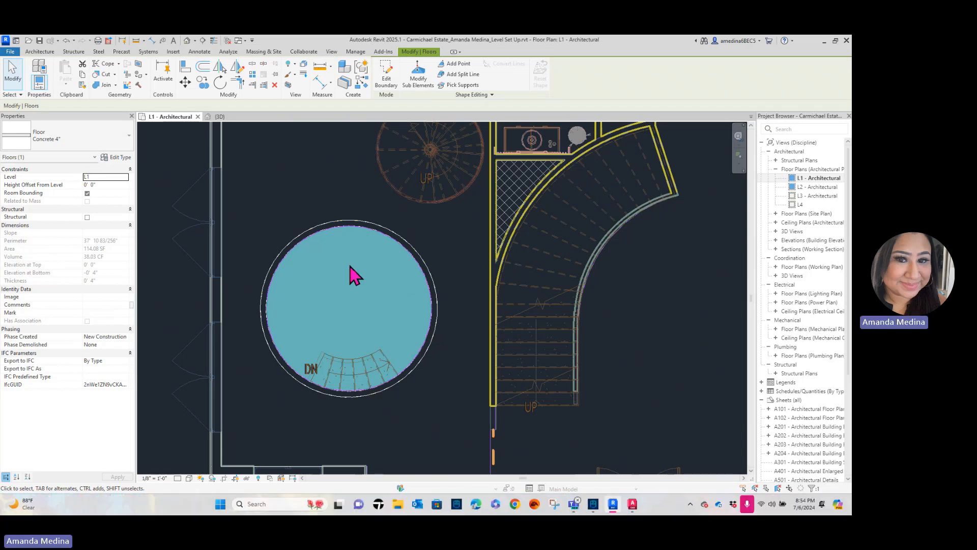
pyautogui.press('Escape')
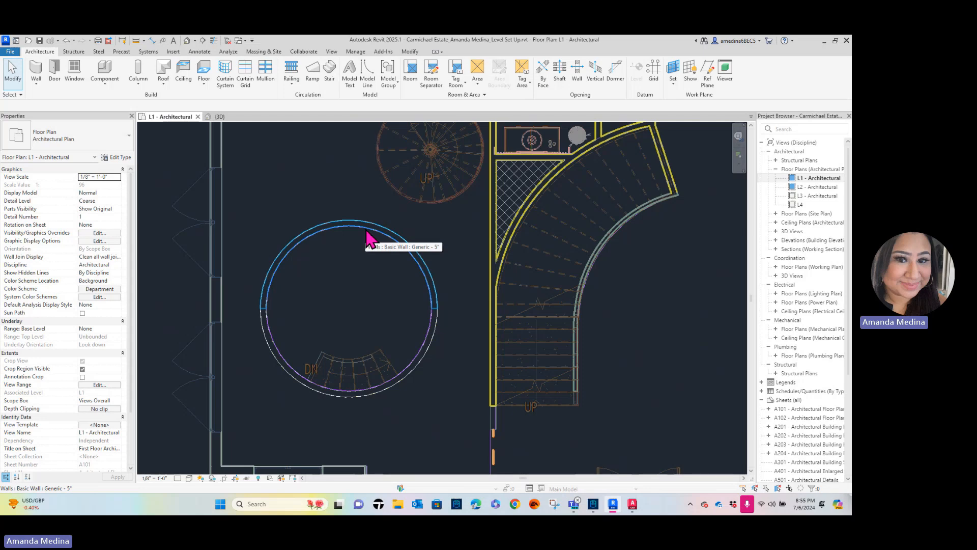
pyautogui.press('Tab')
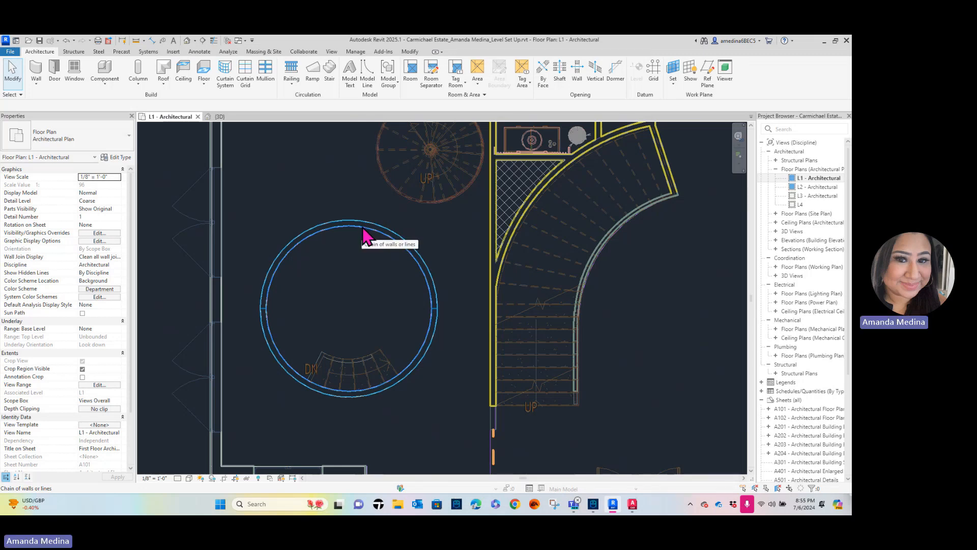
pyautogui.press('Tab')
pyautogui.click(366, 236)
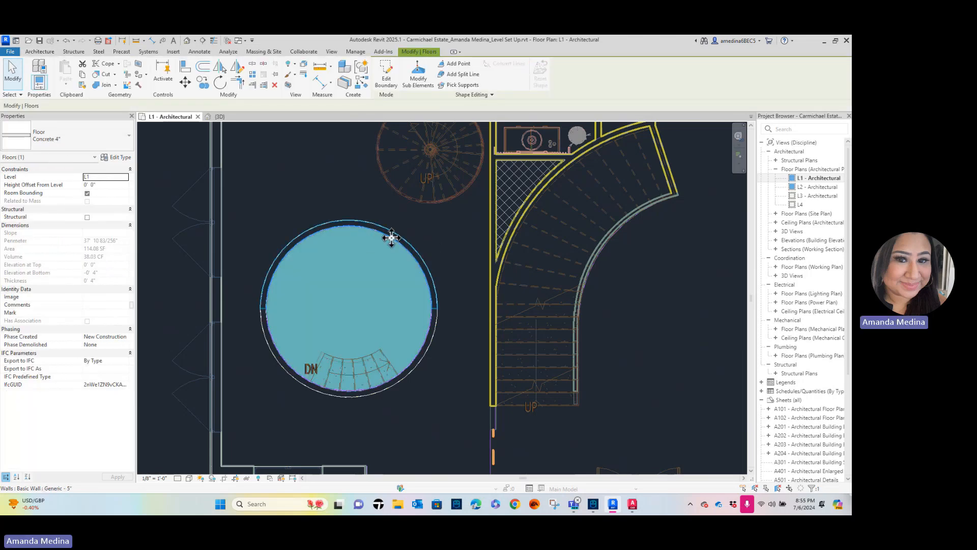
pyautogui.rightClick(355, 270)
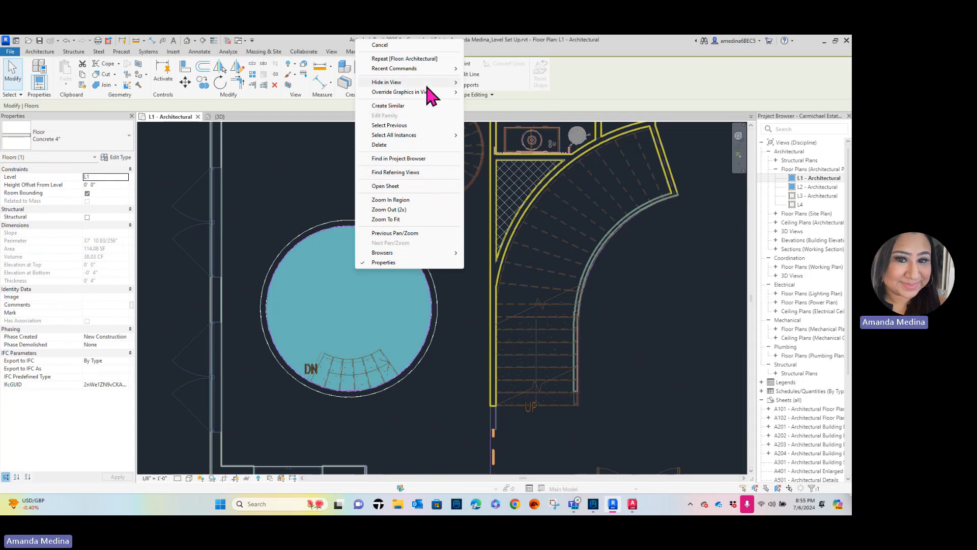
pyautogui.moveTo(426, 94)
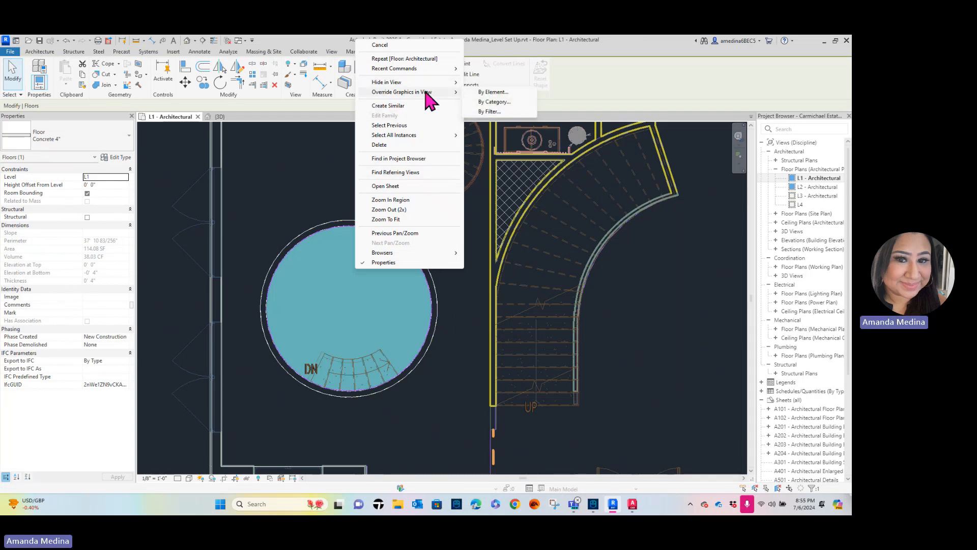
pyautogui.click(481, 94)
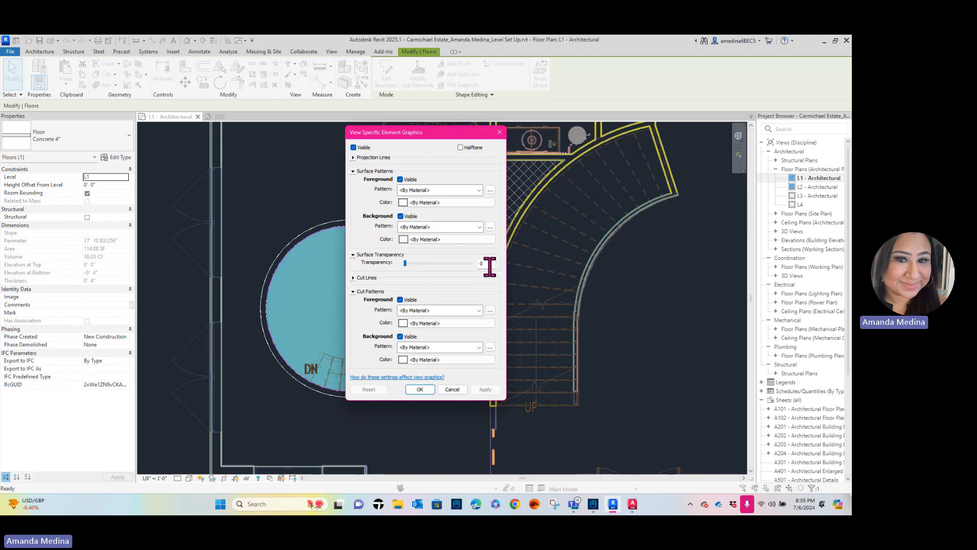
pyautogui.click(479, 190)
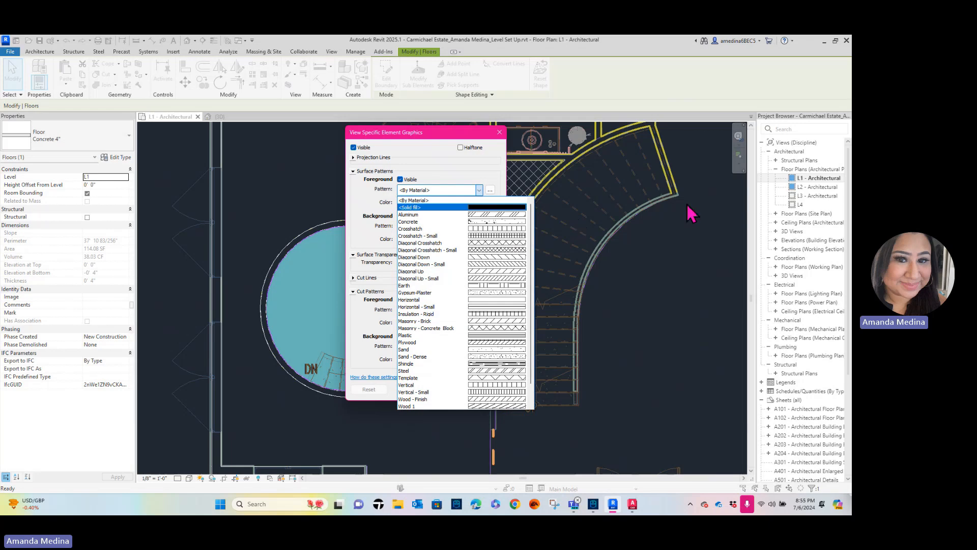
pyautogui.scroll(-1, 509, 400)
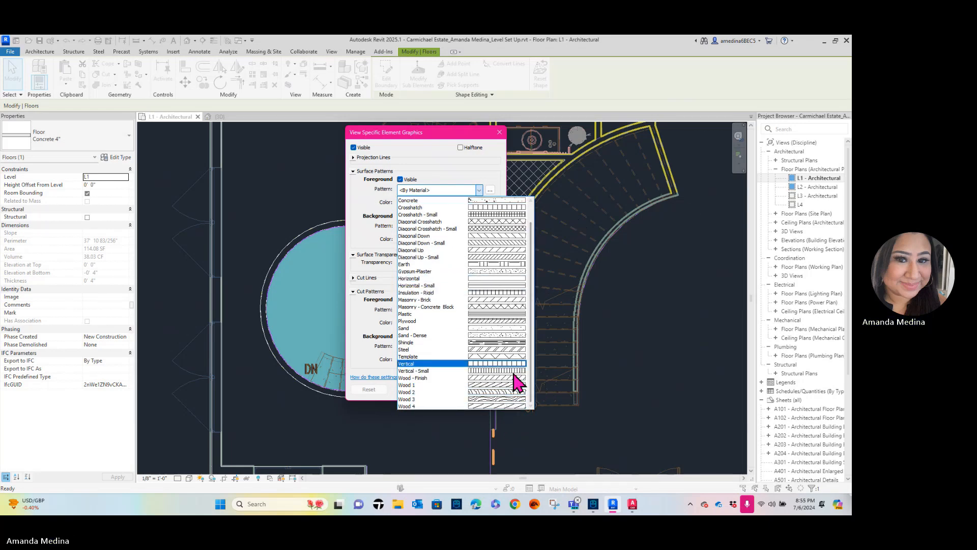
pyautogui.click(507, 400)
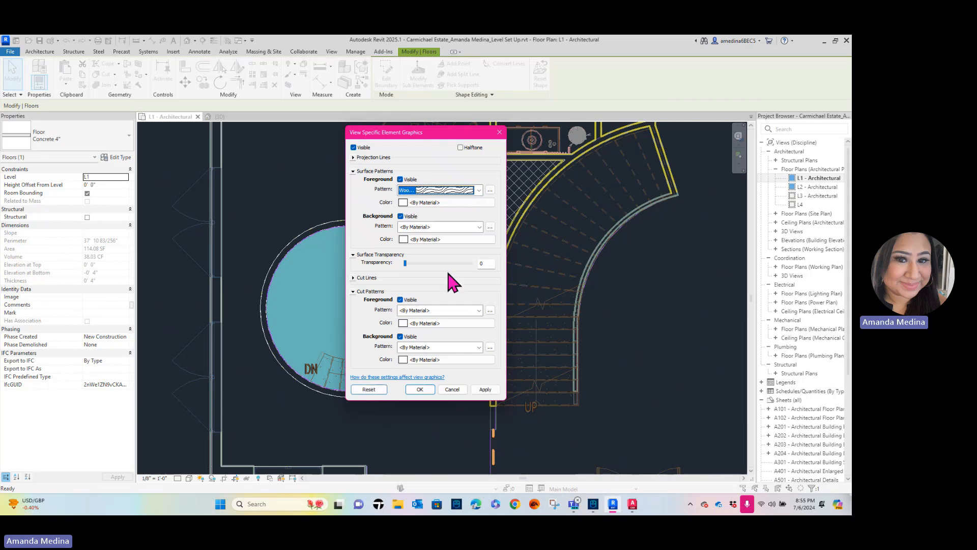
# Set the circular floor's surface background pattern to Wood 3 and apply the graphics override
pyautogui.click(465, 227)
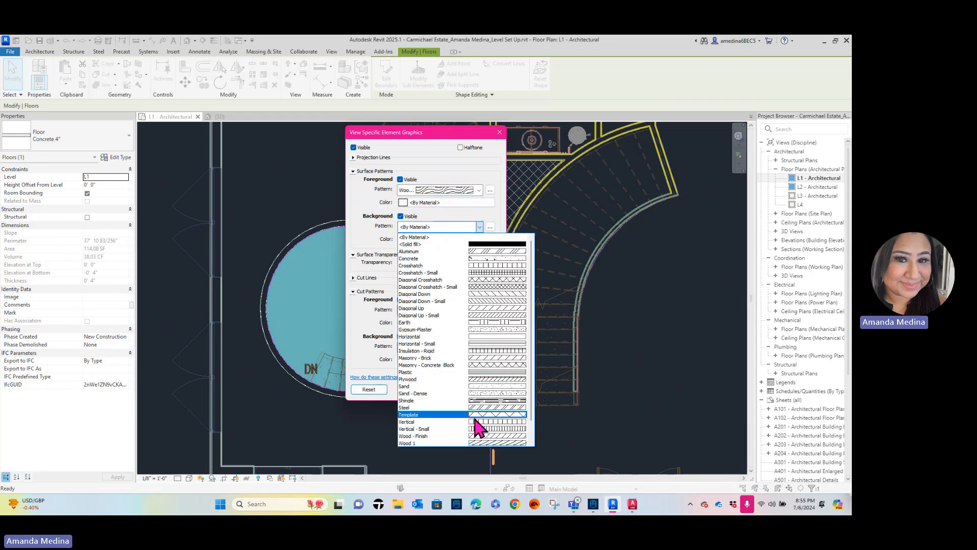
pyautogui.scroll(-3, 475, 414)
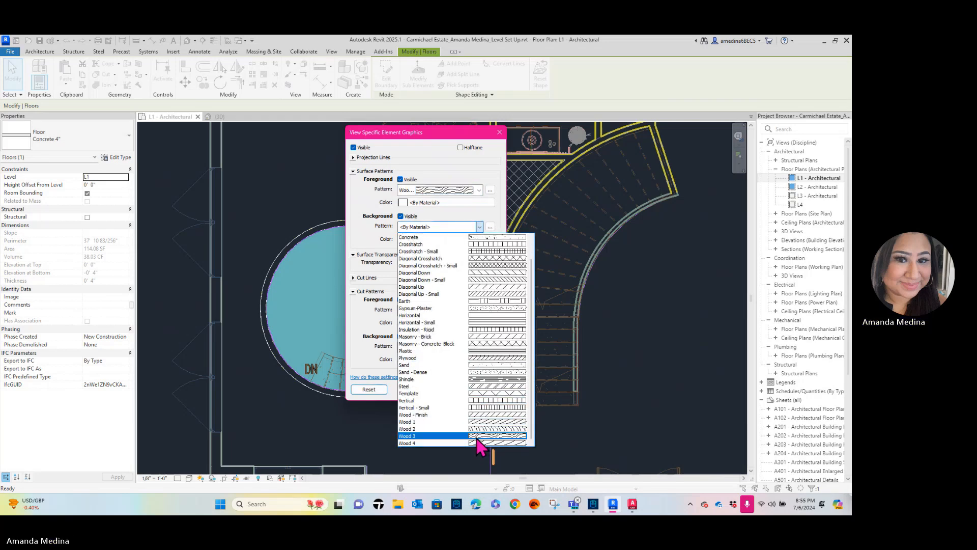
pyautogui.click(476, 435)
pyautogui.click(485, 392)
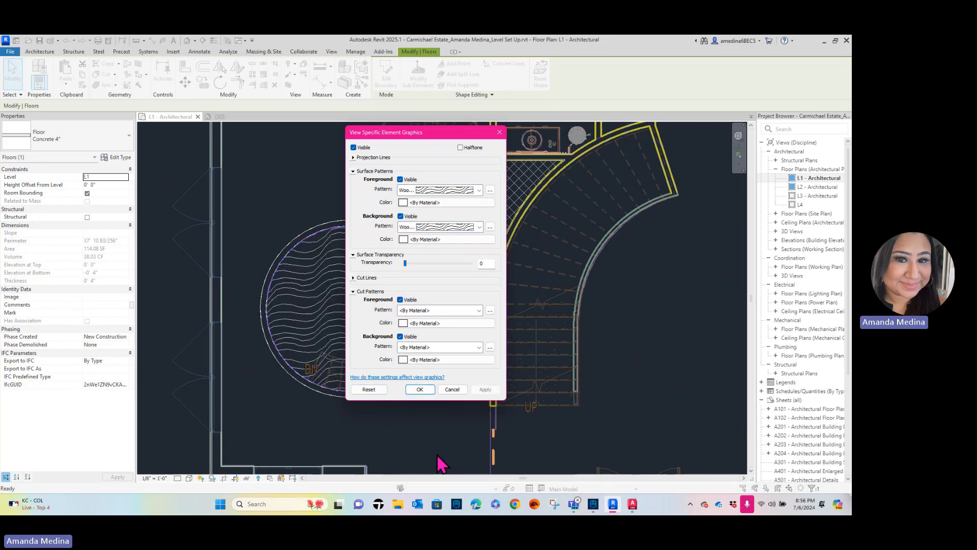
pyautogui.click(417, 389)
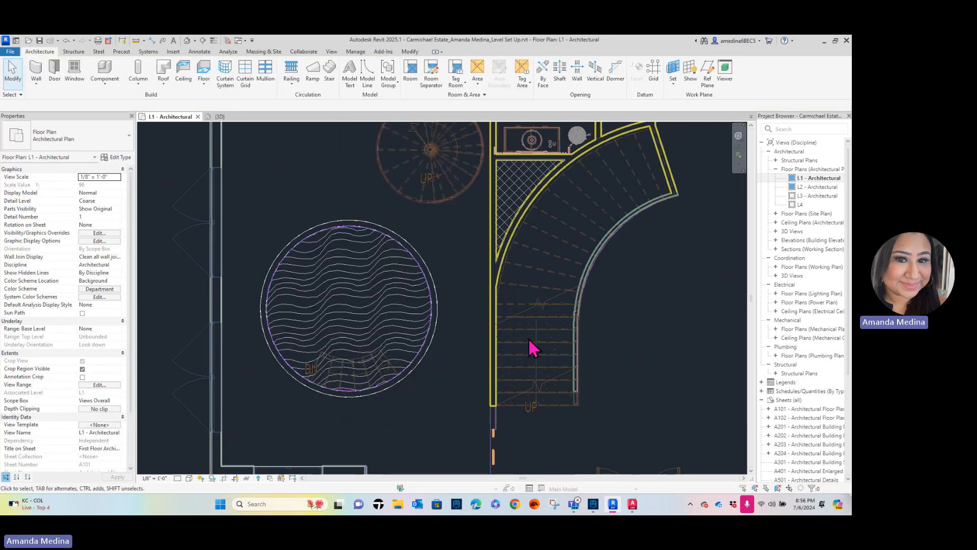
# Override the main floor's surface foreground pattern with Concrete, for this element in the L1 plan
pyautogui.scroll(-2, 540, 321)
pyautogui.moveTo(626, 356); pyautogui.dragTo(545, 386, button='middle')
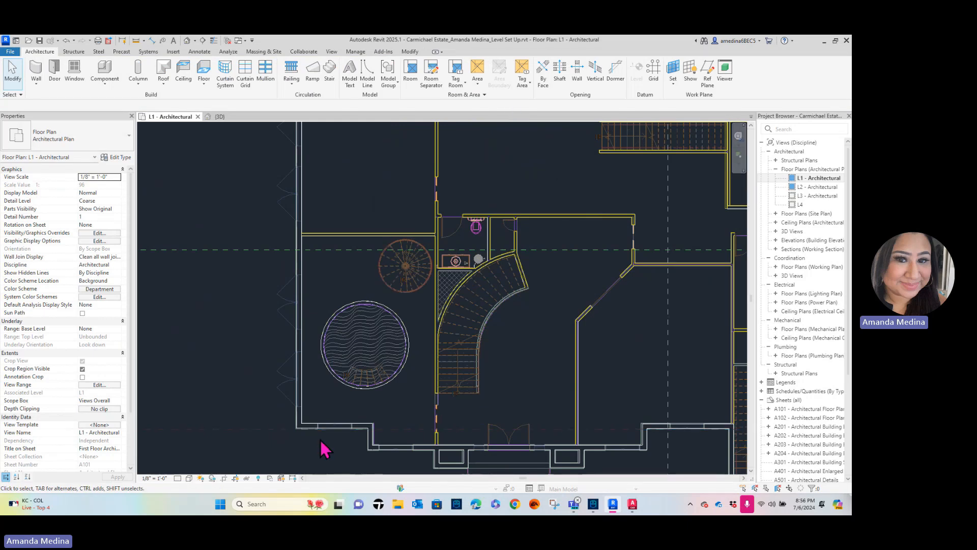
pyautogui.scroll(2, 311, 427)
pyautogui.scroll(1, 310, 425)
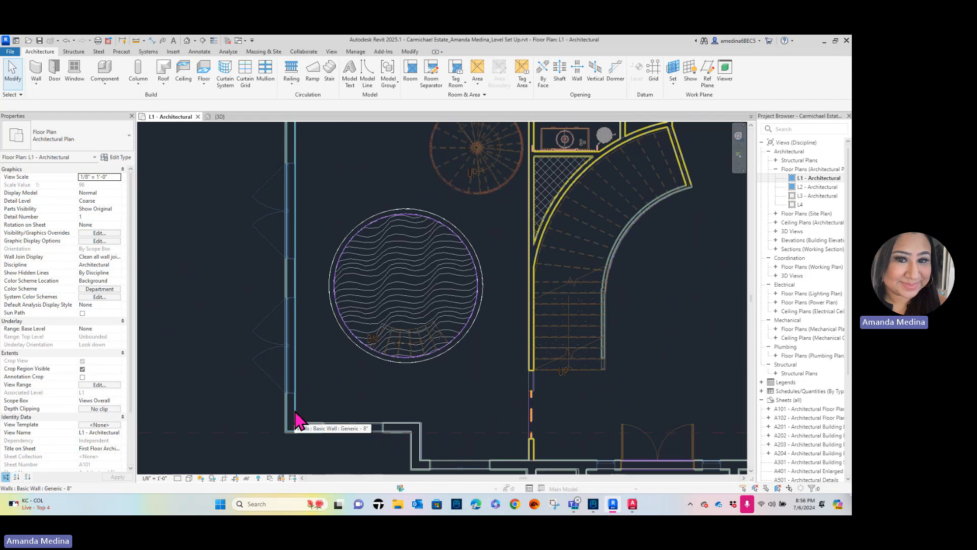
pyautogui.press('Tab')
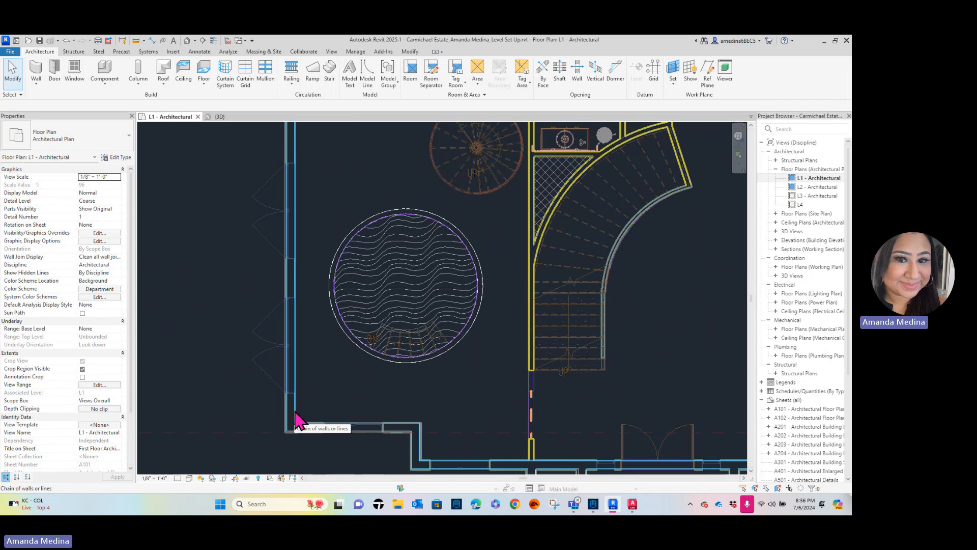
pyautogui.press('Tab')
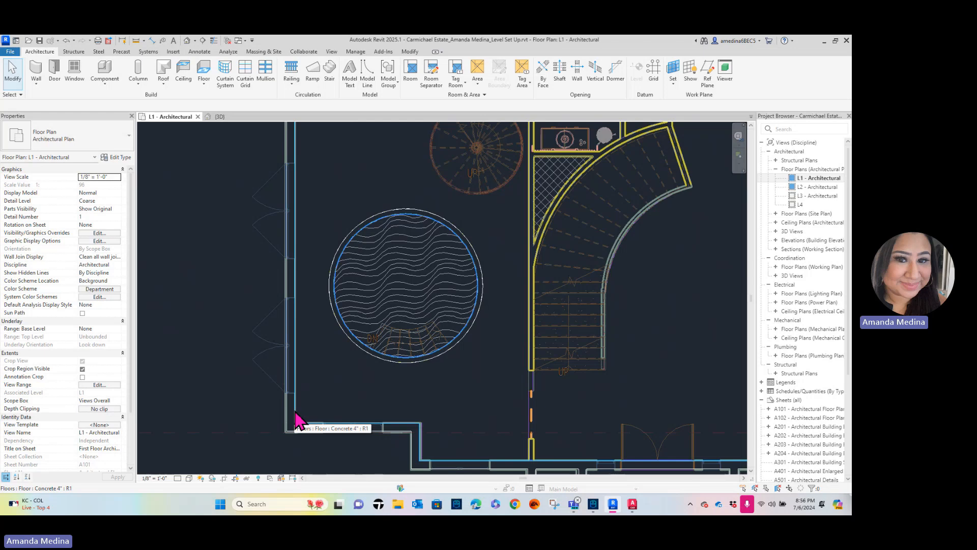
pyautogui.click(296, 413)
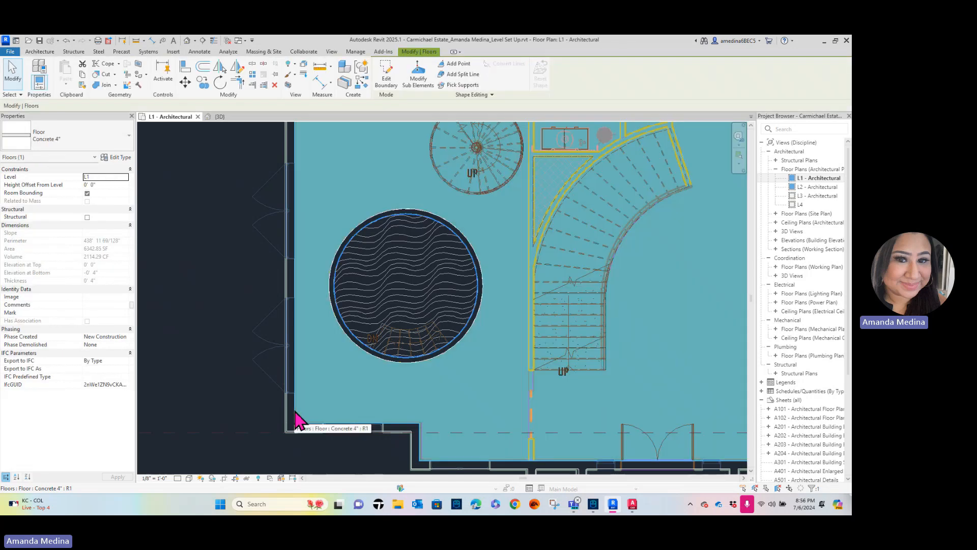
pyautogui.rightClick(295, 413)
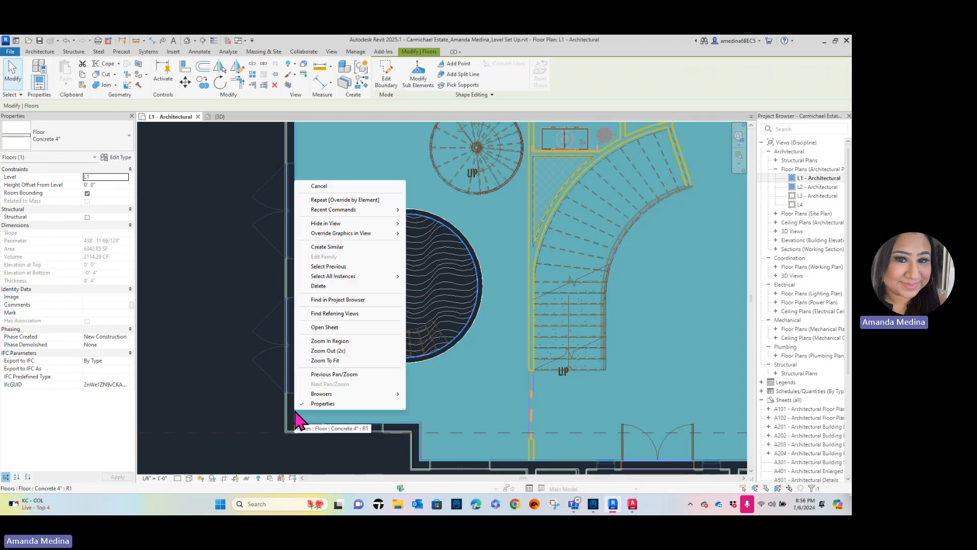
pyautogui.moveTo(354, 232)
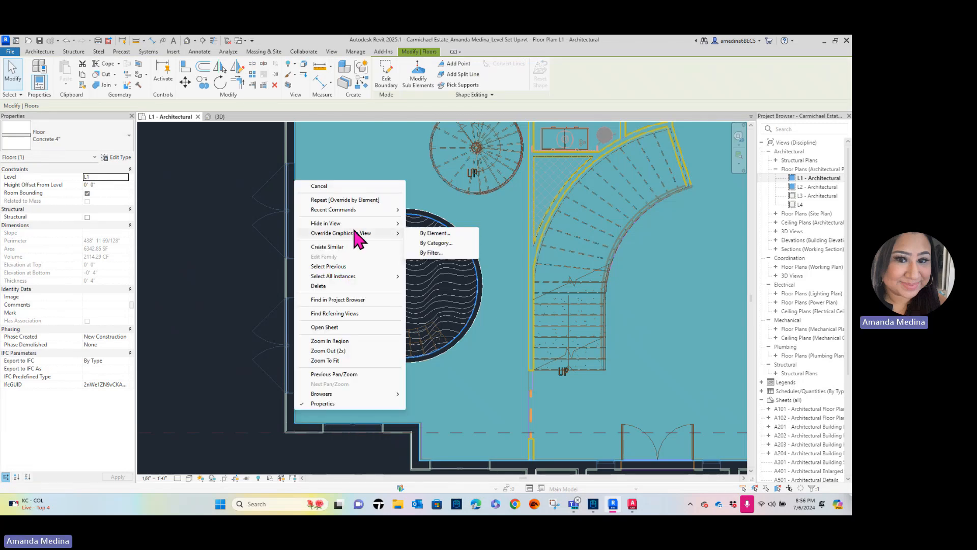
pyautogui.click(417, 233)
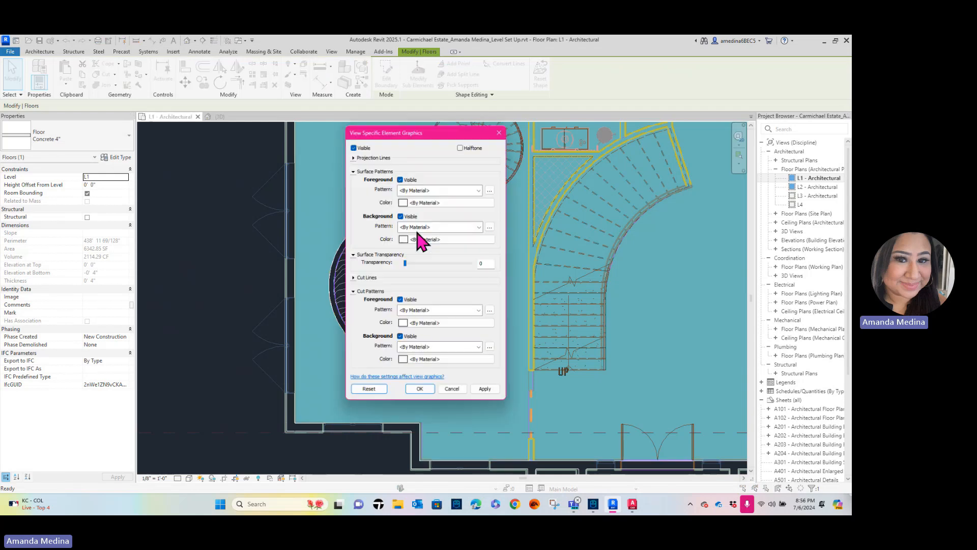
pyautogui.click(434, 191)
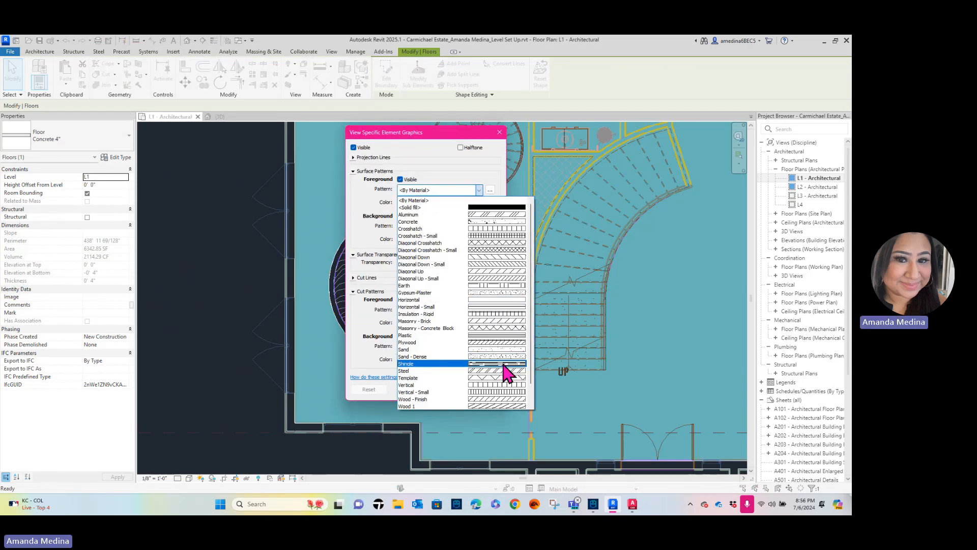
pyautogui.click(511, 222)
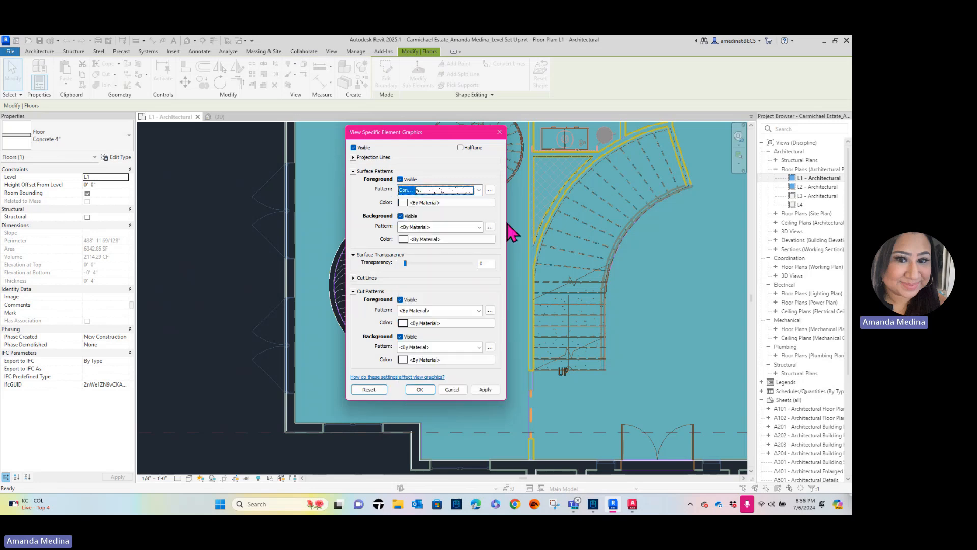
# Set the main floor's surface background pattern to Concrete, apply the graphics override and deselect the floor
pyautogui.click(453, 227)
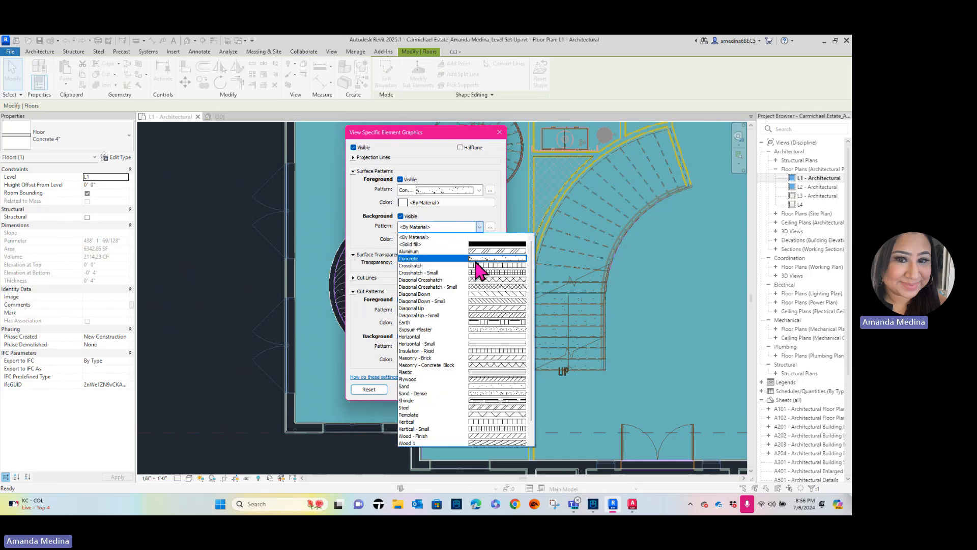
pyautogui.click(476, 259)
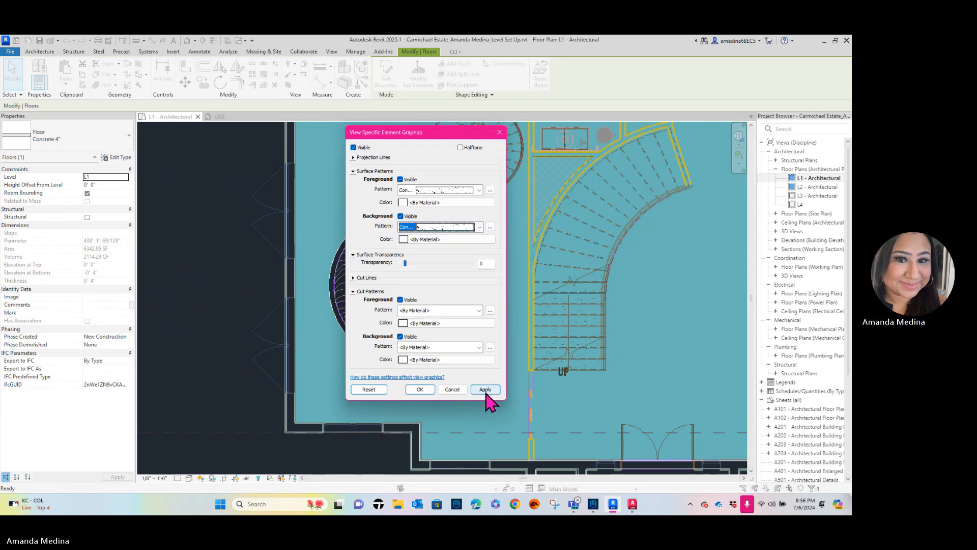
pyautogui.click(482, 392)
pyautogui.click(424, 389)
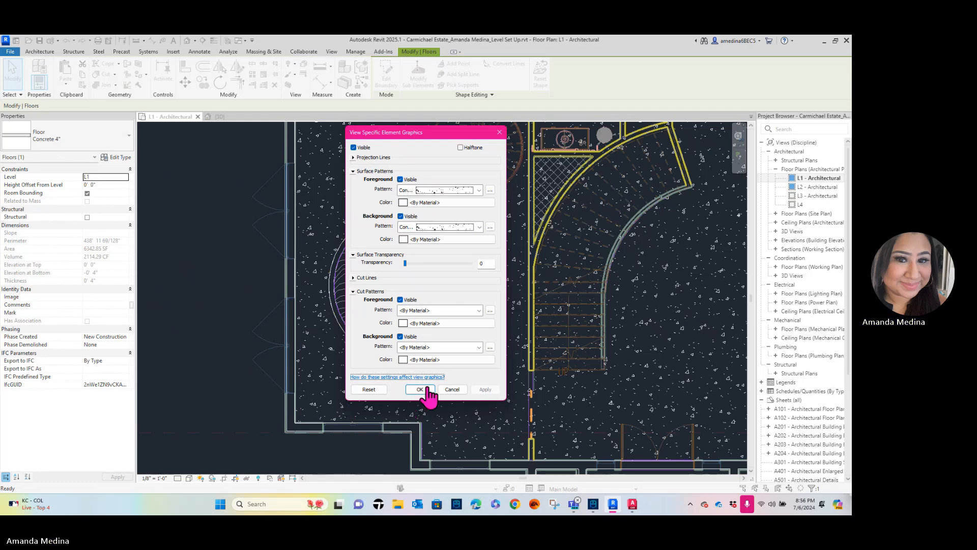
pyautogui.click(203, 413)
# Bring the whole first-floor plan into view and save the project
pyautogui.scroll(-3, 204, 413)
pyautogui.moveTo(469, 358); pyautogui.dragTo(432, 310, button='middle')
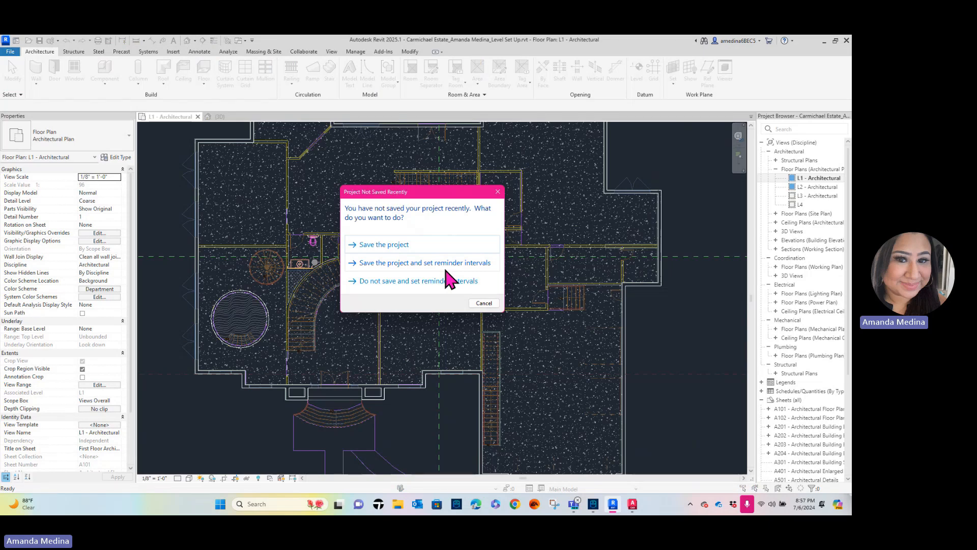
pyautogui.click(399, 245)
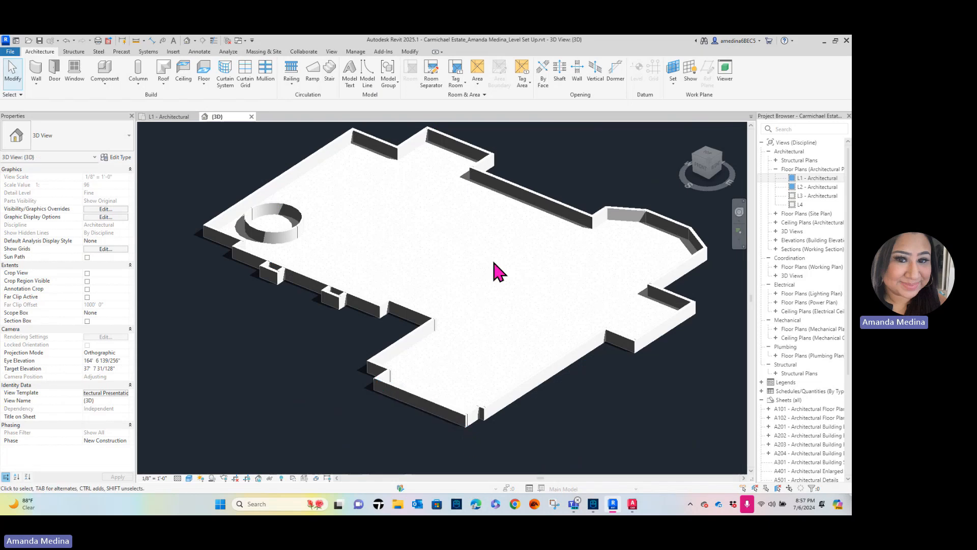
# Inspect the round wall and both floors in the 3D view, selecting the circular floor and the main floor in turn
pyautogui.scroll(-2, 492, 277)
pyautogui.moveTo(488, 286); pyautogui.dragTo(489, 307, button='middle')
pyautogui.scroll(5, 349, 277)
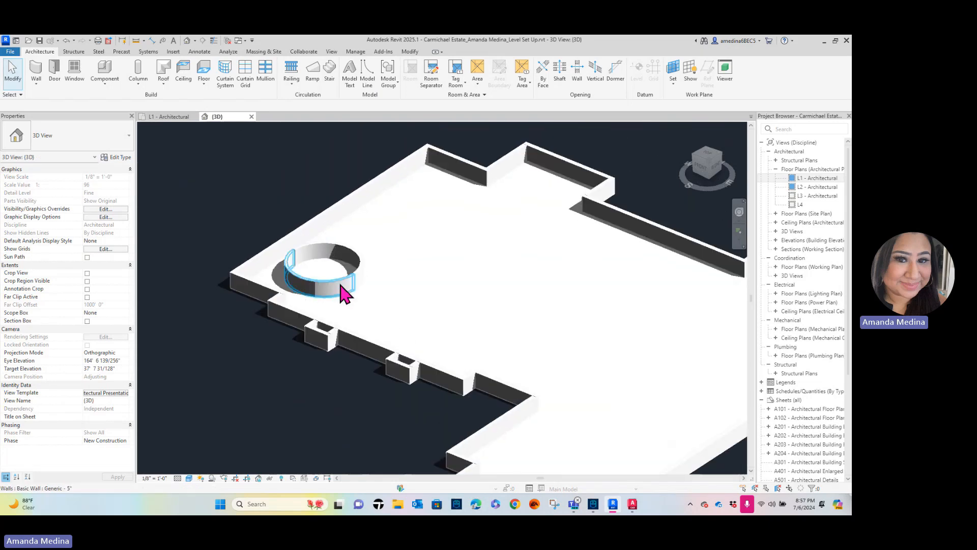
pyautogui.scroll(4, 328, 259)
pyautogui.moveTo(328, 260); pyautogui.dragTo(341, 338, button='middle')
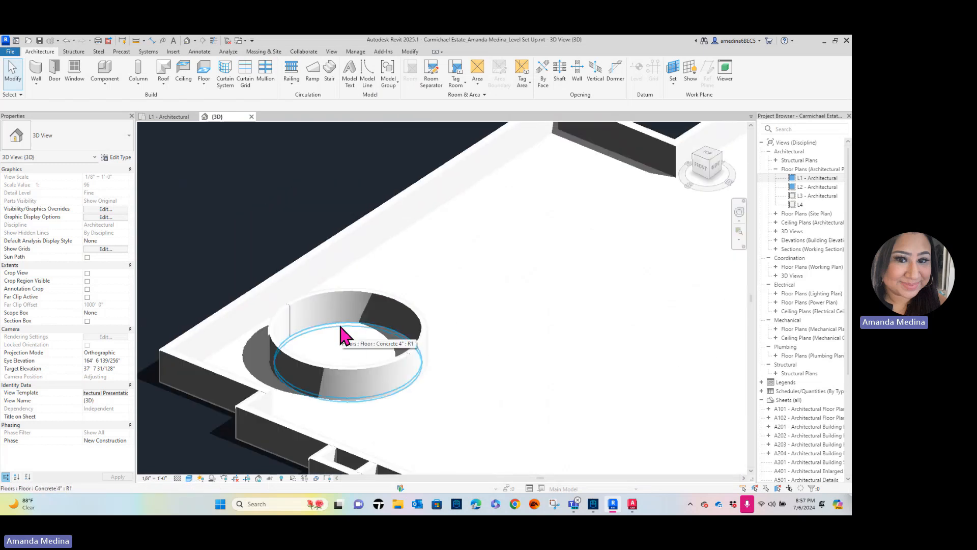
pyautogui.click(341, 335)
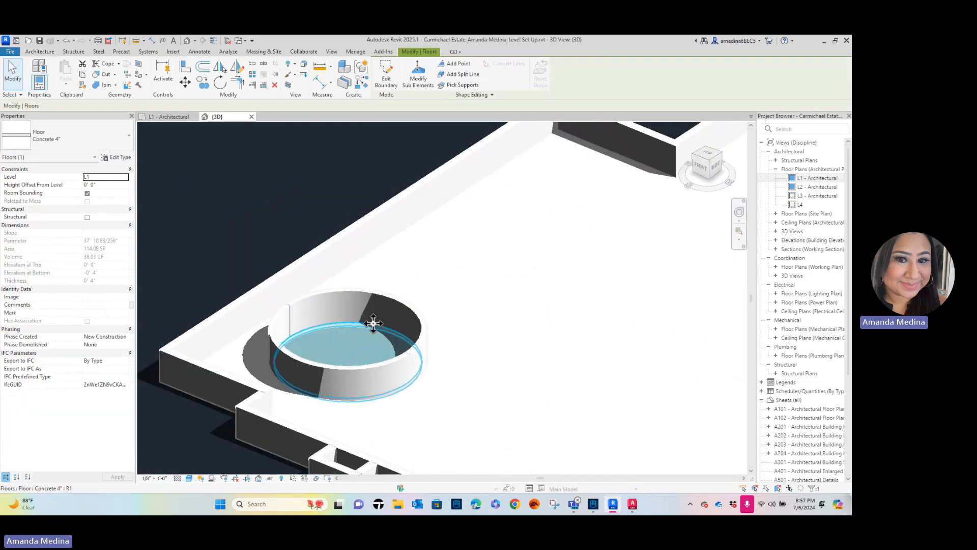
pyautogui.click(414, 234)
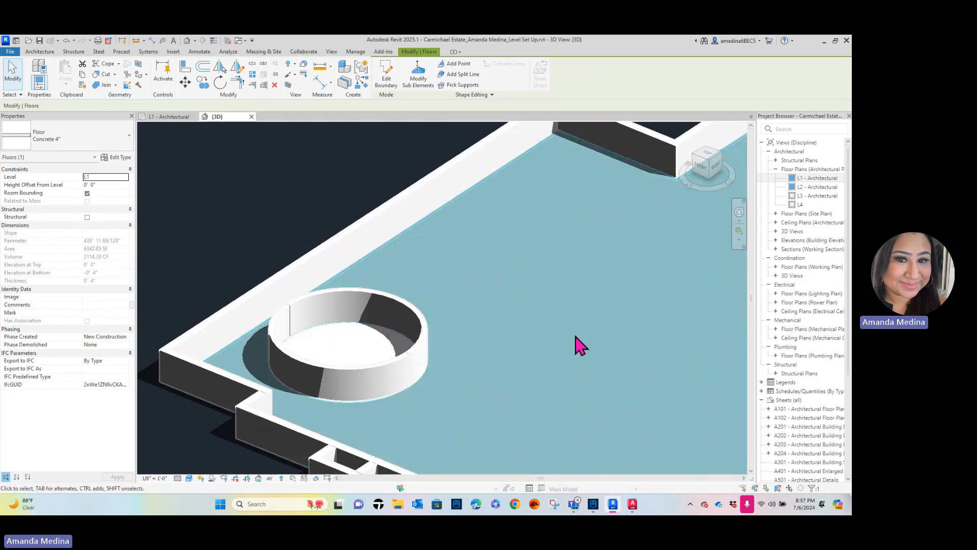
pyautogui.scroll(-4, 579, 343)
pyautogui.moveTo(578, 343); pyautogui.dragTo(460, 288, button='middle')
pyautogui.click(379, 404)
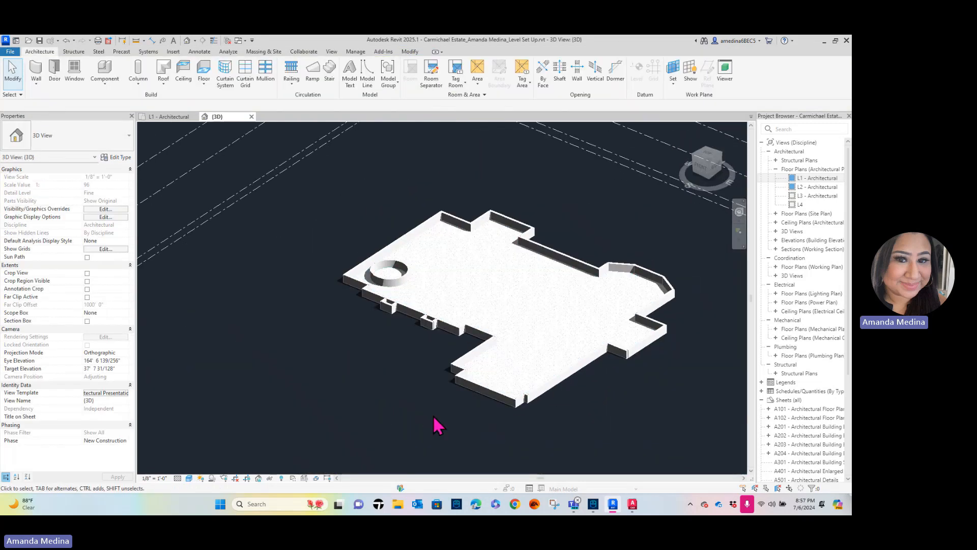
# Return to the L1 - Architectural plan and select the L2 - Architectural floor plan among the project's views
pyautogui.click(168, 117)
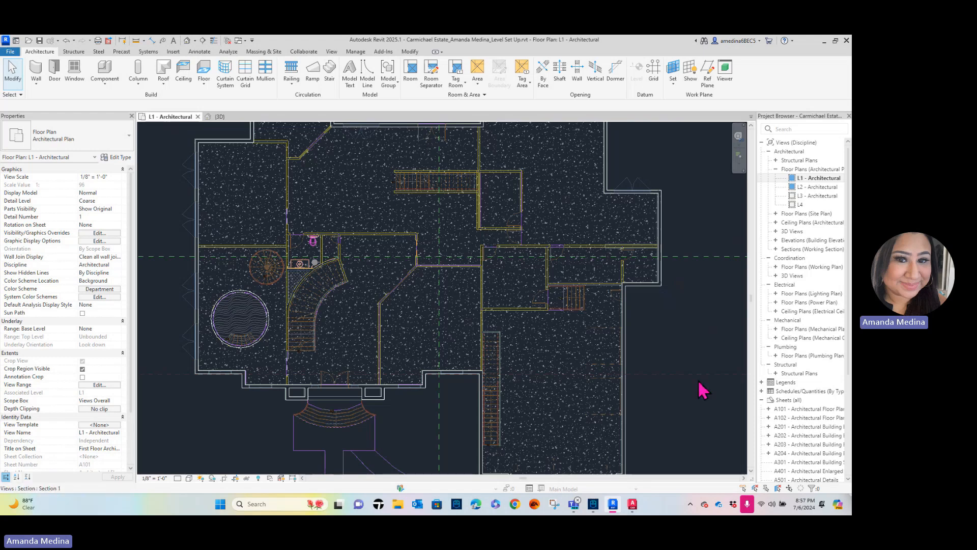
pyautogui.click(818, 188)
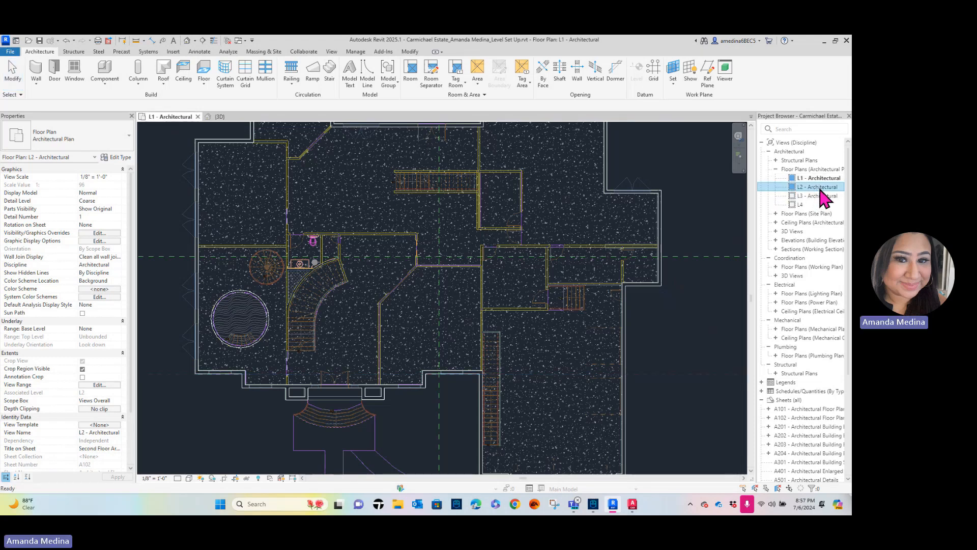
# Open the L2 - Architectural floor plan and close all other inactive views
pyautogui.doubleClick(818, 188)
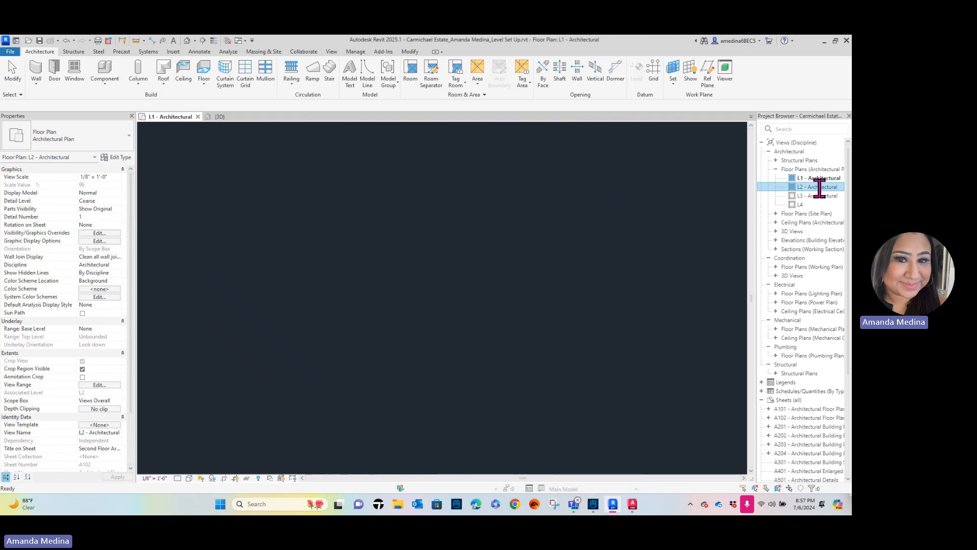
pyautogui.click(229, 41)
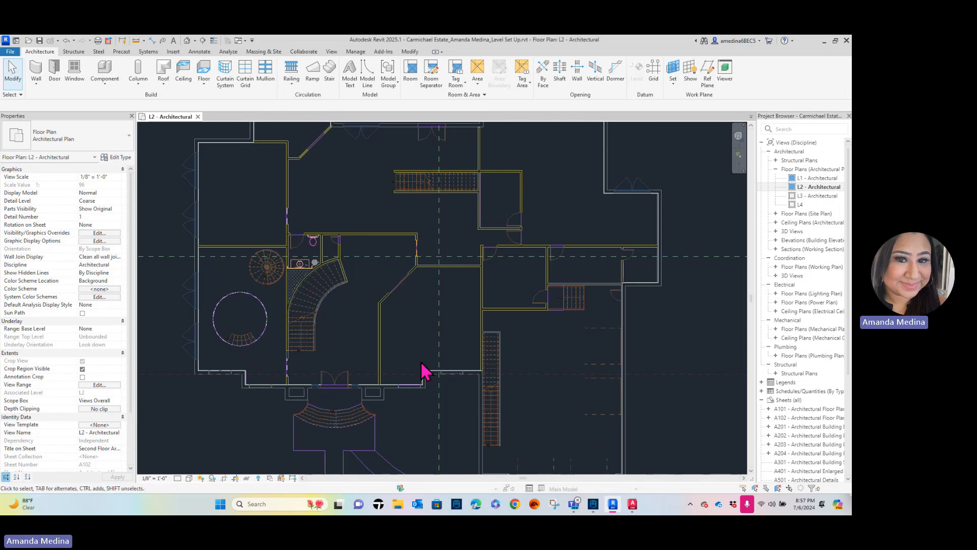
pyautogui.scroll(-2, 362, 389)
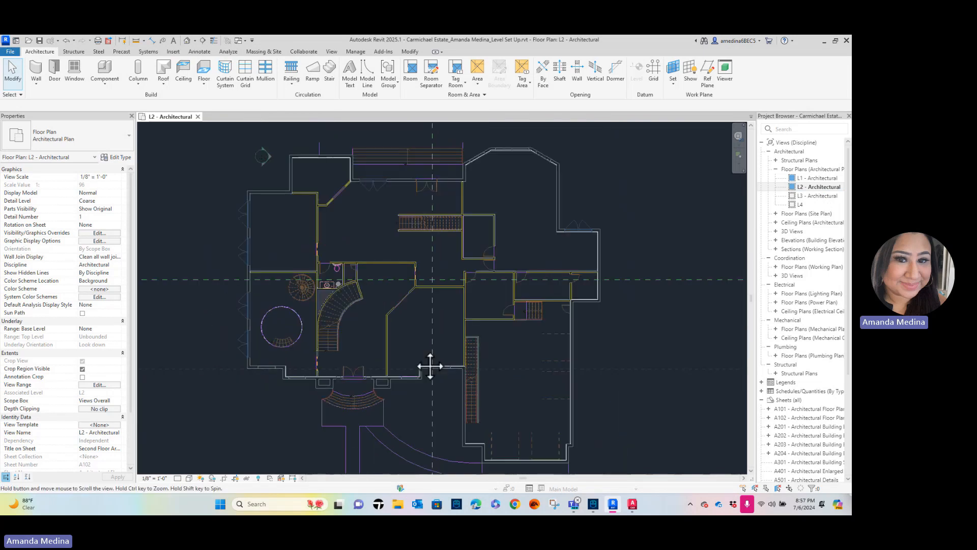
pyautogui.moveTo(432, 355); pyautogui.dragTo(425, 343, button='middle')
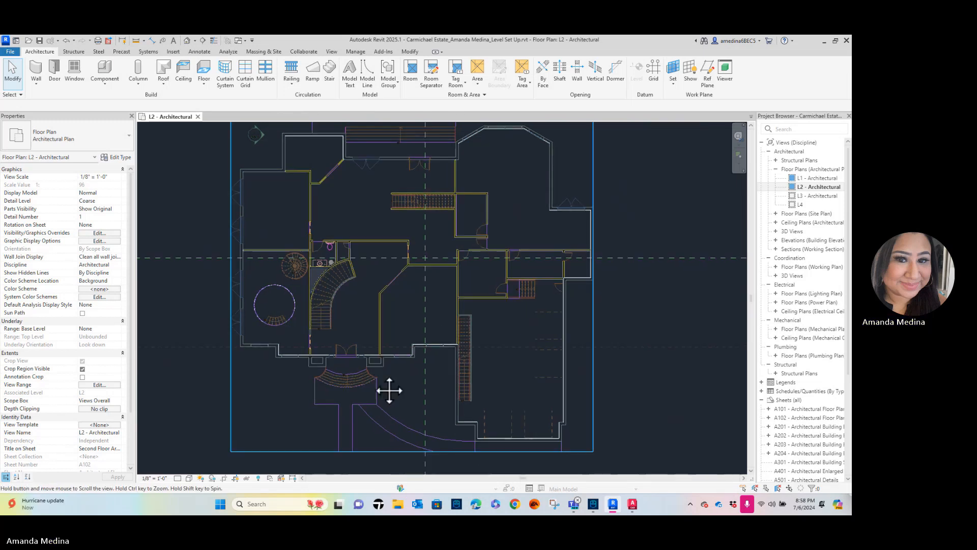
pyautogui.moveTo(388, 388); pyautogui.dragTo(381, 413, button='middle')
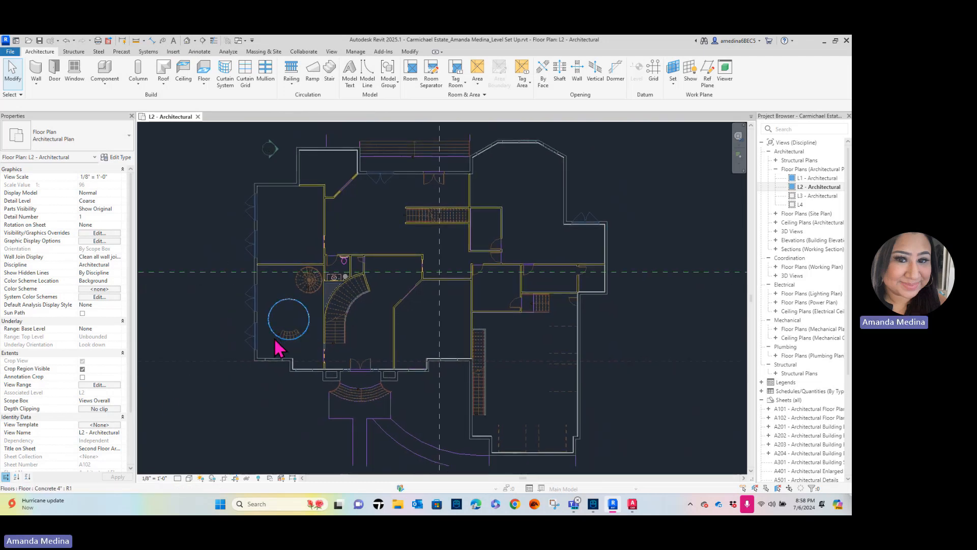
# Examine the exterior walls around the southwest corner of the L2 plan and check whether they belong to the imported drawing
pyautogui.scroll(2, 255, 365)
pyautogui.scroll(1, 255, 365)
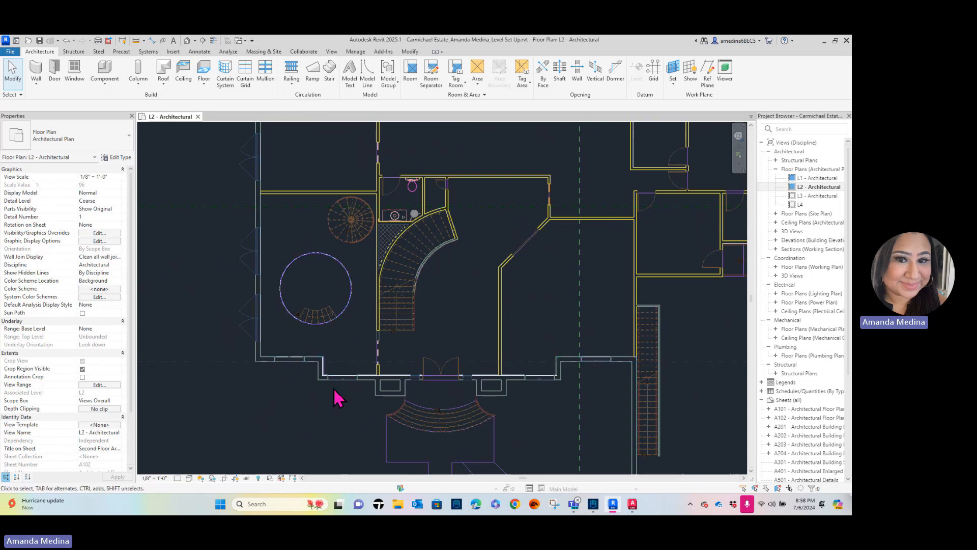
pyautogui.scroll(-3, 339, 400)
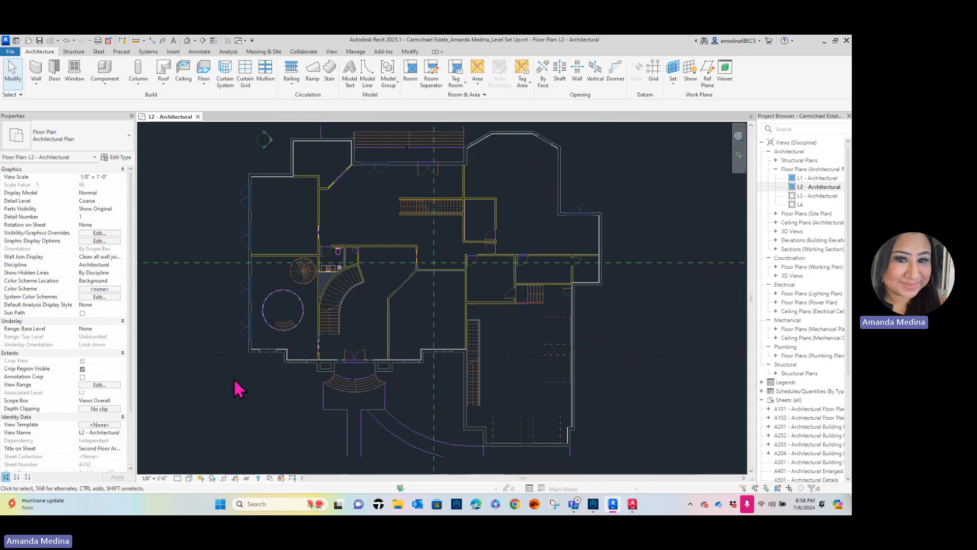
pyautogui.scroll(5, 251, 356)
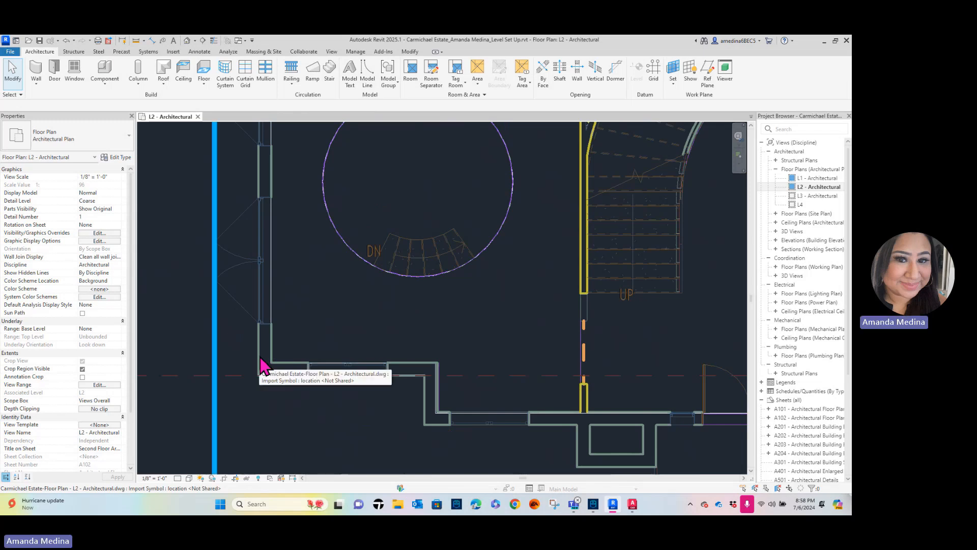
pyautogui.click(264, 366)
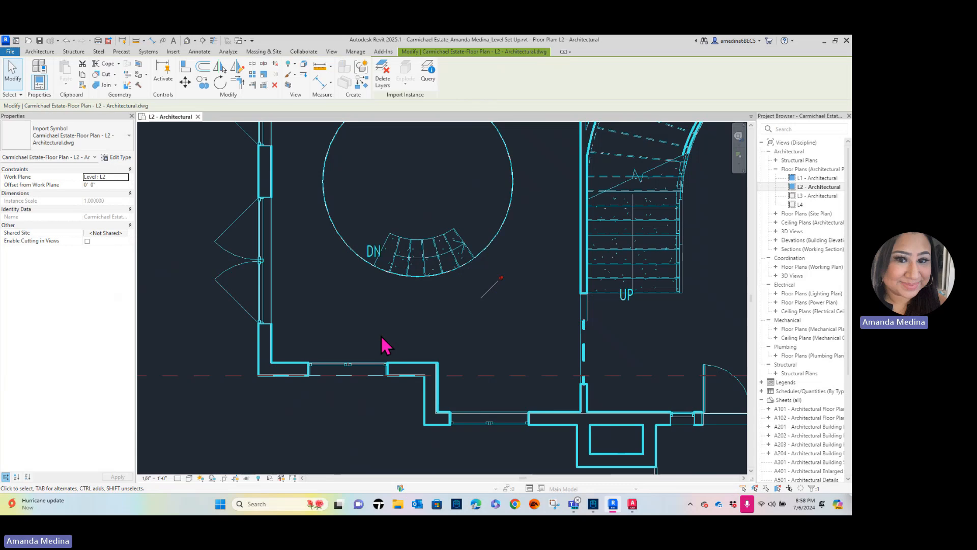
pyautogui.click(414, 338)
pyautogui.scroll(-4, 512, 331)
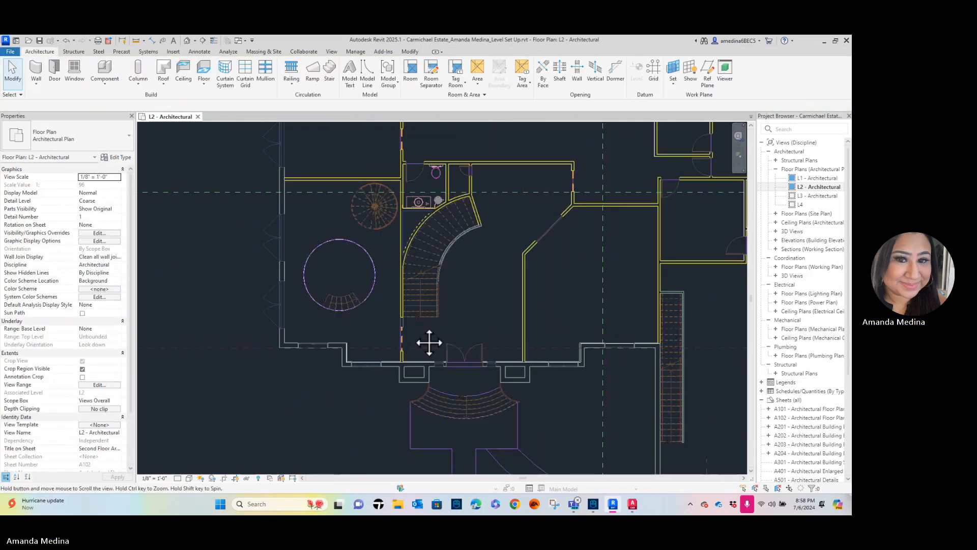
pyautogui.scroll(-5, 381, 407)
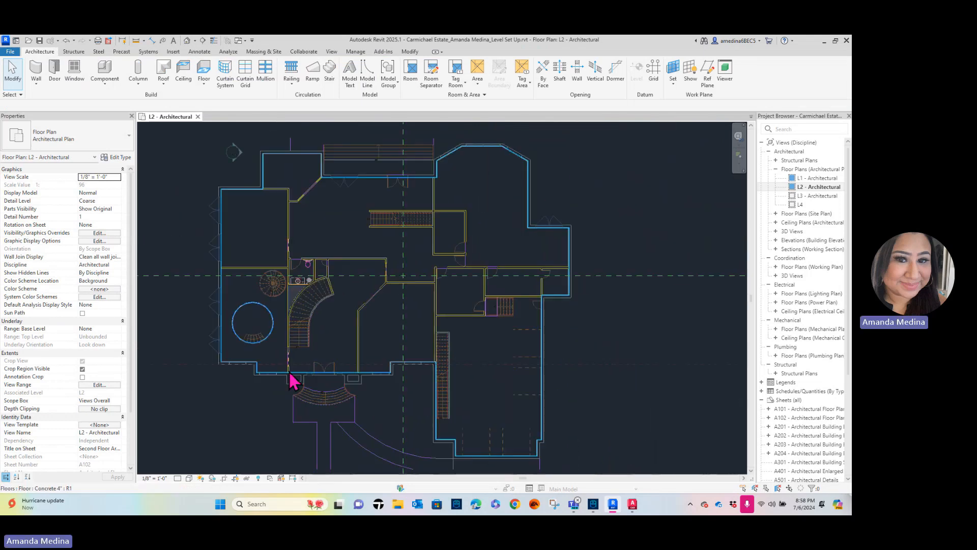
# Open the L1 - Architectural floor plan and the default 3D view, and inspect the exterior walls against the level lines
pyautogui.click(809, 179)
pyautogui.doubleClick(805, 179)
pyautogui.moveTo(225, 322); pyautogui.dragTo(270, 321, button='middle')
pyautogui.scroll(6, 277, 371)
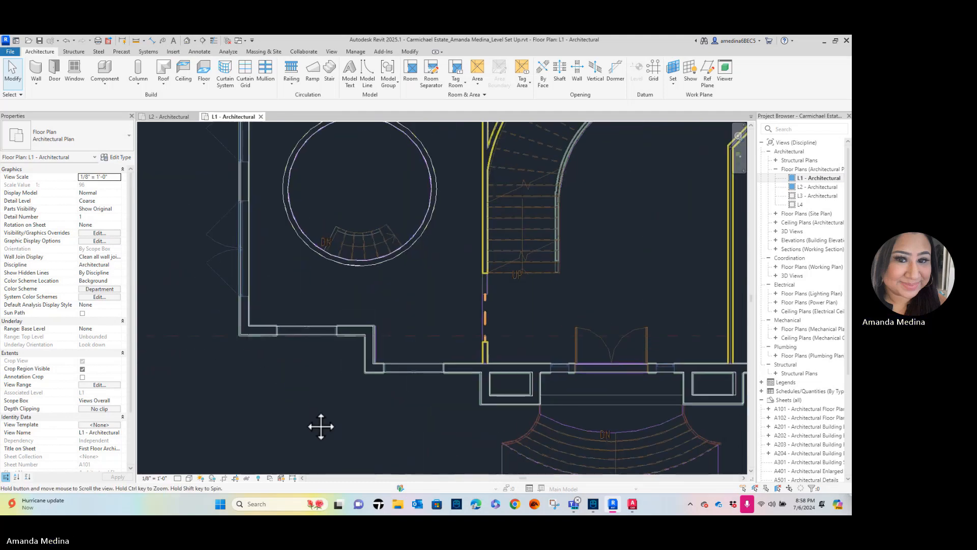
pyautogui.click(187, 40)
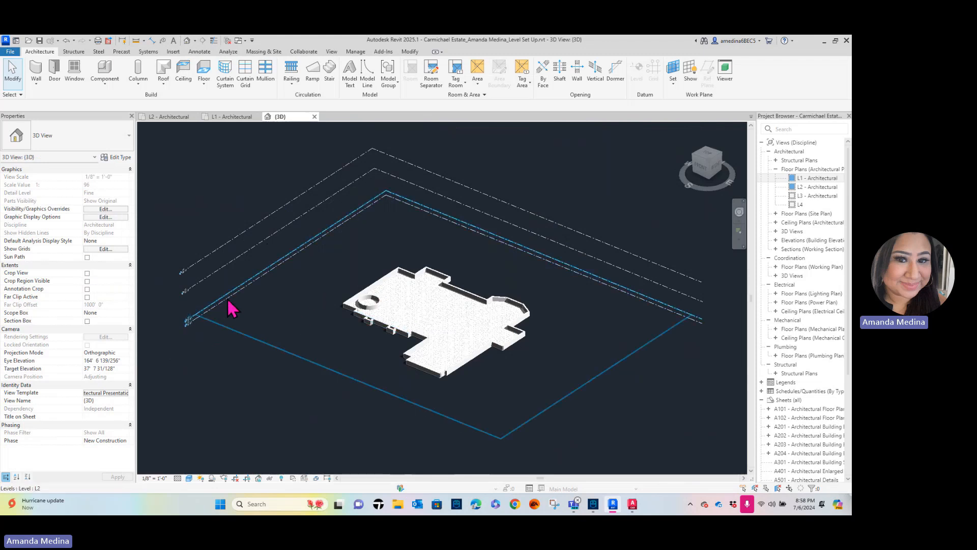
pyautogui.scroll(3, 196, 329)
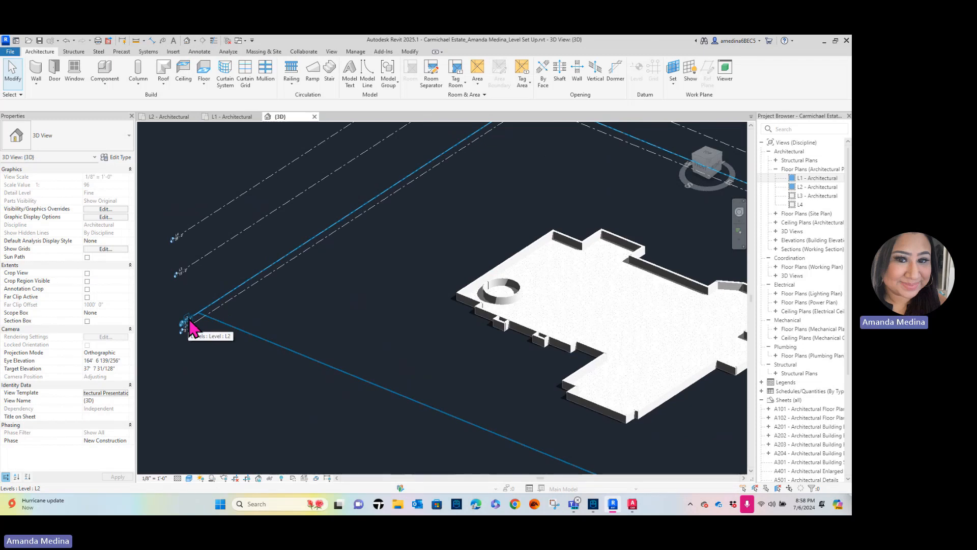
pyautogui.scroll(-2, 356, 351)
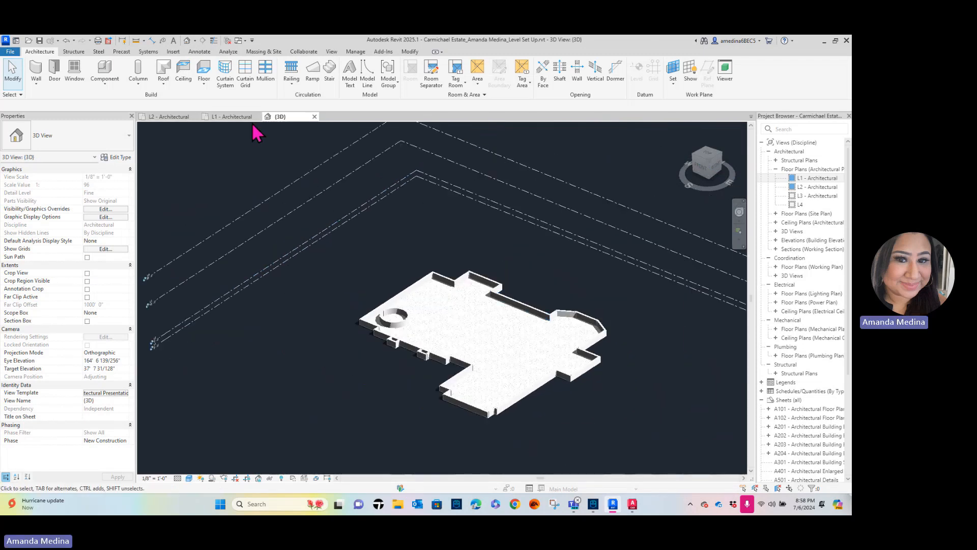
# Check the constraints of the short exterior wall at the southwest corner of the L1 plan
pyautogui.click(238, 117)
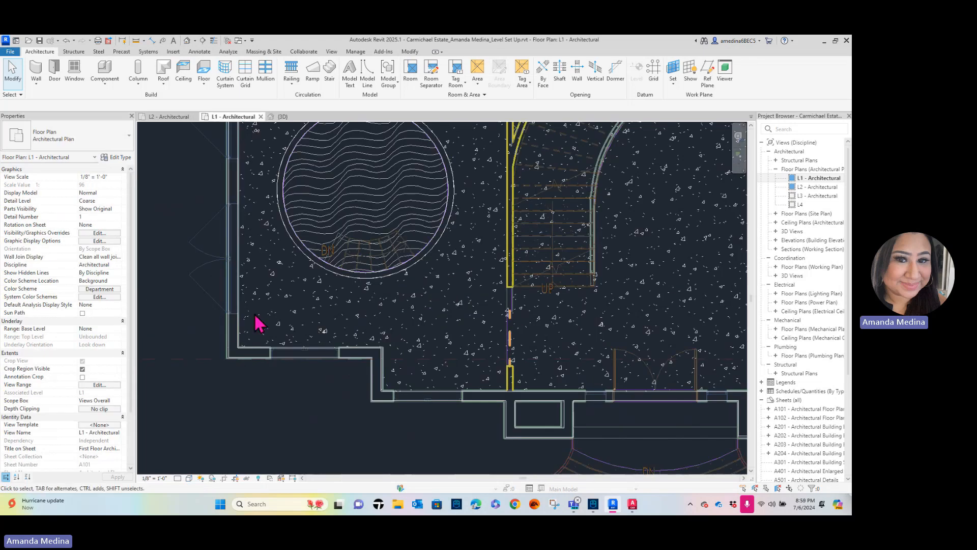
pyautogui.click(245, 359)
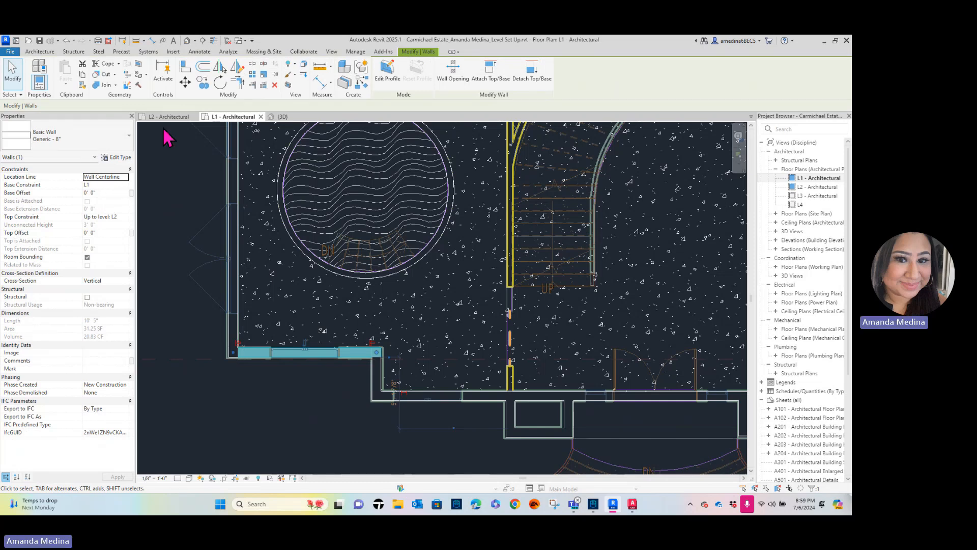
pyautogui.click(194, 211)
# Close the L2 plan and tile the L1 plan and the 3D view side by side, framing the building in both
pyautogui.click(194, 117)
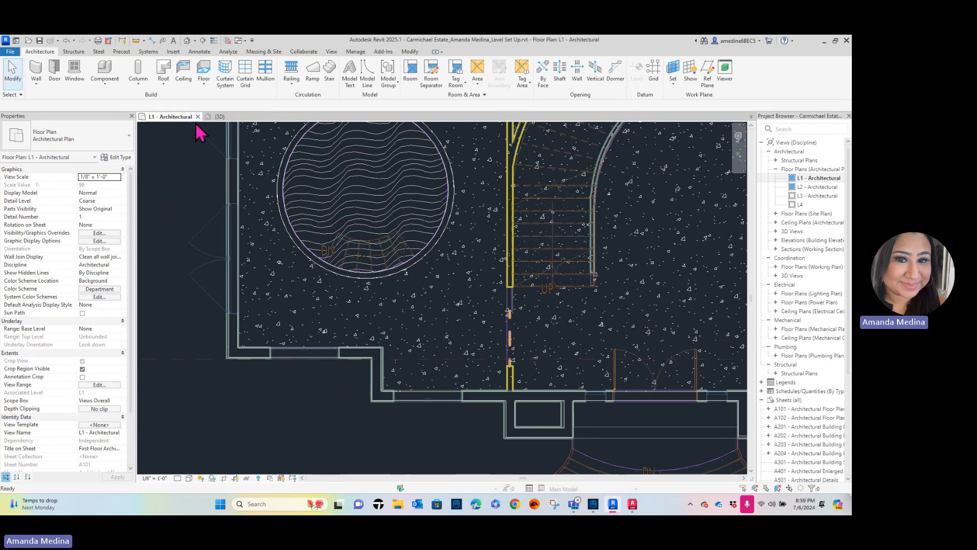
pyautogui.click(213, 117)
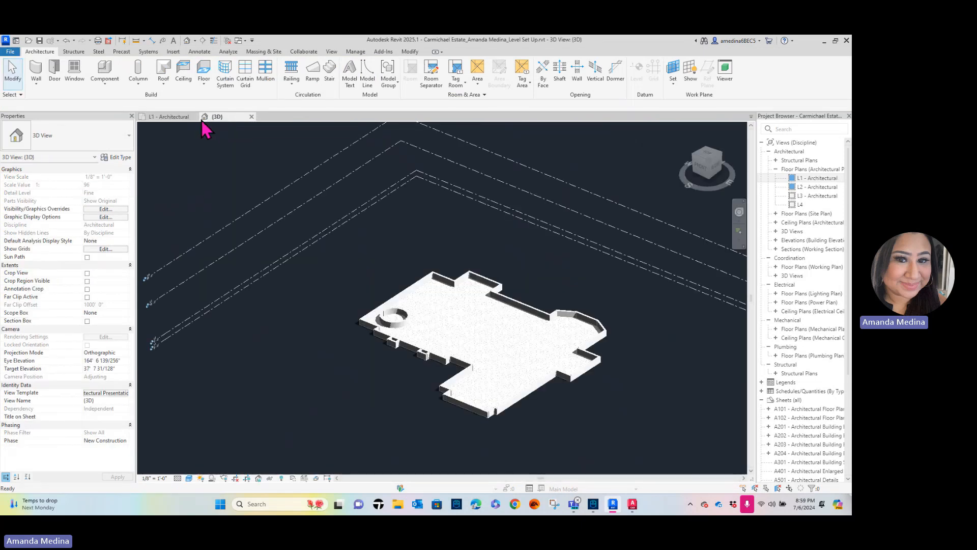
pyautogui.click(183, 117)
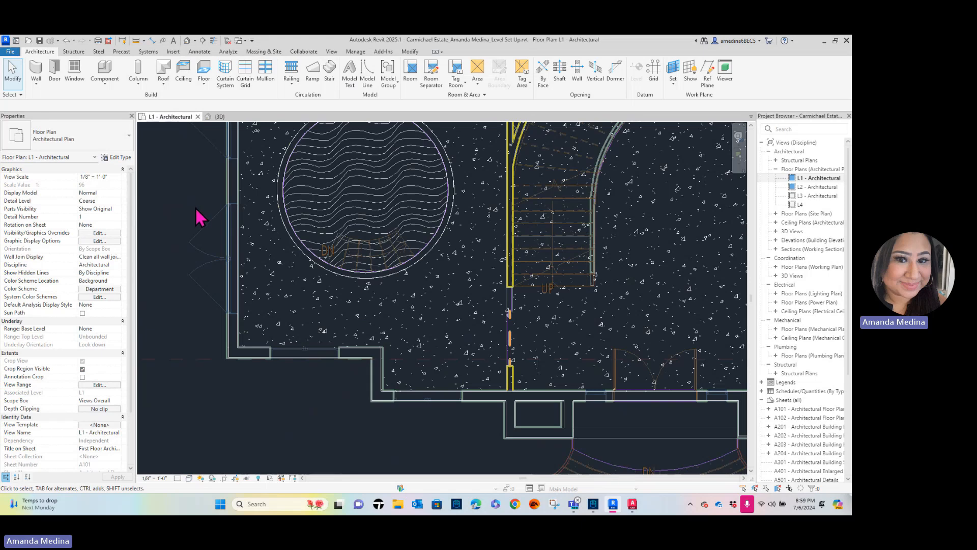
pyautogui.press('w')
pyautogui.press('t')
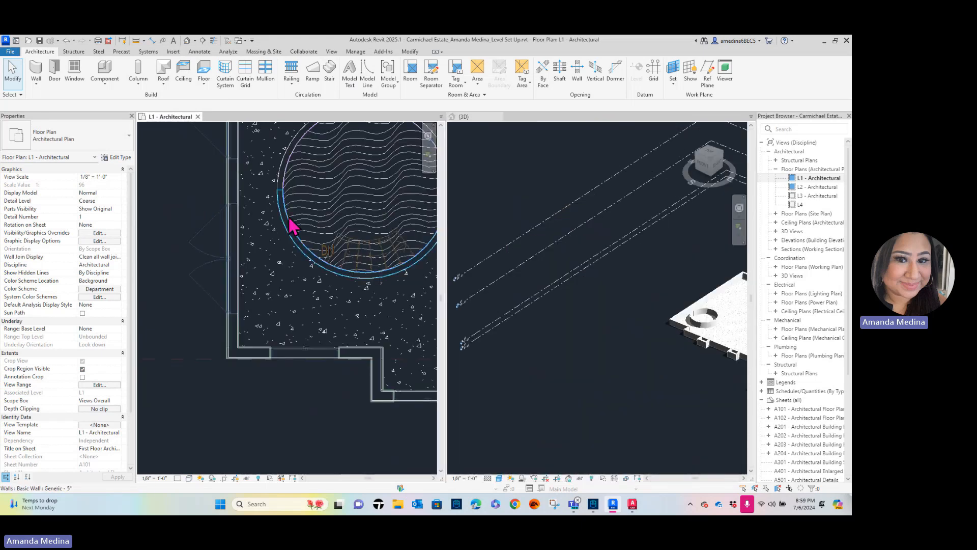
pyautogui.scroll(-5, 321, 225)
pyautogui.scroll(-5, 628, 303)
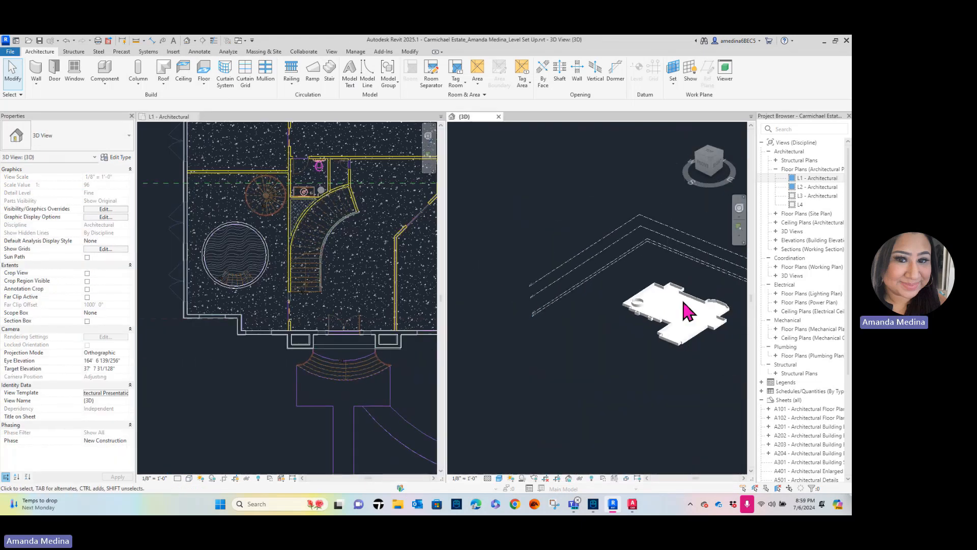
pyautogui.moveTo(689, 312); pyautogui.dragTo(639, 306, button='middle')
pyautogui.scroll(2, 619, 305)
pyautogui.scroll(5, 627, 326)
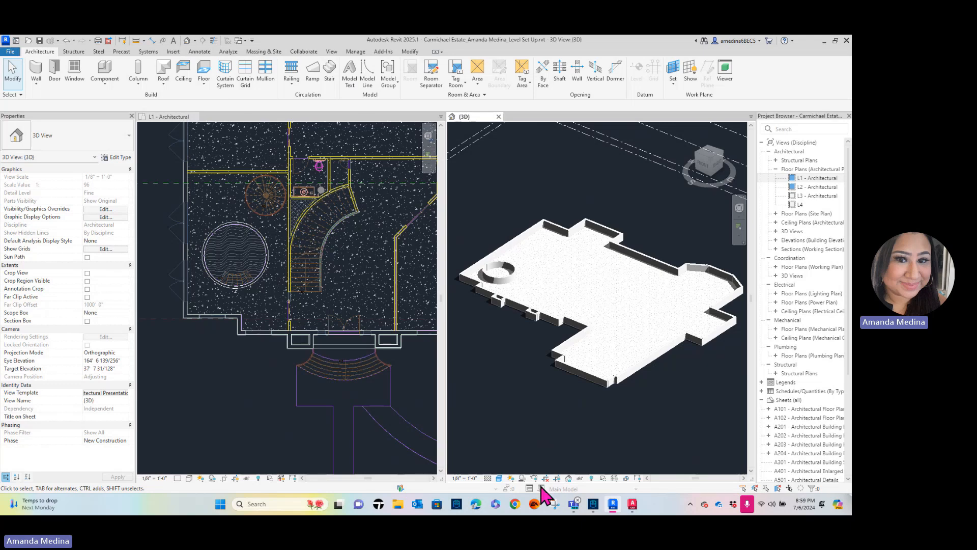
pyautogui.click(211, 415)
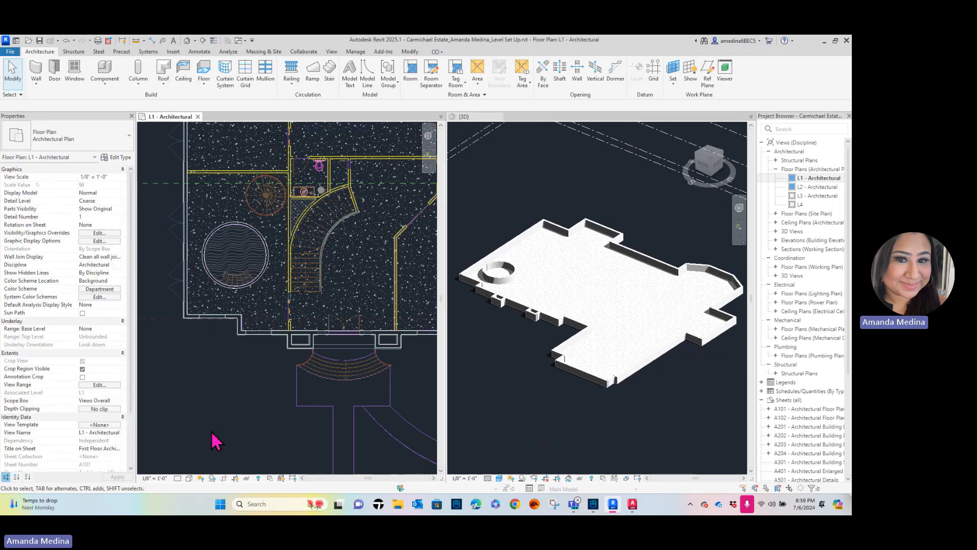
# Select all Generic - 8" wall instances in the entire project and set their top constraint to Up to level: L4
pyautogui.click(184, 320)
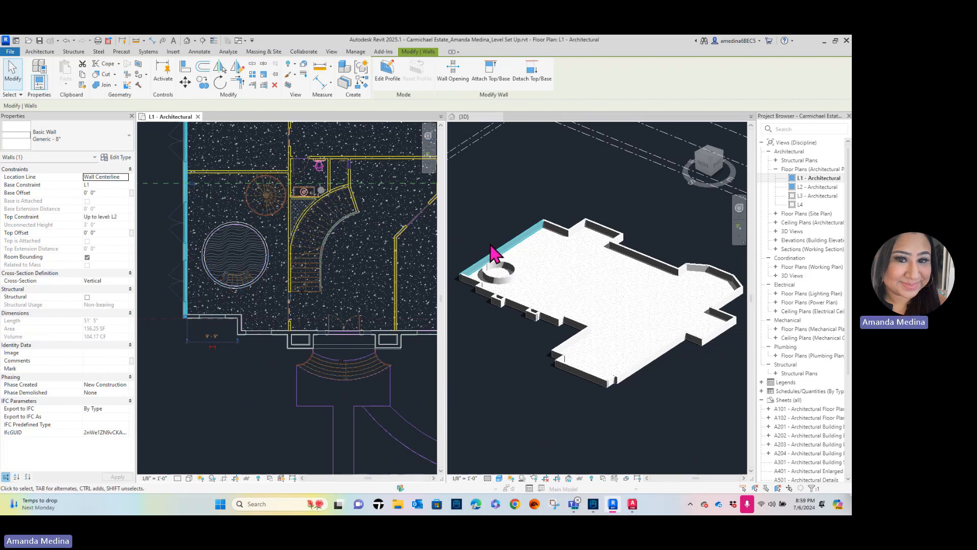
pyautogui.rightClick(185, 274)
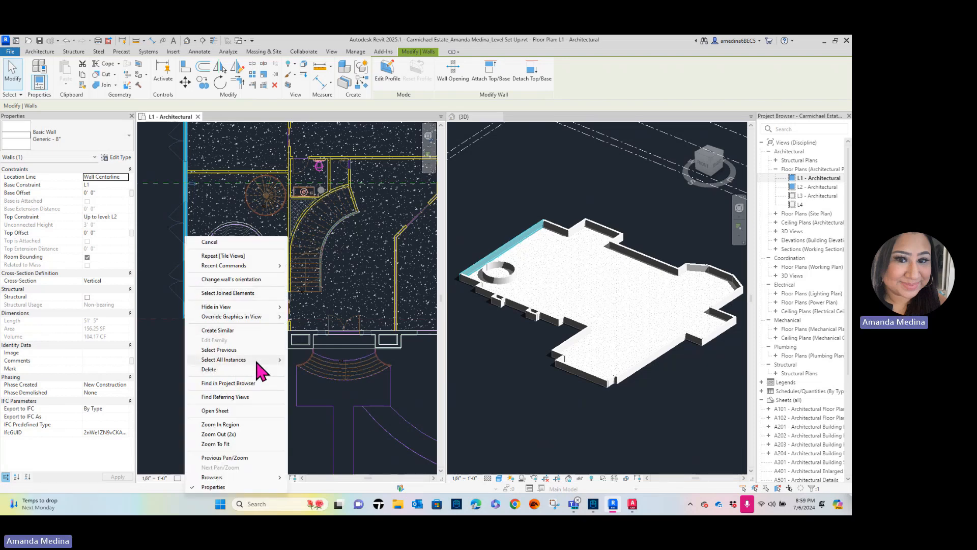
pyautogui.moveTo(251, 362)
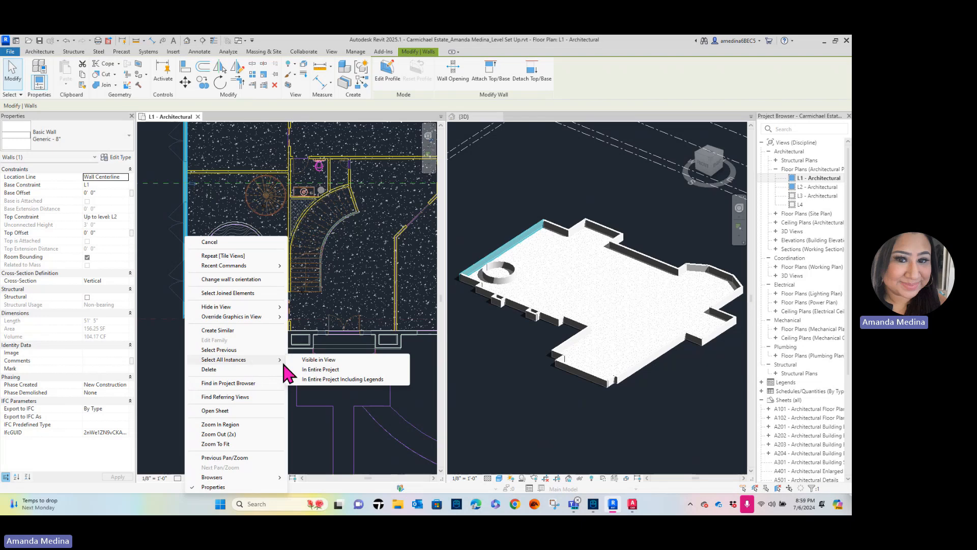
pyautogui.click(313, 370)
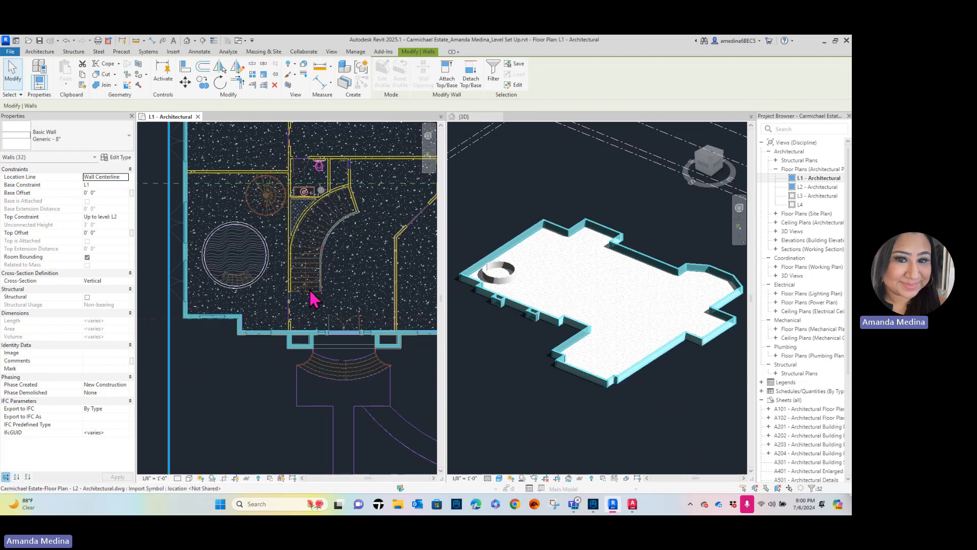
pyautogui.click(116, 216)
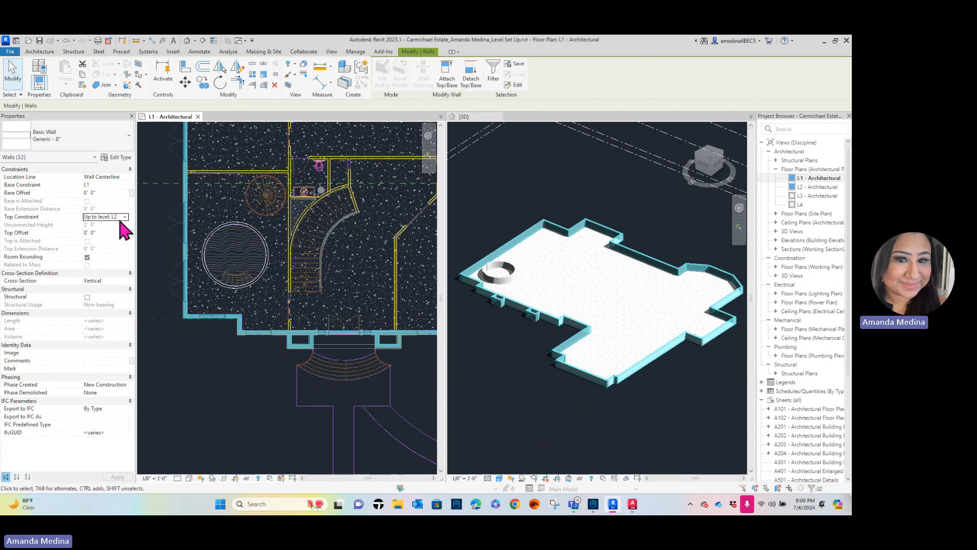
pyautogui.click(125, 217)
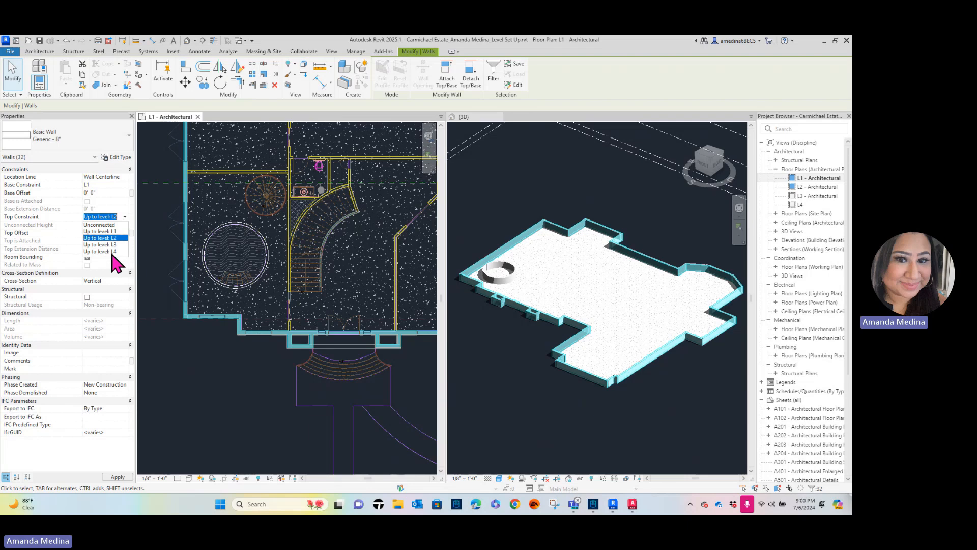
pyautogui.click(104, 251)
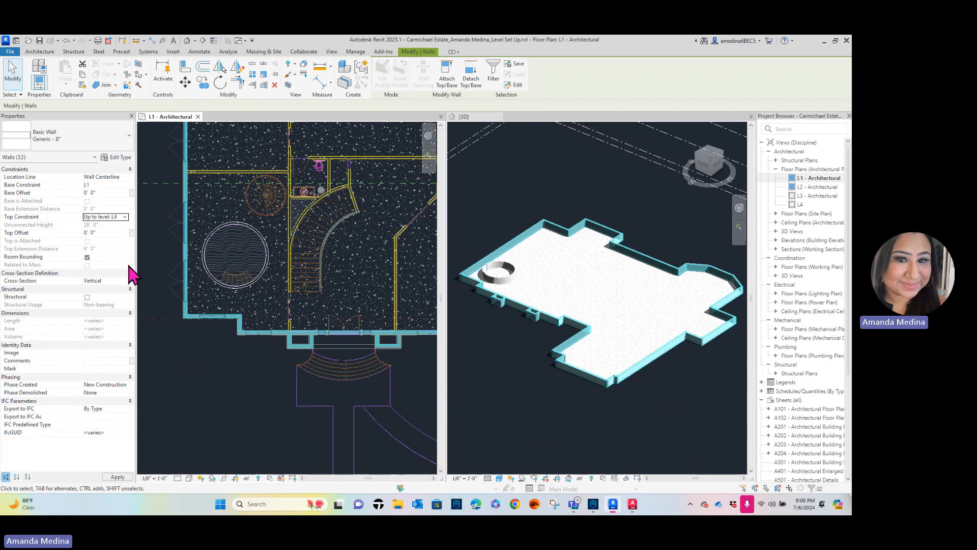
pyautogui.click(243, 415)
pyautogui.click(553, 386)
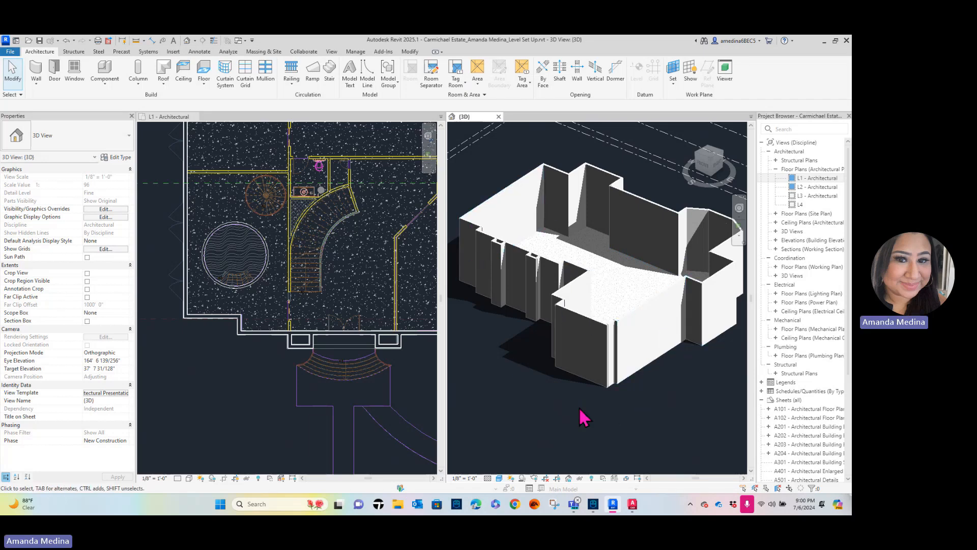
pyautogui.scroll(-3, 583, 415)
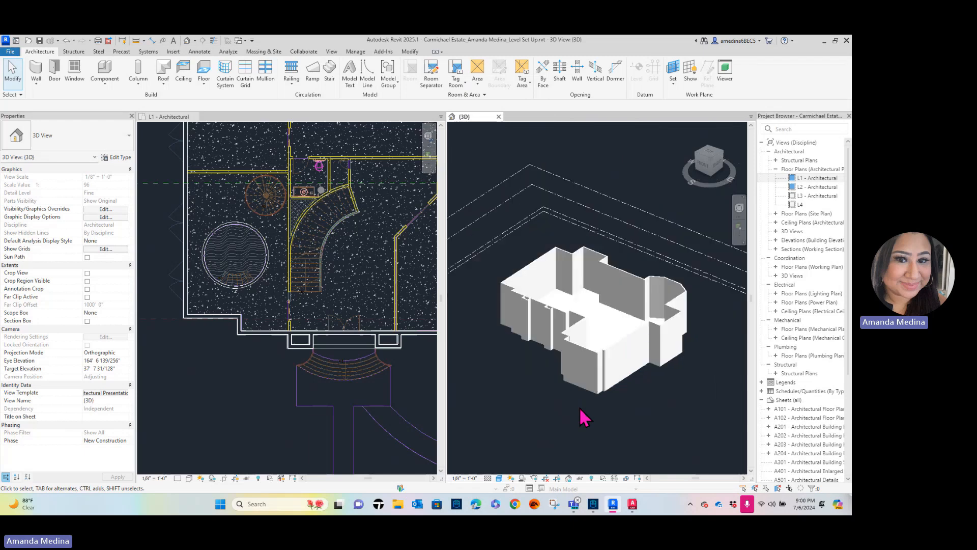
# Close the 3D view, open the L2 - Architectural floor plan, and close the L1 plan so only L2 remains open
pyautogui.click(498, 117)
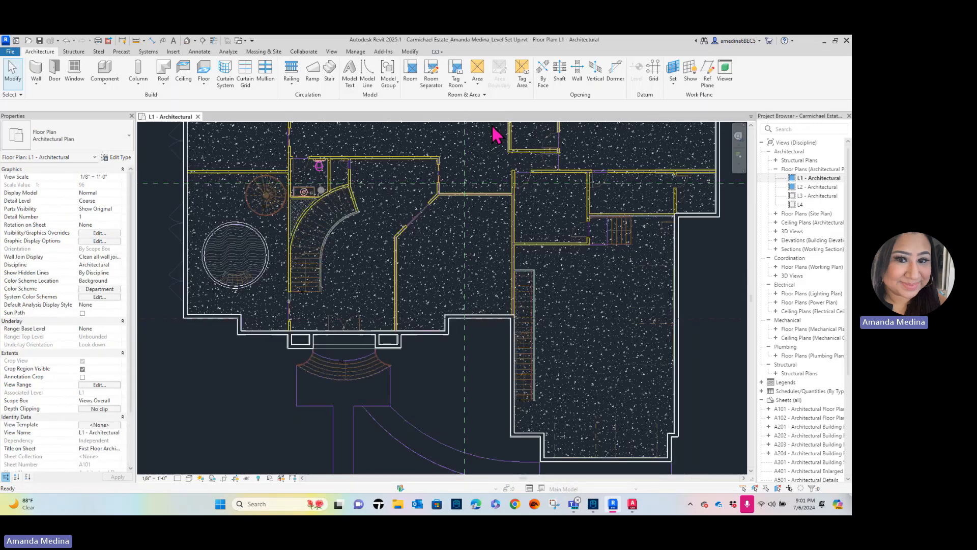
pyautogui.click(821, 188)
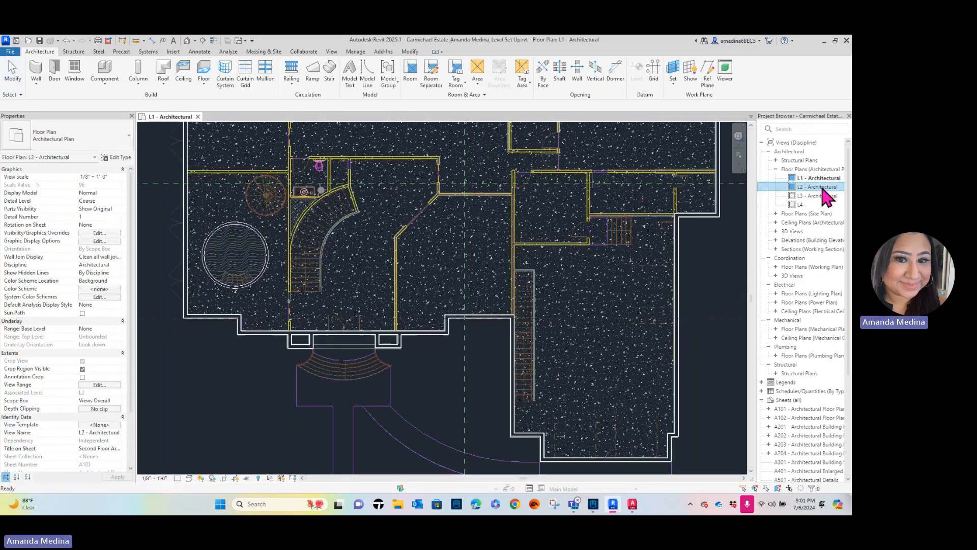
pyautogui.doubleClick(822, 189)
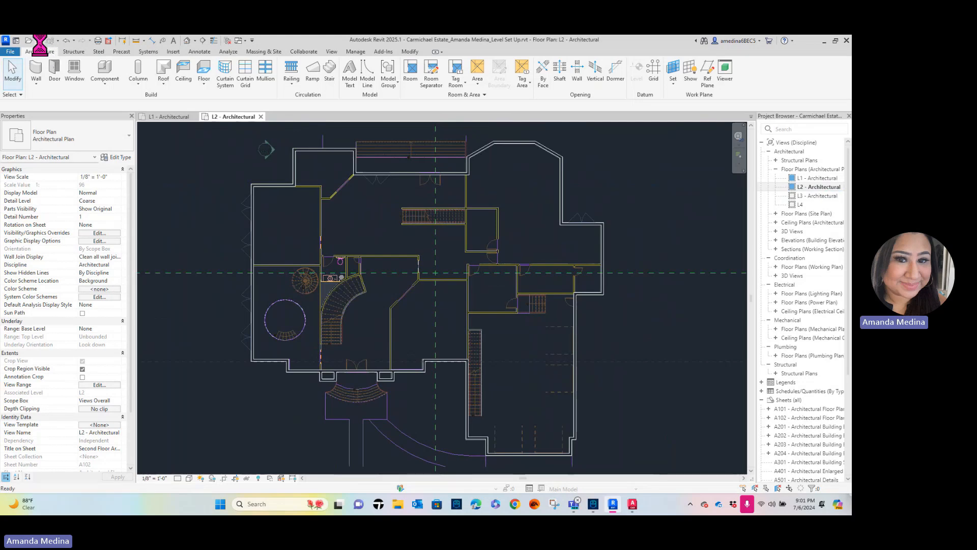
pyautogui.click(196, 117)
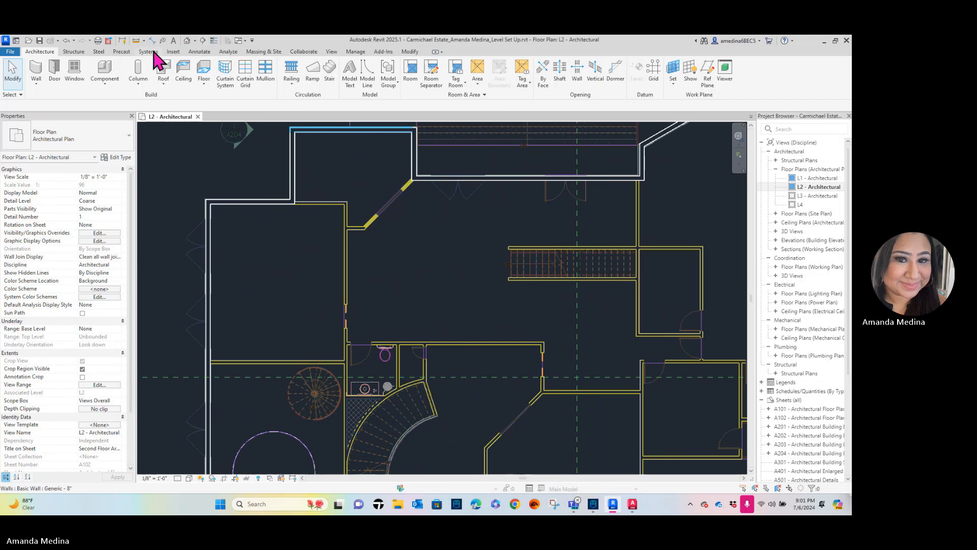
# Measure the thickness of the interior wall in the imported L2 drawing, beside the exterior corner in the plan's northwest area
pyautogui.click(137, 41)
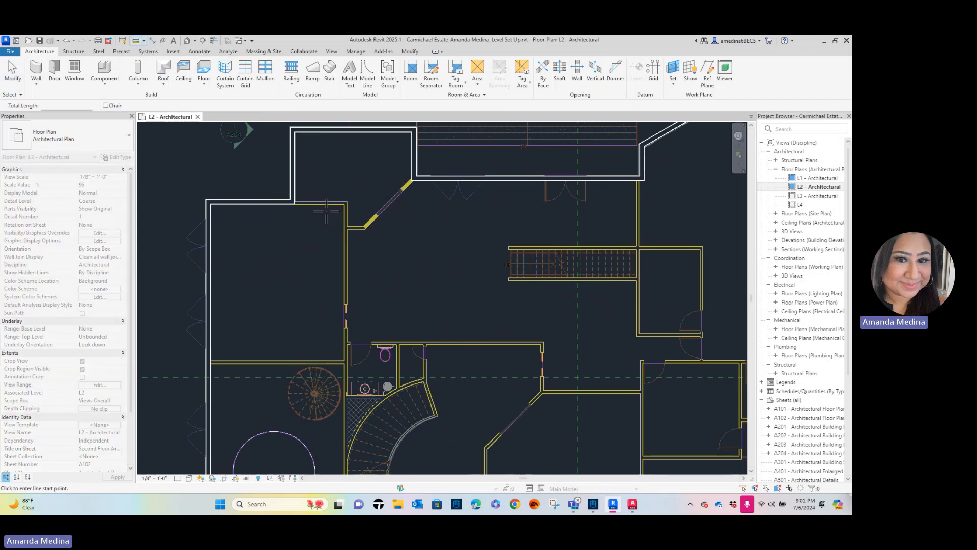
pyautogui.scroll(2, 307, 204)
pyautogui.scroll(2, 307, 204)
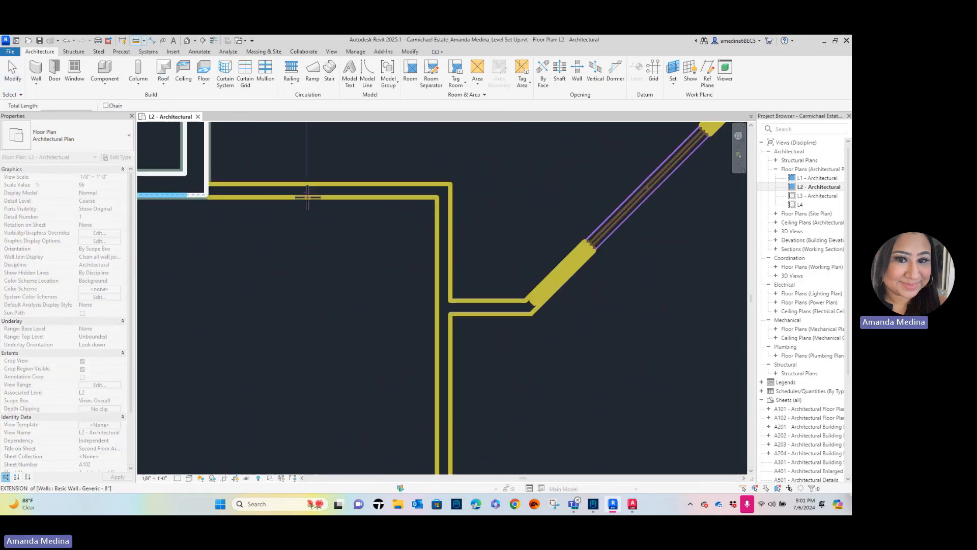
pyautogui.click(307, 197)
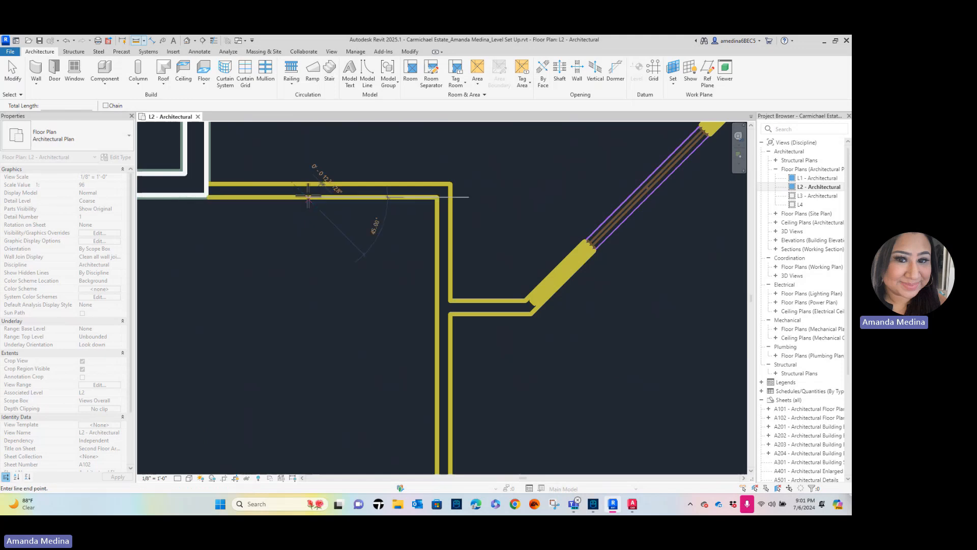
pyautogui.scroll(3, 319, 200)
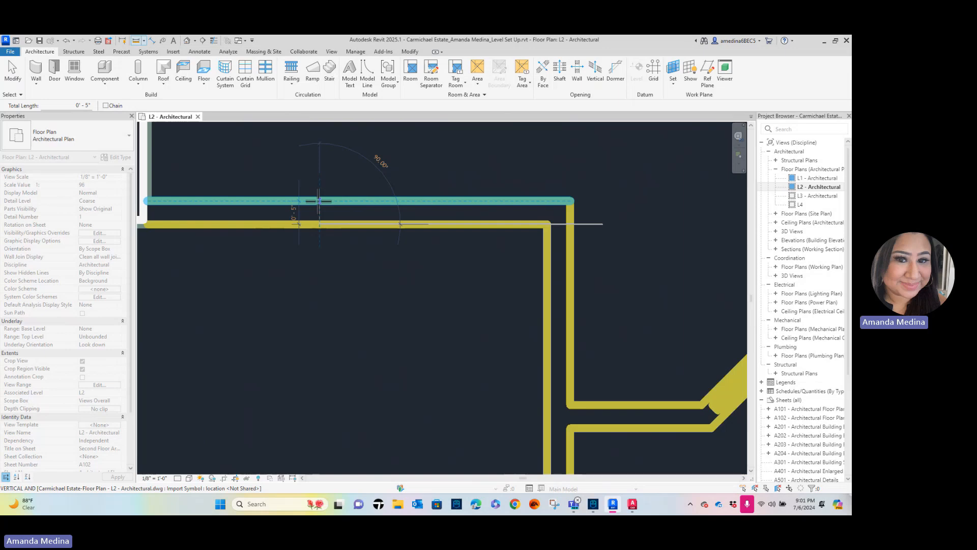
pyautogui.press('Escape')
pyautogui.press('Escape')
pyautogui.scroll(-5, 330, 331)
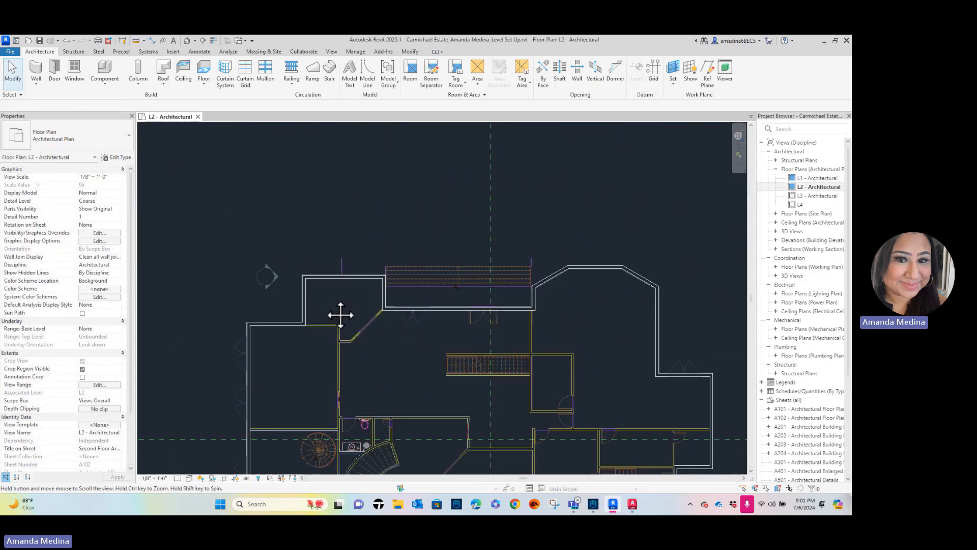
pyautogui.moveTo(340, 314); pyautogui.dragTo(332, 254, button='middle')
pyautogui.moveTo(387, 333); pyautogui.dragTo(388, 290, button='middle')
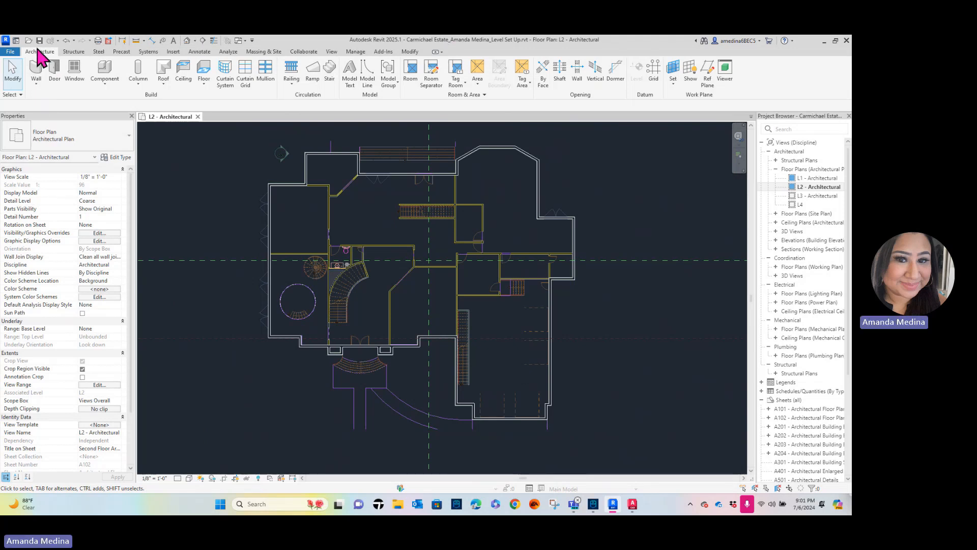
# Start a Generic - 5" wall on L2 and set its location line to Wall Centerline
pyautogui.click(37, 71)
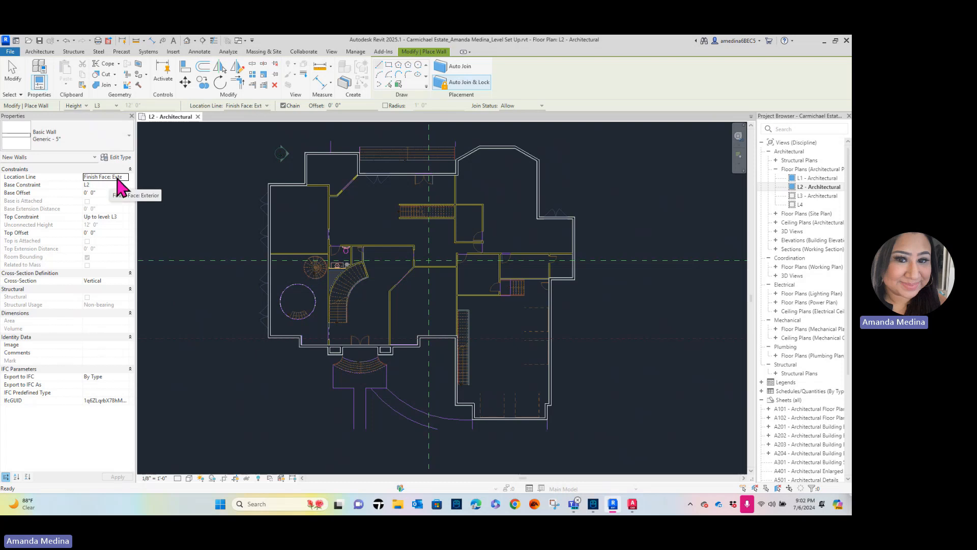
pyautogui.click(120, 177)
pyautogui.click(124, 177)
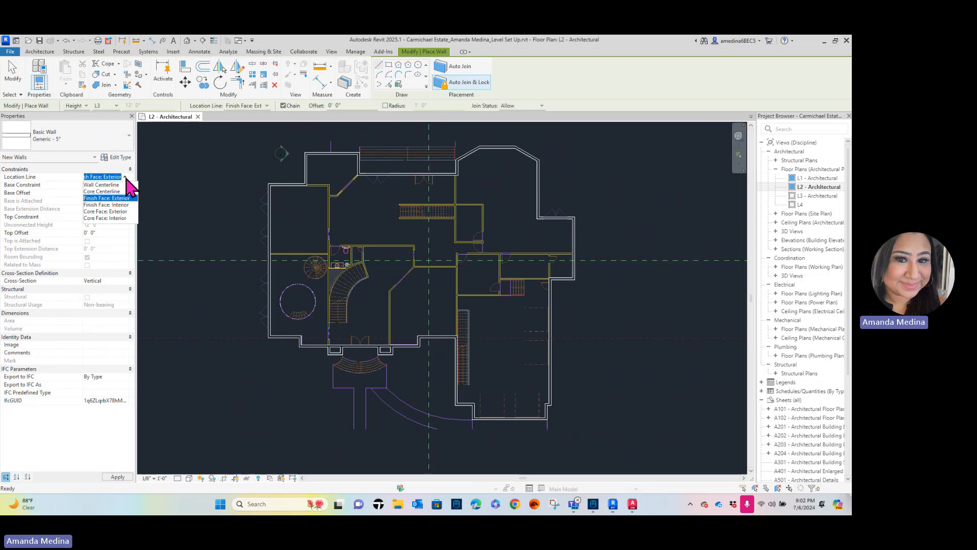
pyautogui.click(111, 185)
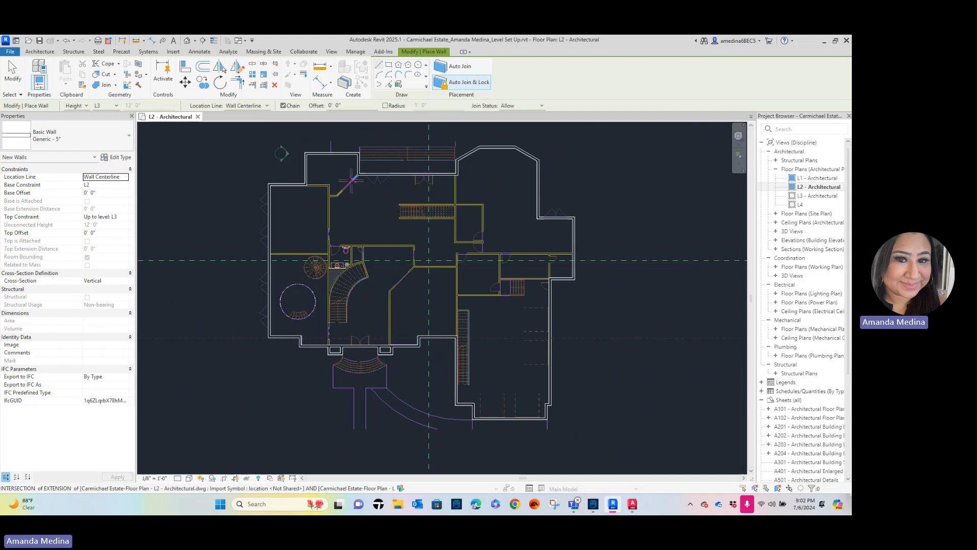
# Draw the short horizontal interior wall from the northwest exterior wall corner to the corner of the imported wall lines
pyautogui.scroll(8, 304, 185)
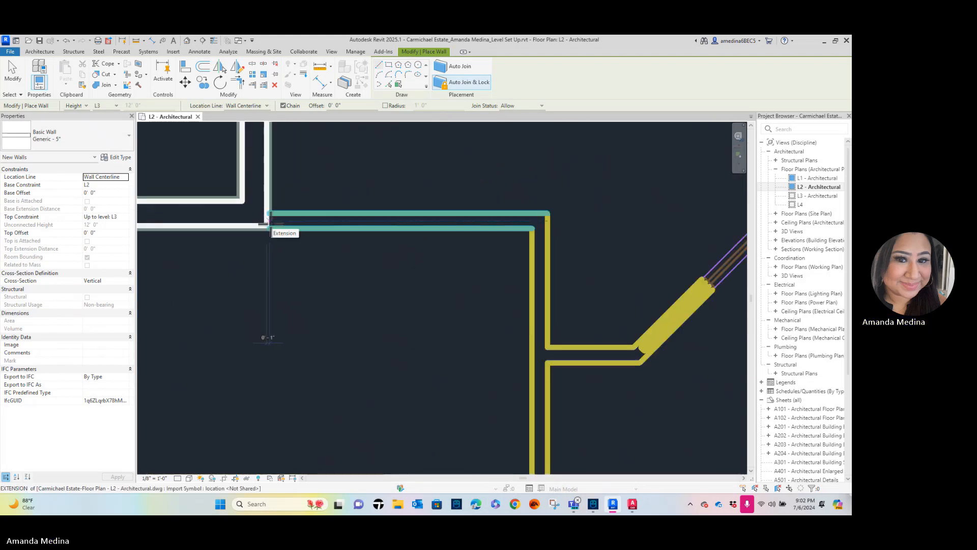
pyautogui.scroll(-1, 550, 325)
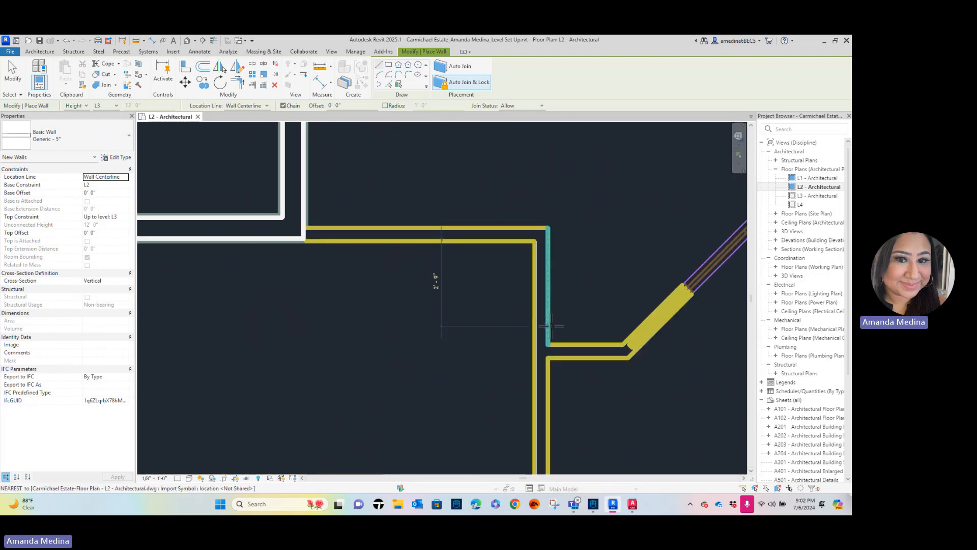
pyautogui.scroll(-2, 550, 326)
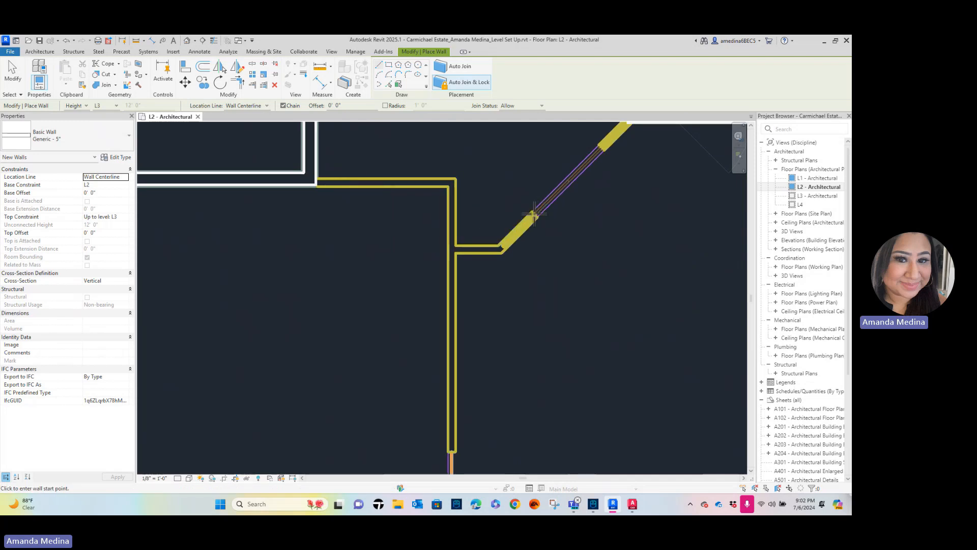
pyautogui.scroll(-2, 534, 213)
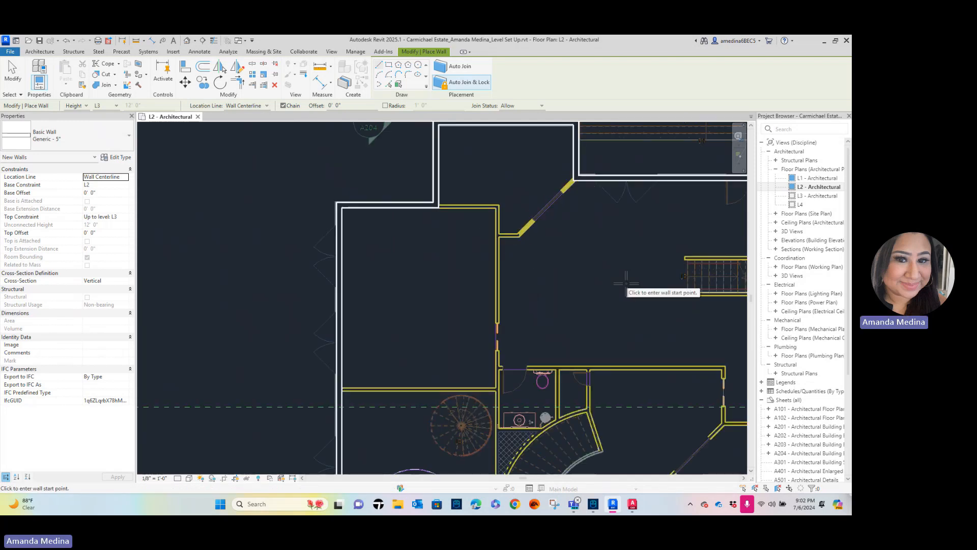
pyautogui.scroll(4, 438, 206)
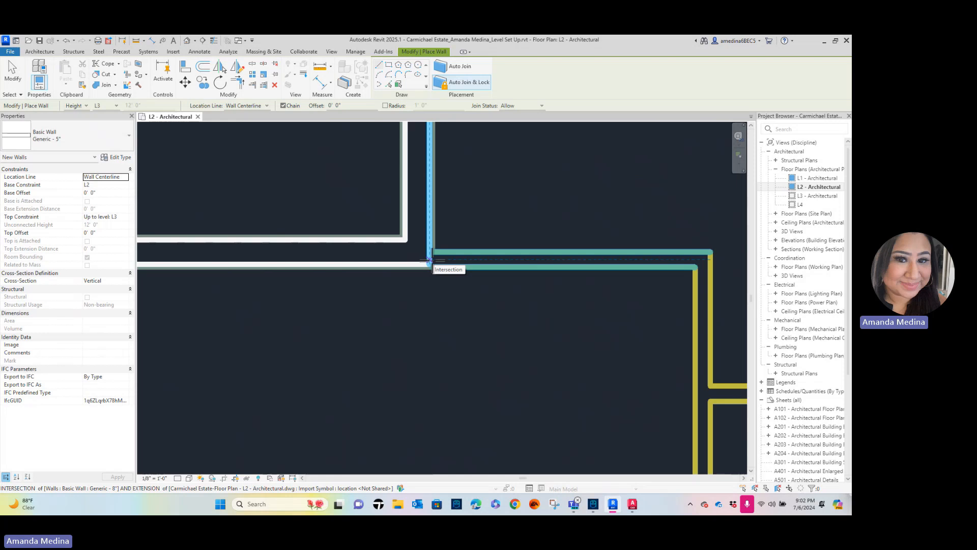
pyautogui.click(429, 260)
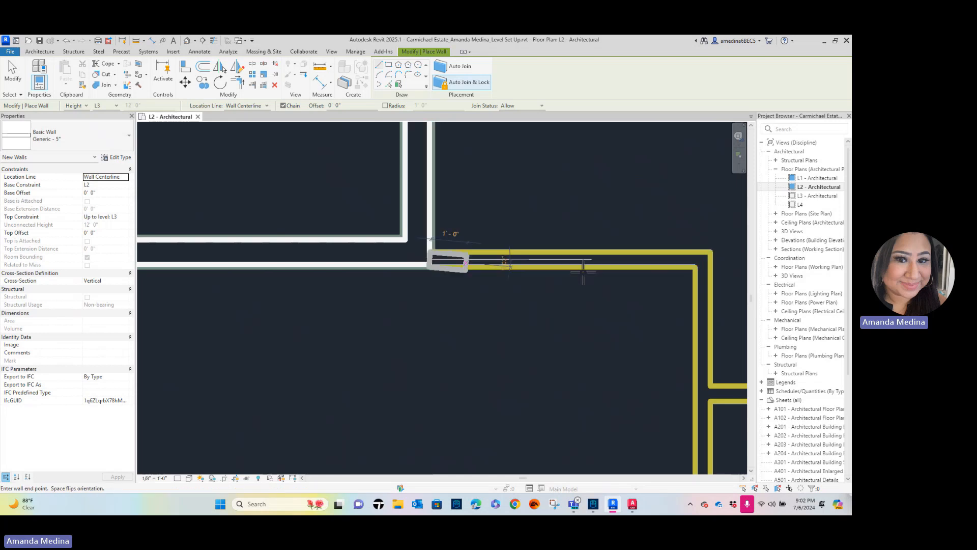
pyautogui.click(704, 257)
# Continue the wall straight south along the imported lines, past the bathroom and curved stair, to the front exterior wall, and end the chain
pyautogui.scroll(-3, 694, 422)
pyautogui.moveTo(677, 387); pyautogui.dragTo(544, 162, button='middle')
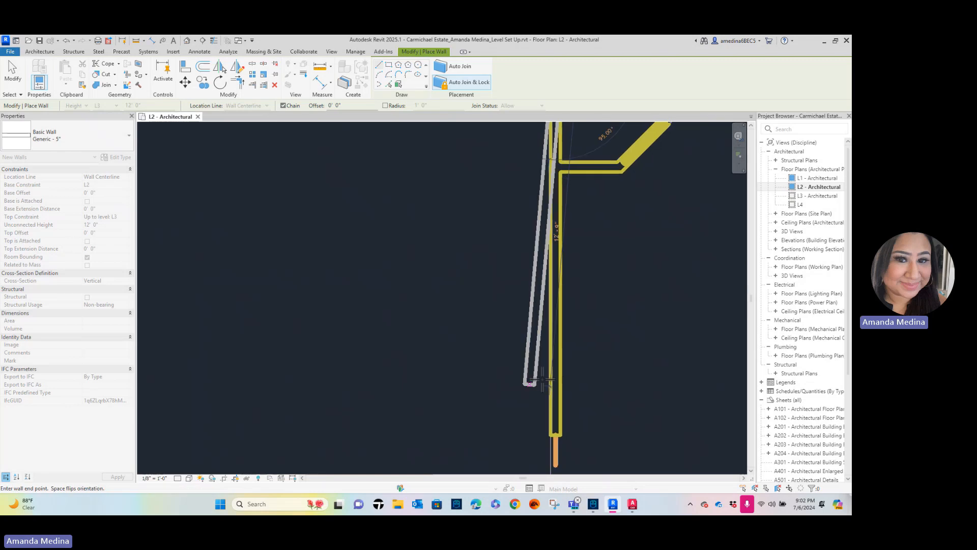
pyautogui.scroll(-2, 555, 340)
pyautogui.moveTo(554, 342); pyautogui.dragTo(511, 178, button='middle')
pyautogui.scroll(-3, 511, 214)
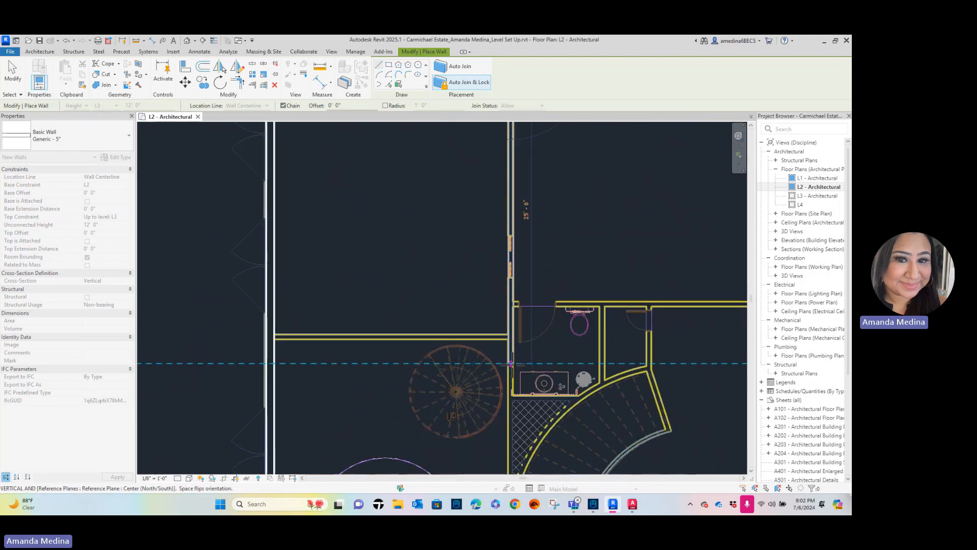
pyautogui.scroll(1, 511, 364)
pyautogui.moveTo(530, 374); pyautogui.dragTo(530, 255, button='middle')
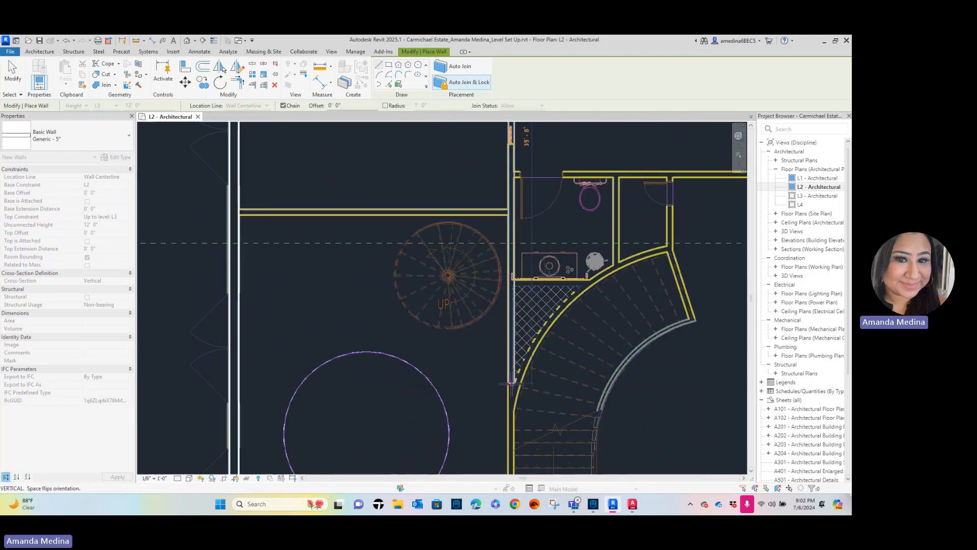
pyautogui.scroll(-3, 530, 369)
pyautogui.moveTo(530, 369); pyautogui.dragTo(501, 206, button='middle')
pyautogui.scroll(1, 507, 213)
pyautogui.scroll(5, 488, 393)
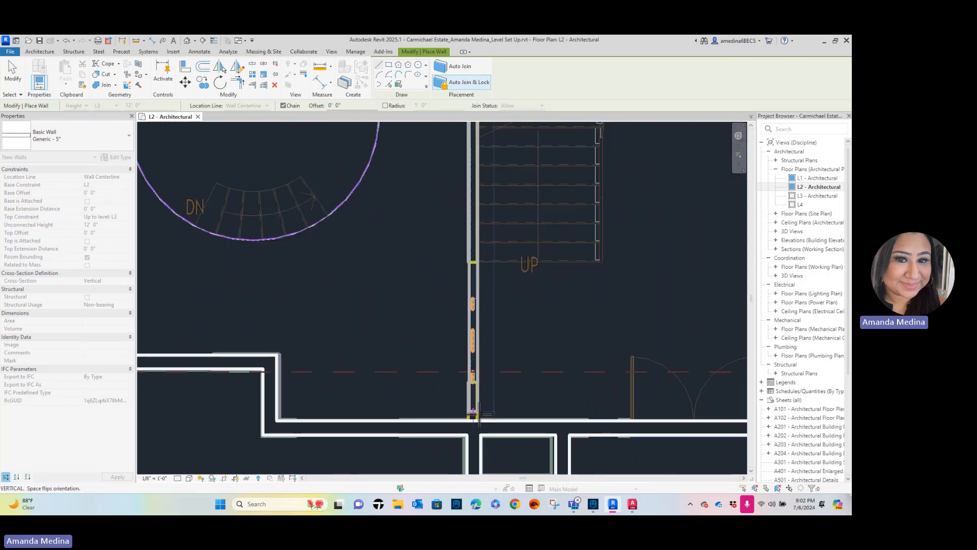
pyautogui.click(477, 421)
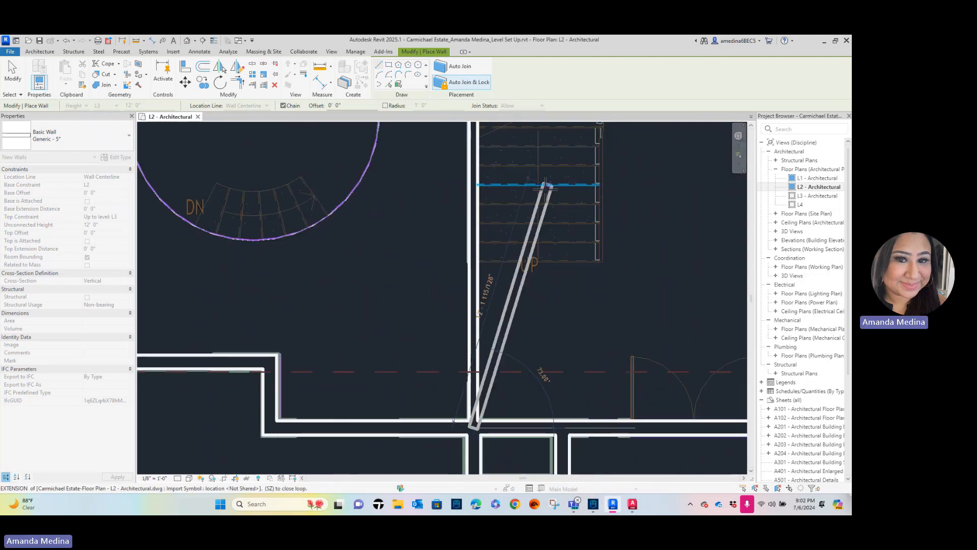
pyautogui.press('Escape')
# Draw the horizontal interior wall north of the spiral stair, from the long vertical wall to the west exterior wall
pyautogui.scroll(-1, 438, 200)
pyautogui.scroll(-3, 439, 200)
pyautogui.moveTo(405, 200); pyautogui.dragTo(426, 390, button='middle')
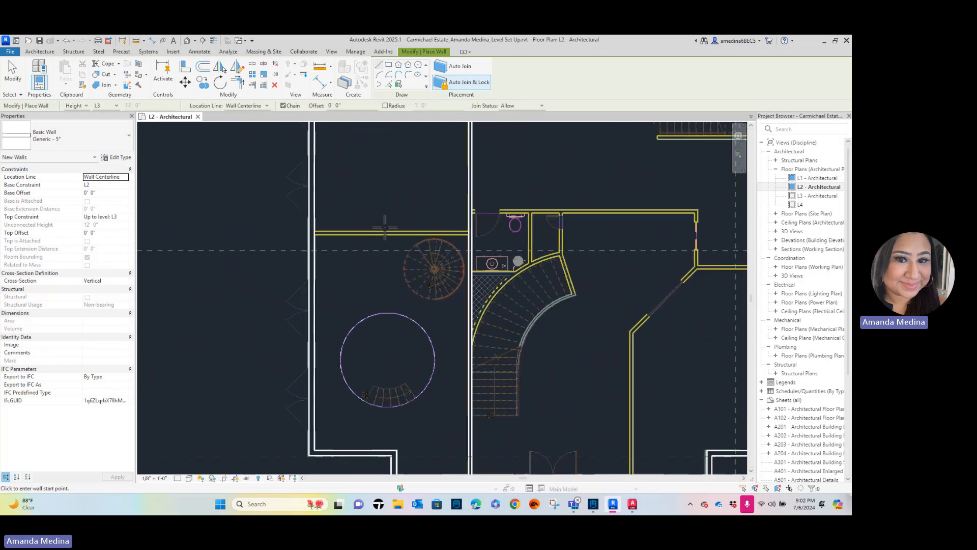
pyautogui.scroll(2, 341, 217)
pyautogui.moveTo(363, 236); pyautogui.dragTo(368, 262, button='middle')
pyautogui.scroll(2, 284, 265)
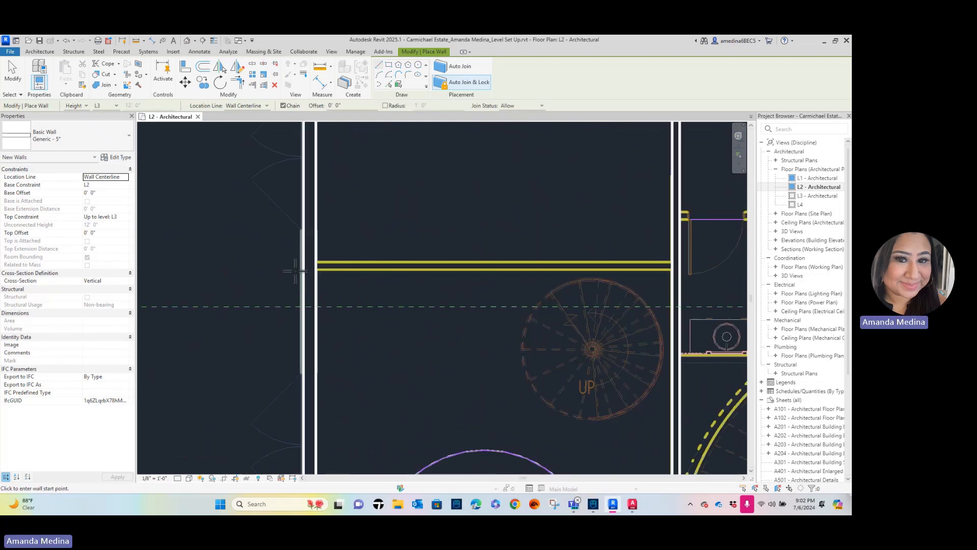
pyautogui.scroll(-1, 575, 254)
pyautogui.moveTo(580, 260); pyautogui.dragTo(479, 256, button='middle')
pyautogui.scroll(2, 644, 265)
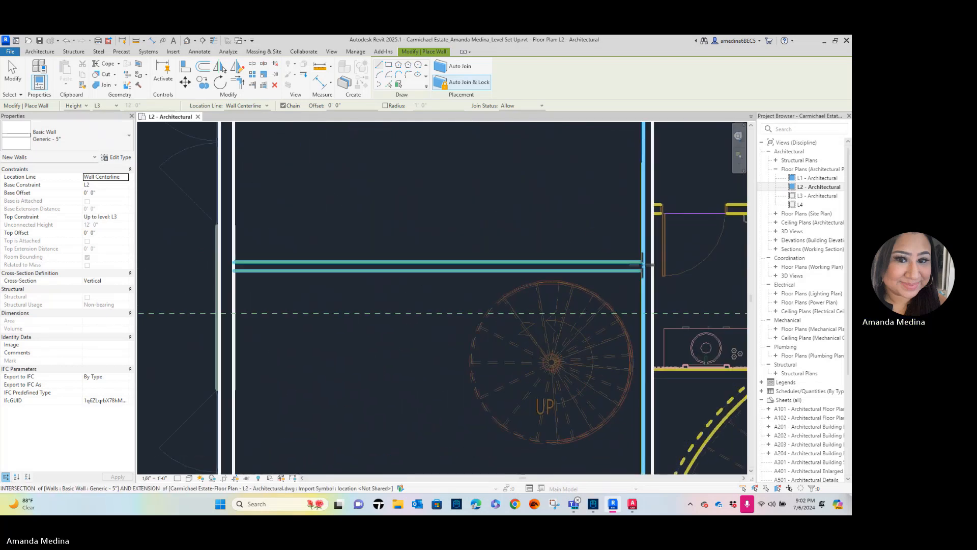
pyautogui.click(644, 266)
pyautogui.scroll(-3, 415, 268)
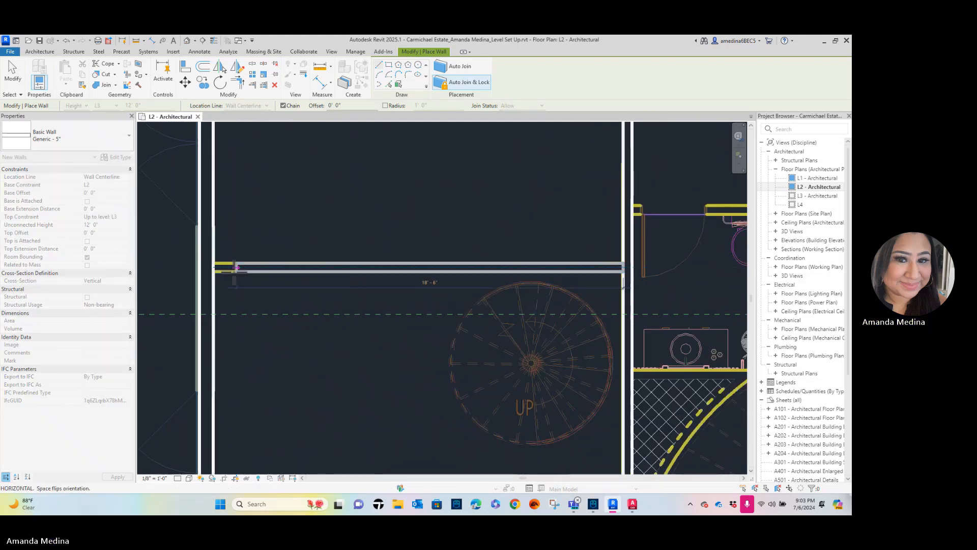
pyautogui.click(216, 267)
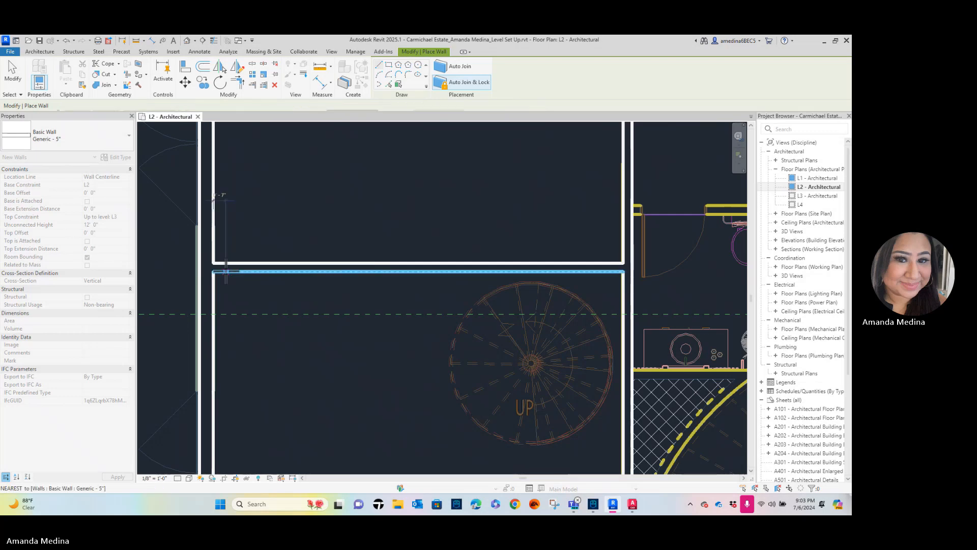
pyautogui.press('Escape')
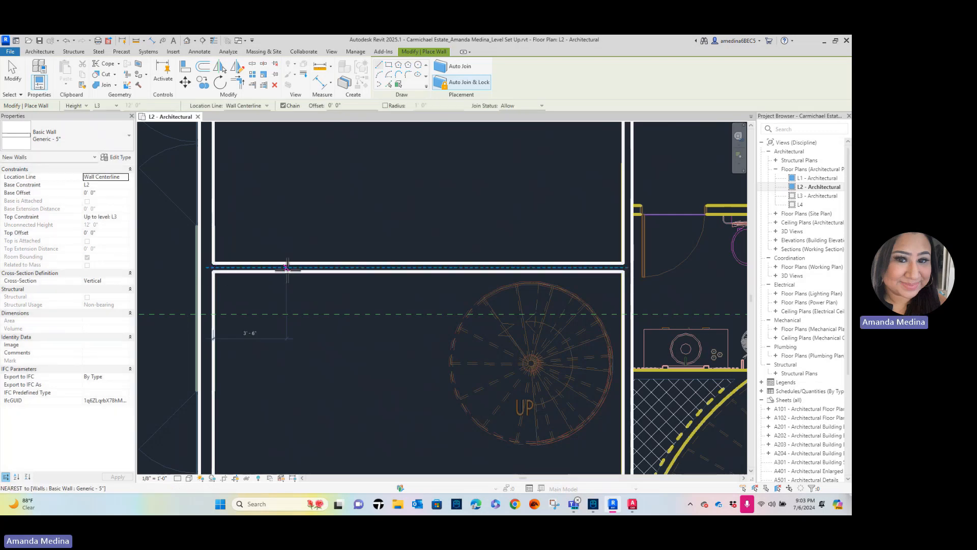
# Draw the short horizontal interior wall from the long vertical wall near the north end east to the start of the imported diagonal
pyautogui.scroll(4, 624, 267)
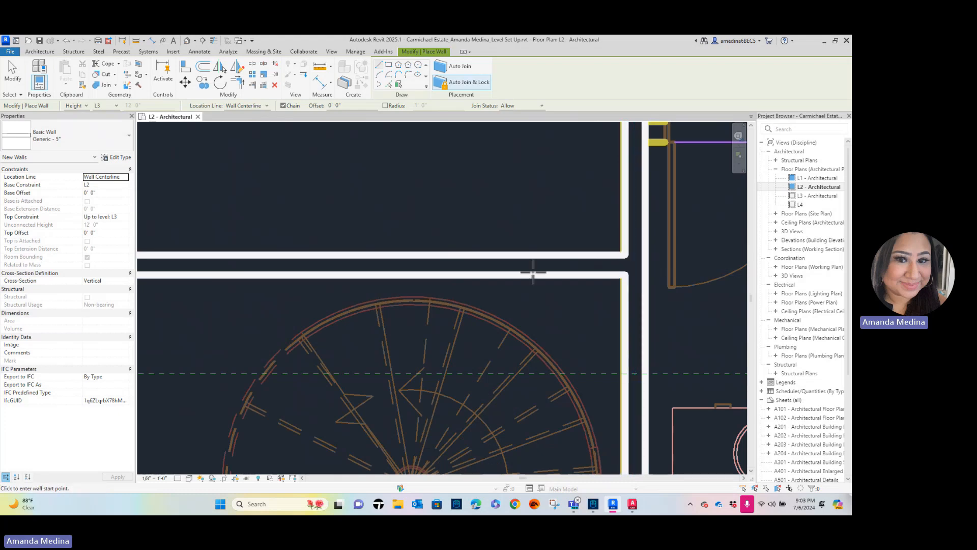
pyautogui.scroll(-3, 315, 298)
pyautogui.moveTo(312, 297); pyautogui.dragTo(569, 285, button='middle')
pyautogui.scroll(-3, 447, 283)
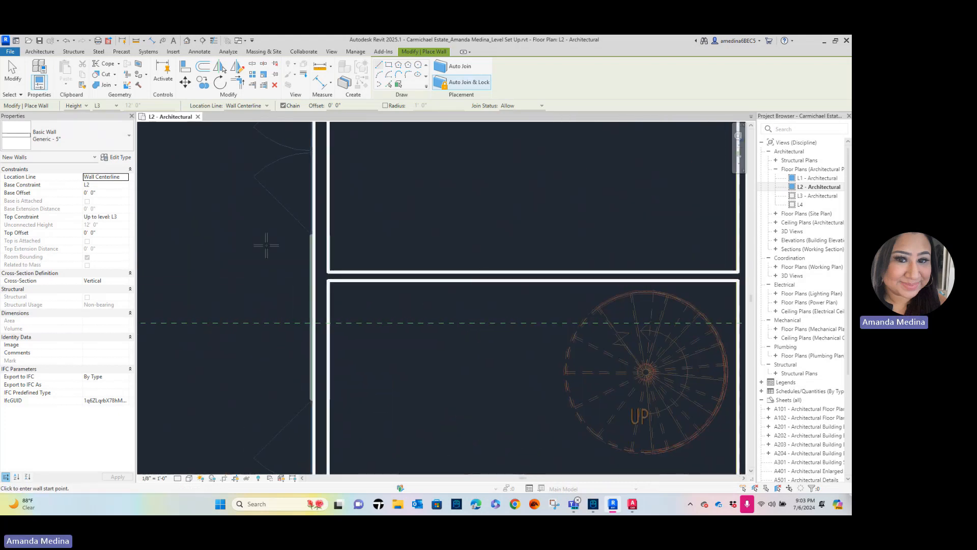
pyautogui.scroll(-4, 507, 167)
pyautogui.moveTo(564, 212); pyautogui.dragTo(338, 216, button='middle')
pyautogui.scroll(-3, 344, 214)
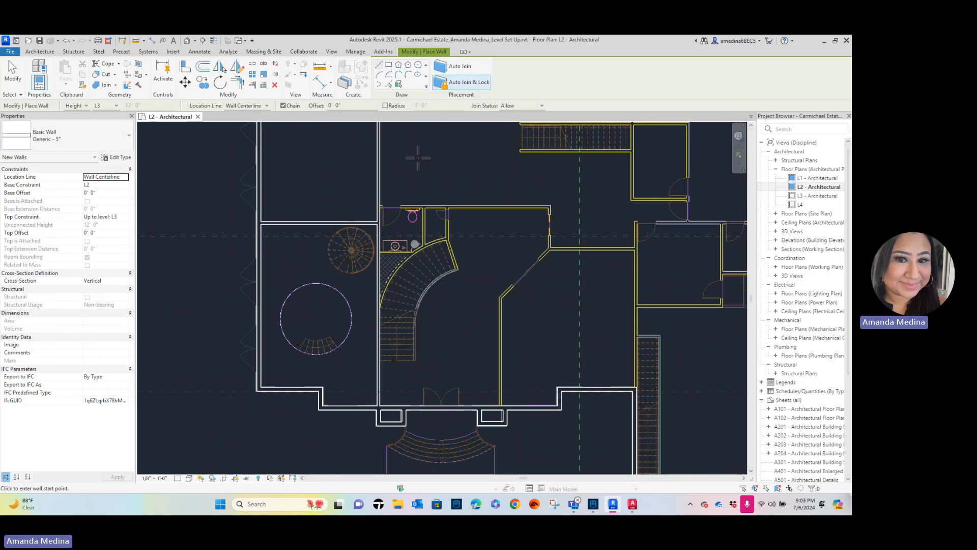
pyautogui.scroll(3, 408, 233)
pyautogui.scroll(3, 327, 257)
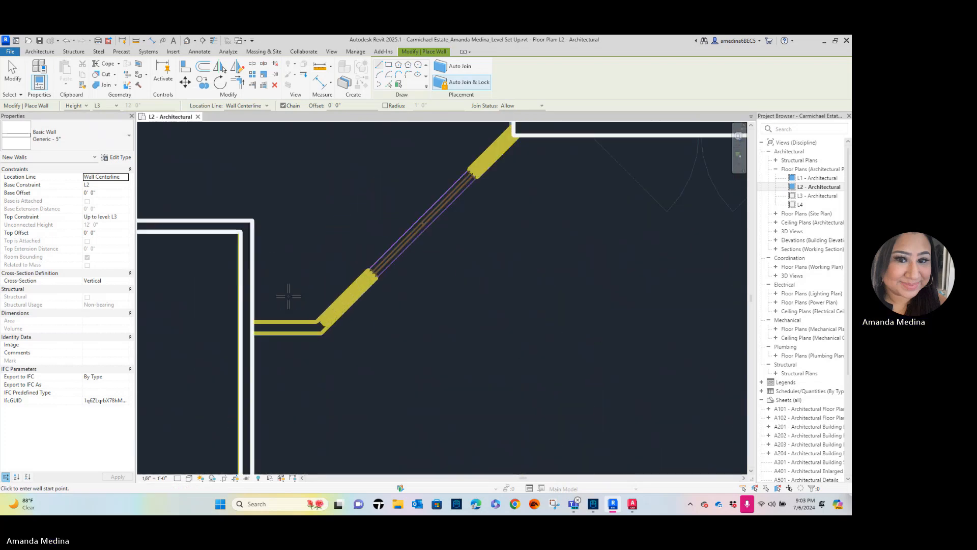
pyautogui.scroll(1, 289, 297)
pyautogui.click(239, 336)
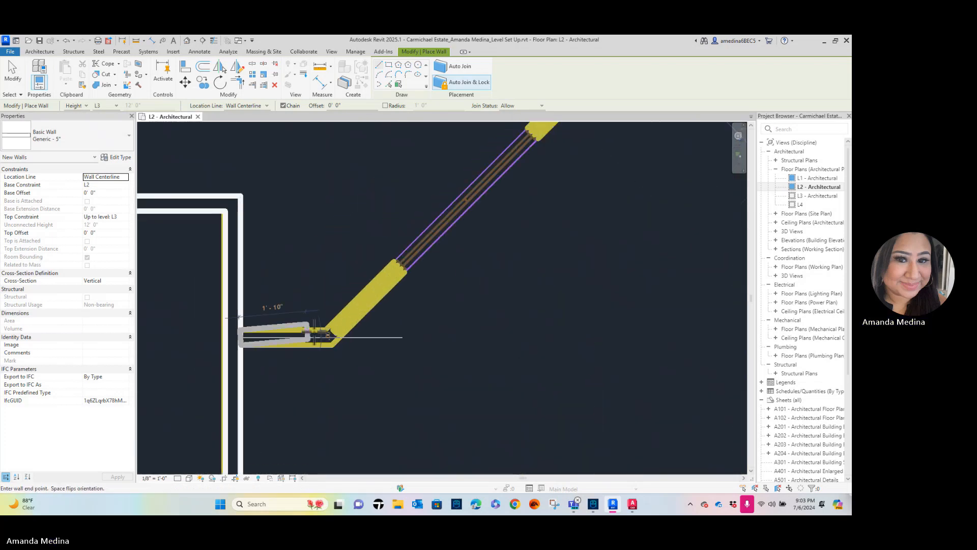
pyautogui.click(326, 335)
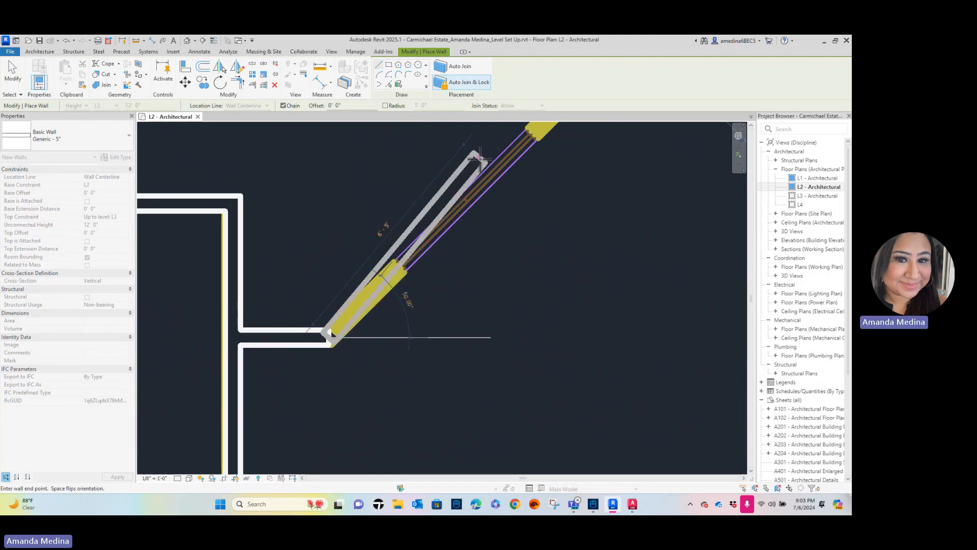
# Continue the wall northeast at 45° along the imported diagonal to the exterior wall corner and end the chain
pyautogui.scroll(-1, 480, 159)
pyautogui.moveTo(484, 184); pyautogui.dragTo(407, 276, button='middle')
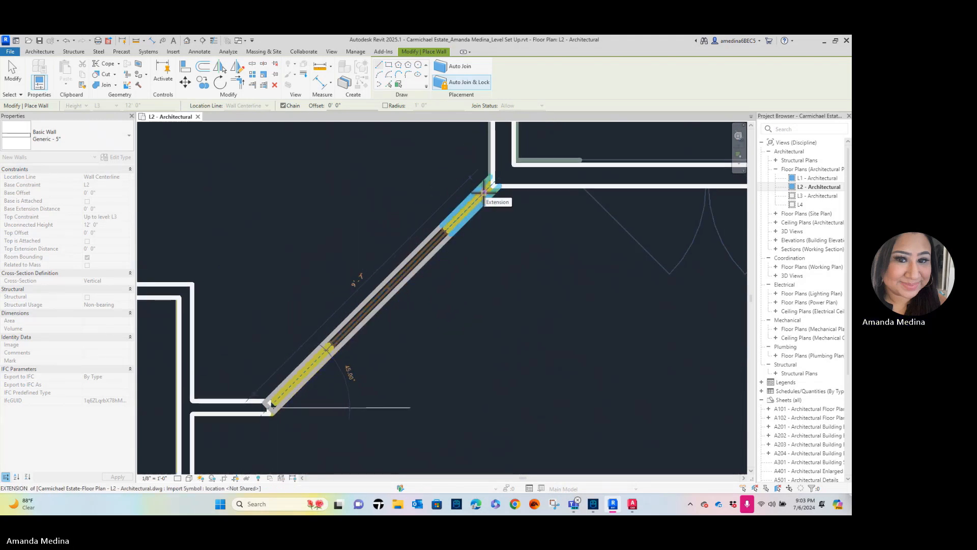
pyautogui.click(487, 188)
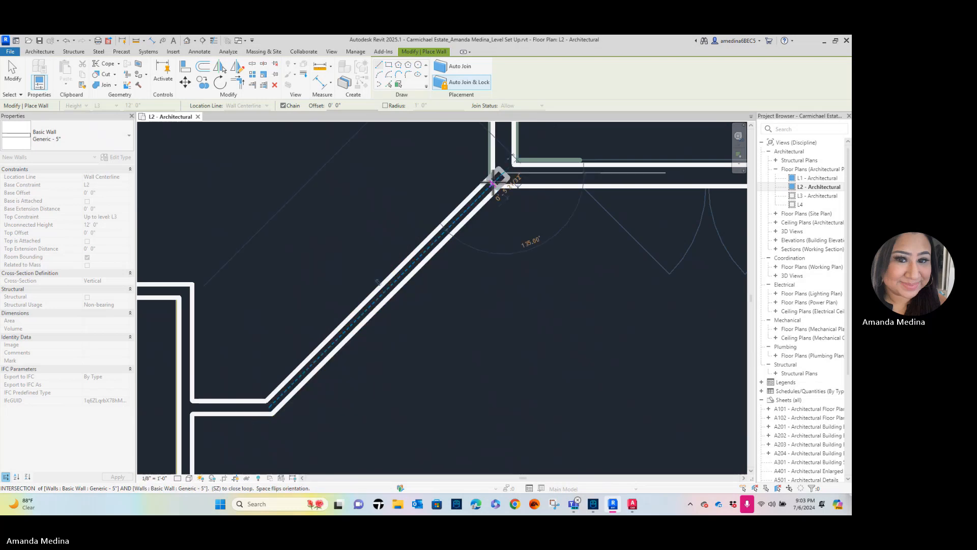
pyautogui.press('Escape')
# Draw the horizontal wall north of the bathroom and closet, from the long vertical wall east to the corner of the imported lines
pyautogui.scroll(-2, 481, 215)
pyautogui.scroll(-3, 476, 279)
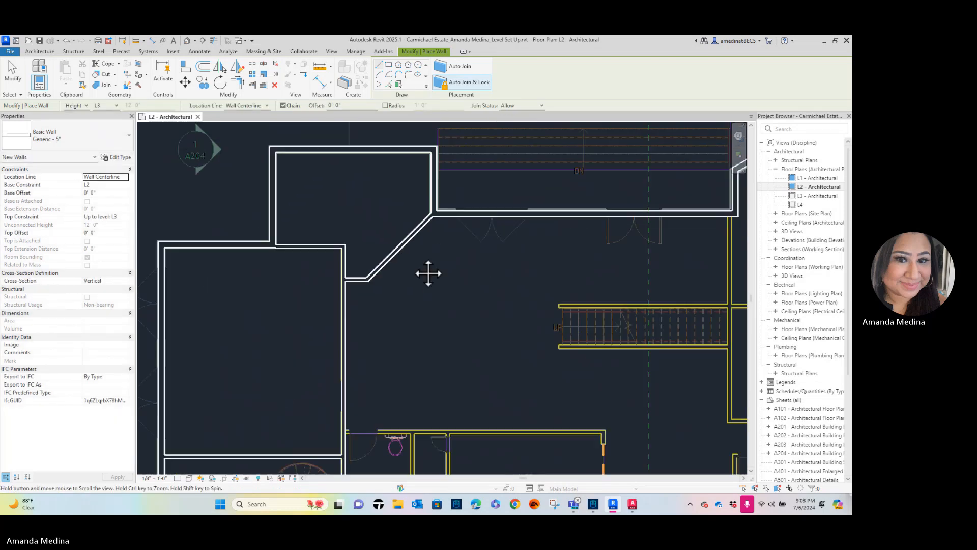
pyautogui.moveTo(407, 251)
pyautogui.mouseDown(button='middle')
pyautogui.moveTo(474, 317)
pyautogui.moveTo(416, 267)
pyautogui.mouseUp(button='middle')
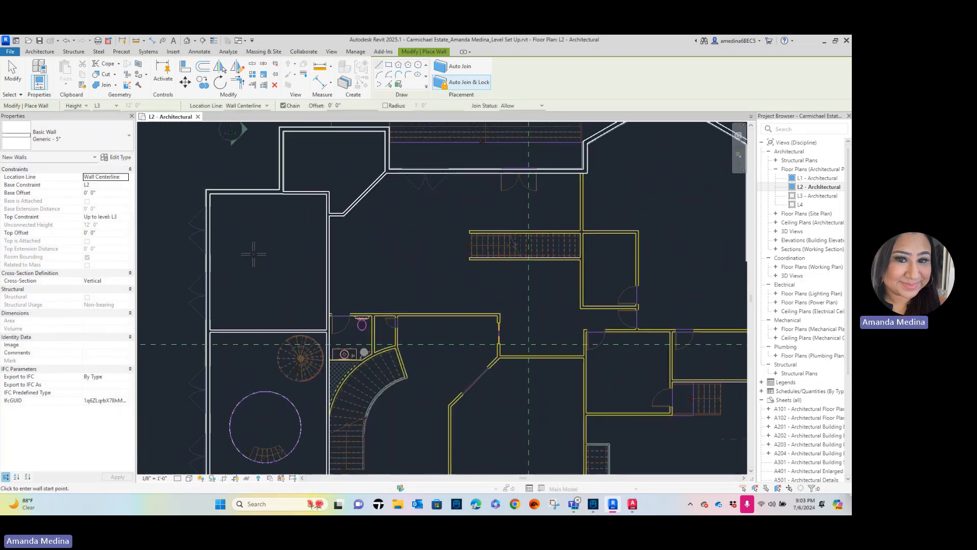
pyautogui.scroll(5, 350, 331)
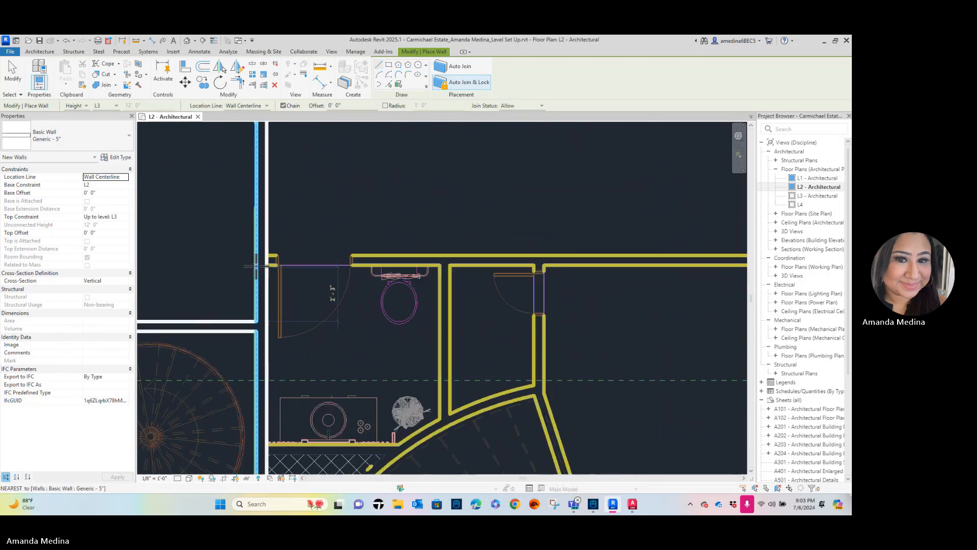
pyautogui.click(266, 261)
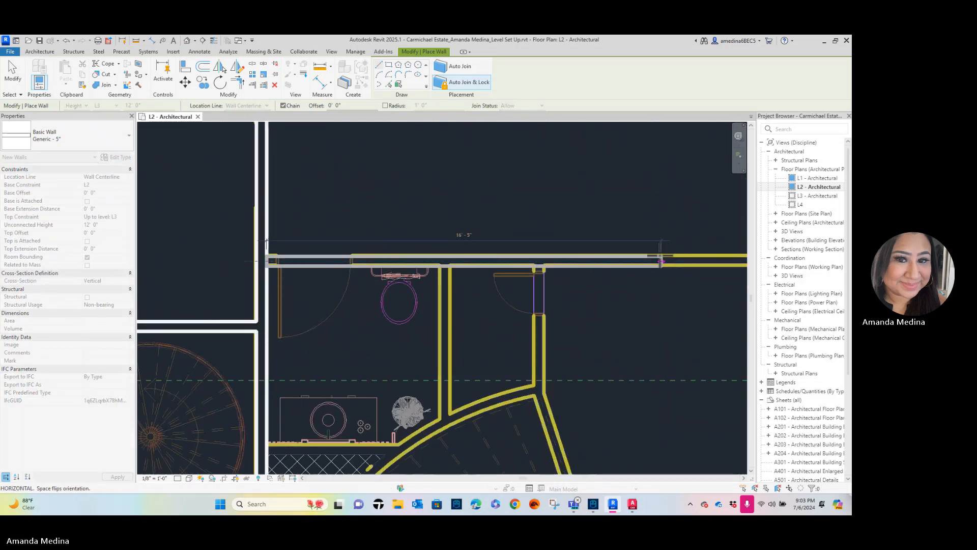
pyautogui.scroll(-1, 580, 255)
pyautogui.moveTo(538, 263); pyautogui.dragTo(307, 266, button='middle')
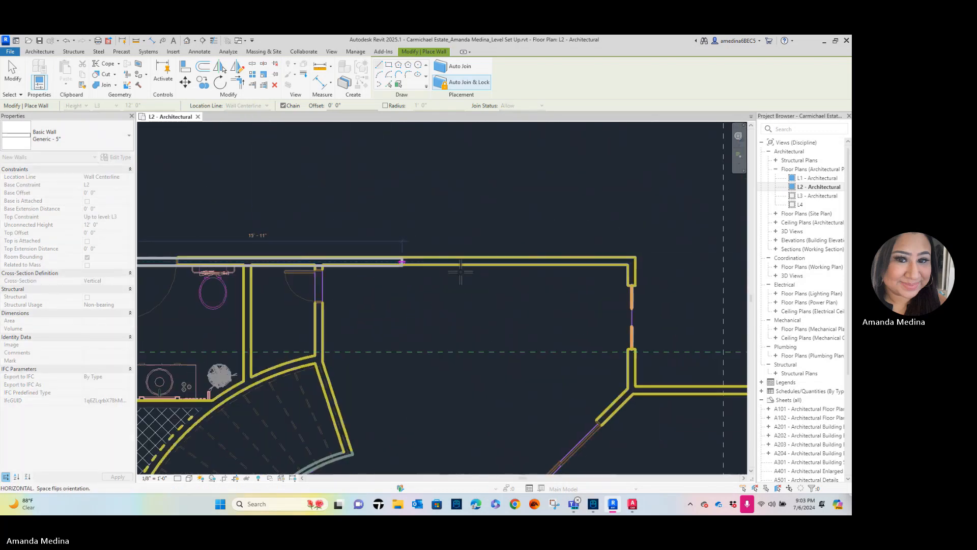
pyautogui.click(632, 262)
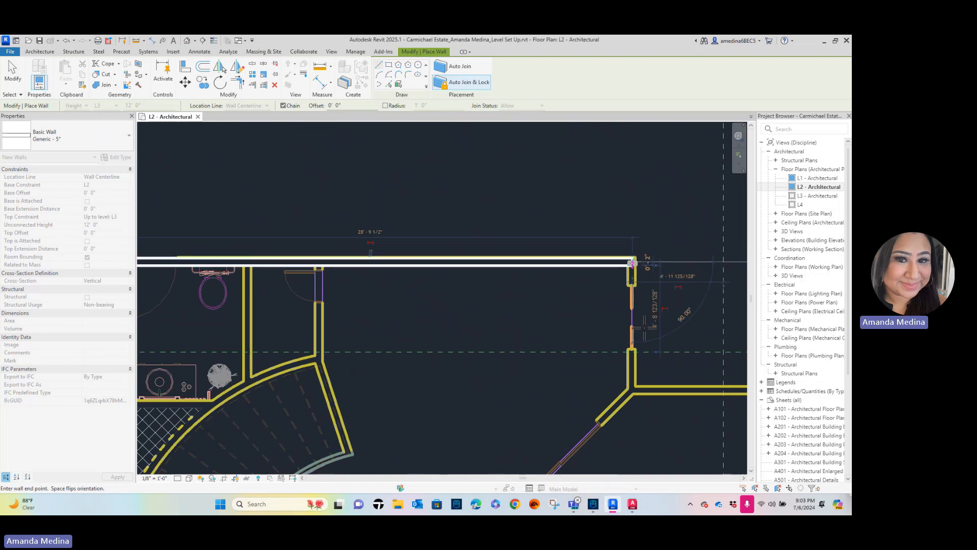
# Continue the wall south past the opening to the imported junction, and southwest along the diagonal to its lower end
pyautogui.click(632, 391)
pyautogui.scroll(-1, 632, 390)
pyautogui.moveTo(632, 391); pyautogui.dragTo(632, 277, button='middle')
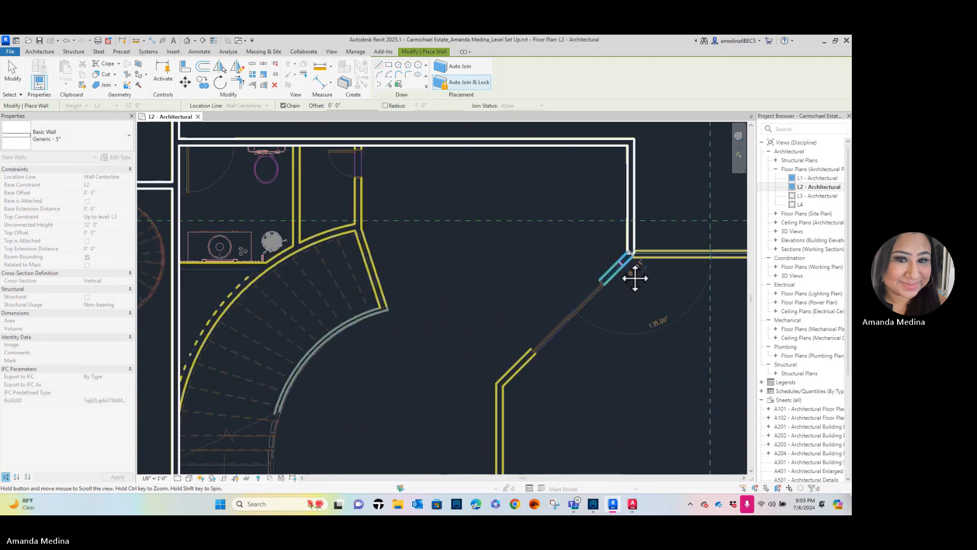
pyautogui.click(500, 388)
# Continue the wall straight south from the diagonal to the front exterior wall east of the entry doors, and end the chain
pyautogui.scroll(-1, 501, 397)
pyautogui.moveTo(502, 397); pyautogui.dragTo(501, 220, button='middle')
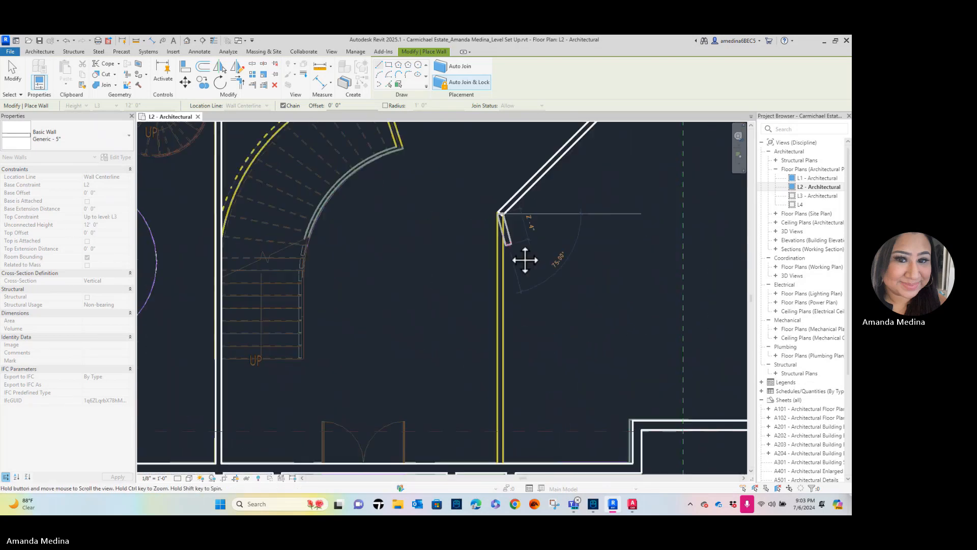
pyautogui.click(500, 461)
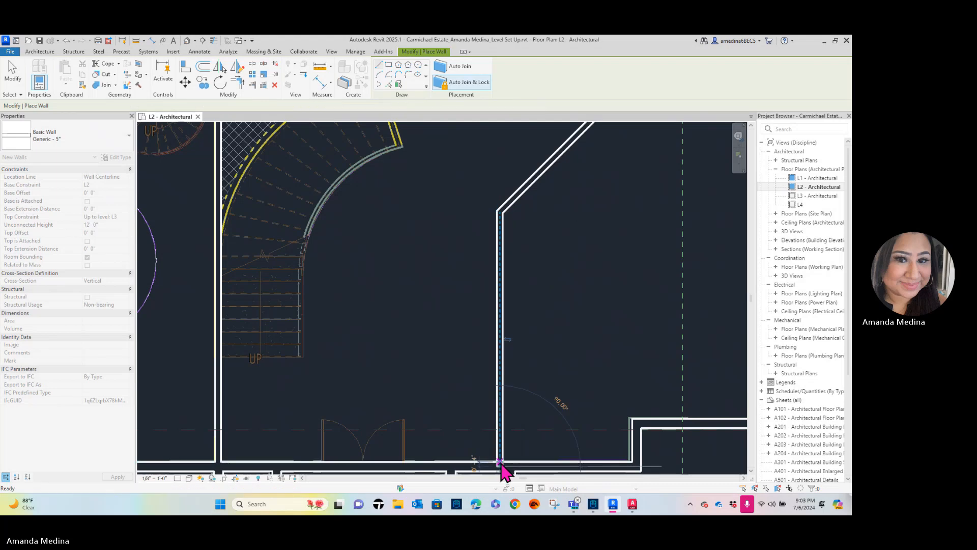
pyautogui.press('Escape')
# Draw the bathroom's south wall behind the vanity, from the long vertical wall east to the curved stair wall lines
pyautogui.scroll(-1, 376, 306)
pyautogui.moveTo(376, 305); pyautogui.dragTo(407, 400, button='middle')
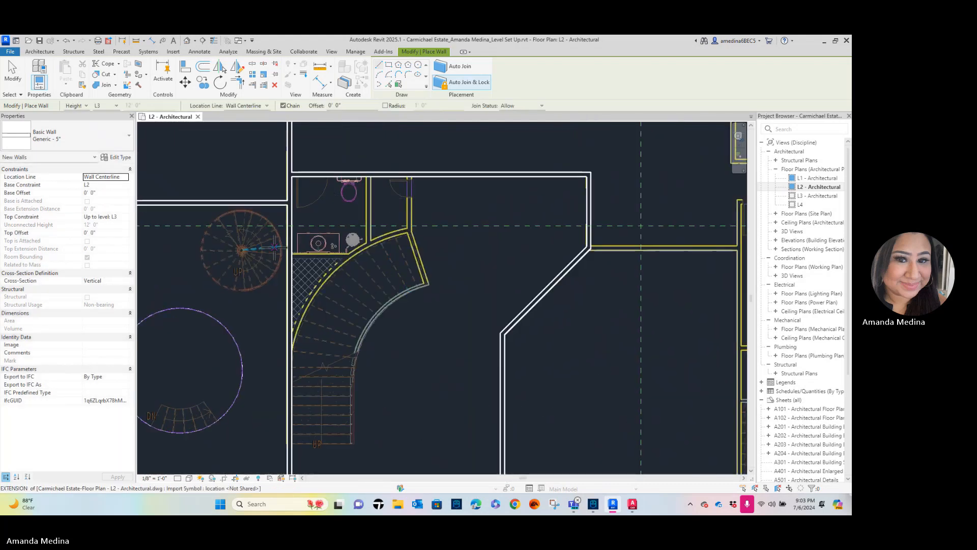
pyautogui.scroll(5, 300, 261)
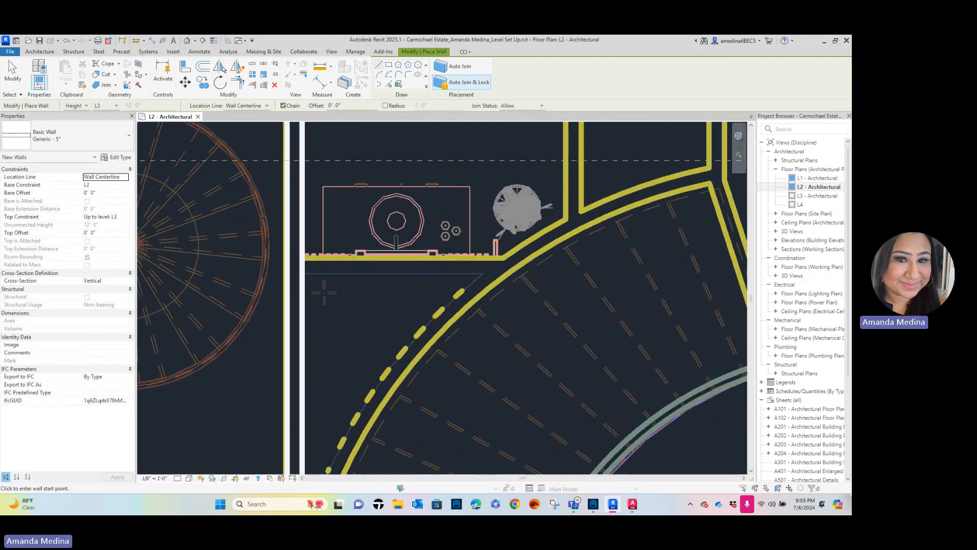
pyautogui.click(303, 265)
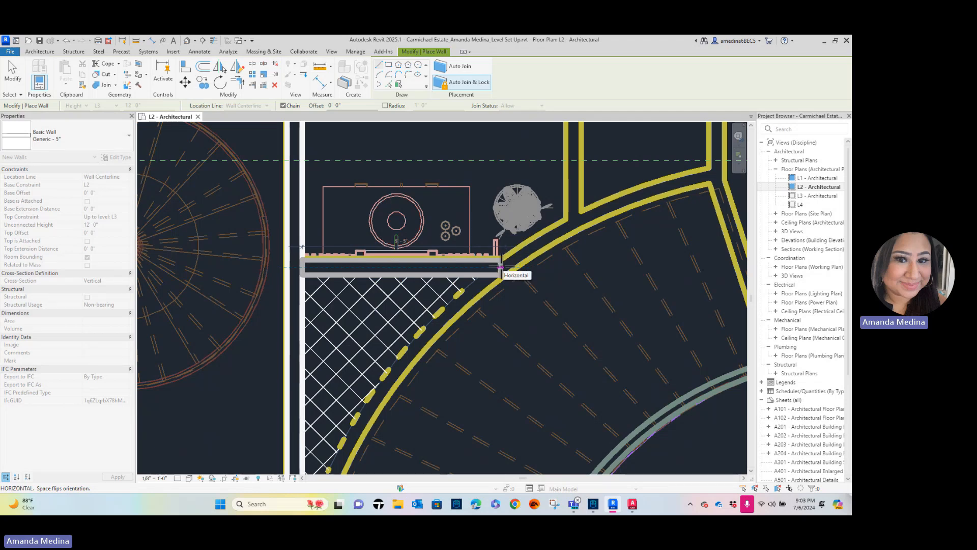
pyautogui.click(500, 266)
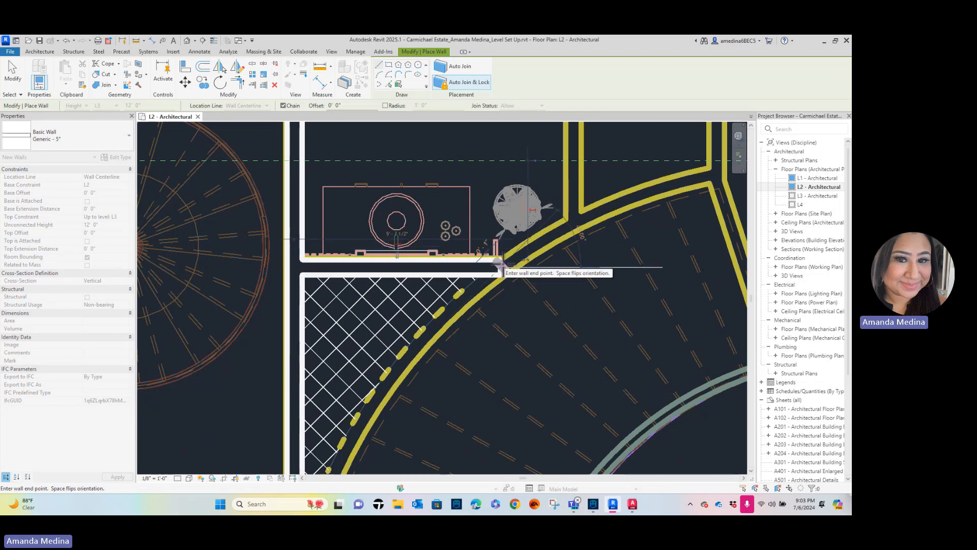
pyautogui.press('Escape')
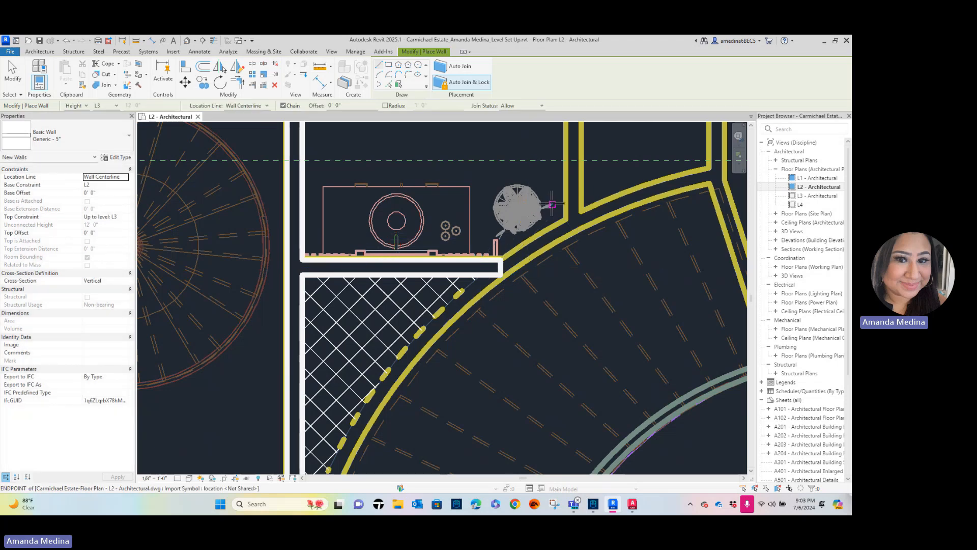
# Draw the vertical wall between the bathroom and closet, from the north horizontal wall south to the curved stair wall lines
pyautogui.moveTo(552, 226); pyautogui.dragTo(440, 305, button='middle')
pyautogui.scroll(-2, 474, 159)
pyautogui.moveTo(474, 159); pyautogui.dragTo(445, 217, button='middle')
pyautogui.scroll(1, 441, 206)
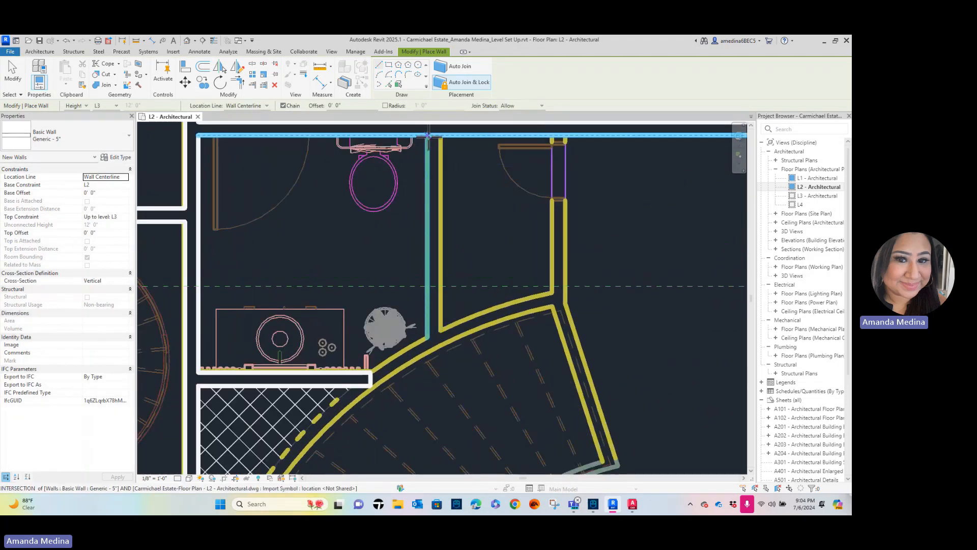
pyautogui.click(435, 127)
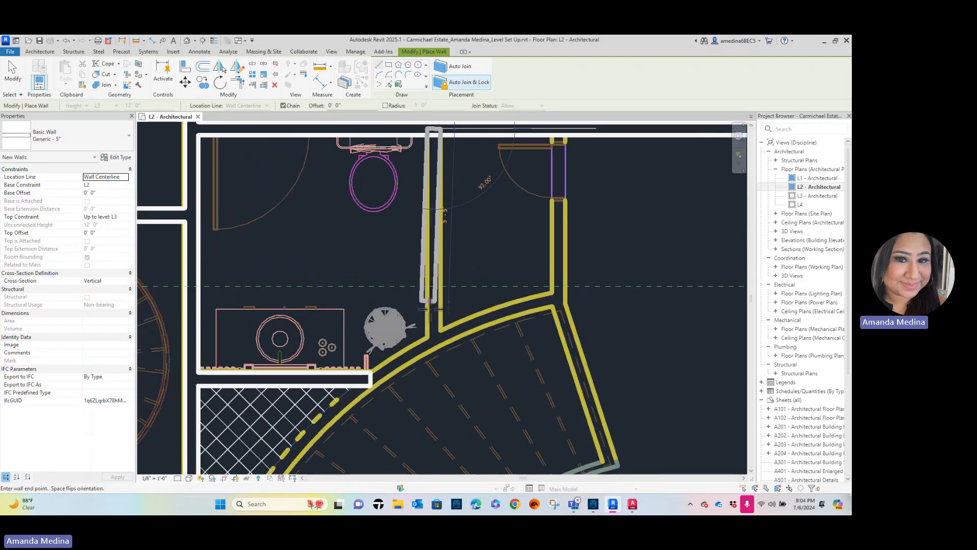
pyautogui.click(435, 340)
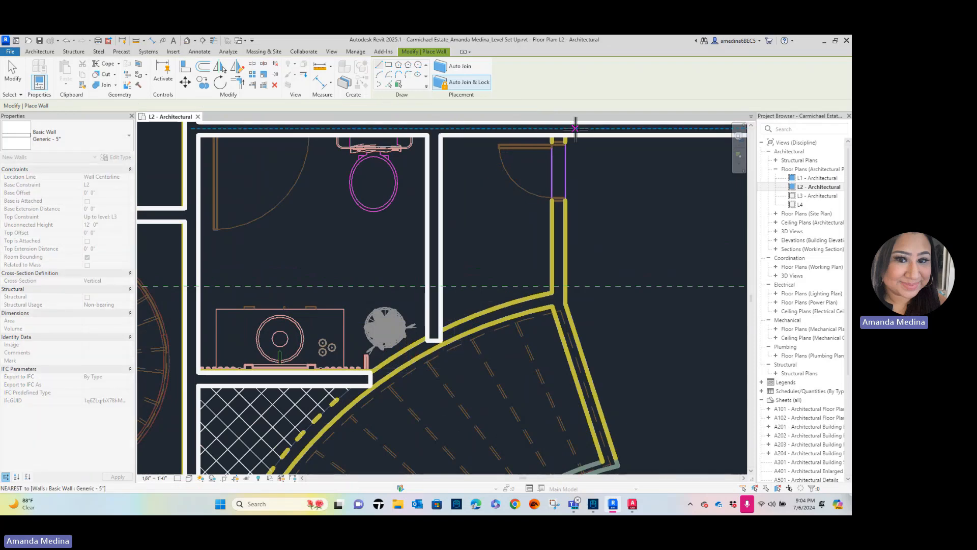
pyautogui.moveTo(573, 125); pyautogui.dragTo(550, 193, button='middle')
pyautogui.press('Escape')
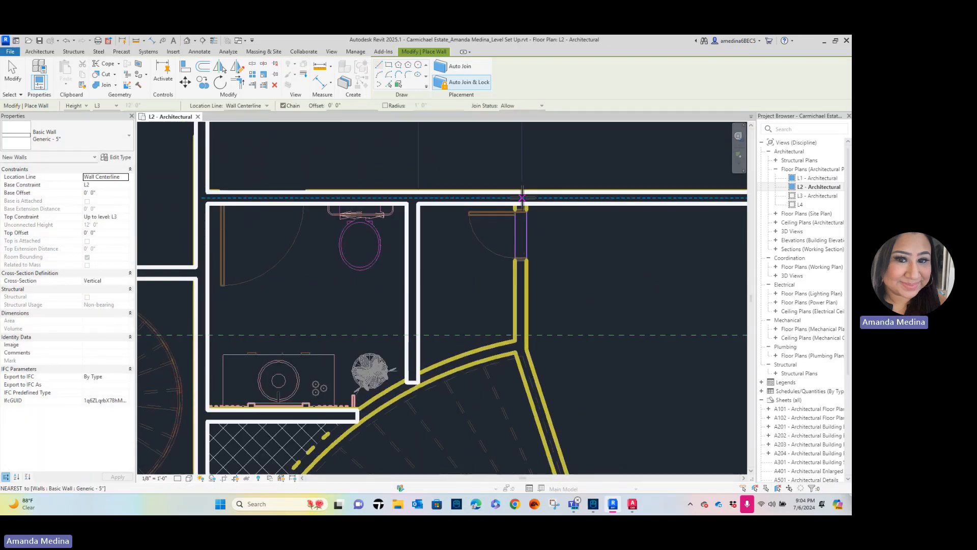
# Draw the closet's east wall south to the curved stair corner, and continue it along the angled stair end to the inner stair railing
pyautogui.click(522, 201)
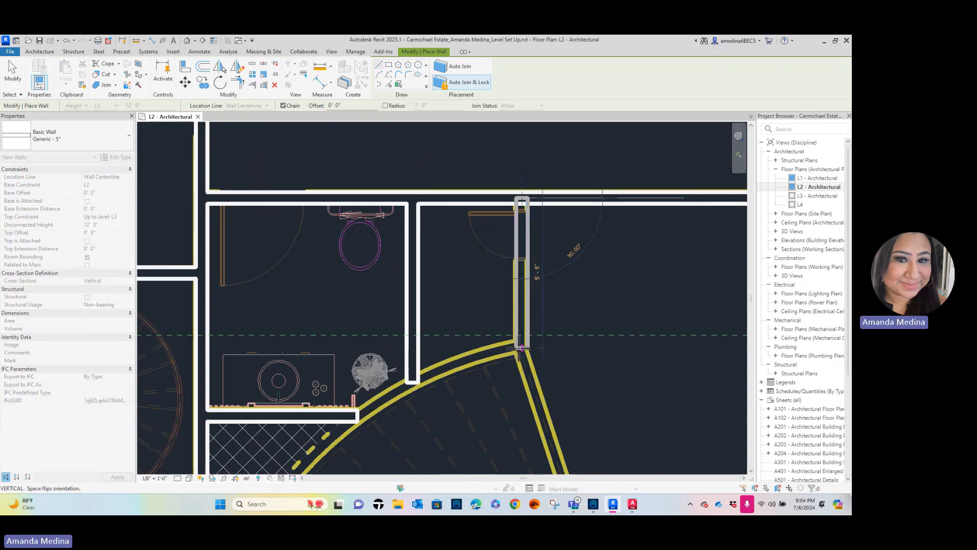
pyautogui.click(521, 348)
pyautogui.scroll(-1, 532, 369)
pyautogui.moveTo(532, 369); pyautogui.dragTo(466, 236, button='middle')
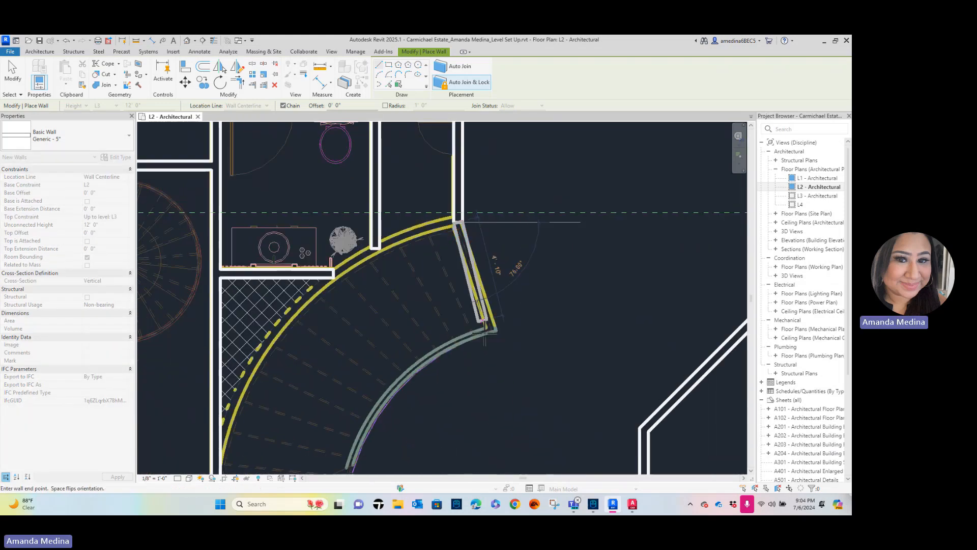
pyautogui.scroll(2, 492, 328)
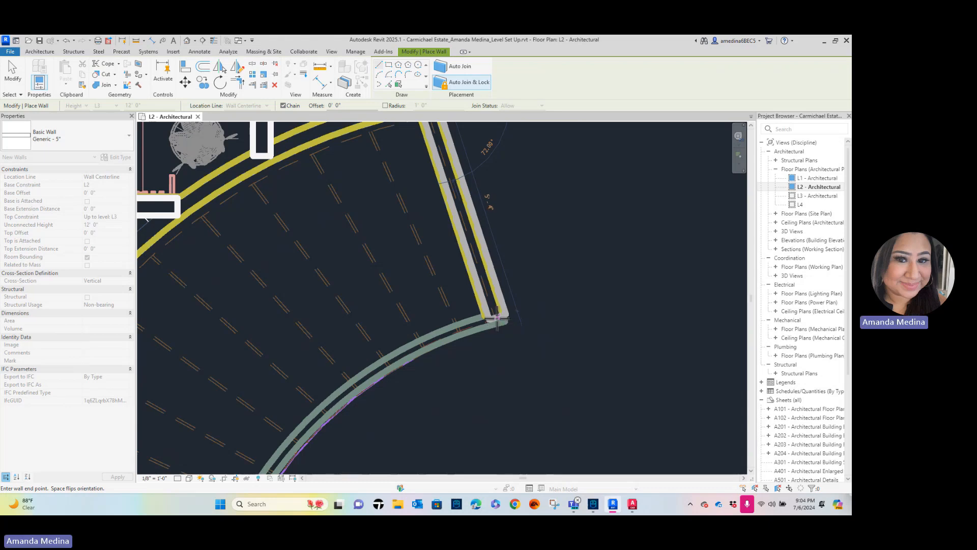
pyautogui.click(498, 322)
pyautogui.press('Escape')
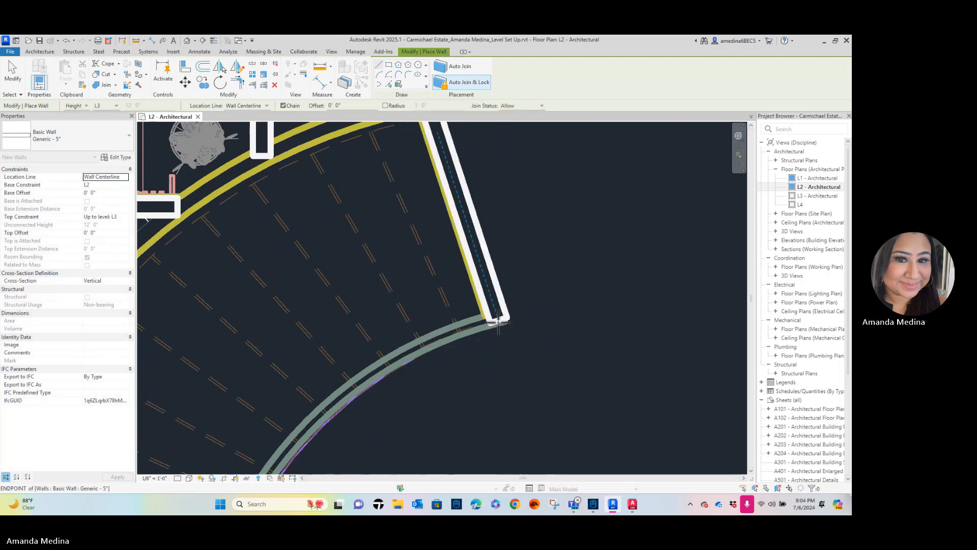
# Draw the horizontal wall from the vertical and diagonal walls' junction east to the imported vertical wall lines
pyautogui.scroll(-3, 530, 304)
pyautogui.moveTo(530, 303); pyautogui.dragTo(503, 239, button='middle')
pyautogui.moveTo(590, 275); pyautogui.dragTo(444, 365, button='middle')
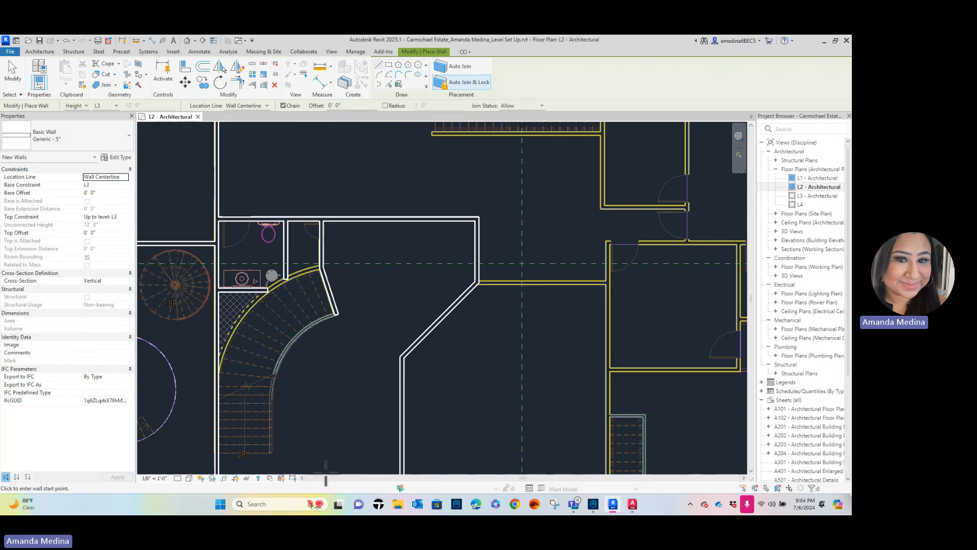
pyautogui.scroll(4, 559, 275)
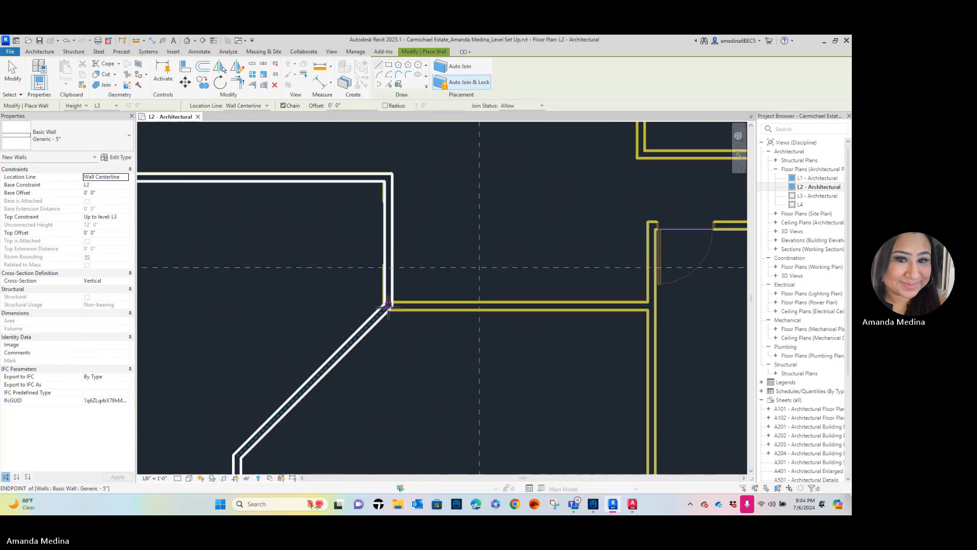
pyautogui.click(387, 305)
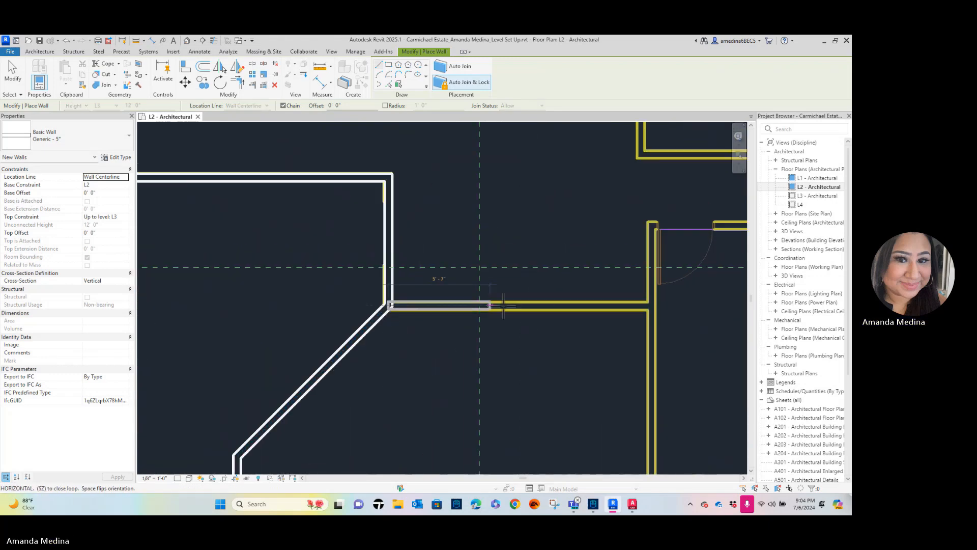
pyautogui.click(651, 305)
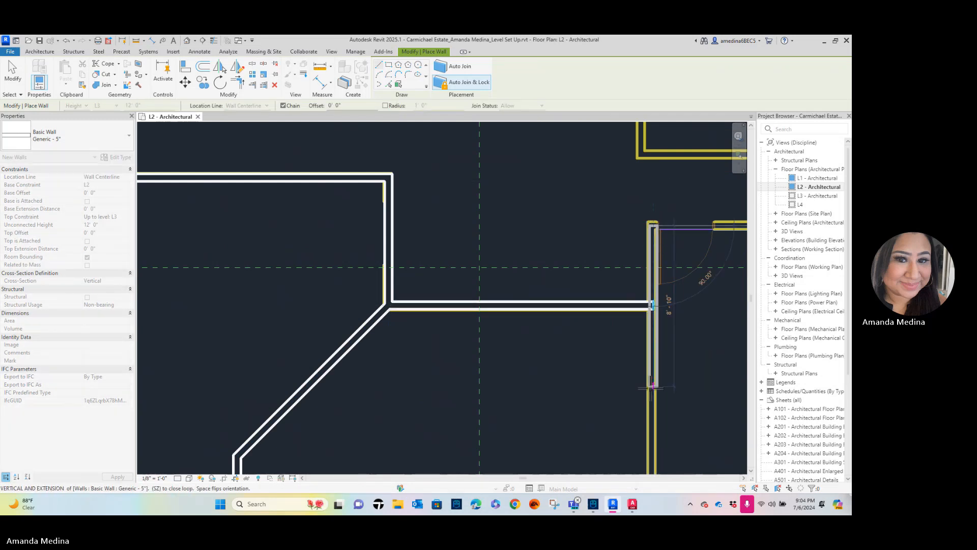
# Try to draw the vertical wall south to the exterior wall corner beside the straight stair, and delete it
pyautogui.moveTo(705, 277); pyautogui.dragTo(585, 142, button='middle')
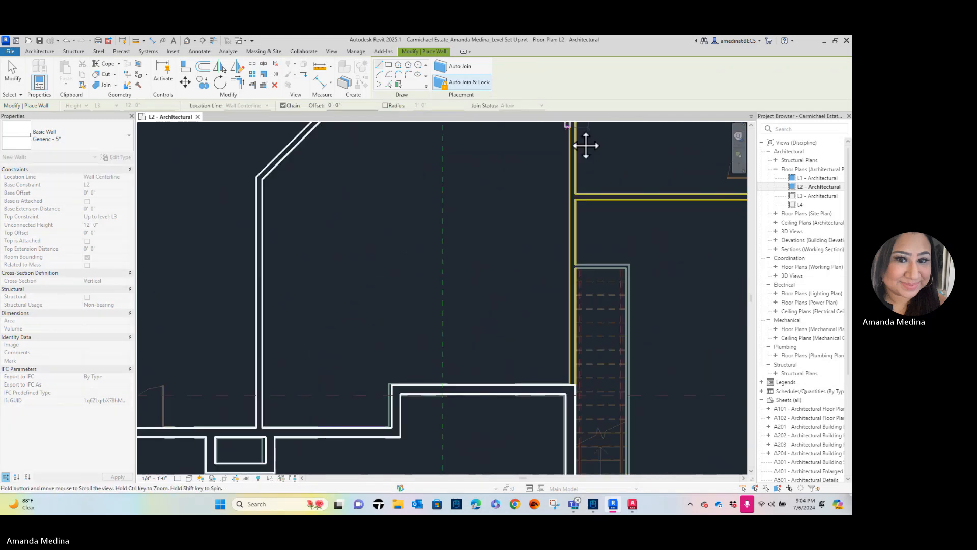
pyautogui.click(574, 388)
pyautogui.press('Escape')
pyautogui.scroll(3, 509, 352)
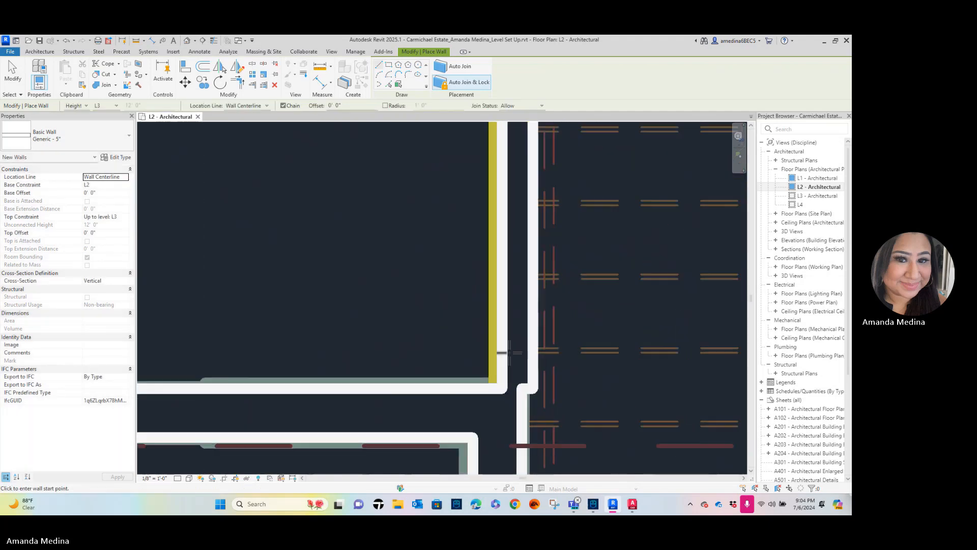
pyautogui.press('Escape')
pyautogui.click(537, 375)
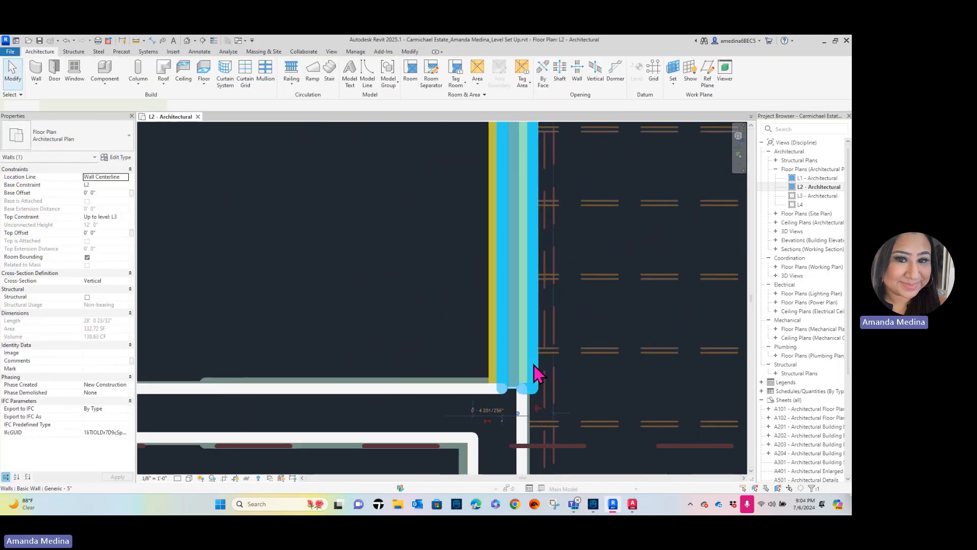
pyautogui.press('Delete')
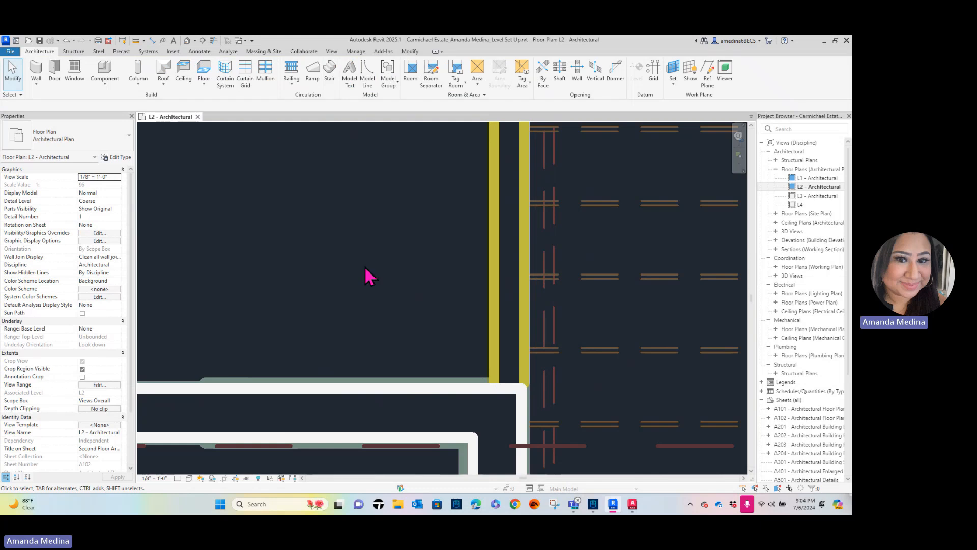
# Draw the vertical wall from the exterior wall corner beside the straight stair north along the imported lines to the doorway corner
pyautogui.click(36, 71)
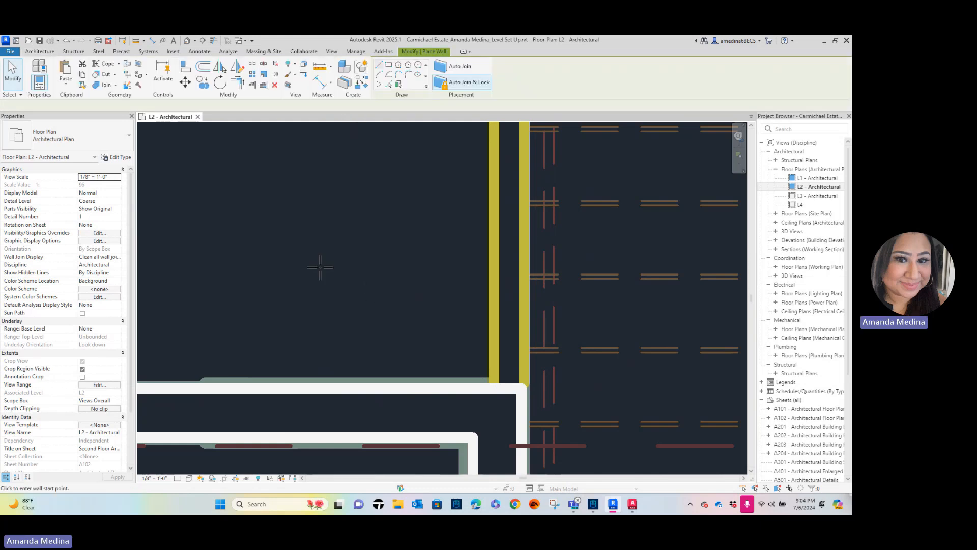
pyautogui.click(509, 391)
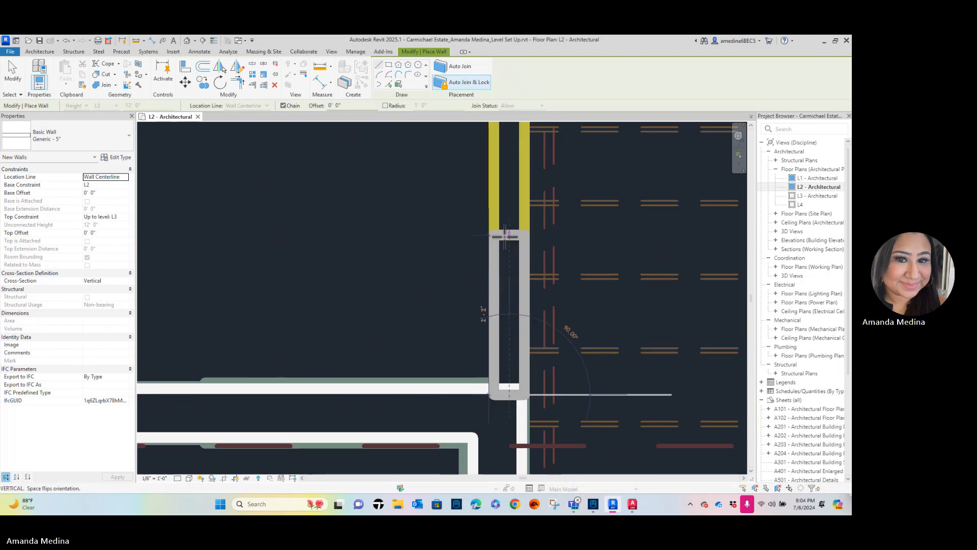
pyautogui.scroll(-4, 507, 235)
pyautogui.moveTo(506, 236); pyautogui.dragTo(476, 453, button='middle')
pyautogui.scroll(-1, 473, 165)
pyautogui.moveTo(472, 164); pyautogui.dragTo(447, 442, button='middle')
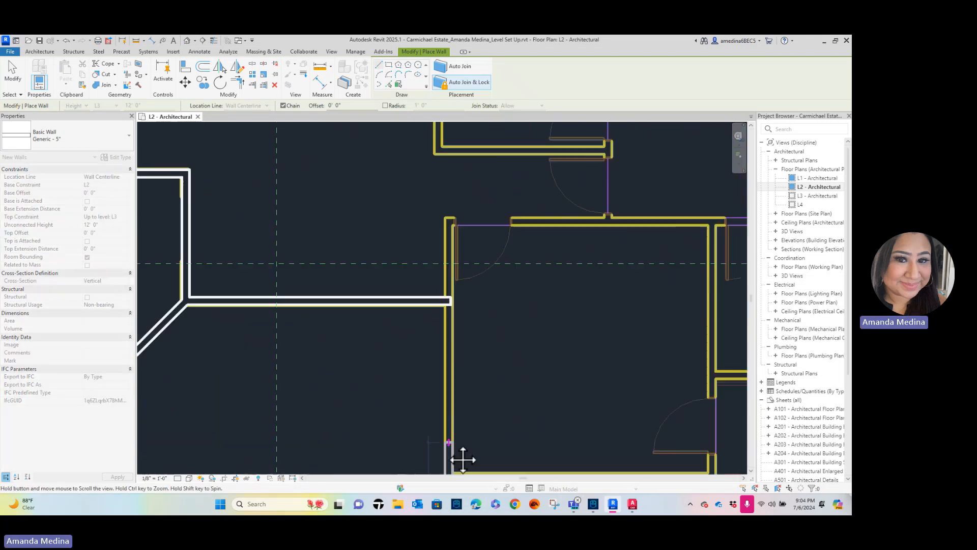
pyautogui.click(448, 222)
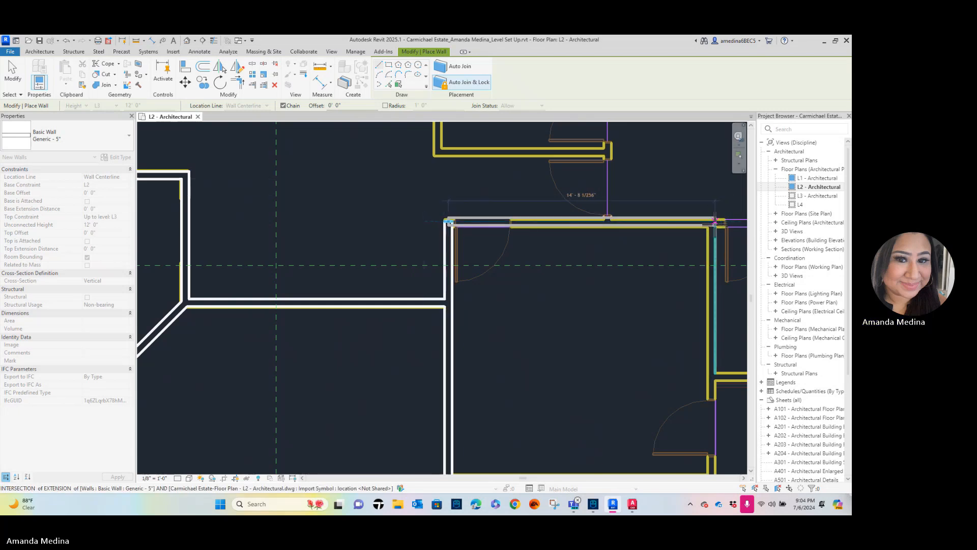
# Continue the wall east from the doorway corner along the imported horizontal lines to the east exterior wall
pyautogui.moveTo(683, 244); pyautogui.dragTo(426, 267, button='middle')
pyautogui.scroll(-3, 451, 259)
pyautogui.scroll(-1, 508, 251)
pyautogui.moveTo(508, 251); pyautogui.dragTo(428, 257, button='middle')
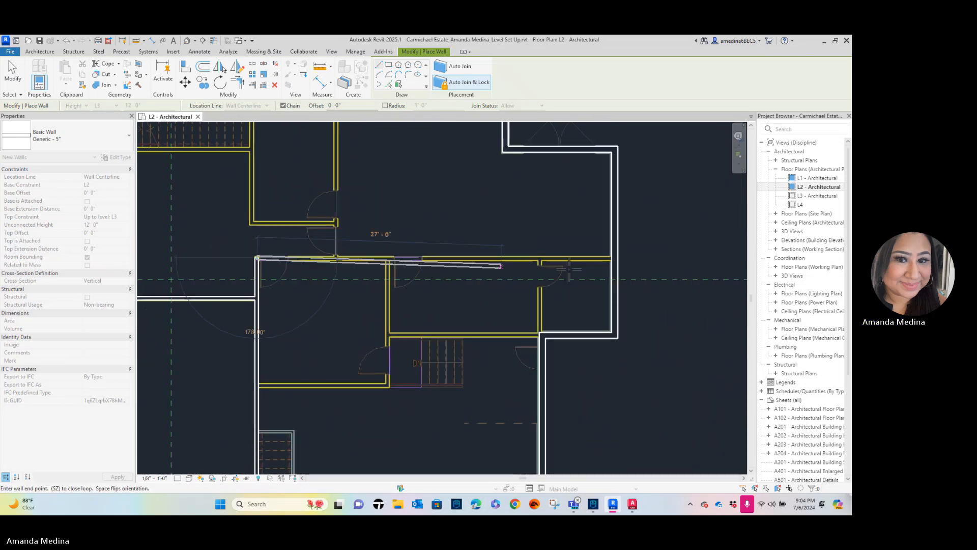
pyautogui.click(615, 257)
pyautogui.press('Escape')
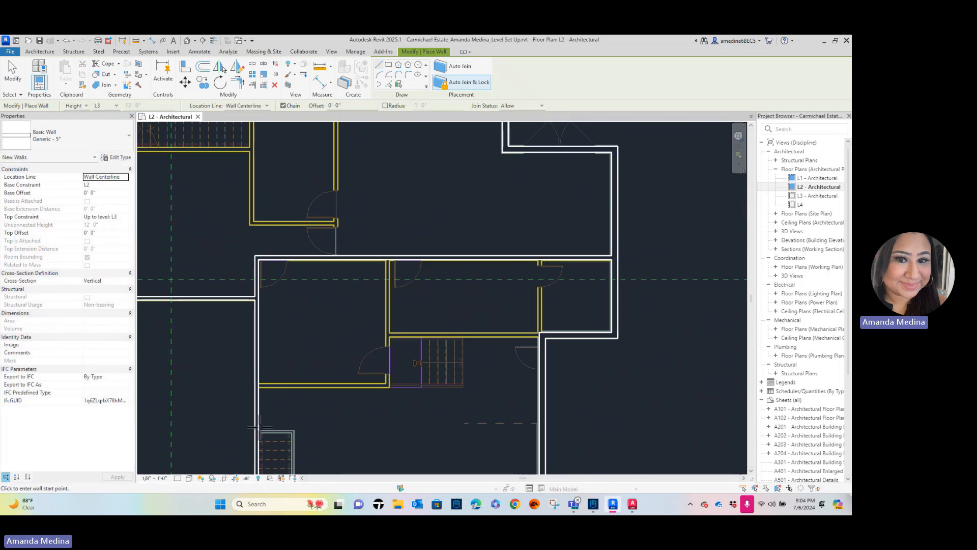
# Nudge the horizontal wall above the short stair north to line up with the adjoining exterior wall
pyautogui.scroll(3, 583, 332)
pyautogui.press('Escape')
pyautogui.click(408, 359)
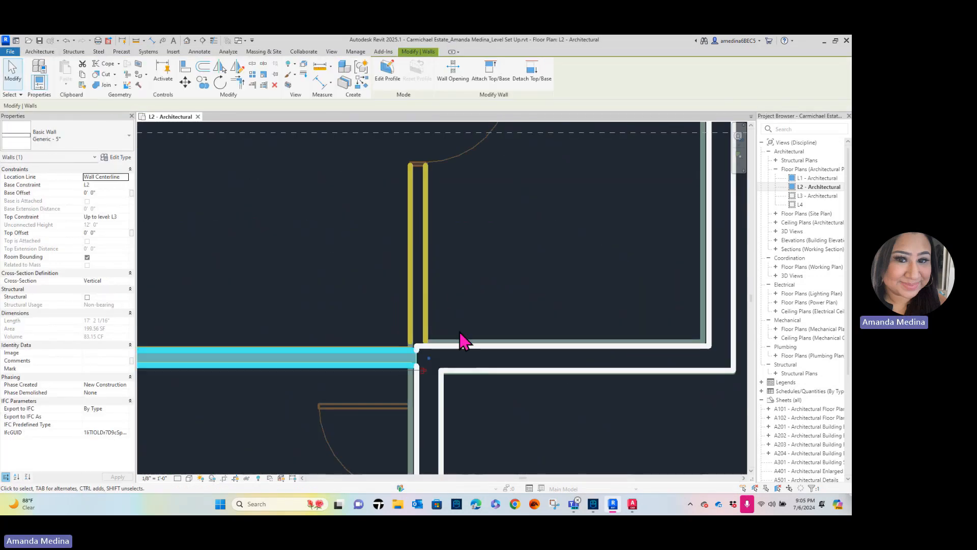
pyautogui.press('Up')
pyautogui.press('Up')
pyautogui.press('Up')
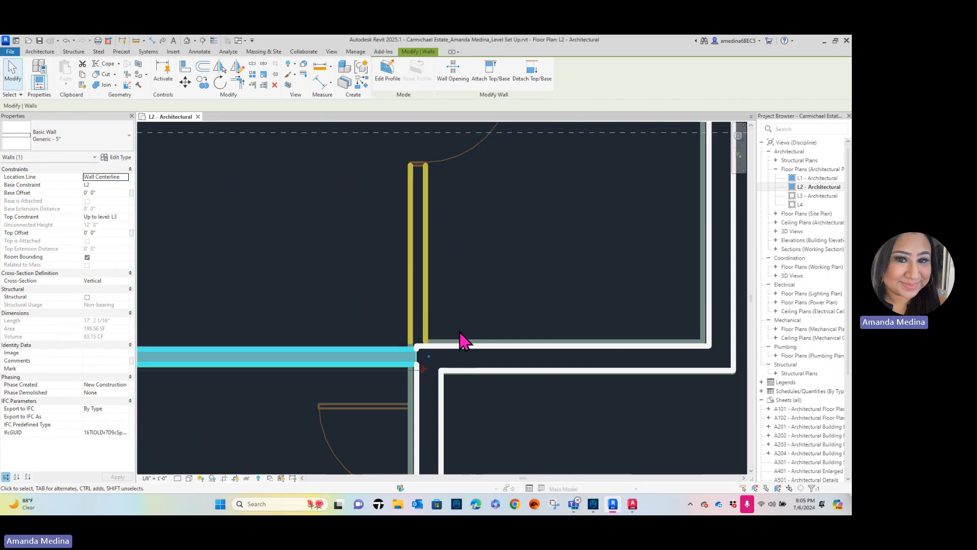
pyautogui.click(484, 324)
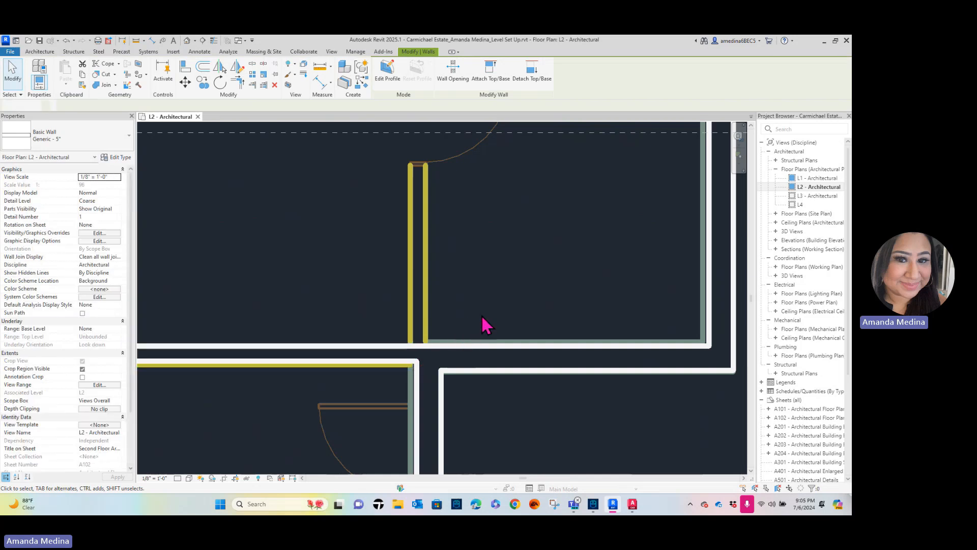
# Draw a matching vertical wall from the horizontal wall's east end north through the door opening to the long horizontal wall
pyautogui.click(385, 365)
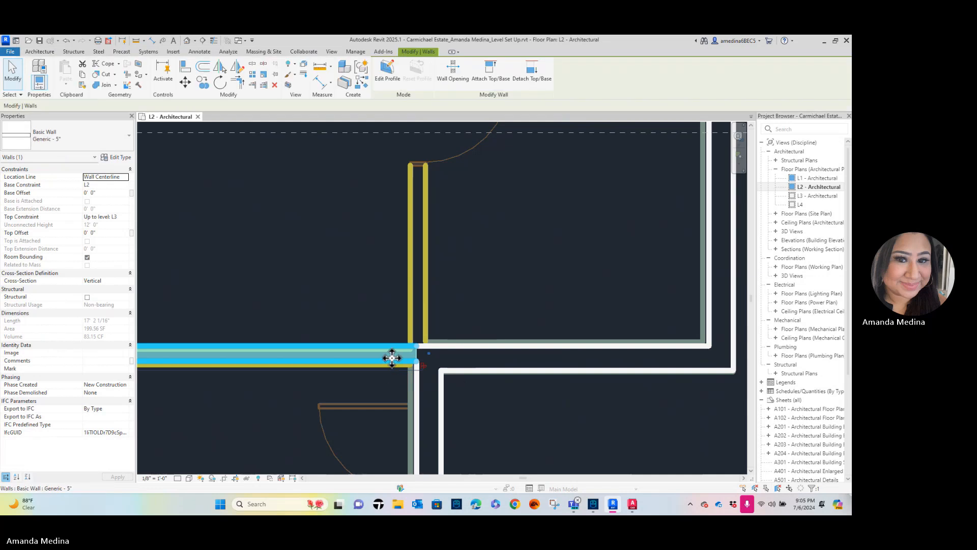
pyautogui.press('c')
pyautogui.press('s')
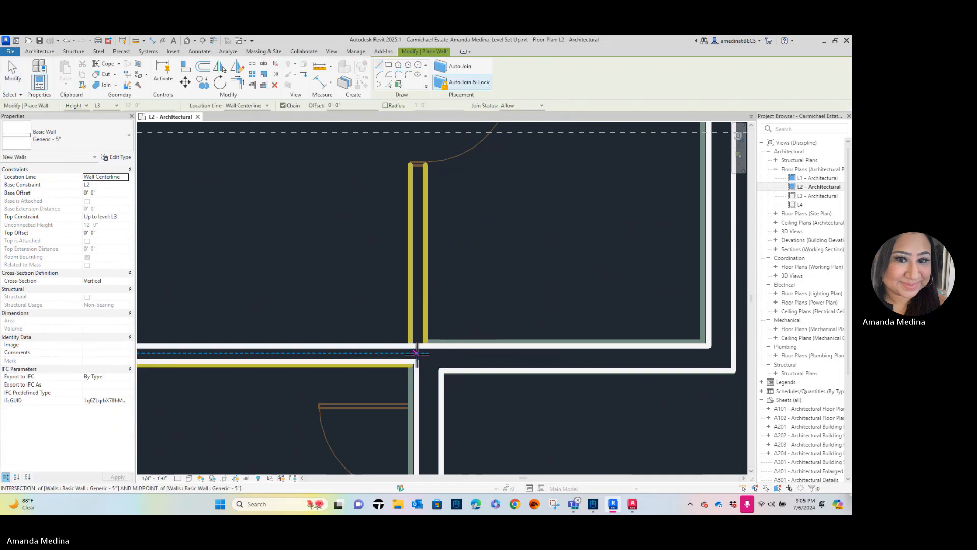
pyautogui.click(417, 352)
pyautogui.scroll(-2, 410, 187)
pyautogui.scroll(-1, 415, 205)
pyautogui.moveTo(415, 205); pyautogui.dragTo(424, 318, button='middle')
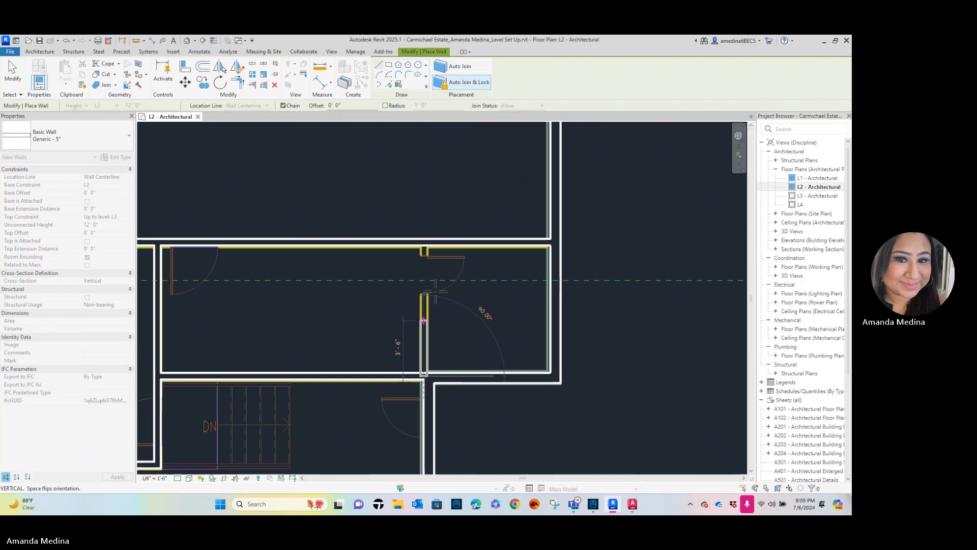
pyautogui.click(424, 242)
pyautogui.press('Escape')
# Draw a wall from the north exterior wall's corner south past the stair to the imported corner, and continue it east to the door jambs
pyautogui.scroll(-2, 399, 343)
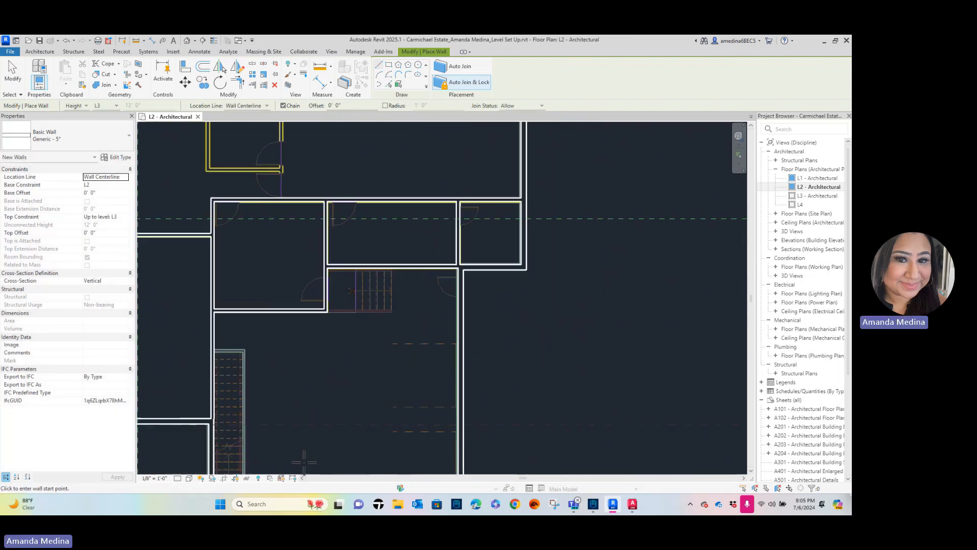
pyautogui.scroll(-1, 309, 443)
pyautogui.moveTo(329, 453); pyautogui.dragTo(410, 310, button='middle')
pyautogui.scroll(-3, 393, 293)
pyautogui.moveTo(433, 344); pyautogui.dragTo(446, 366, button='middle')
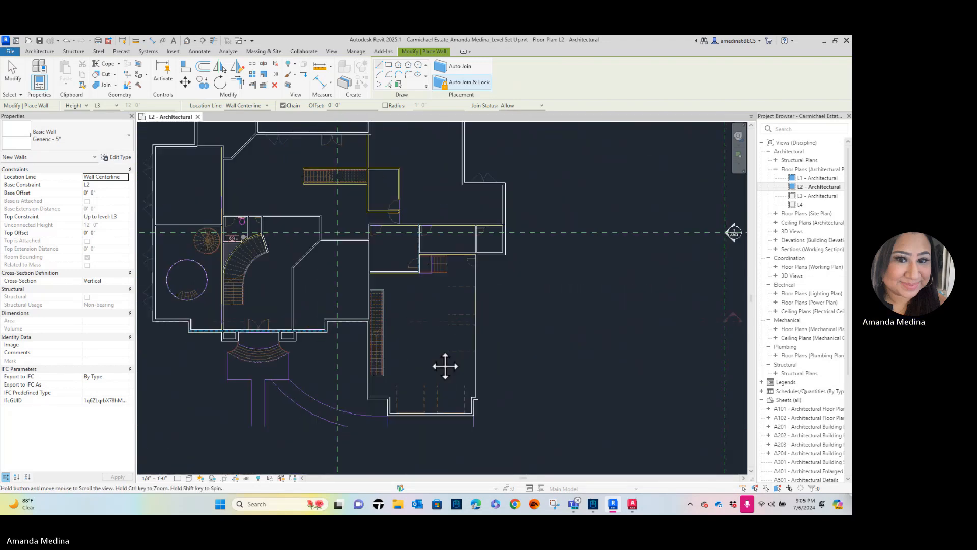
pyautogui.scroll(6, 395, 204)
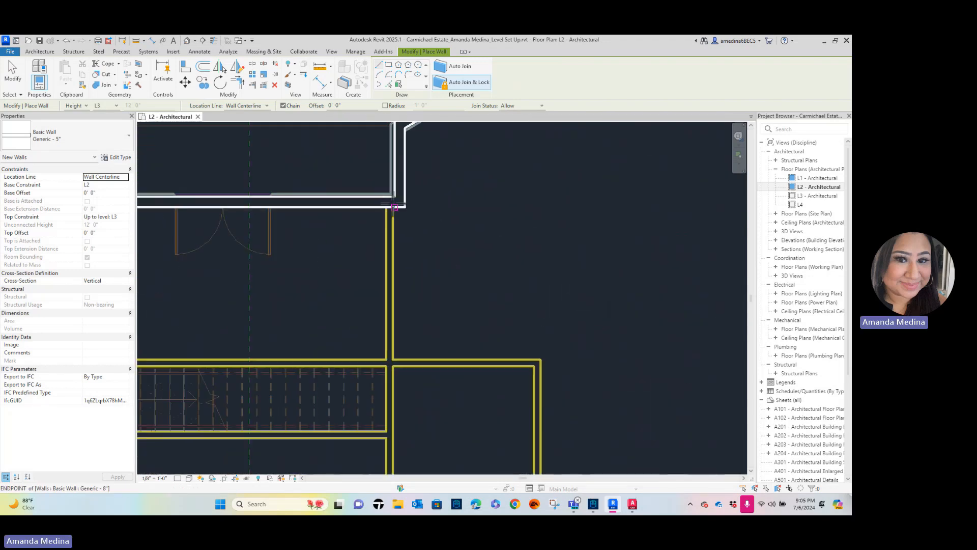
pyautogui.click(395, 207)
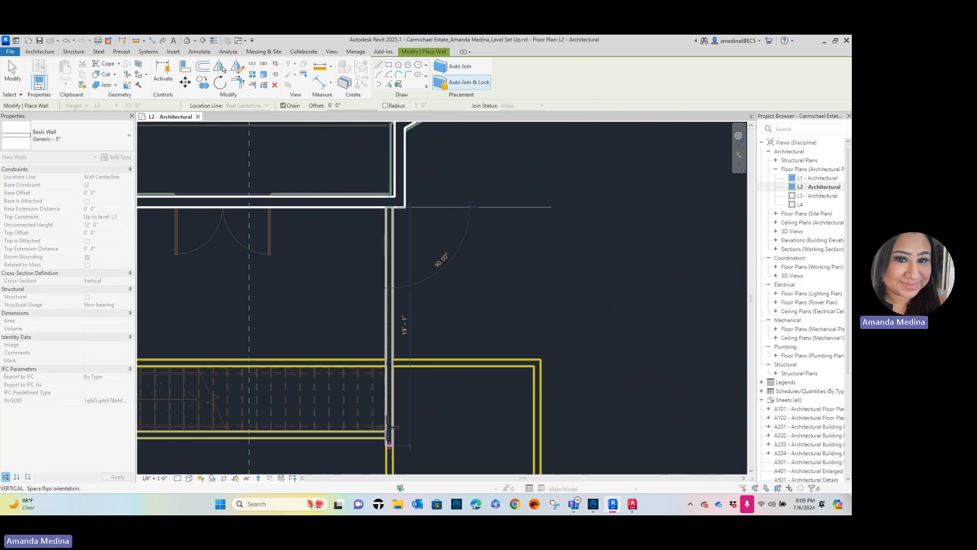
pyautogui.moveTo(400, 425); pyautogui.dragTo(402, 297, button='middle')
pyautogui.scroll(-1, 405, 403)
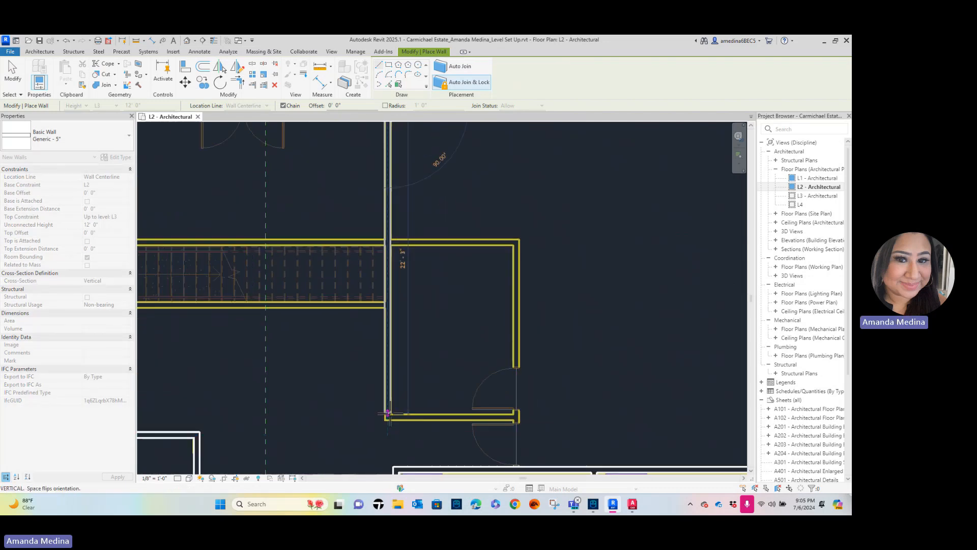
pyautogui.click(387, 413)
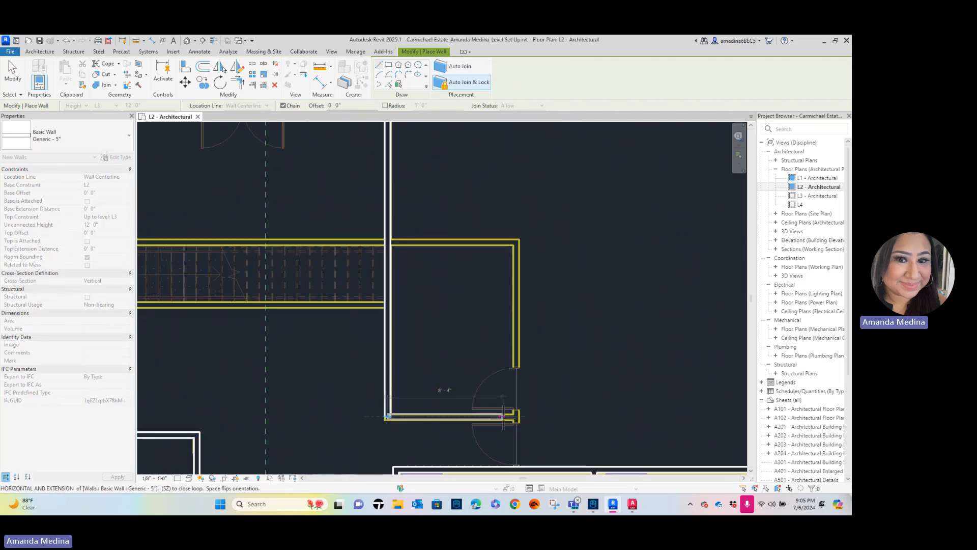
pyautogui.click(516, 417)
pyautogui.press('Escape')
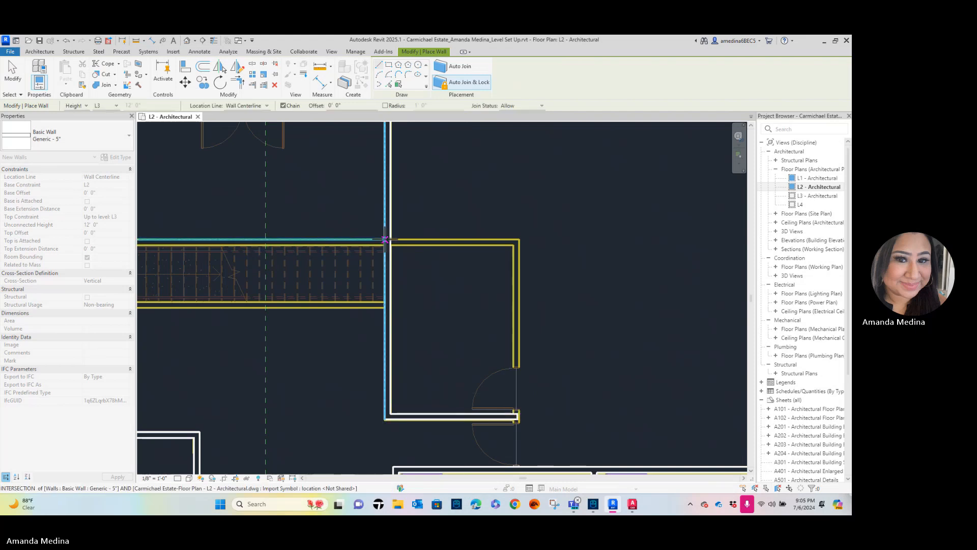
# Draw the stair's north wall east to the small room's corner, and continue it south through both door openings to the long horizontal wall
pyautogui.scroll(-1, 385, 285)
pyautogui.moveTo(401, 286); pyautogui.dragTo(478, 301, button='middle')
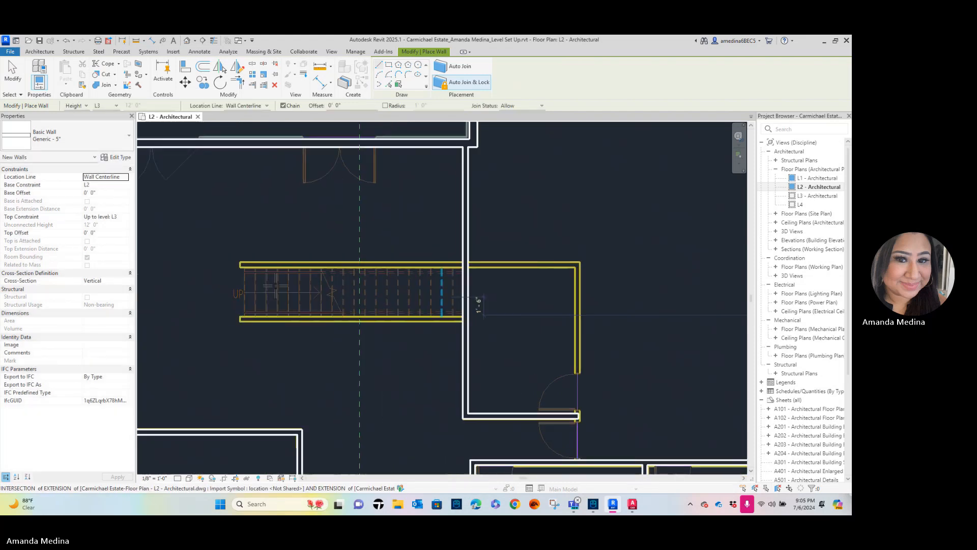
pyautogui.click(239, 263)
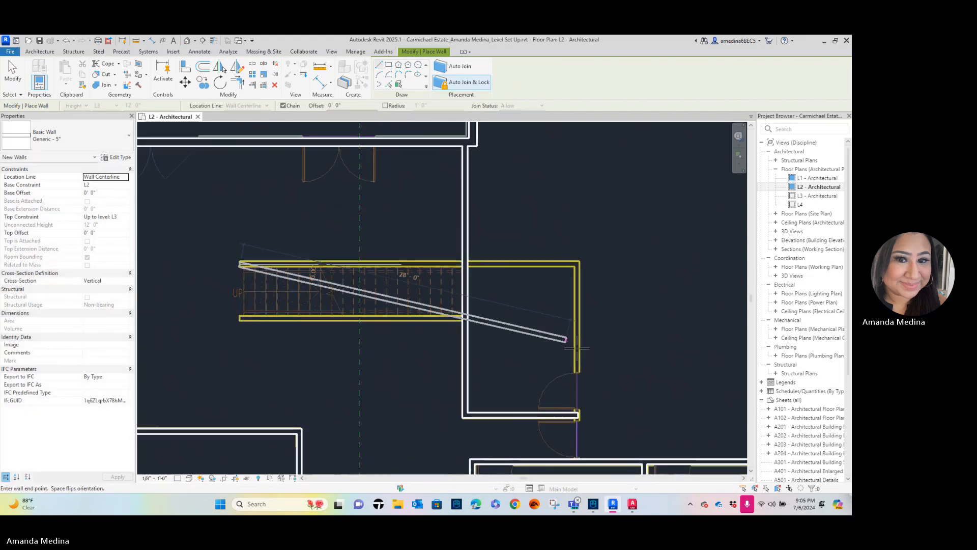
pyautogui.click(579, 264)
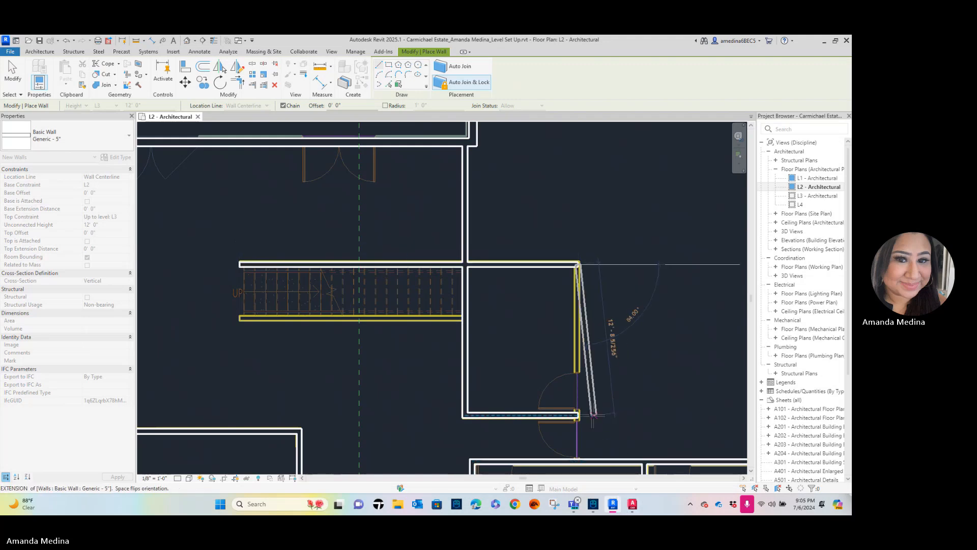
pyautogui.click(578, 458)
pyautogui.press('Escape')
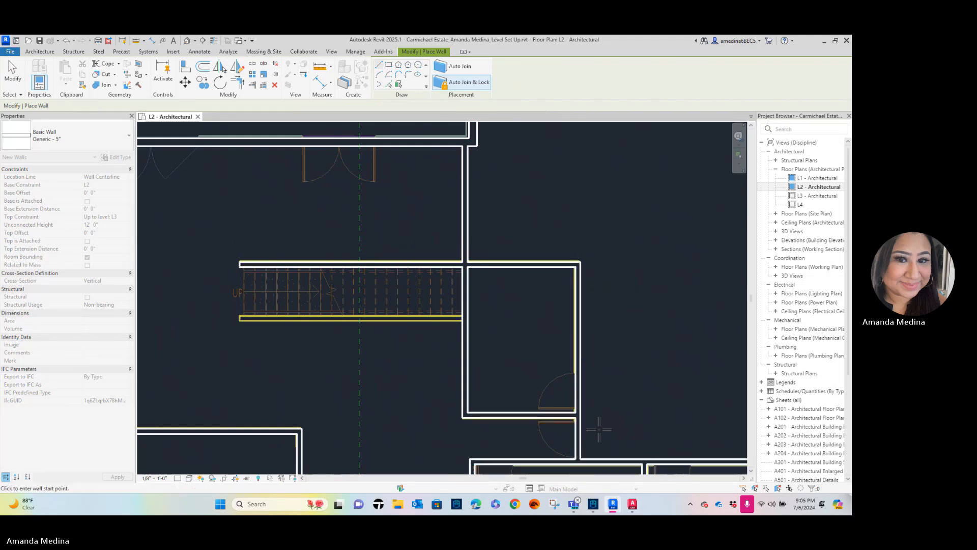
# Draw the stair's south wall from its west end east to the long vertical wall
pyautogui.click(240, 318)
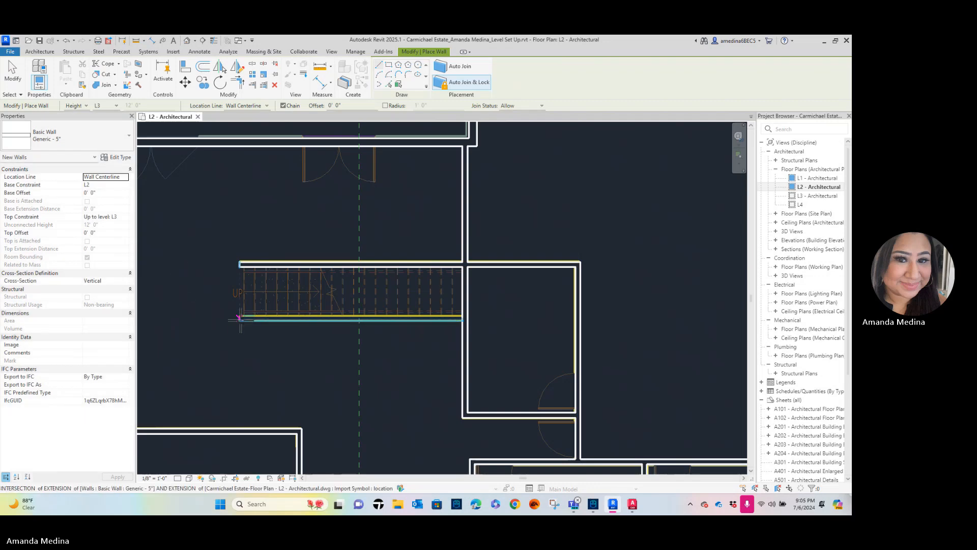
pyautogui.click(463, 318)
pyautogui.press('Escape')
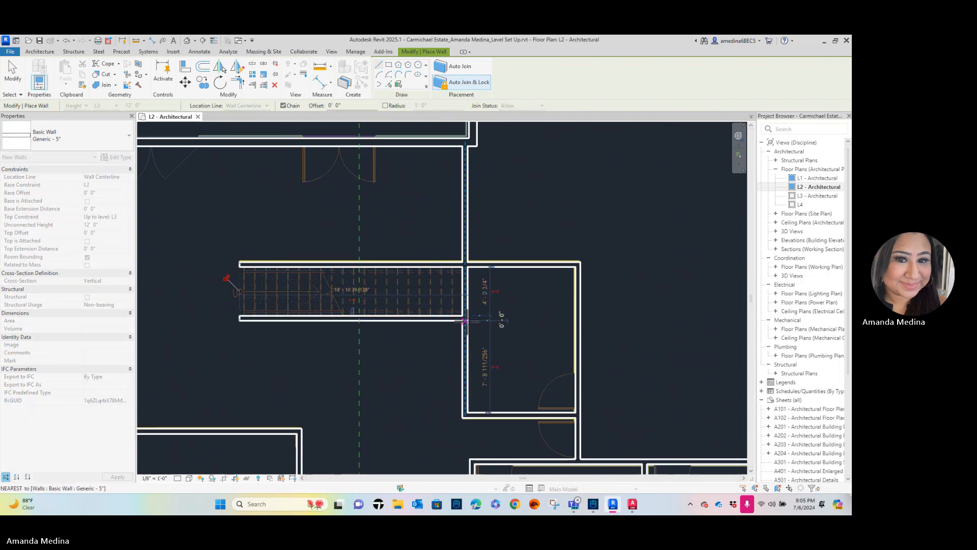
# Switch the wall drawing mode to the start-end-radius arc for the curved stair
pyautogui.scroll(-5, 465, 393)
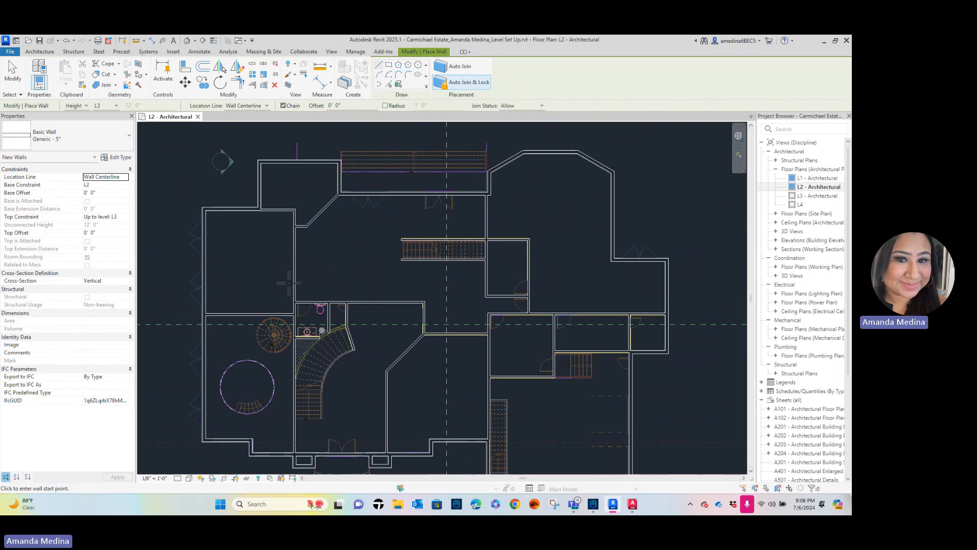
pyautogui.scroll(2, 335, 298)
pyautogui.moveTo(341, 277); pyautogui.dragTo(456, 174, button='middle')
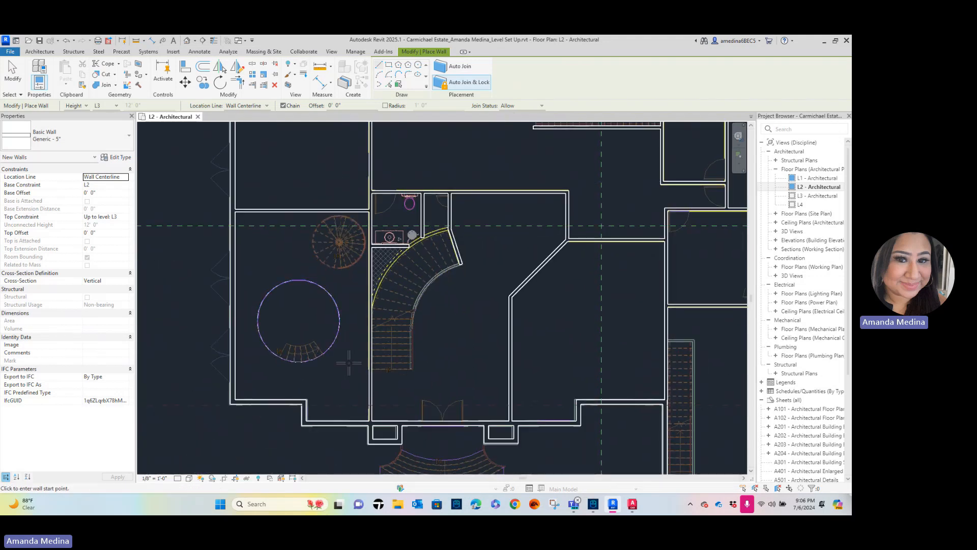
pyautogui.scroll(2, 350, 363)
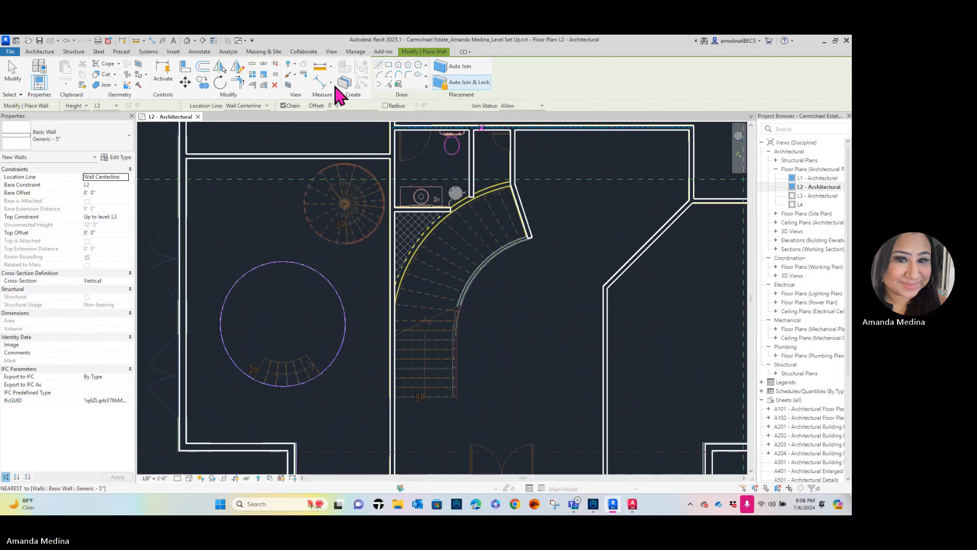
pyautogui.click(379, 77)
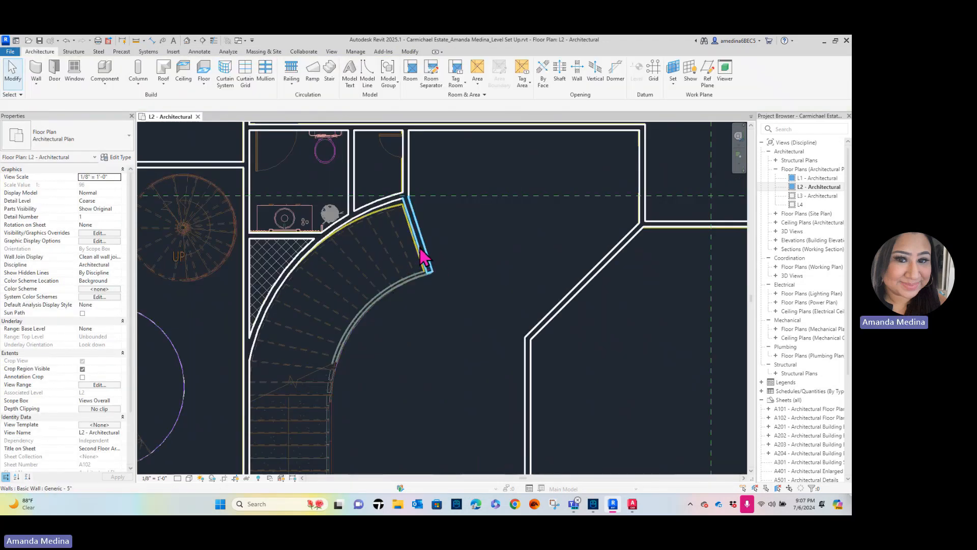
pyautogui.click(387, 212)
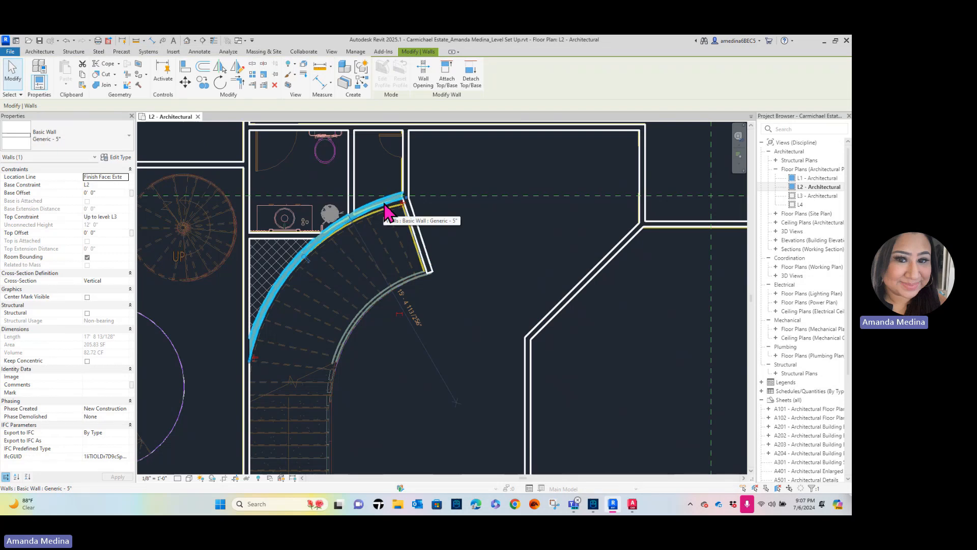
pyautogui.press('w')
pyautogui.press('a')
pyautogui.scroll(2, 443, 272)
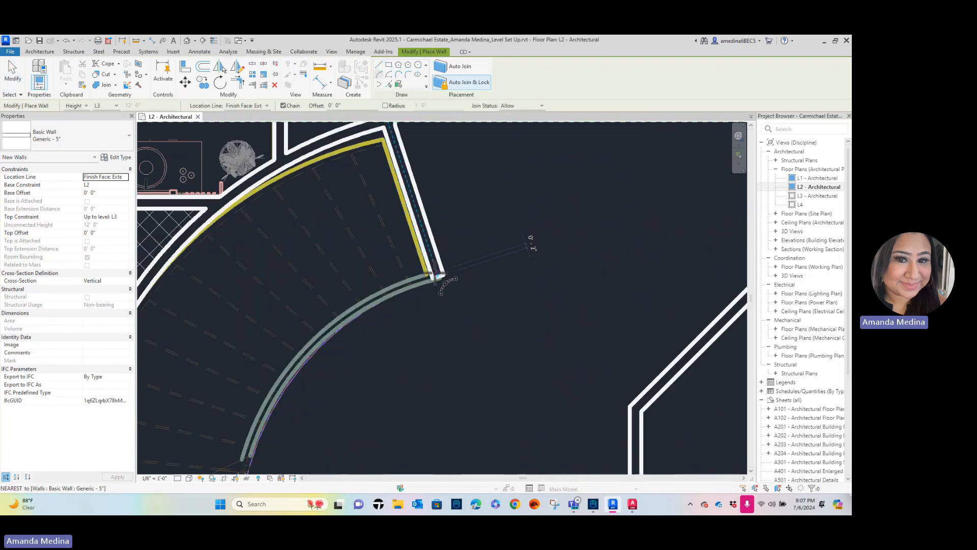
pyautogui.click(437, 278)
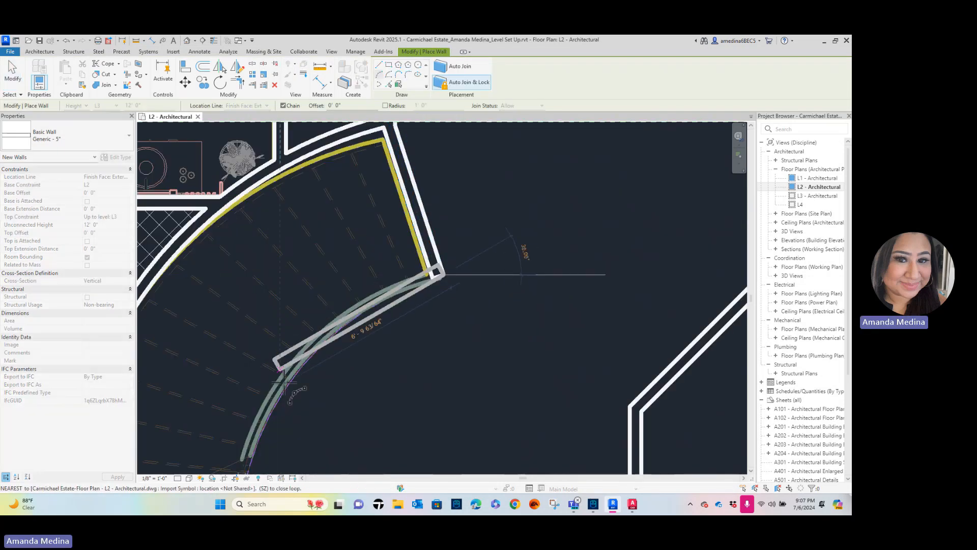
pyautogui.scroll(-2, 293, 375)
pyautogui.moveTo(296, 377); pyautogui.dragTo(387, 224, button='middle')
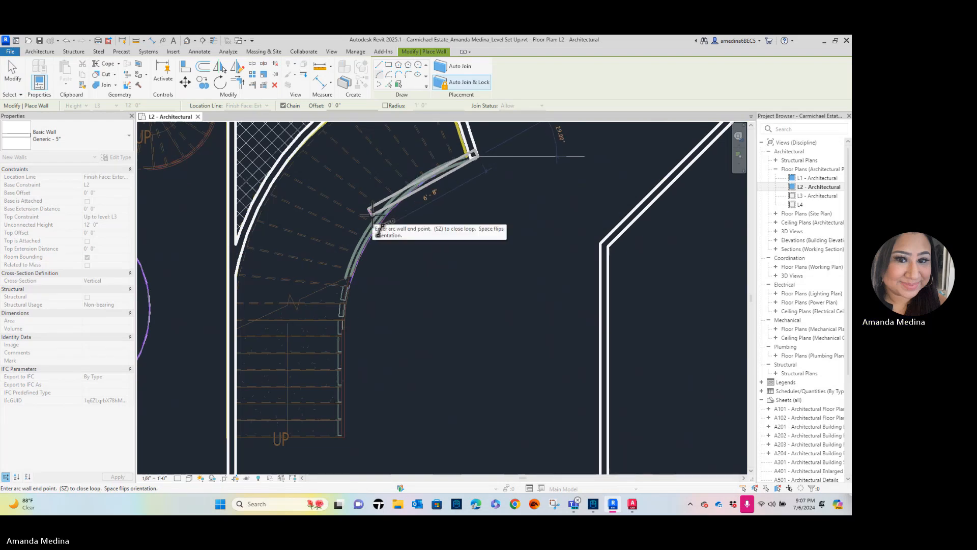
pyautogui.click(343, 291)
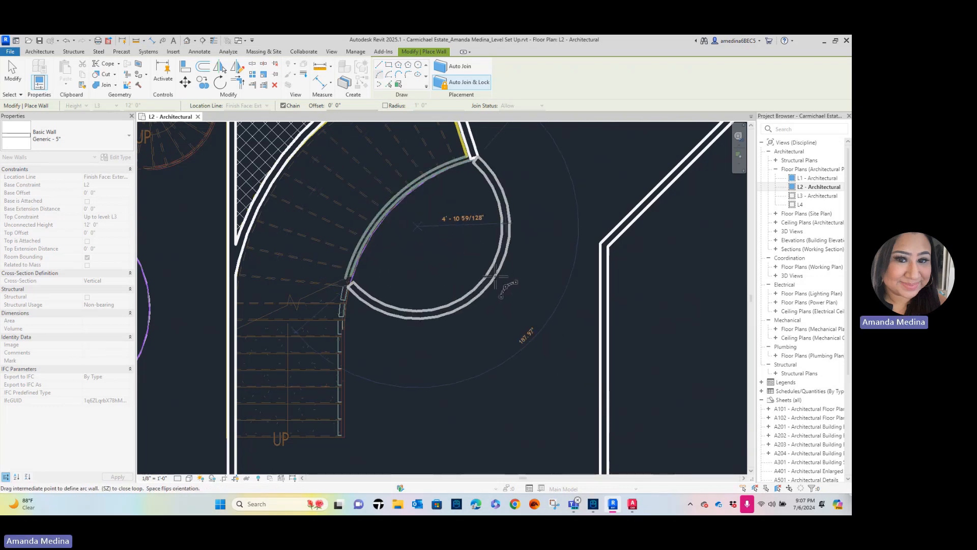
pyautogui.press('Escape')
pyautogui.press('Escape')
# Delete the short angled wall across the northeast end of the curved stair
pyautogui.moveTo(475, 163); pyautogui.dragTo(465, 269, button='middle')
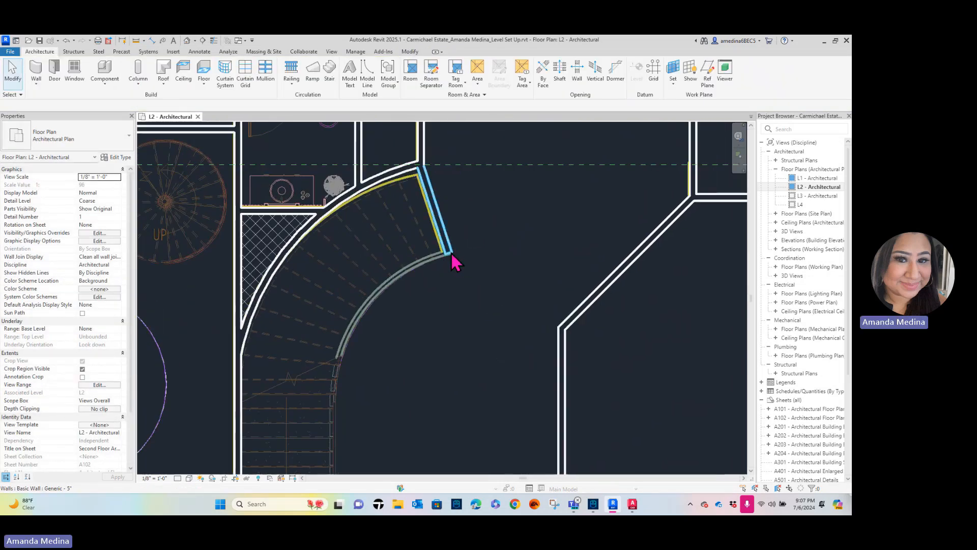
pyautogui.click(456, 263)
pyautogui.click(494, 254)
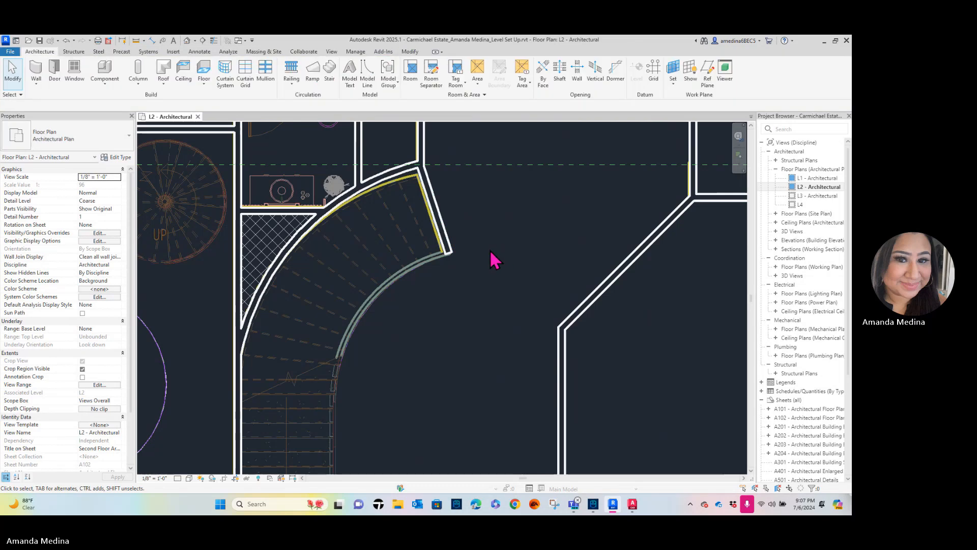
pyautogui.scroll(-2, 377, 418)
pyautogui.moveTo(376, 418); pyautogui.dragTo(336, 343, button='middle')
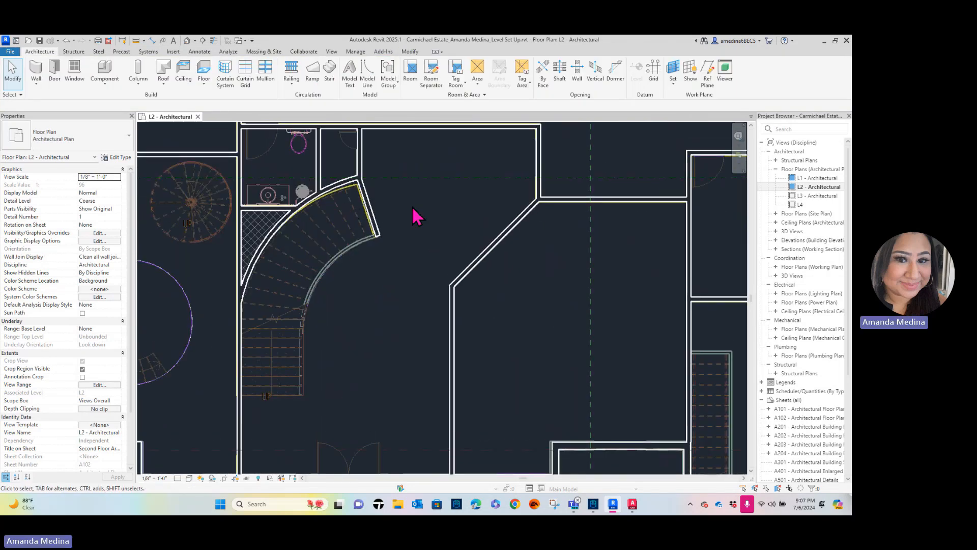
pyautogui.click(374, 228)
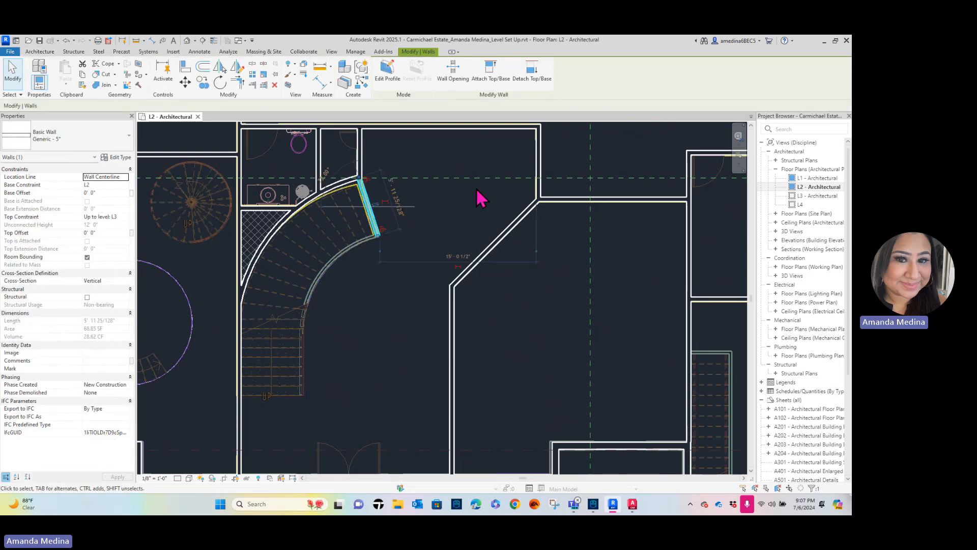
pyautogui.click(448, 206)
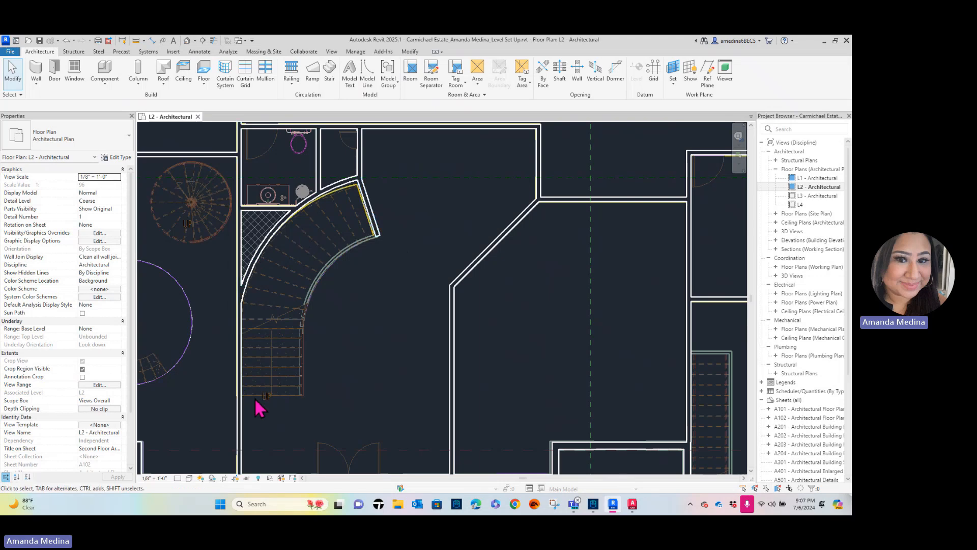
pyautogui.click(379, 233)
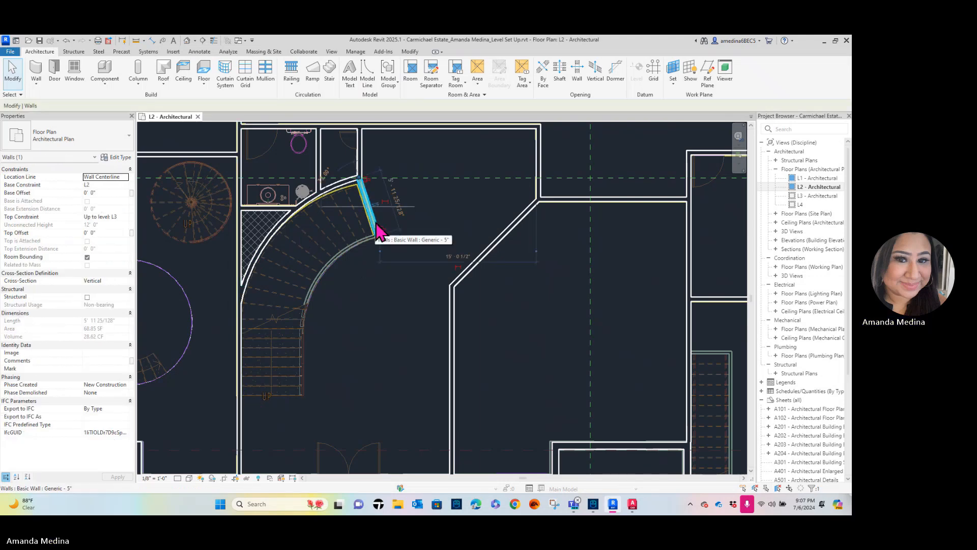
pyautogui.click(439, 212)
pyautogui.click(381, 233)
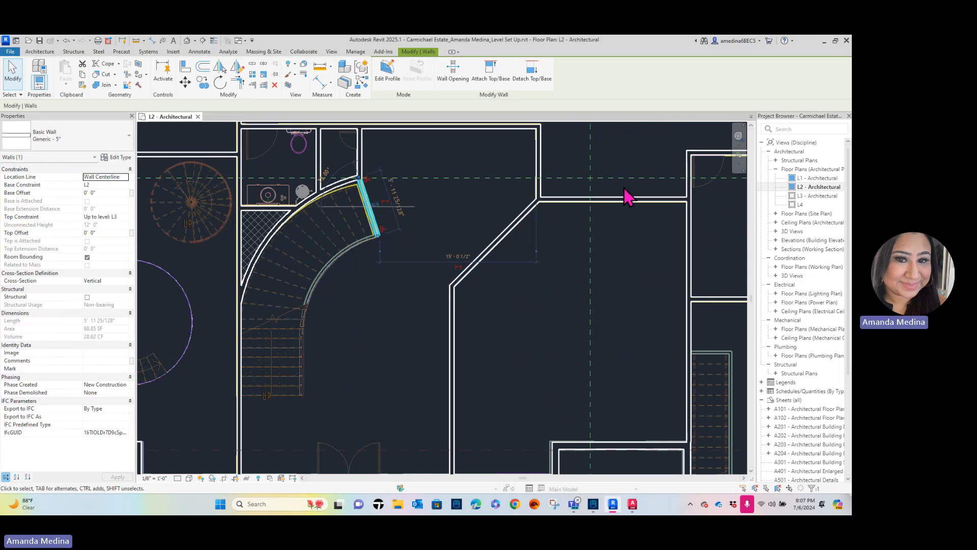
pyautogui.press('Escape')
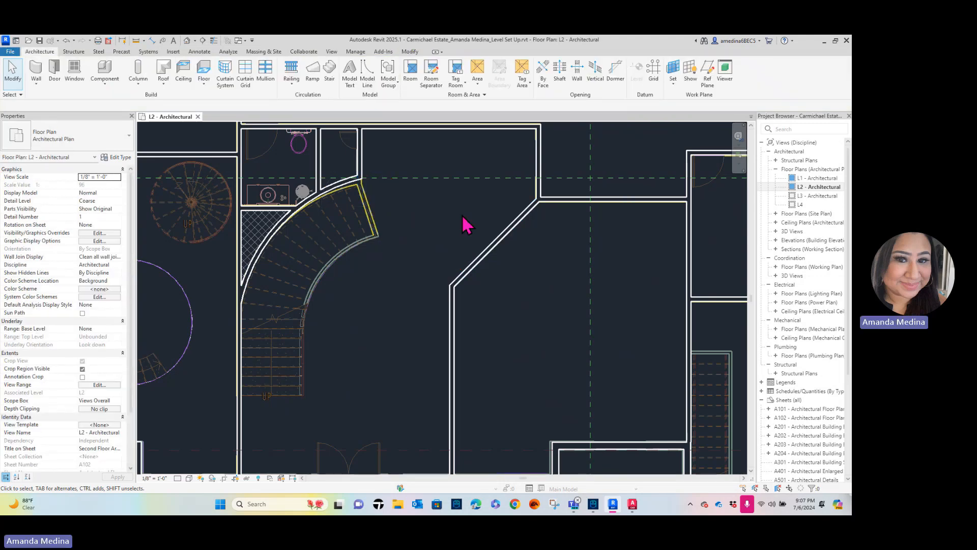
# Examine the L2 walls and the curved stair wall from above in the default 3D view, and return to the L2 floor plan
pyautogui.scroll(-5, 392, 332)
pyautogui.scroll(-2, 412, 352)
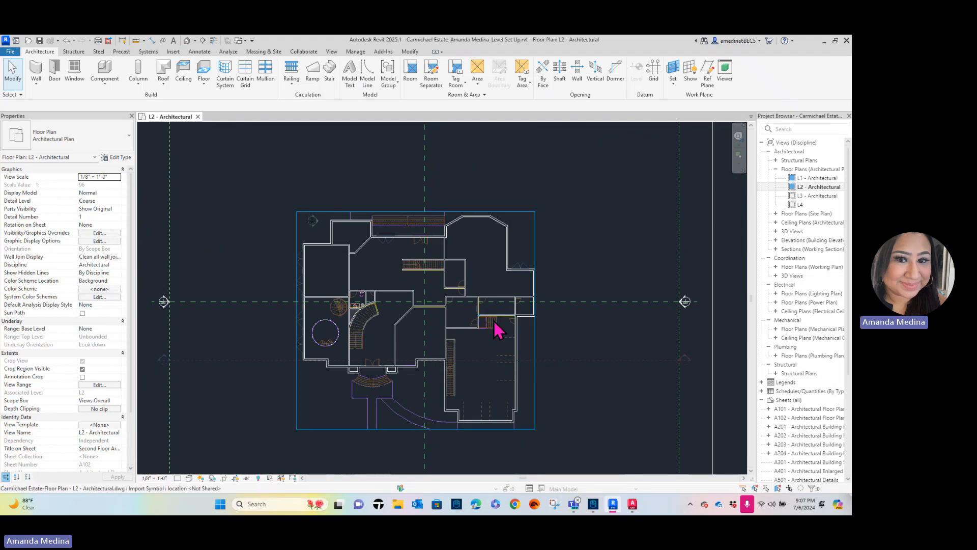
pyautogui.moveTo(509, 322); pyautogui.dragTo(498, 309, button='middle')
pyautogui.scroll(1, 497, 310)
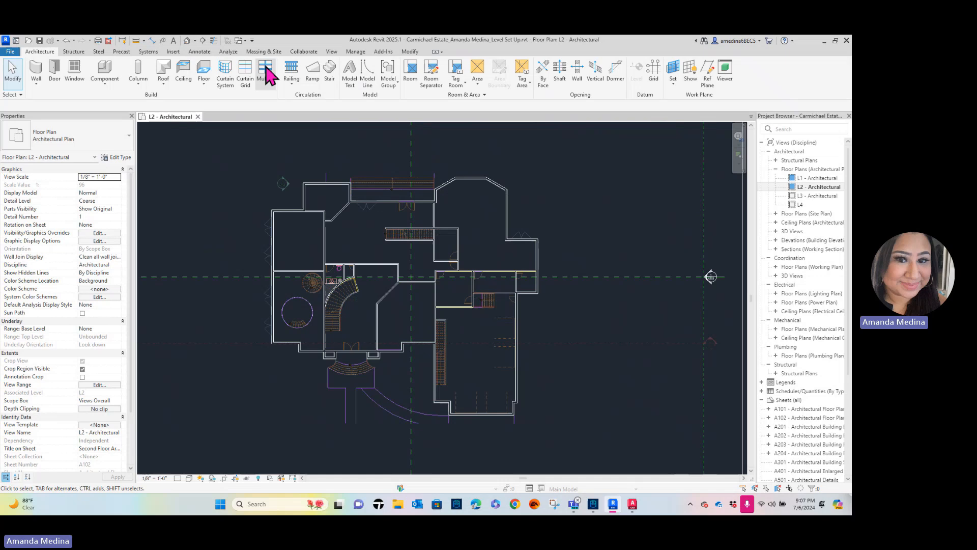
pyautogui.click(188, 41)
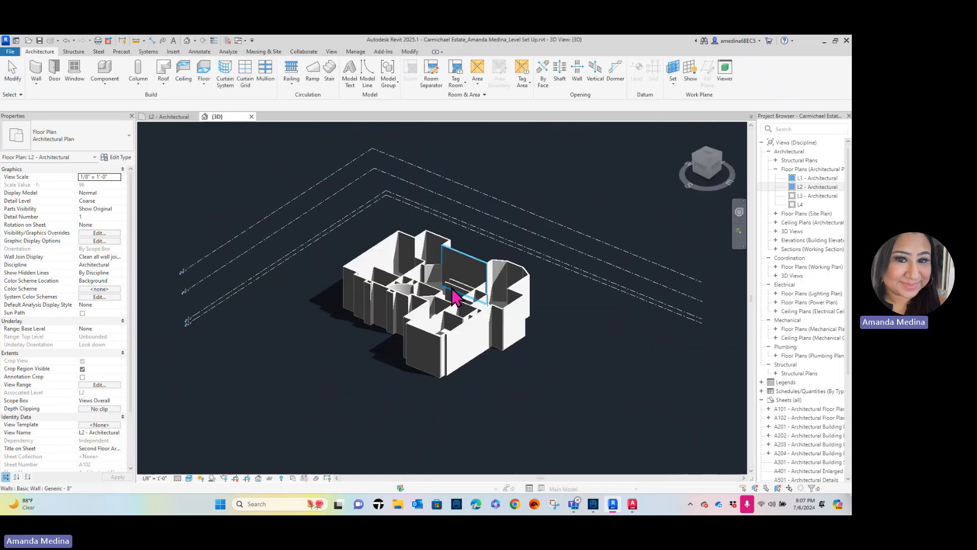
pyautogui.moveTo(710, 163); pyautogui.dragTo(716, 200)
pyautogui.scroll(5, 407, 306)
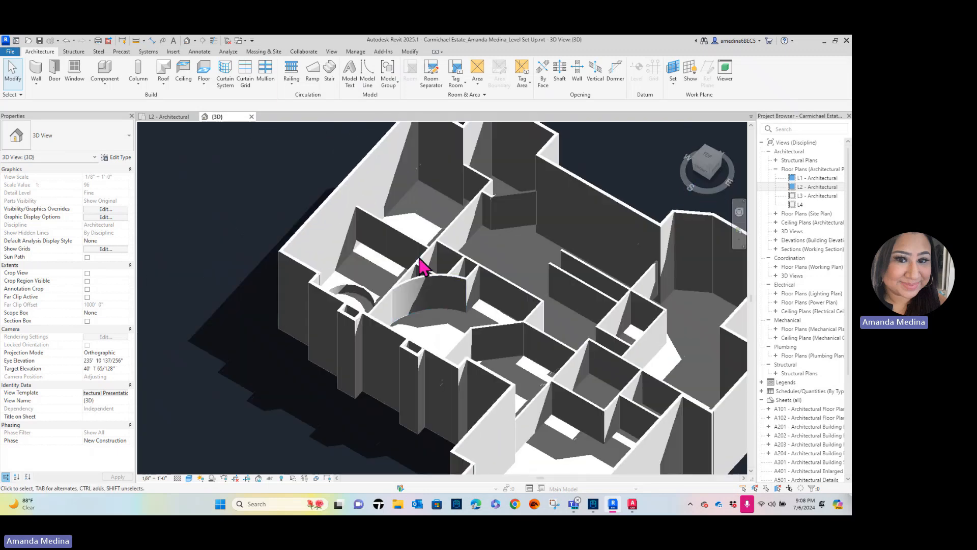
pyautogui.scroll(3, 402, 290)
pyautogui.scroll(-3, 328, 334)
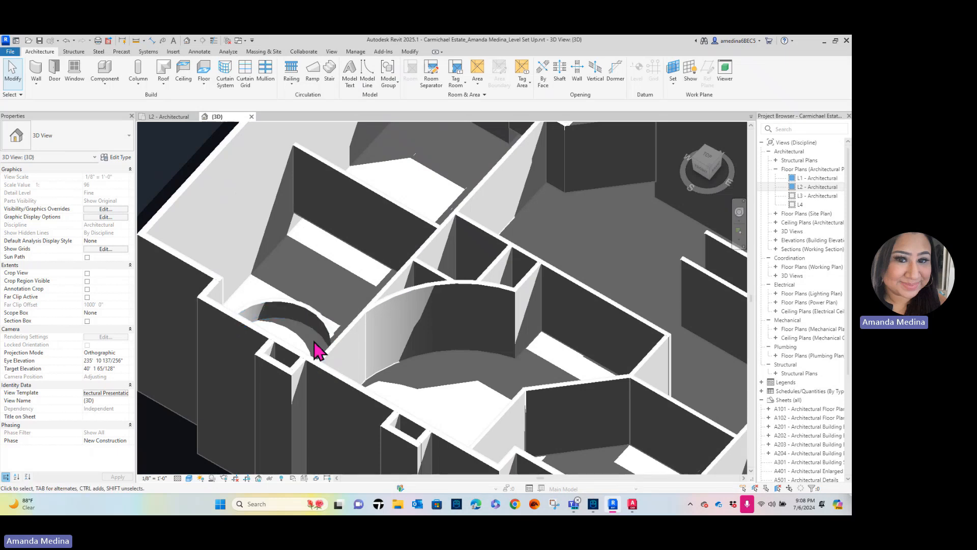
pyautogui.scroll(2, 427, 239)
pyautogui.scroll(-3, 427, 239)
pyautogui.moveTo(506, 284); pyautogui.dragTo(421, 255, button='middle')
pyautogui.scroll(2, 410, 251)
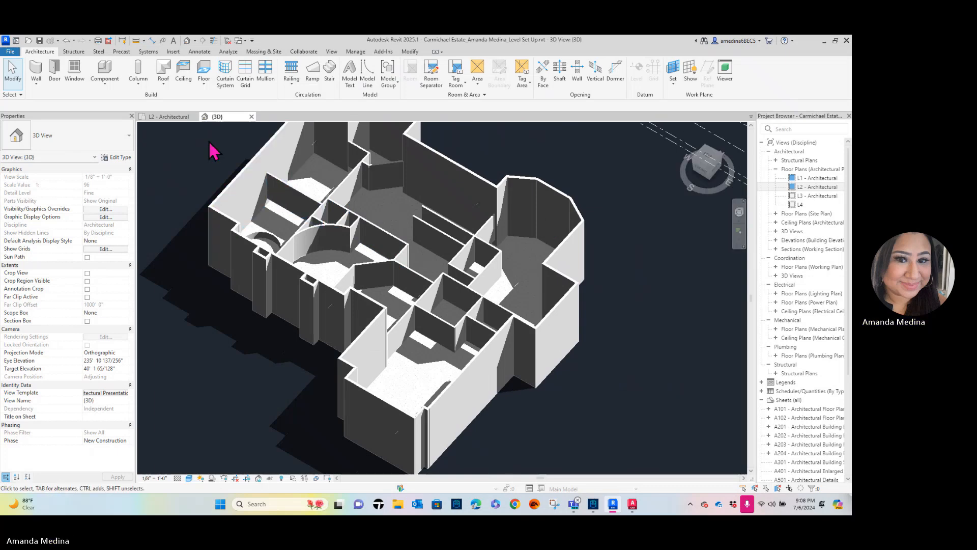
pyautogui.click(162, 121)
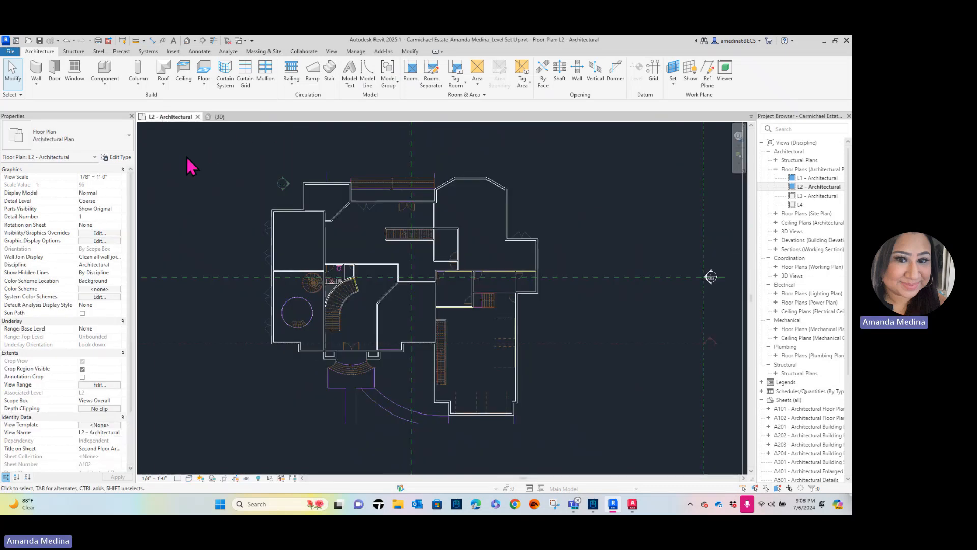
# Start a Concrete 4" floor on L2 and set its boundary sketching to straight lines
pyautogui.scroll(1, 519, 278)
pyautogui.scroll(1, 519, 278)
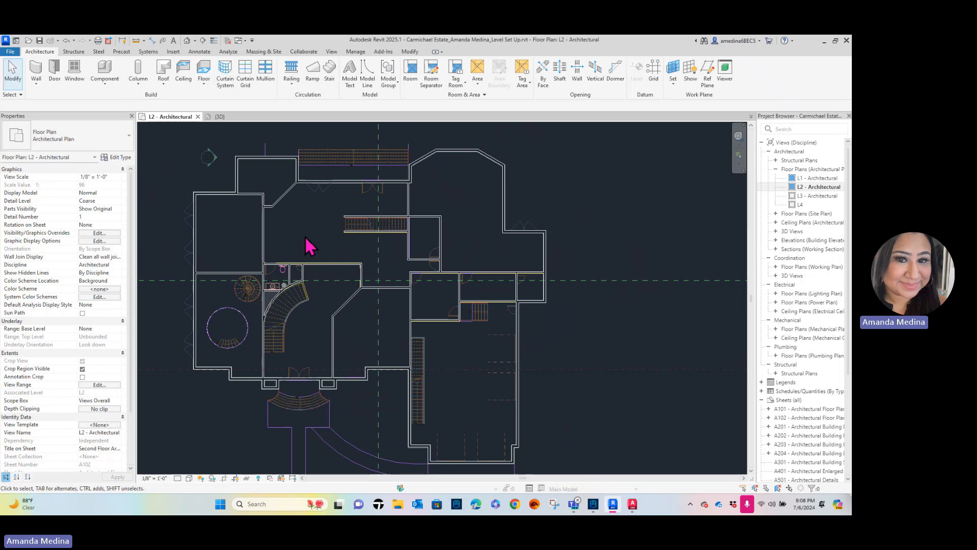
pyautogui.moveTo(273, 281); pyautogui.dragTo(309, 280, button='middle')
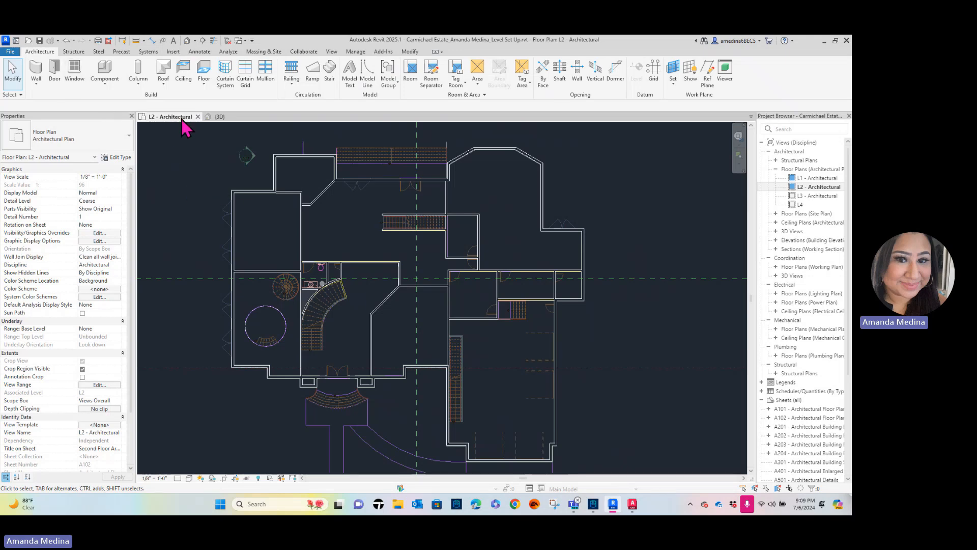
pyautogui.click(204, 69)
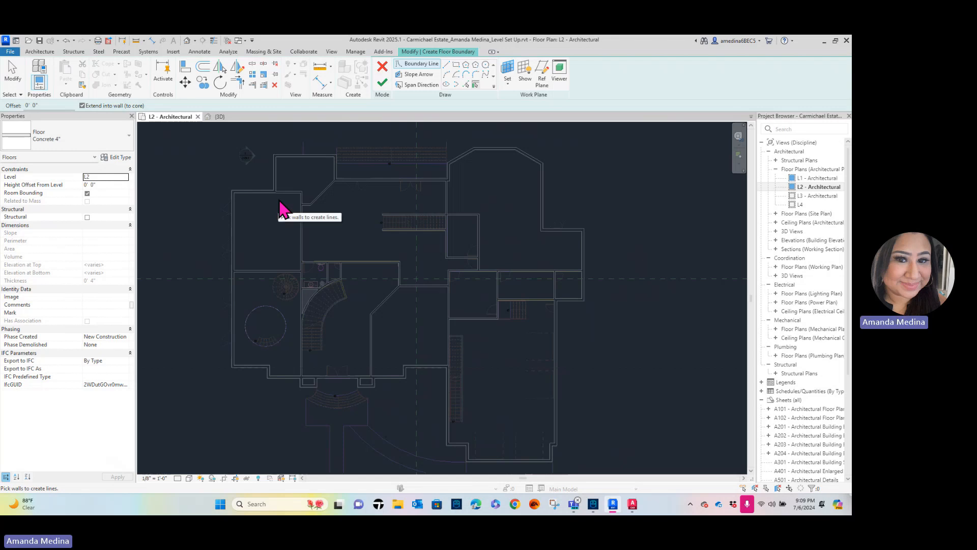
pyautogui.click(447, 65)
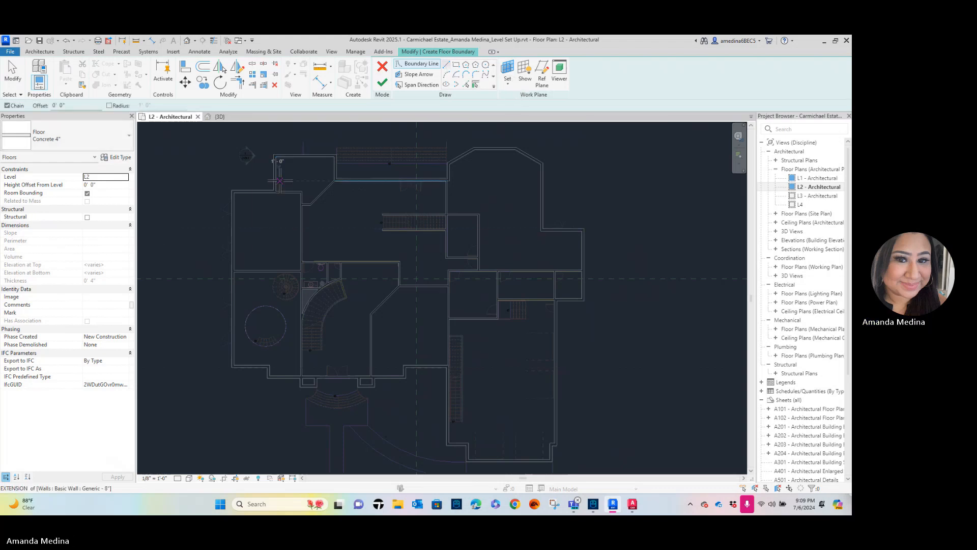
pyautogui.scroll(5, 277, 159)
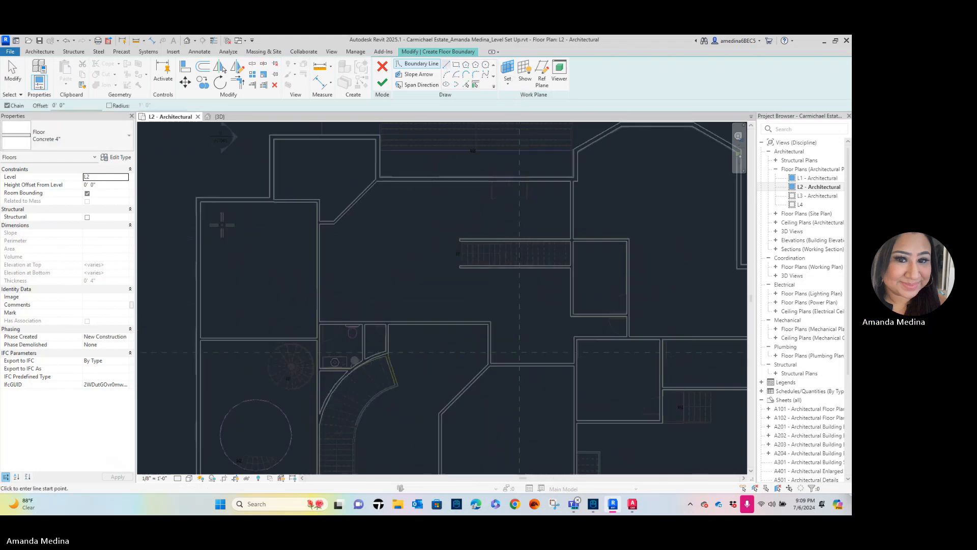
# Draw the floor boundary from the west room's inner northwest corner south along its west wall and east along its south wall to the inner southeast corner
pyautogui.click(194, 197)
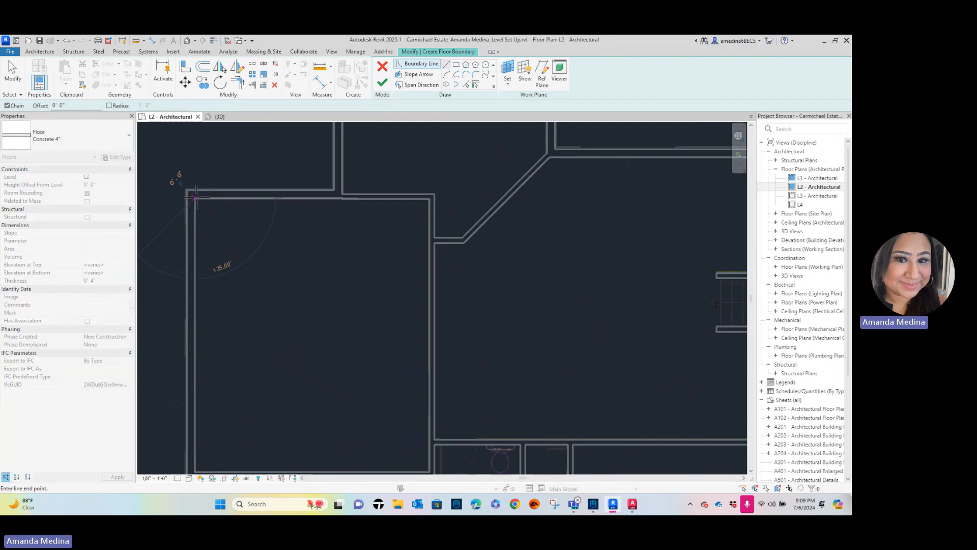
pyautogui.scroll(-4, 234, 406)
pyautogui.moveTo(249, 398); pyautogui.dragTo(248, 303, button='middle')
pyautogui.scroll(4, 245, 301)
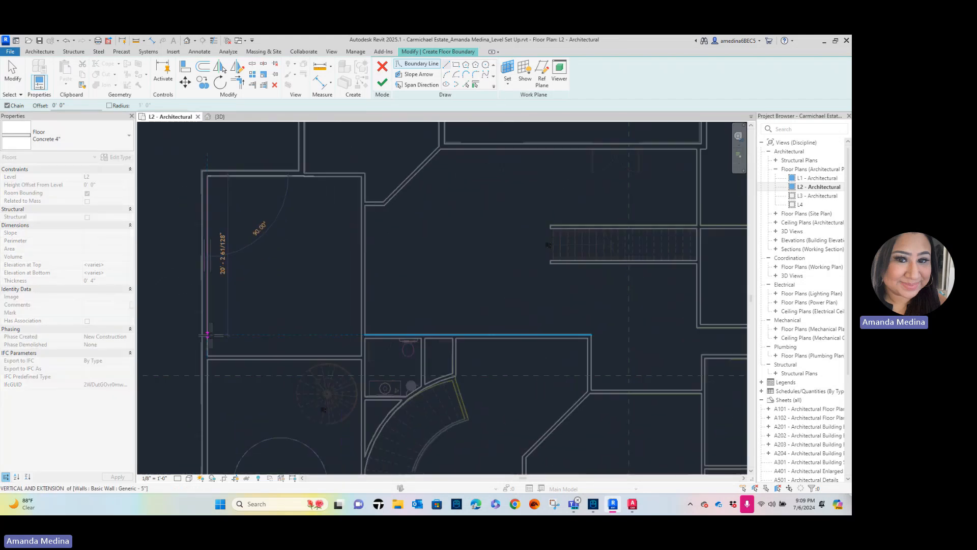
pyautogui.moveTo(208, 352); pyautogui.dragTo(211, 175, button='middle')
pyautogui.scroll(-1, 211, 175)
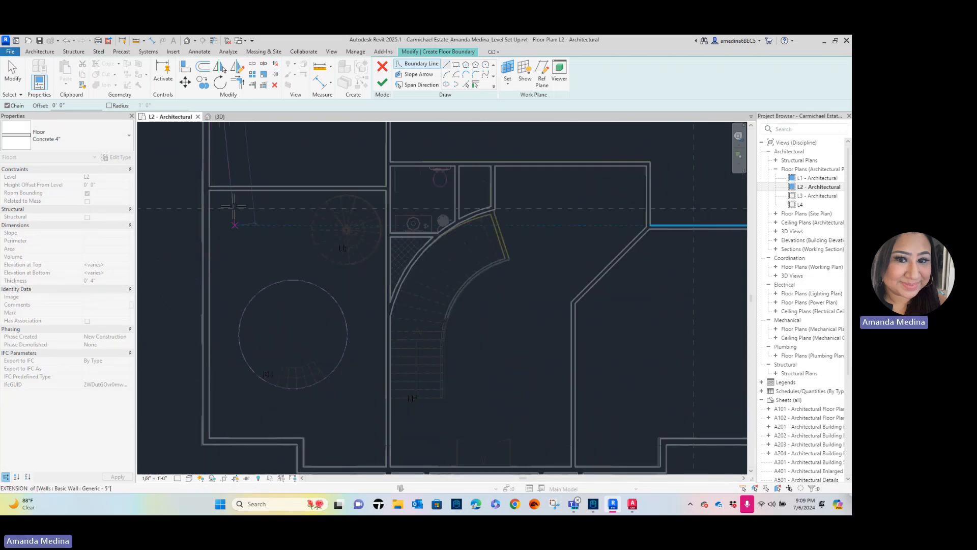
pyautogui.scroll(1, 240, 255)
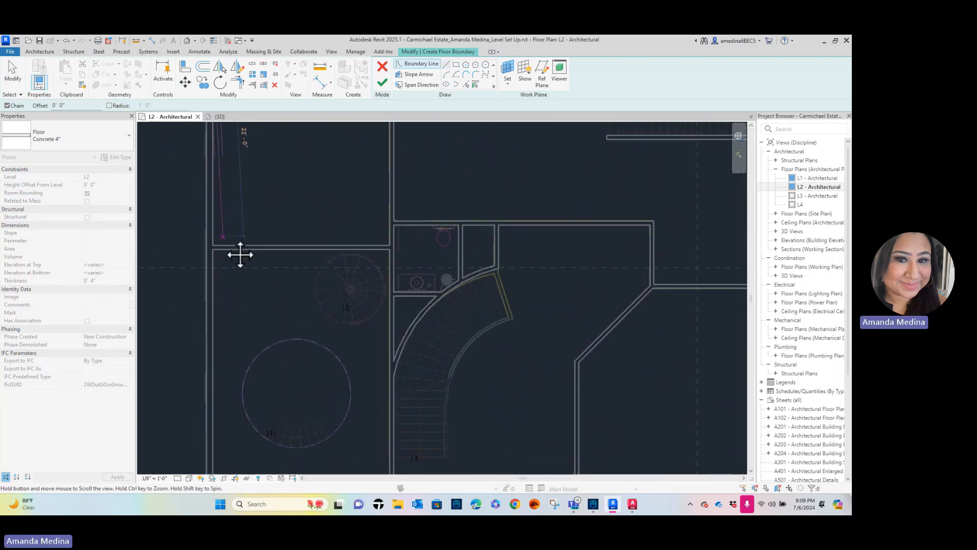
pyautogui.scroll(2, 218, 204)
pyautogui.click(207, 251)
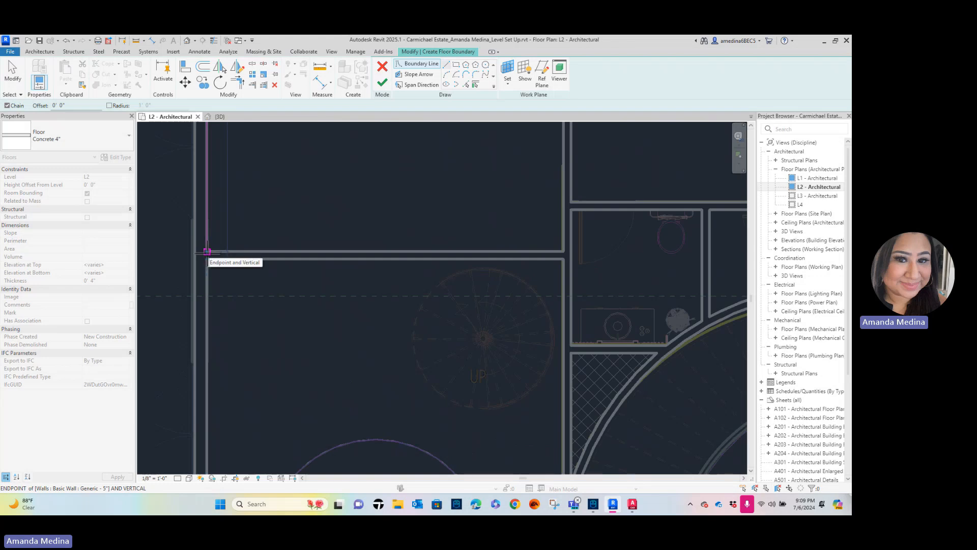
pyautogui.click(563, 251)
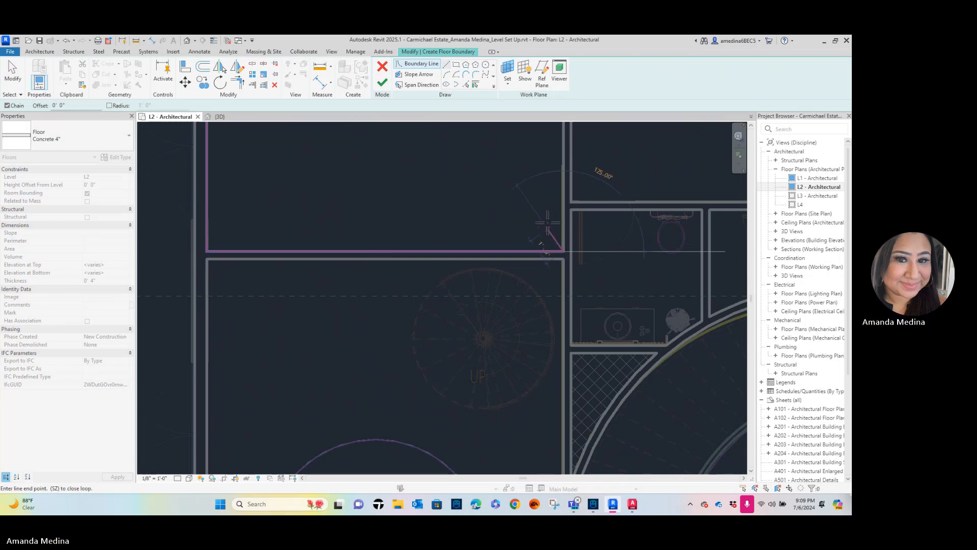
# Continue the floor boundary north to the bathroom's north wall line and east along that wall's outer face to the closet's east wall line
pyautogui.moveTo(566, 219); pyautogui.dragTo(342, 308, button='middle')
pyautogui.scroll(-1, 339, 304)
pyautogui.scroll(3, 324, 296)
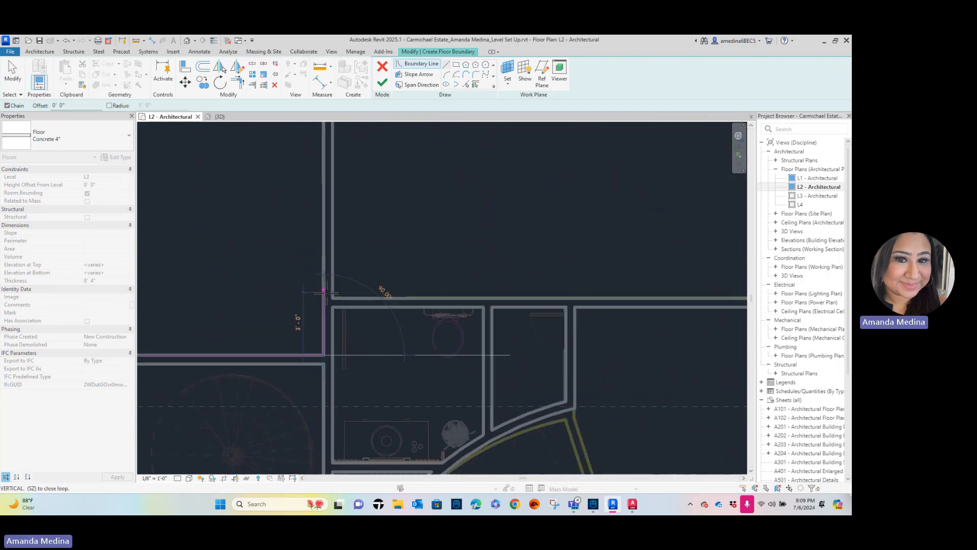
pyautogui.click(325, 298)
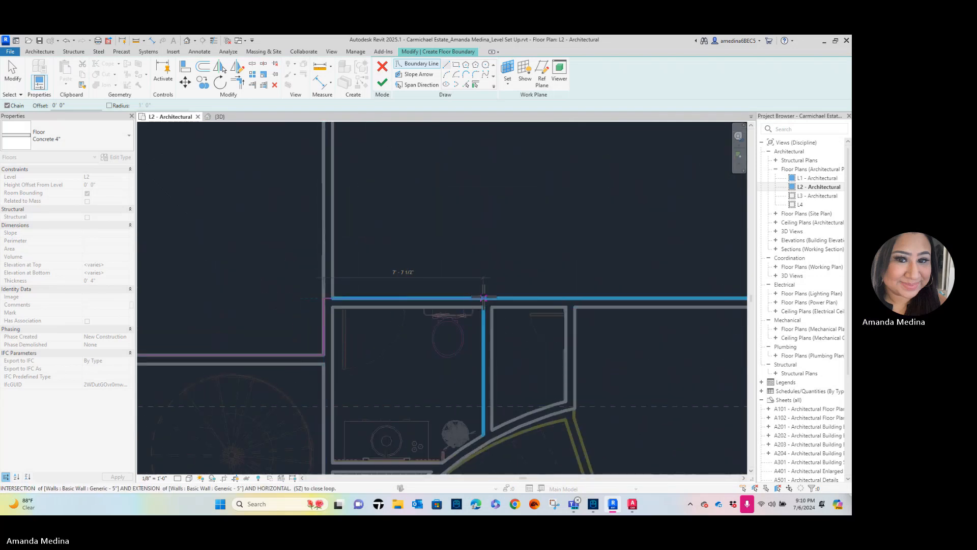
pyautogui.scroll(-3, 520, 290)
pyautogui.moveTo(521, 289); pyautogui.dragTo(450, 292, button='middle')
pyautogui.scroll(6, 469, 290)
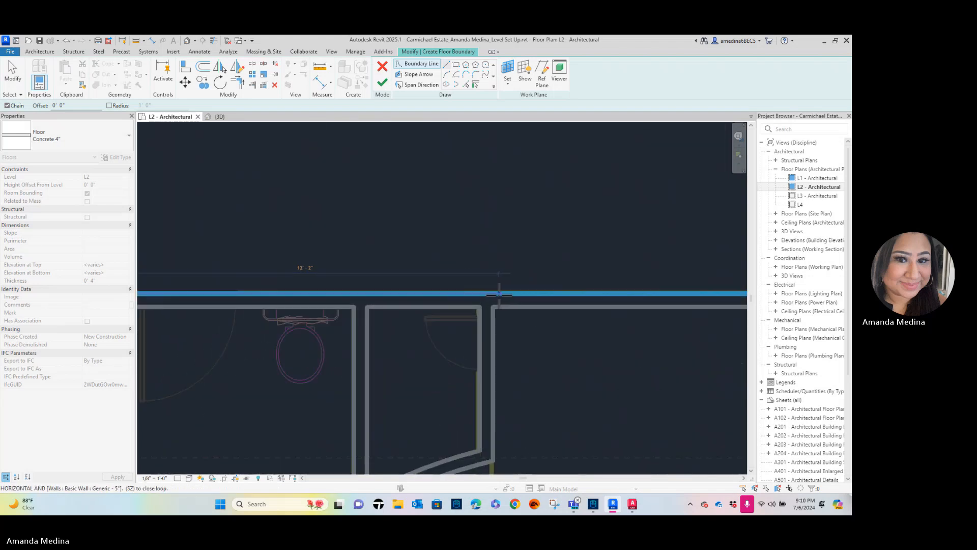
pyautogui.click(494, 294)
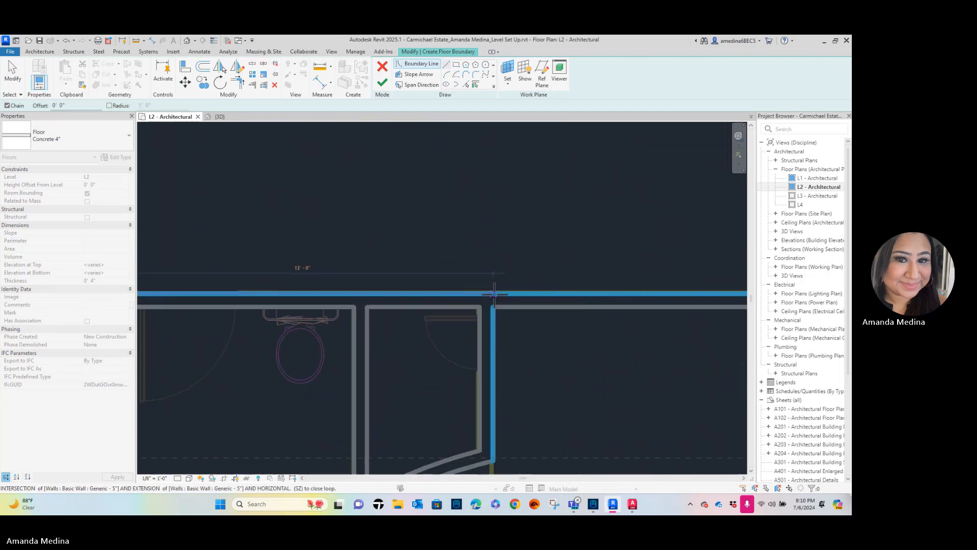
# Finish the current floor boundary run south along the closet's east wall to the curved stair wall
pyautogui.click(493, 462)
pyautogui.scroll(-1, 494, 407)
pyautogui.moveTo(494, 404); pyautogui.dragTo(440, 259, button='middle')
pyautogui.scroll(-4, 441, 259)
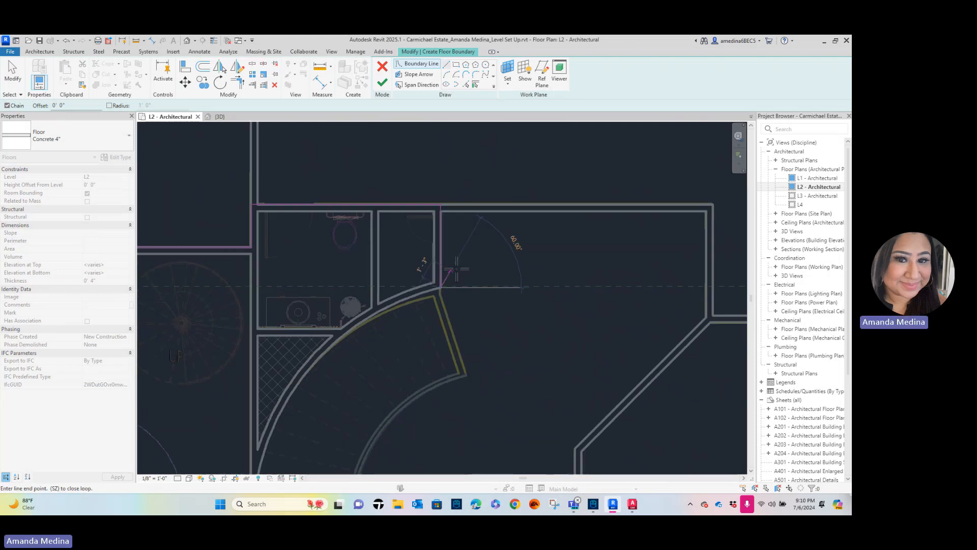
pyautogui.scroll(-1, 371, 336)
pyautogui.moveTo(371, 336); pyautogui.dragTo(390, 296, button='middle')
pyautogui.scroll(-2, 390, 296)
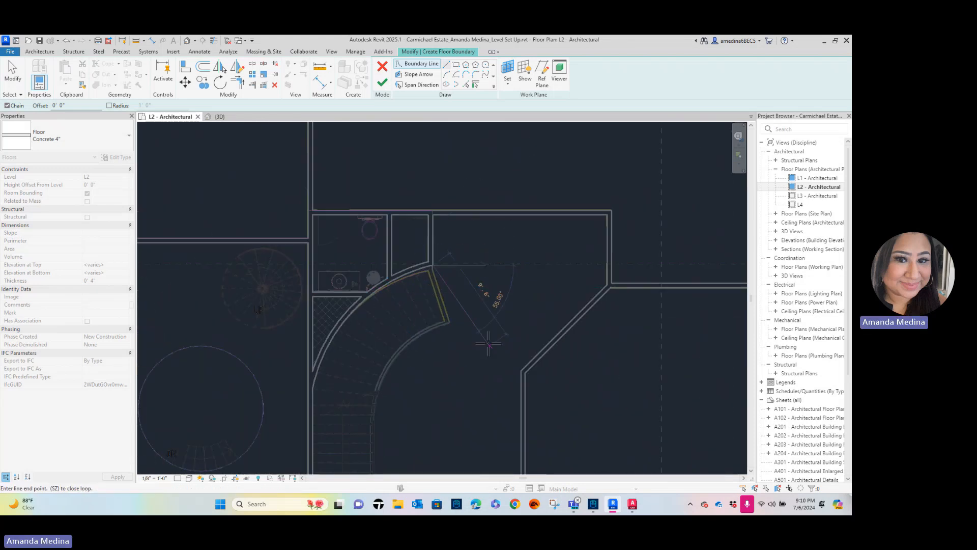
pyautogui.press('Escape')
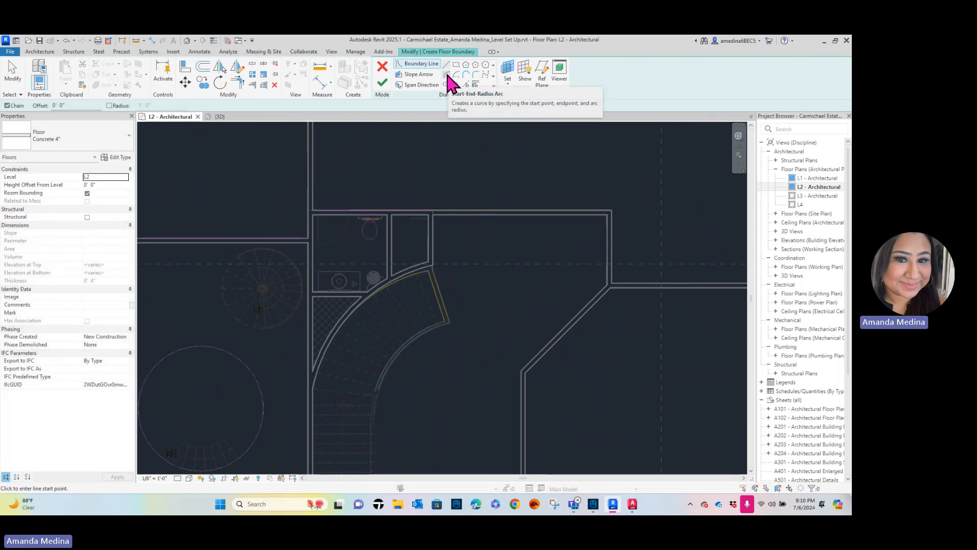
# Delete the short floor boundary segment between the west room's southeast corner and the bathroom's north wall line
pyautogui.scroll(-3, 512, 247)
pyautogui.moveTo(515, 258); pyautogui.dragTo(465, 306, button='middle')
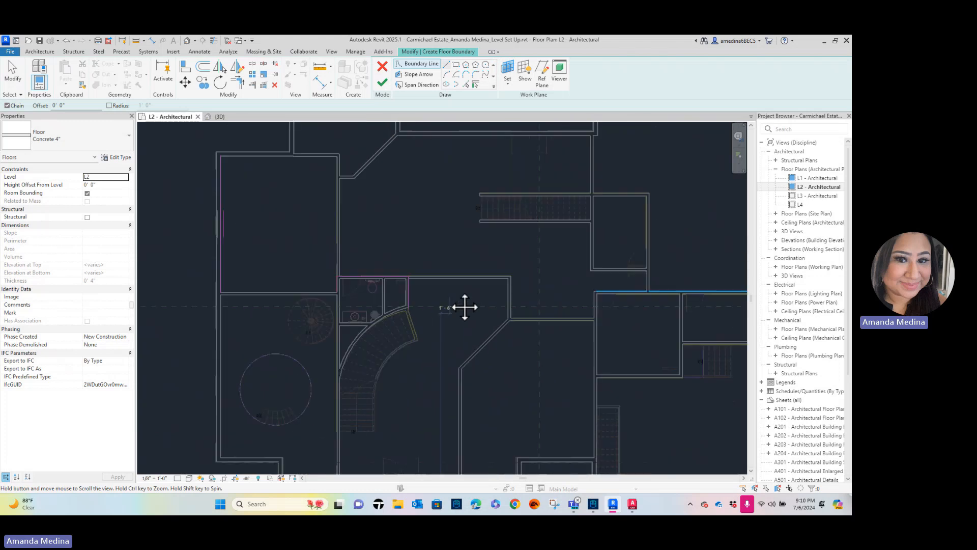
pyautogui.scroll(1, 453, 283)
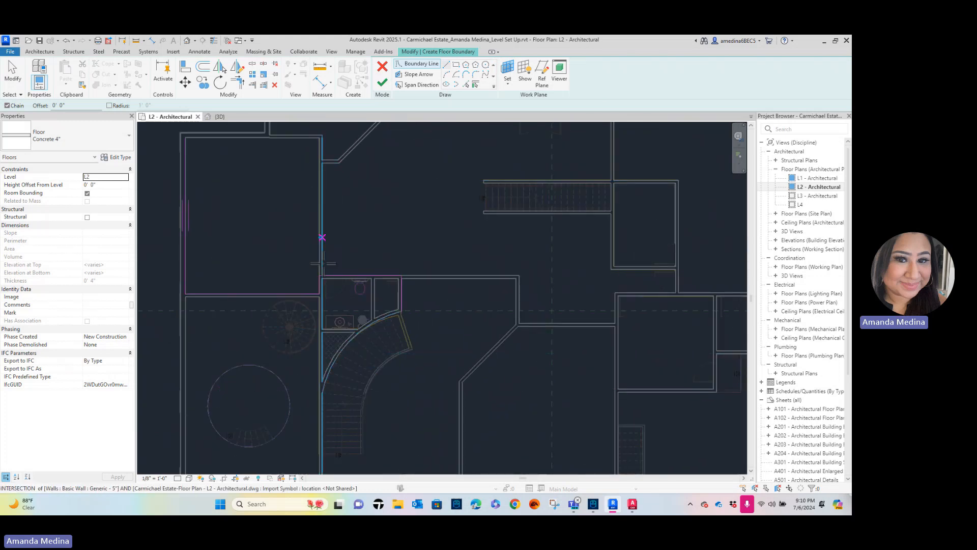
pyautogui.press('Escape')
pyautogui.press('Escape')
pyautogui.click(320, 287)
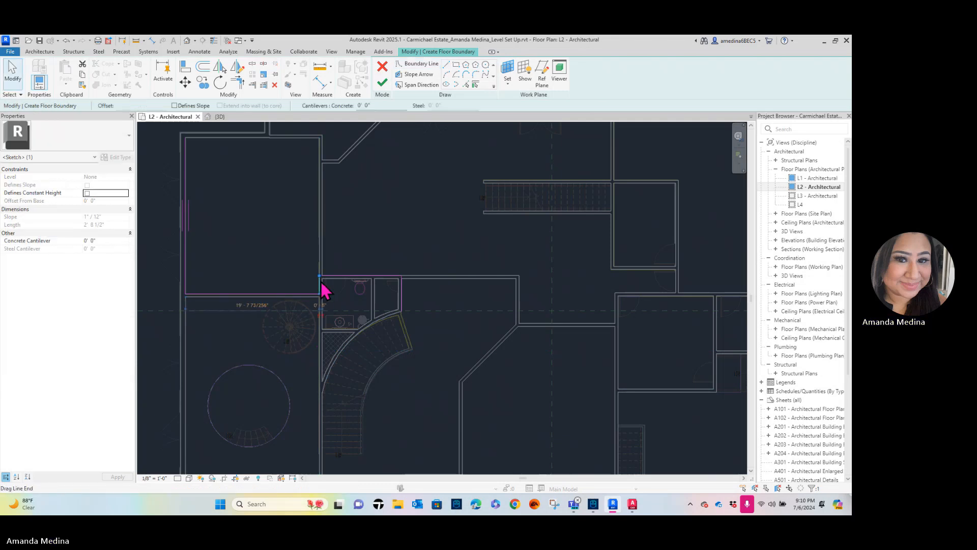
pyautogui.moveTo(322, 280); pyautogui.dragTo(319, 138)
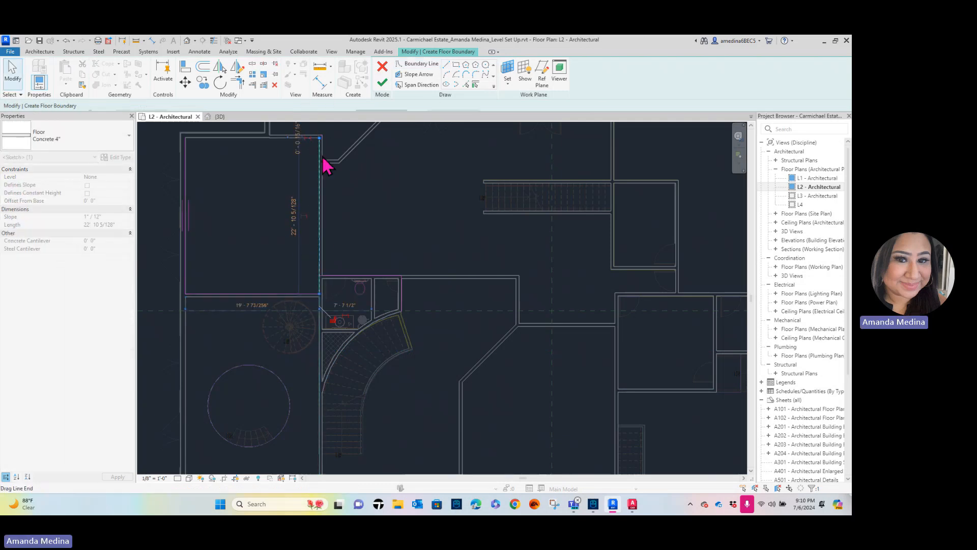
pyautogui.click(321, 225)
pyautogui.press('Delete')
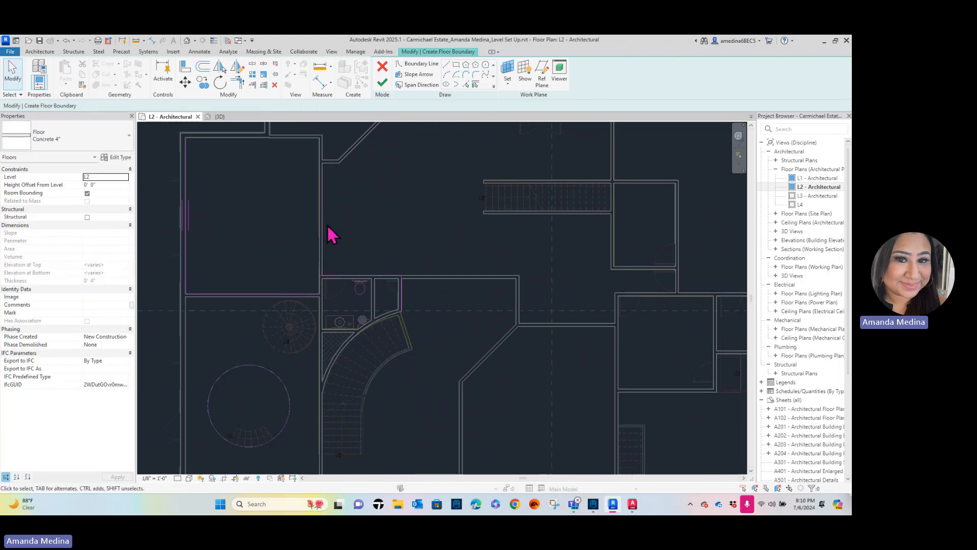
# Draw boundary lines from the west room's northwest corner along its north wall, partway down its east wall, and east to the diagonal wall
pyautogui.click(447, 66)
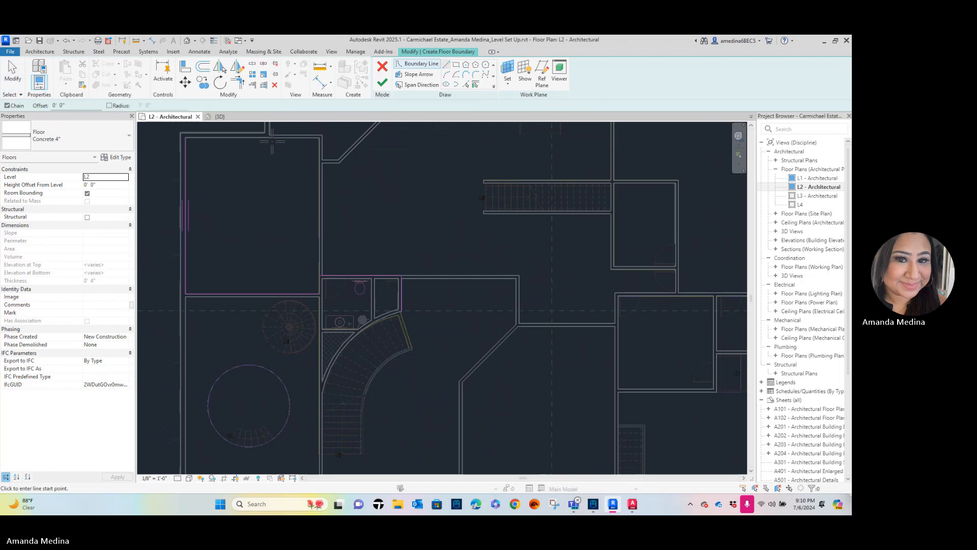
pyautogui.click(186, 137)
pyautogui.click(318, 136)
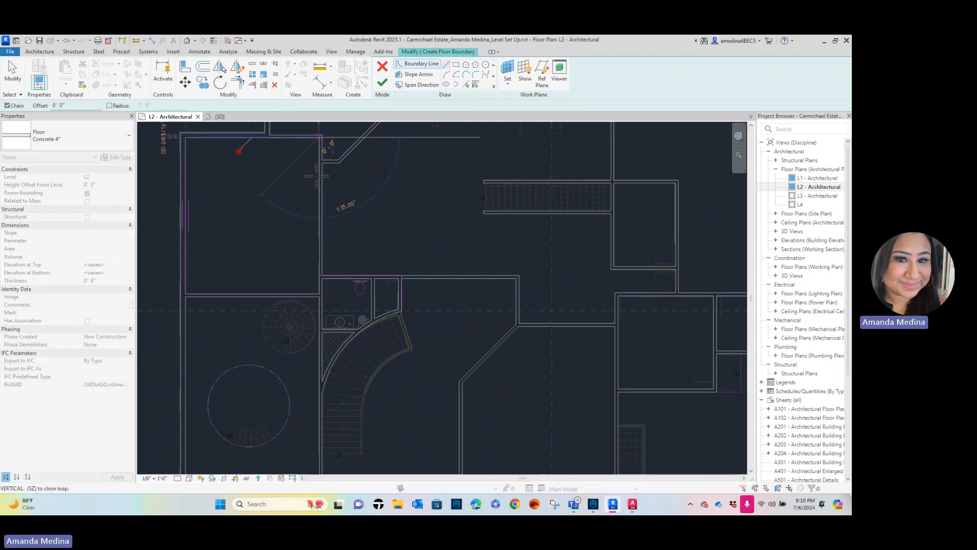
pyautogui.scroll(3, 318, 164)
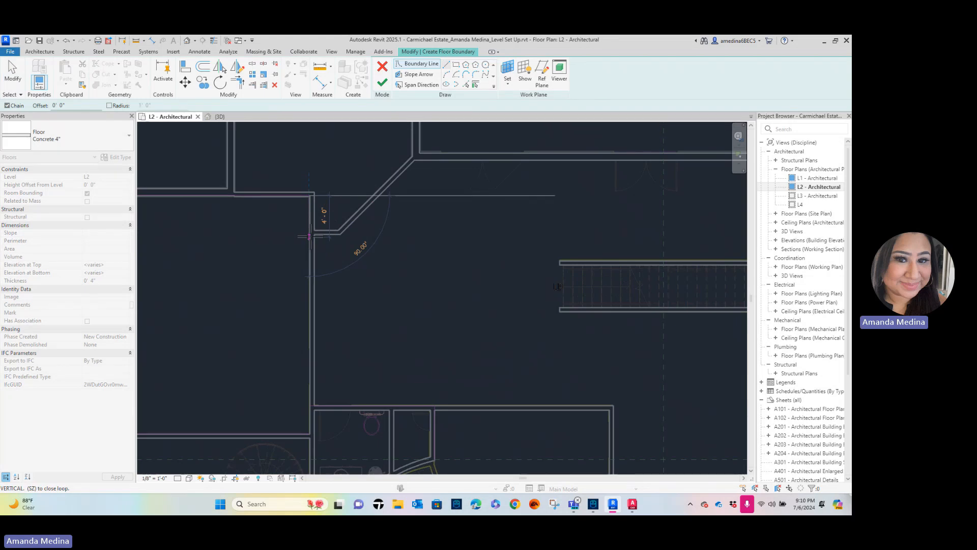
pyautogui.scroll(3, 309, 236)
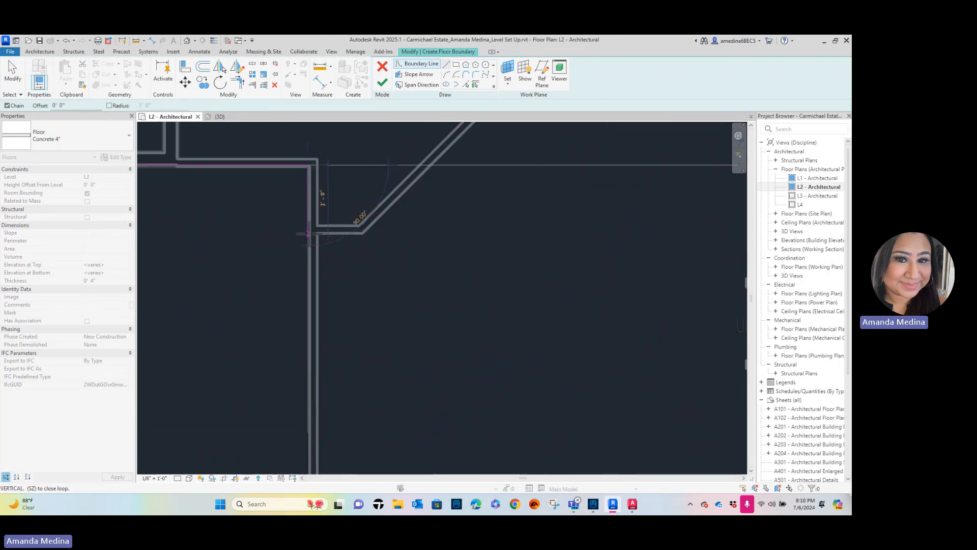
pyautogui.click(308, 234)
pyautogui.click(363, 233)
# Continue the floor boundary up the diagonal wall and east along the north wall's inner face to the angled bay's west wall
pyautogui.scroll(-2, 400, 291)
pyautogui.moveTo(401, 290); pyautogui.dragTo(257, 414, button='middle')
pyautogui.scroll(3, 314, 289)
pyautogui.click(312, 287)
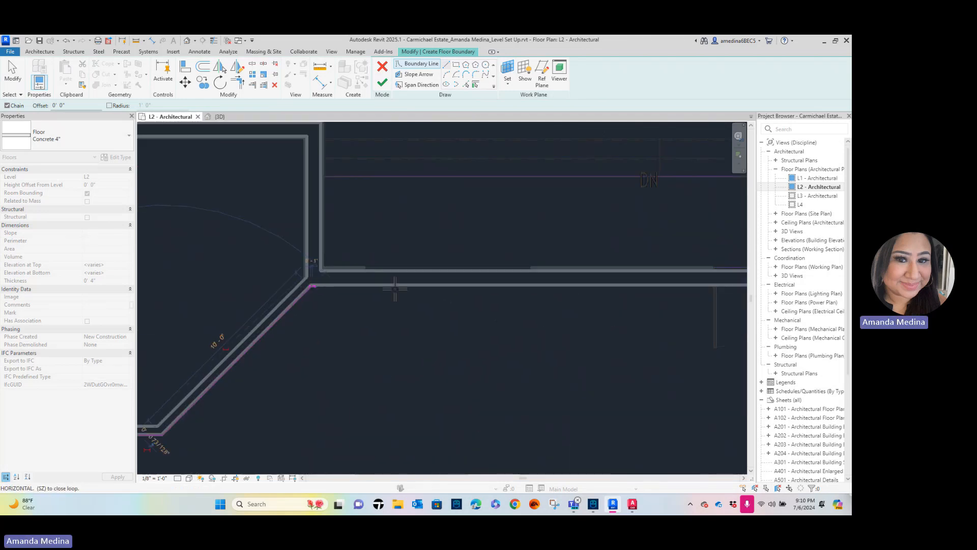
pyautogui.scroll(-2, 518, 305)
pyautogui.moveTo(514, 316); pyautogui.dragTo(338, 309, button='middle')
pyautogui.scroll(1, 358, 298)
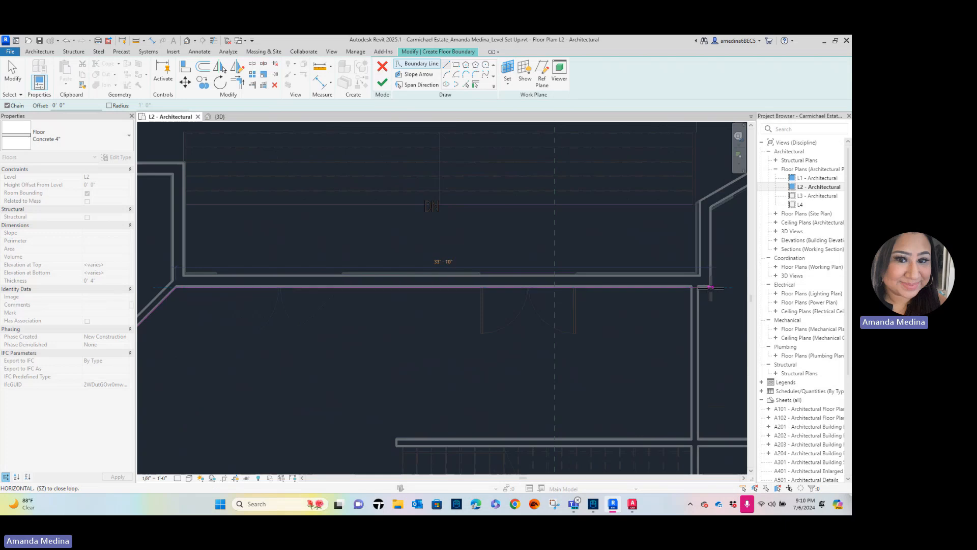
pyautogui.click(711, 286)
# Trace the floor boundary around the angled bay's inner wall faces and south down its east wall to the next corner
pyautogui.moveTo(711, 287); pyautogui.dragTo(382, 316, button='middle')
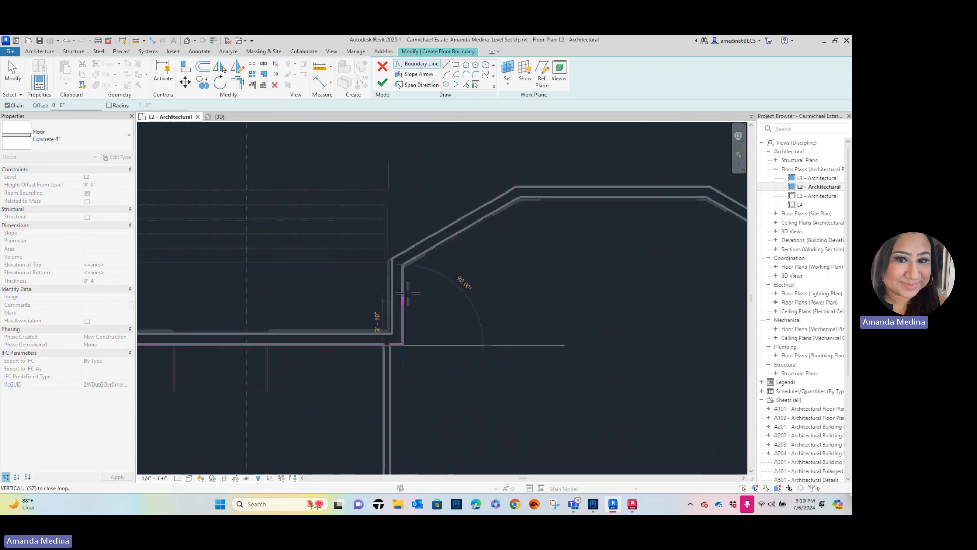
pyautogui.click(402, 266)
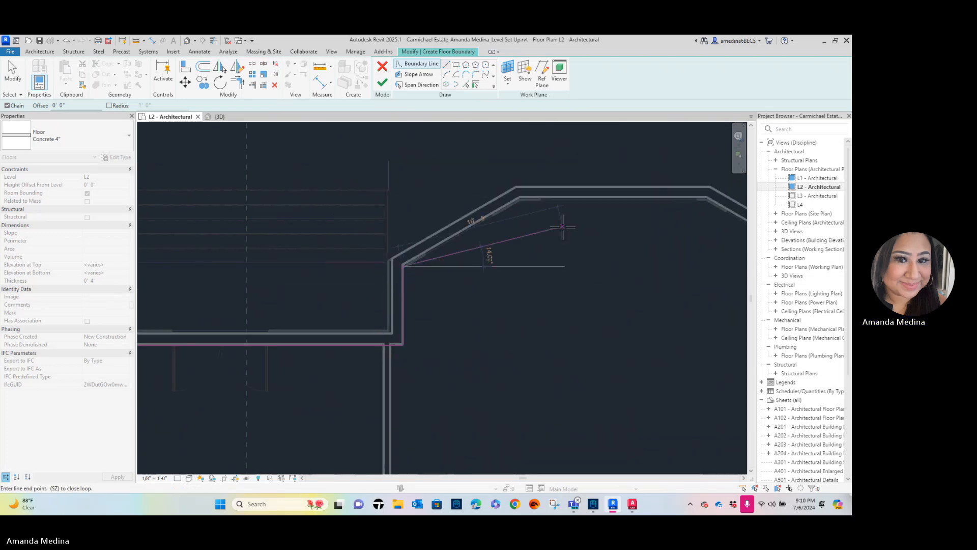
pyautogui.click(523, 197)
pyautogui.click(711, 198)
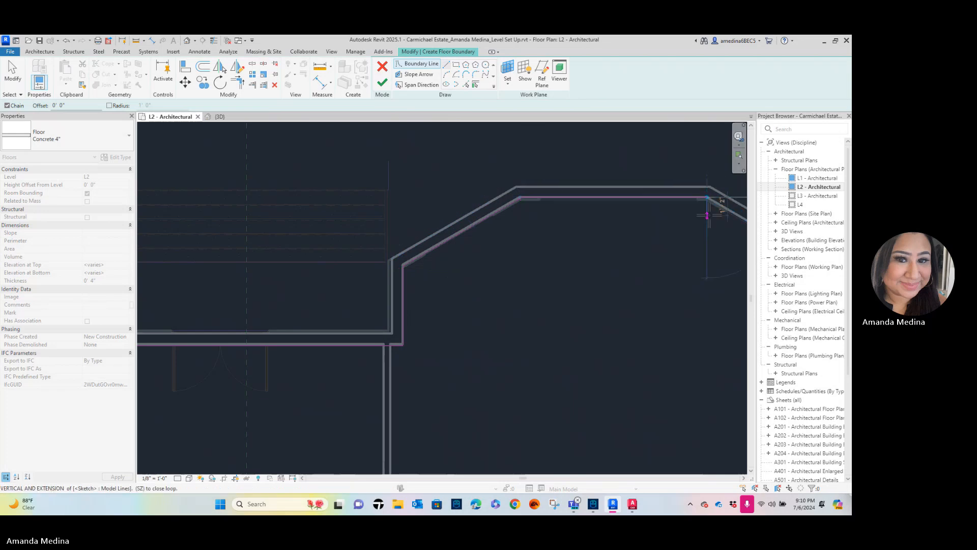
pyautogui.scroll(-1, 709, 207)
pyautogui.moveTo(709, 208); pyautogui.dragTo(469, 192, button='middle')
pyautogui.click(541, 219)
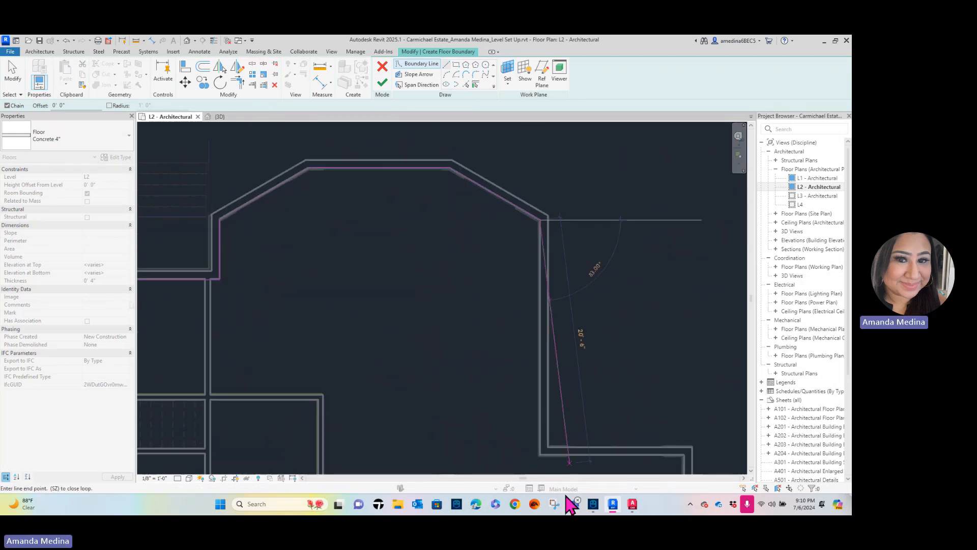
pyautogui.click(540, 454)
# Continue the floor boundary east to the outermost east wall, south along it, and west along the small southeast room's south wall
pyautogui.moveTo(603, 474); pyautogui.dragTo(488, 345, button='middle')
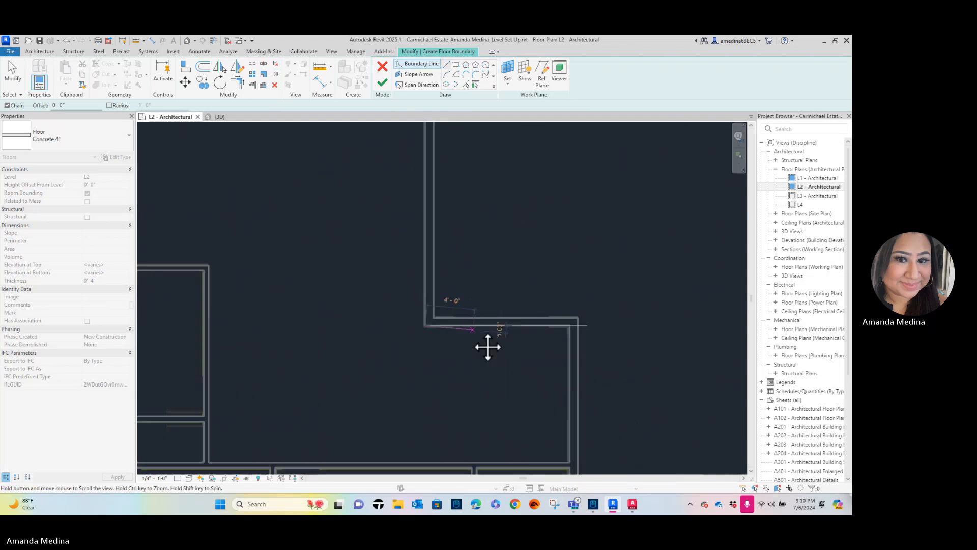
pyautogui.click(570, 326)
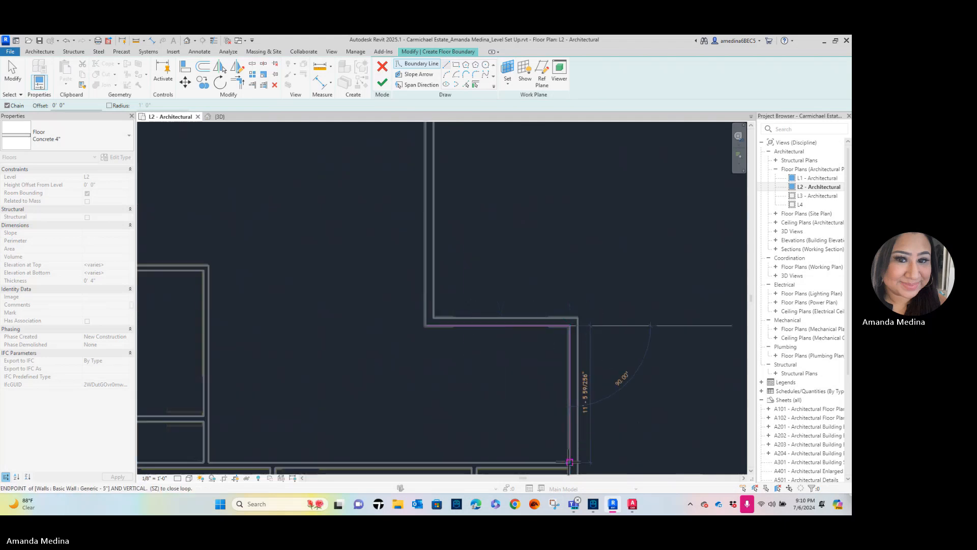
pyautogui.scroll(-1, 622, 375)
pyautogui.moveTo(568, 370); pyautogui.dragTo(502, 174, button='middle')
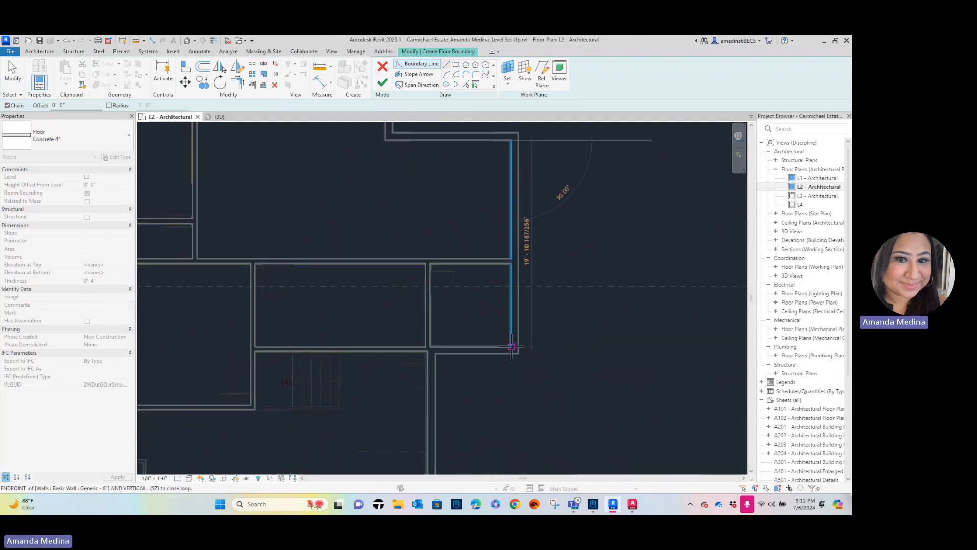
pyautogui.click(428, 347)
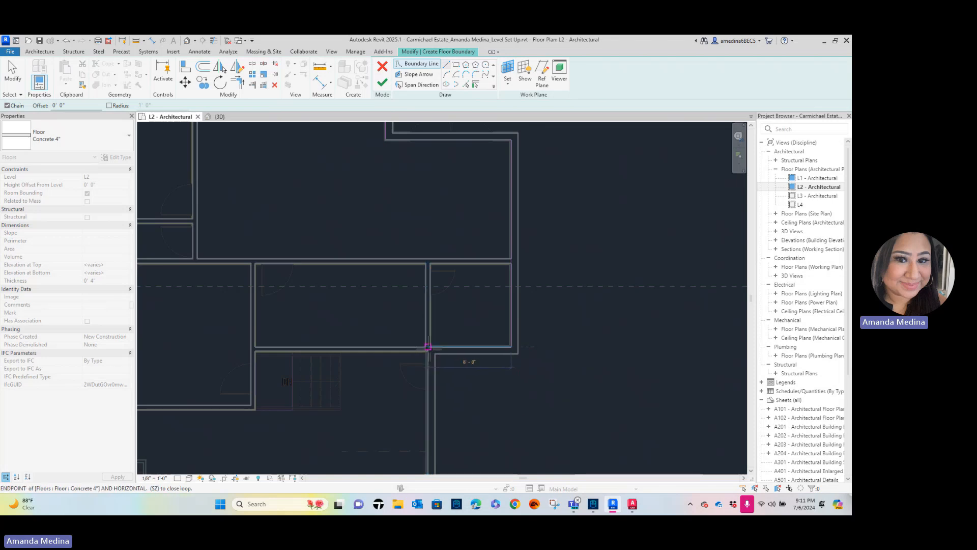
# Draw the floor boundary south along the lower east wall's inner face and west across the notch at its end
pyautogui.scroll(-1, 438, 423)
pyautogui.moveTo(449, 426); pyautogui.dragTo(442, 264, button='middle')
pyautogui.scroll(-2, 429, 263)
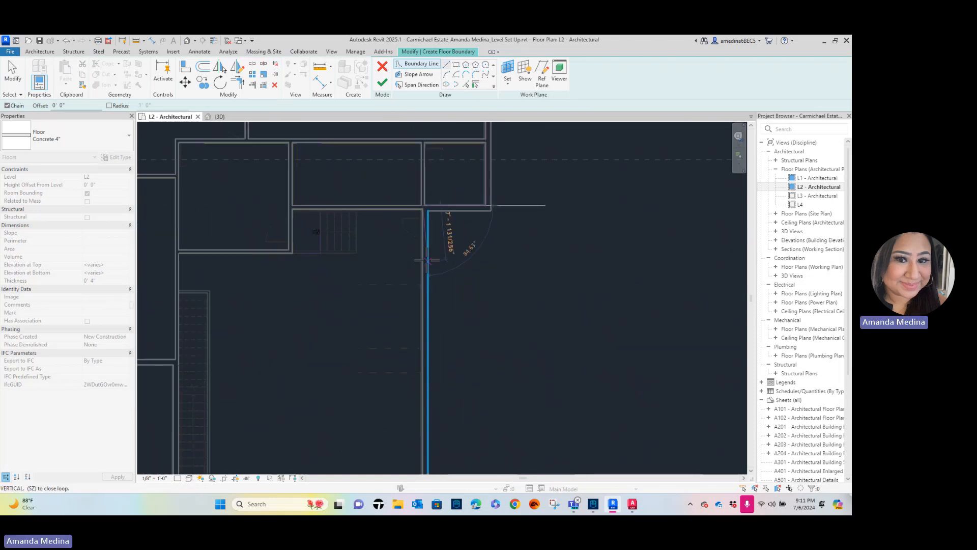
pyautogui.scroll(4, 430, 425)
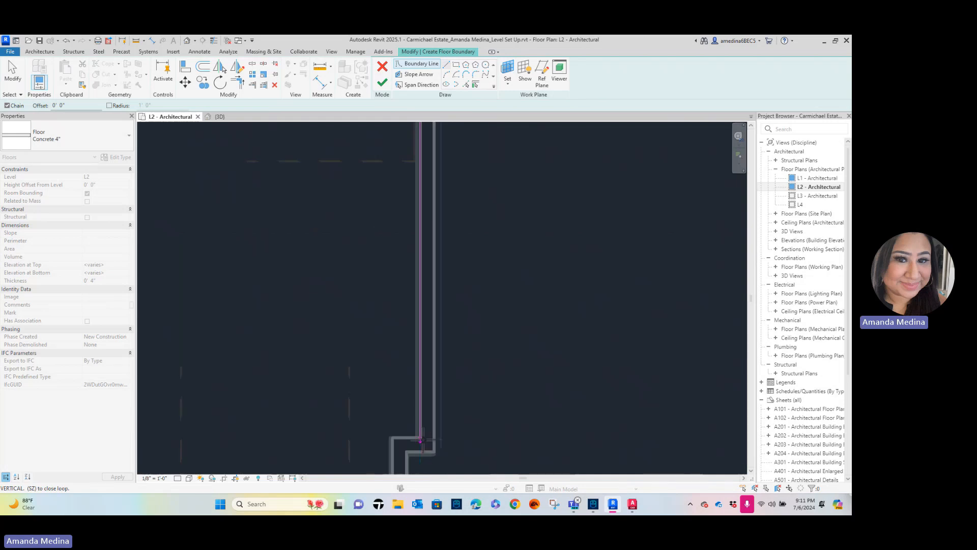
pyautogui.click(421, 438)
pyautogui.click(392, 437)
# Trace the floor boundary around the projecting south wall's inner faces and west to the inner southwest corner beside the straight stair
pyautogui.scroll(-1, 431, 438)
pyautogui.moveTo(432, 439); pyautogui.dragTo(501, 261, button='middle')
pyautogui.scroll(1, 472, 259)
pyautogui.click(472, 347)
pyautogui.moveTo(410, 359); pyautogui.dragTo(649, 365, button='middle')
pyautogui.moveTo(495, 346); pyautogui.dragTo(482, 346, button='middle')
pyautogui.click(261, 352)
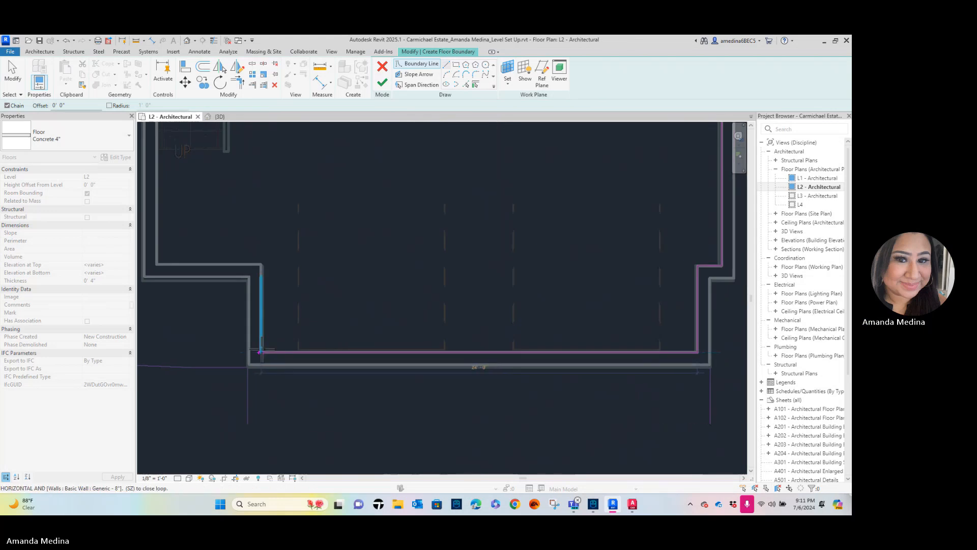
pyautogui.click(261, 265)
pyautogui.moveTo(285, 276); pyautogui.dragTo(543, 362, button='middle')
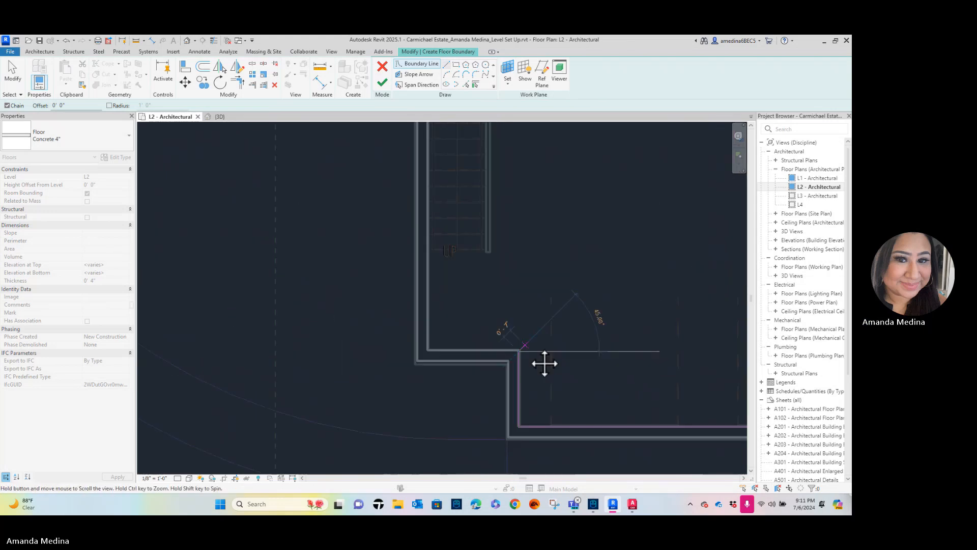
pyautogui.click(431, 351)
# Draw the floor boundary north along the wall west of the straight stair to the east-west wall above it
pyautogui.moveTo(465, 308)
pyautogui.mouseDown(button='middle')
pyautogui.moveTo(500, 350)
pyautogui.moveTo(490, 414)
pyautogui.moveTo(382, 331)
pyautogui.mouseUp(button='middle')
pyautogui.scroll(-4, 432, 383)
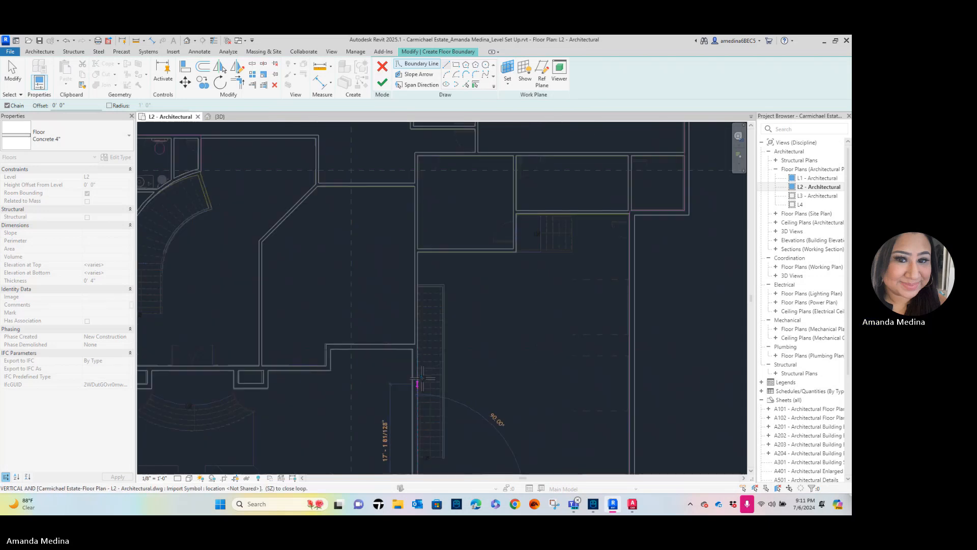
pyautogui.scroll(2, 423, 379)
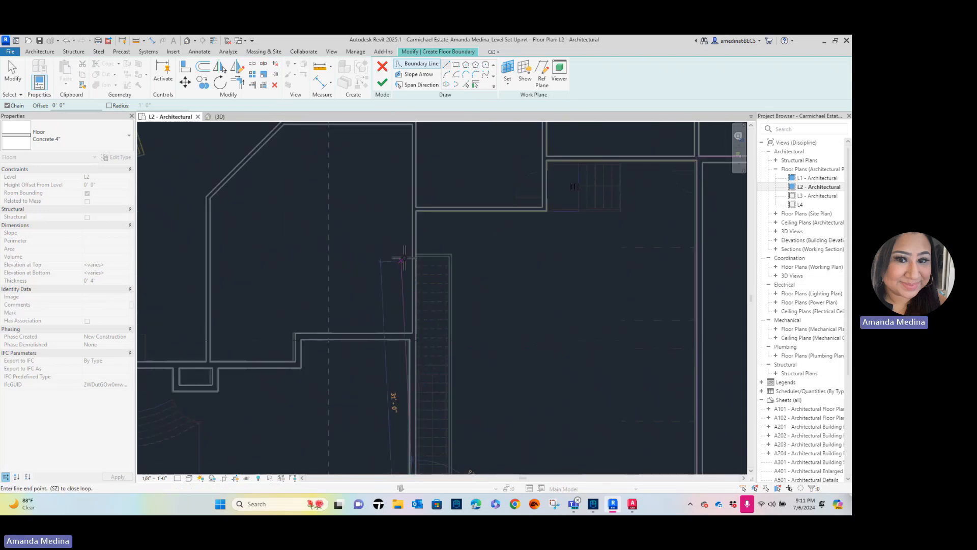
pyautogui.scroll(-1, 430, 282)
pyautogui.moveTo(430, 281); pyautogui.dragTo(417, 349, button='middle')
pyautogui.scroll(3, 410, 240)
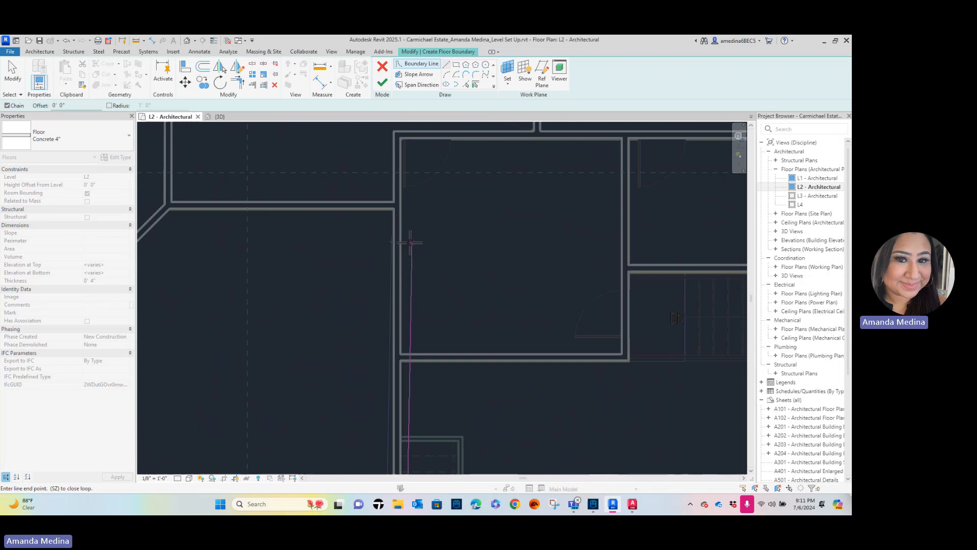
pyautogui.click(398, 203)
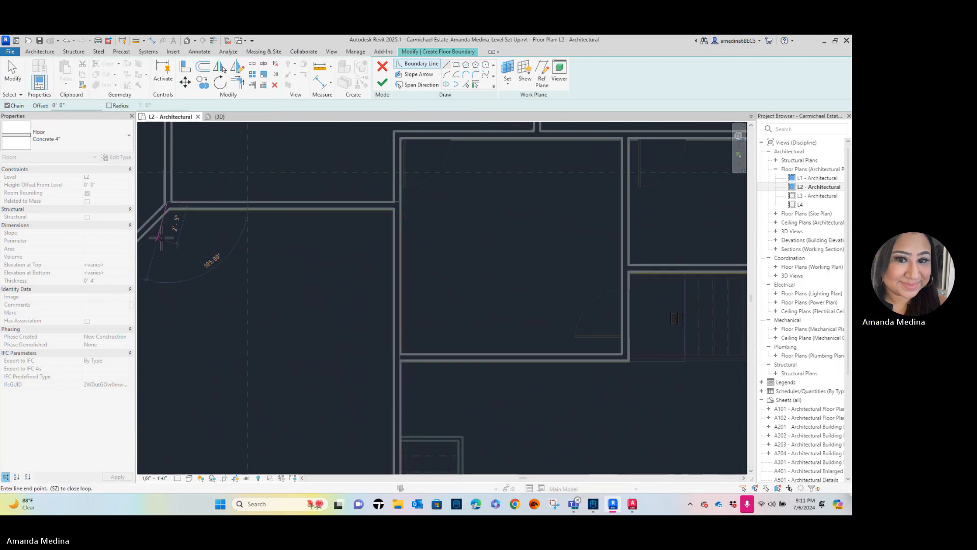
# Continue the floor boundary west to the diagonal wall, down that wall, and south along the entry hall's east wall to the front wall
pyautogui.moveTo(161, 239); pyautogui.dragTo(403, 216, button='middle')
pyautogui.click(291, 294)
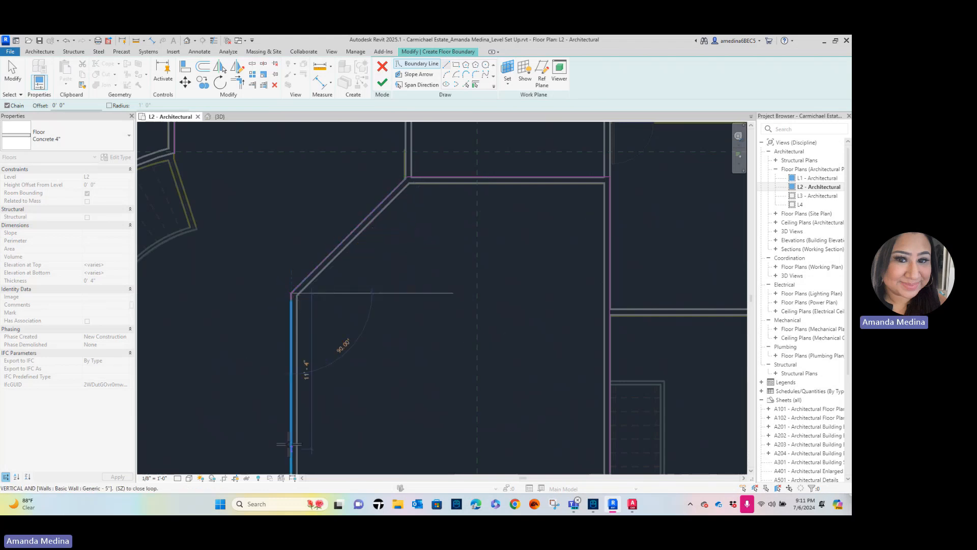
pyautogui.moveTo(288, 444); pyautogui.dragTo(320, 255, button='middle')
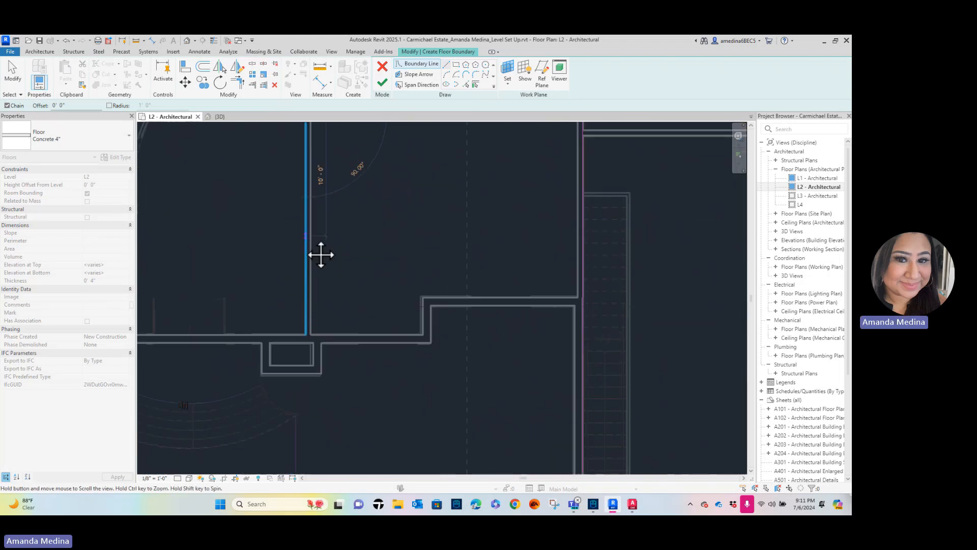
pyautogui.click(306, 337)
# Draw the floor boundary west along the front wall's inner face to the wall west of the curved stair
pyautogui.moveTo(264, 351); pyautogui.dragTo(458, 351, button='middle')
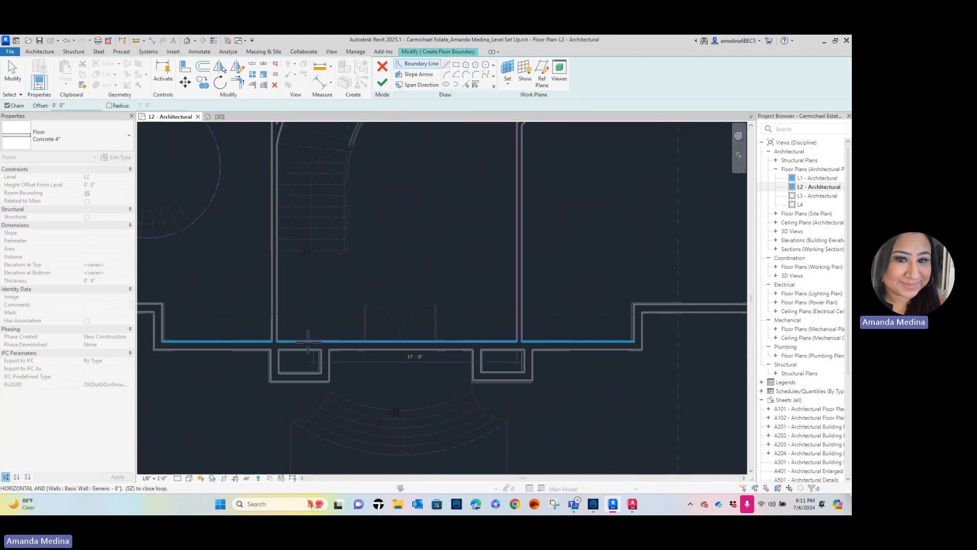
pyautogui.moveTo(308, 341); pyautogui.dragTo(407, 361, button='middle')
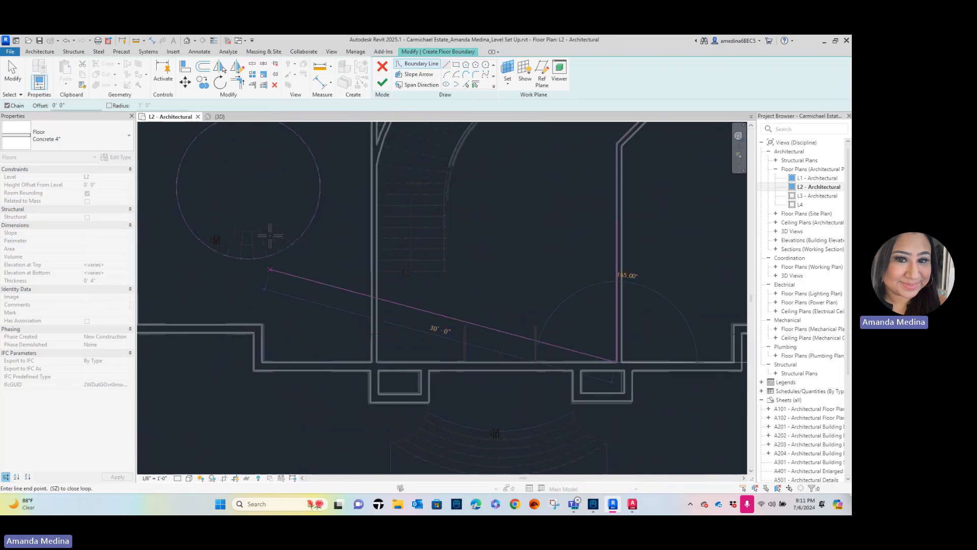
pyautogui.click(376, 361)
pyautogui.moveTo(394, 224); pyautogui.dragTo(400, 353, button='middle')
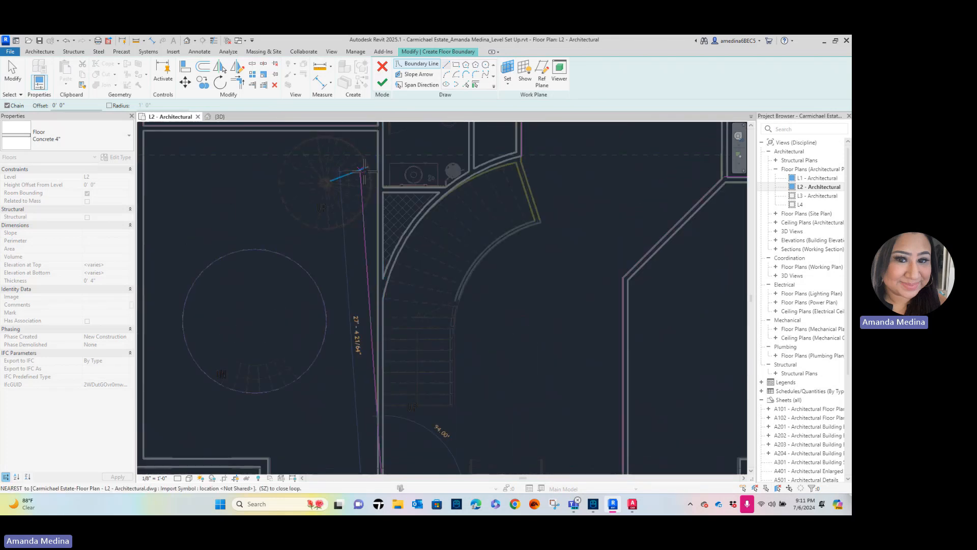
# Finish the floor boundary line north along the wall west of the curved stair and end the line chain
pyautogui.moveTo(395, 218); pyautogui.dragTo(395, 273, button='middle')
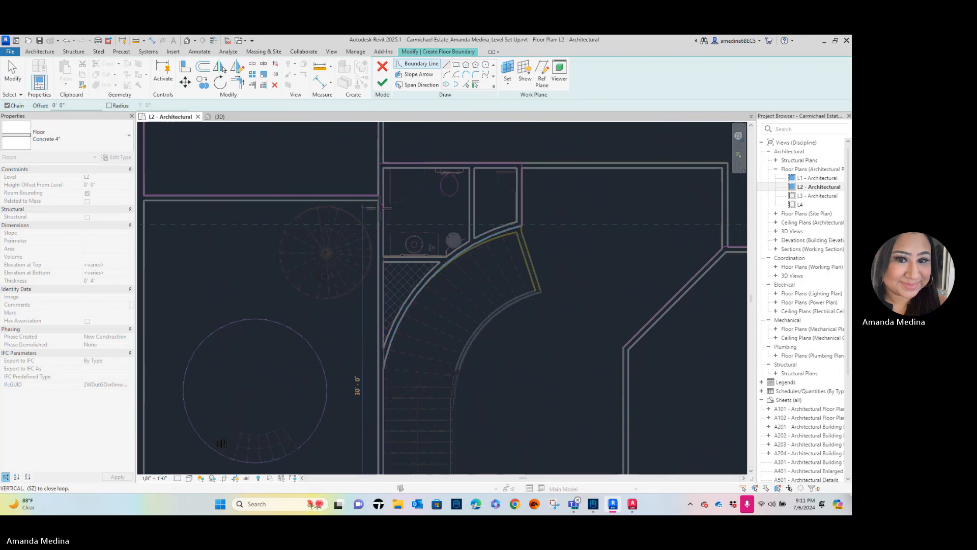
pyautogui.press('Escape')
pyautogui.press('Escape')
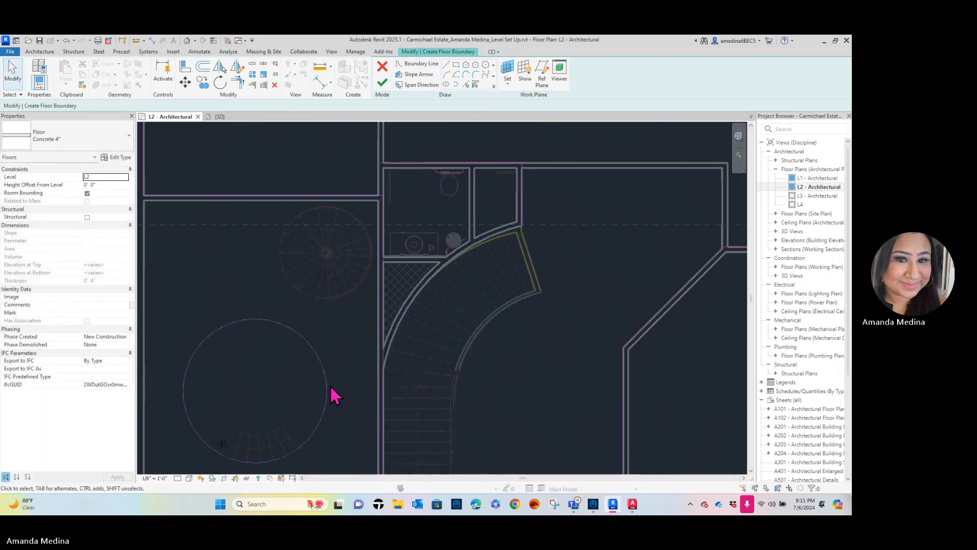
# Delete the redundant floor boundary lines along the wall north of the bathroom and the wall above the curved stair's upper end
pyautogui.click(521, 220)
pyautogui.moveTo(539, 233); pyautogui.dragTo(436, 299, button='middle')
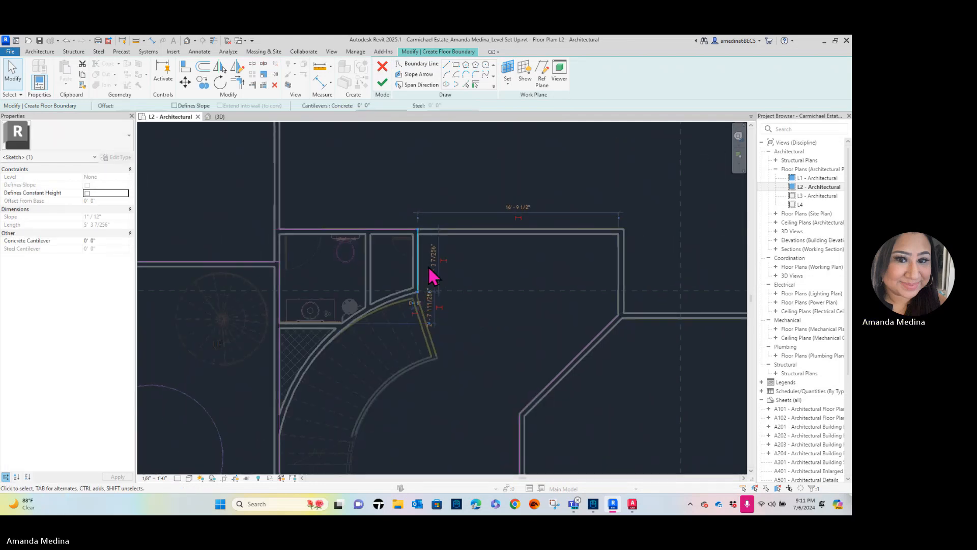
pyautogui.click(448, 272)
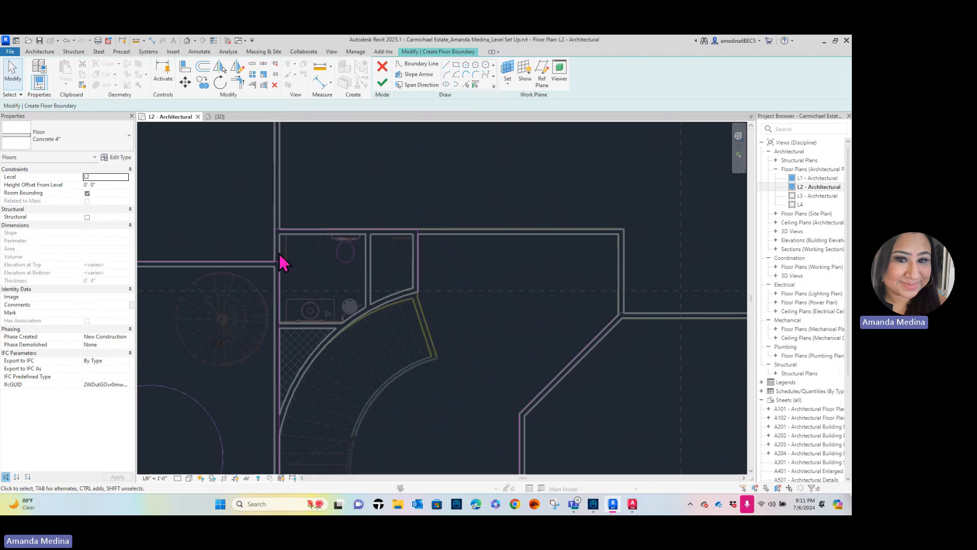
pyautogui.click(281, 233)
pyautogui.moveTo(316, 196); pyautogui.dragTo(367, 350, button='middle')
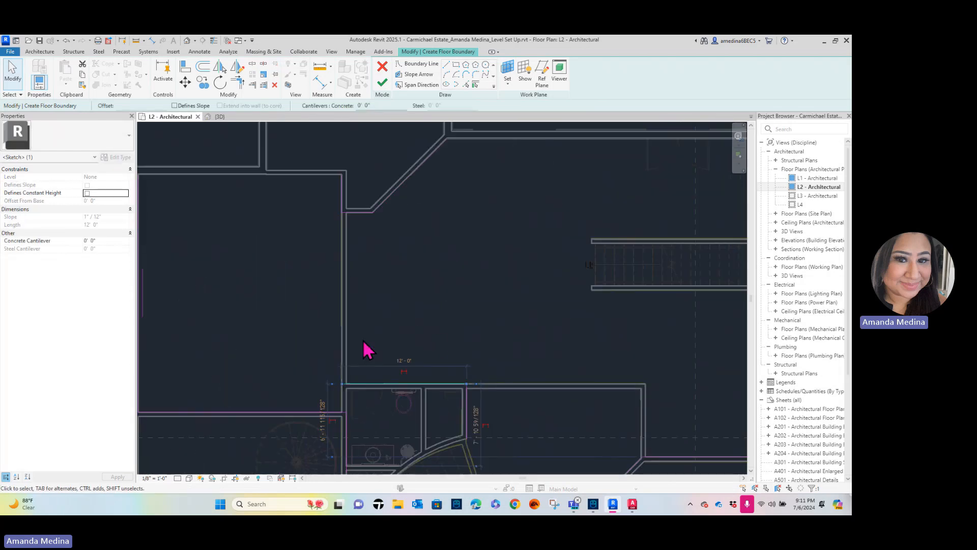
pyautogui.scroll(-3, 466, 257)
pyautogui.moveTo(554, 371); pyautogui.dragTo(461, 200, button='middle')
pyautogui.scroll(-1, 460, 201)
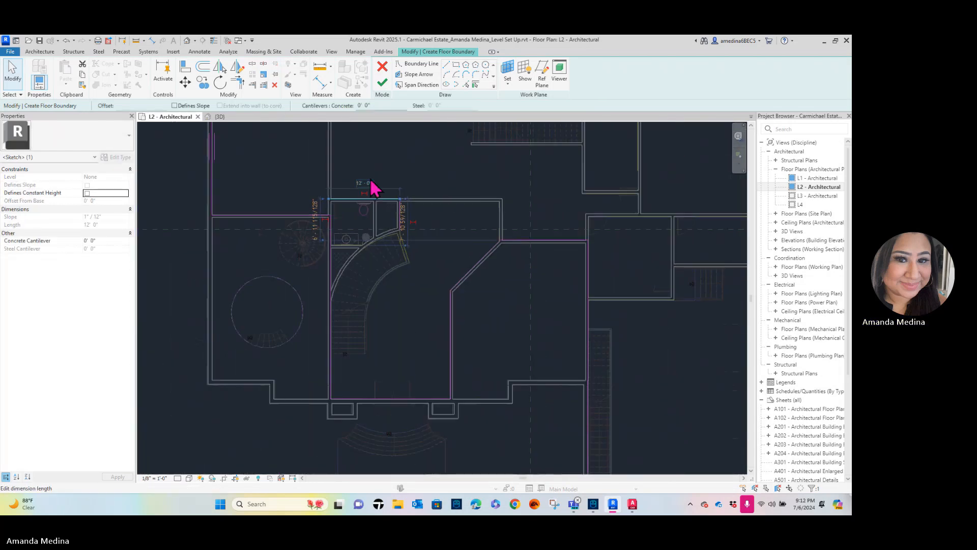
pyautogui.scroll(4, 371, 184)
pyautogui.click(370, 175)
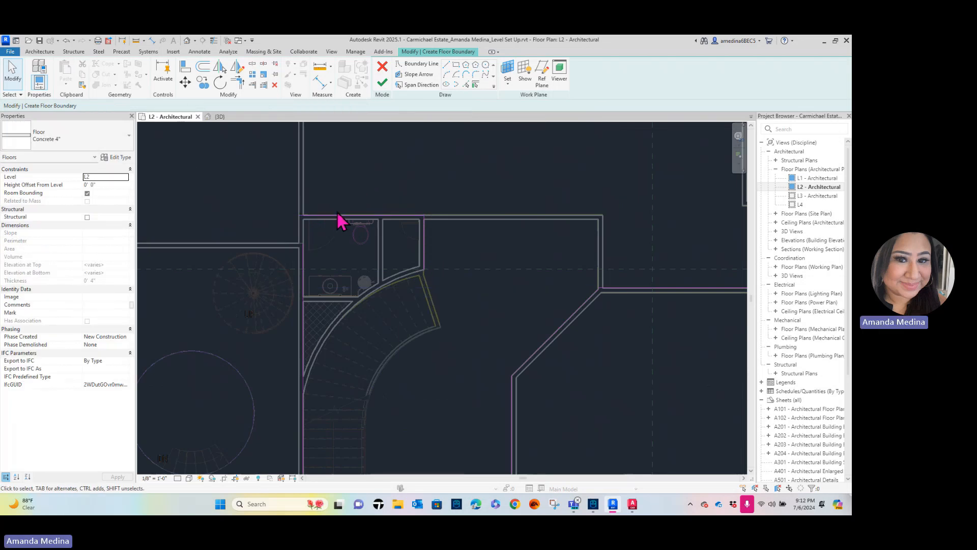
pyautogui.click(339, 214)
pyautogui.press('Delete')
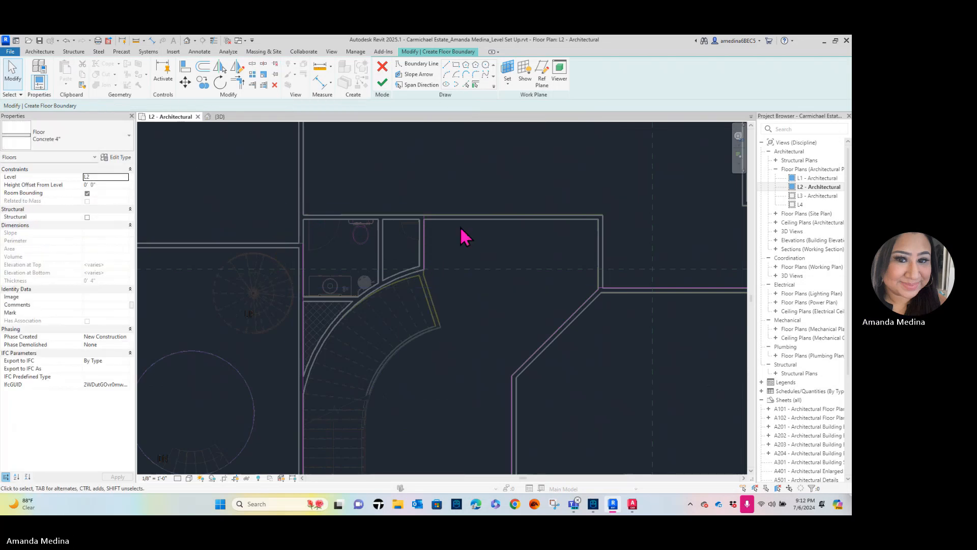
pyautogui.click(425, 247)
pyautogui.press('Delete')
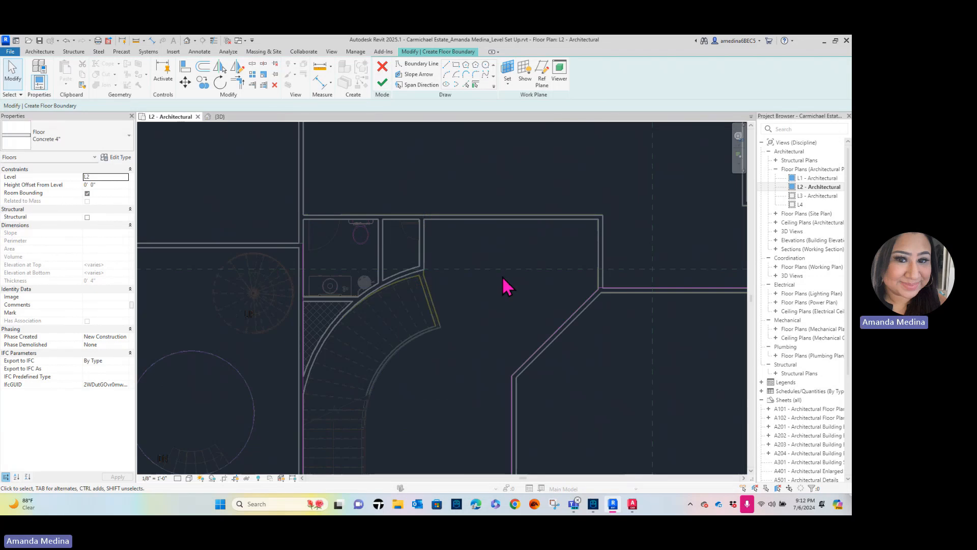
# Review the whole boundary and finish the main L2 Concrete 4" floor sketch without attaching walls to its bottom
pyautogui.scroll(-5, 514, 360)
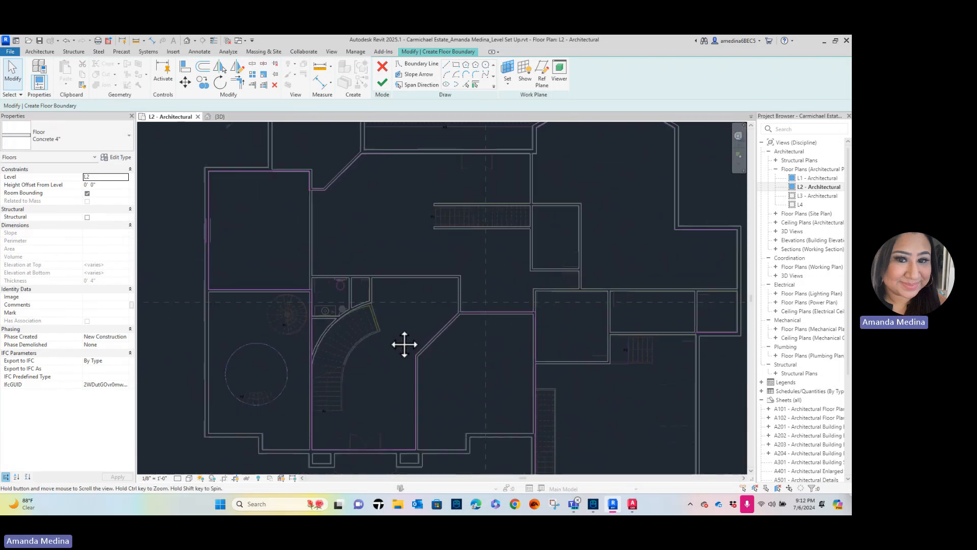
pyautogui.moveTo(400, 432)
pyautogui.mouseDown(button='middle')
pyautogui.moveTo(414, 403)
pyautogui.moveTo(395, 371)
pyautogui.mouseUp(button='middle')
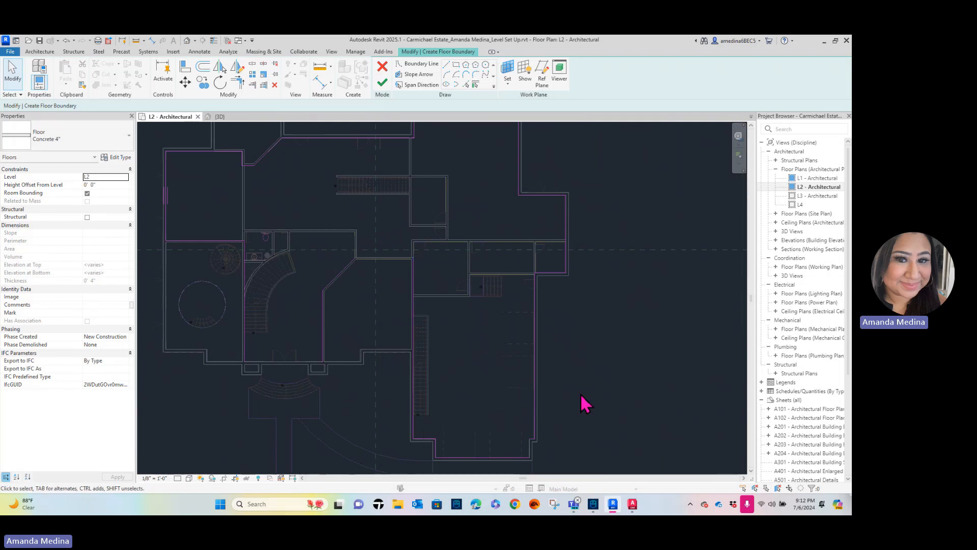
pyautogui.scroll(-1, 448, 239)
pyautogui.moveTo(453, 244); pyautogui.dragTo(524, 271, button='middle')
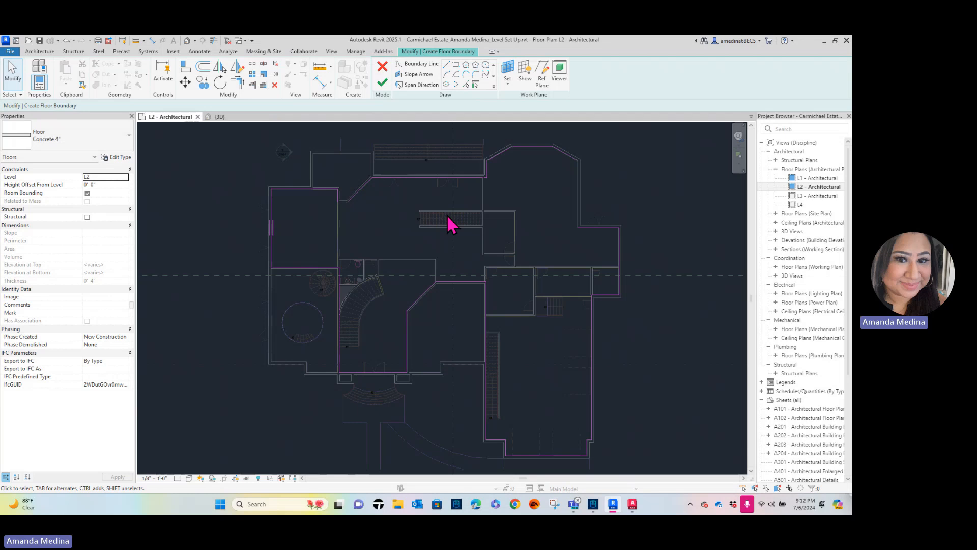
pyautogui.click(409, 307)
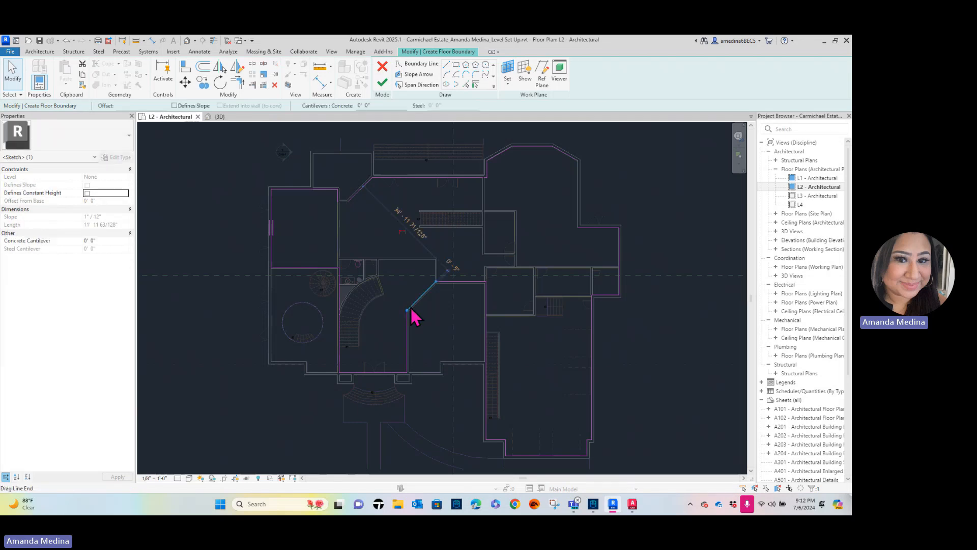
pyautogui.click(387, 235)
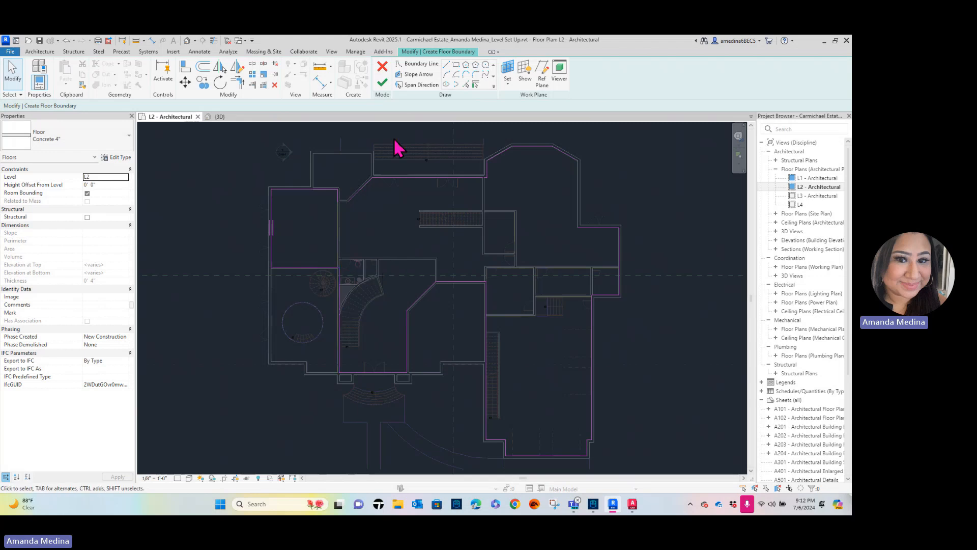
pyautogui.click(385, 86)
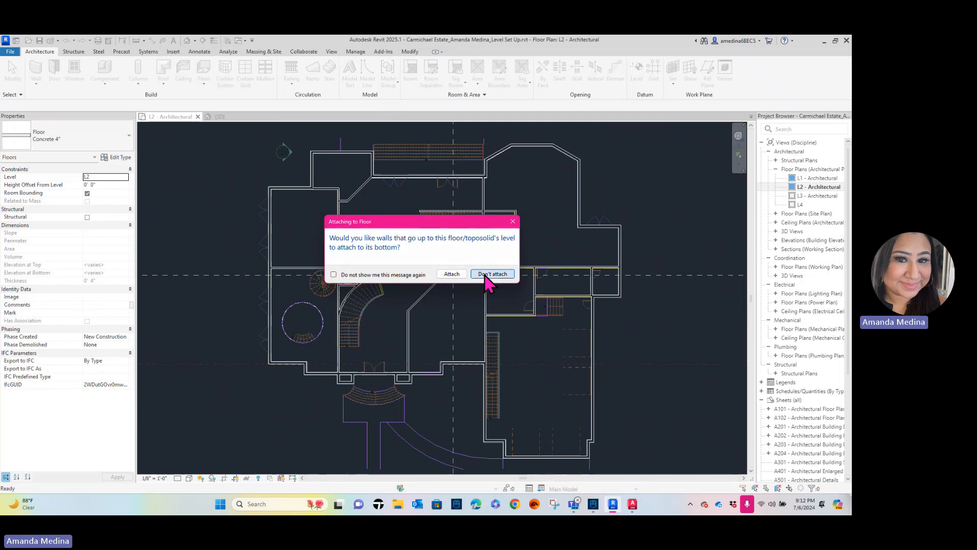
pyautogui.click(492, 274)
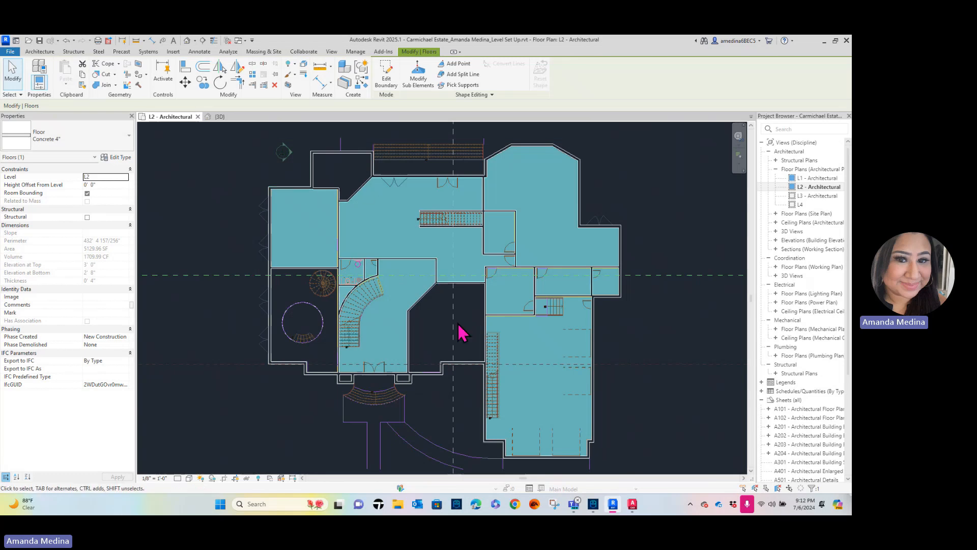
pyautogui.press('Escape')
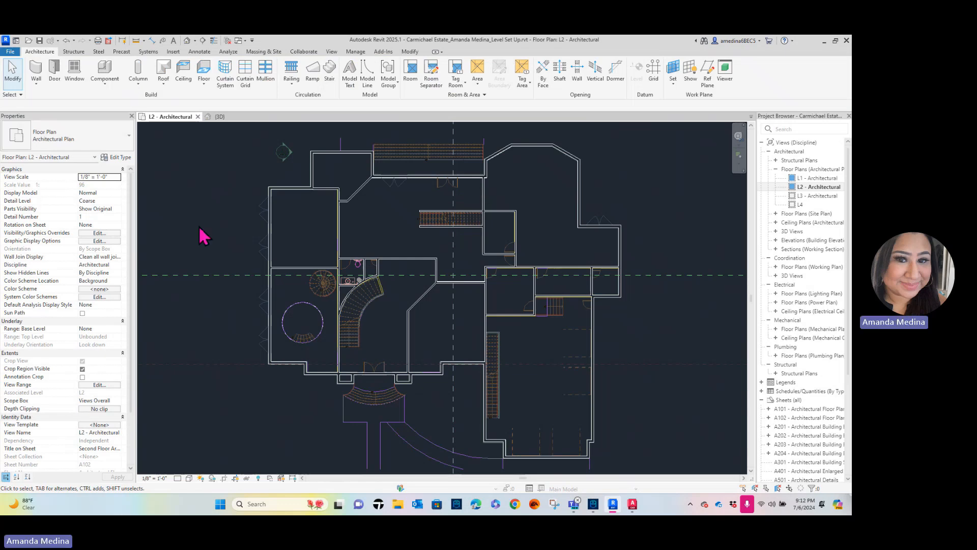
# Start another Concrete 4" floor on L2 and draw its boundary west along the north wall of the spiral-stair room
pyautogui.scroll(1, 260, 374)
pyautogui.scroll(1, 263, 373)
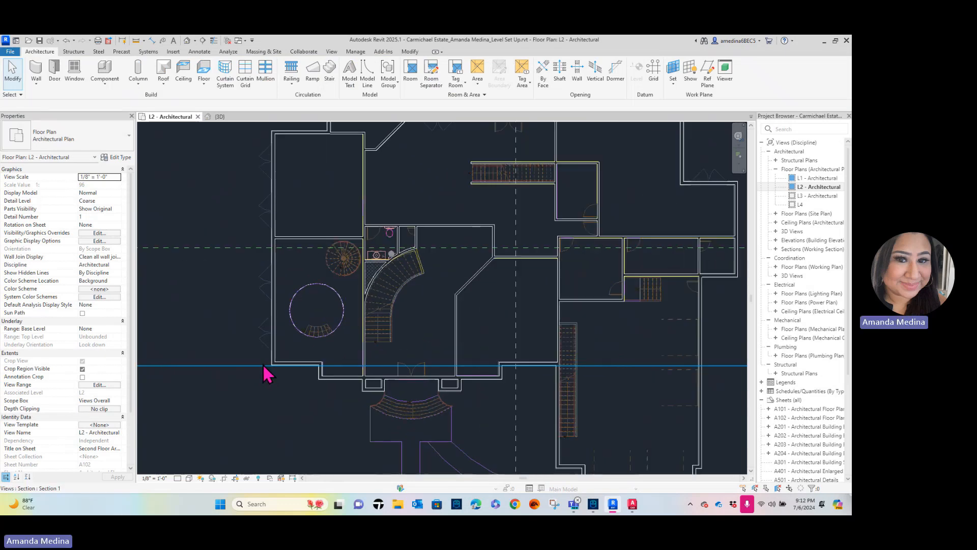
pyautogui.moveTo(221, 306); pyautogui.dragTo(216, 333, button='middle')
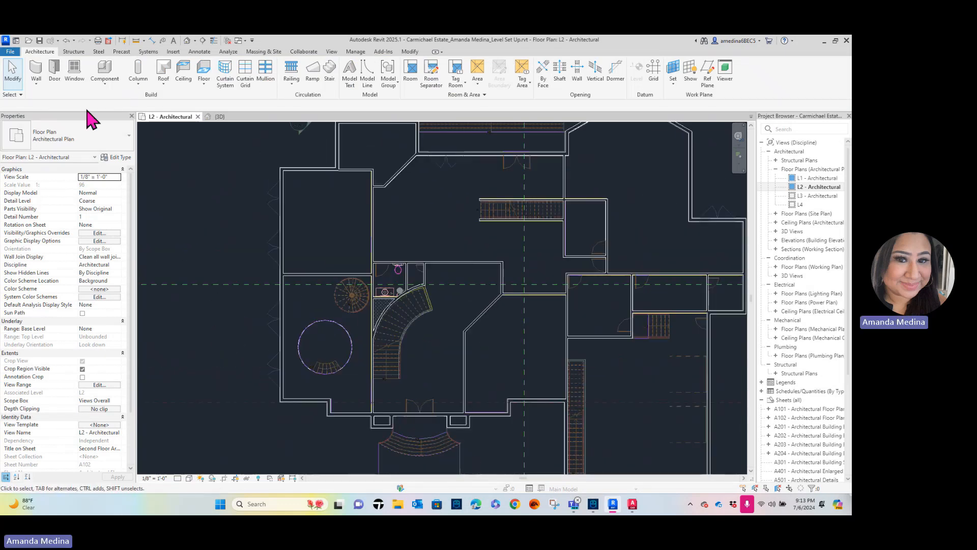
pyautogui.click(204, 75)
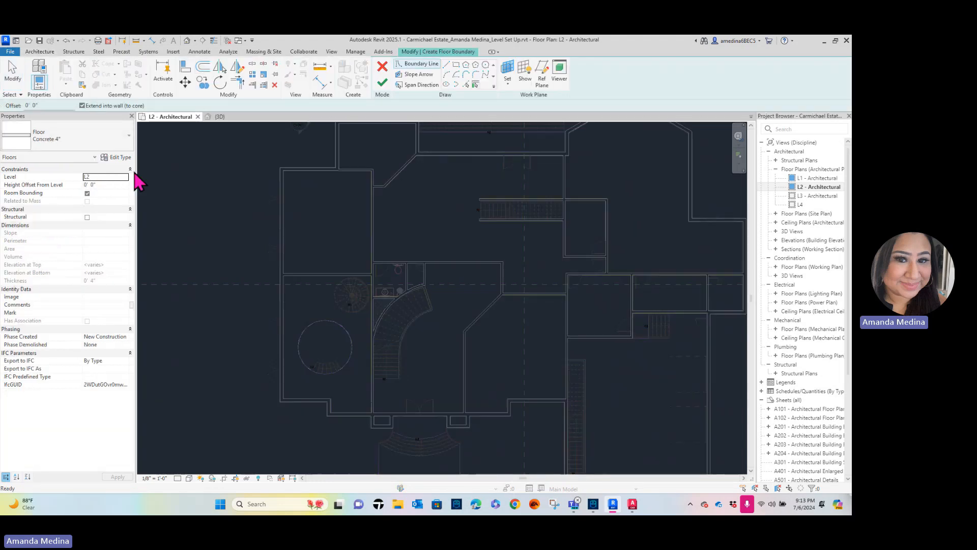
pyautogui.click(446, 64)
pyautogui.scroll(3, 355, 286)
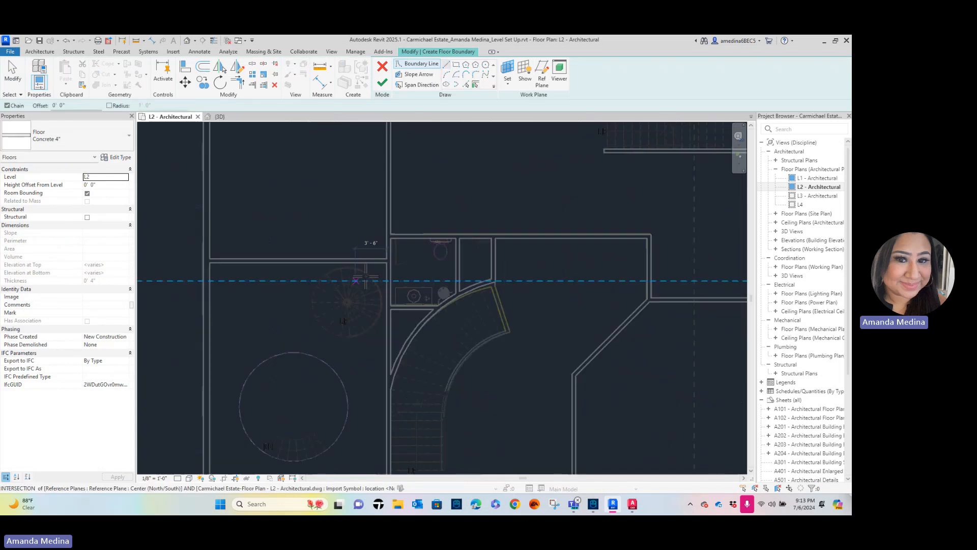
pyautogui.click(387, 263)
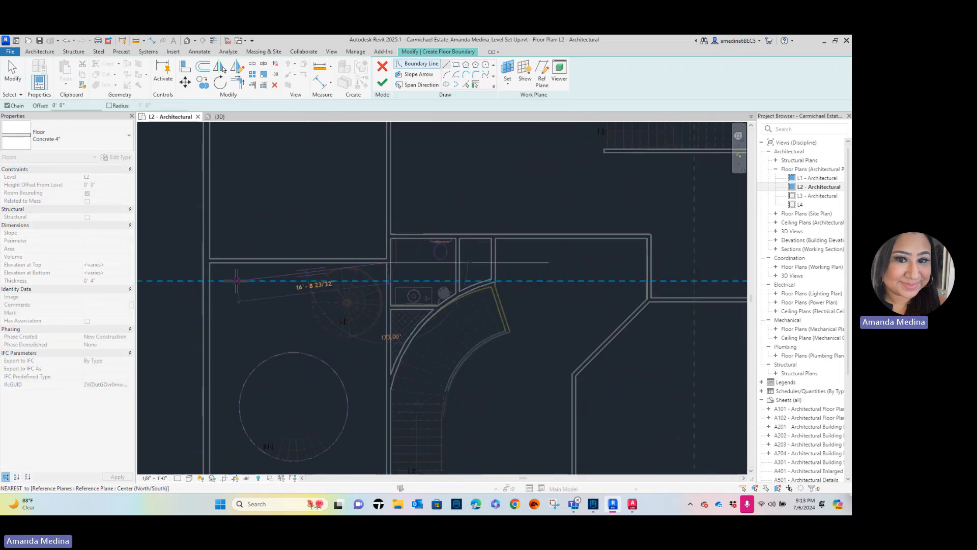
pyautogui.click(210, 264)
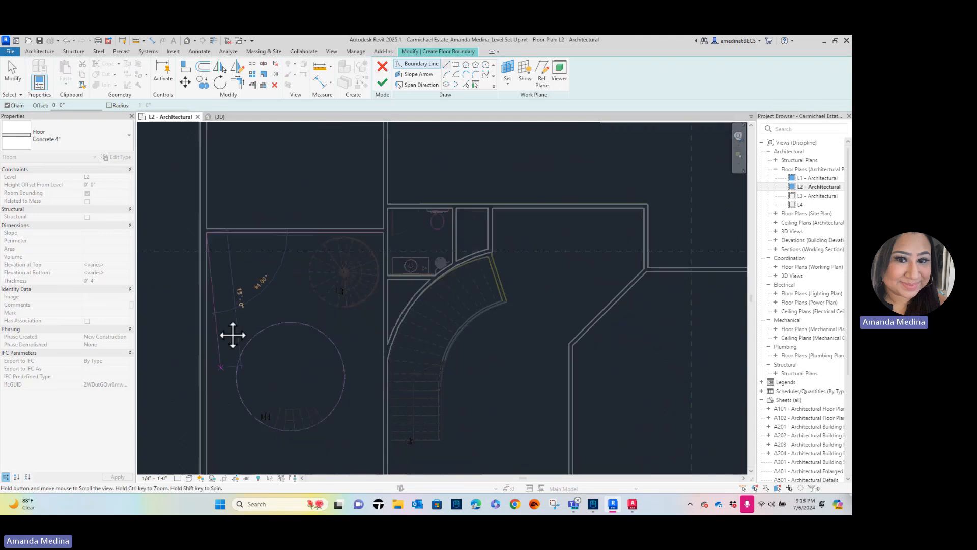
# Trace the boundary down the room's west wall, around the stepped front wall, and back up the east wall to close the loop
pyautogui.moveTo(232, 333); pyautogui.dragTo(259, 156, button='middle')
pyautogui.click(238, 332)
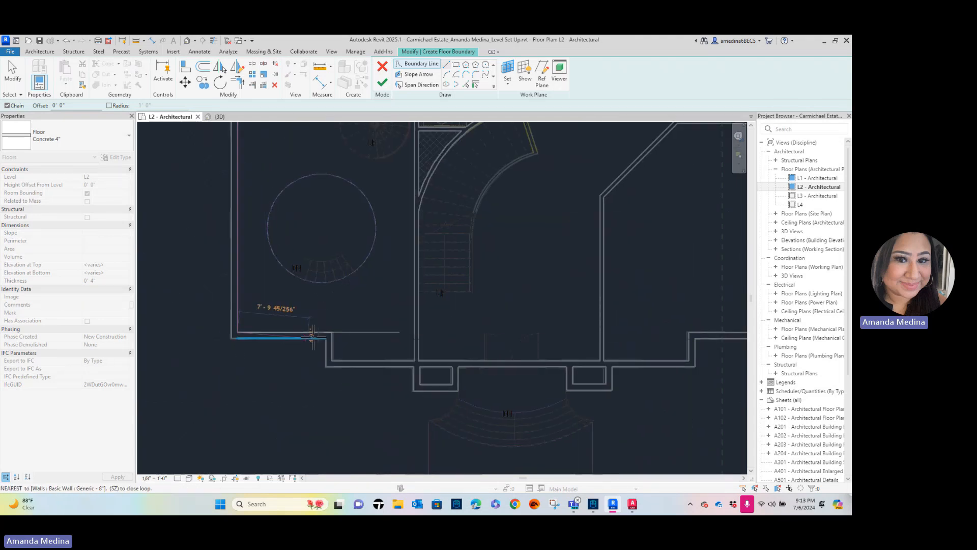
pyautogui.click(331, 333)
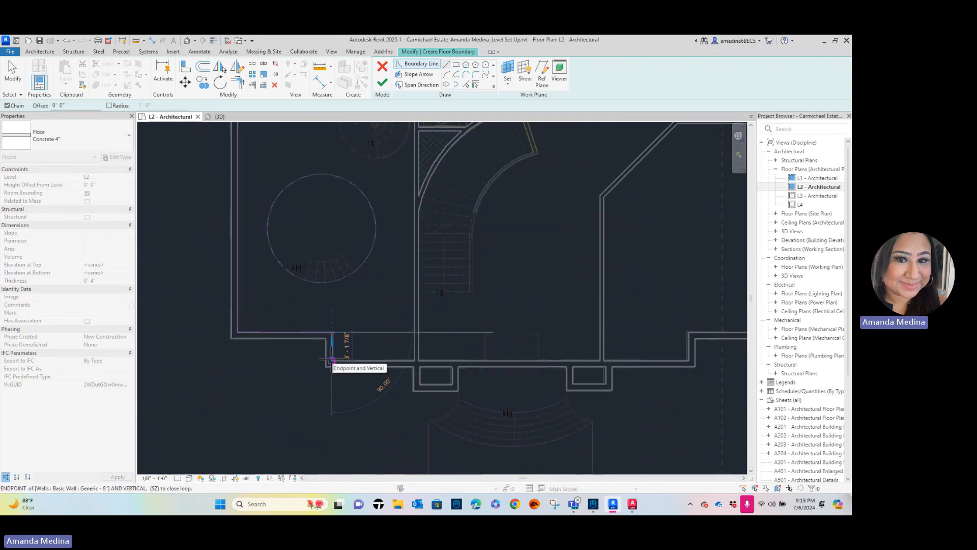
pyautogui.click(331, 360)
pyautogui.click(418, 361)
pyautogui.moveTo(419, 188); pyautogui.dragTo(447, 355, button='middle')
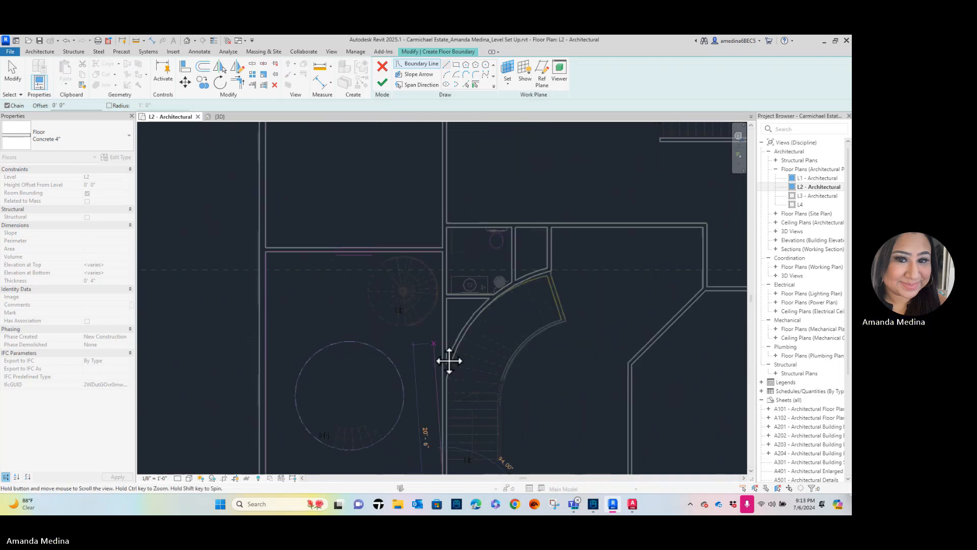
pyautogui.click(446, 252)
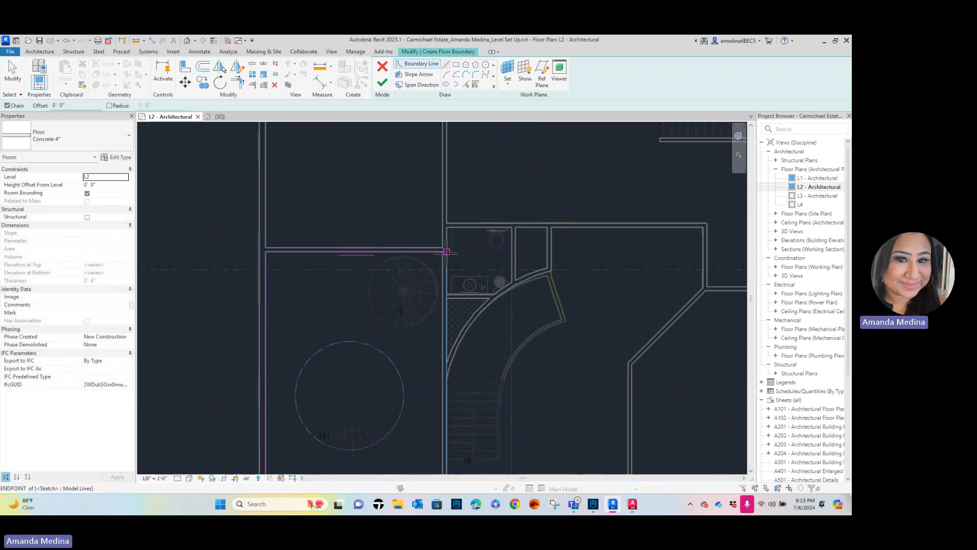
# Pick the imported plan's large circle as an inner floor boundary for the round opening in the southwest room
pyautogui.scroll(-2, 663, 290)
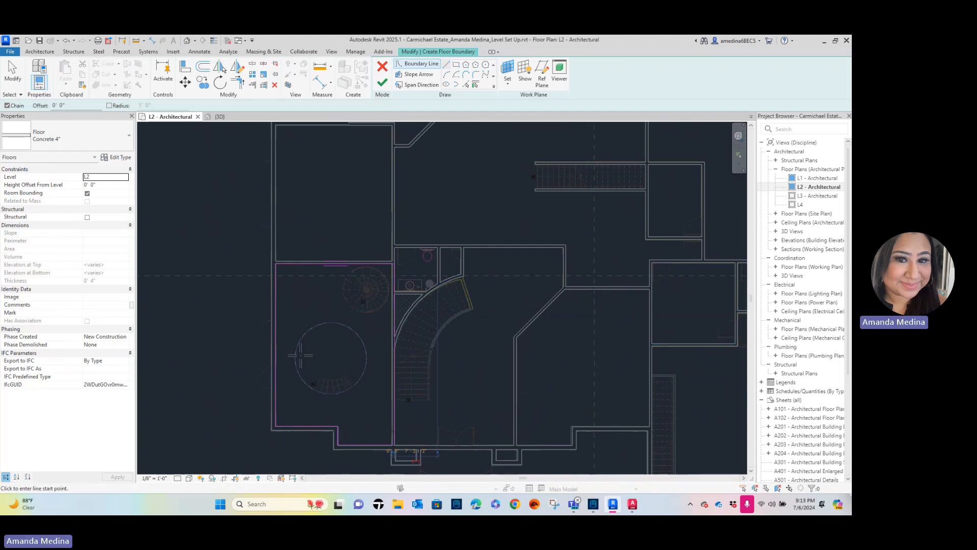
pyautogui.scroll(-1, 425, 236)
pyautogui.moveTo(425, 236); pyautogui.dragTo(412, 299, button='middle')
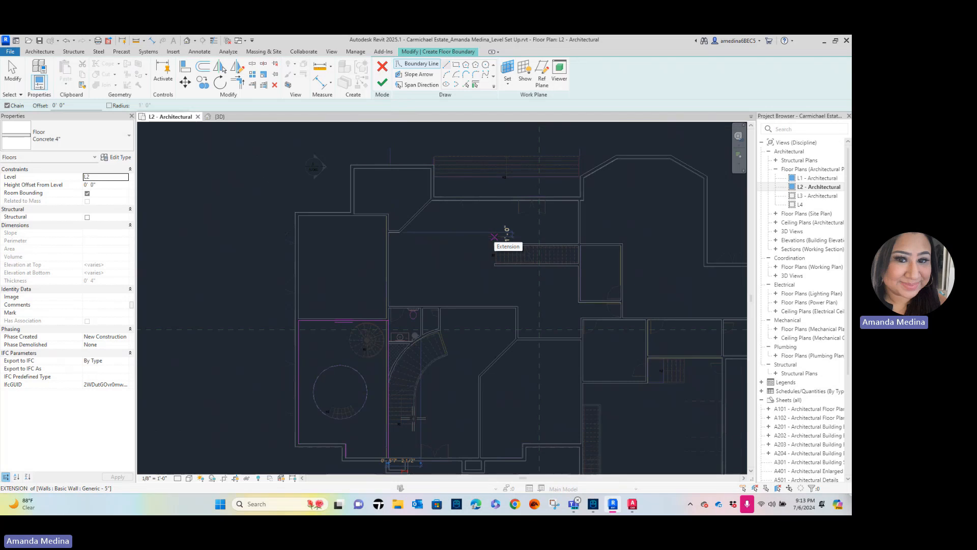
pyautogui.scroll(5, 335, 407)
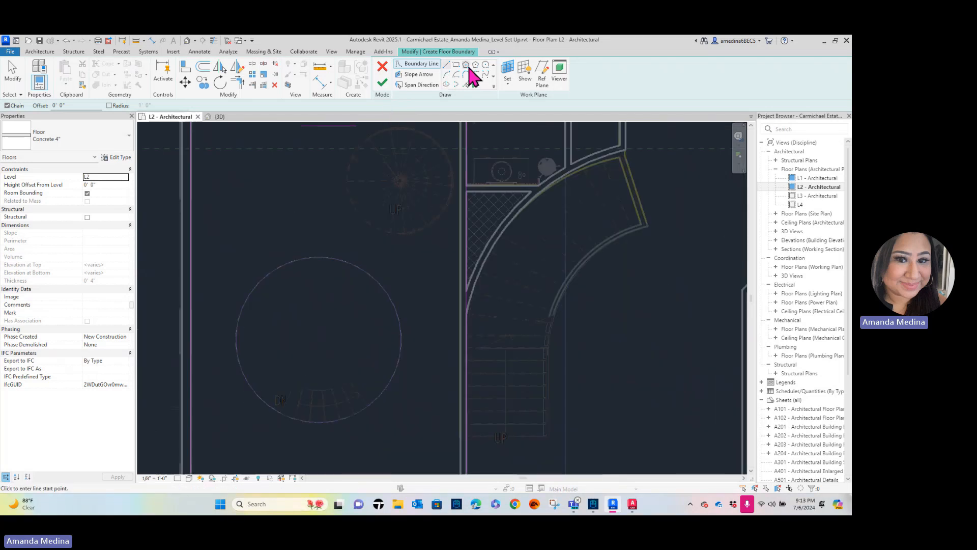
pyautogui.click(486, 65)
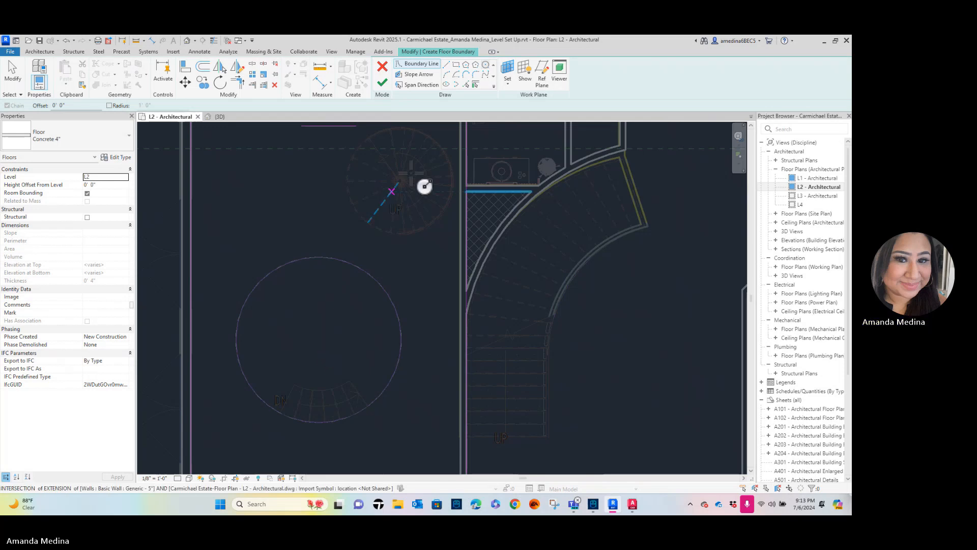
pyautogui.click(466, 84)
pyautogui.click(317, 269)
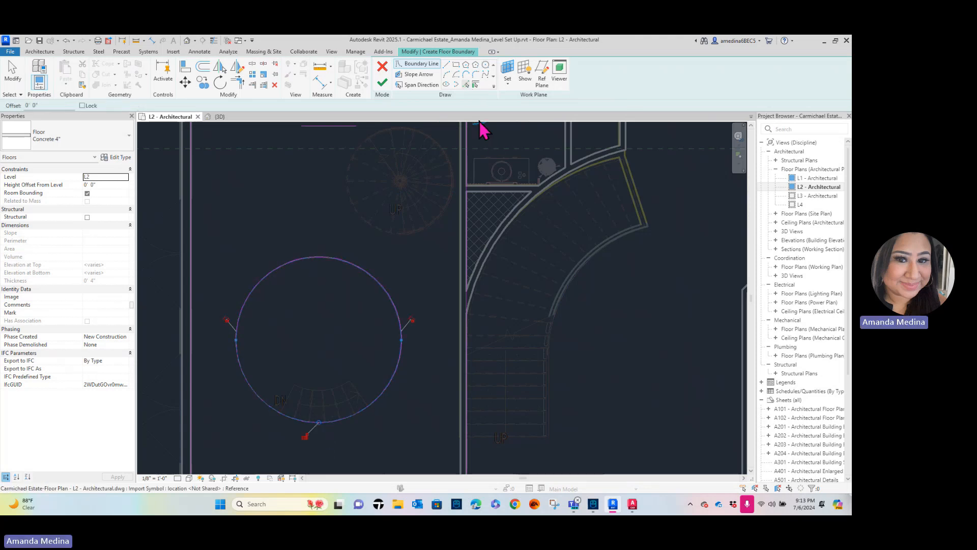
# Finish the southwest room's floor sketch without attaching walls to its bottom
pyautogui.scroll(-2, 425, 257)
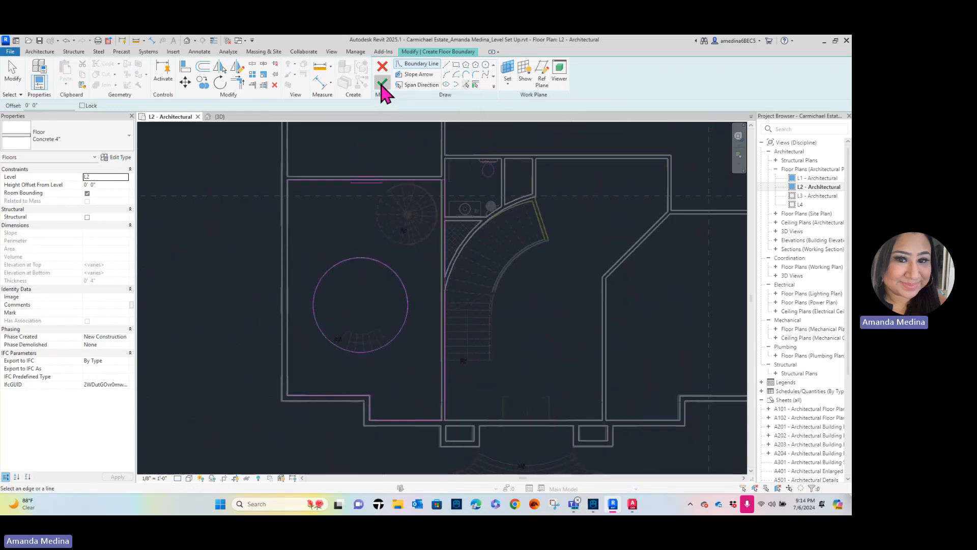
pyautogui.click(382, 84)
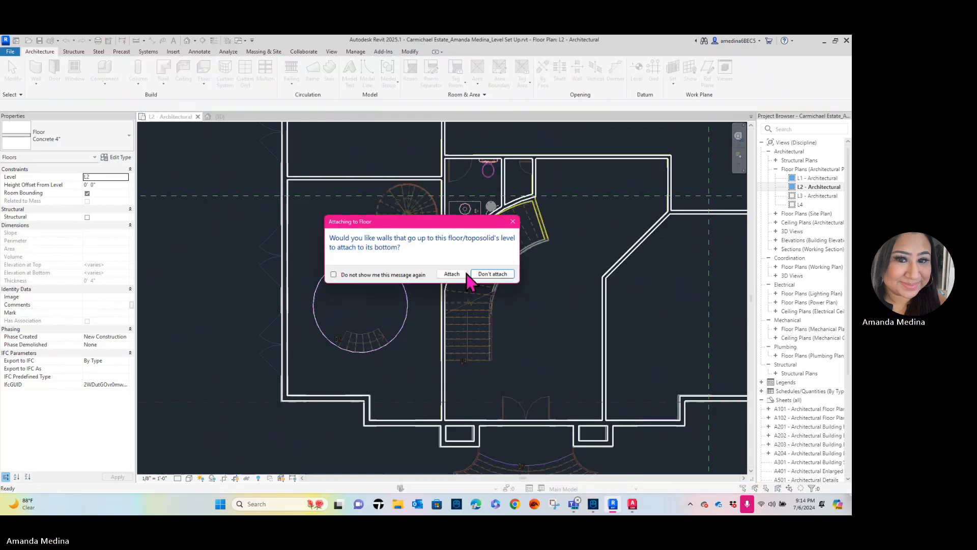
pyautogui.click(483, 276)
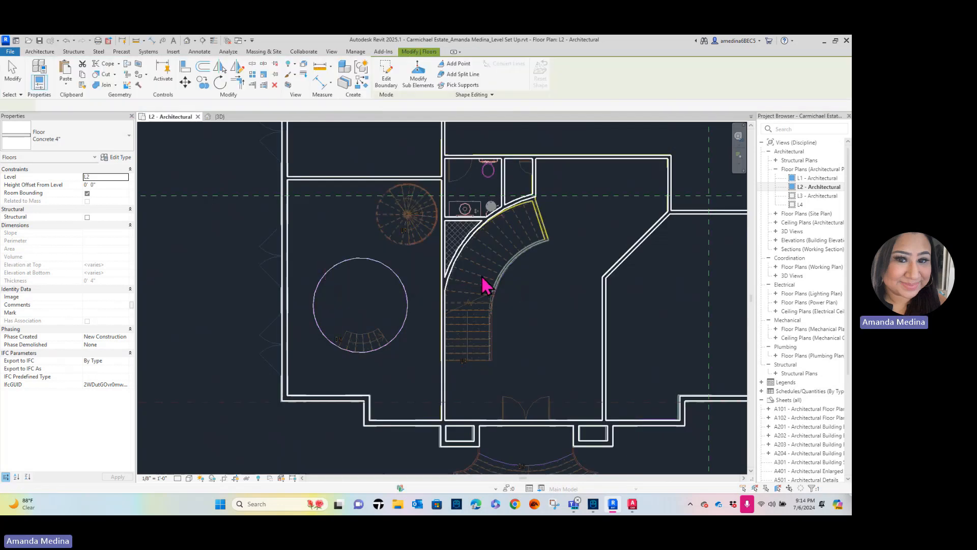
# Start another Concrete 4" floor on L2 and draw its first boundary line down the diagonal wall of the room east of the foyer
pyautogui.scroll(-2, 482, 276)
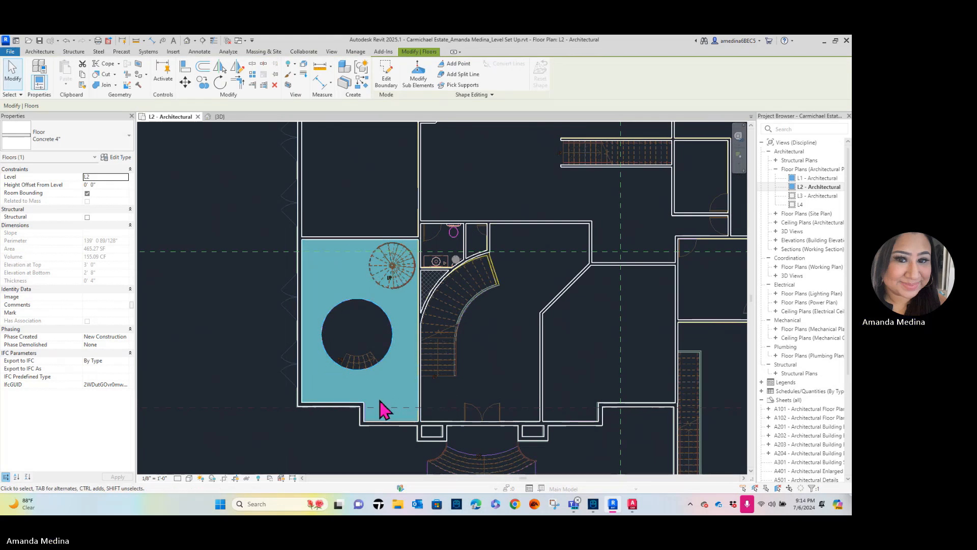
pyautogui.click(349, 336)
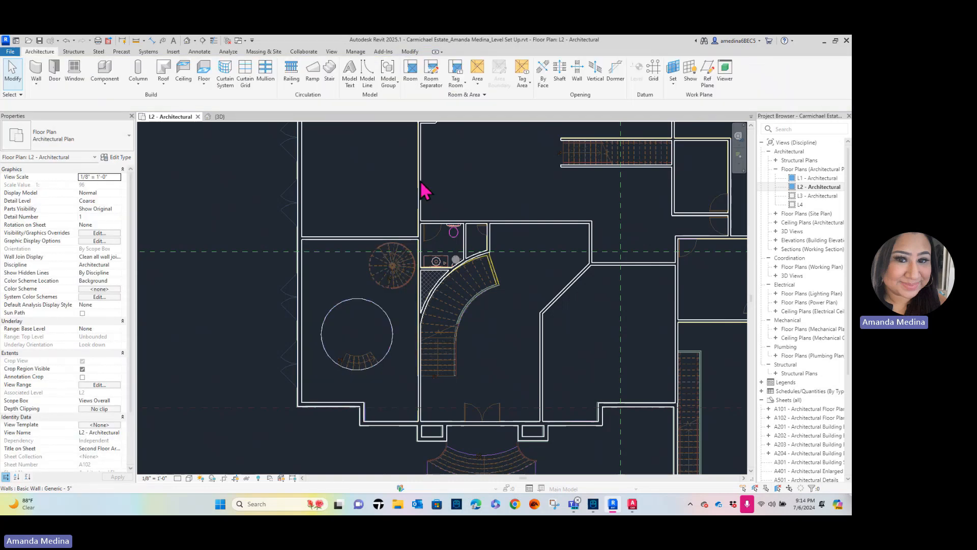
pyautogui.scroll(-1, 501, 186)
pyautogui.moveTo(501, 186); pyautogui.dragTo(333, 196, button='middle')
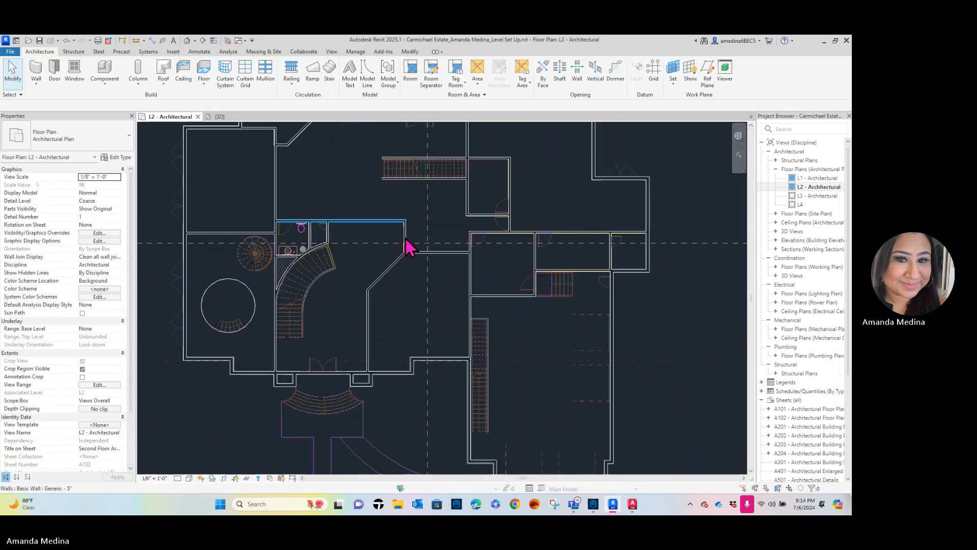
pyautogui.scroll(2, 425, 281)
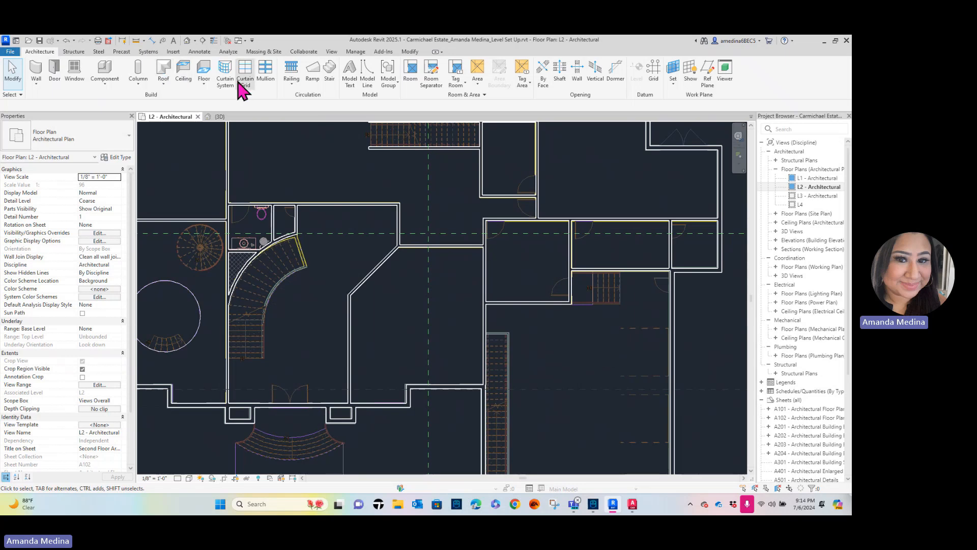
pyautogui.click(203, 68)
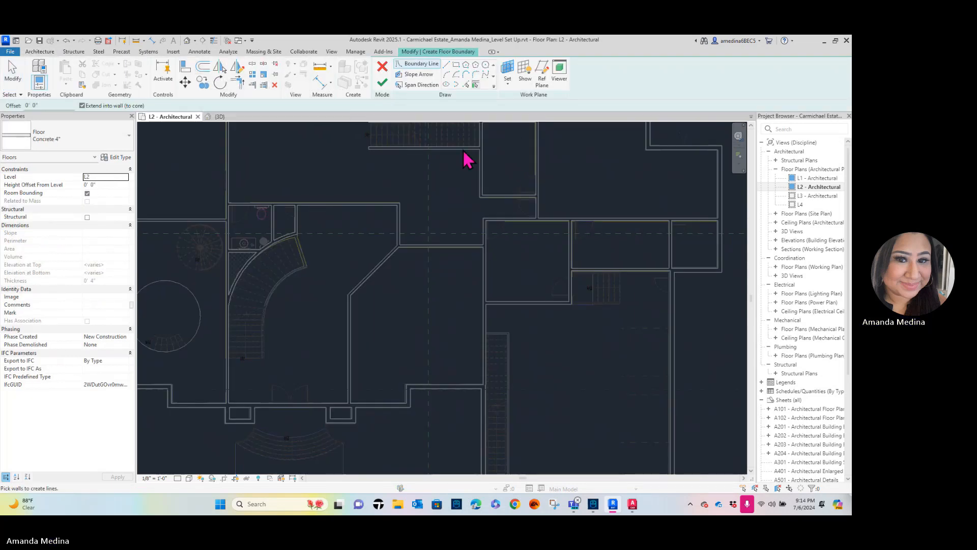
pyautogui.click(446, 64)
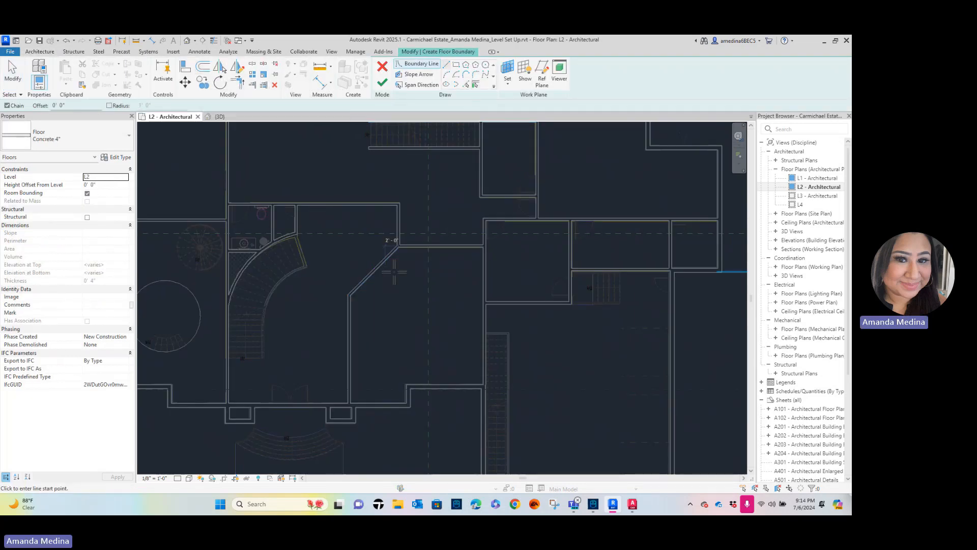
pyautogui.scroll(2, 382, 272)
pyautogui.click(312, 318)
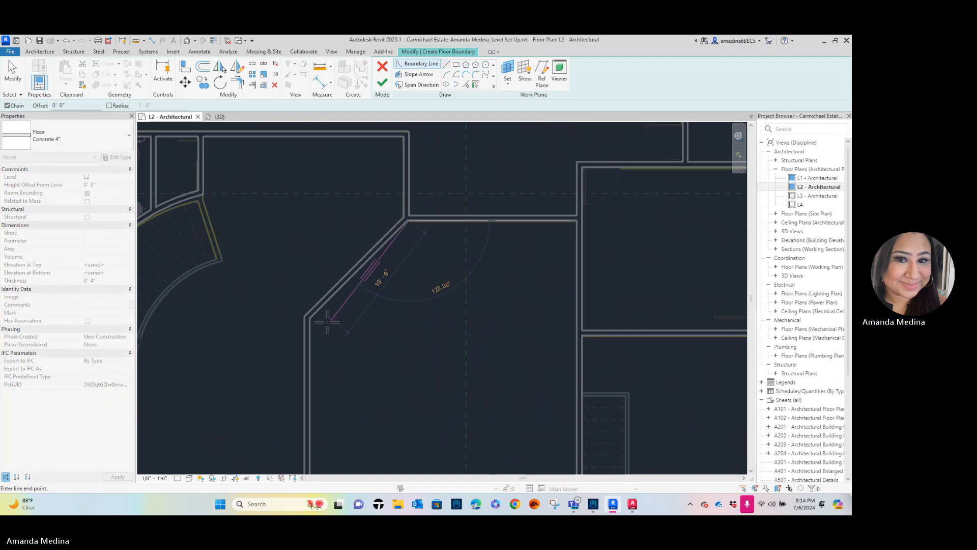
# Trace the floor boundary down the room's west wall and around the stepped front wall to the southeast corner
pyautogui.scroll(-1, 338, 404)
pyautogui.moveTo(338, 404); pyautogui.dragTo(329, 253, button='middle')
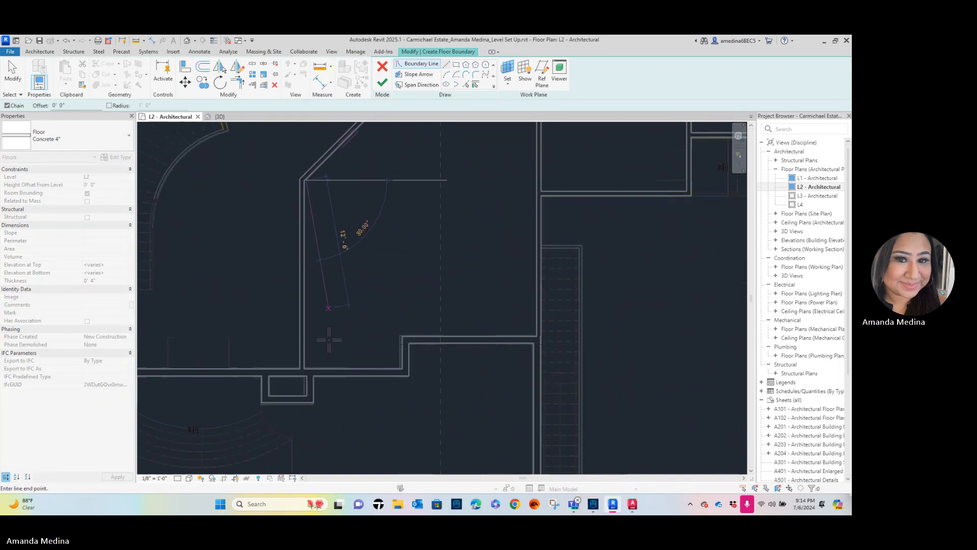
pyautogui.click(305, 367)
pyautogui.click(401, 368)
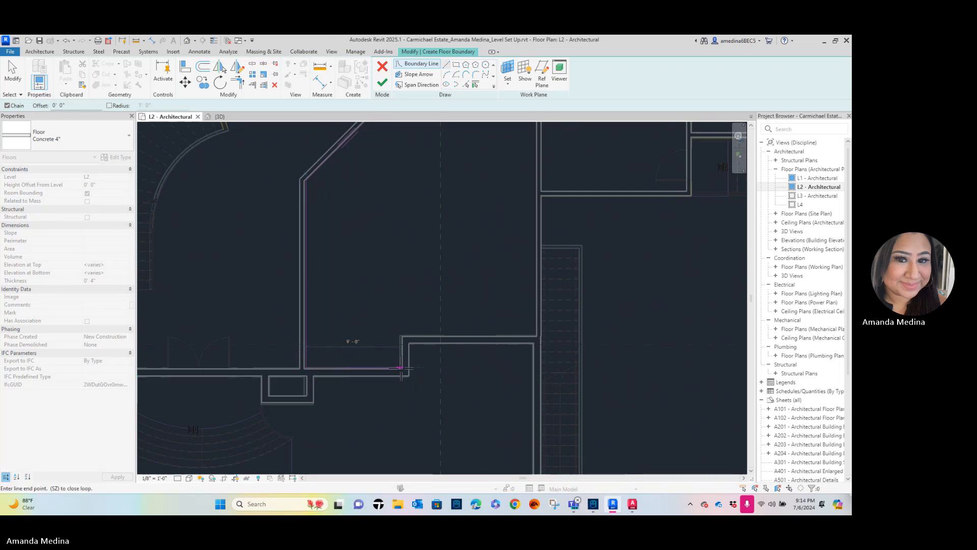
pyautogui.click(400, 337)
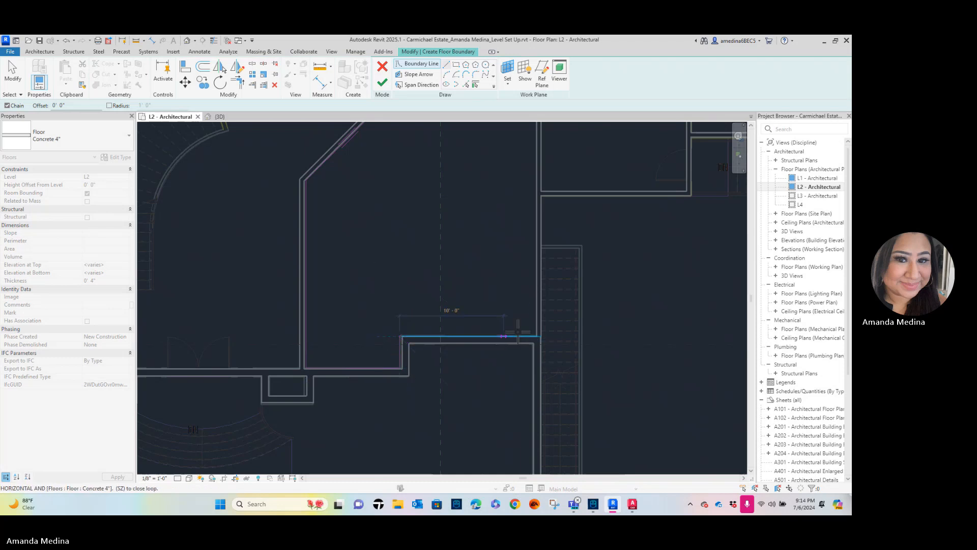
pyautogui.click(537, 337)
# Close the boundary up the east wall and along the north wall, and finish this room's floor sketch
pyautogui.scroll(-1, 548, 217)
pyautogui.moveTo(550, 219); pyautogui.dragTo(554, 352, button='middle')
pyautogui.click(539, 248)
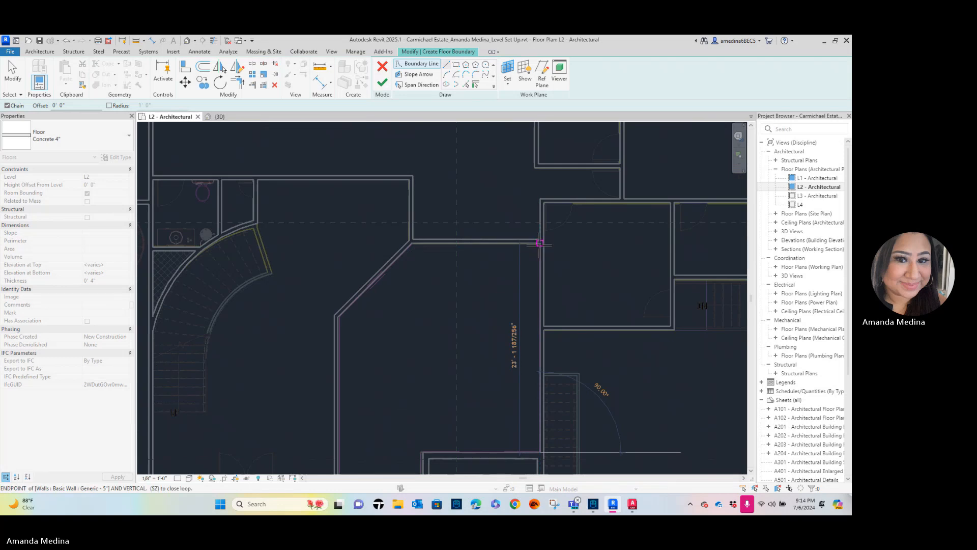
pyautogui.click(414, 243)
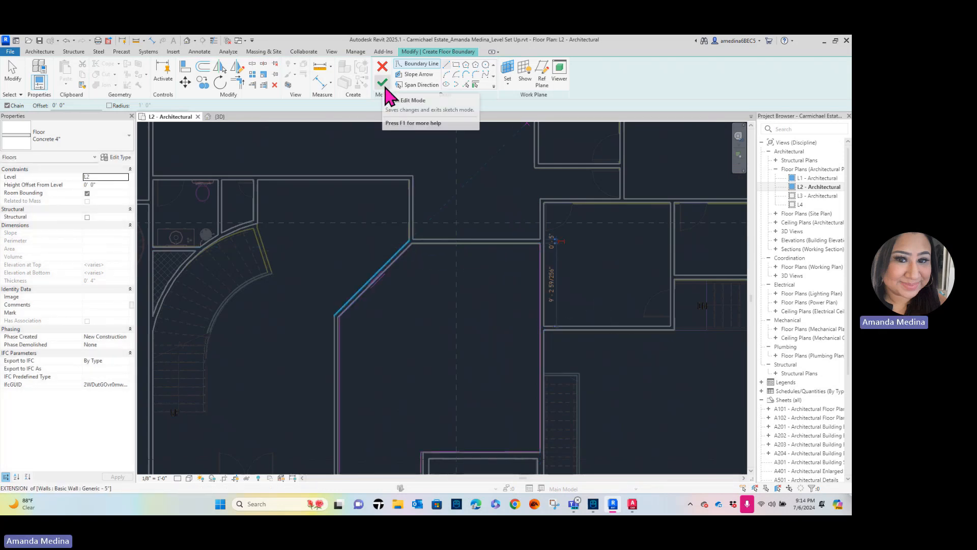
pyautogui.click(385, 86)
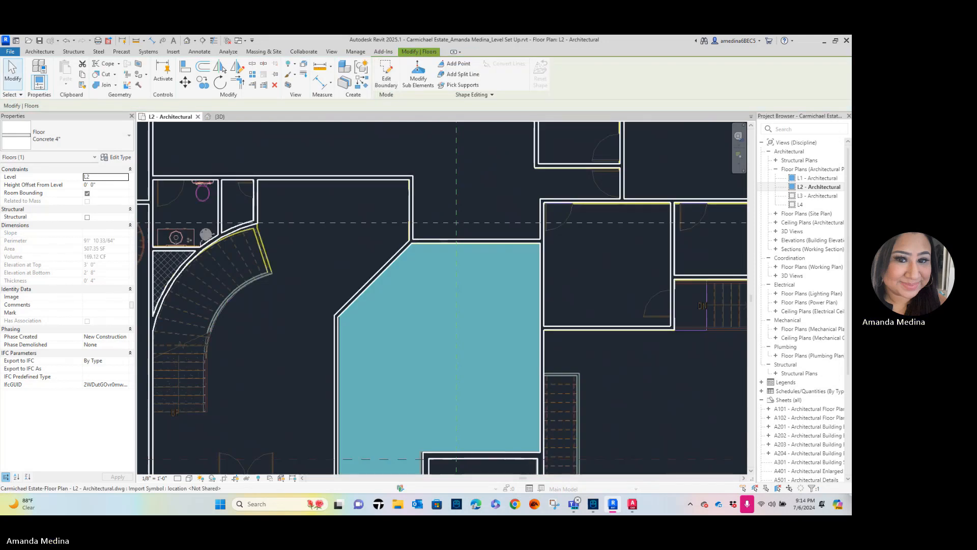
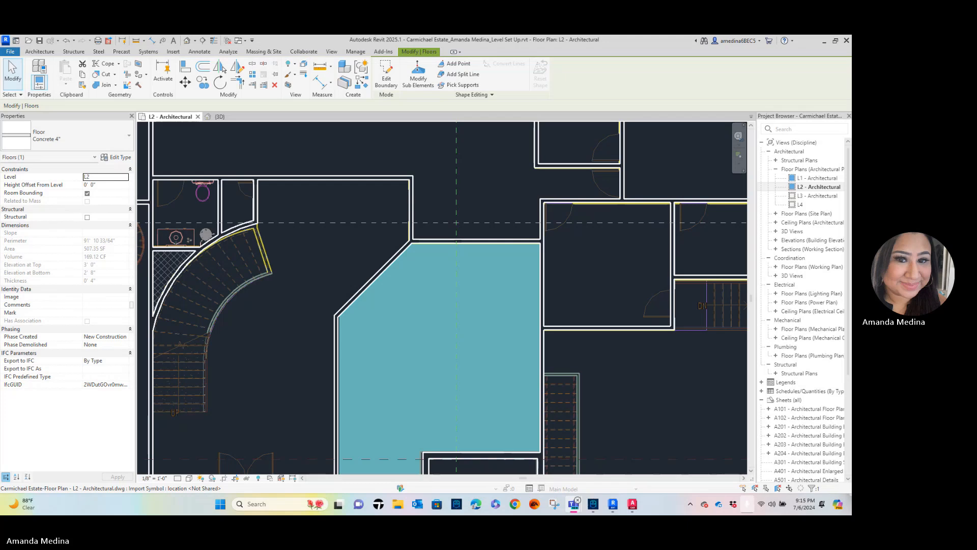
# Start another Concrete 4" floor on L2 and draw its boundary east along the north wall of the angled northwest room
pyautogui.scroll(-3, 427, 266)
pyautogui.scroll(2, 397, 247)
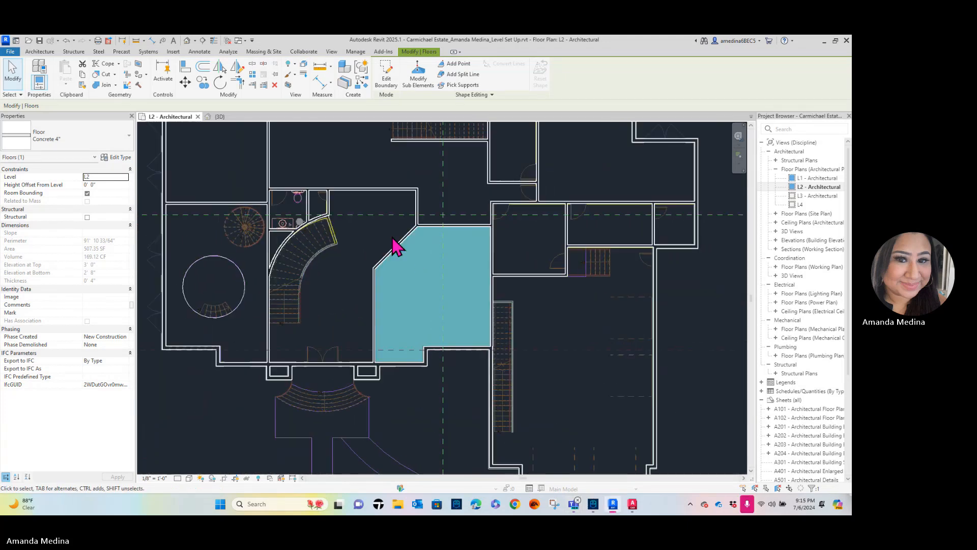
pyautogui.click(358, 237)
pyautogui.scroll(-1, 359, 237)
pyautogui.moveTo(371, 241); pyautogui.dragTo(388, 375, button='middle')
pyautogui.scroll(3, 314, 212)
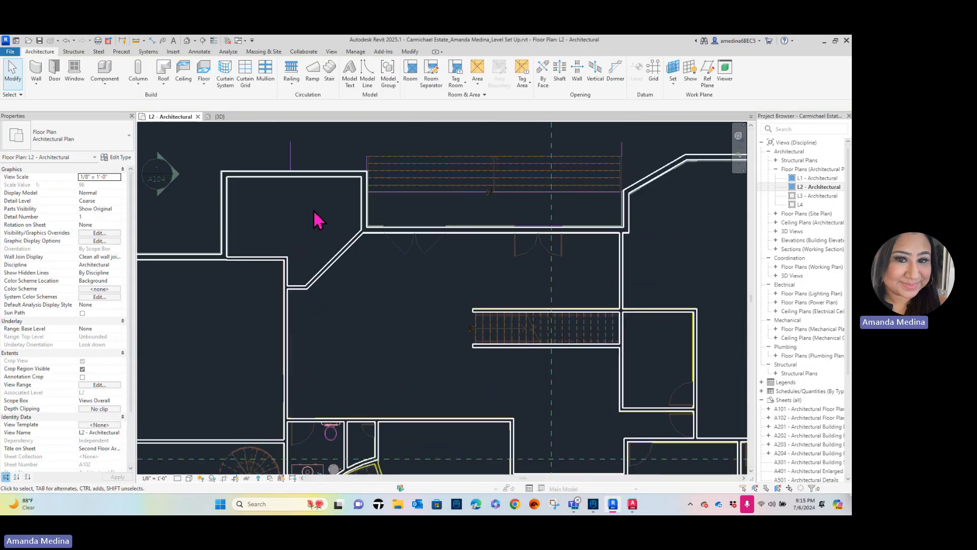
pyautogui.moveTo(314, 211); pyautogui.dragTo(344, 287, button='middle')
pyautogui.scroll(1, 344, 286)
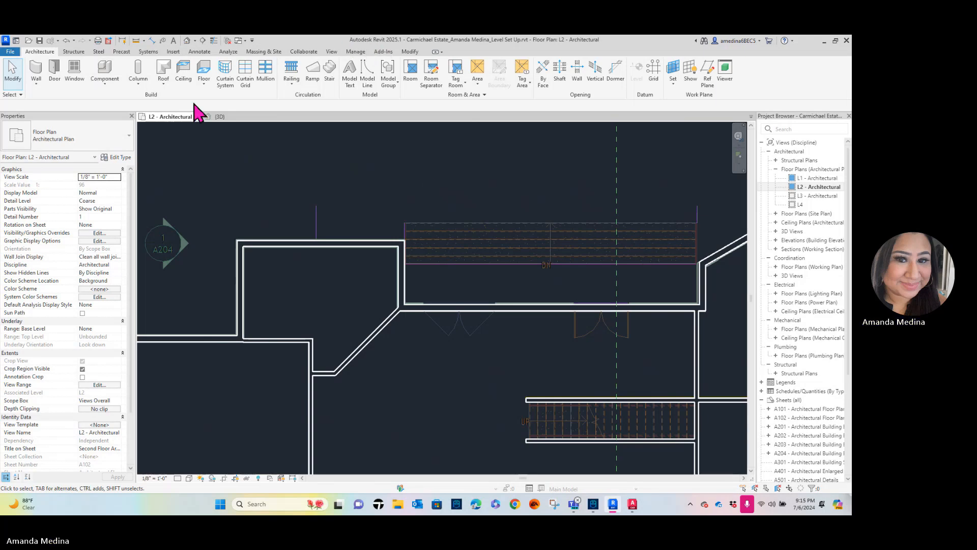
pyautogui.click(204, 71)
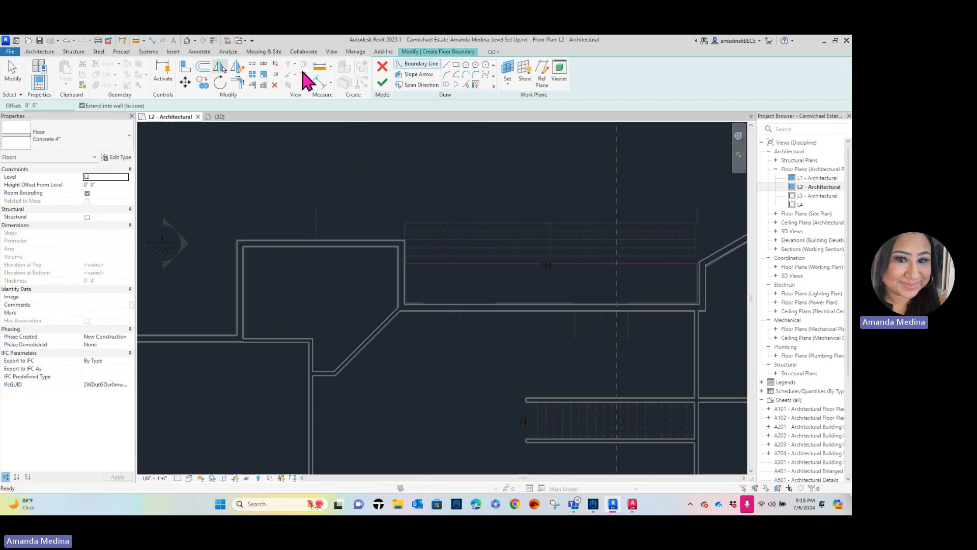
pyautogui.click(448, 66)
pyautogui.click(405, 240)
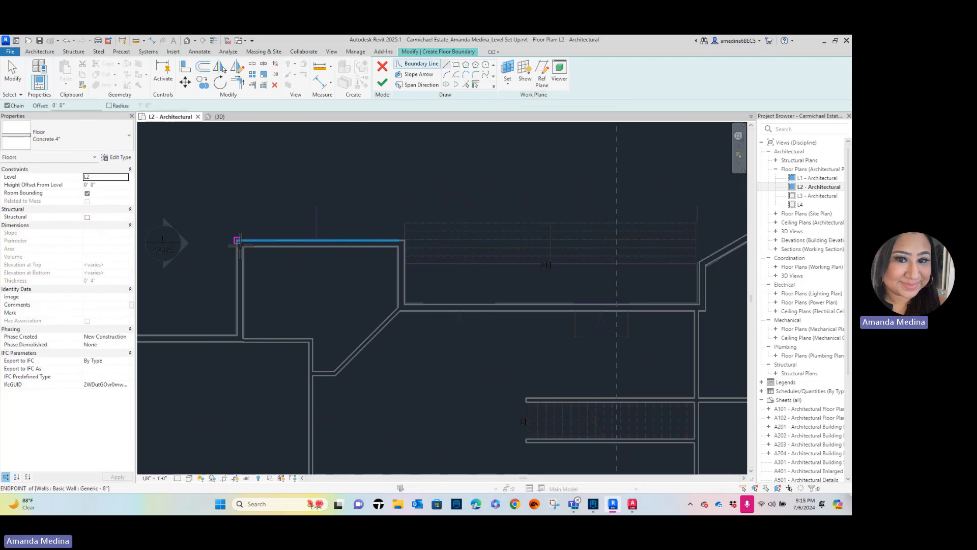
pyautogui.click(243, 246)
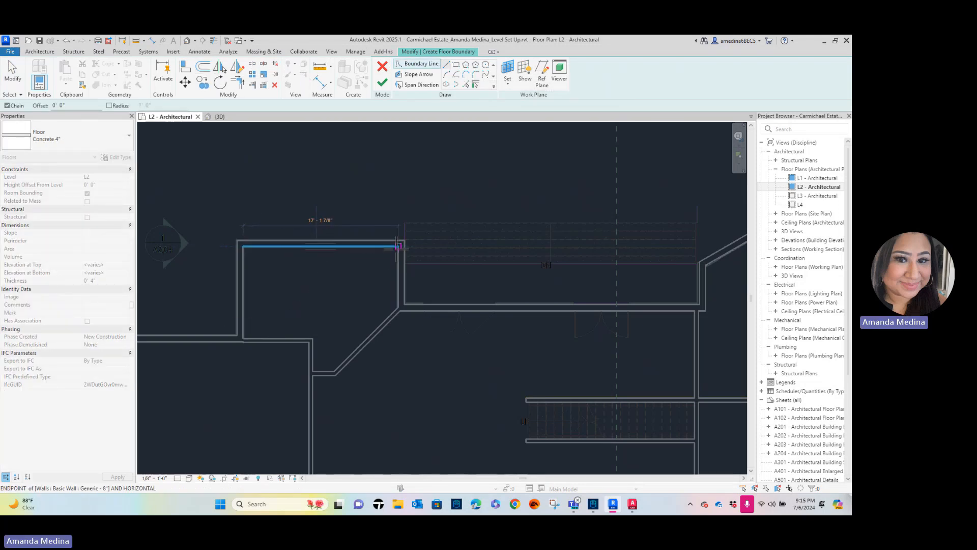
pyautogui.click(397, 246)
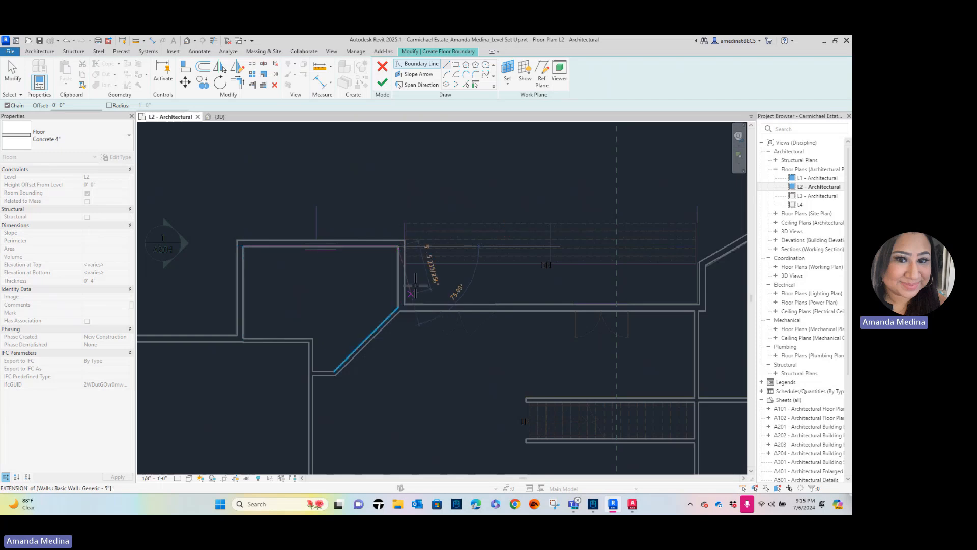
# Trace the boundary down the east wall, along the diagonal and stepped south walls, and up the west wall to close the loop
pyautogui.scroll(2, 415, 286)
pyautogui.click(387, 316)
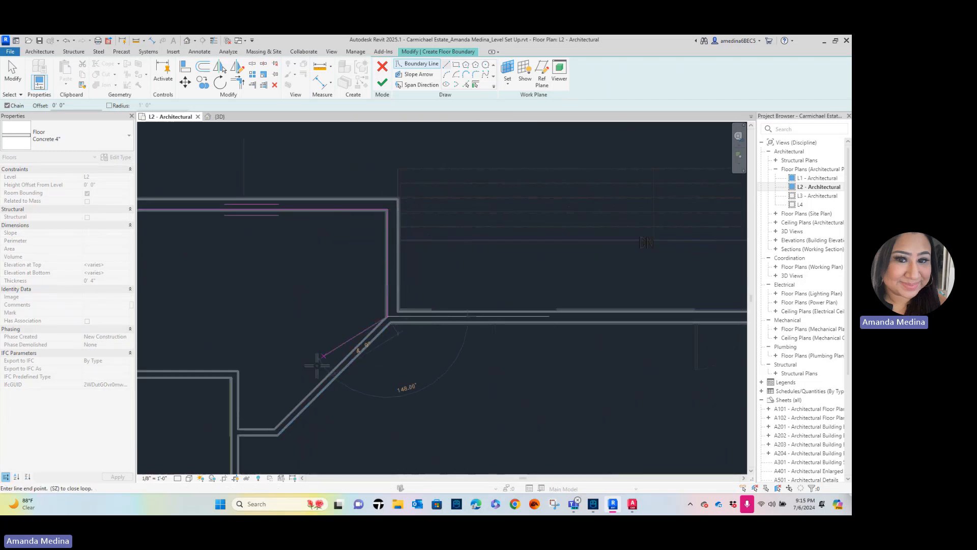
pyautogui.click(276, 428)
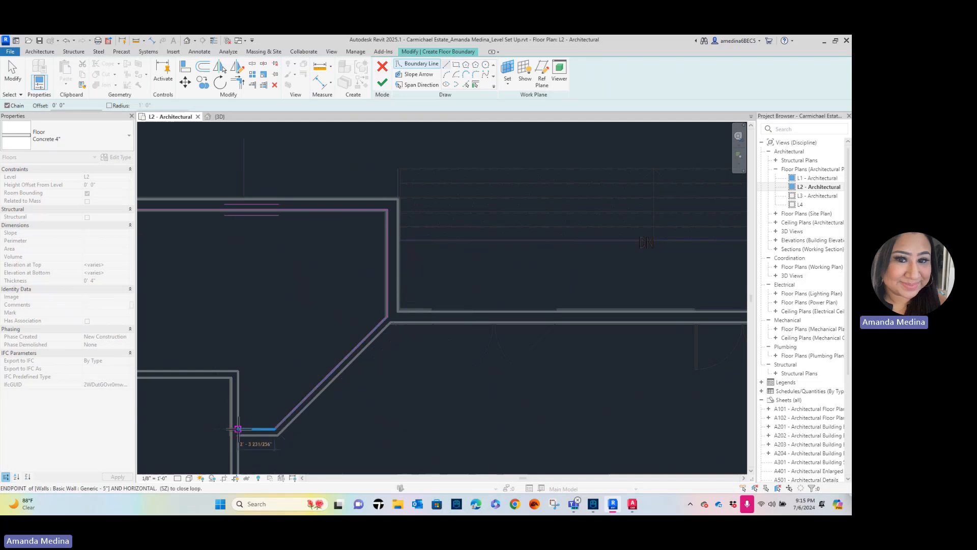
pyautogui.click(239, 371)
pyautogui.moveTo(246, 370); pyautogui.dragTo(479, 387, button='middle')
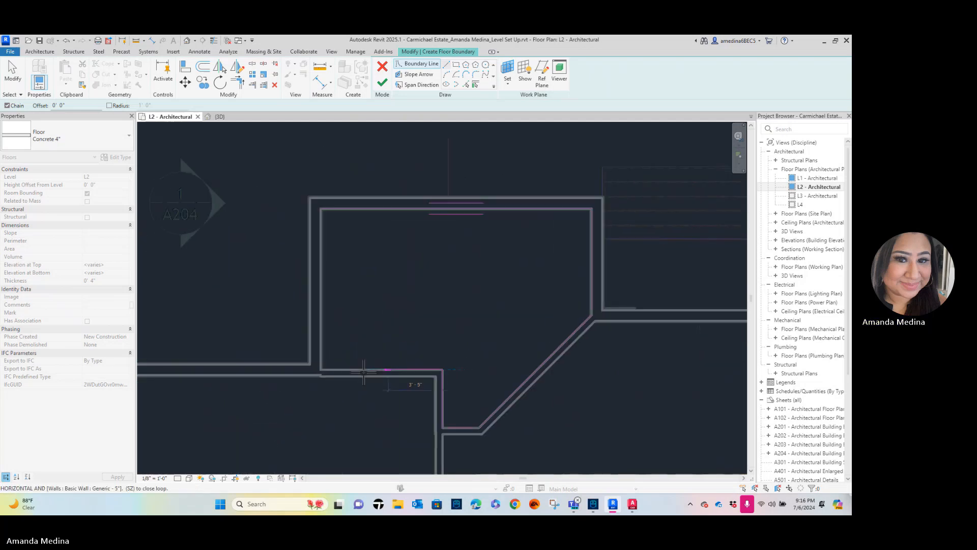
pyautogui.click(321, 370)
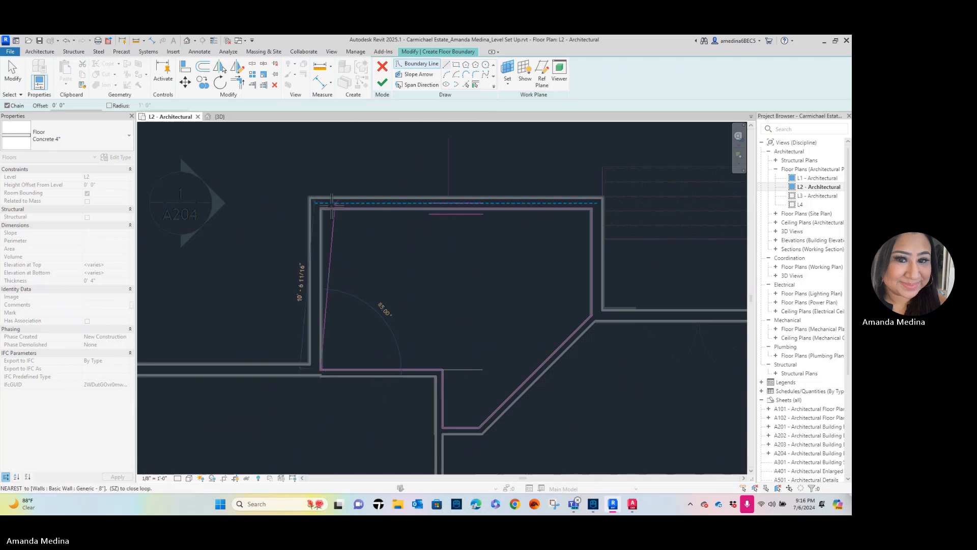
pyautogui.click(321, 209)
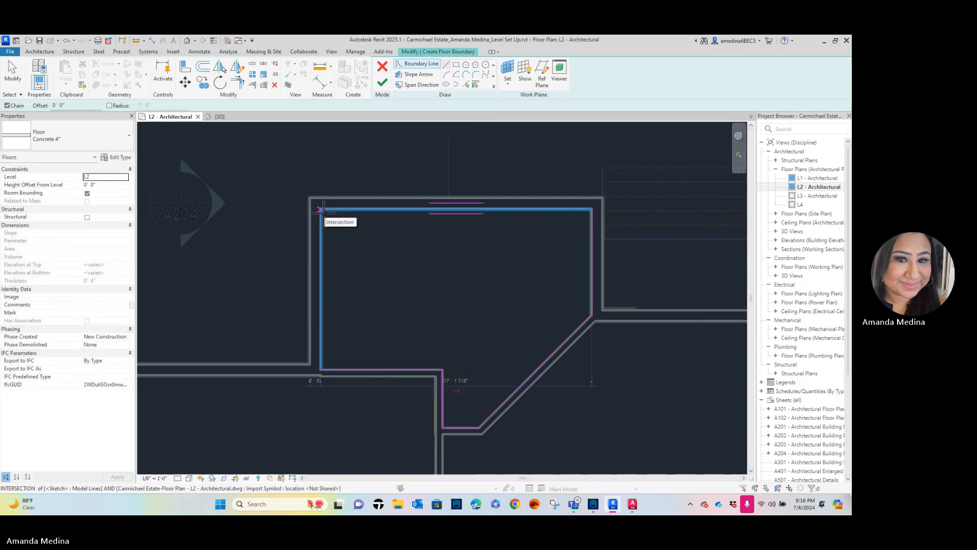
# Finish the angled northwest room's floor sketch and clear the selection
pyautogui.scroll(-1, 477, 289)
pyautogui.scroll(-3, 345, 293)
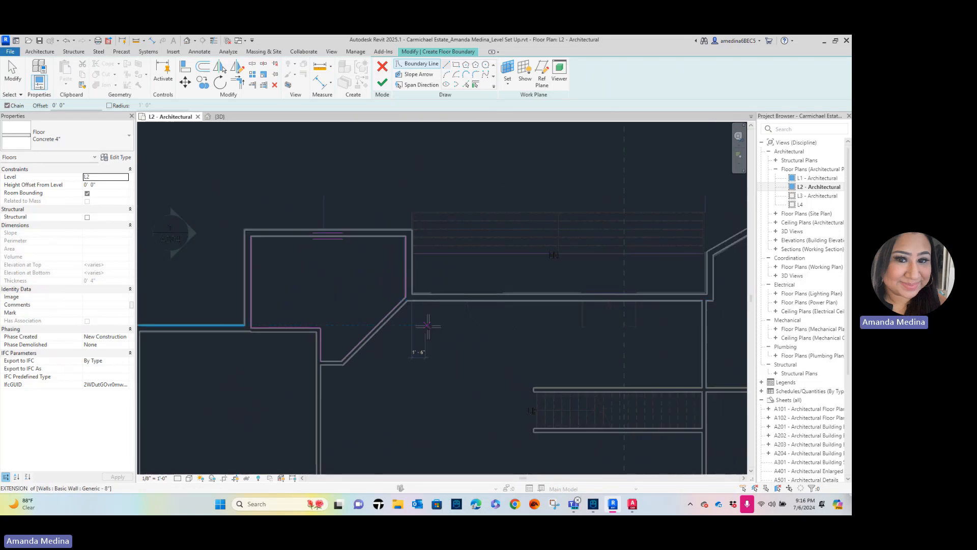
pyautogui.press('Escape')
pyautogui.moveTo(509, 382); pyautogui.dragTo(396, 271, button='middle')
pyautogui.scroll(-1, 444, 308)
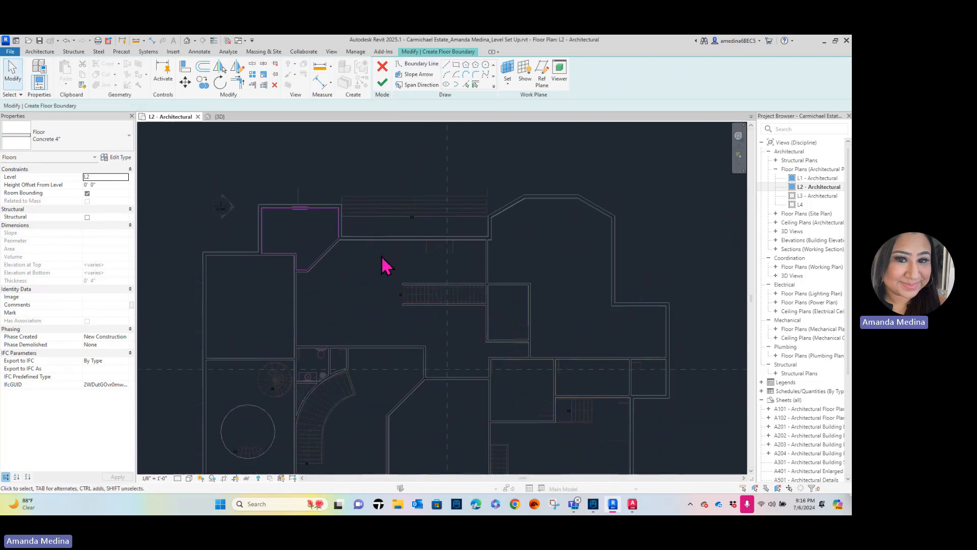
pyautogui.click(382, 85)
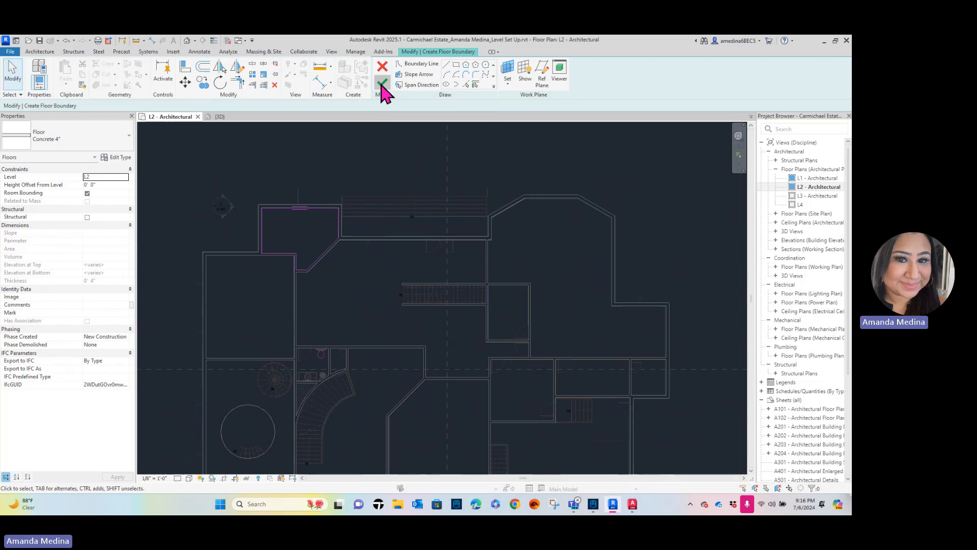
pyautogui.click(541, 171)
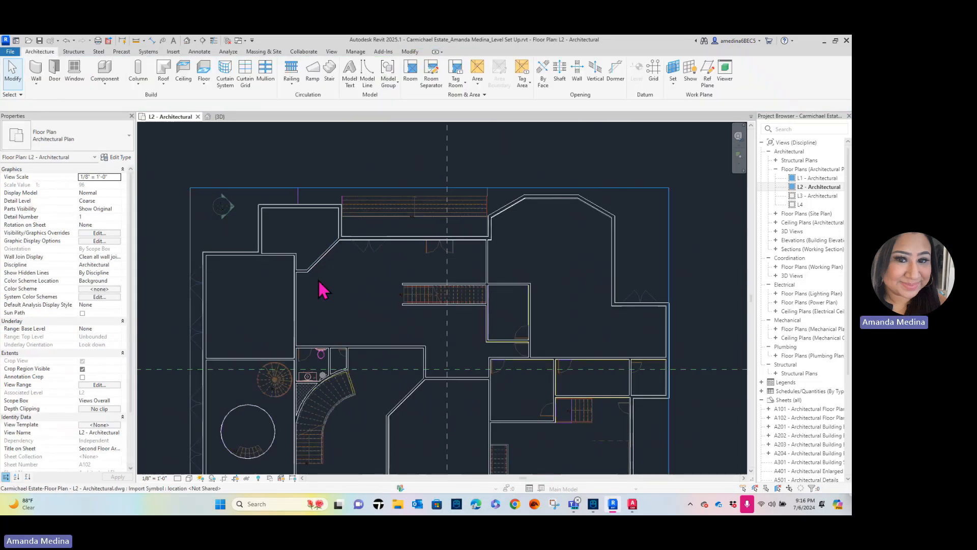
# Open the default 3D view and orbit around the house to examine the new floors and walls from several sides
pyautogui.click(187, 41)
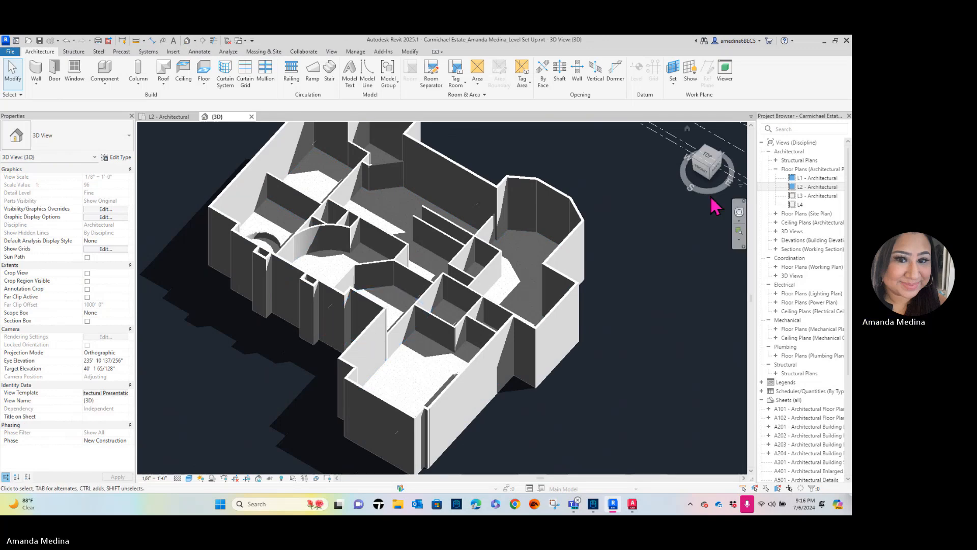
pyautogui.moveTo(707, 169); pyautogui.dragTo(542, 262)
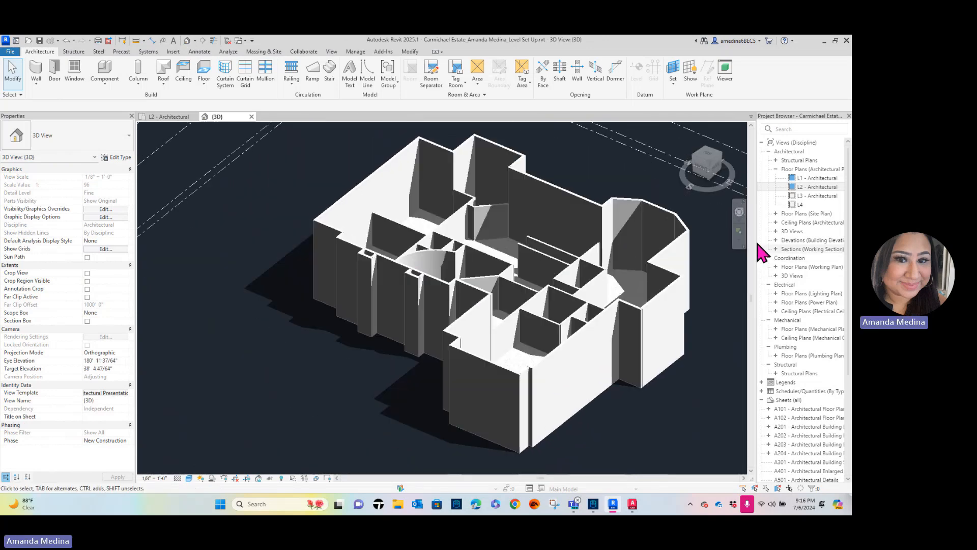
pyautogui.click(697, 159)
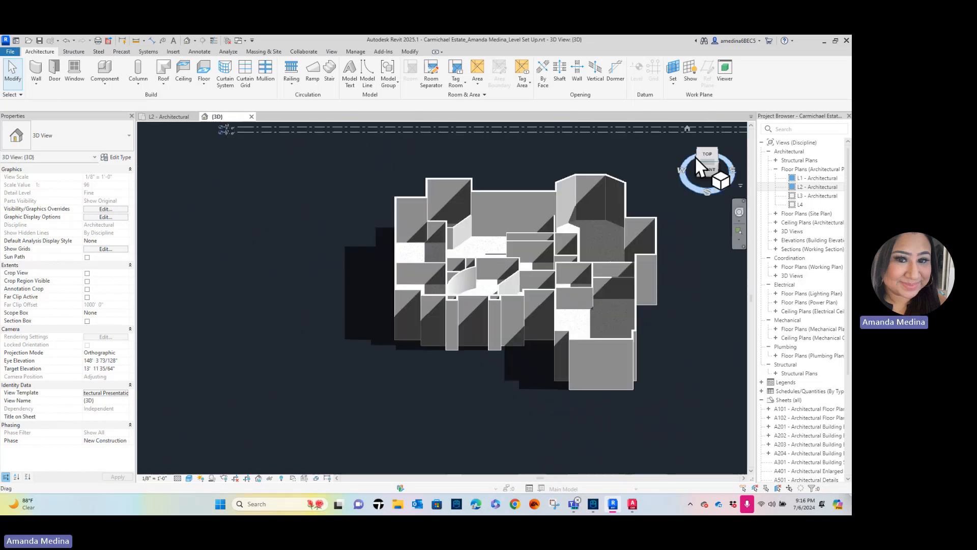
pyautogui.click(700, 164)
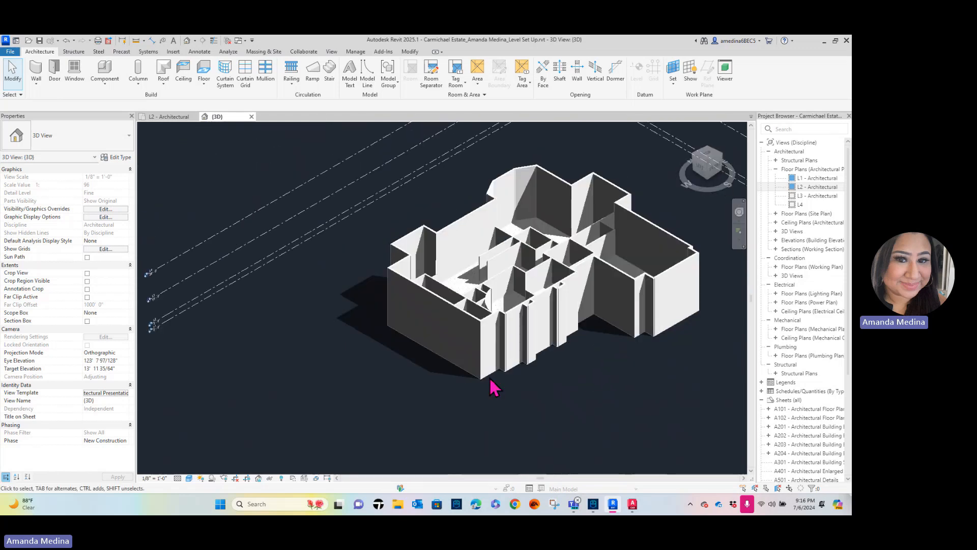
pyautogui.scroll(2, 544, 337)
pyautogui.scroll(2, 543, 338)
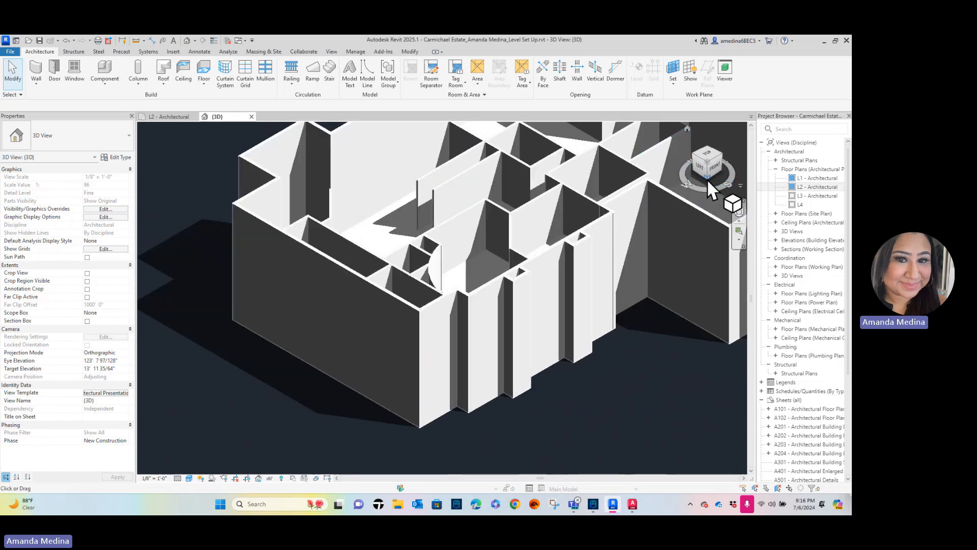
pyautogui.click(705, 159)
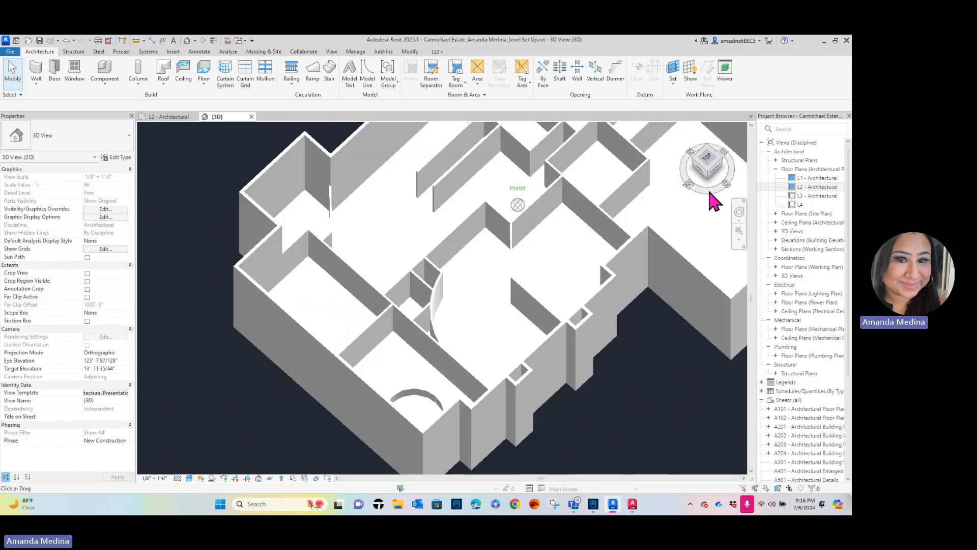
pyautogui.click(714, 178)
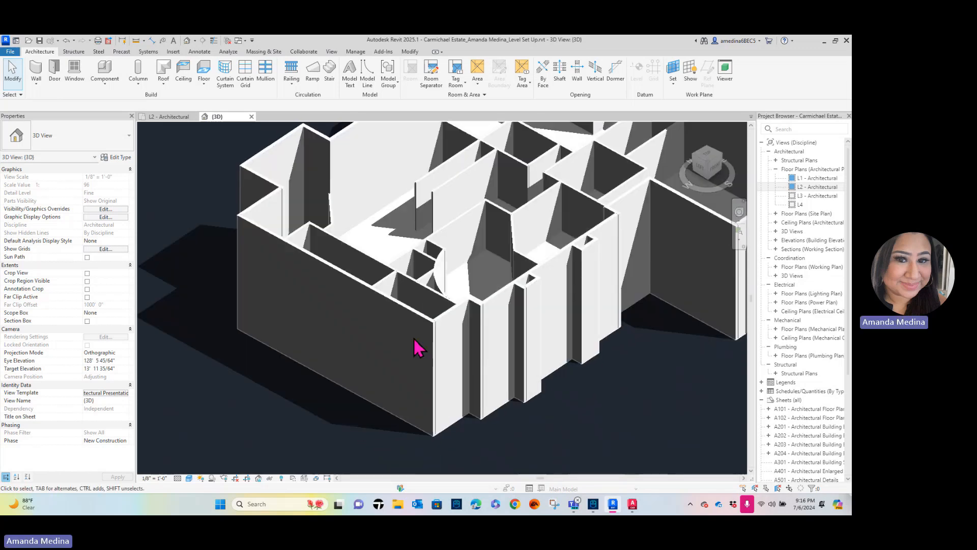
pyautogui.click(426, 332)
pyautogui.rightClick(428, 331)
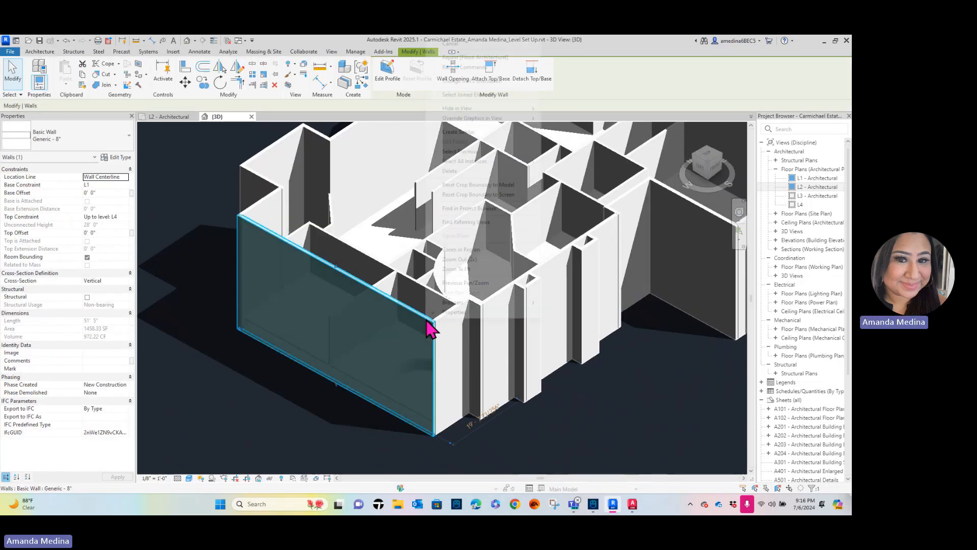
pyautogui.click(253, 436)
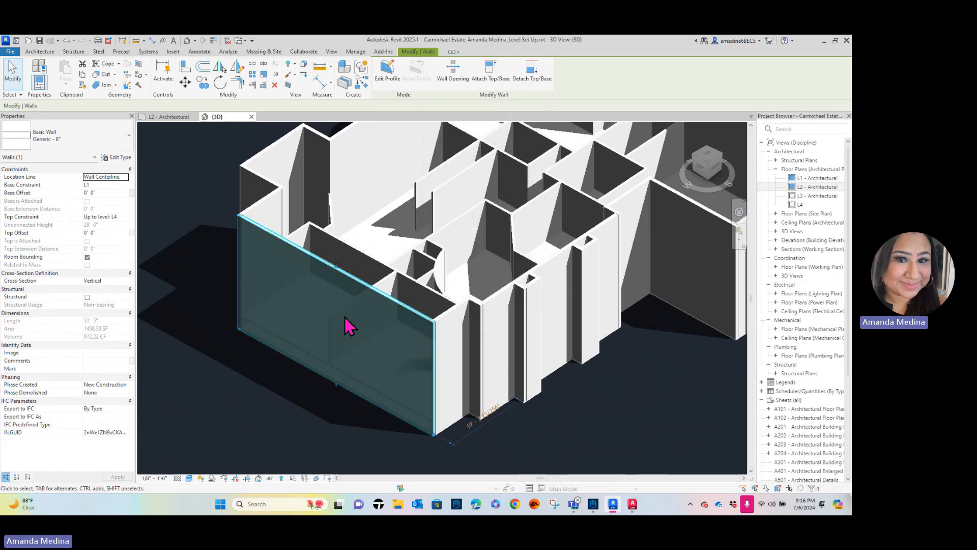
pyautogui.click(322, 415)
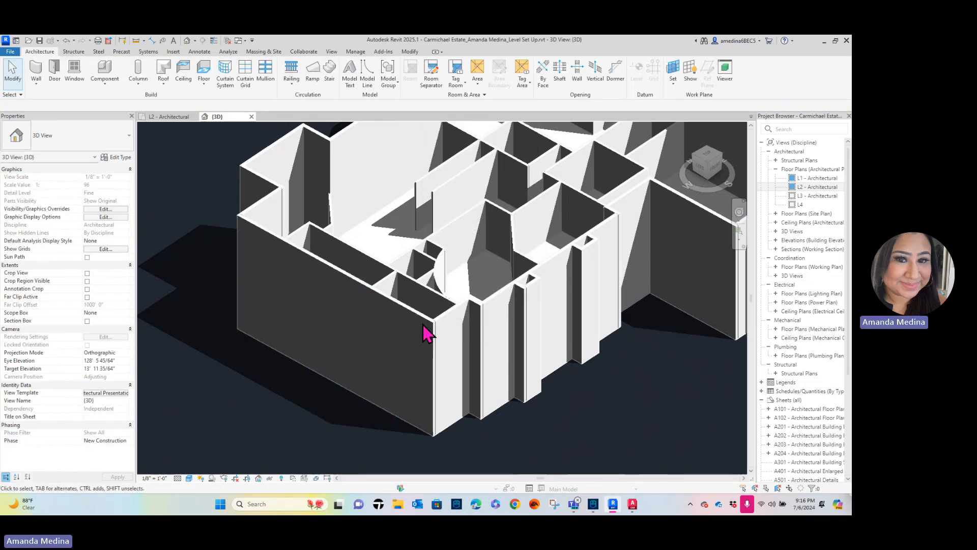
# Override the long west exterior wall's graphics by element in the 3D view, setting its surface transparency to 40
pyautogui.click(427, 326)
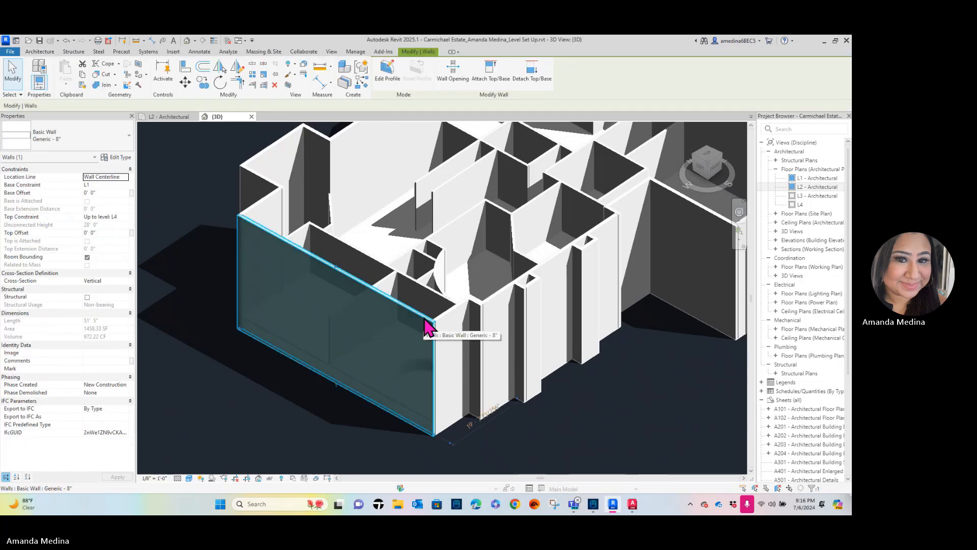
pyautogui.rightClick(427, 326)
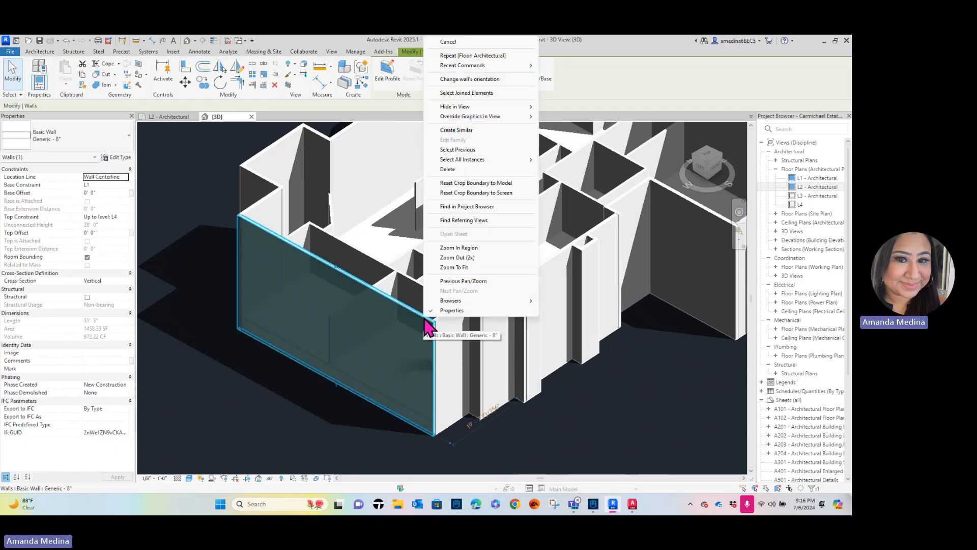
pyautogui.moveTo(511, 124)
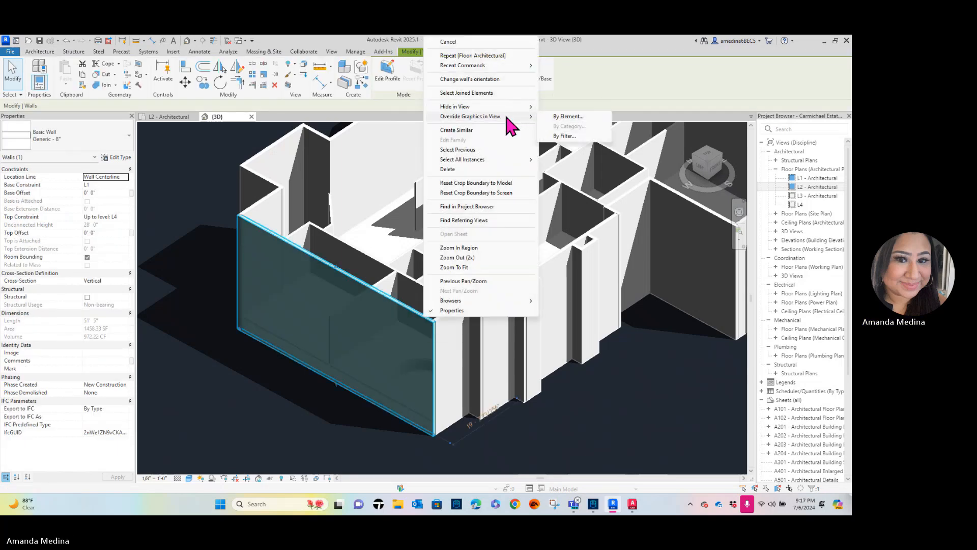
pyautogui.click(569, 117)
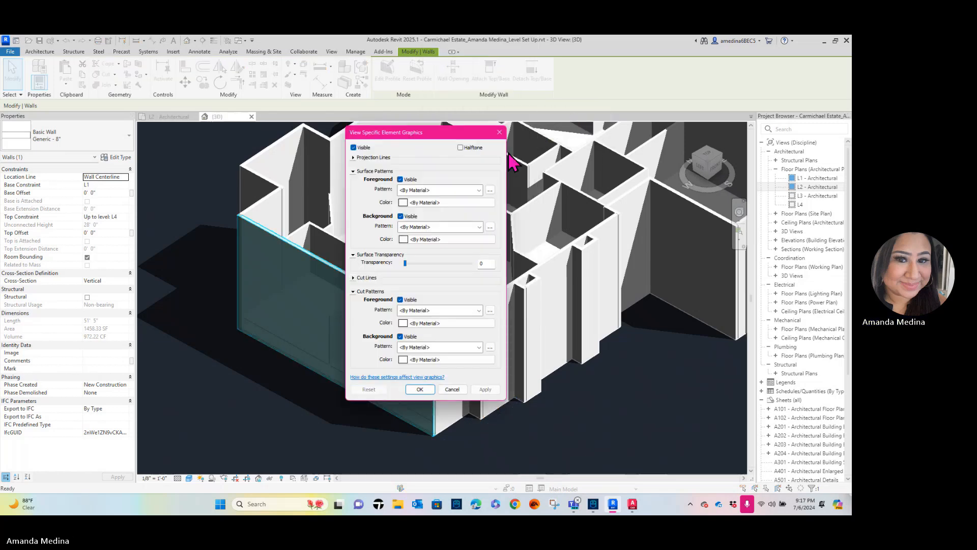
pyautogui.moveTo(405, 263); pyautogui.dragTo(422, 263)
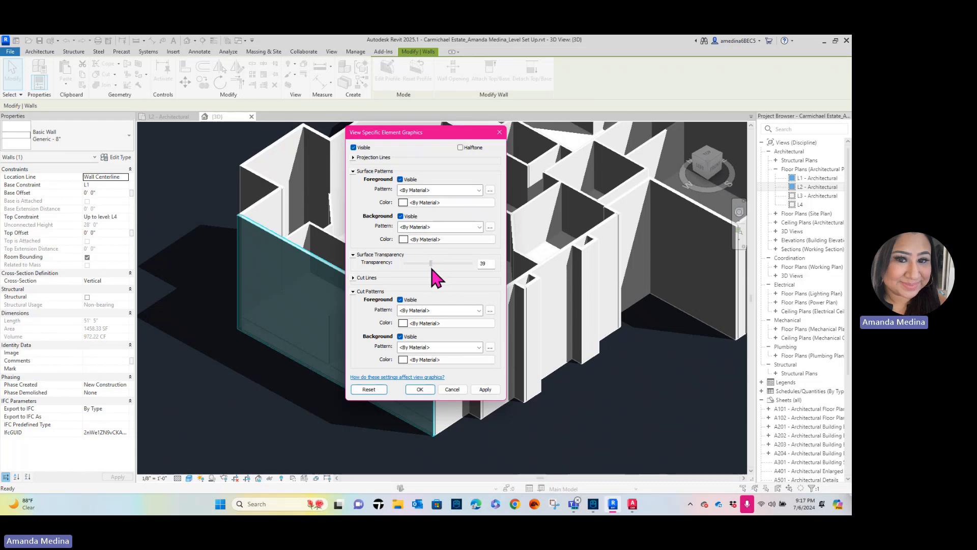
pyautogui.click(486, 390)
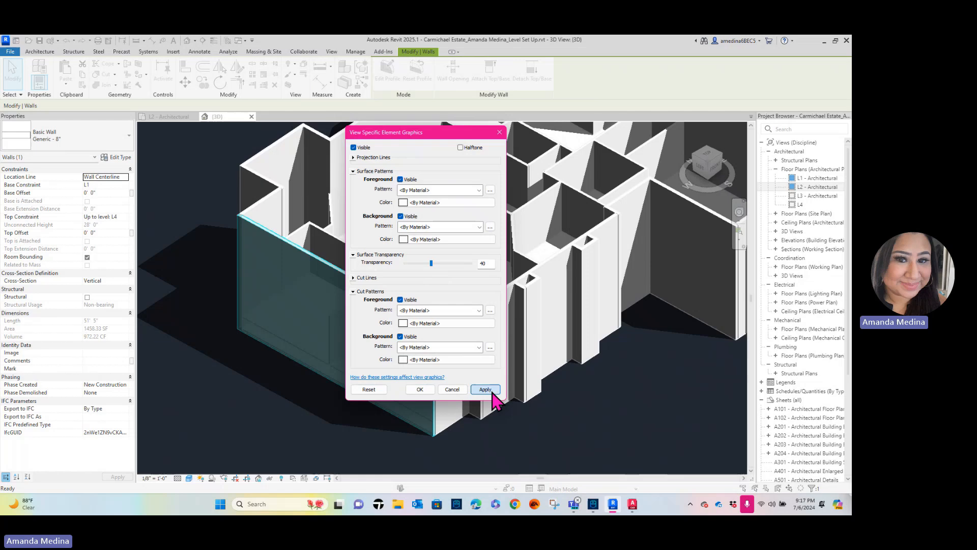
pyautogui.click(420, 390)
pyautogui.click(471, 464)
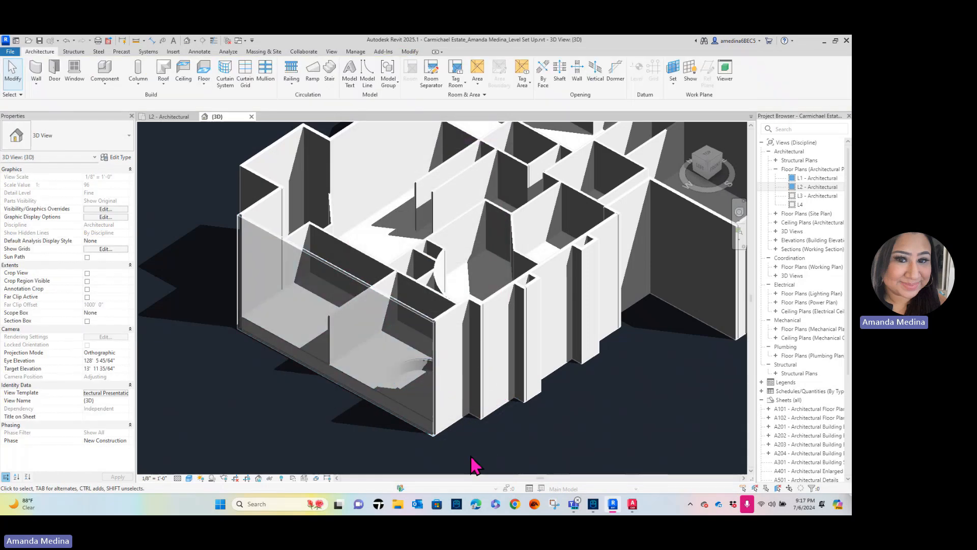
pyautogui.click(284, 246)
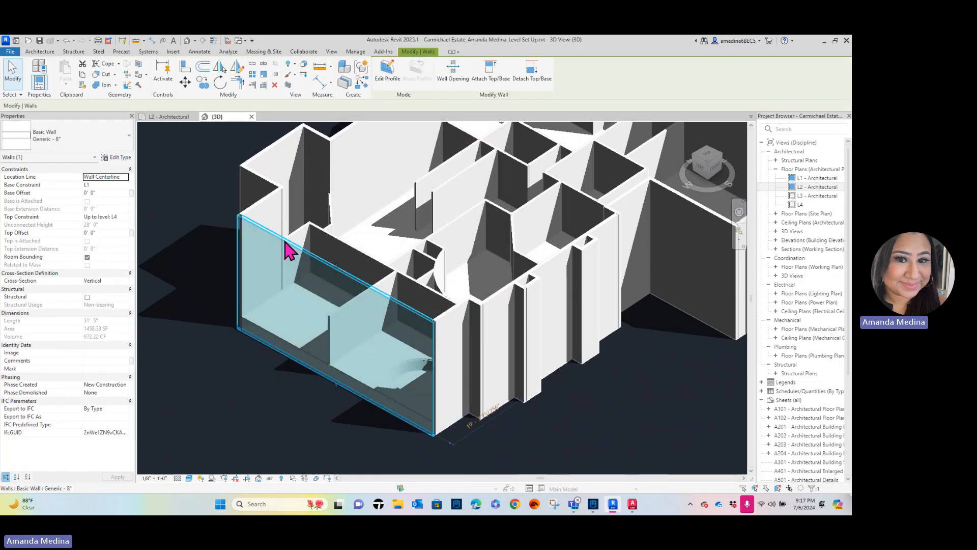
pyautogui.click(211, 383)
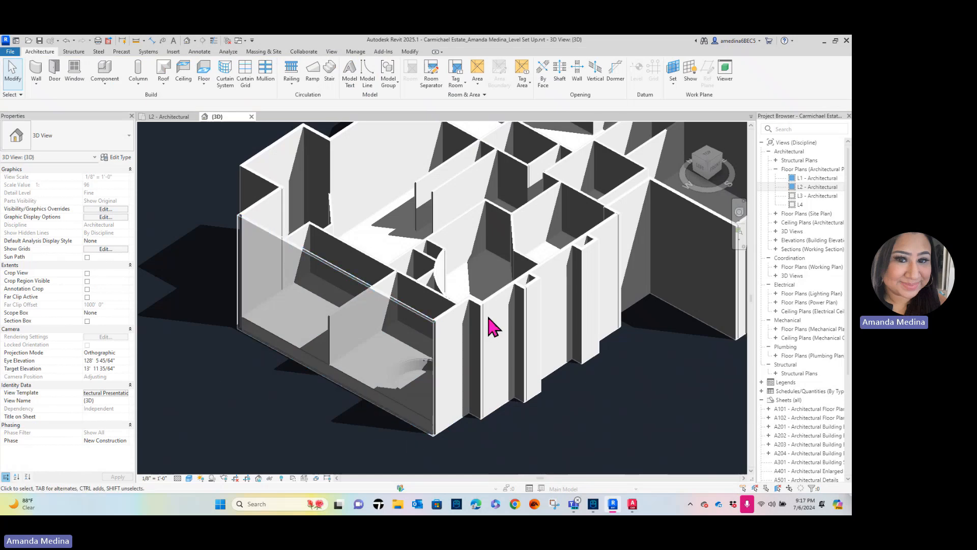
# Make the short south exterior wall at the southwest corner semi-transparent with an element graphics override in the 3D view
pyautogui.click(453, 322)
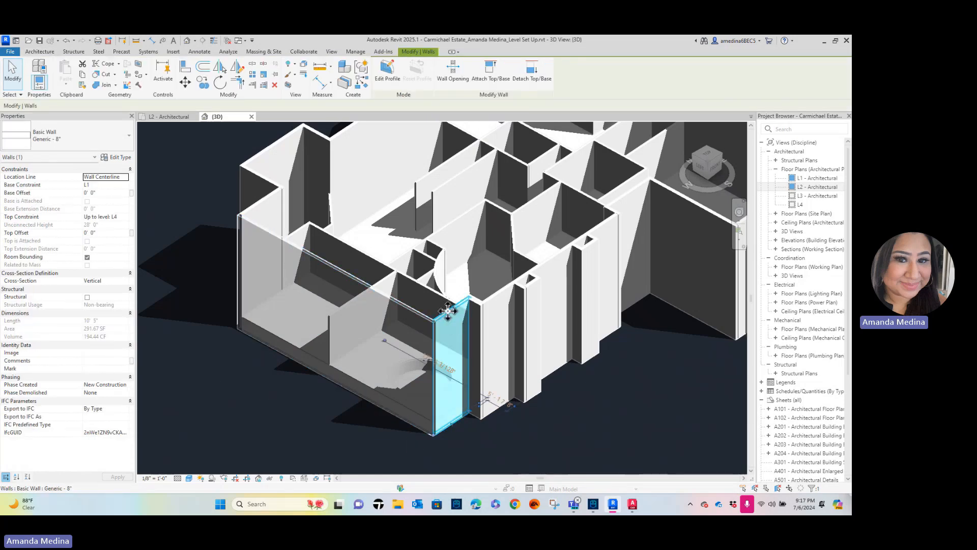
pyautogui.rightClick(448, 311)
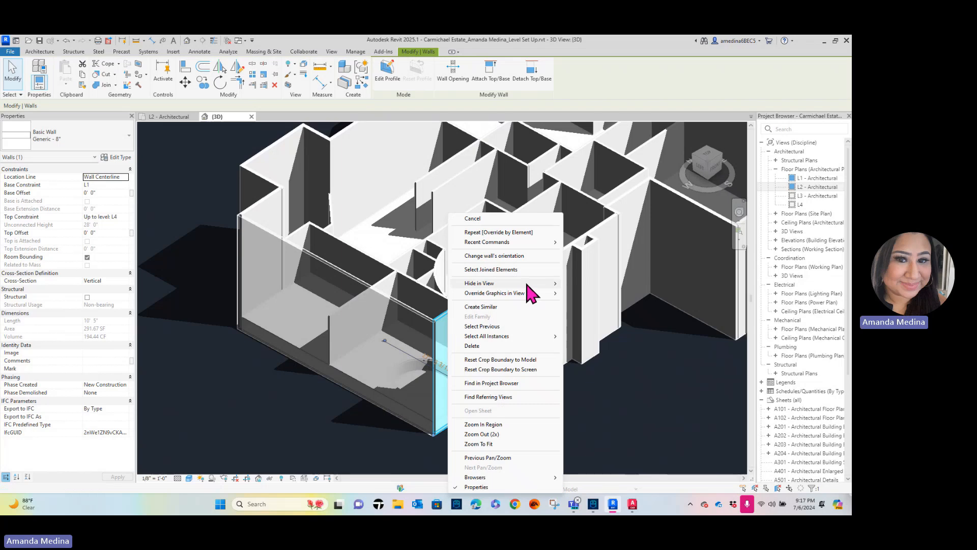
pyautogui.moveTo(535, 293)
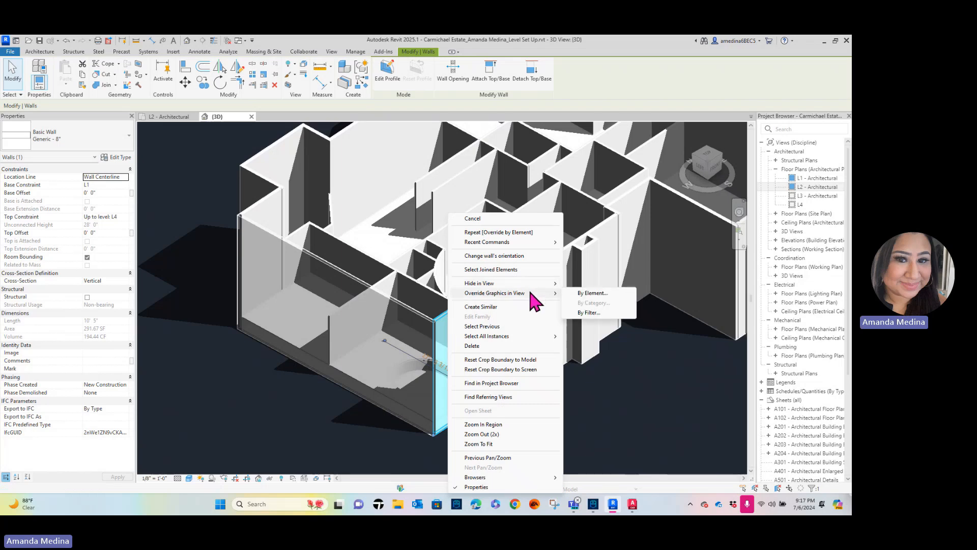
pyautogui.click(593, 294)
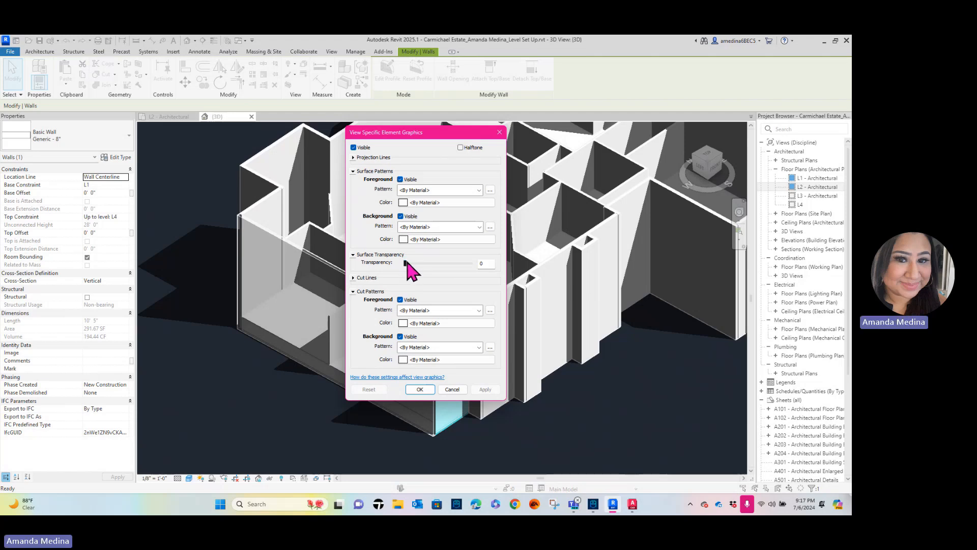
pyautogui.moveTo(405, 263); pyautogui.dragTo(435, 264)
pyautogui.click(425, 390)
pyautogui.click(669, 407)
# Examine the southwest room through the transparent walls, checking the curved walls and the circular Concrete 4" floor on L1
pyautogui.scroll(3, 432, 451)
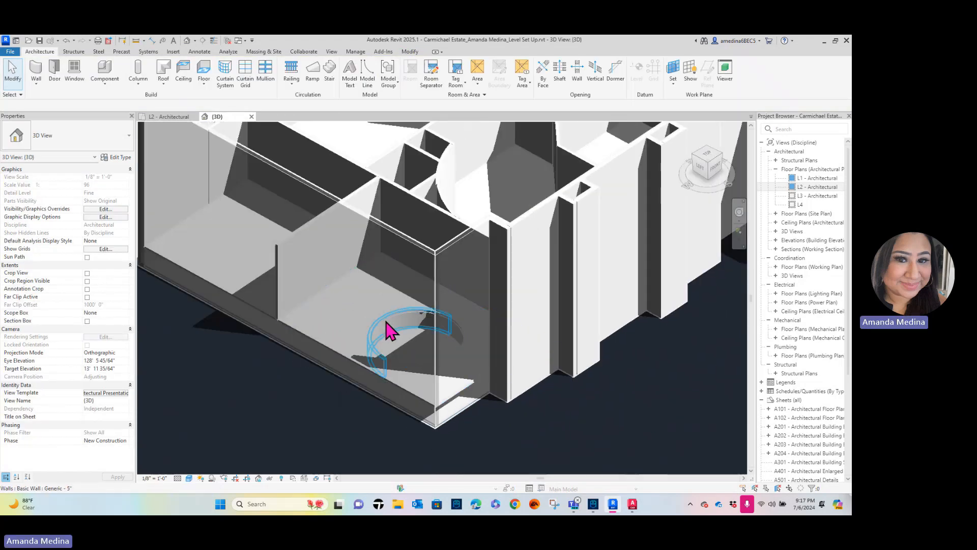
pyautogui.click(389, 333)
pyautogui.click(599, 445)
pyautogui.scroll(5, 463, 374)
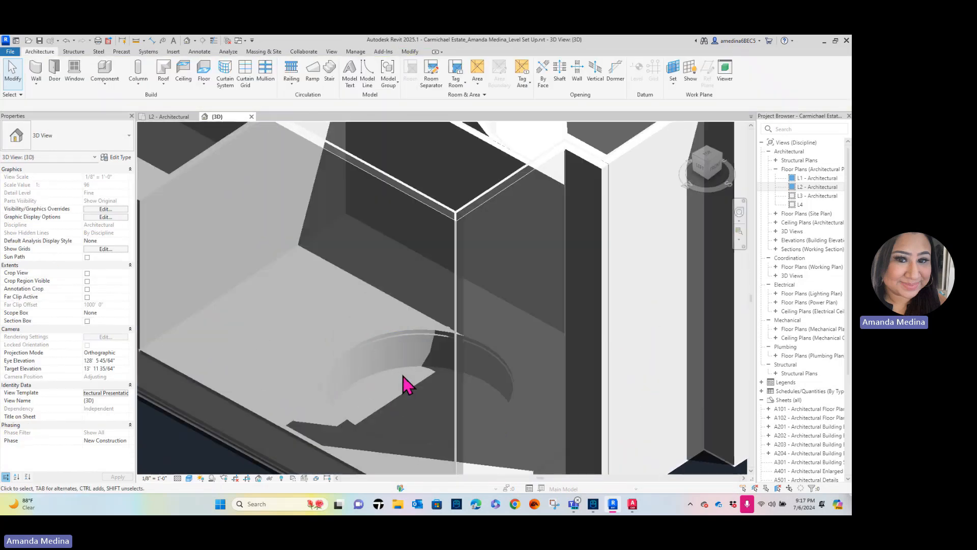
pyautogui.click(400, 375)
pyautogui.scroll(-3, 341, 293)
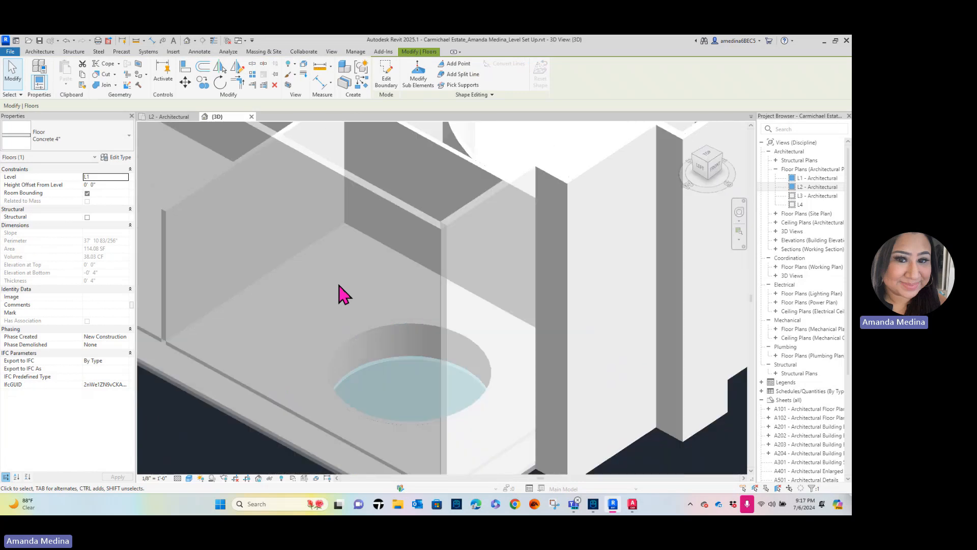
pyautogui.click(643, 430)
pyautogui.scroll(-2, 381, 382)
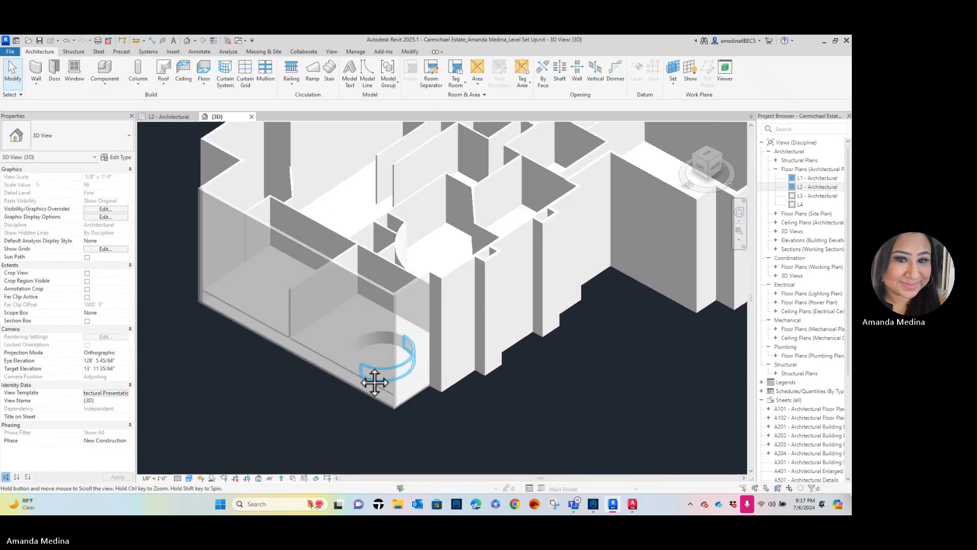
pyautogui.moveTo(375, 382); pyautogui.dragTo(324, 371, button='middle')
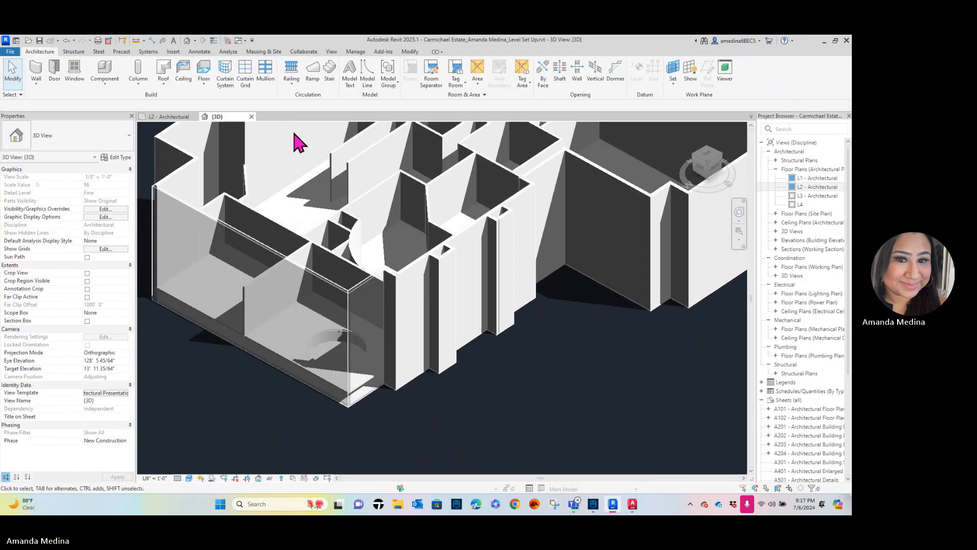
# Open the L3 architectural floor plan and start a Generic - 5" wall with its location line set to Wall Centerline
pyautogui.click(181, 116)
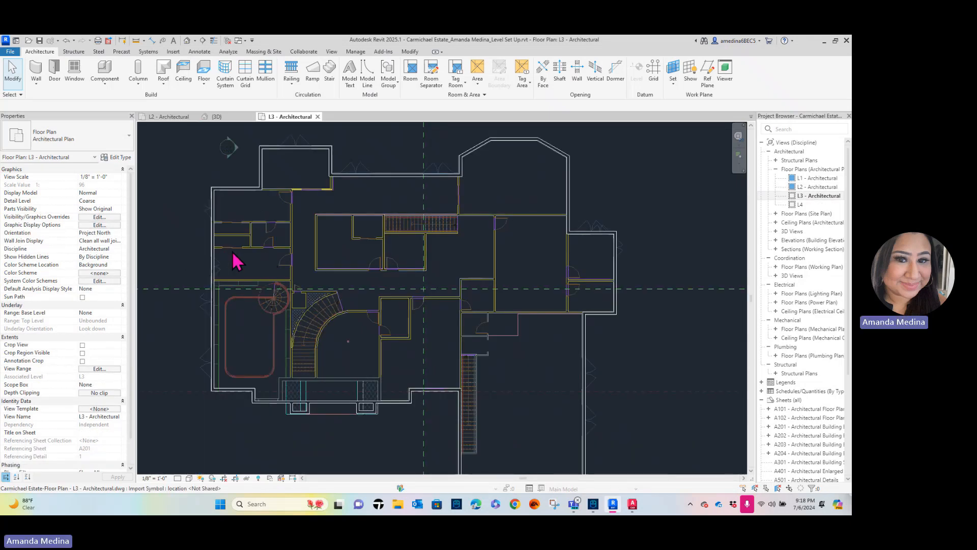
pyautogui.click(35, 68)
pyautogui.click(125, 177)
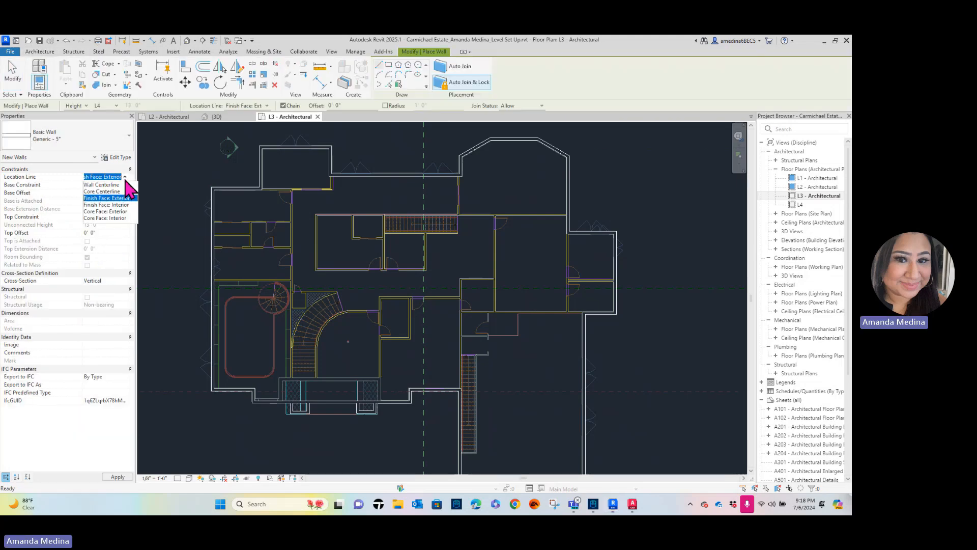
pyautogui.click(107, 185)
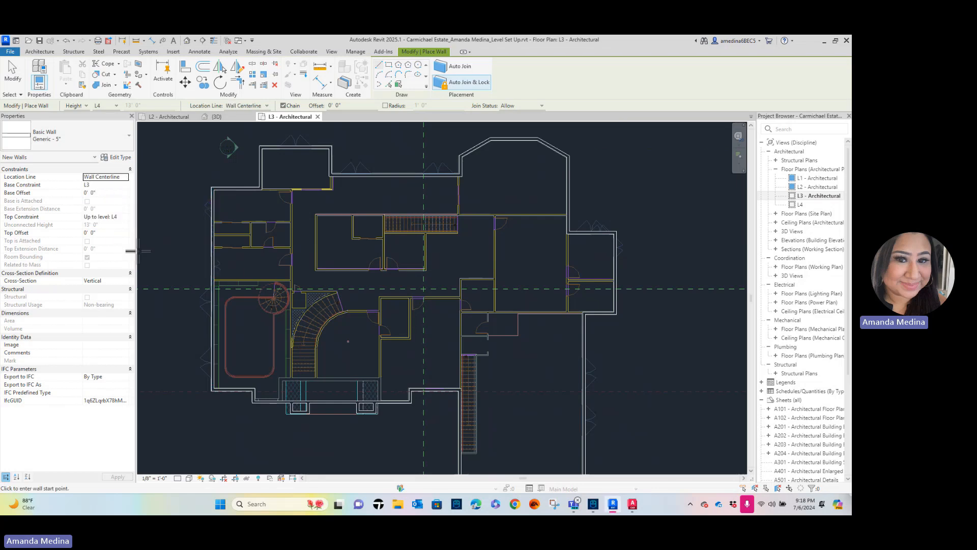
pyautogui.scroll(3, 385, 256)
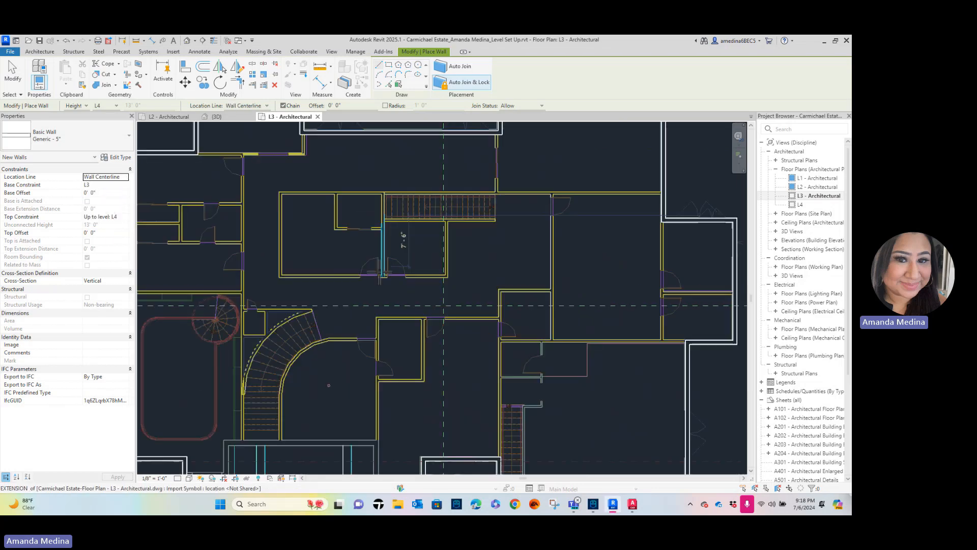
pyautogui.scroll(1, 385, 262)
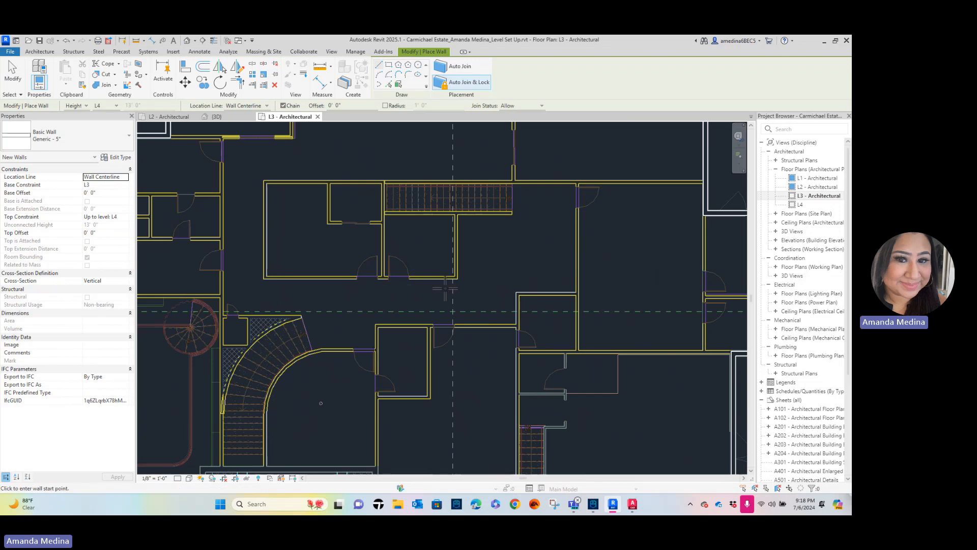
# Draw a Generic - 5" wall about 48' 6" long over the long north-south CAD wall line just west of the curved stair
pyautogui.scroll(-2, 328, 341)
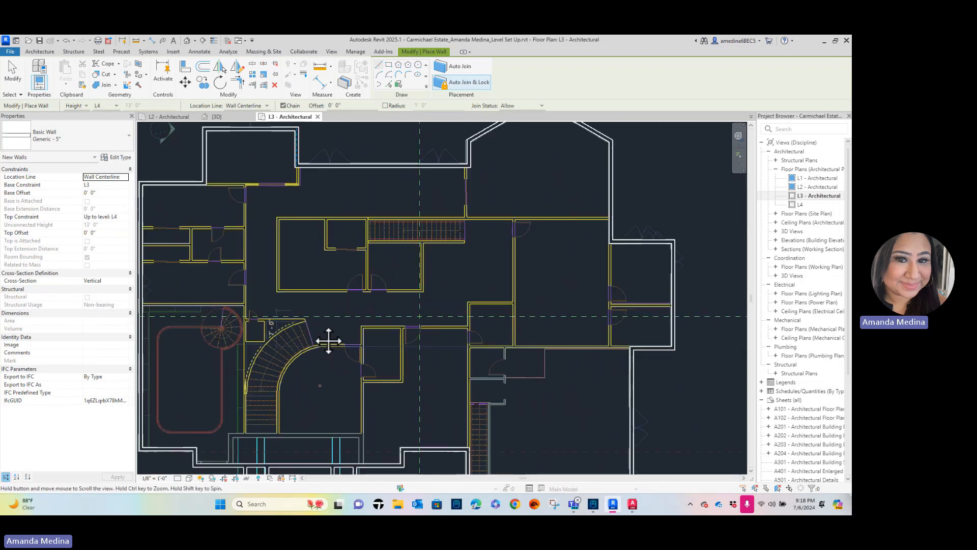
pyautogui.scroll(-3, 328, 341)
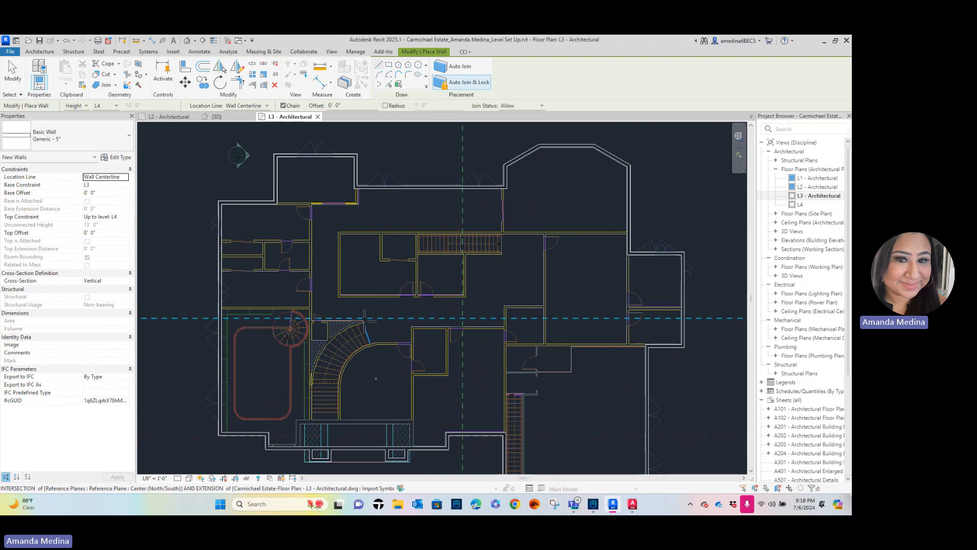
pyautogui.click(312, 204)
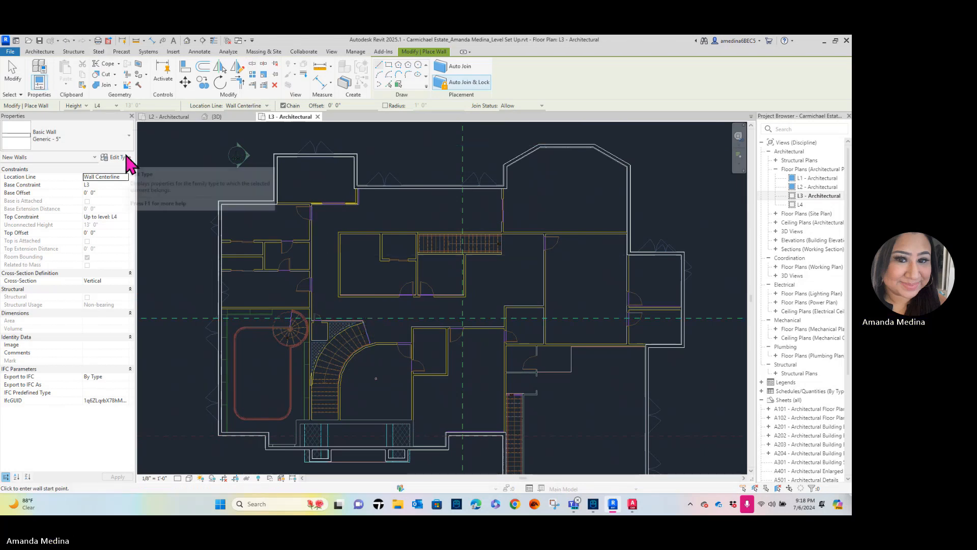
pyautogui.scroll(4, 301, 341)
pyautogui.moveTo(349, 263); pyautogui.dragTo(354, 120, button='middle')
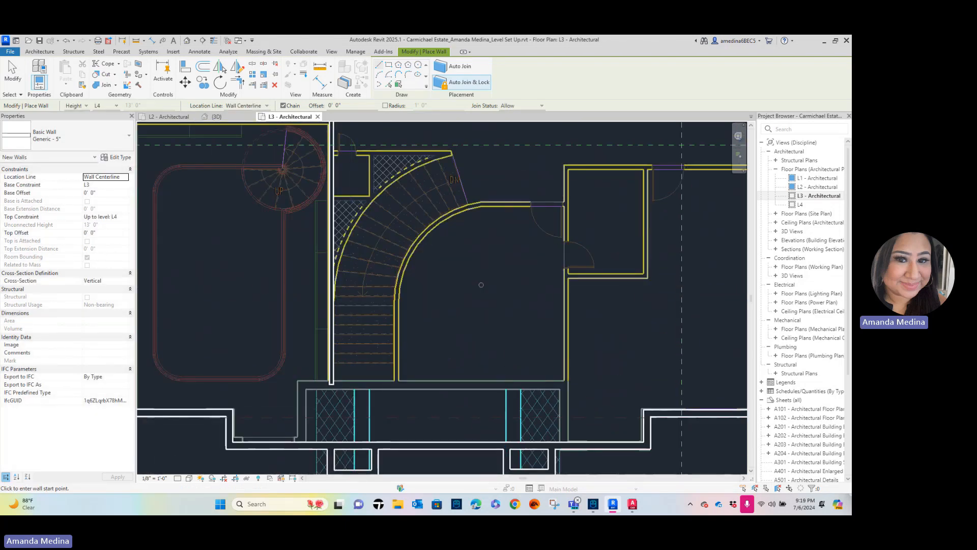
pyautogui.scroll(-2, 340, 439)
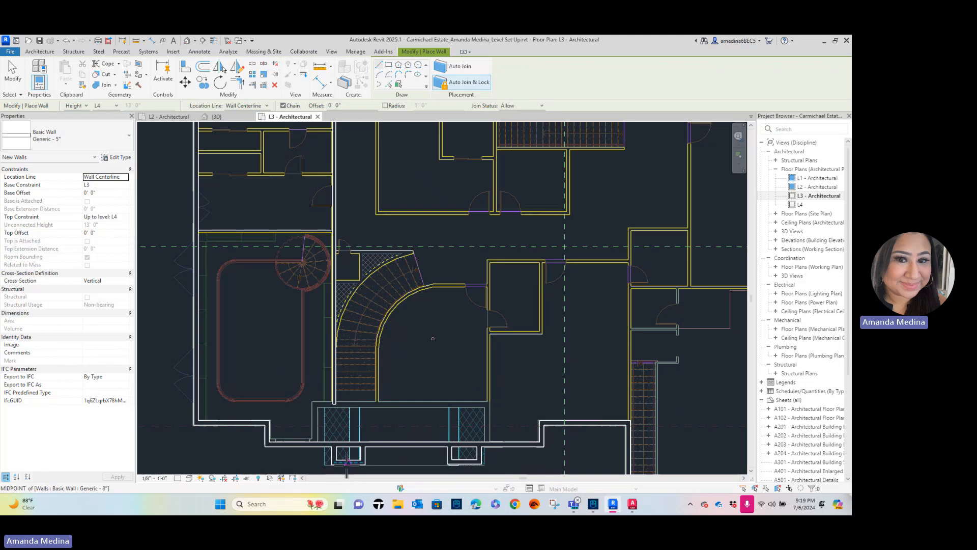
pyautogui.scroll(2, 349, 453)
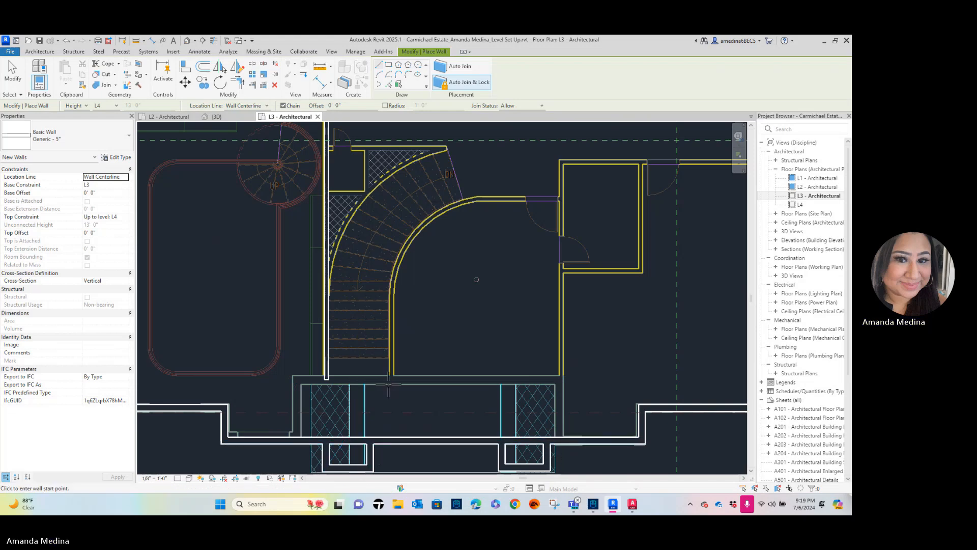
pyautogui.press('Escape')
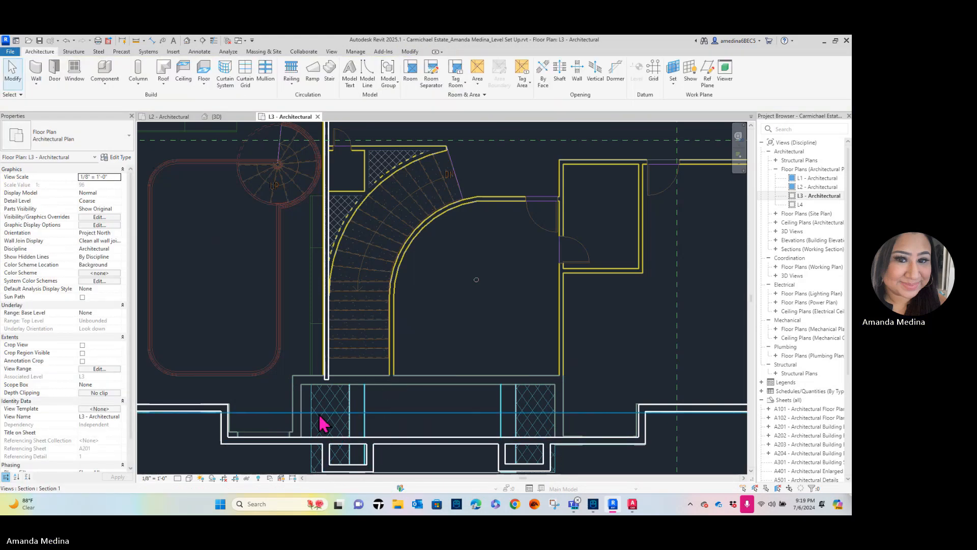
# Create a similar wall over the upper east-west CAD partition, from the west exterior wall to the long north-south wall
pyautogui.scroll(-2, 310, 436)
pyautogui.moveTo(310, 437)
pyautogui.mouseDown(button='middle')
pyautogui.moveTo(337, 397)
pyautogui.moveTo(322, 434)
pyautogui.mouseUp(button='middle')
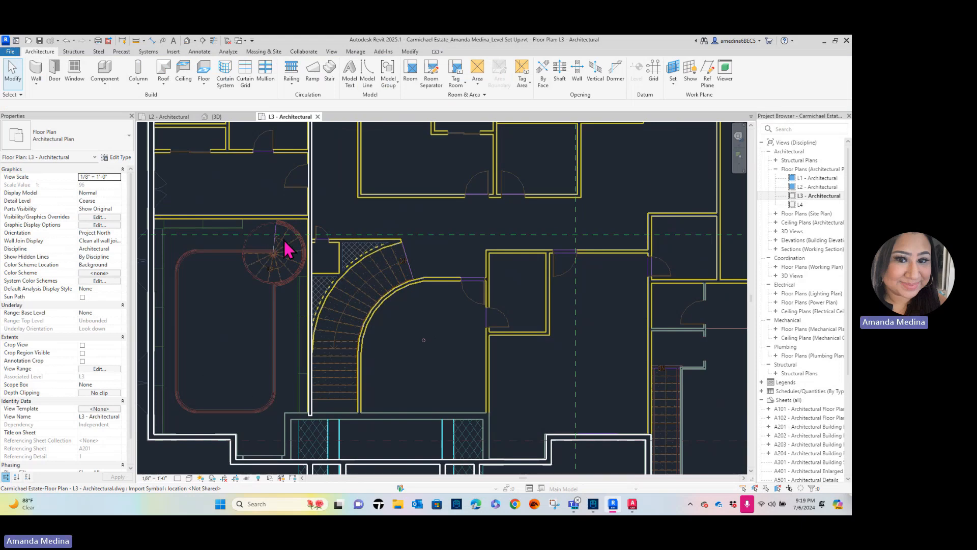
pyautogui.click(312, 241)
pyautogui.press('v')
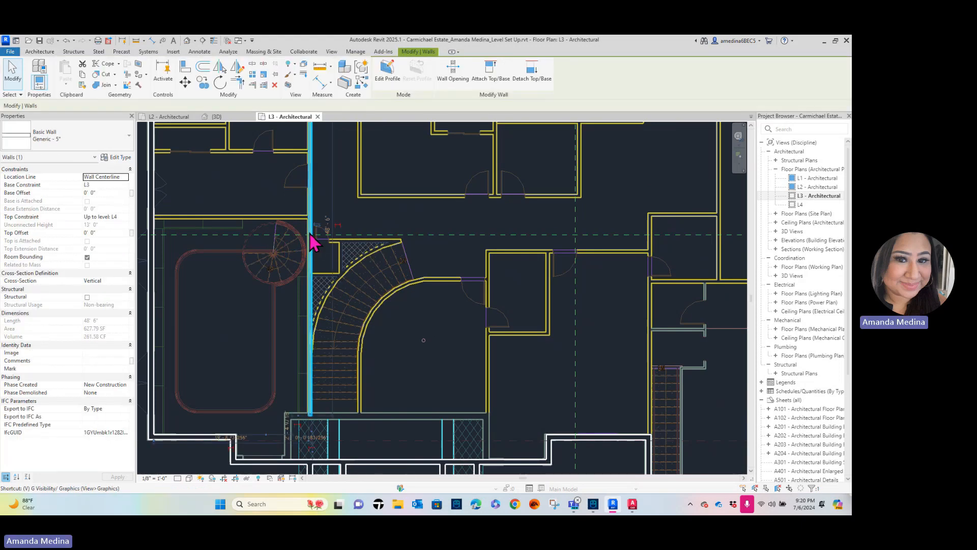
pyautogui.press('Escape')
pyautogui.click(310, 235)
pyautogui.press('c')
pyautogui.press('s')
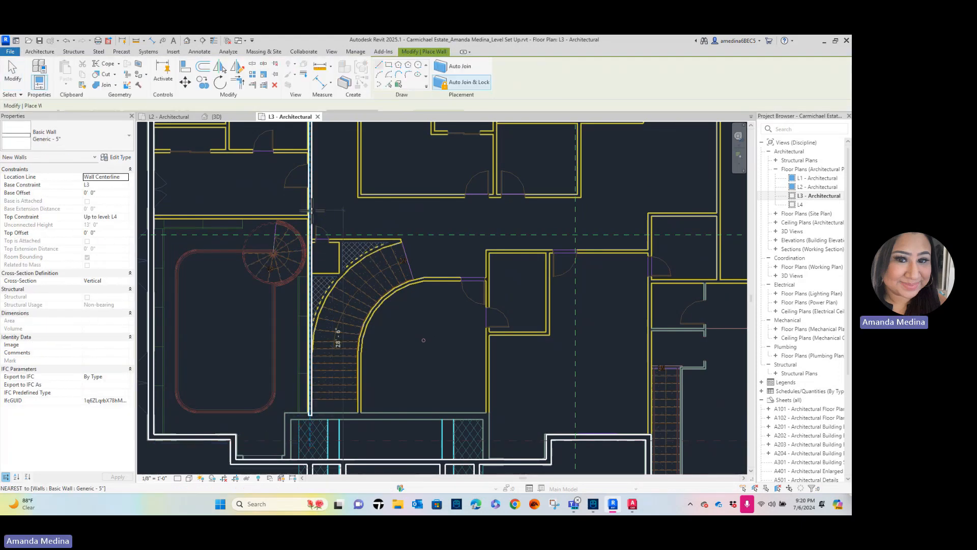
pyautogui.scroll(2, 365, 275)
pyautogui.moveTo(365, 274); pyautogui.dragTo(532, 513, button='middle')
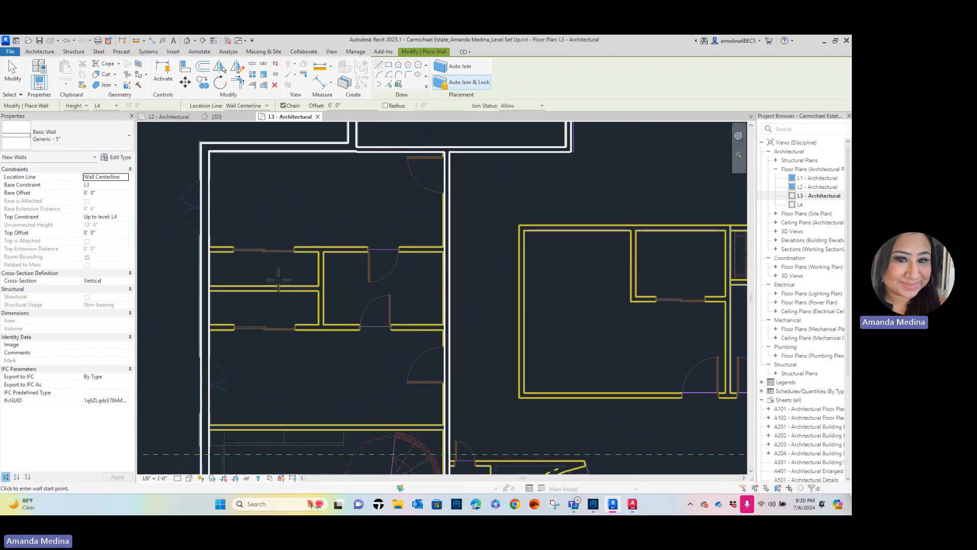
pyautogui.click(204, 249)
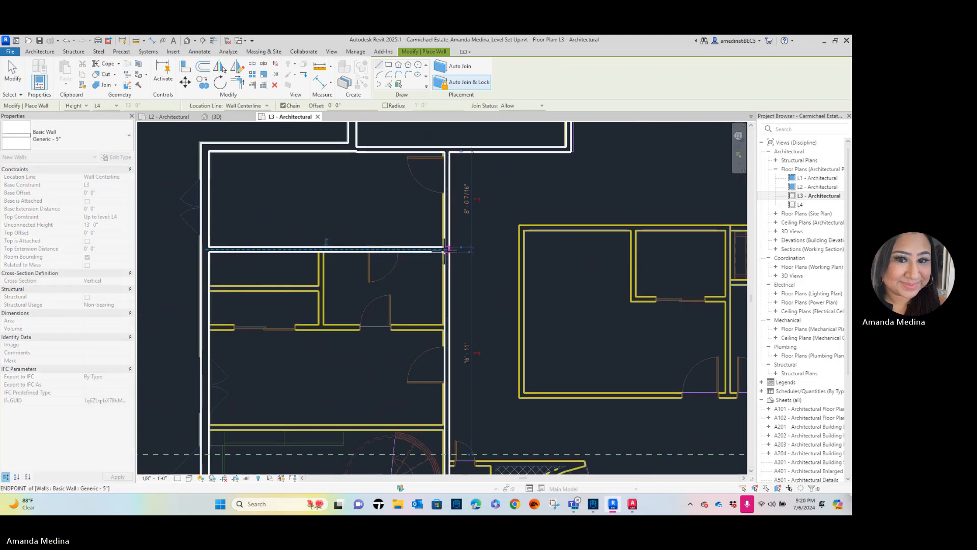
pyautogui.click(446, 250)
pyautogui.press('Escape')
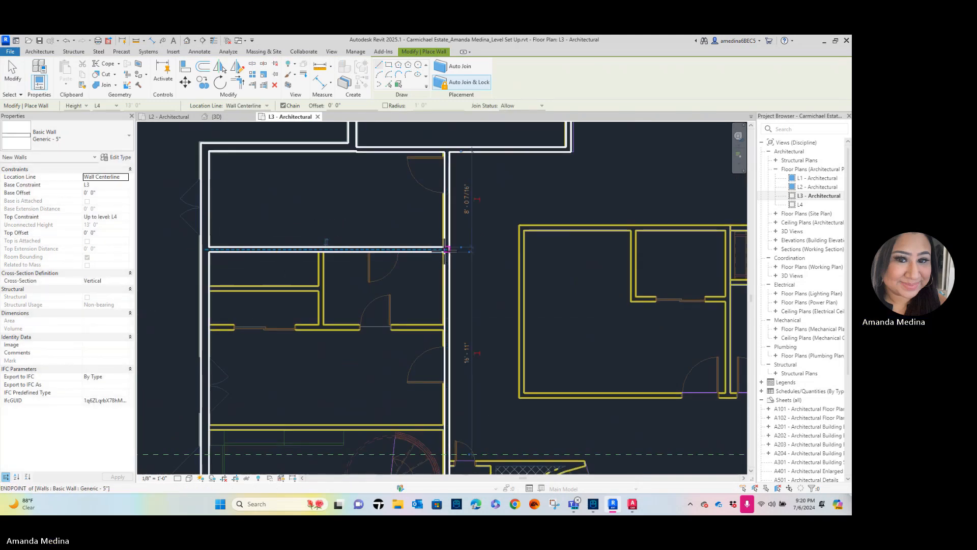
# Draw the short divider wall between the two western closets and the full-width east-west wall below them
pyautogui.click(204, 289)
pyautogui.click(321, 288)
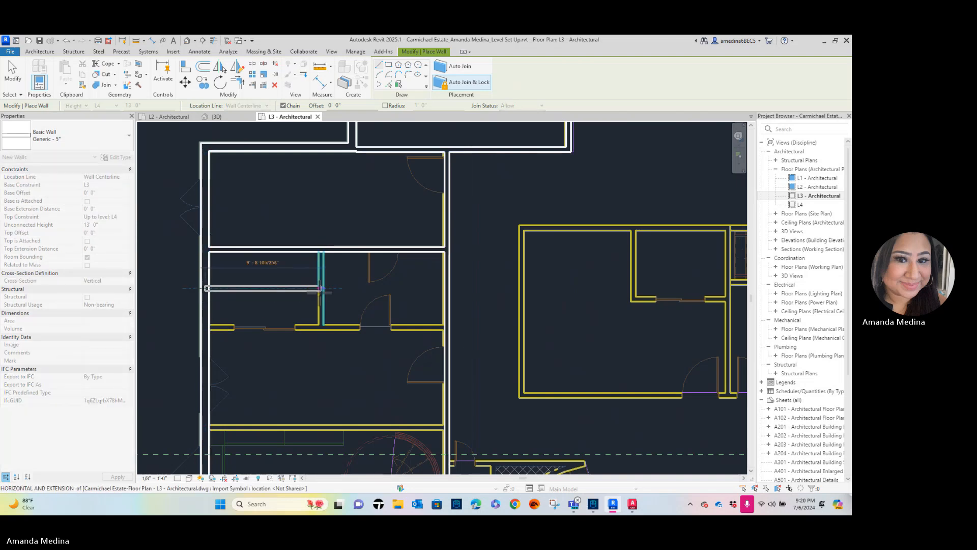
pyautogui.click(204, 327)
pyautogui.click(436, 326)
pyautogui.press('Escape')
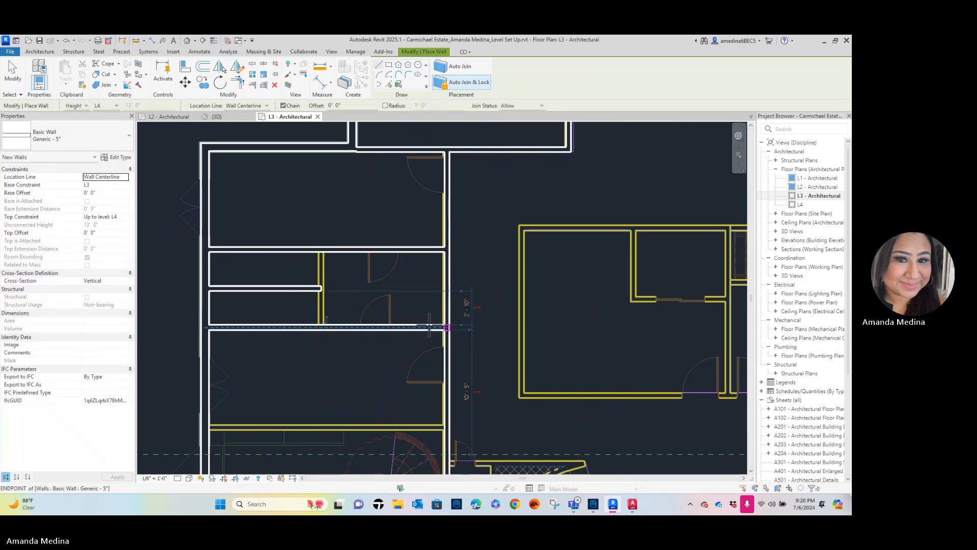
# Draw the north-south wall closing the east side of both closets and the east-west wall above the spiral stair room
pyautogui.click(321, 328)
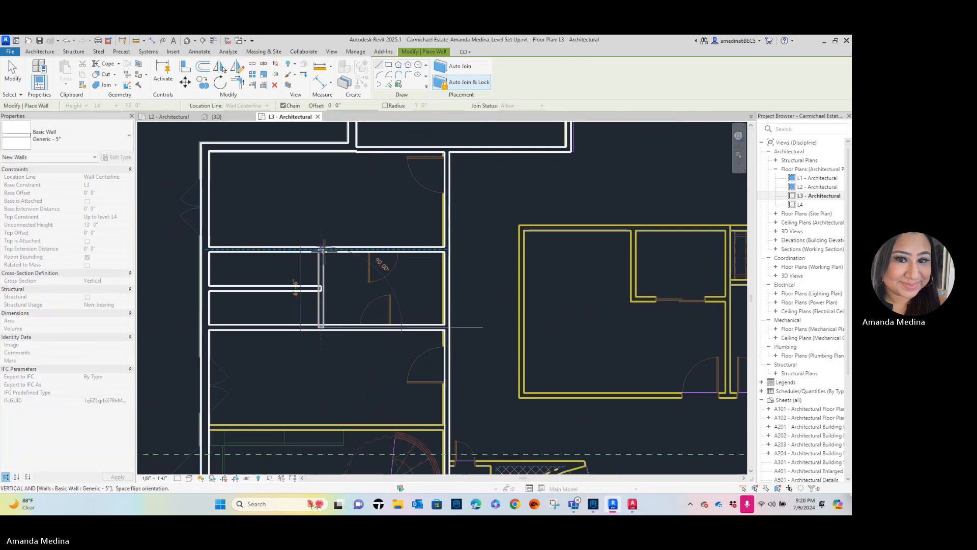
pyautogui.scroll(-1, 520, 308)
pyautogui.moveTo(469, 331); pyautogui.dragTo(452, 264, button='middle')
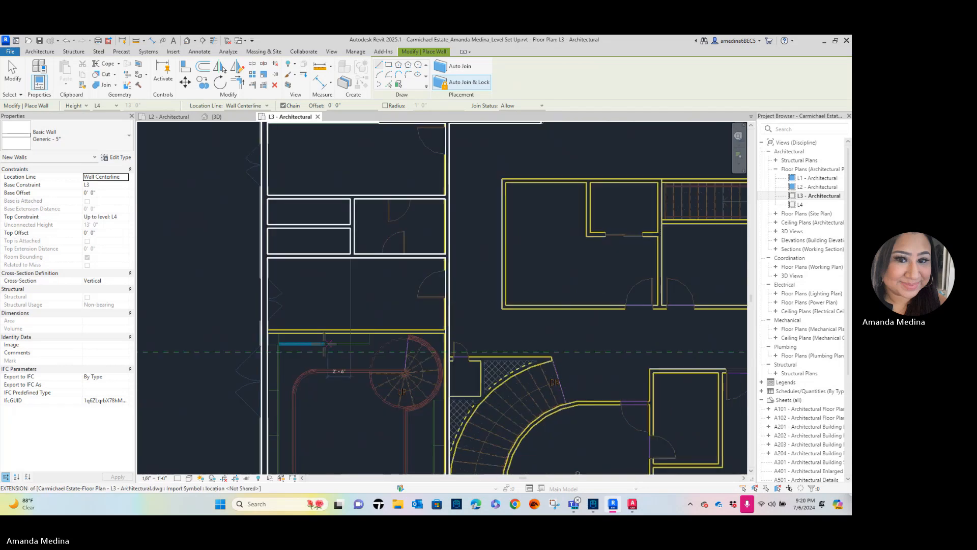
pyautogui.click(263, 331)
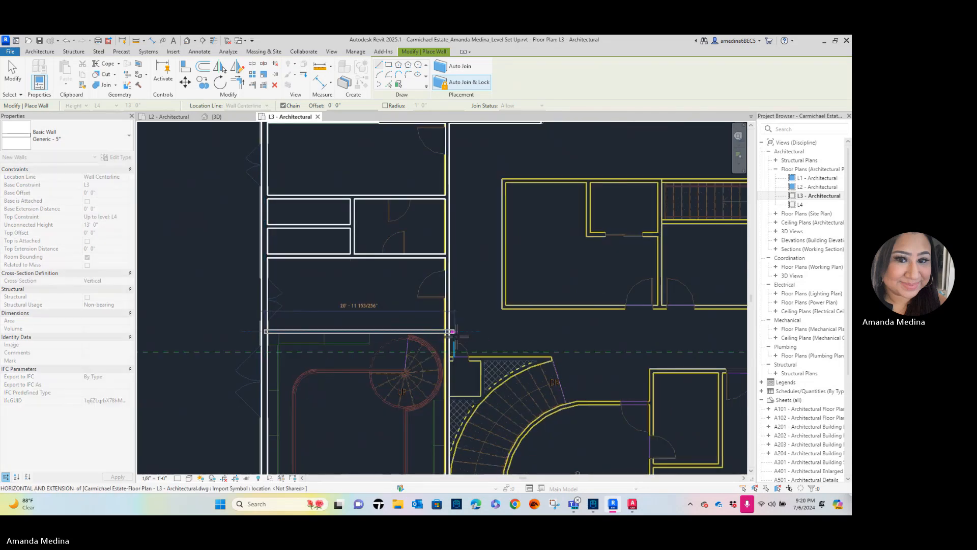
pyautogui.press('Escape')
# Draw an L-shaped wall run up the east side of the curved-wall room and east along the corridor over the CAD lines
pyautogui.scroll(-3, 494, 358)
pyautogui.moveTo(494, 359); pyautogui.dragTo(419, 258, button='middle')
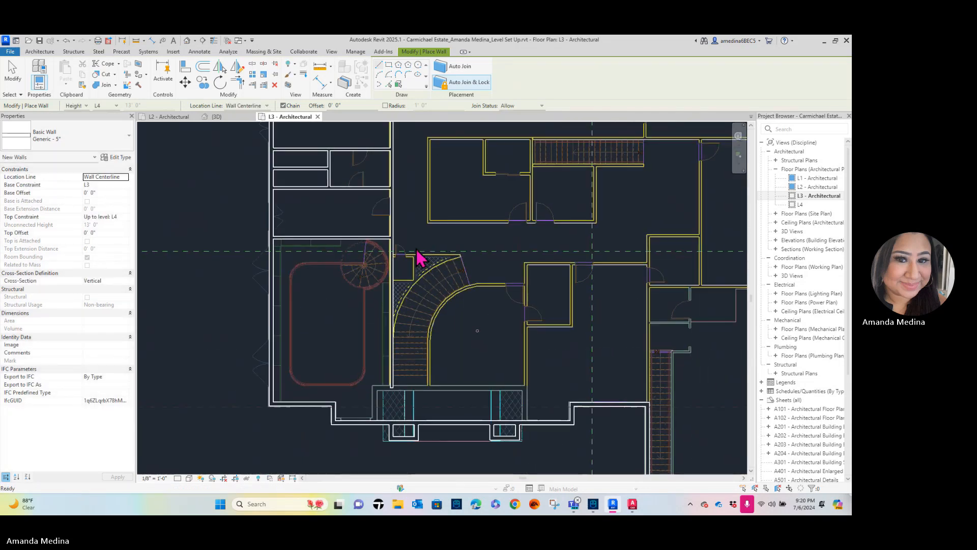
pyautogui.scroll(2, 505, 397)
pyautogui.moveTo(503, 366); pyautogui.dragTo(474, 420, button='middle')
pyautogui.scroll(1, 475, 421)
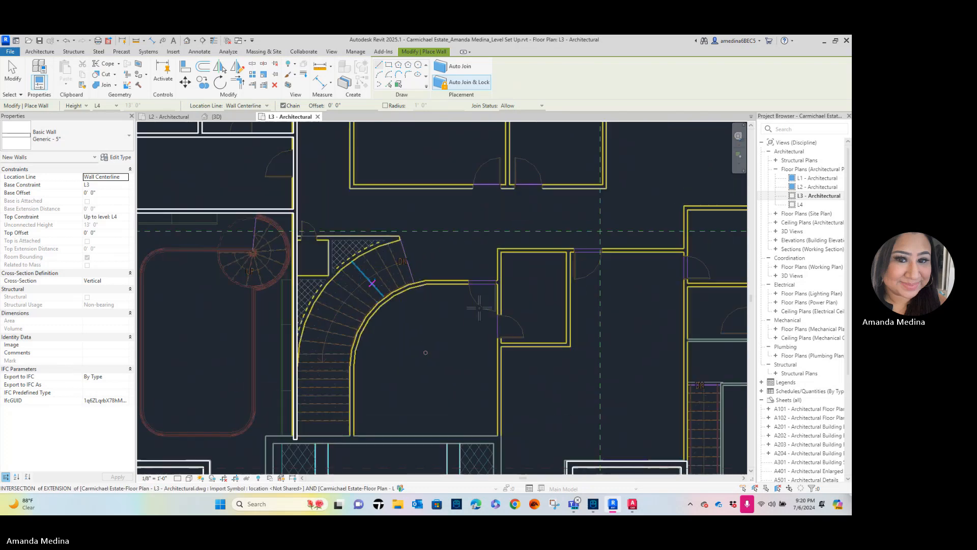
pyautogui.click(499, 436)
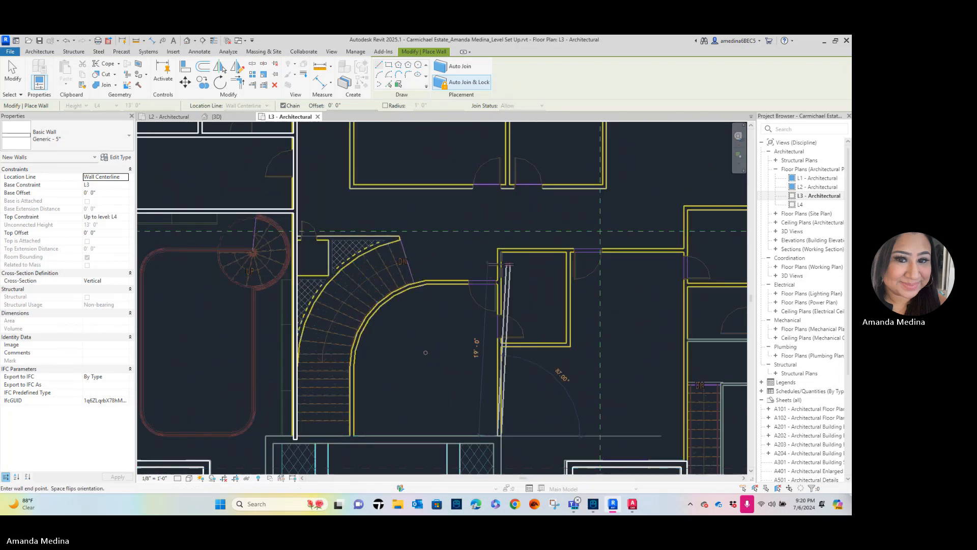
pyautogui.click(684, 250)
pyautogui.press('Escape')
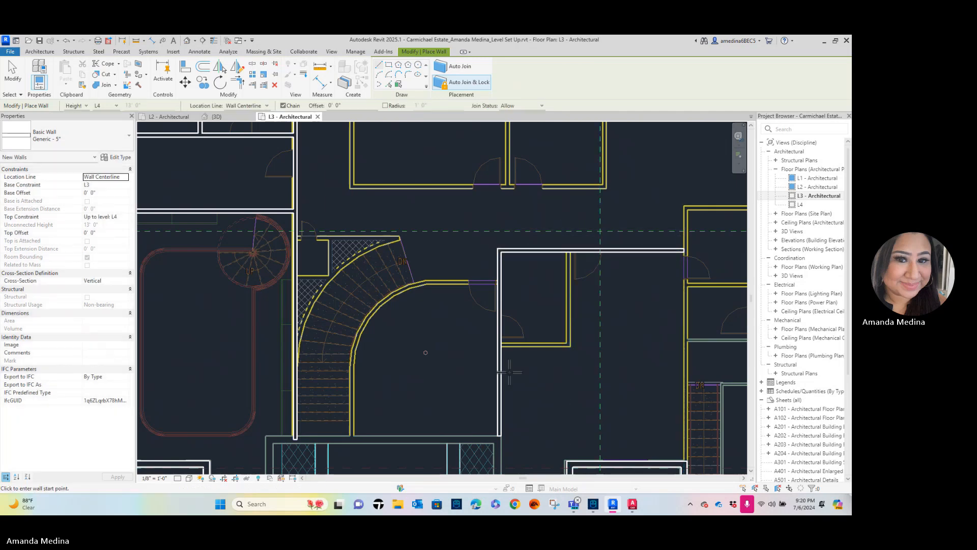
# Enclose the small room east of the curved-wall room with a bottom wall and an east wall up to the corridor wall
pyautogui.click(499, 344)
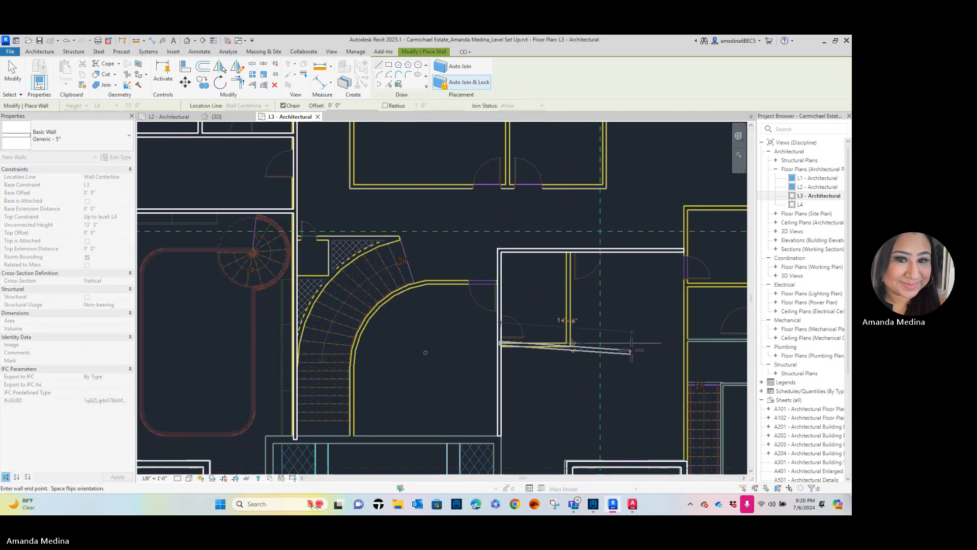
pyautogui.click(570, 343)
pyautogui.scroll(3, 570, 343)
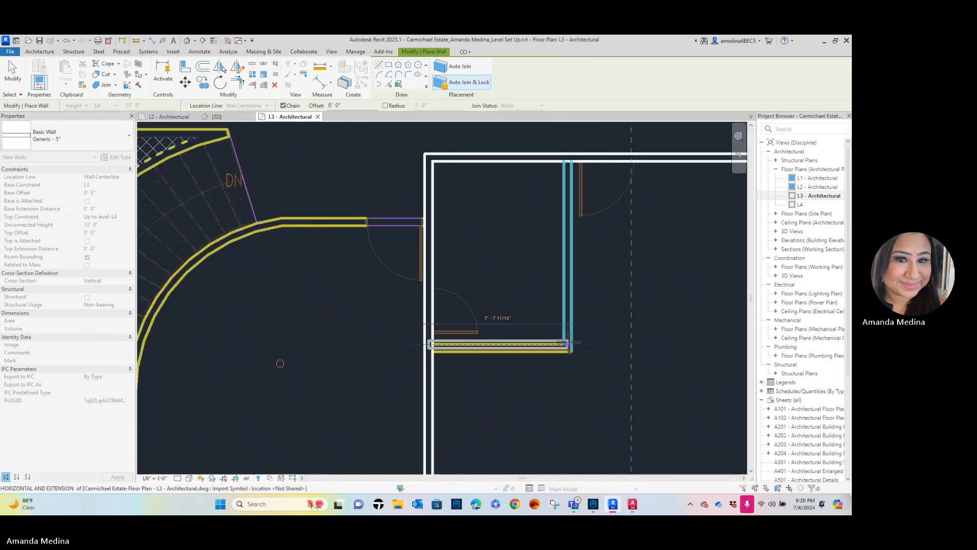
pyautogui.click(567, 148)
pyautogui.press('Escape')
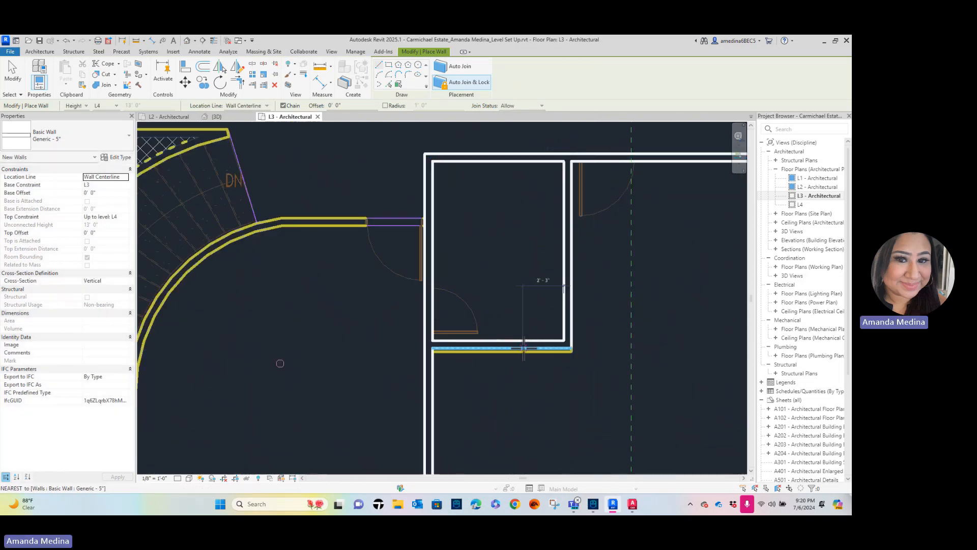
# Move the small room's bottom wall slightly south onto the underlying CAD wall line
pyautogui.press('Escape')
pyautogui.click(514, 350)
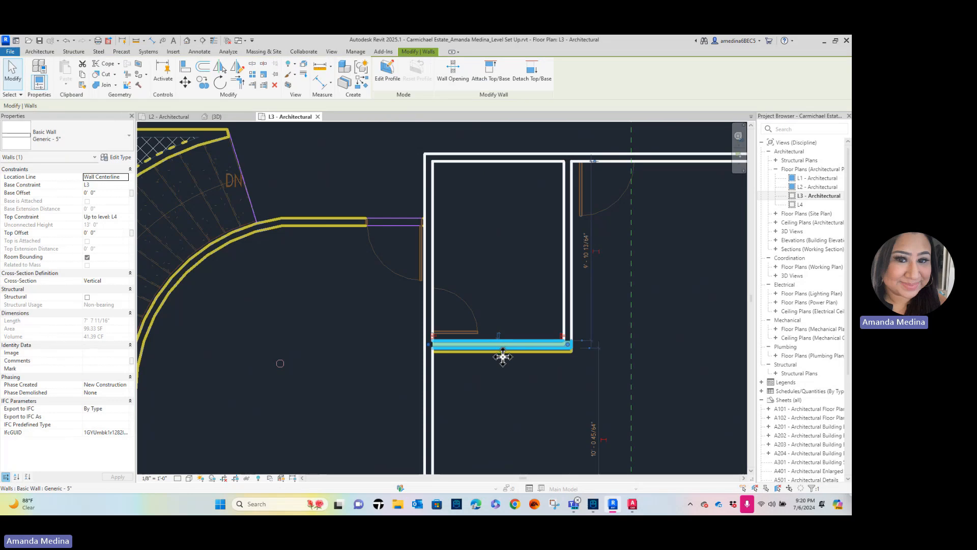
pyautogui.moveTo(503, 357); pyautogui.dragTo(502, 353)
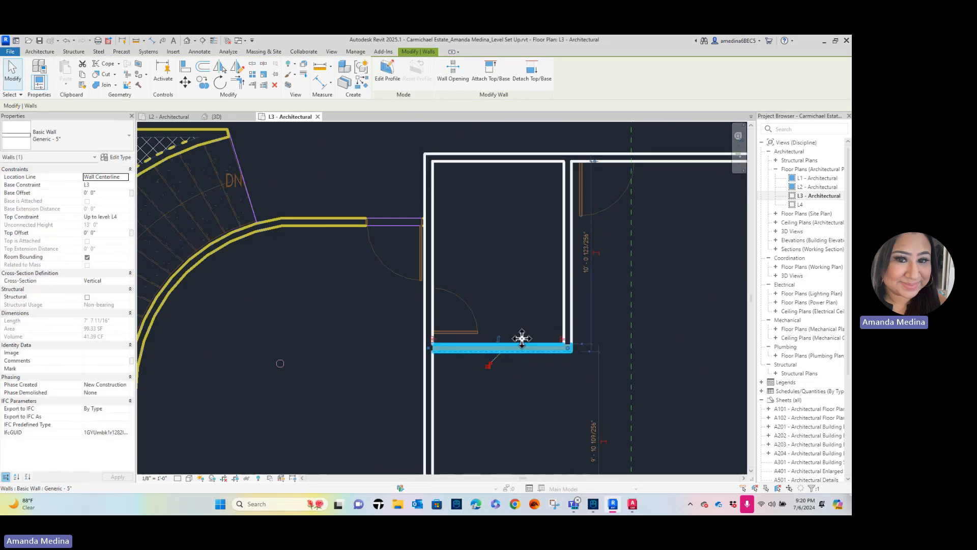
pyautogui.press('Escape')
# Create a similar wall run north from the lower exterior wall past the corridor wall, then east across the top of the adjoining room
pyautogui.scroll(-3, 558, 344)
pyautogui.moveTo(559, 363); pyautogui.dragTo(412, 398, button='middle')
pyautogui.scroll(1, 422, 379)
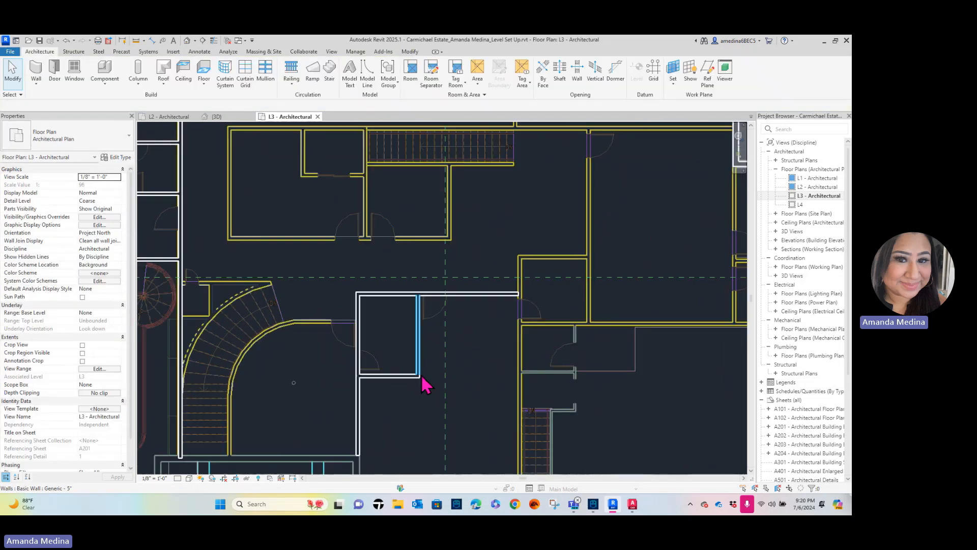
pyautogui.click(480, 294)
pyautogui.press('c')
pyautogui.press('s')
pyautogui.scroll(-2, 522, 379)
pyautogui.moveTo(523, 381); pyautogui.dragTo(524, 335, button='middle')
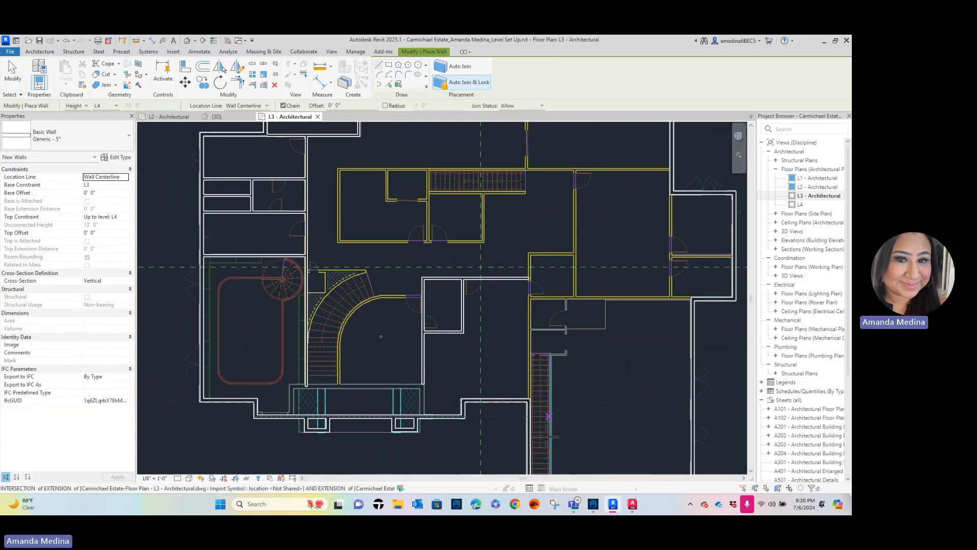
pyautogui.scroll(3, 526, 423)
pyautogui.click(532, 383)
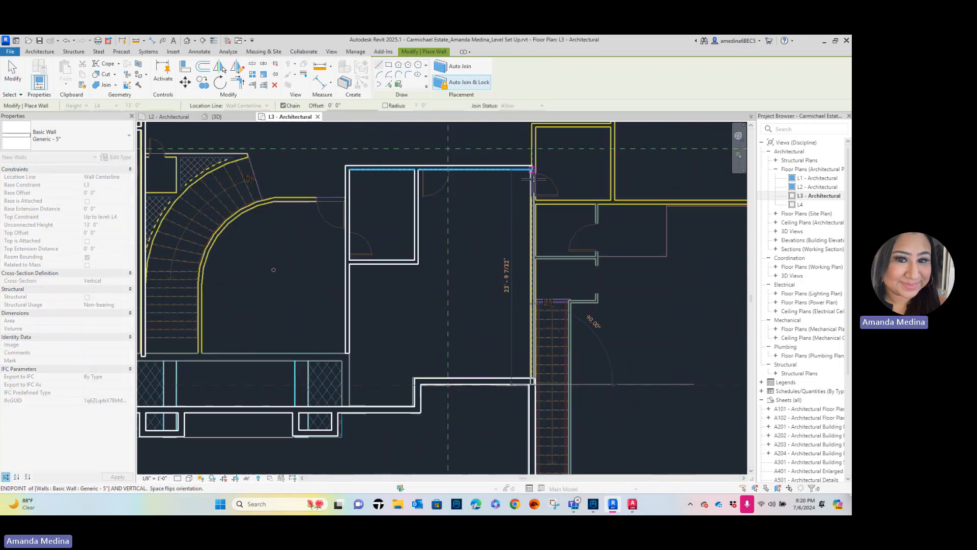
pyautogui.moveTo(550, 194); pyautogui.dragTo(528, 356, button='middle')
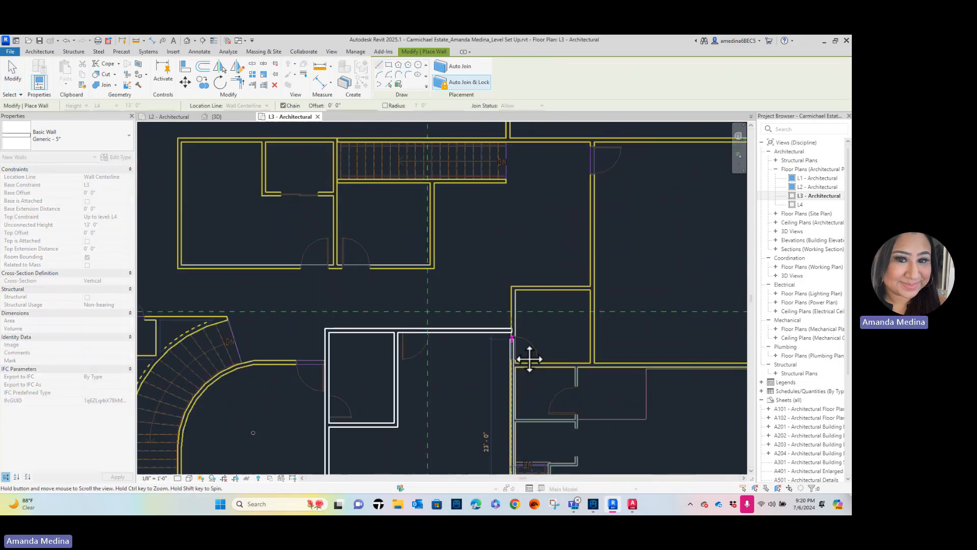
pyautogui.scroll(2, 510, 287)
pyautogui.click(510, 287)
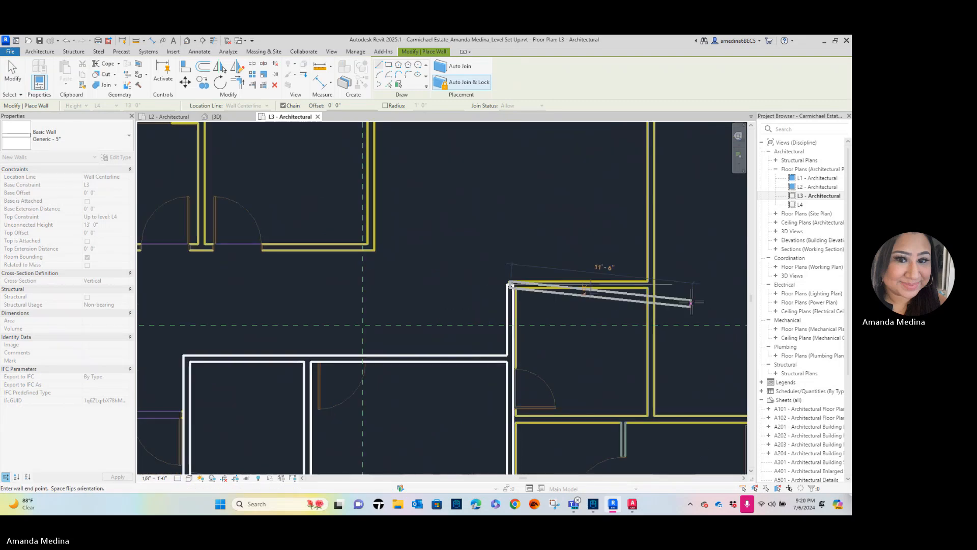
pyautogui.click(650, 285)
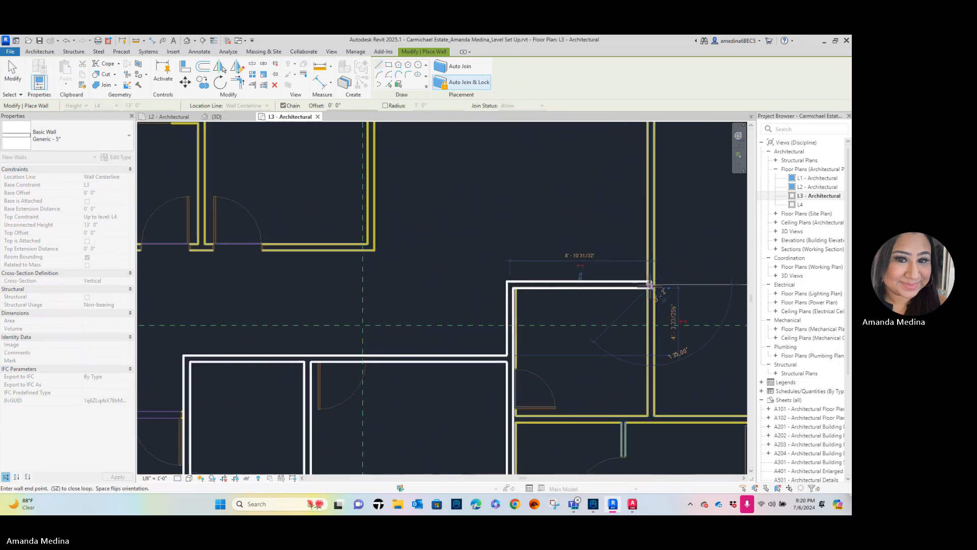
pyautogui.press('Escape')
pyautogui.press('Escape')
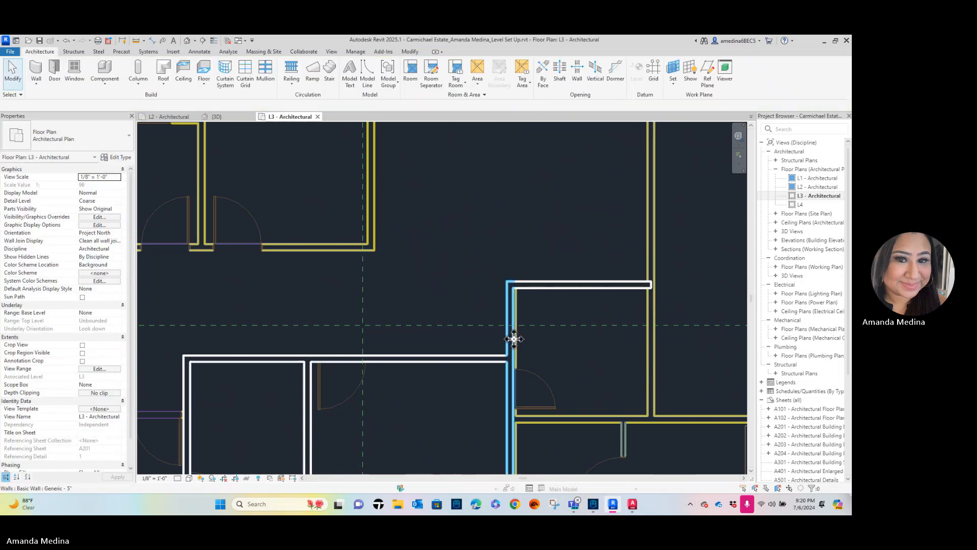
# Move the north-south wall at the corridor's east end slightly east to align it with the CAD wall line
pyautogui.scroll(1, 511, 331)
pyautogui.click(509, 319)
pyautogui.scroll(2, 509, 318)
pyautogui.moveTo(509, 317); pyautogui.dragTo(517, 315)
pyautogui.press('Escape')
pyautogui.scroll(-3, 567, 342)
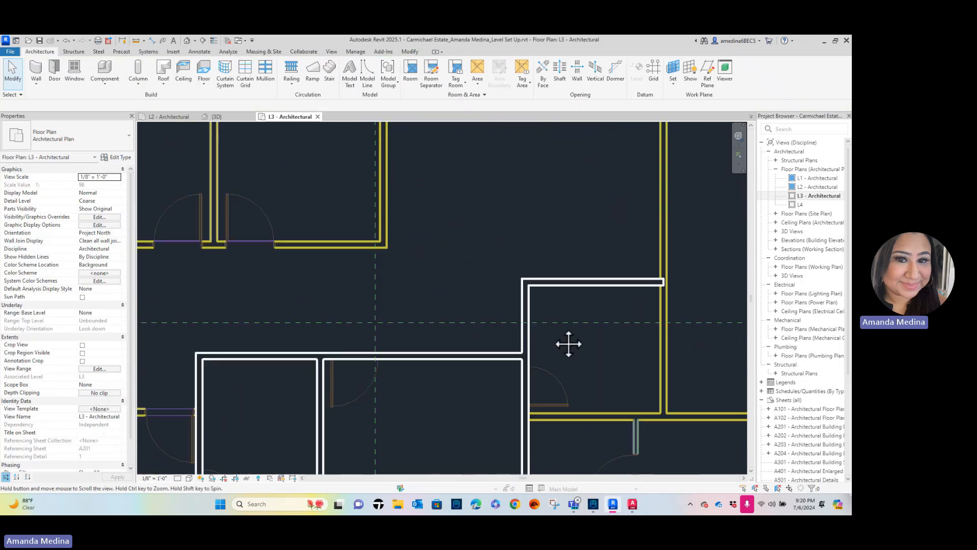
# Create a similar wall running east along the CAD line from the corridor's east-end wall to the exterior wall corner
pyautogui.click(491, 395)
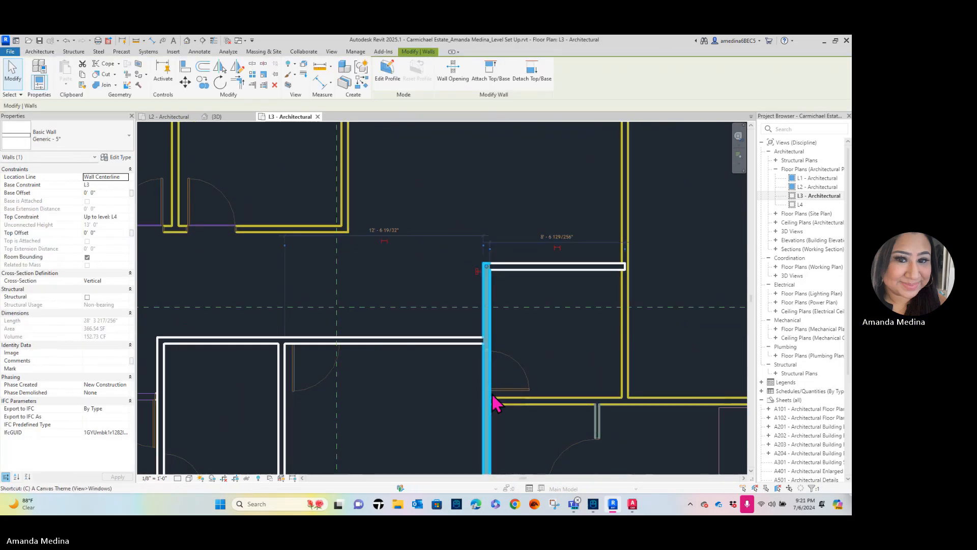
pyautogui.press('s')
pyautogui.scroll(3, 490, 403)
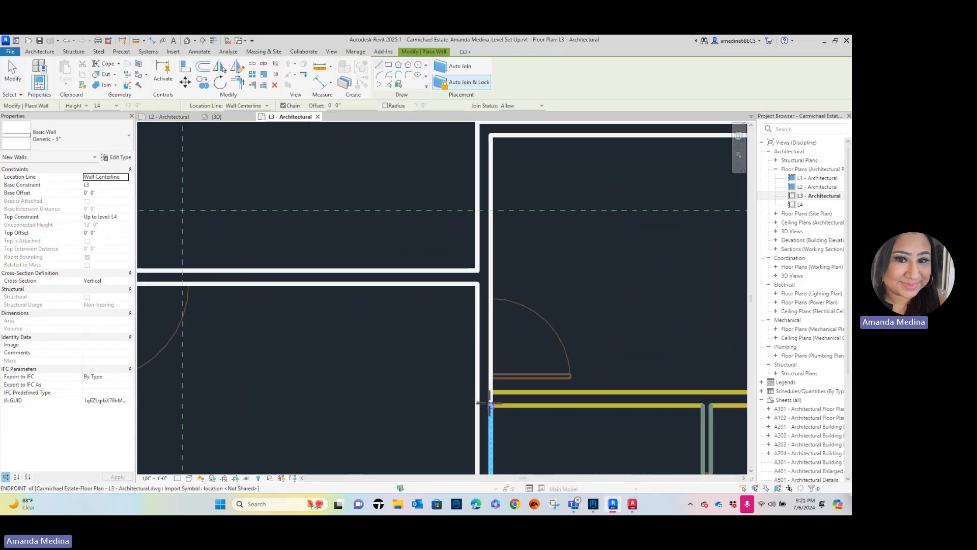
pyautogui.click(490, 403)
pyautogui.press('Escape')
pyautogui.click(491, 399)
pyautogui.moveTo(699, 401); pyautogui.dragTo(389, 370, button='middle')
pyautogui.scroll(-2, 388, 370)
pyautogui.scroll(-2, 555, 364)
pyautogui.moveTo(552, 367); pyautogui.dragTo(354, 361, button='middle')
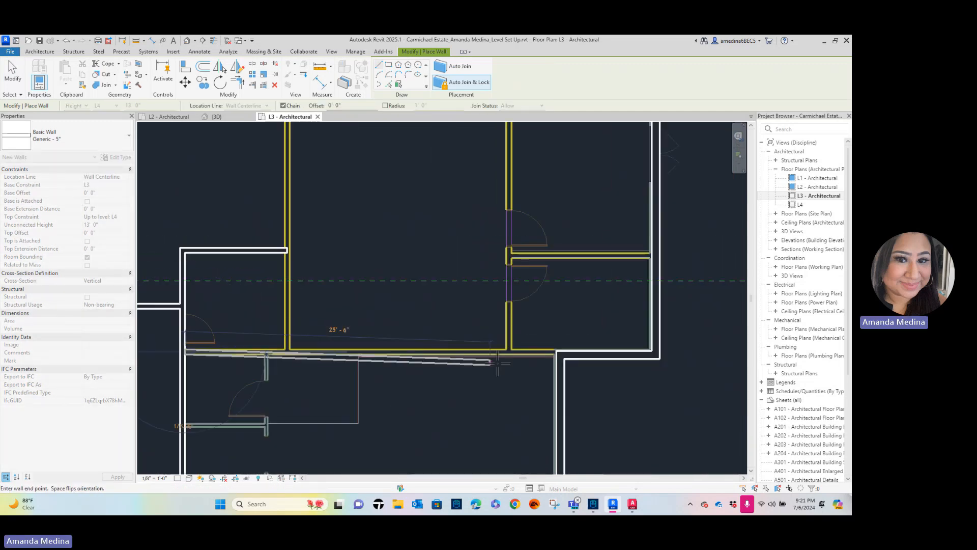
pyautogui.click(556, 352)
pyautogui.press('Escape')
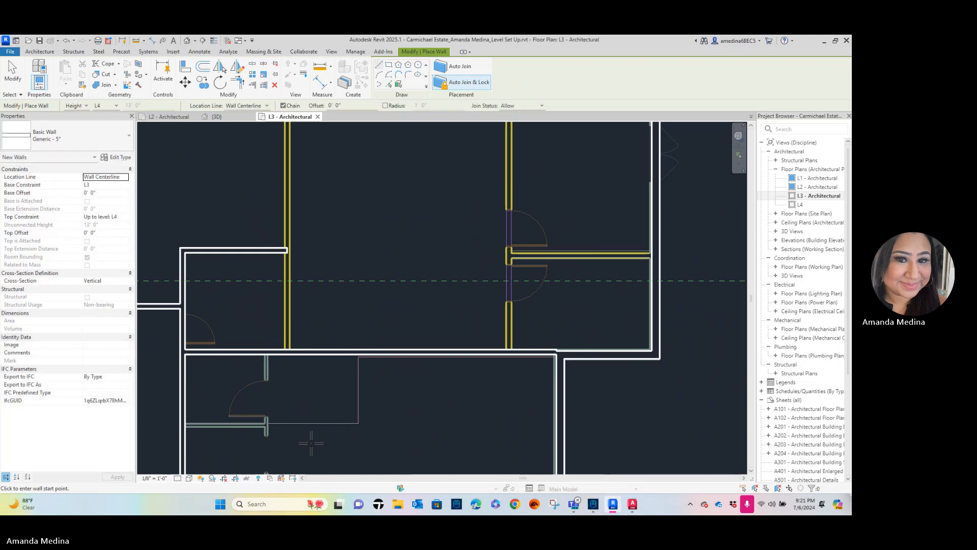
# Draw a wall north from that east-west wall along the small room's east side, turning east to meet the exterior wall
pyautogui.moveTo(311, 444); pyautogui.dragTo(426, 405, button='middle')
pyautogui.moveTo(374, 373); pyautogui.dragTo(379, 315, button='middle')
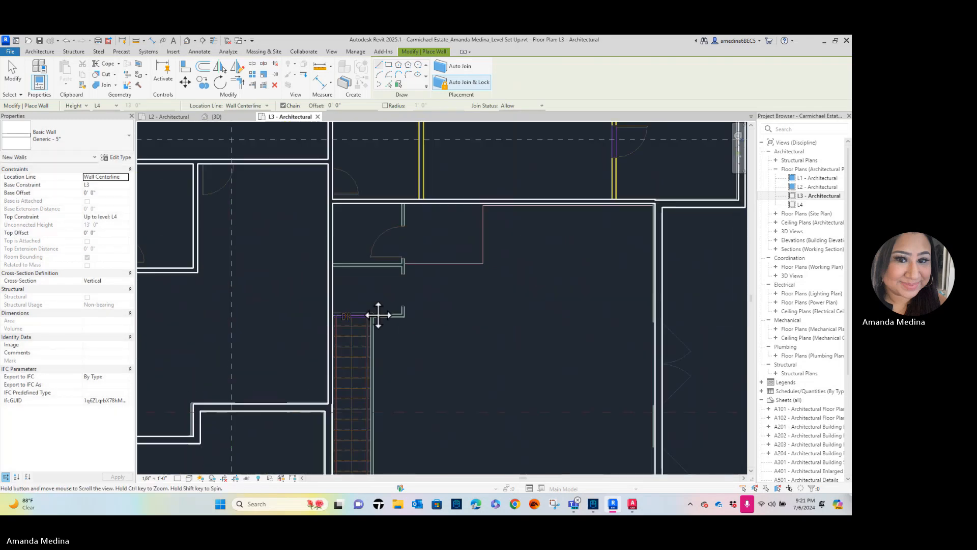
pyautogui.scroll(-3, 378, 315)
pyautogui.scroll(3, 374, 447)
pyautogui.moveTo(423, 198); pyautogui.dragTo(431, 330, button='middle')
pyautogui.moveTo(406, 284); pyautogui.dragTo(414, 334, button='middle')
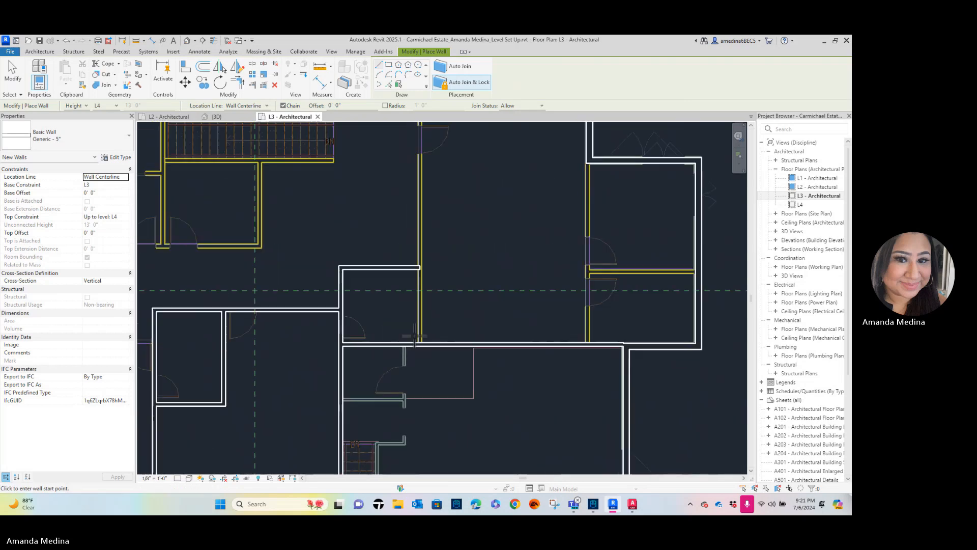
pyautogui.click(421, 344)
pyautogui.scroll(-1, 424, 203)
pyautogui.moveTo(425, 203); pyautogui.dragTo(441, 269, button='middle')
pyautogui.scroll(3, 437, 197)
pyautogui.scroll(1, 437, 197)
pyautogui.click(436, 195)
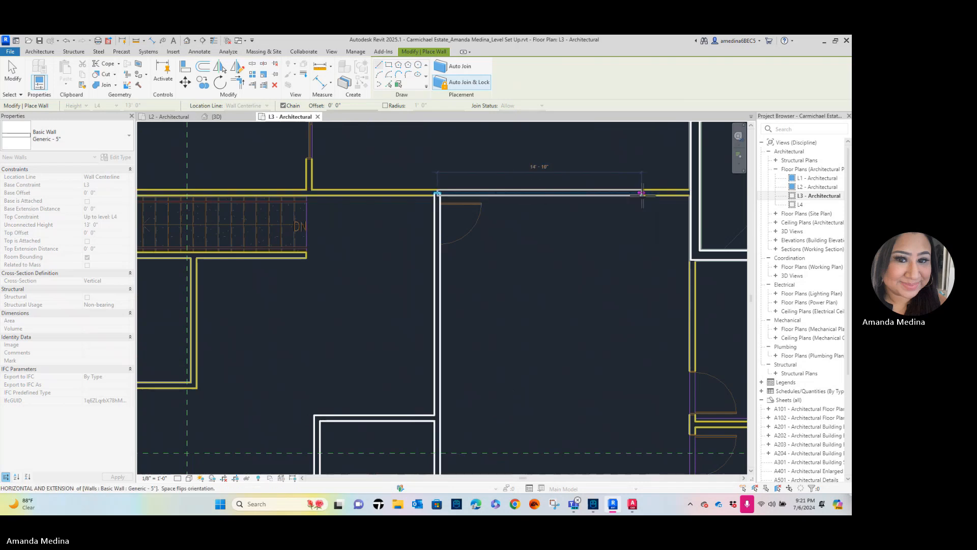
pyautogui.click(695, 193)
pyautogui.press('Escape')
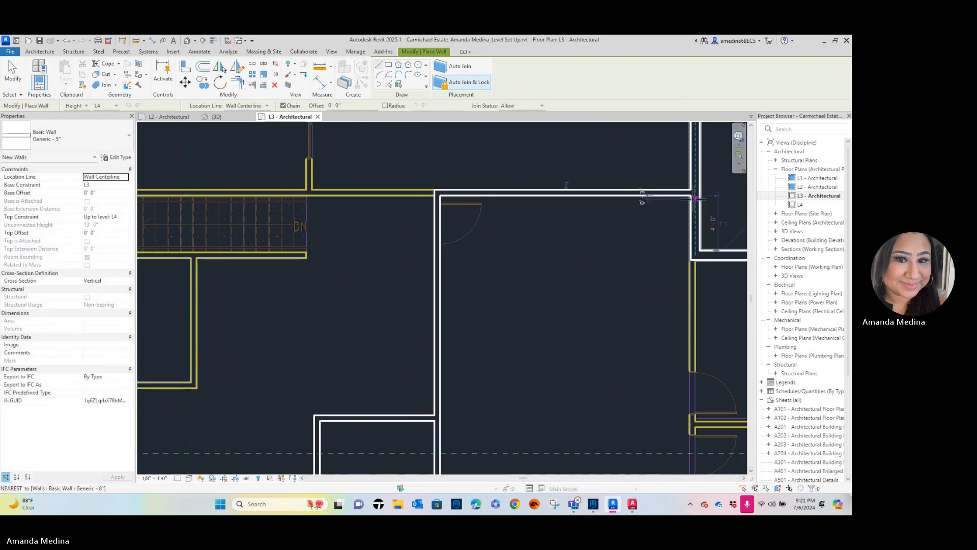
# Draw a north-south wall about 20'-4" long along the door side of the two eastern rooms, up to the exterior wall corner
pyautogui.moveTo(658, 361); pyautogui.dragTo(626, 334, button='middle')
pyautogui.scroll(-2, 626, 333)
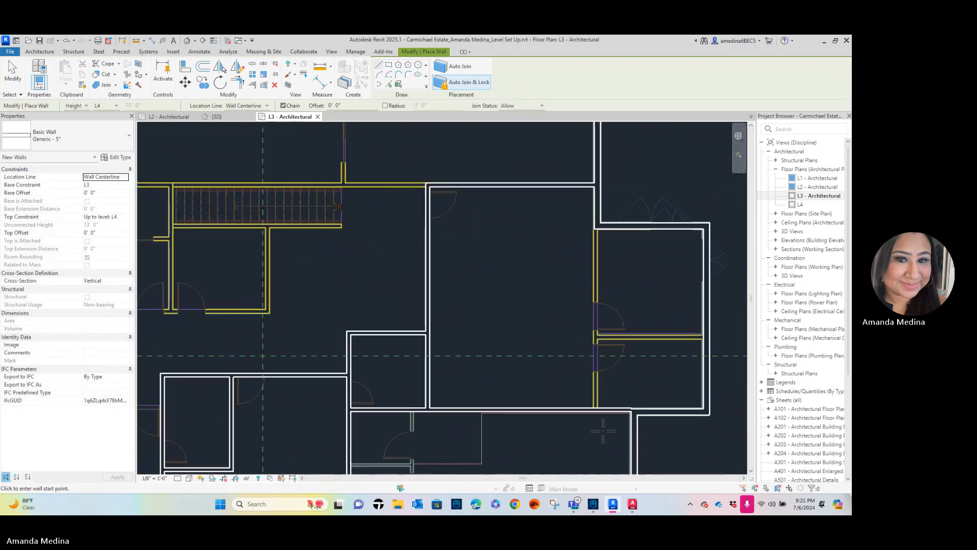
pyautogui.scroll(2, 598, 410)
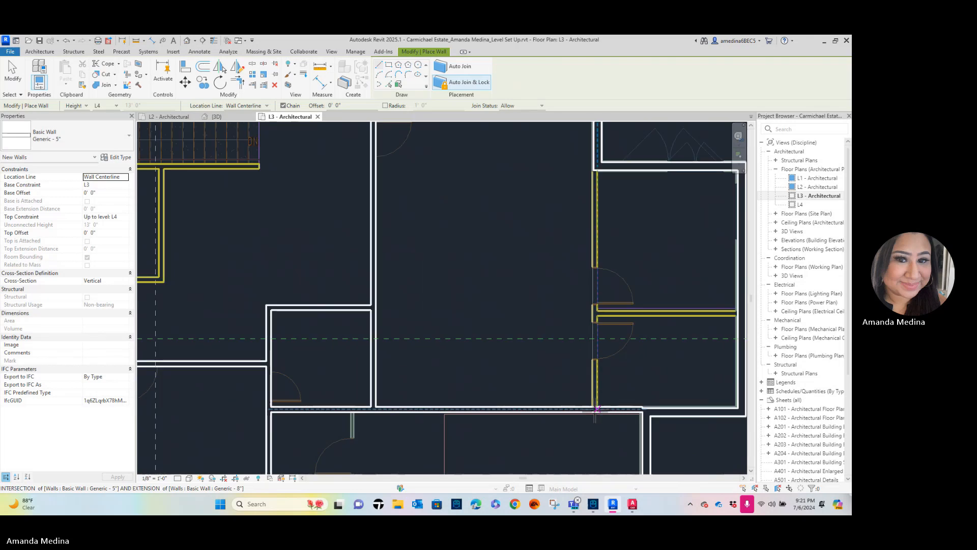
pyautogui.click(597, 409)
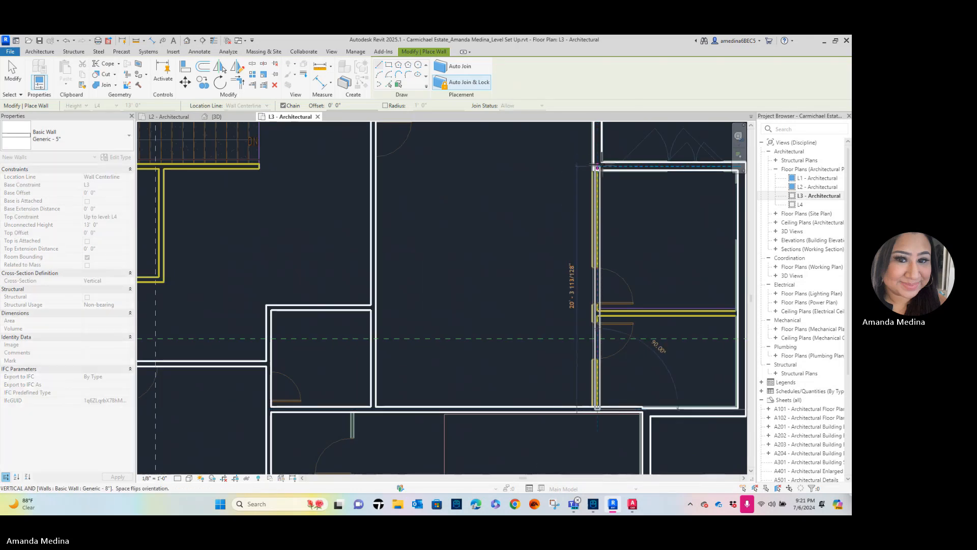
pyautogui.click(597, 168)
pyautogui.scroll(3, 593, 173)
pyautogui.press('Escape')
pyautogui.press('Escape')
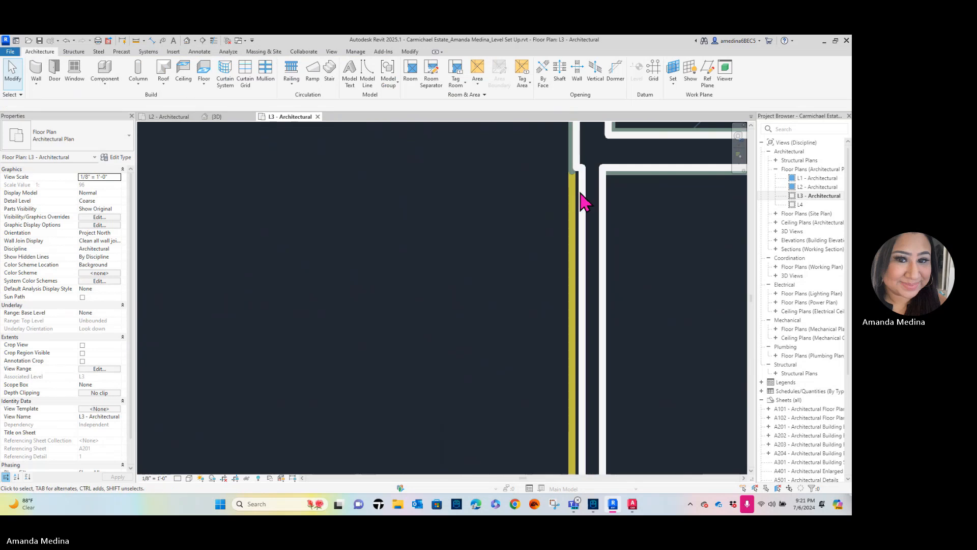
# Nudge the eastern rooms' north-south wall slightly west toward the underlying CAD wall line
pyautogui.click(591, 213)
pyautogui.press('Left')
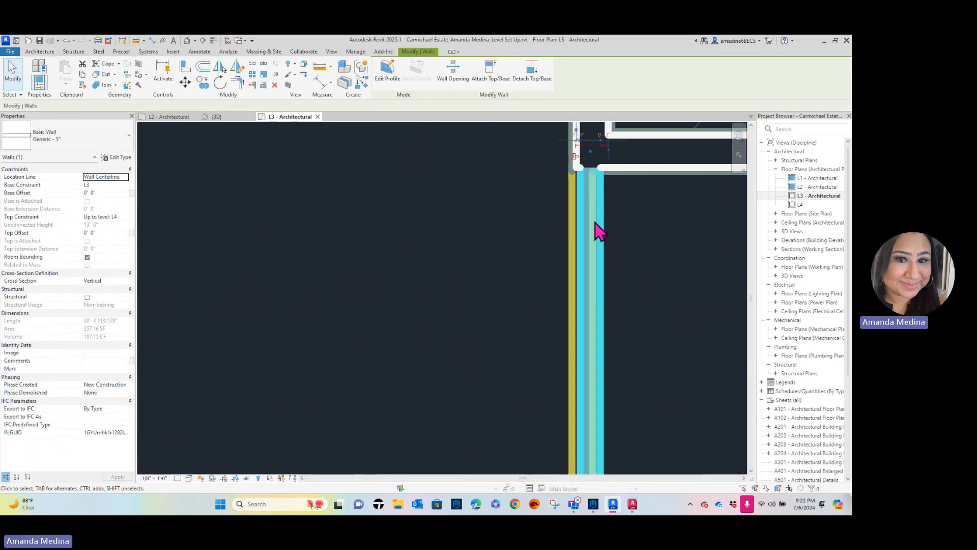
pyautogui.press('Left')
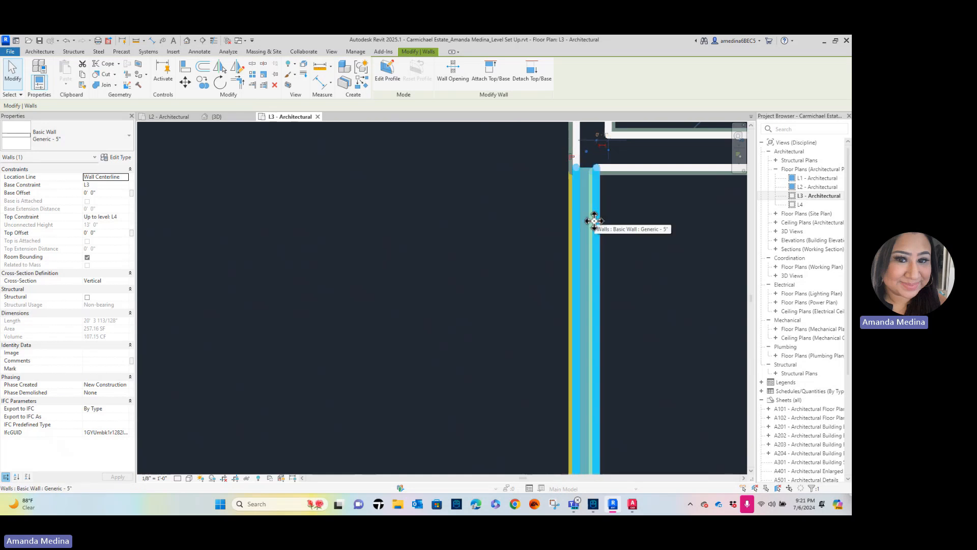
pyautogui.scroll(-2, 633, 310)
pyautogui.moveTo(651, 346); pyautogui.dragTo(536, 215, button='middle')
pyautogui.scroll(-1, 529, 320)
pyautogui.moveTo(542, 321); pyautogui.dragTo(498, 301, button='middle')
pyautogui.click(528, 269)
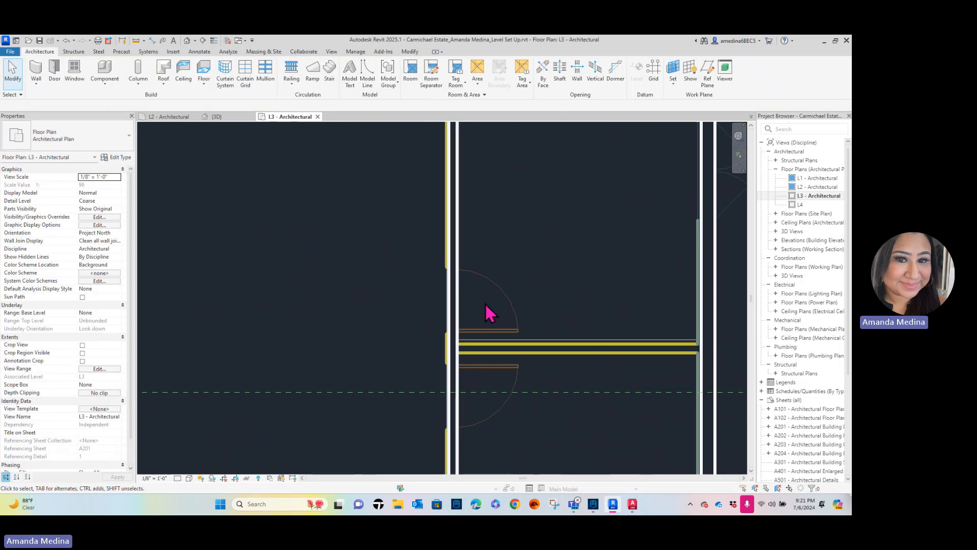
# Draw an east-west dividing wall between the two eastern rooms, about 11'-9" long, ending at the east exterior wall
pyautogui.click(457, 308)
pyautogui.press('w')
pyautogui.press('a')
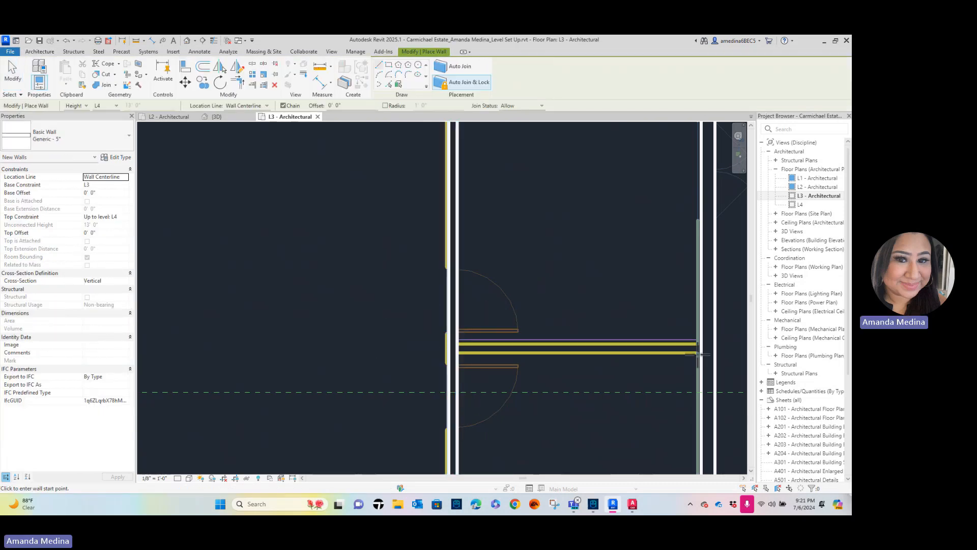
pyautogui.scroll(3, 461, 349)
pyautogui.click(450, 347)
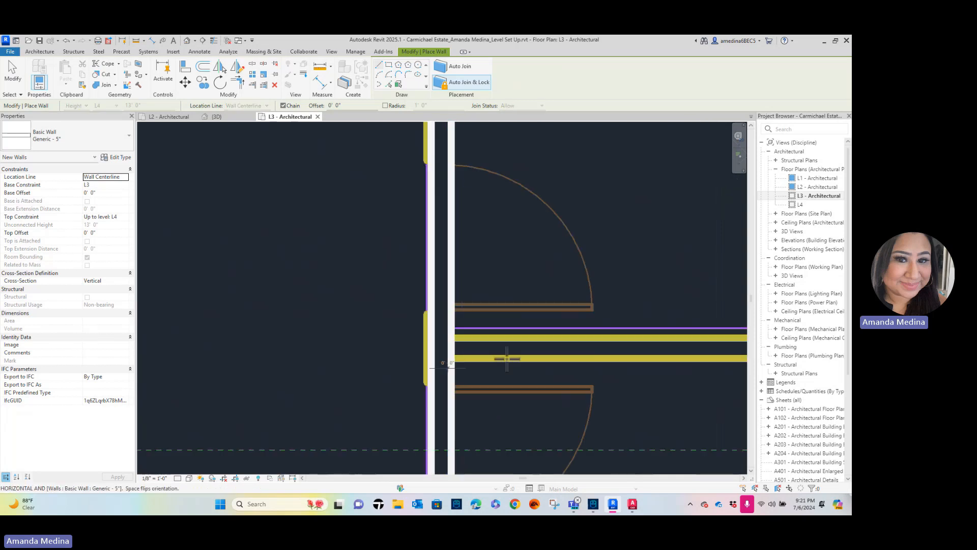
pyautogui.scroll(-1, 712, 361)
pyautogui.moveTo(720, 362); pyautogui.dragTo(425, 340, button='middle')
pyautogui.scroll(-4, 412, 333)
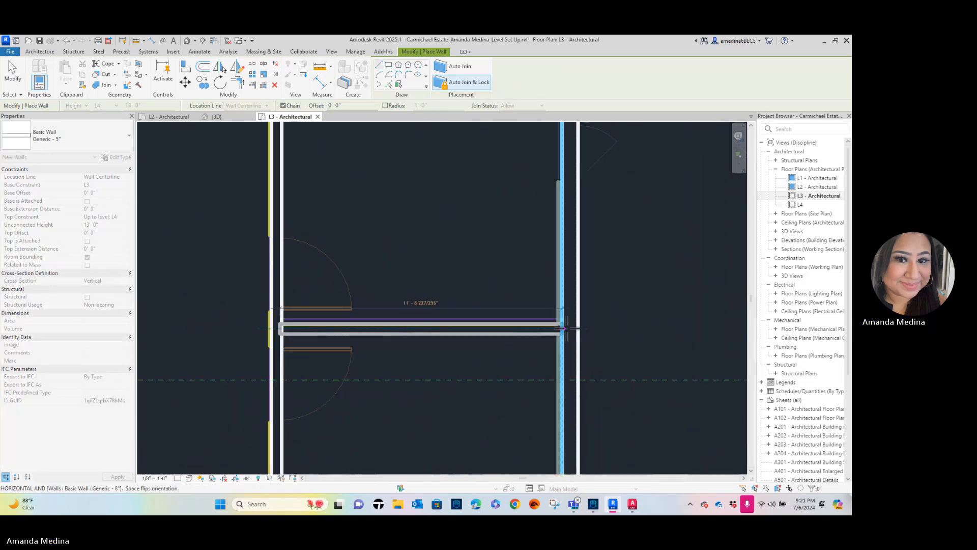
pyautogui.click(569, 328)
pyautogui.scroll(-4, 544, 285)
pyautogui.moveTo(544, 285); pyautogui.dragTo(703, 240, button='middle')
pyautogui.scroll(-1, 701, 240)
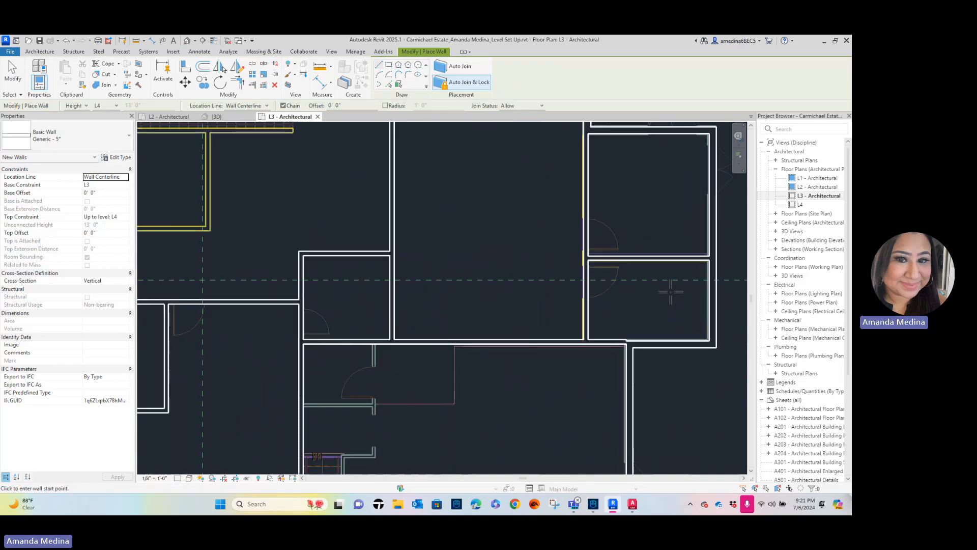
# Draw a north-south wall about 10'-2" long from the north exterior wall down to the stair's upper wall line
pyautogui.scroll(-2, 508, 292)
pyautogui.moveTo(508, 292); pyautogui.dragTo(622, 340, button='middle')
pyautogui.scroll(-1, 600, 318)
pyautogui.scroll(2, 537, 198)
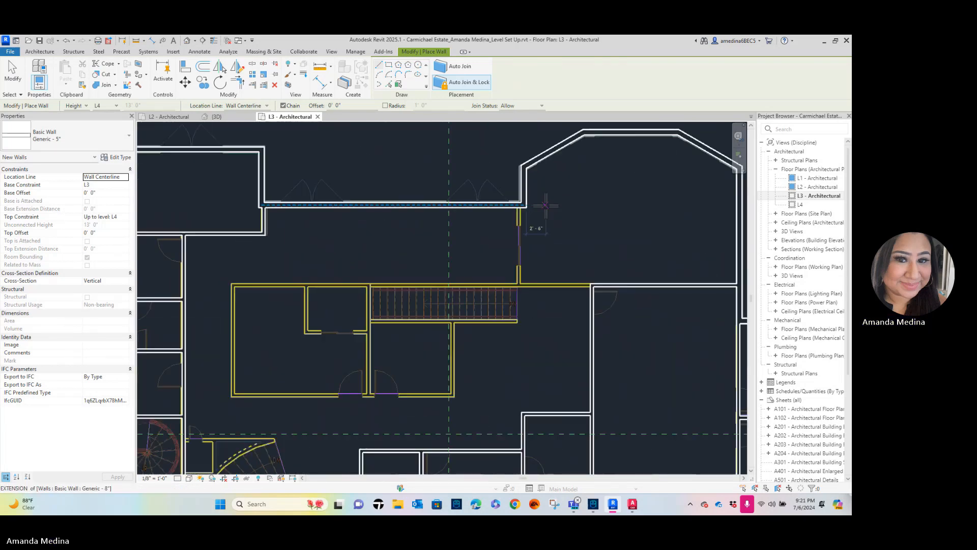
pyautogui.scroll(2, 545, 205)
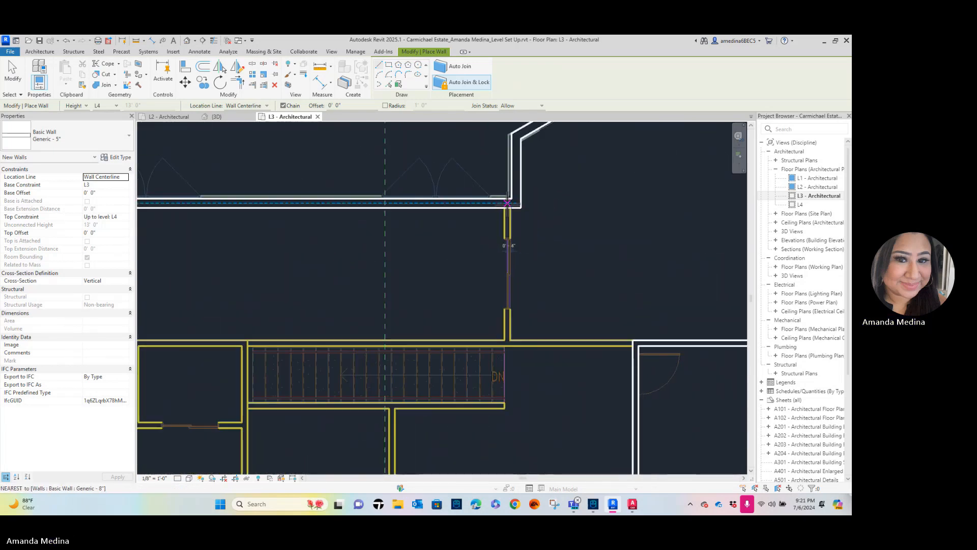
pyautogui.click(508, 203)
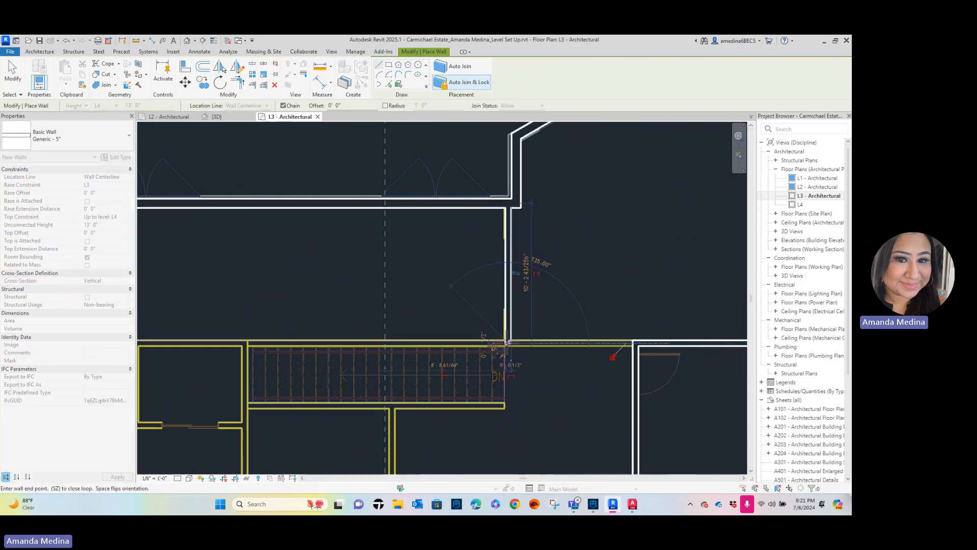
pyautogui.click(507, 342)
pyautogui.press('Escape')
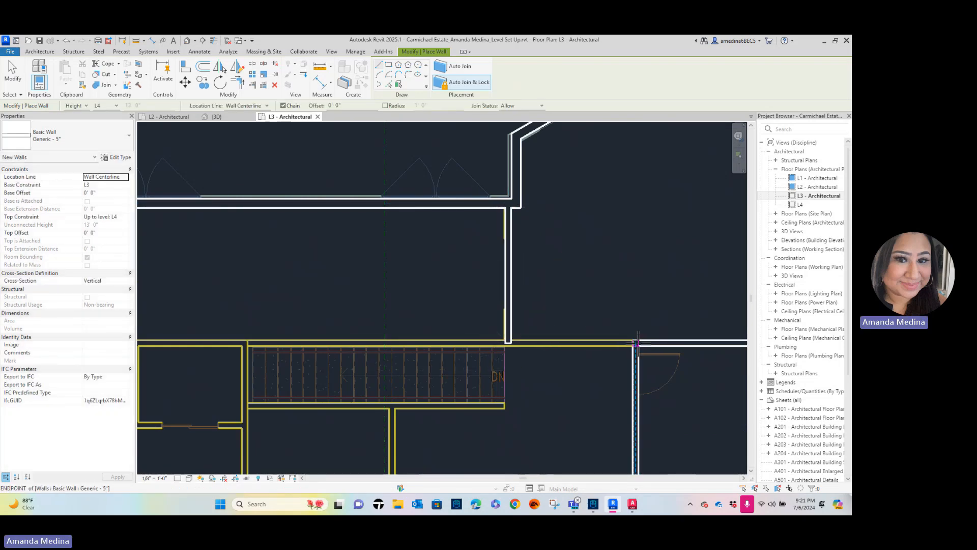
# Trace the central room block's perimeter west above the stair, south about 14'-0", east below the doors, and north about 9'-5" to the stair
pyautogui.scroll(-1, 397, 356)
pyautogui.moveTo(397, 356); pyautogui.dragTo(675, 374, button='middle')
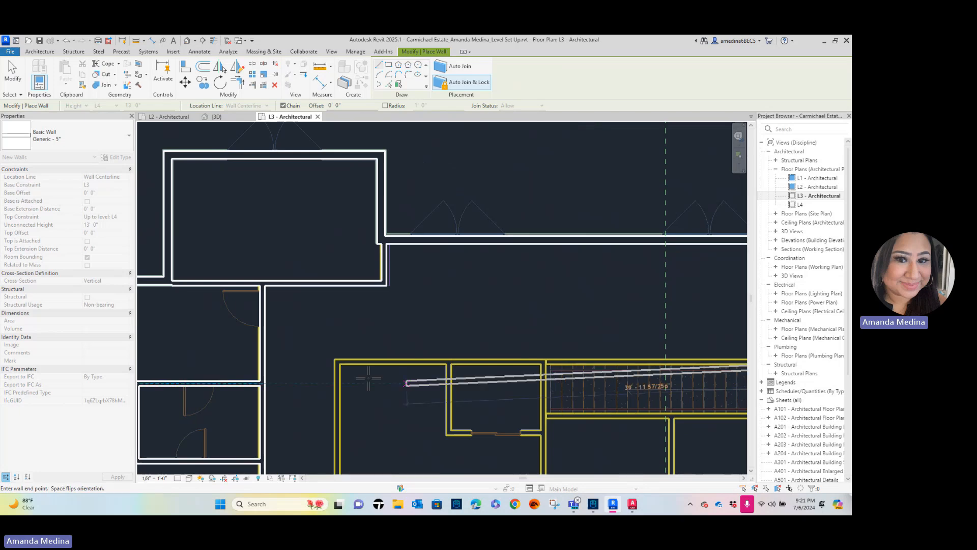
pyautogui.click(339, 365)
pyautogui.scroll(-1, 357, 448)
pyautogui.moveTo(361, 453); pyautogui.dragTo(370, 266, button='middle')
pyautogui.scroll(3, 348, 318)
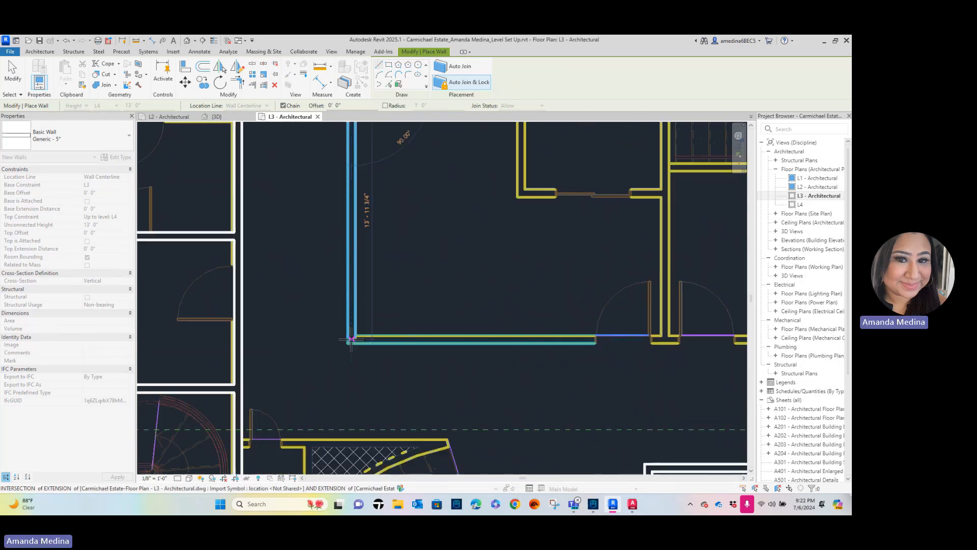
pyautogui.click(351, 338)
pyautogui.moveTo(717, 339); pyautogui.dragTo(427, 339, button='middle')
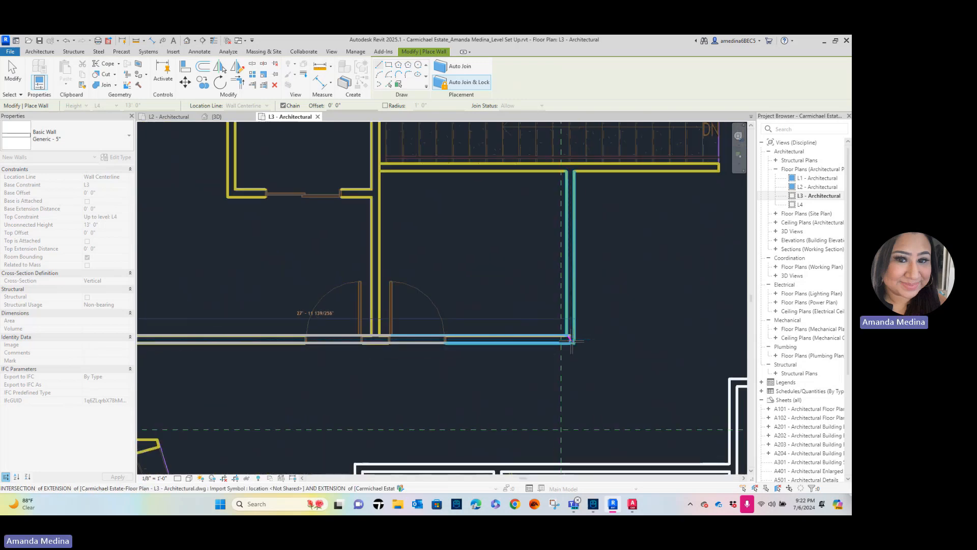
pyautogui.click(571, 340)
pyautogui.click(570, 168)
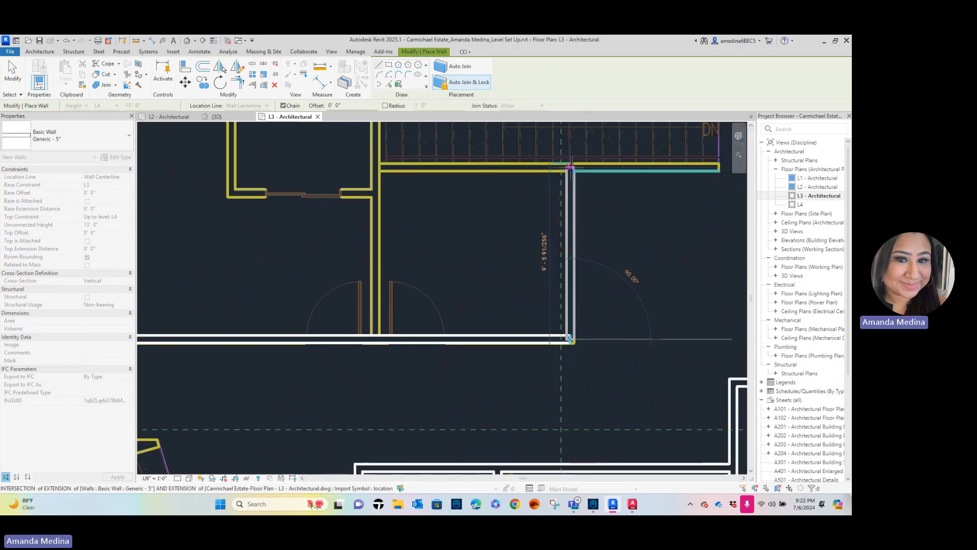
# Draw the wall along the stair's south side and the north-south dividing wall between the central block's two rooms
pyautogui.click(719, 167)
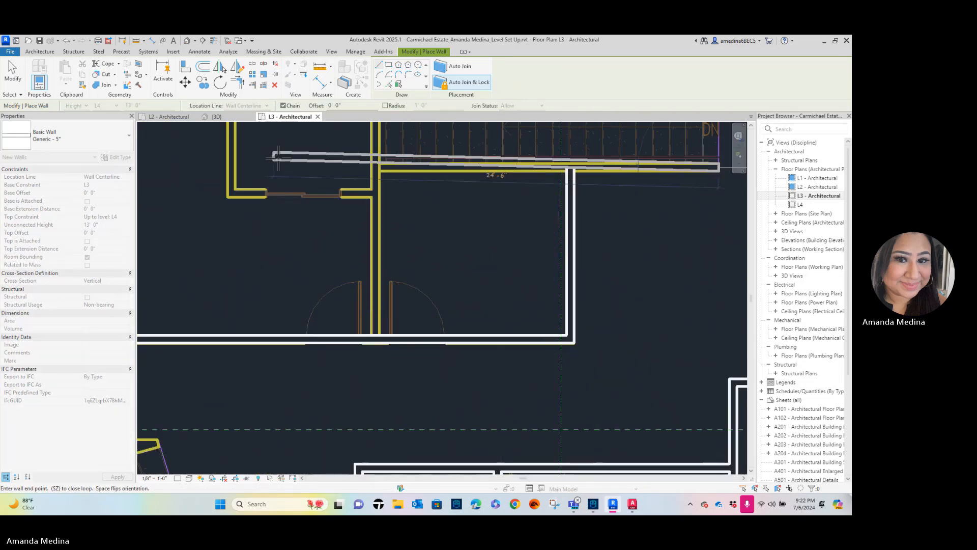
pyautogui.click(375, 167)
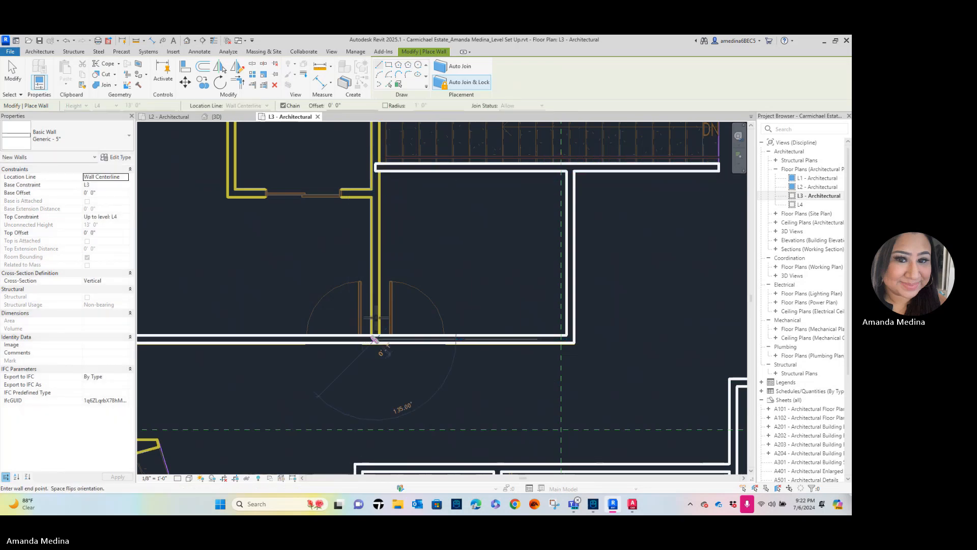
pyautogui.moveTo(401, 257); pyautogui.dragTo(420, 408, button='middle')
pyautogui.click(396, 236)
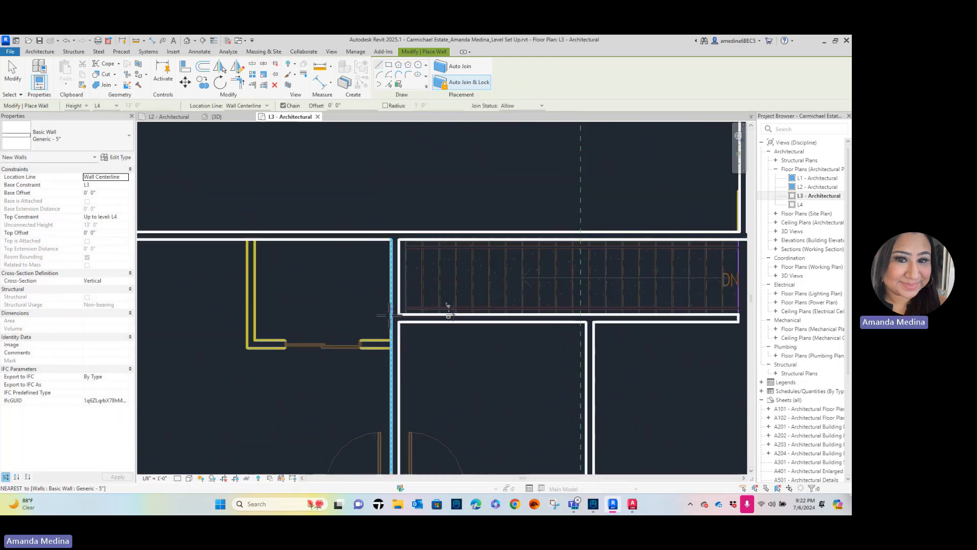
# Enclose the closet west of the stair with a south wall and a west wall up to the block's north wall
pyautogui.click(395, 346)
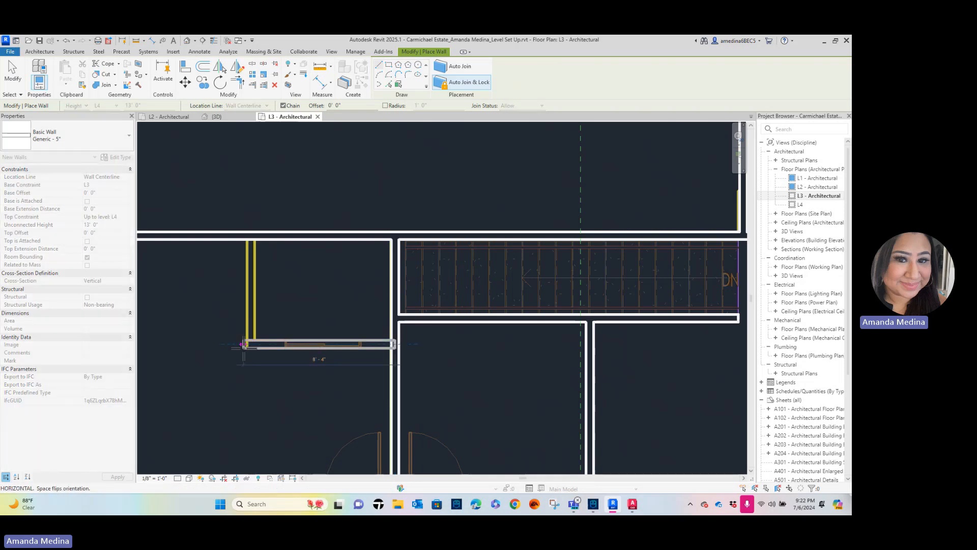
pyautogui.click(249, 346)
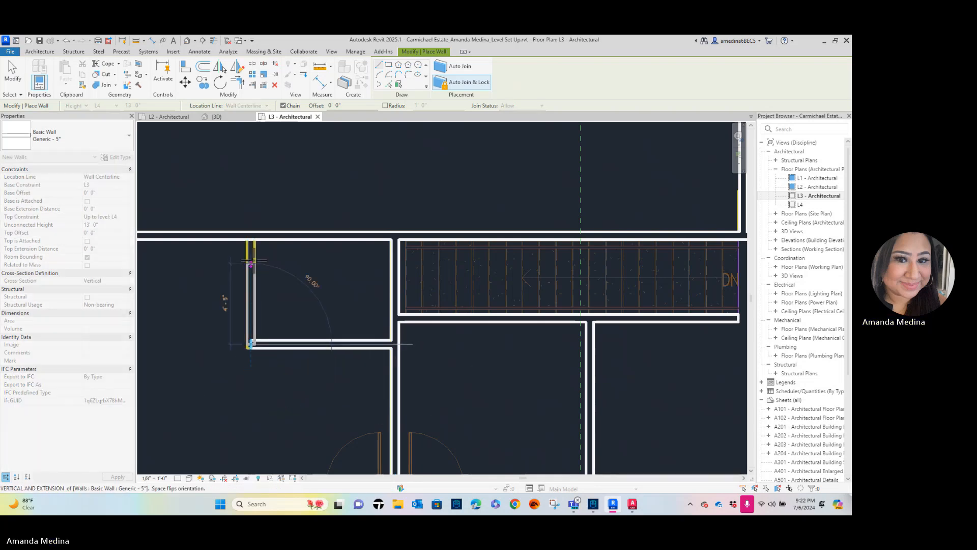
pyautogui.click(250, 242)
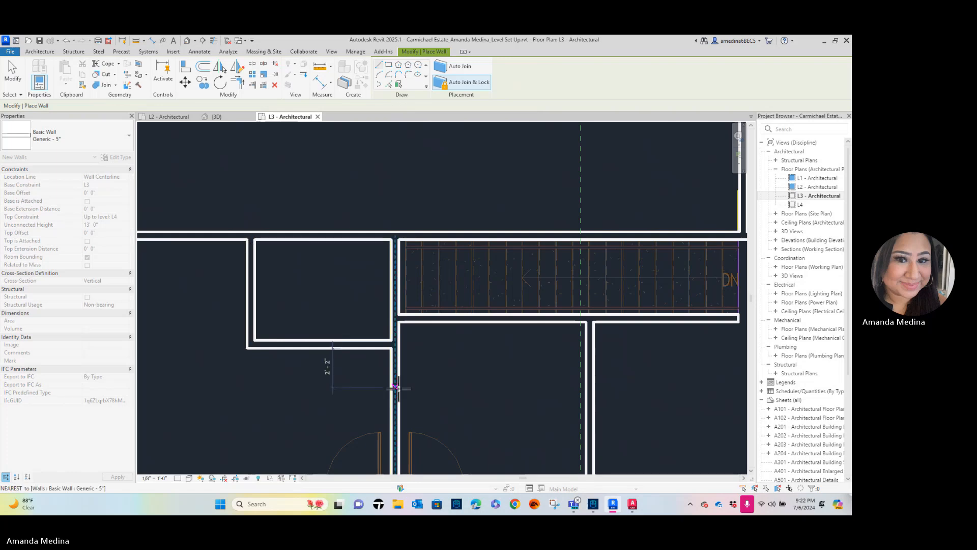
# Draw a wall from the room block's west wall, across the door opening, west to the start of the curved stair's inner arc
pyautogui.scroll(-5, 395, 387)
pyautogui.scroll(3, 474, 325)
pyautogui.scroll(2, 306, 304)
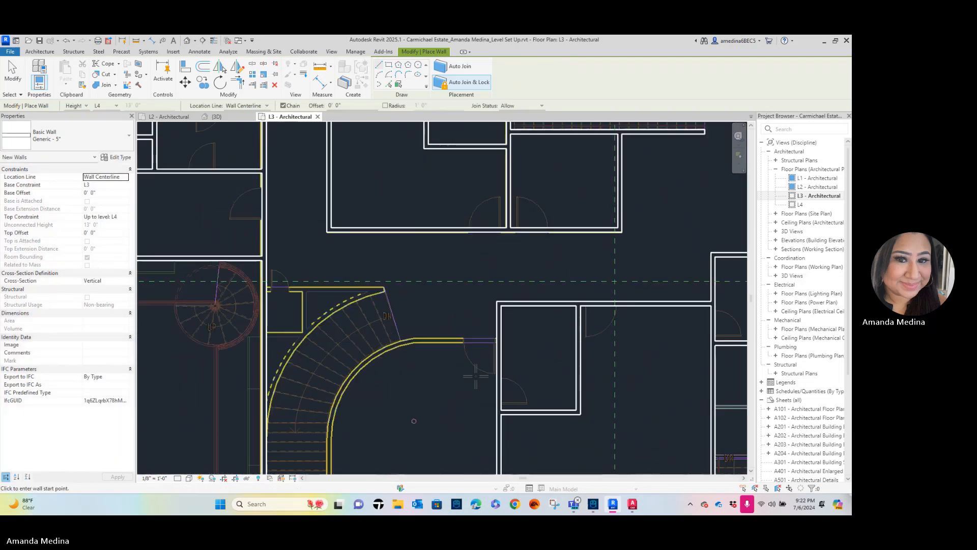
pyautogui.moveTo(493, 388); pyautogui.dragTo(486, 286, button='middle')
pyautogui.scroll(2, 350, 382)
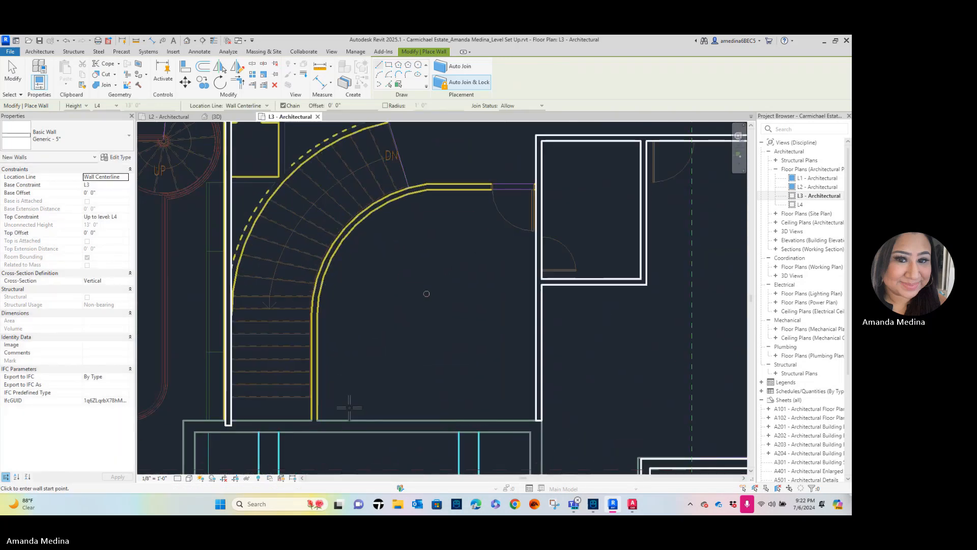
pyautogui.scroll(2, 556, 193)
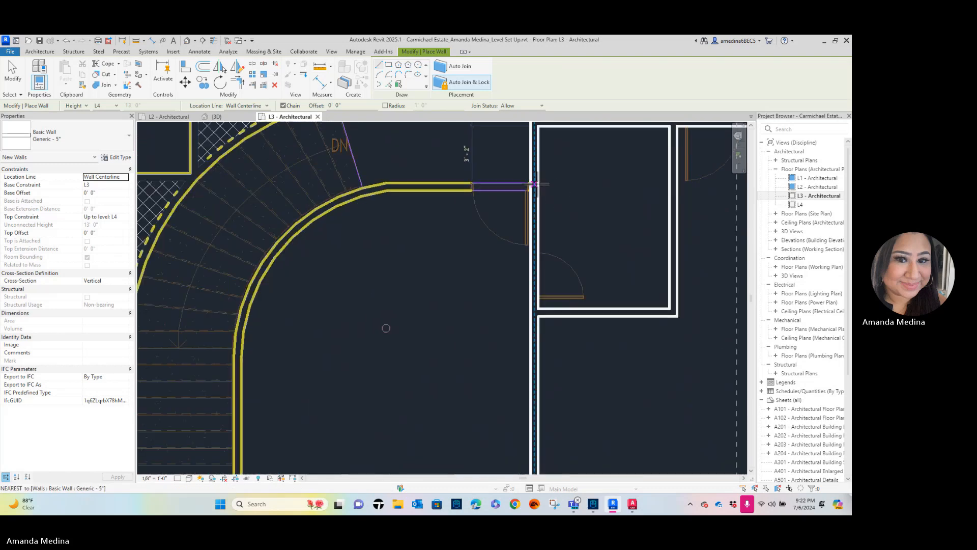
pyautogui.press('Escape')
pyautogui.click(531, 186)
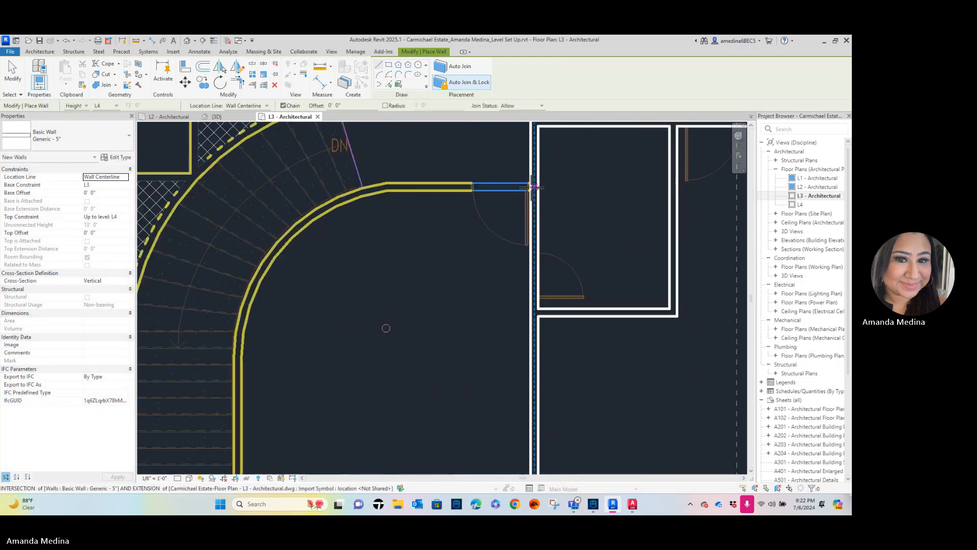
pyautogui.click(388, 187)
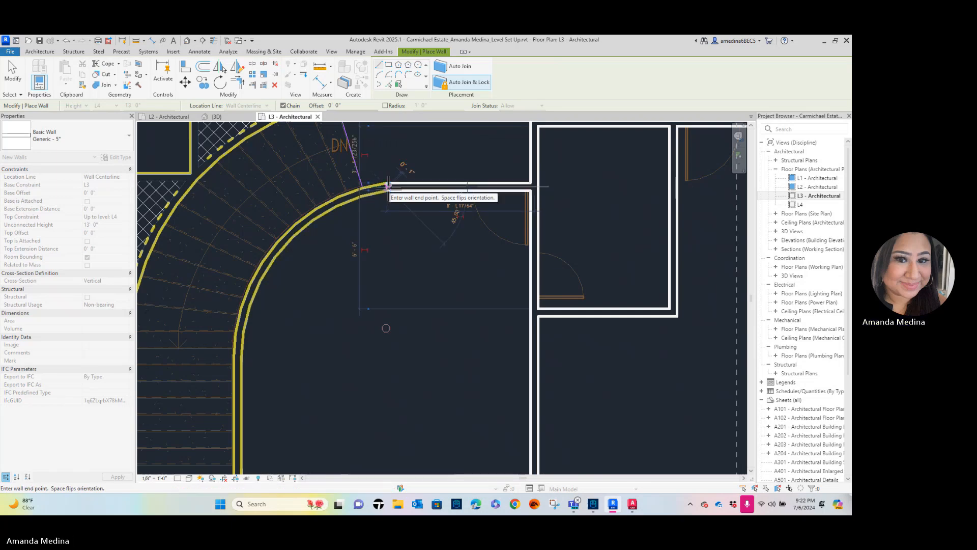
pyautogui.press('Escape')
# Draw the straight wall along the curved stair's east side, from the CAD wall line at its south end north to the arc's start
pyautogui.scroll(-1, 285, 356)
pyautogui.moveTo(313, 319); pyautogui.dragTo(359, 198, button='middle')
pyautogui.scroll(2, 294, 306)
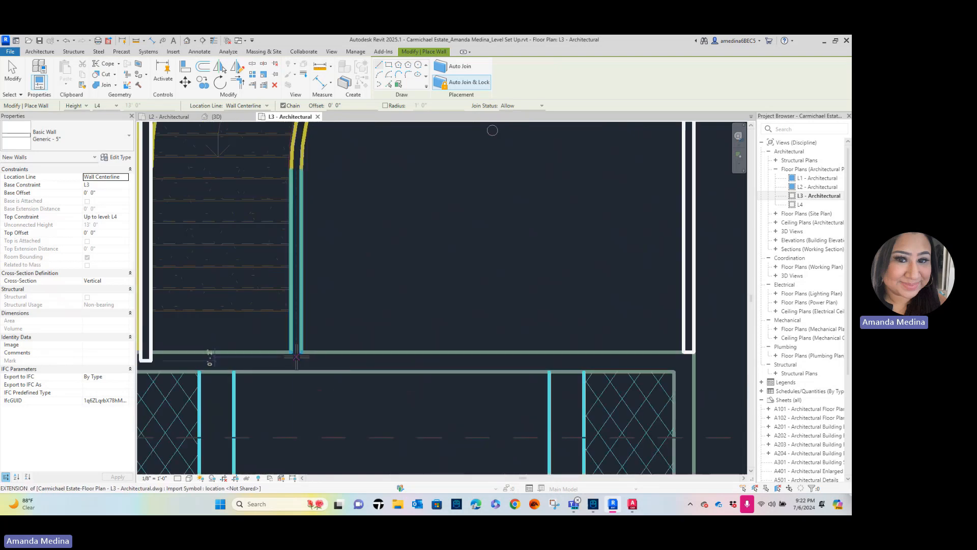
pyautogui.click(296, 354)
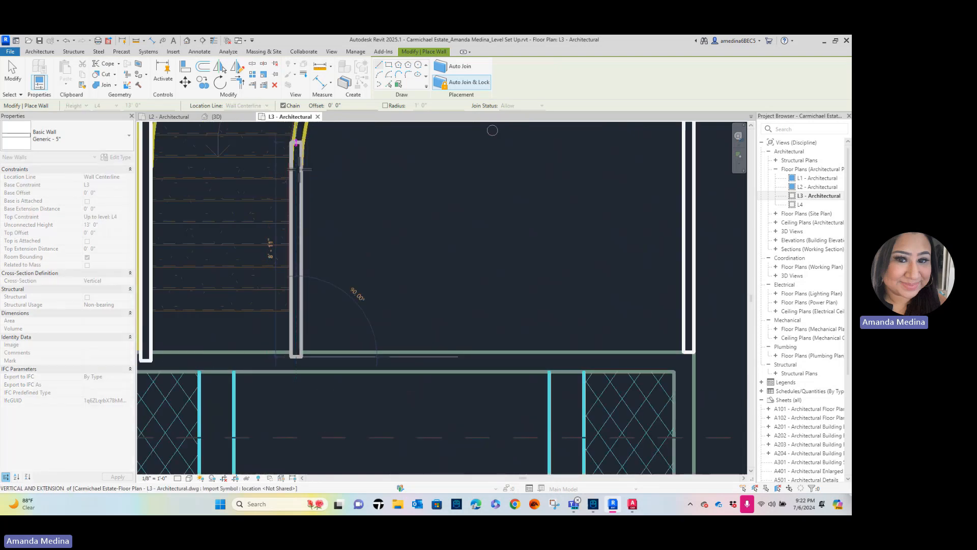
pyautogui.scroll(-1, 297, 203)
pyautogui.moveTo(297, 203); pyautogui.dragTo(320, 343, button='middle')
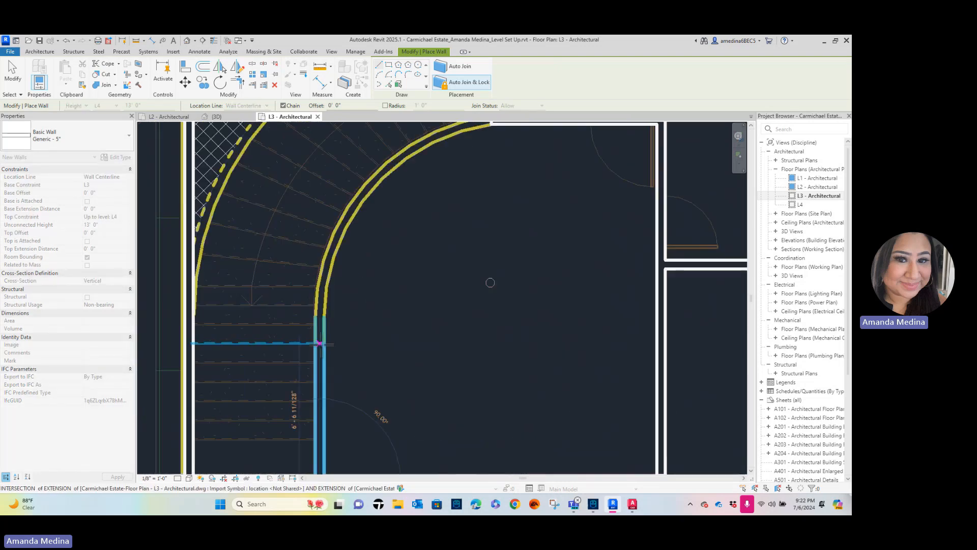
pyautogui.click(319, 318)
pyautogui.press('Escape')
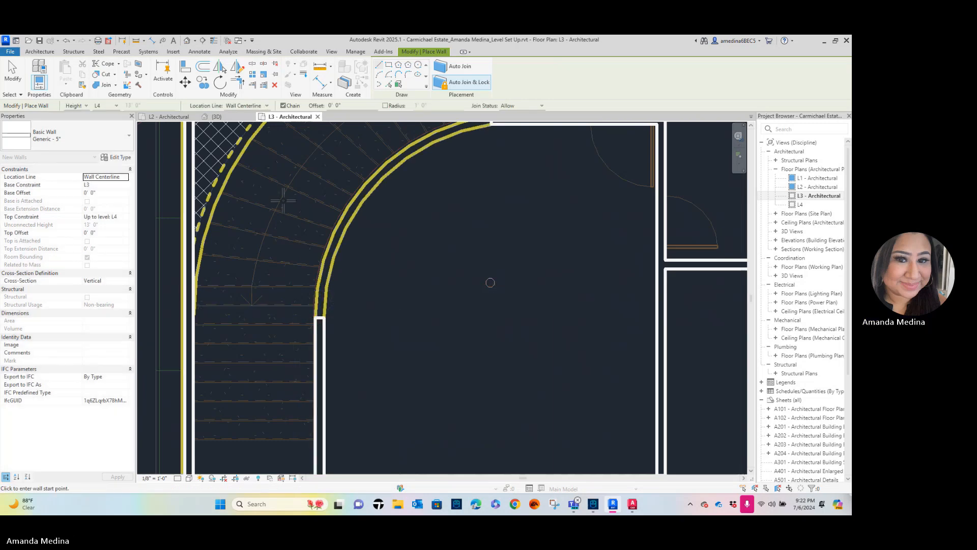
# Draw a wall about 11'-1" long along the north side of the curved stair, from the west wall east to the stair's top
pyautogui.scroll(-2, 319, 318)
pyautogui.moveTo(320, 318); pyautogui.dragTo(304, 319, button='middle')
pyautogui.scroll(3, 229, 170)
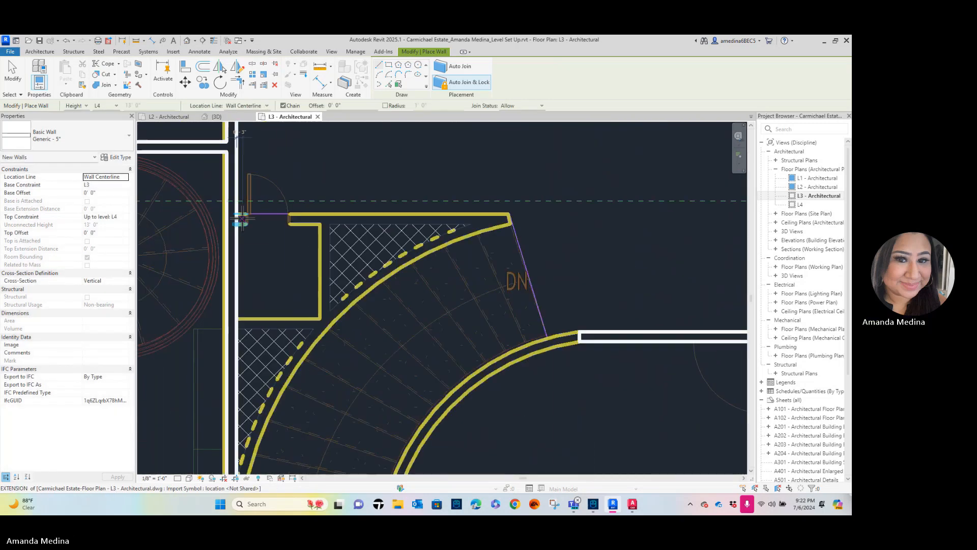
pyautogui.click(237, 219)
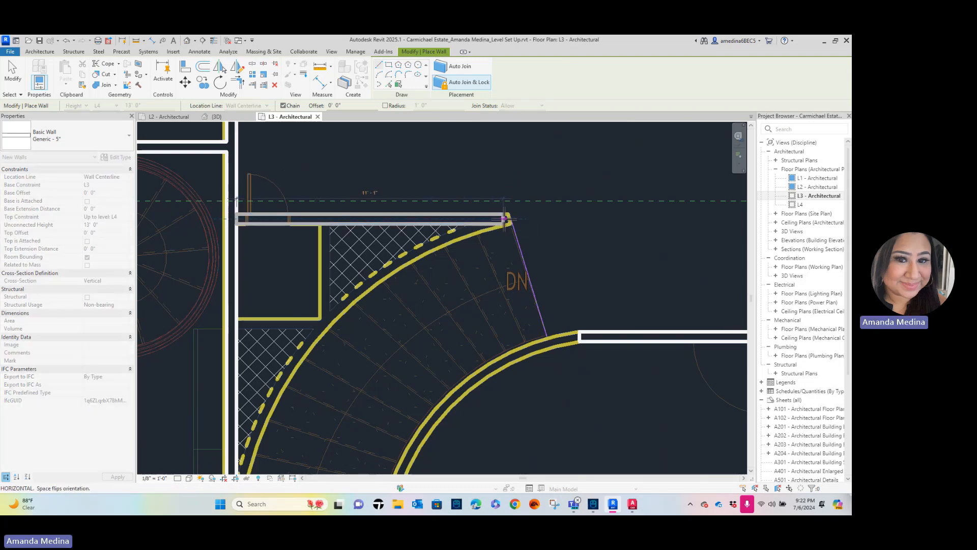
pyautogui.click(504, 219)
pyautogui.press('Escape')
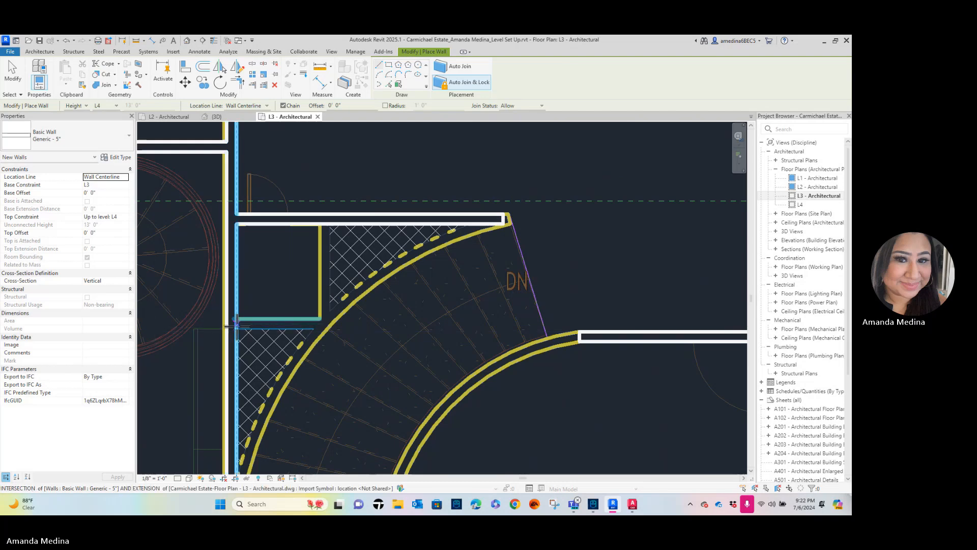
# Enclose the small closet northwest of the curved stair with a south wall and an east wall up to the stair's north wall
pyautogui.click(237, 322)
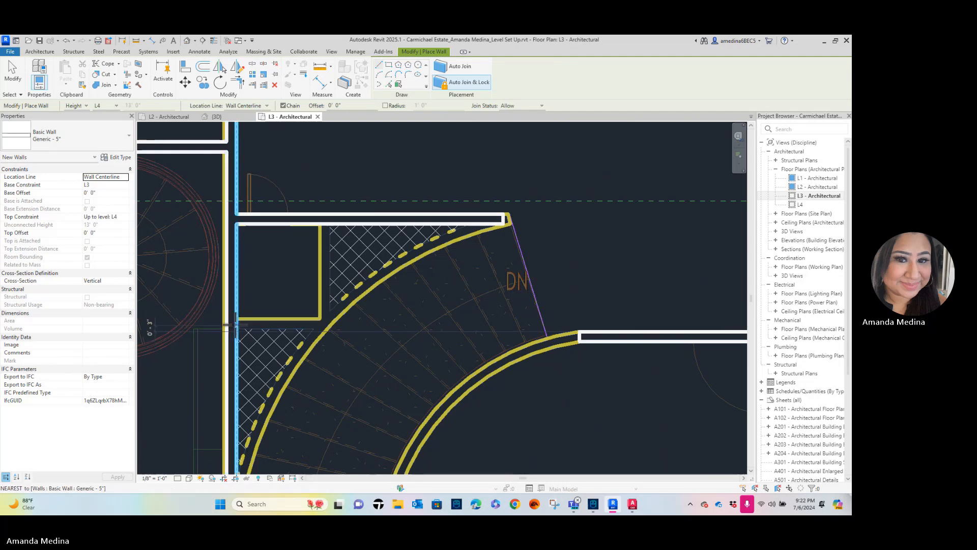
pyautogui.click(325, 326)
pyautogui.press('Escape')
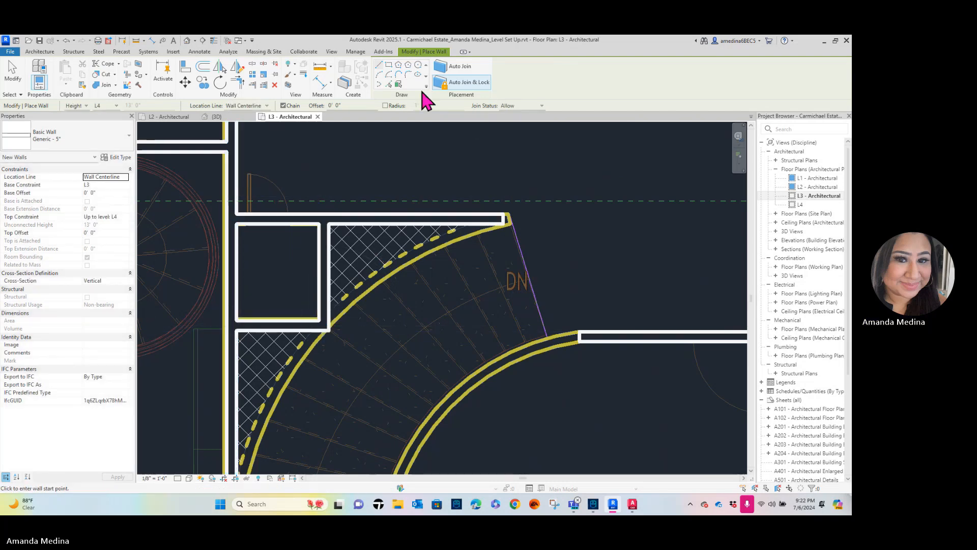
# Draw the curved stair's outer wall as an arc from the north wall's east end to the west wall, following the CAD curve
pyautogui.click(379, 75)
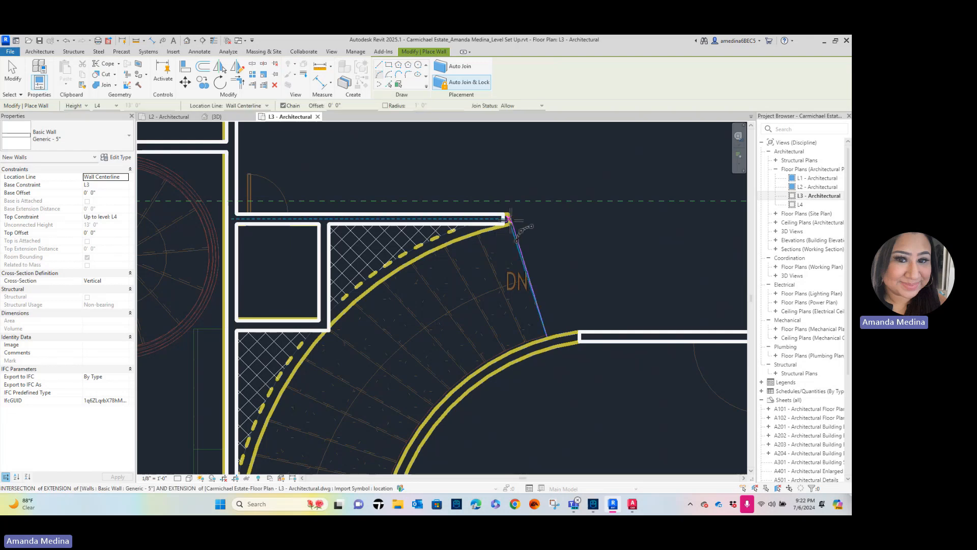
pyautogui.click(509, 218)
pyautogui.moveTo(353, 335); pyautogui.dragTo(296, 314, button='middle')
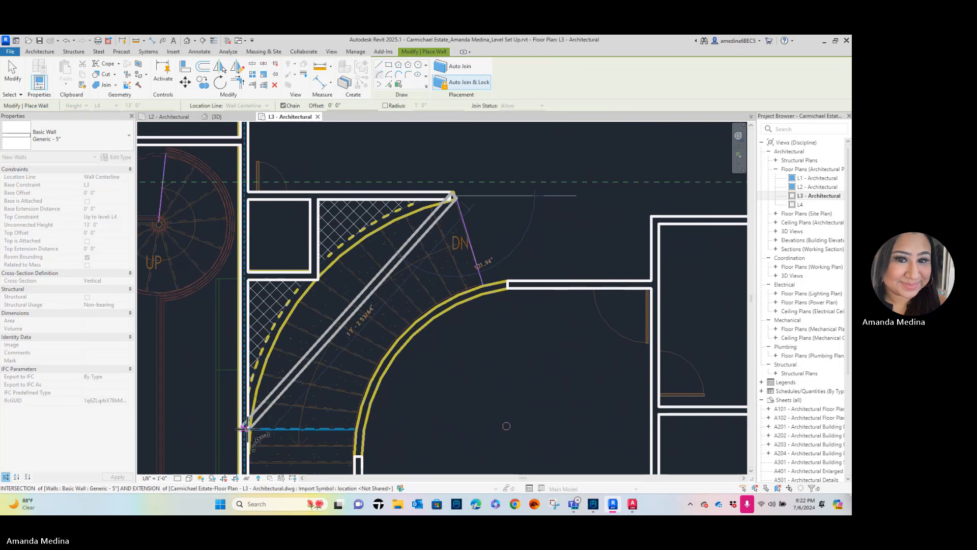
pyautogui.click(304, 321)
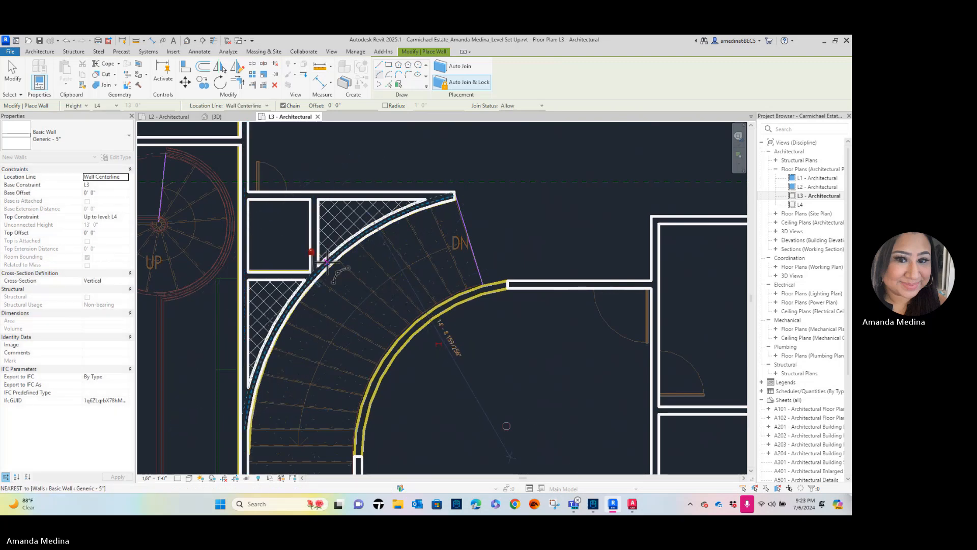
pyautogui.press('Escape')
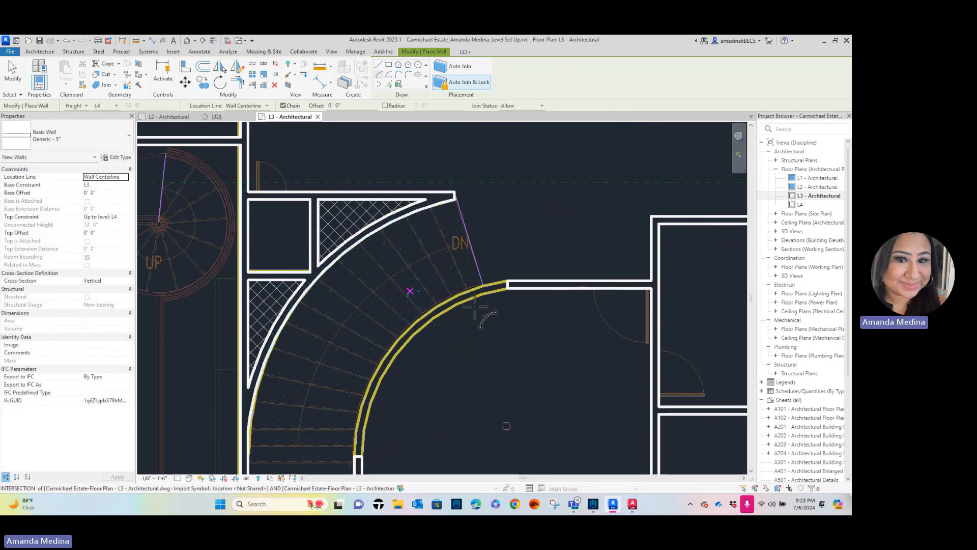
# Draw the curved stair's inner arc wall between the two straight inner walls and finish placing walls
pyautogui.click(512, 284)
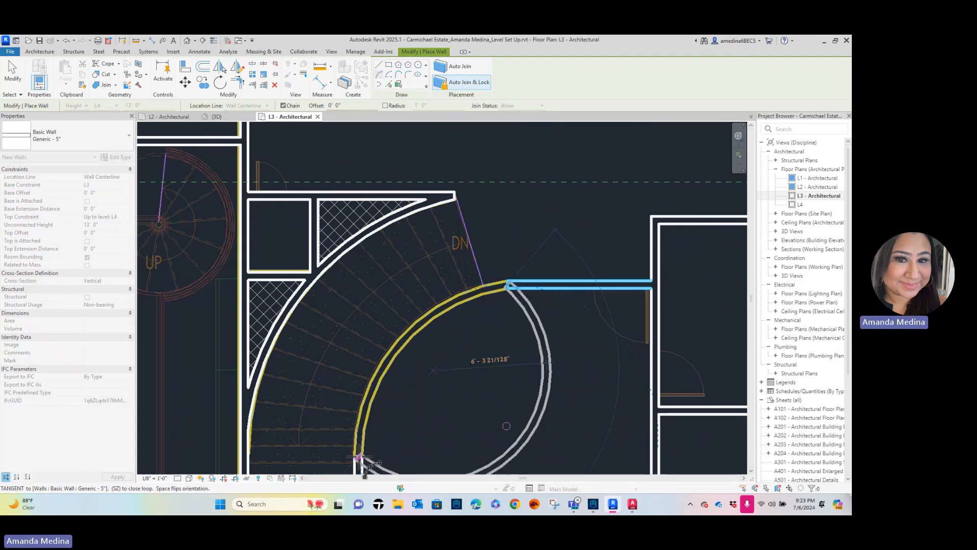
pyautogui.click(437, 311)
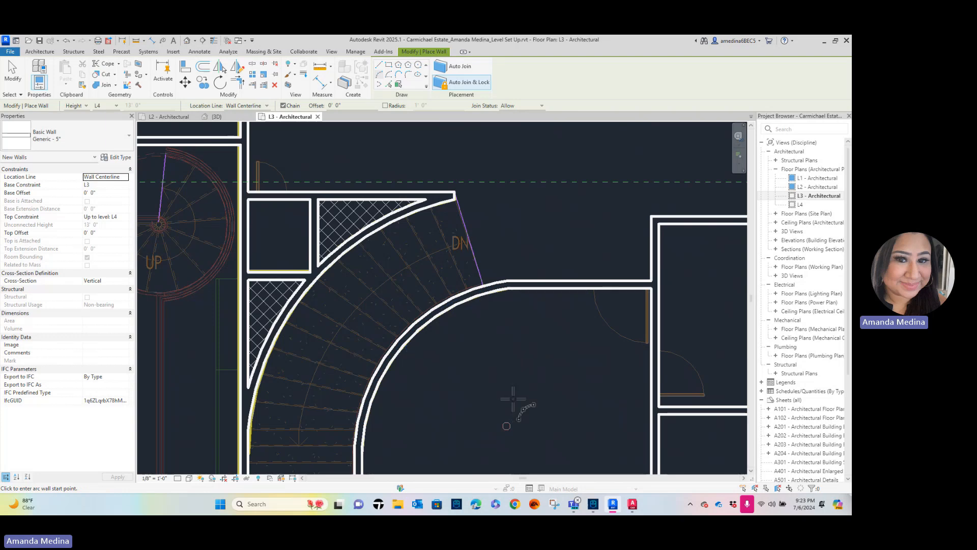
pyautogui.scroll(-5, 513, 398)
pyautogui.moveTo(402, 356); pyautogui.dragTo(402, 421, button='middle')
pyautogui.scroll(-1, 401, 421)
pyautogui.scroll(-1, 527, 325)
pyautogui.moveTo(530, 336); pyautogui.dragTo(451, 274, button='middle')
pyautogui.press('Escape')
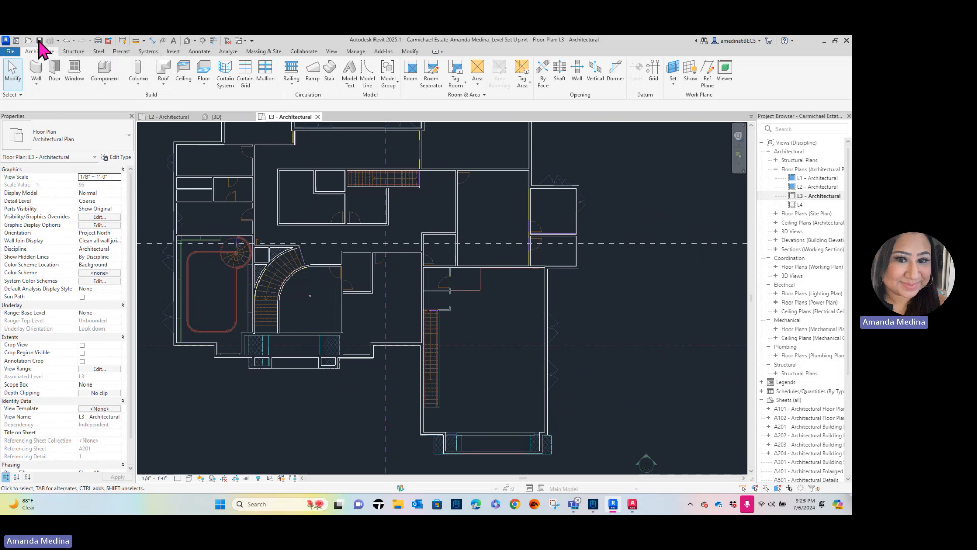
# Split the Generic - 8" south exterior wall in line with the west side of the recess below the curved stair
pyautogui.scroll(5, 254, 372)
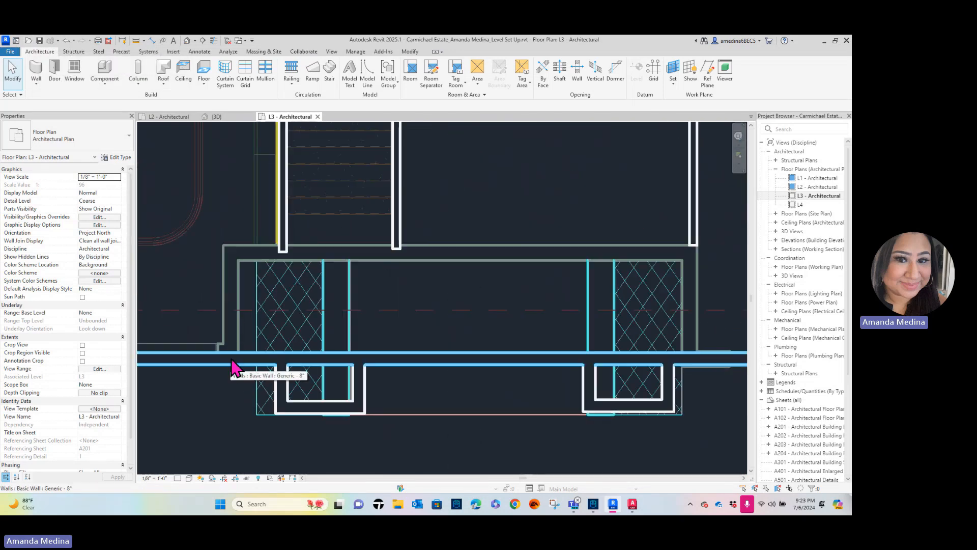
pyautogui.scroll(-1, 417, 353)
pyautogui.moveTo(417, 353); pyautogui.dragTo(275, 353, button='middle')
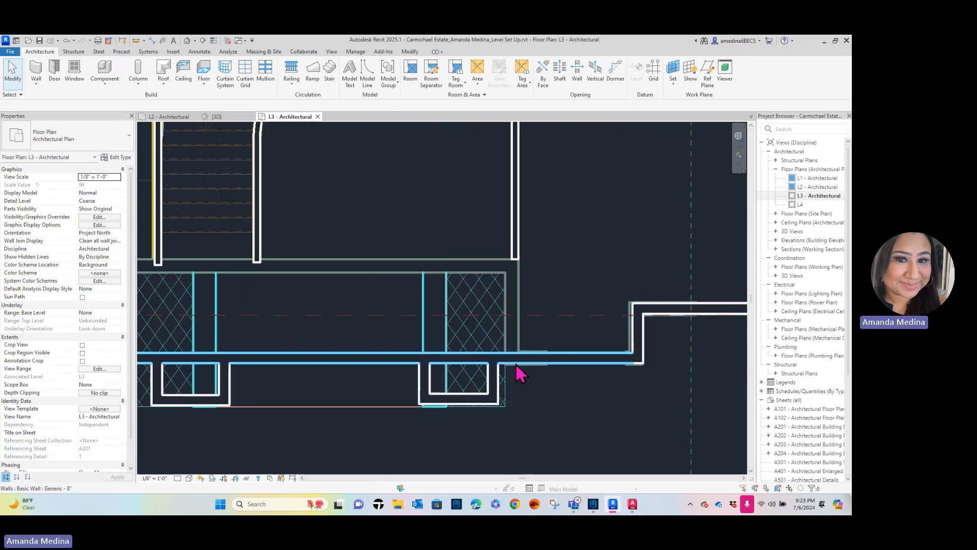
pyautogui.scroll(-2, 360, 389)
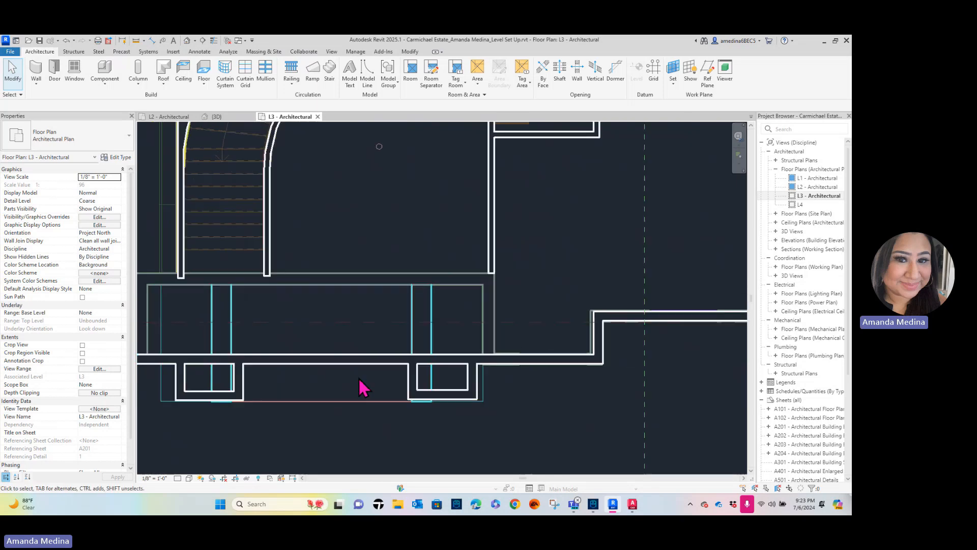
pyautogui.moveTo(360, 388); pyautogui.dragTo(514, 410, button='middle')
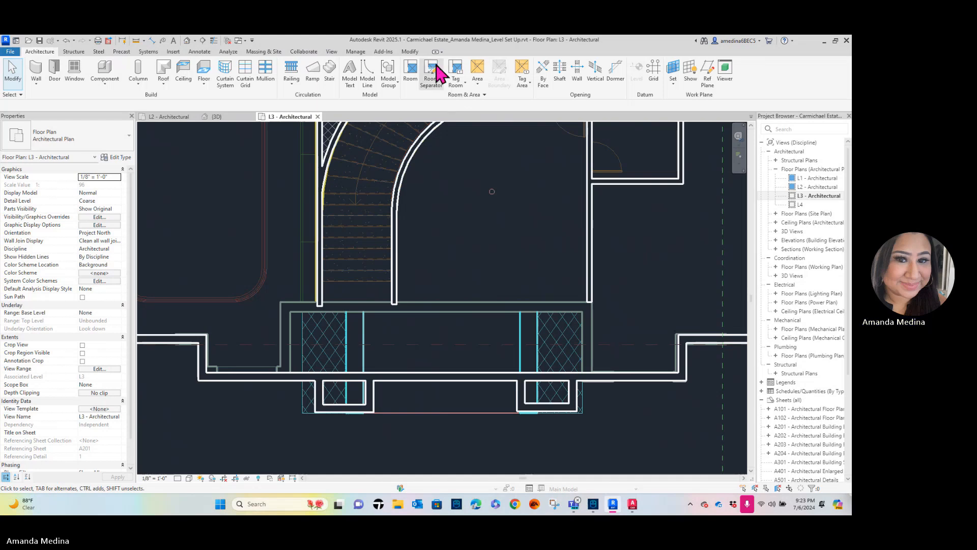
pyautogui.click(410, 52)
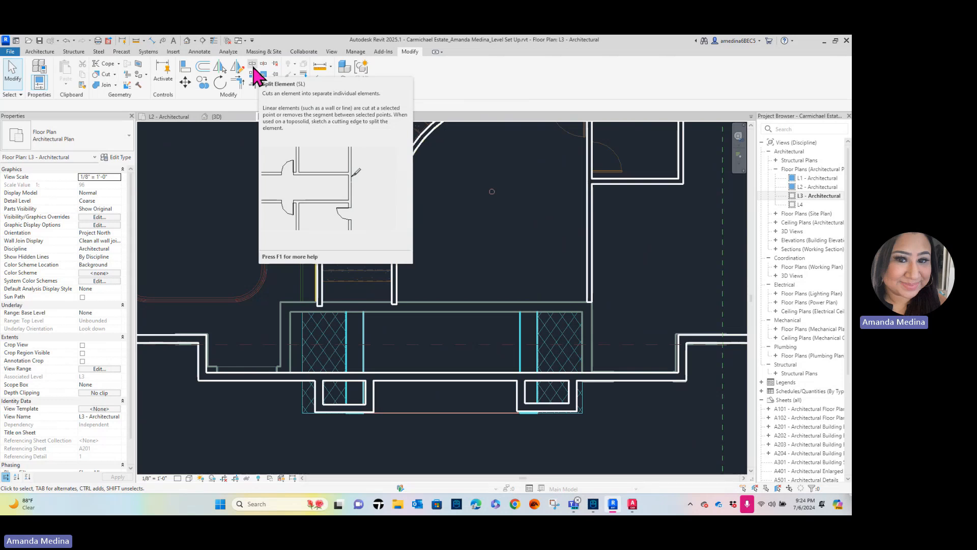
pyautogui.click(253, 68)
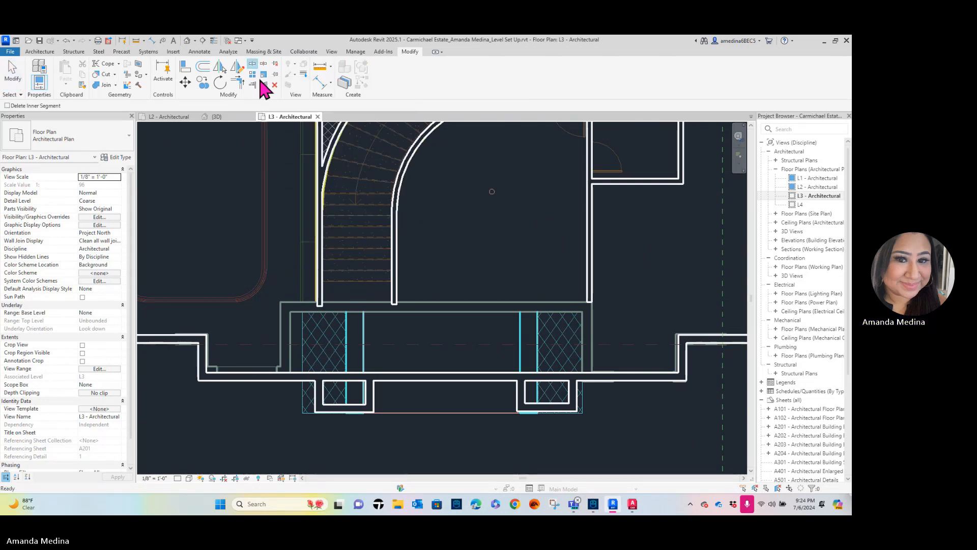
pyautogui.scroll(3, 299, 392)
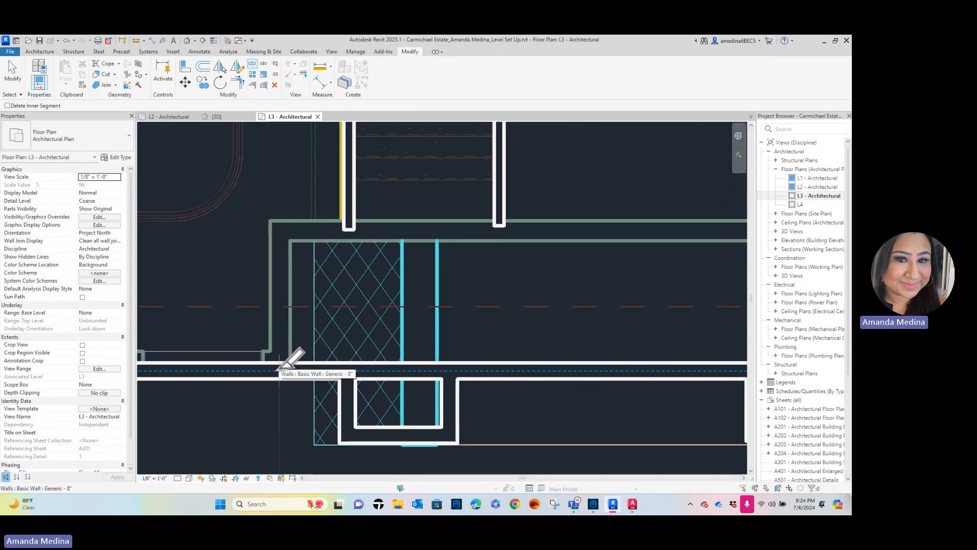
pyautogui.click(279, 370)
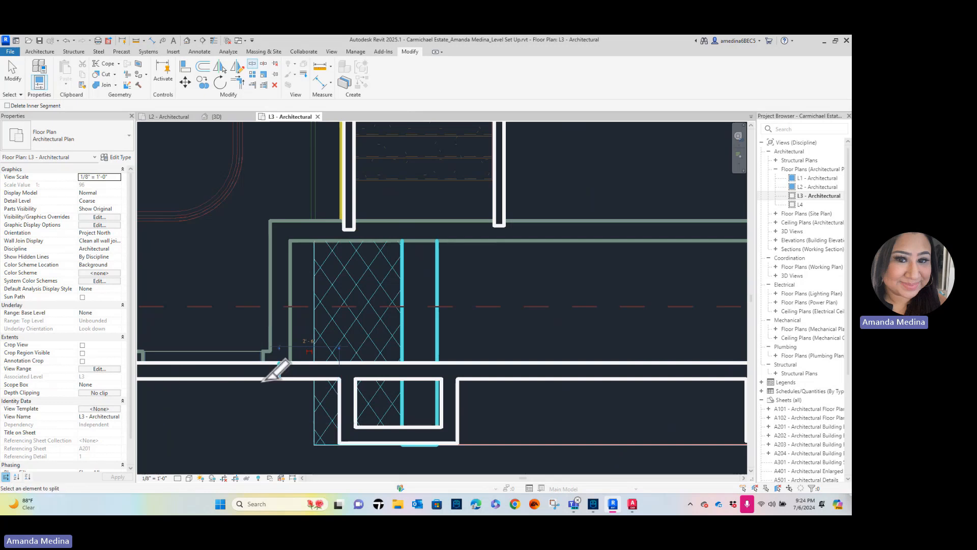
# Split the same south exterior wall again in line with the recess's east side
pyautogui.scroll(-3, 615, 353)
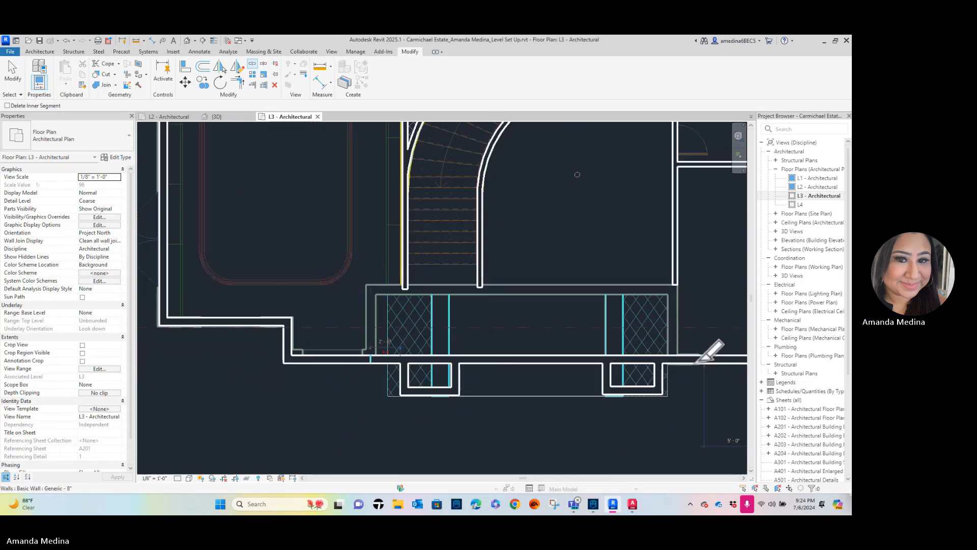
pyautogui.scroll(3, 698, 360)
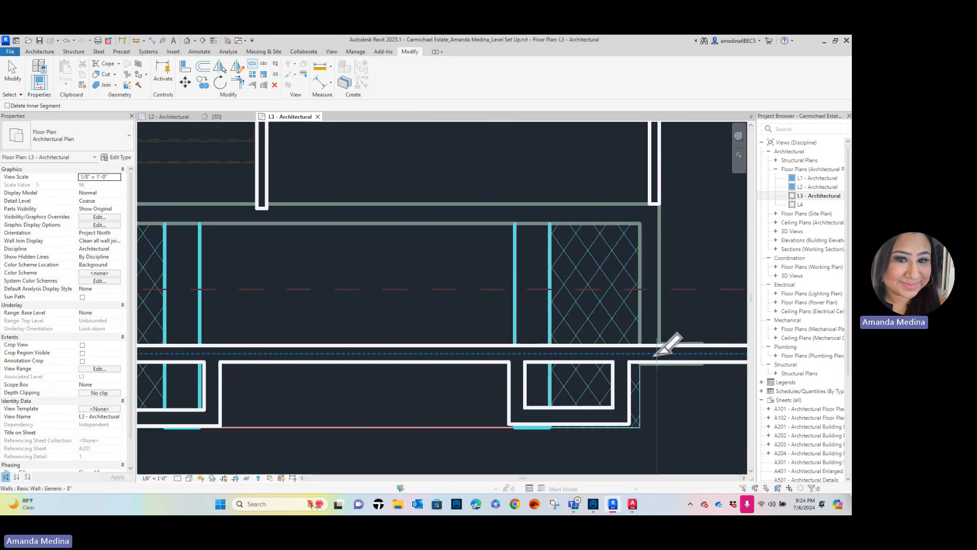
pyautogui.click(654, 354)
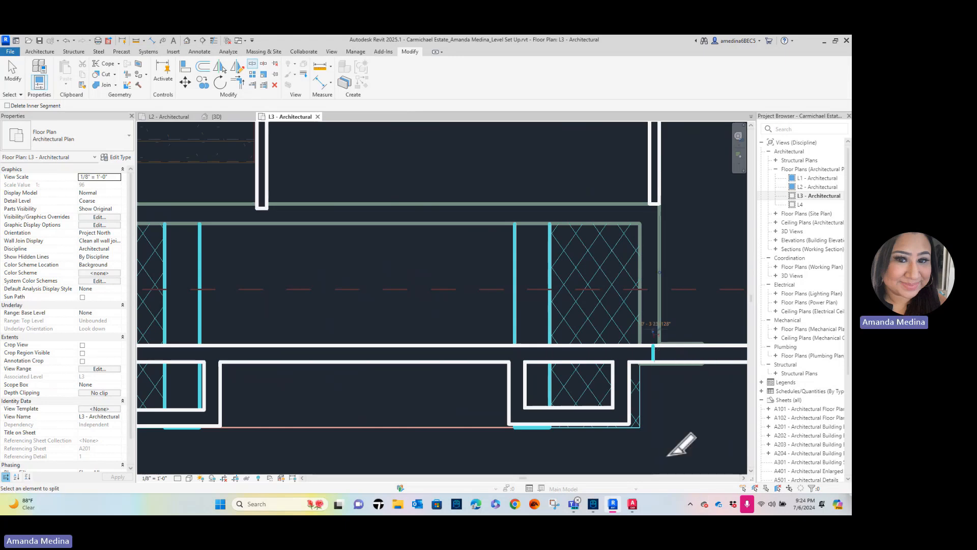
pyautogui.scroll(-2, 611, 359)
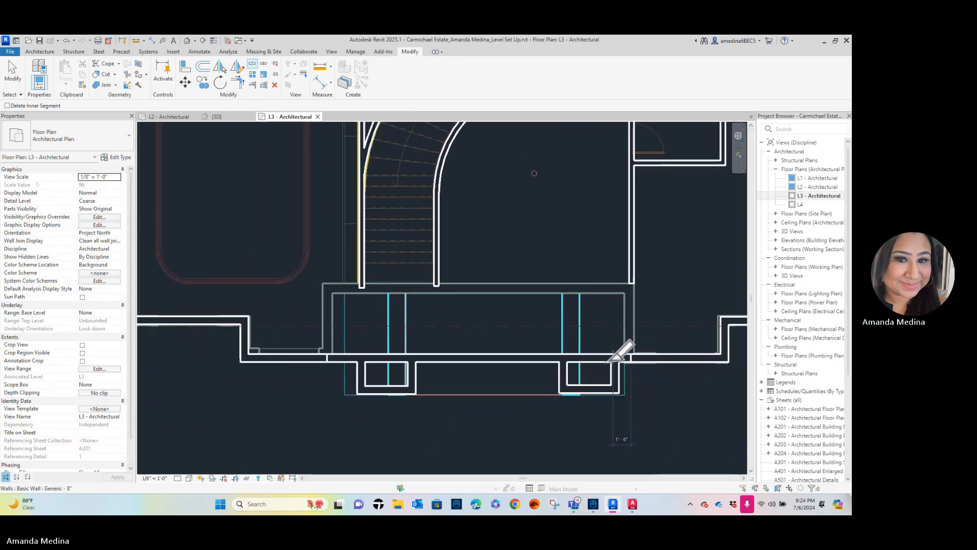
pyautogui.press('Escape')
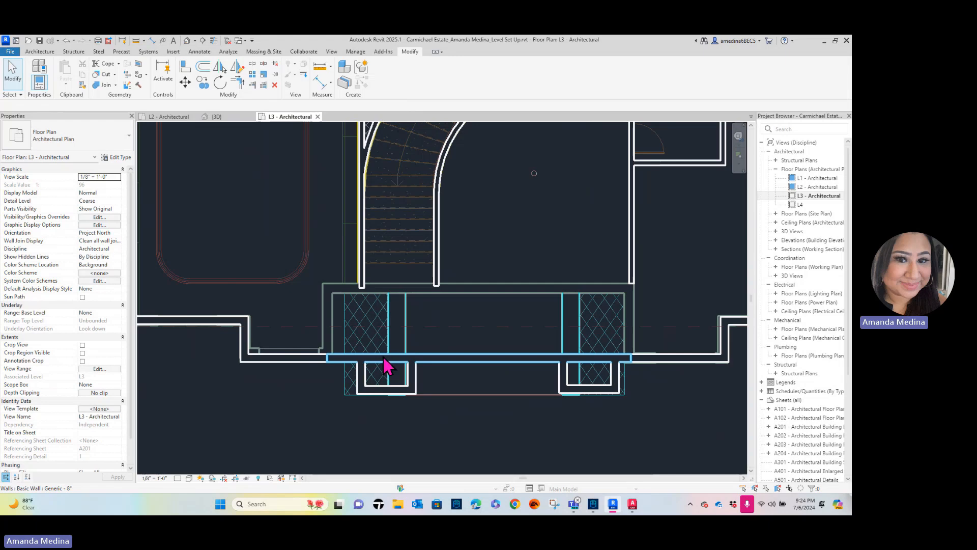
# Set the top constraint of the split middle south wall and its two projecting three-wall column enclosures to Up to level: L3
pyautogui.click(385, 359)
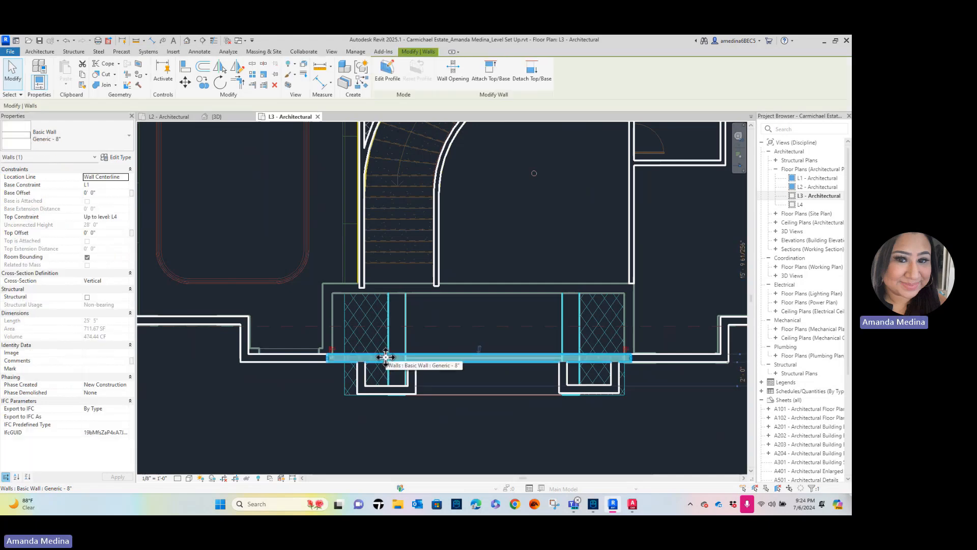
pyautogui.keyDown('ctrl'); pyautogui.click(359, 384); pyautogui.keyUp('ctrl')
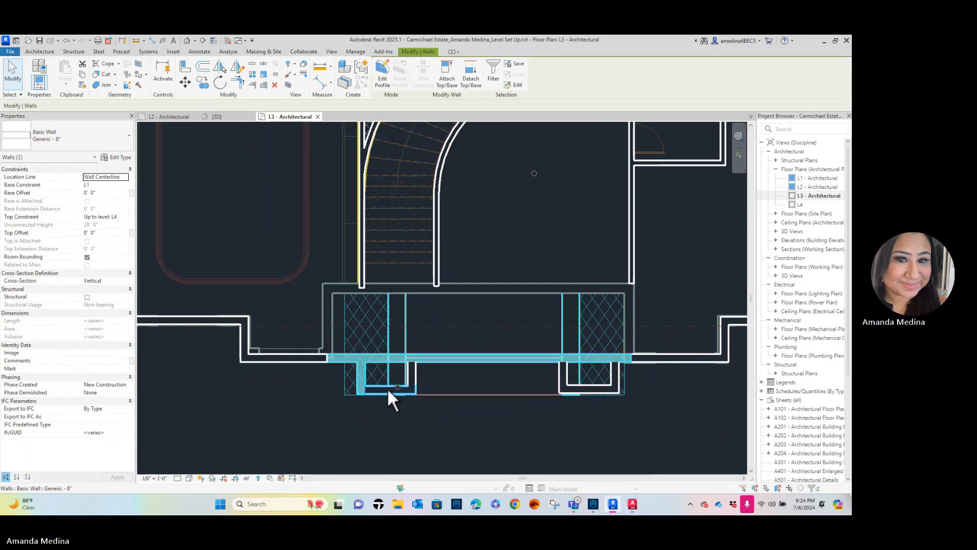
pyautogui.keyDown('ctrl'); pyautogui.click(388, 390); pyautogui.keyUp('ctrl')
pyautogui.keyDown('ctrl'); pyautogui.click(416, 374); pyautogui.keyUp('ctrl')
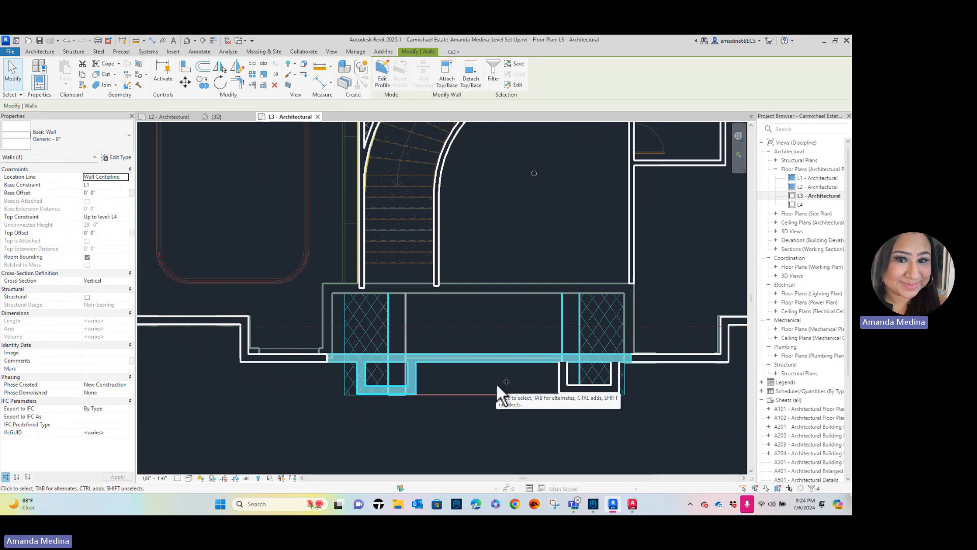
pyautogui.keyDown('ctrl'); pyautogui.click(564, 382); pyautogui.keyUp('ctrl')
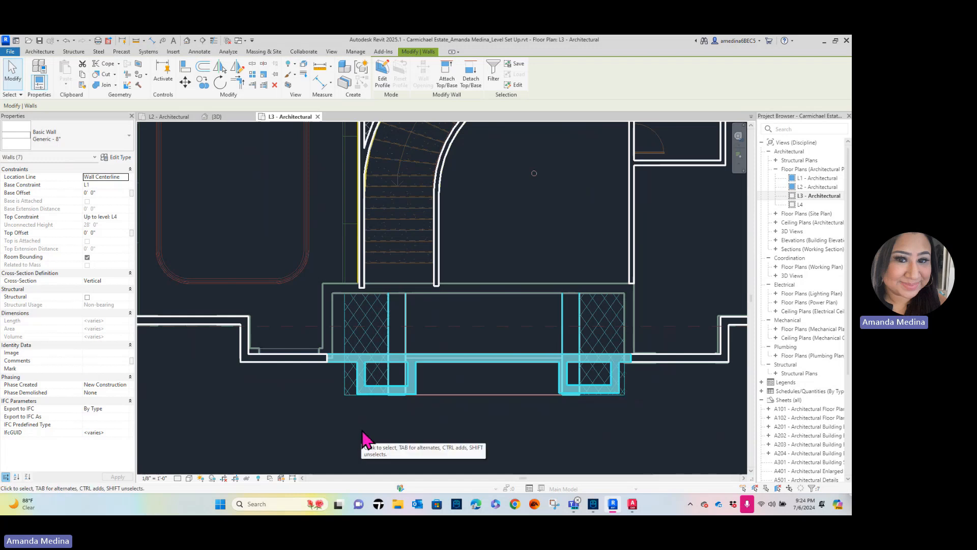
pyautogui.click(126, 218)
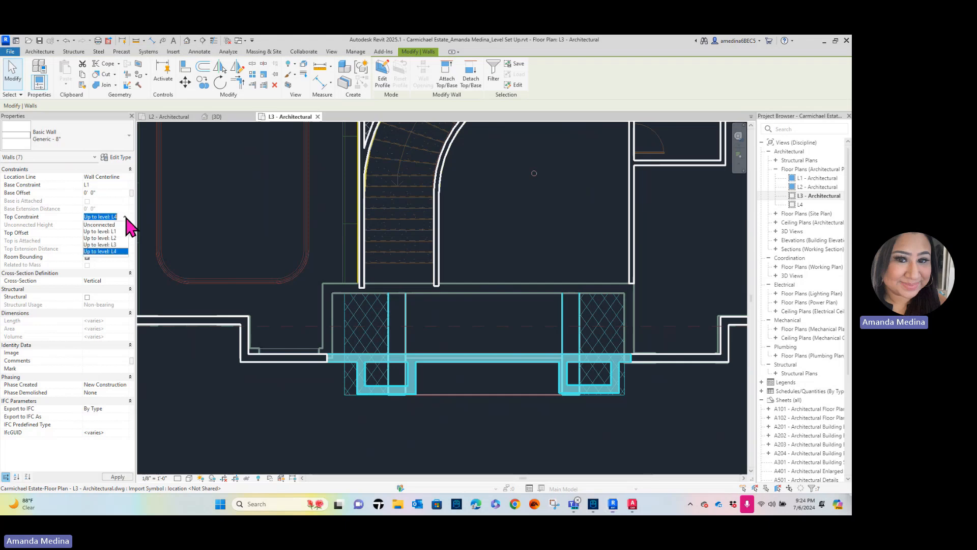
pyautogui.click(116, 245)
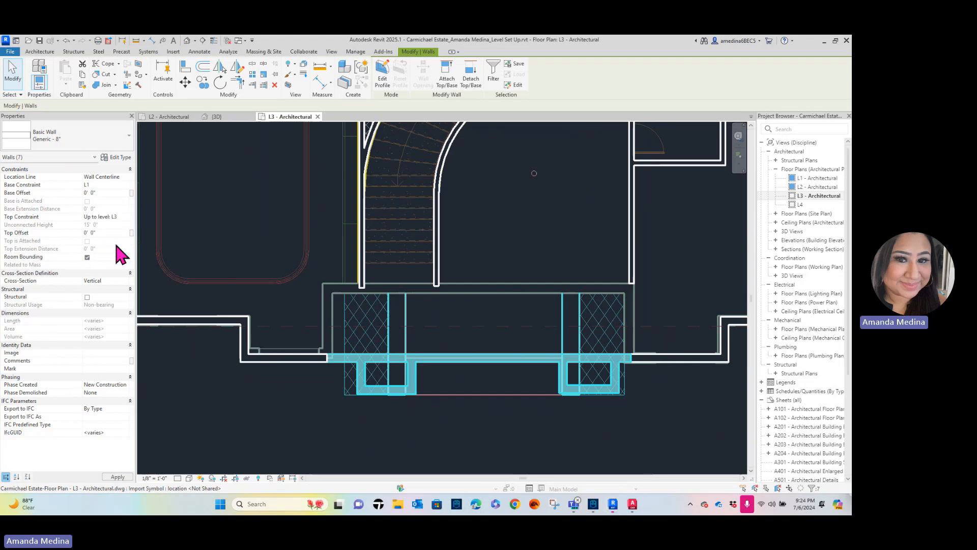
pyautogui.click(307, 440)
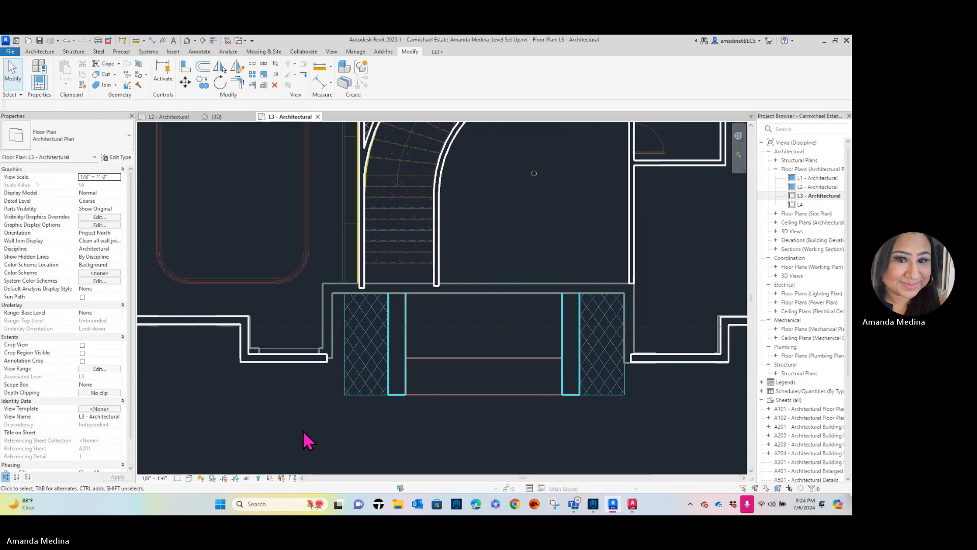
# Draw chained Generic - 8" walls from L3 to L4 around the recess, joining the south exterior wall's west and east segments along the CAD outline
pyautogui.click(301, 360)
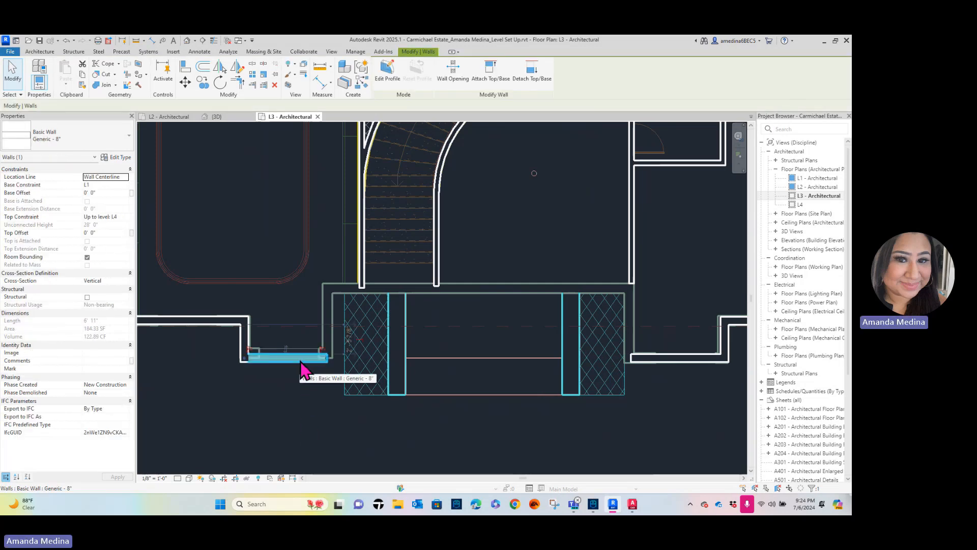
pyautogui.press('c')
pyautogui.press('s')
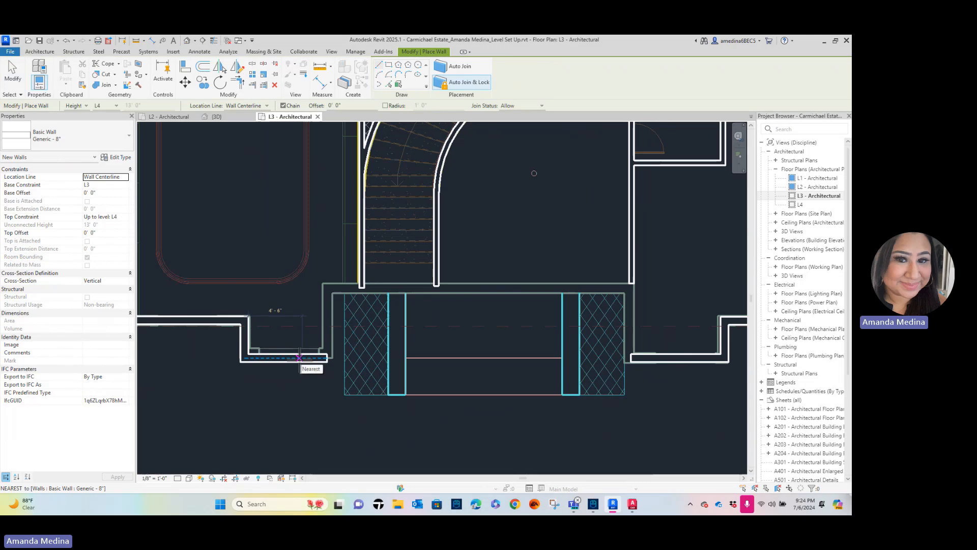
pyautogui.click(327, 358)
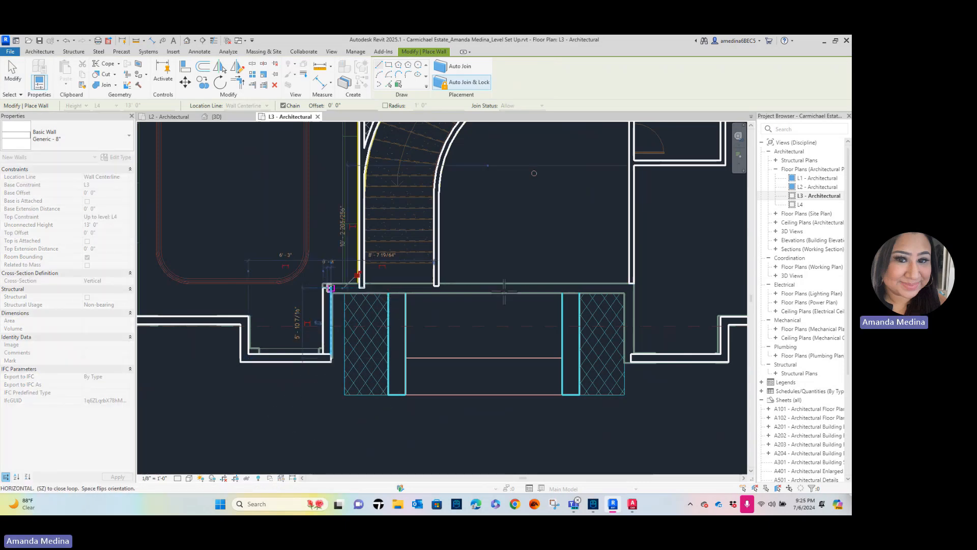
pyautogui.click(330, 288)
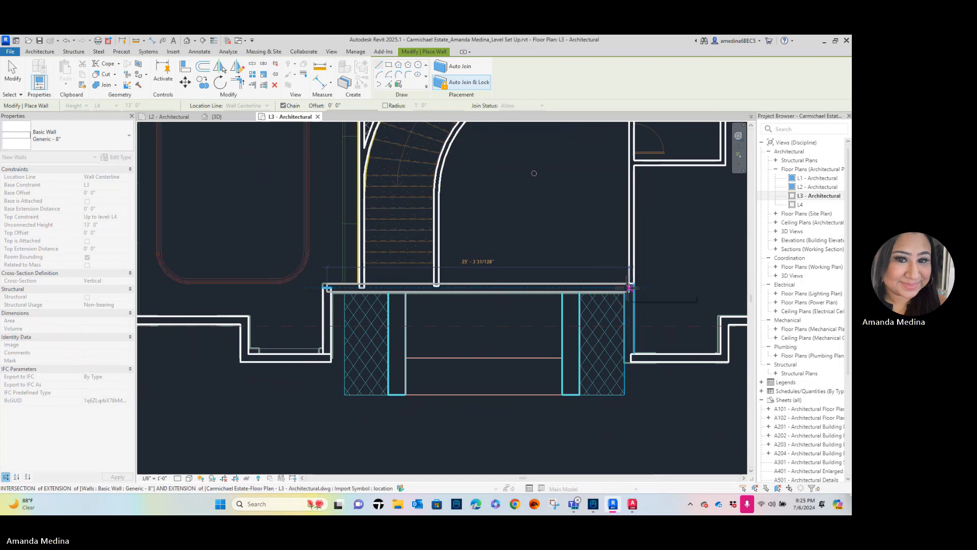
pyautogui.click(628, 288)
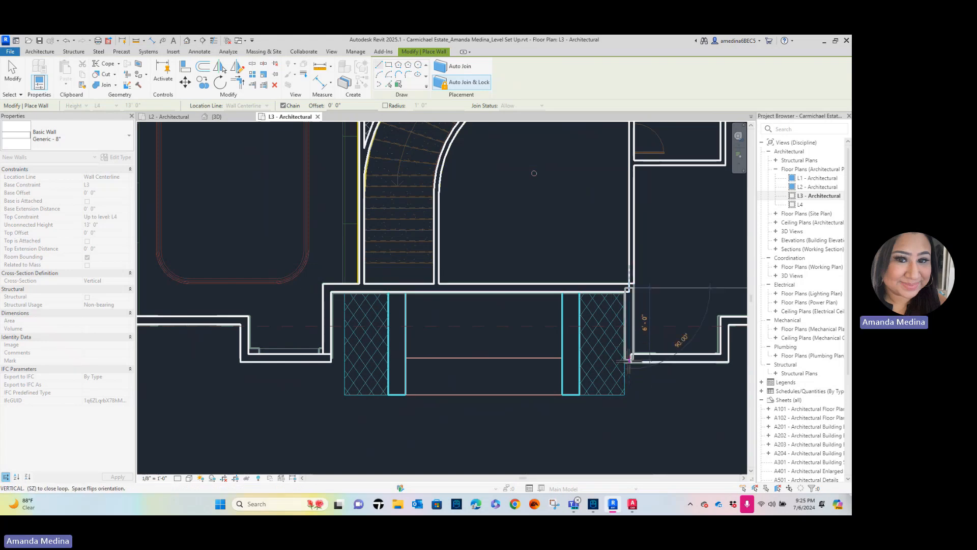
pyautogui.click(630, 361)
pyautogui.press('Escape')
pyautogui.press('Escape')
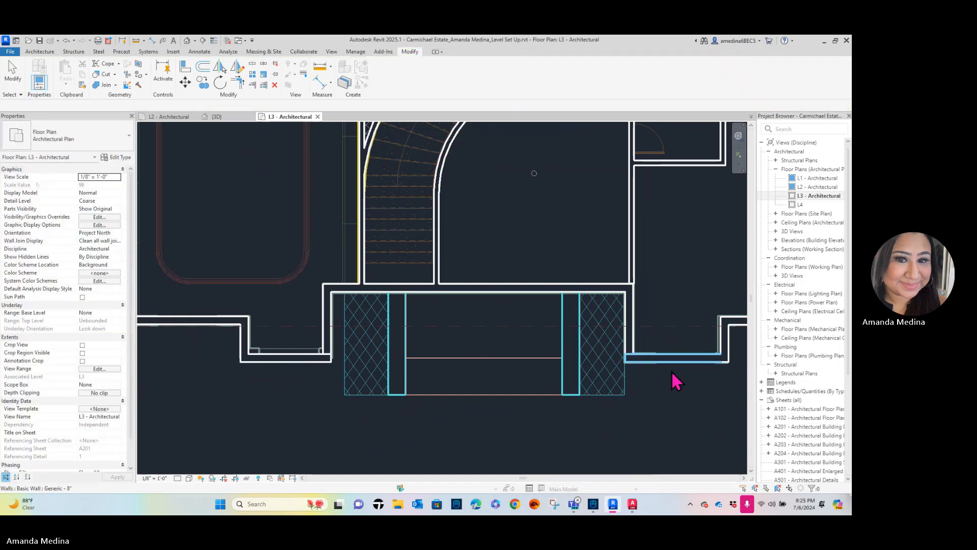
# Examine the wall join at the recess's southeast corner and the adjoining south exterior wall
pyautogui.scroll(6, 633, 354)
pyautogui.moveTo(604, 358); pyautogui.dragTo(560, 364, button='middle')
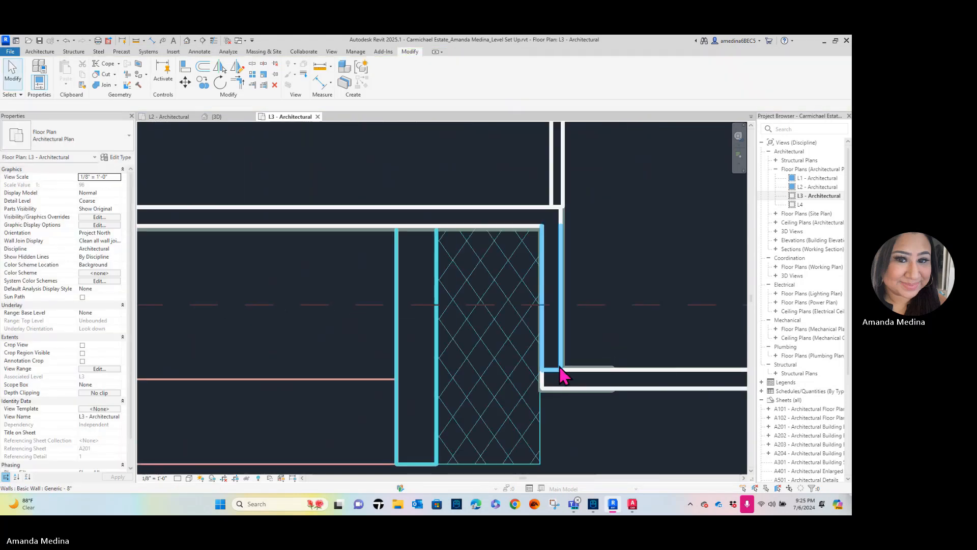
pyautogui.click(563, 376)
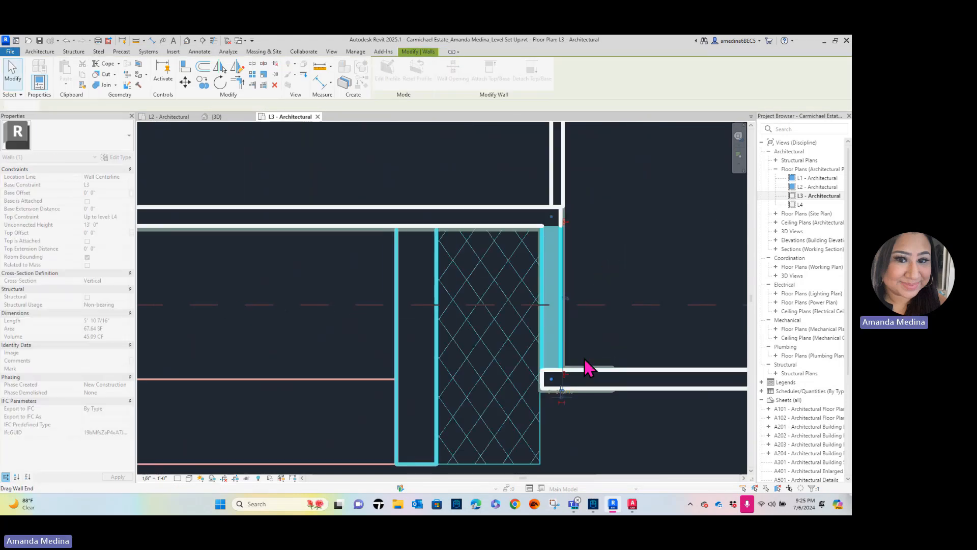
pyautogui.click(590, 362)
pyautogui.click(558, 385)
pyautogui.scroll(1, 556, 387)
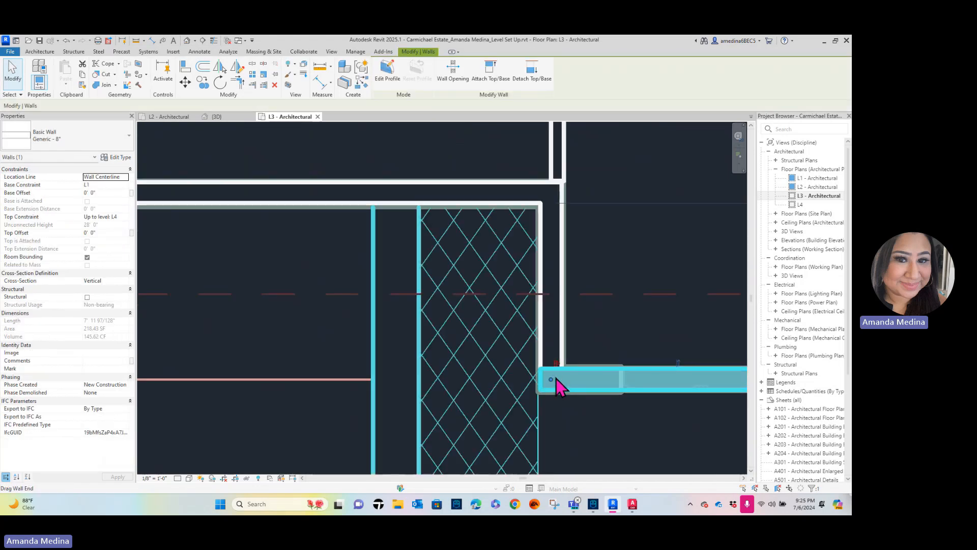
pyautogui.scroll(-3, 541, 389)
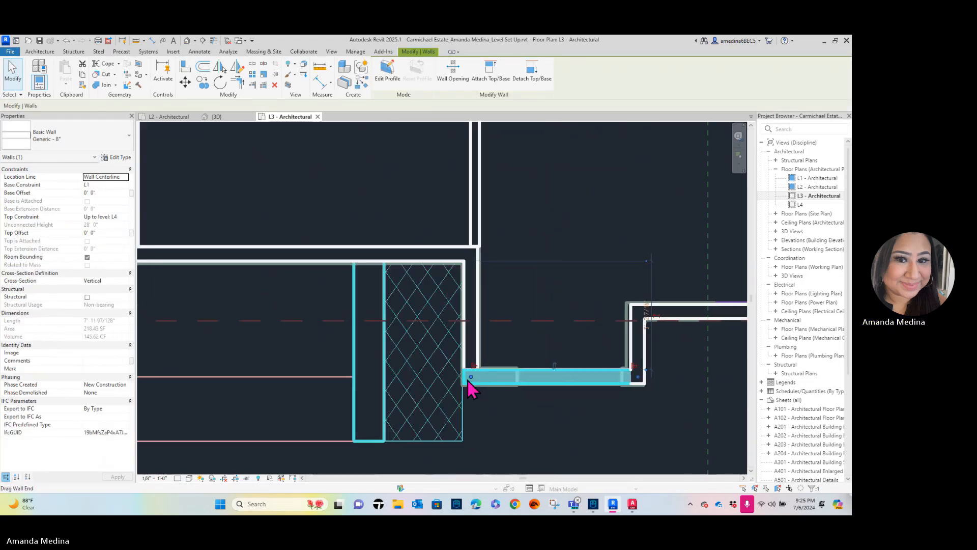
pyautogui.moveTo(593, 326); pyautogui.dragTo(658, 293, button='middle')
# Examine the wall join at the recess's southwest corner against the CAD outline, and check the whole L3 plan
pyautogui.click(209, 366)
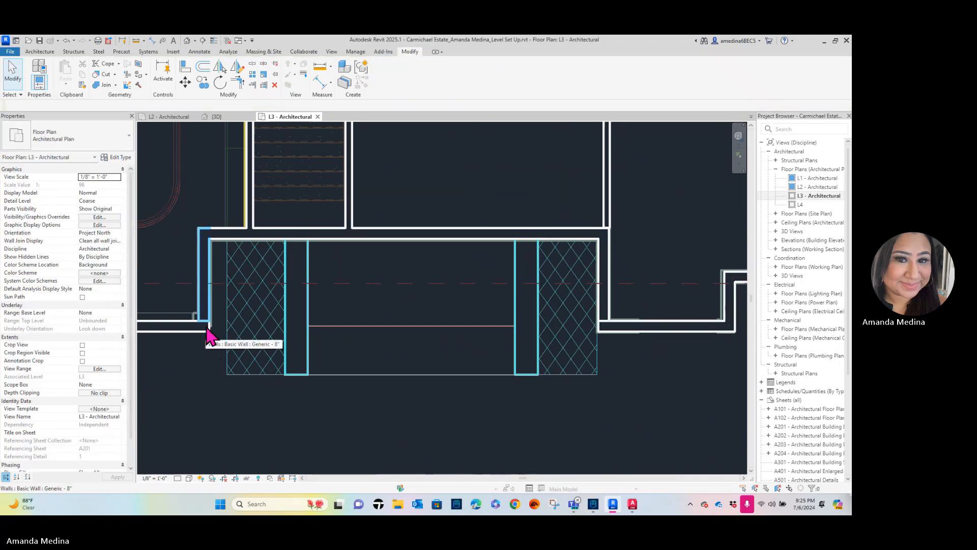
pyautogui.click(209, 336)
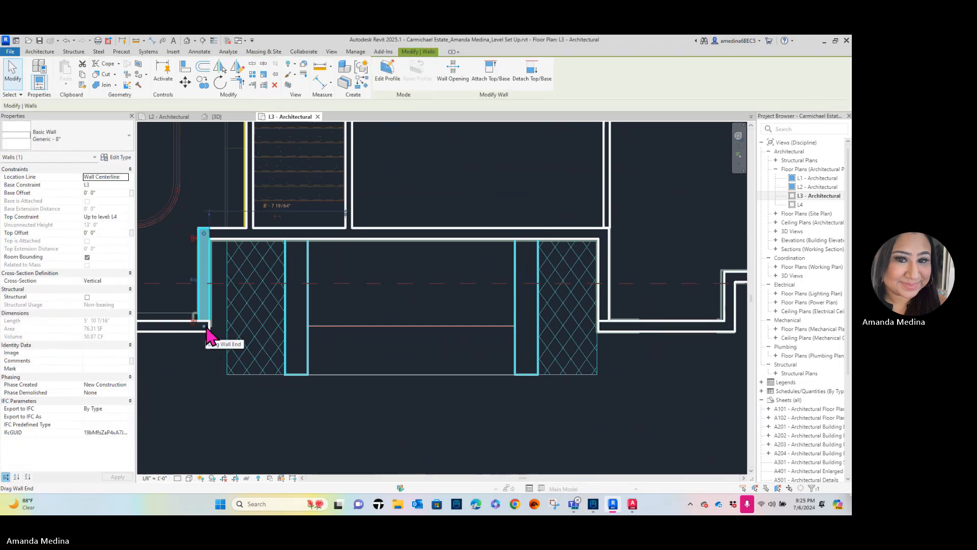
pyautogui.click(190, 347)
pyautogui.scroll(1, 206, 348)
pyautogui.moveTo(206, 348); pyautogui.dragTo(469, 391, button='middle')
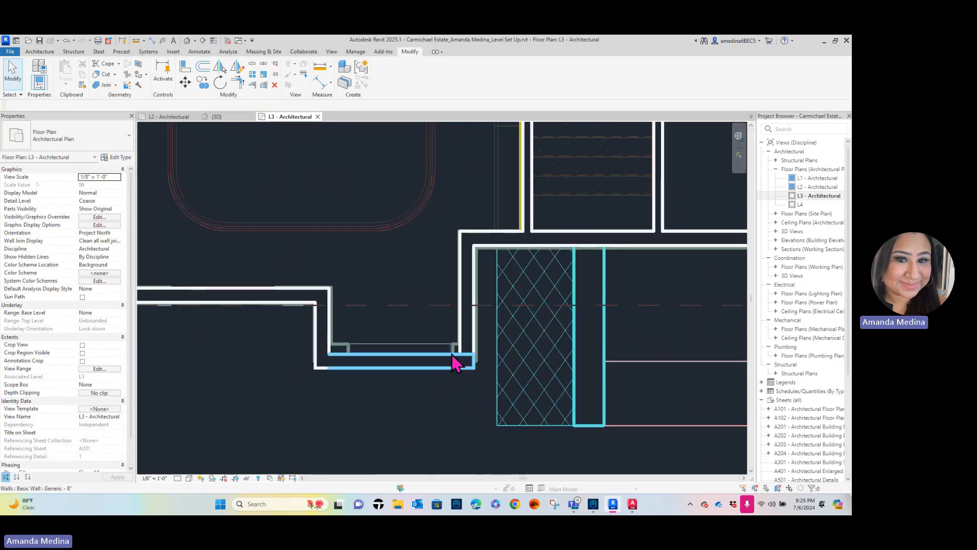
pyautogui.click(460, 363)
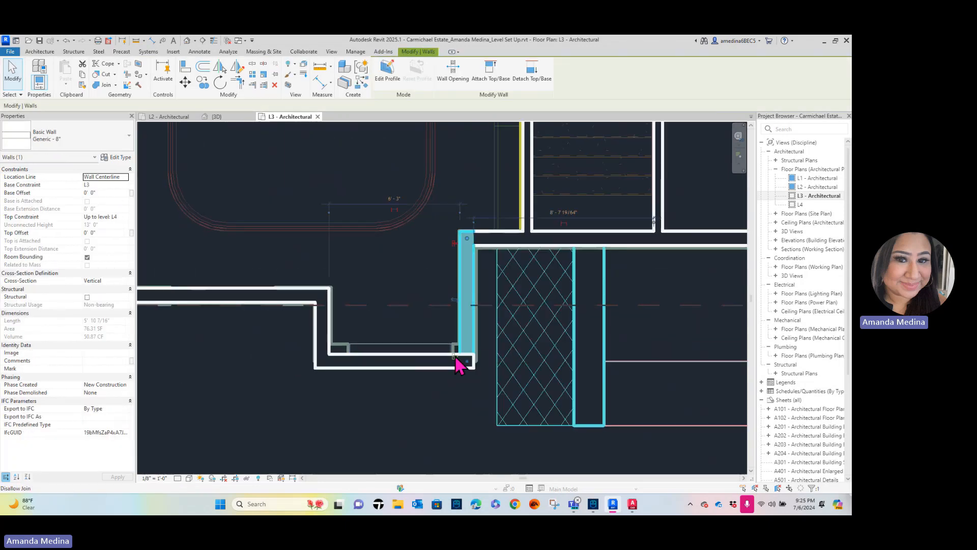
pyautogui.press('Escape')
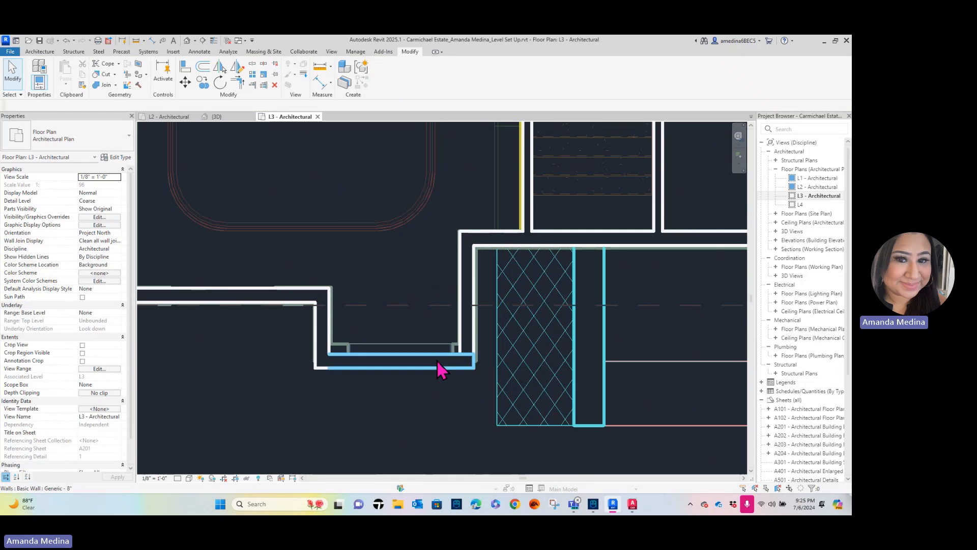
pyautogui.click(443, 366)
pyautogui.press('Escape')
pyautogui.scroll(-3, 465, 441)
pyautogui.scroll(-5, 458, 432)
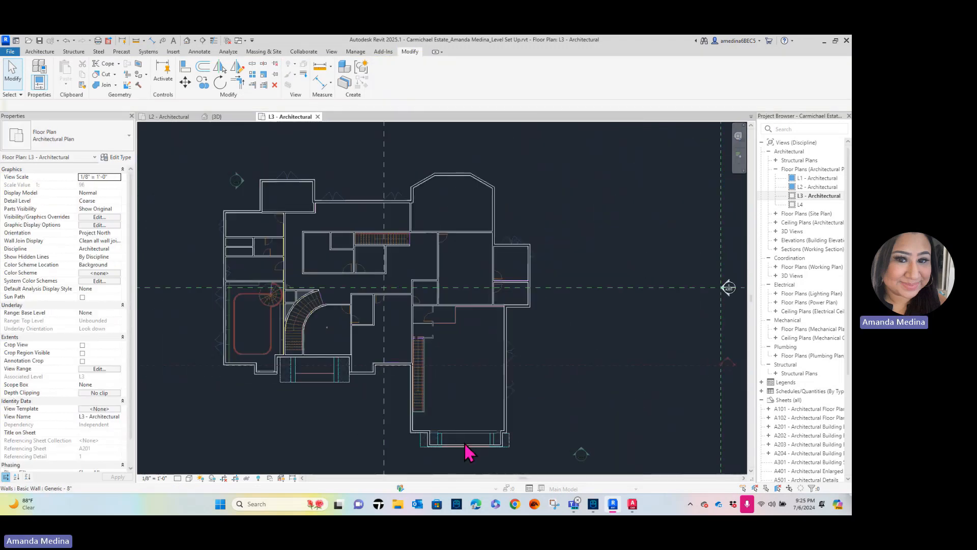
pyautogui.scroll(-1, 466, 451)
pyautogui.moveTo(473, 409); pyautogui.dragTo(397, 359, button='middle')
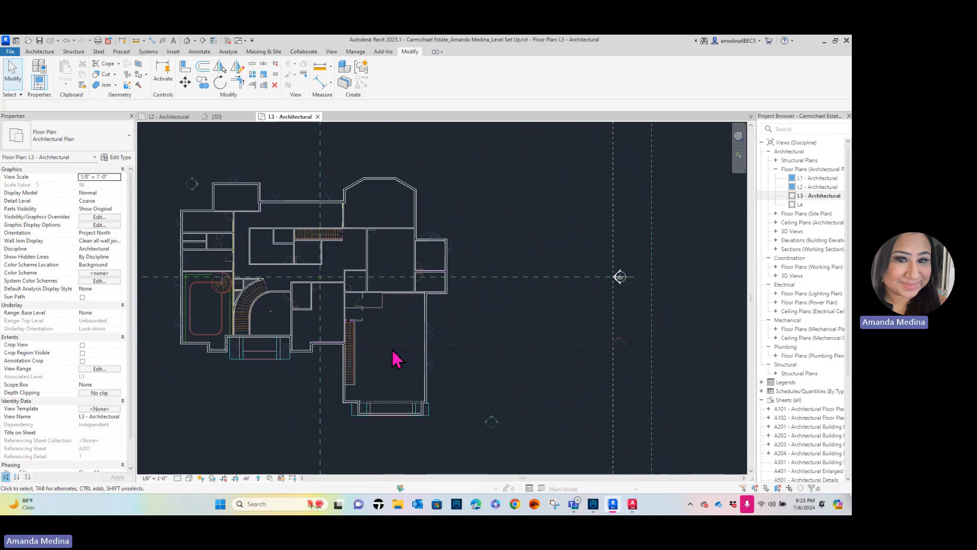
# Show the model in the default 3D view and inspect the recessed L3 walls above the lowered south wall and columns
pyautogui.click(187, 41)
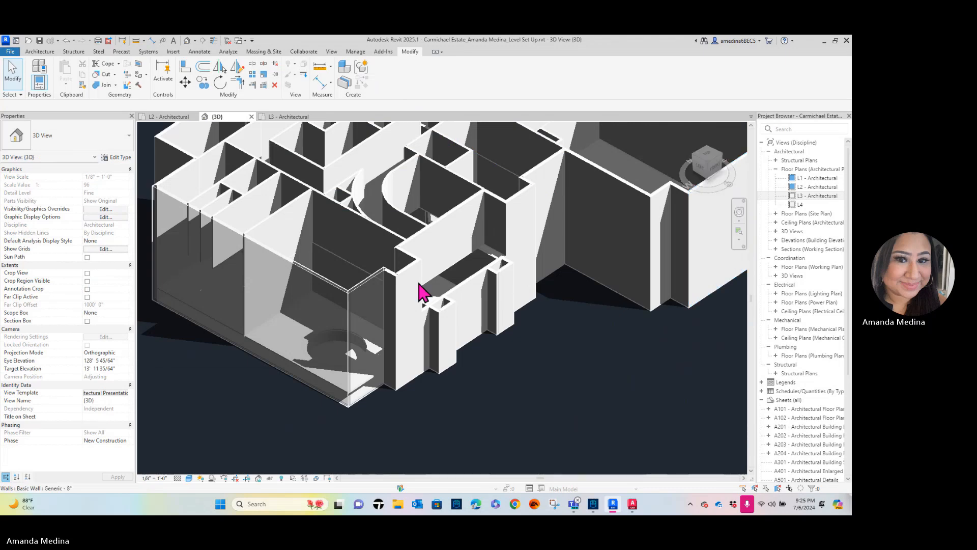
pyautogui.scroll(4, 478, 264)
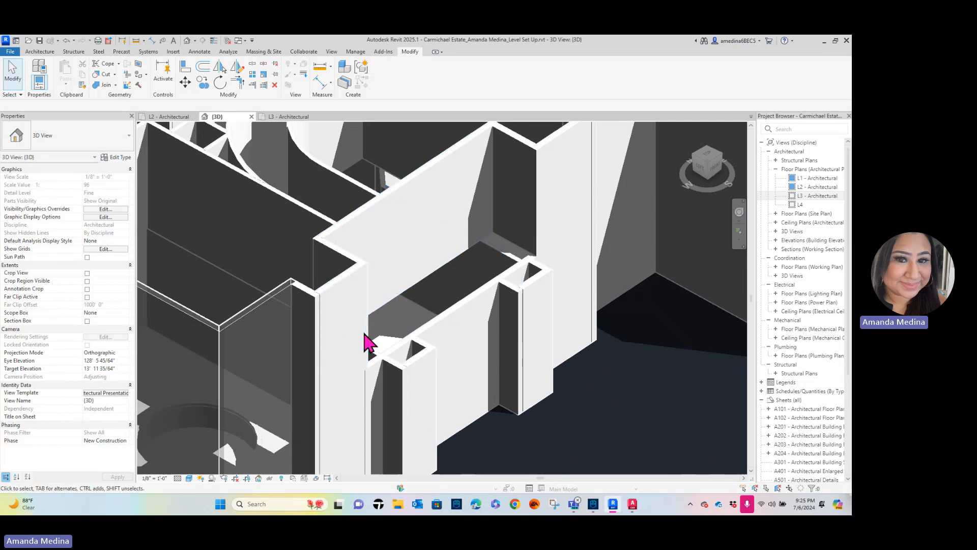
pyautogui.scroll(-2, 487, 241)
pyautogui.scroll(-2, 686, 220)
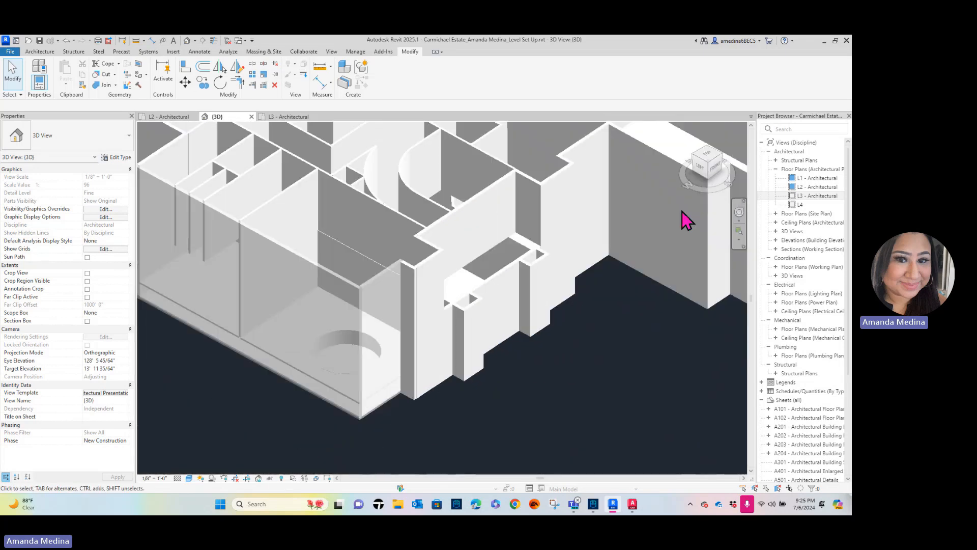
pyautogui.moveTo(683, 218); pyautogui.dragTo(545, 279, button='middle')
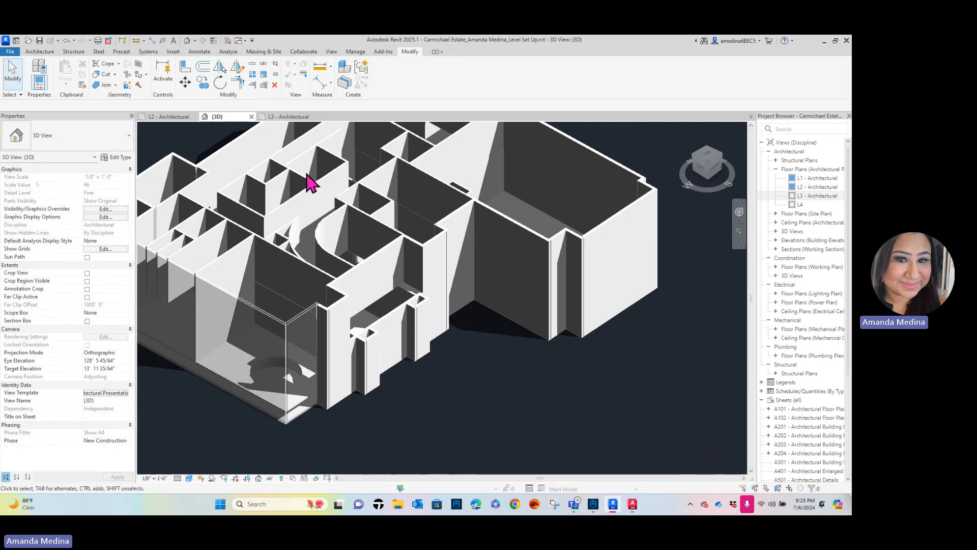
pyautogui.scroll(-2, 312, 182)
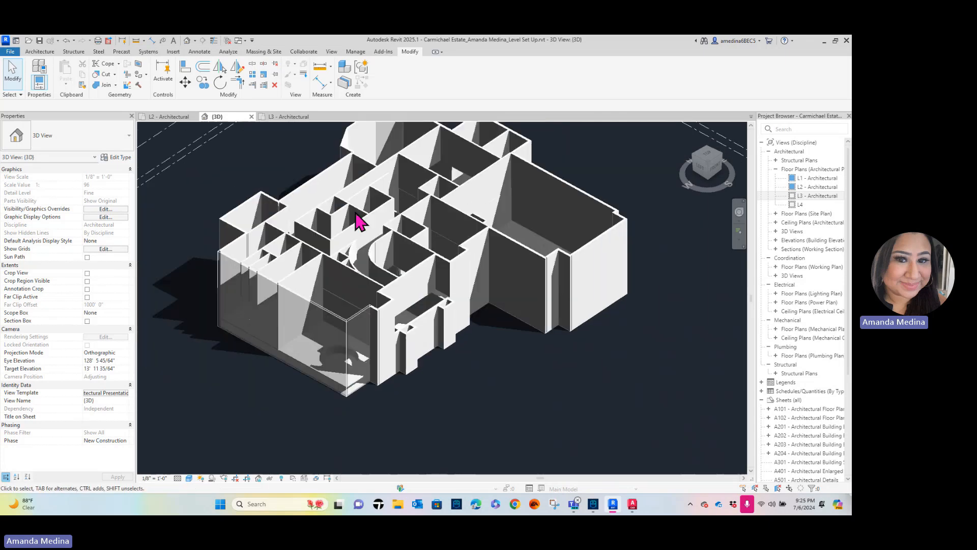
# Return to the L3 - Architectural floor plan and review the stair, pool and interior wall layout for remaining work
pyautogui.click(304, 118)
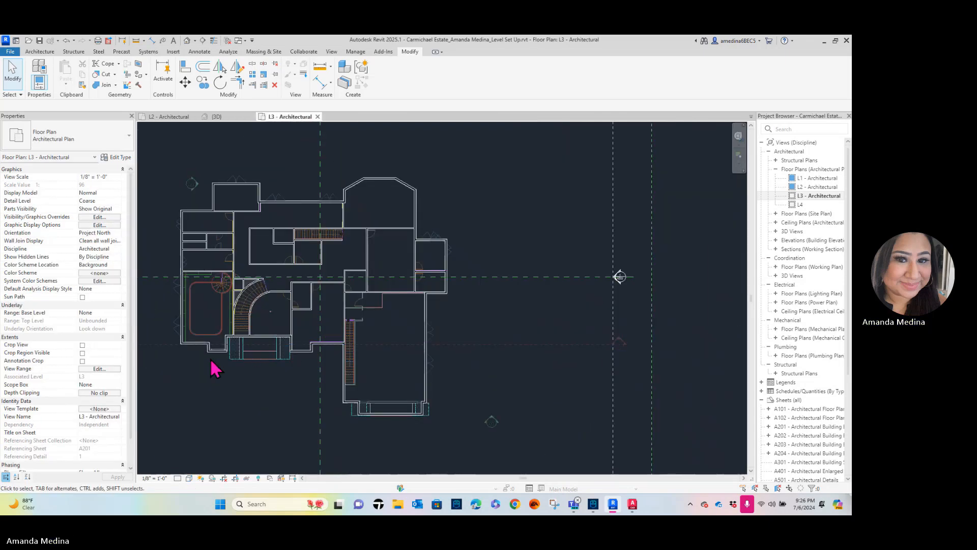
pyautogui.scroll(1, 223, 385)
pyautogui.moveTo(223, 385); pyautogui.dragTo(283, 375, button='middle')
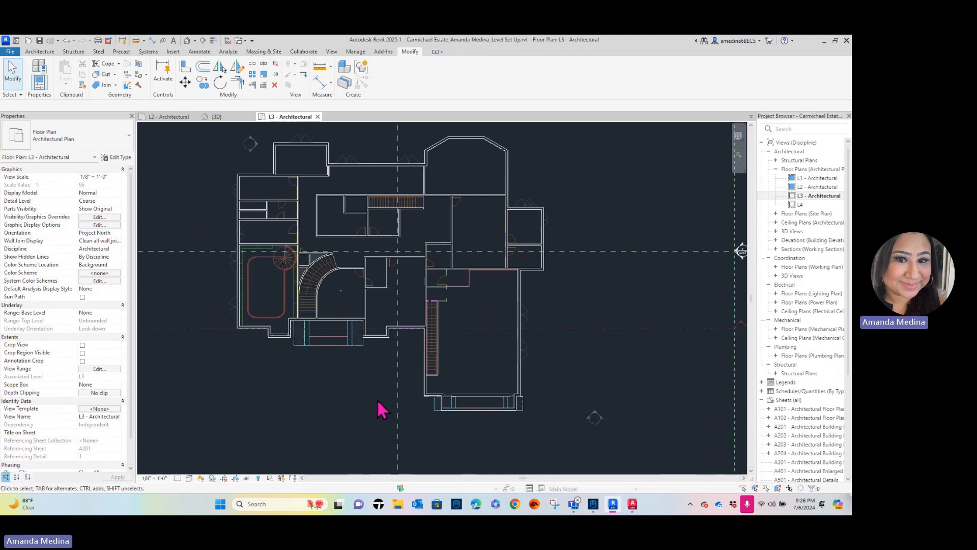
pyautogui.moveTo(379, 415); pyautogui.dragTo(361, 436, button='middle')
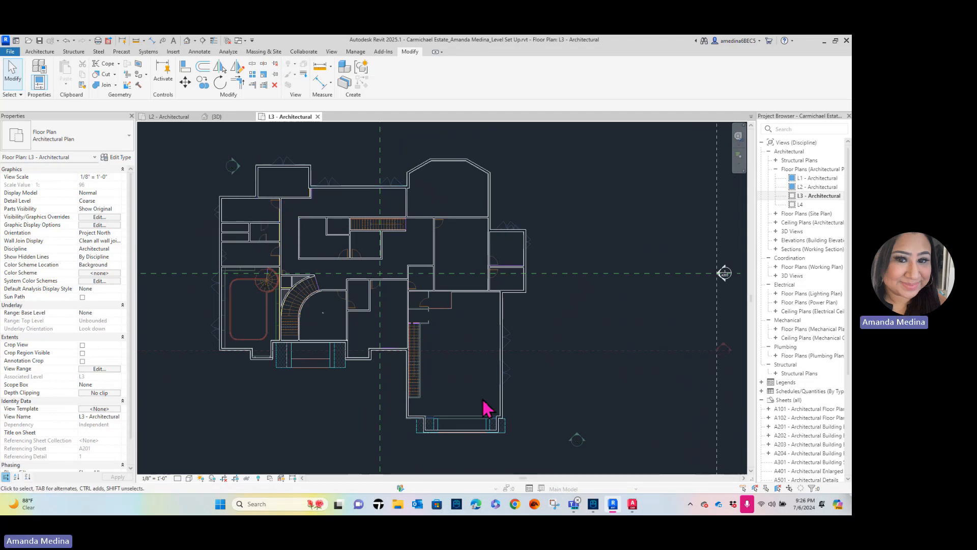
pyautogui.scroll(2, 236, 290)
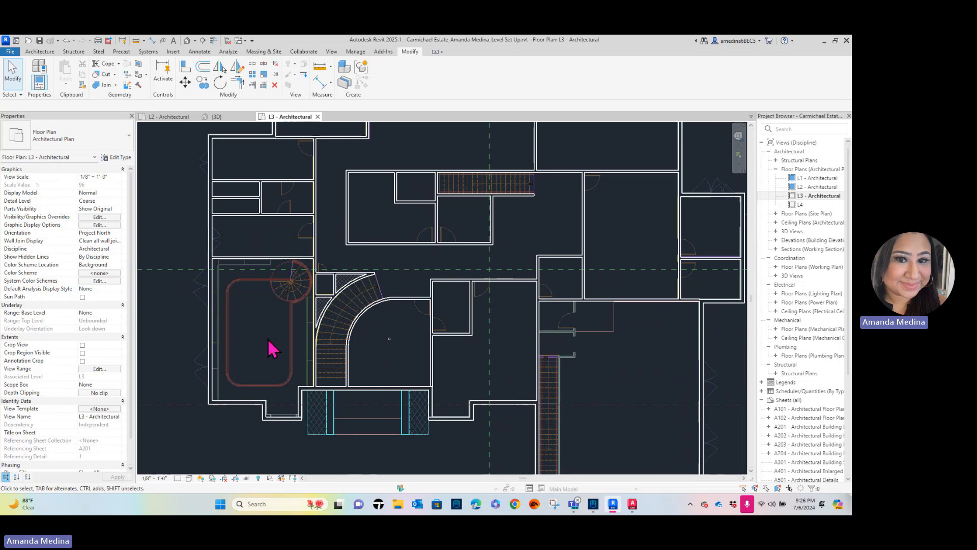
pyautogui.scroll(-1, 268, 344)
pyautogui.moveTo(283, 355); pyautogui.dragTo(236, 361, button='middle')
pyautogui.scroll(-1, 237, 357)
pyautogui.moveTo(358, 220); pyautogui.dragTo(359, 201, button='middle')
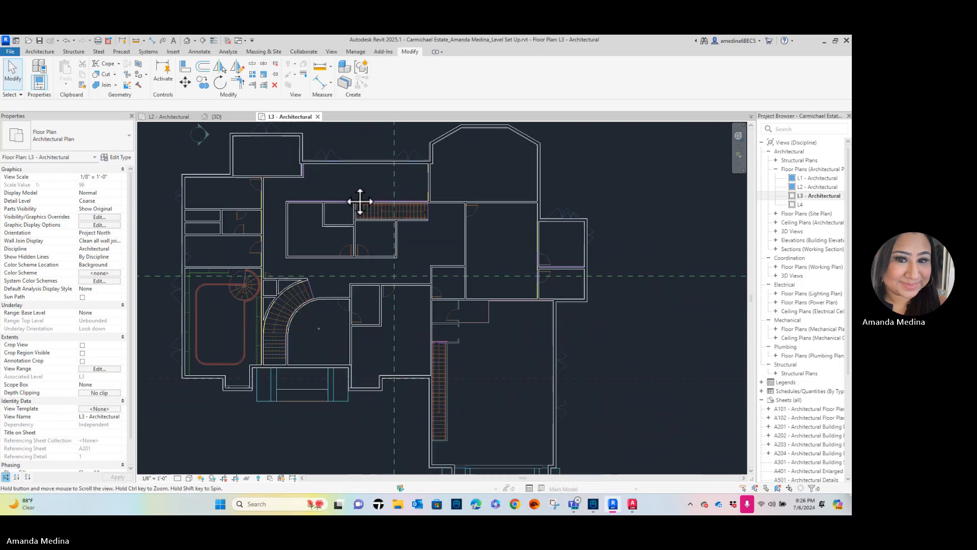
pyautogui.click(41, 52)
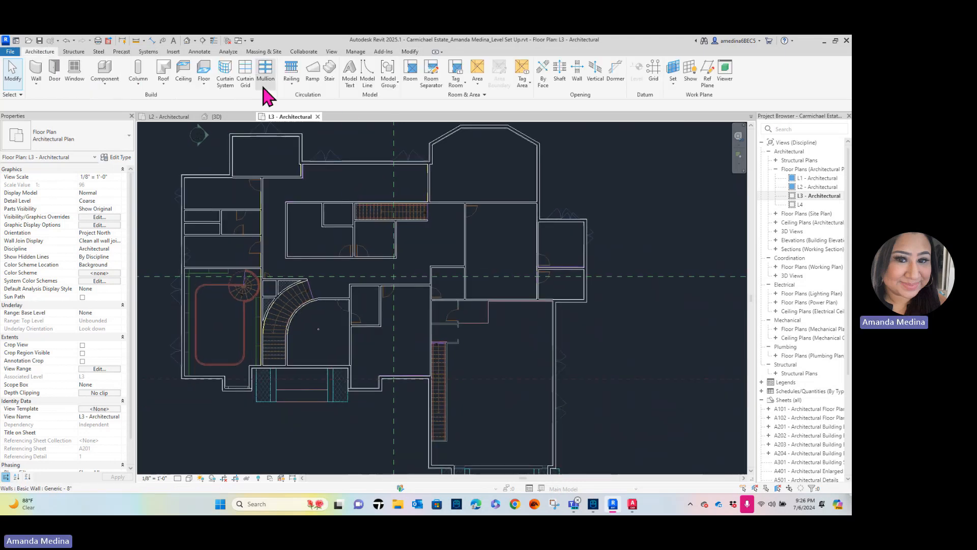
# Start a Concrete 4" floor on L3 and trace its boundary down the west exterior wall and east along the pool area's north wall
pyautogui.click(204, 71)
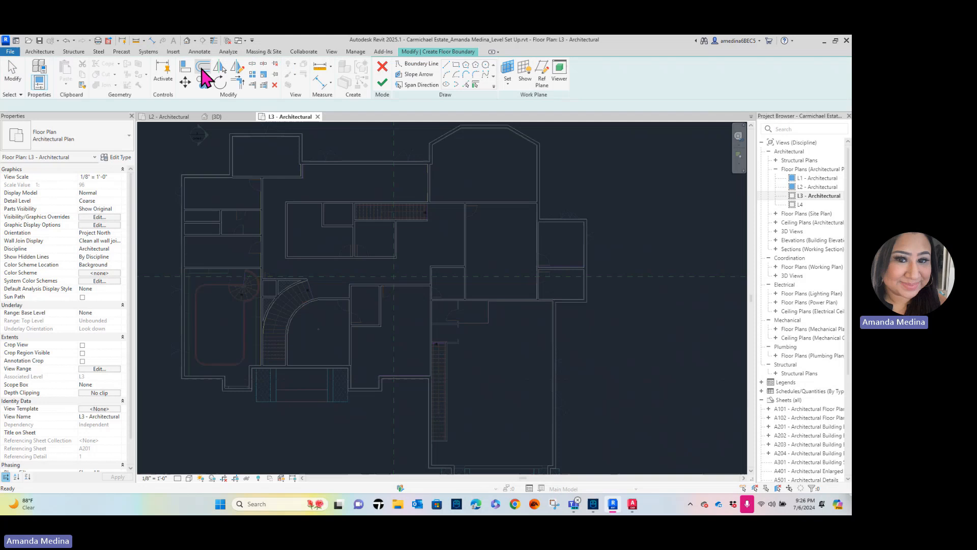
pyautogui.click(445, 64)
pyautogui.scroll(3, 303, 133)
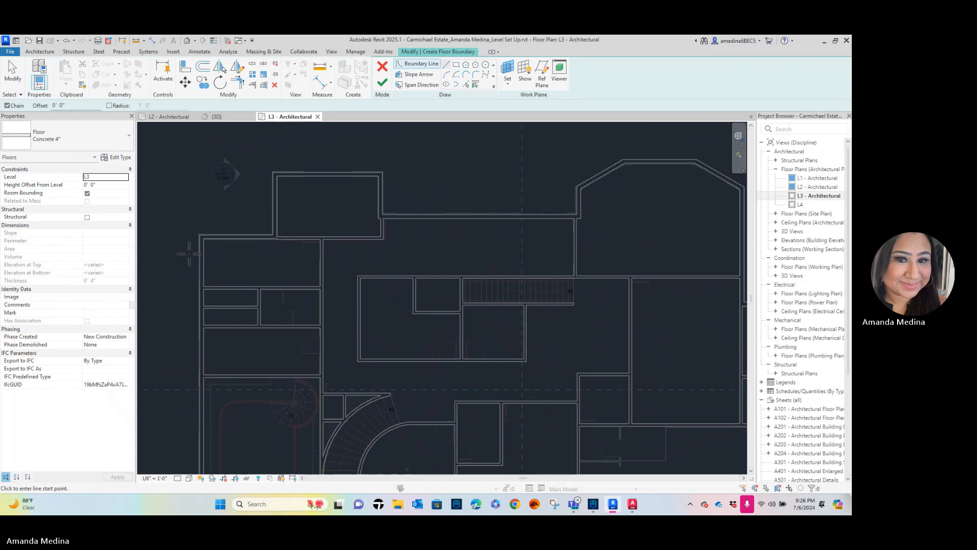
pyautogui.scroll(3, 200, 242)
pyautogui.click(200, 238)
pyautogui.scroll(-4, 388, 175)
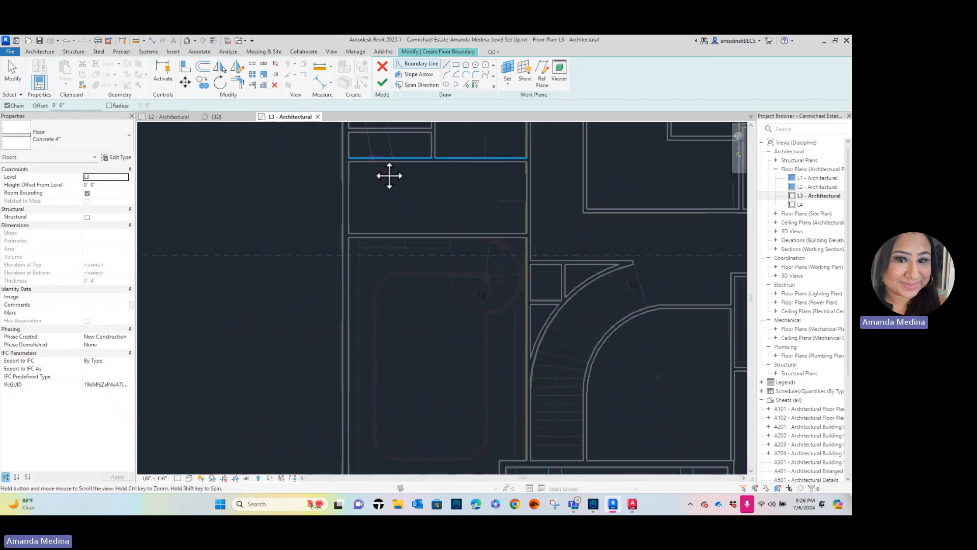
pyautogui.scroll(5, 318, 346)
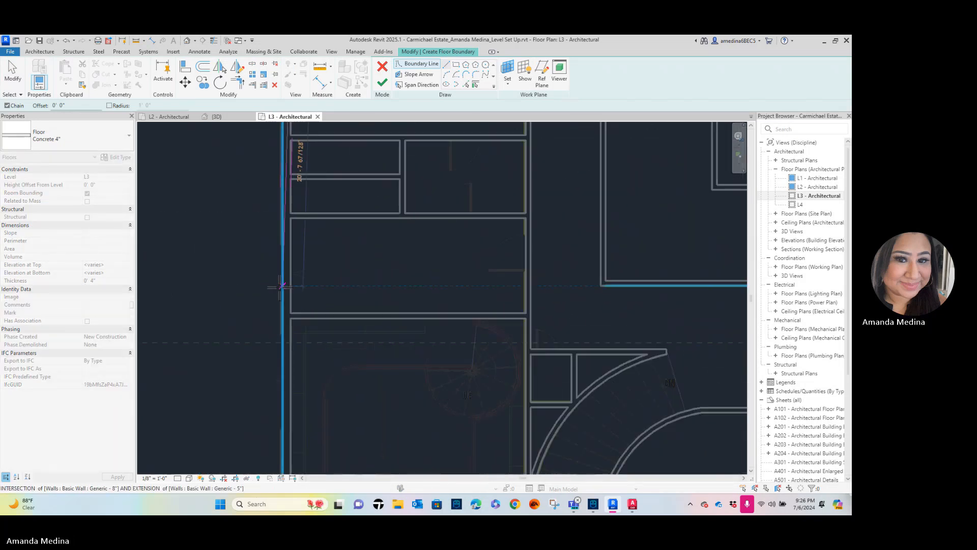
pyautogui.click(290, 310)
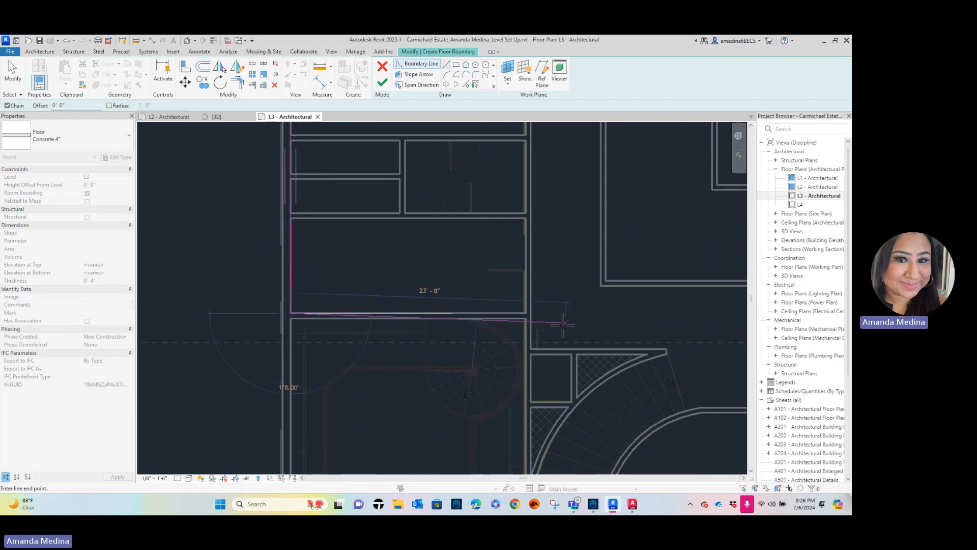
pyautogui.click(529, 311)
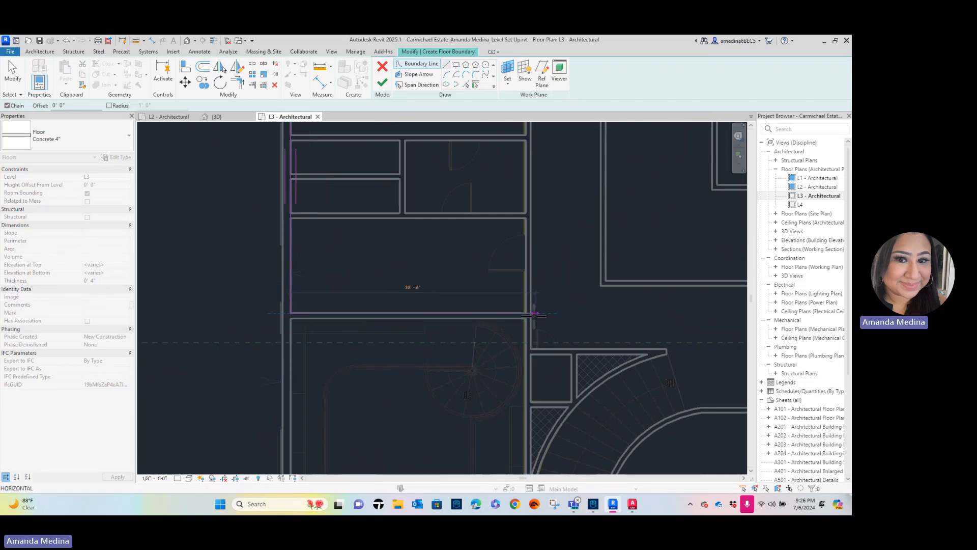
# Continue the floor boundary down the wall between pool and curved stair, and east along the south wall behind the entry columns
pyautogui.scroll(-2, 513, 393)
pyautogui.moveTo(526, 375); pyautogui.dragTo(445, 217, button='middle')
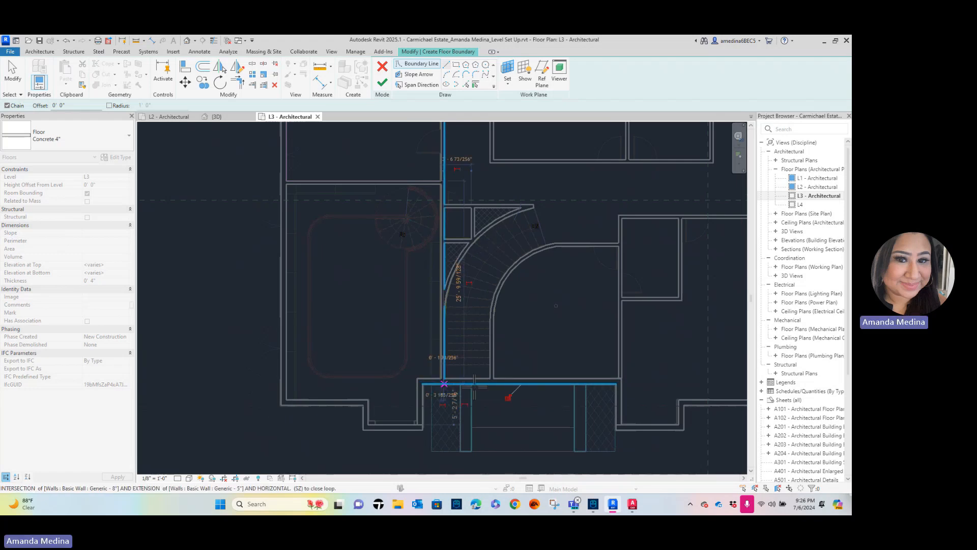
pyautogui.click(445, 383)
pyautogui.moveTo(618, 388); pyautogui.dragTo(425, 367, button='middle')
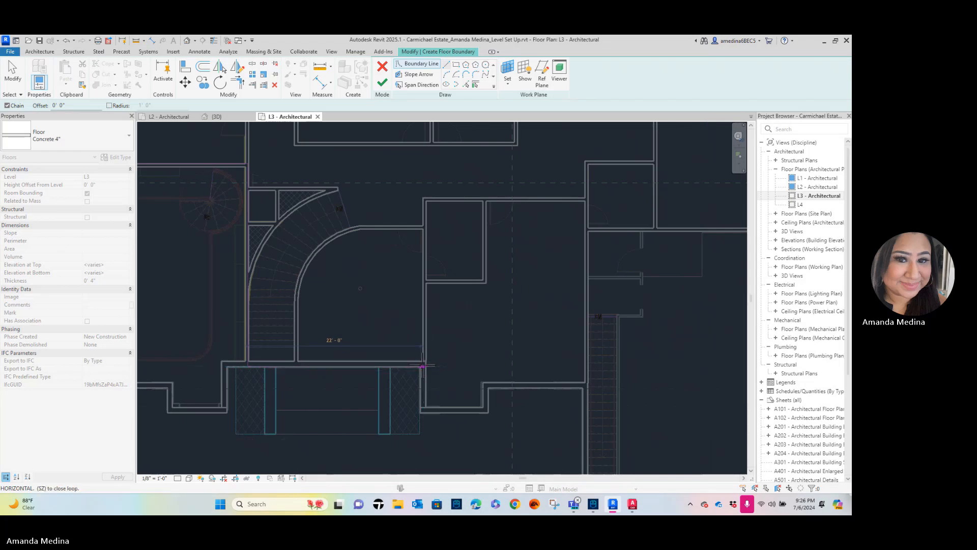
pyautogui.click(421, 366)
# Trace the floor boundary around the south bump-out east of the entry and along the south wall to the southeast wing
pyautogui.click(426, 407)
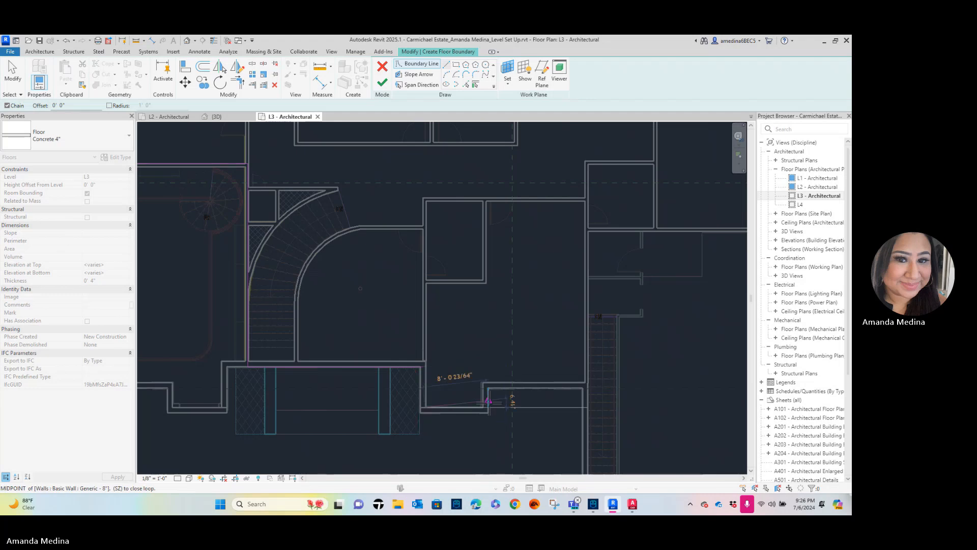
pyautogui.click(483, 382)
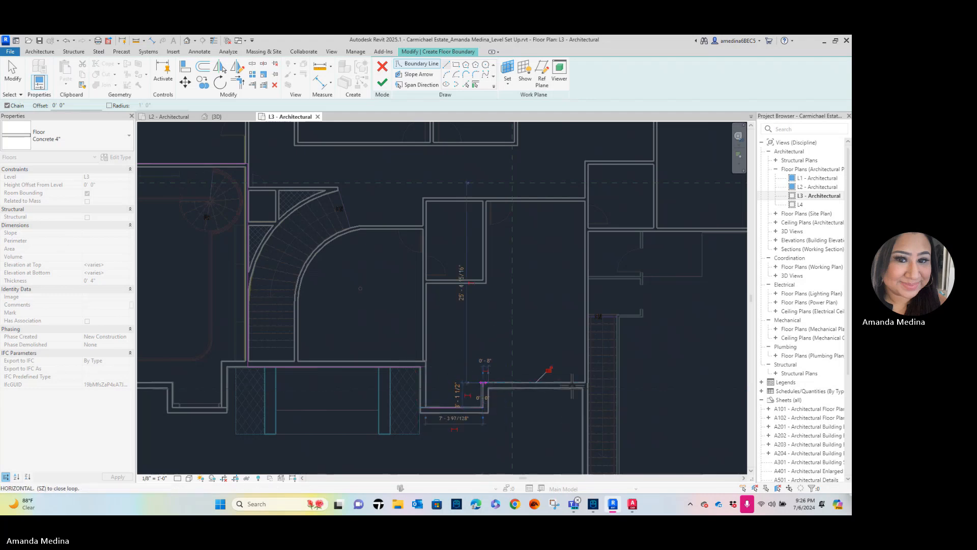
pyautogui.click(585, 382)
# Trace the floor boundary down the southeast wing's west wall and around the jog at its southwest corner
pyautogui.moveTo(585, 383); pyautogui.dragTo(479, 248, button='middle')
pyautogui.scroll(3, 476, 406)
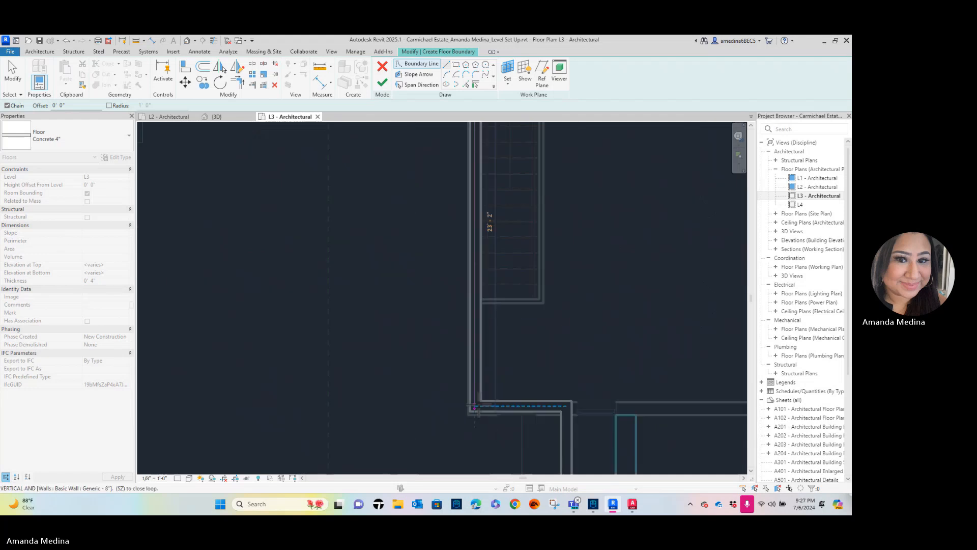
pyautogui.click(474, 406)
pyautogui.moveTo(642, 419); pyautogui.dragTo(444, 350, button='middle')
pyautogui.scroll(3, 352, 342)
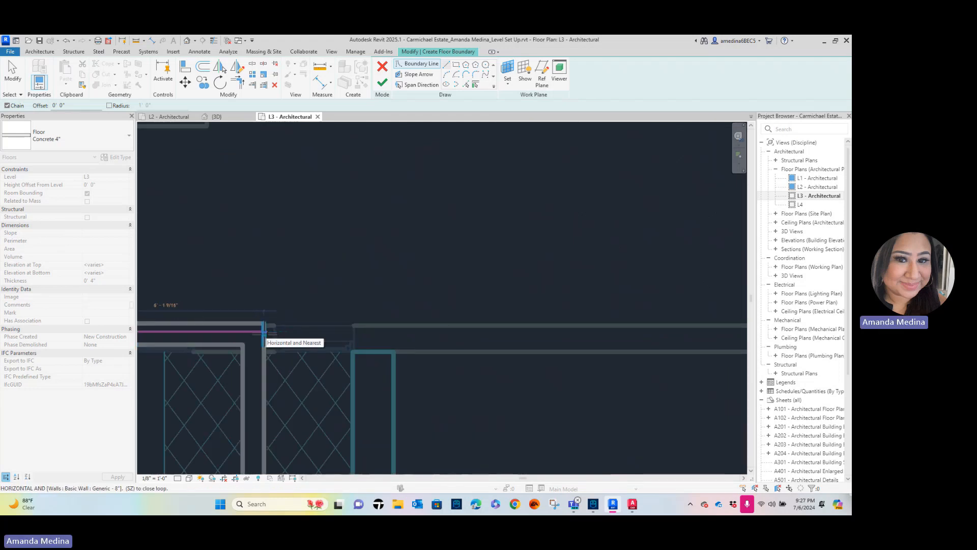
pyautogui.click(265, 331)
pyautogui.moveTo(282, 402)
pyautogui.mouseDown(button='middle')
pyautogui.moveTo(338, 310)
pyautogui.moveTo(345, 380)
pyautogui.mouseUp(button='middle')
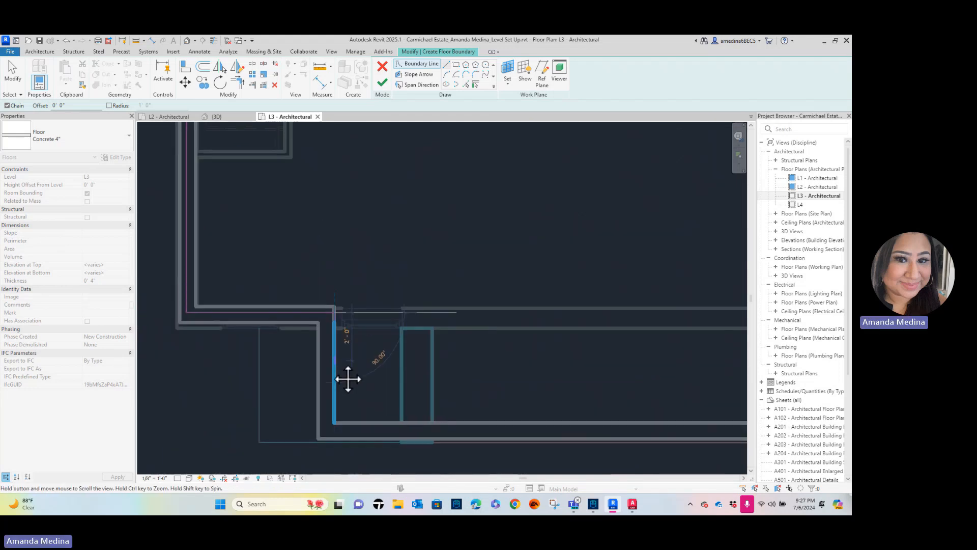
pyautogui.click(335, 319)
pyautogui.click(334, 429)
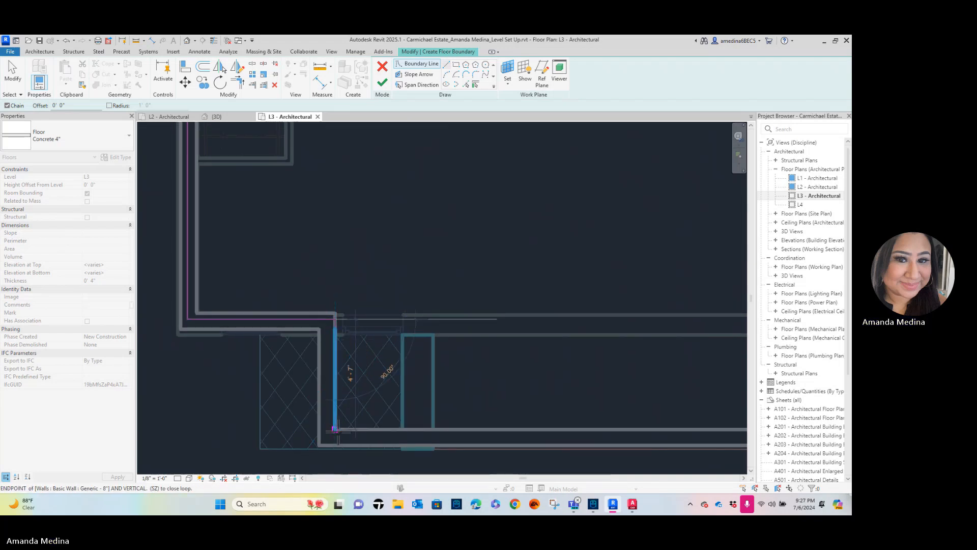
# Trace the floor boundary along the southeast wing's south wall and around the jog at its southeast corner
pyautogui.moveTo(530, 433); pyautogui.dragTo(503, 442, button='middle')
pyautogui.moveTo(313, 441); pyautogui.dragTo(309, 443, button='middle')
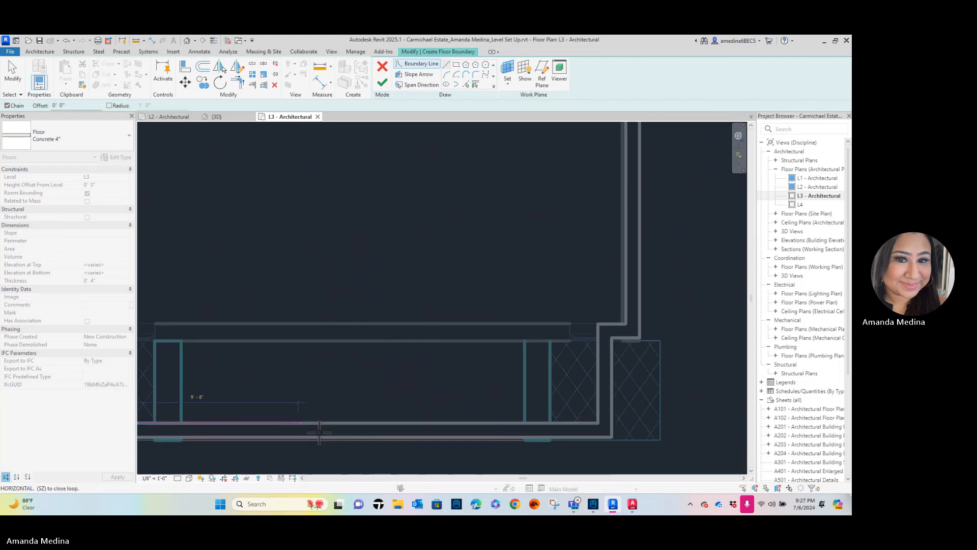
pyautogui.click(598, 423)
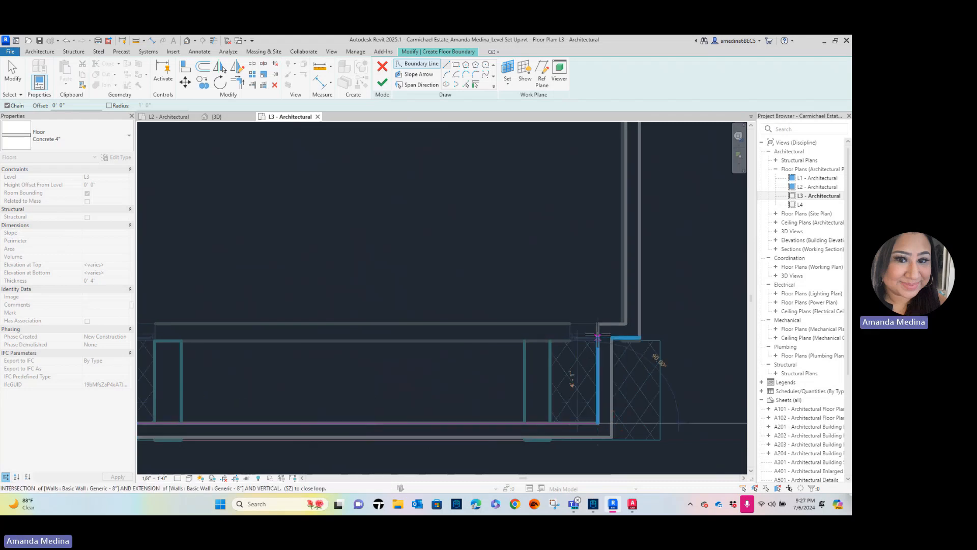
pyautogui.click(599, 323)
pyautogui.click(623, 321)
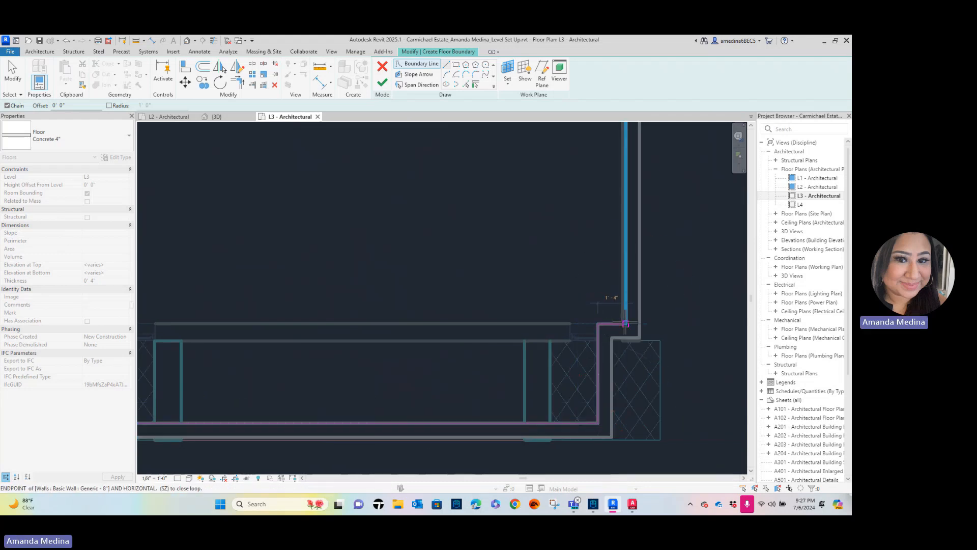
# Extend the floor boundary up the southeast wing's east wall and east along the projecting east rooms' south wall
pyautogui.moveTo(641, 262); pyautogui.dragTo(658, 399, button='middle')
pyautogui.moveTo(640, 191)
pyautogui.mouseDown(button='middle')
pyautogui.moveTo(608, 341)
pyautogui.moveTo(613, 175)
pyautogui.moveTo(565, 397)
pyautogui.mouseUp(button='middle')
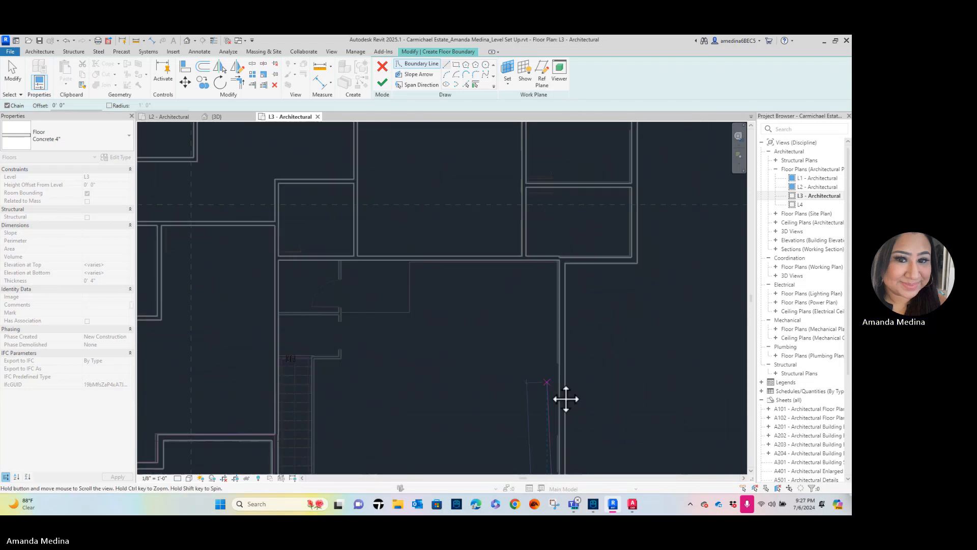
pyautogui.scroll(4, 563, 260)
pyautogui.click(561, 274)
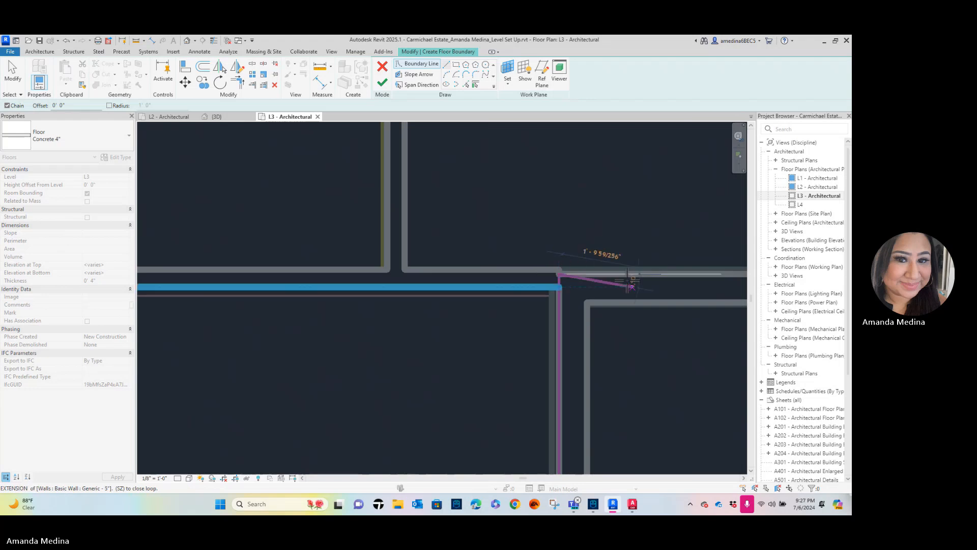
pyautogui.scroll(-1, 633, 285)
pyautogui.moveTo(633, 285); pyautogui.dragTo(526, 311, button='middle')
pyautogui.scroll(-1, 526, 298)
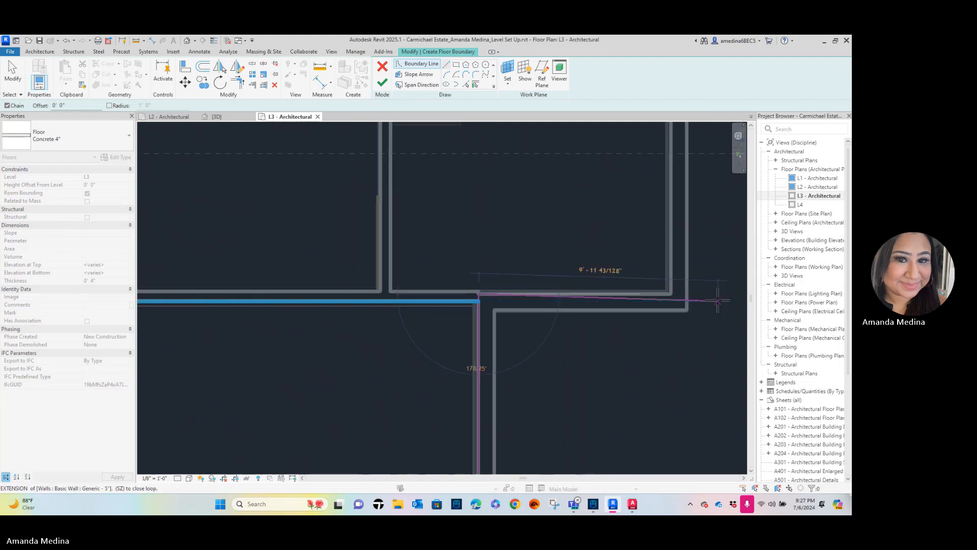
pyautogui.click(671, 294)
# Trace the floor boundary up the projecting east rooms' east wall and west along their north wall to the main block
pyautogui.scroll(-1, 686, 276)
pyautogui.moveTo(686, 276); pyautogui.dragTo(680, 422, button='middle')
pyautogui.scroll(-1, 682, 168)
pyautogui.moveTo(692, 182); pyautogui.dragTo(674, 360, button='middle')
pyautogui.scroll(3, 641, 293)
pyautogui.click(671, 262)
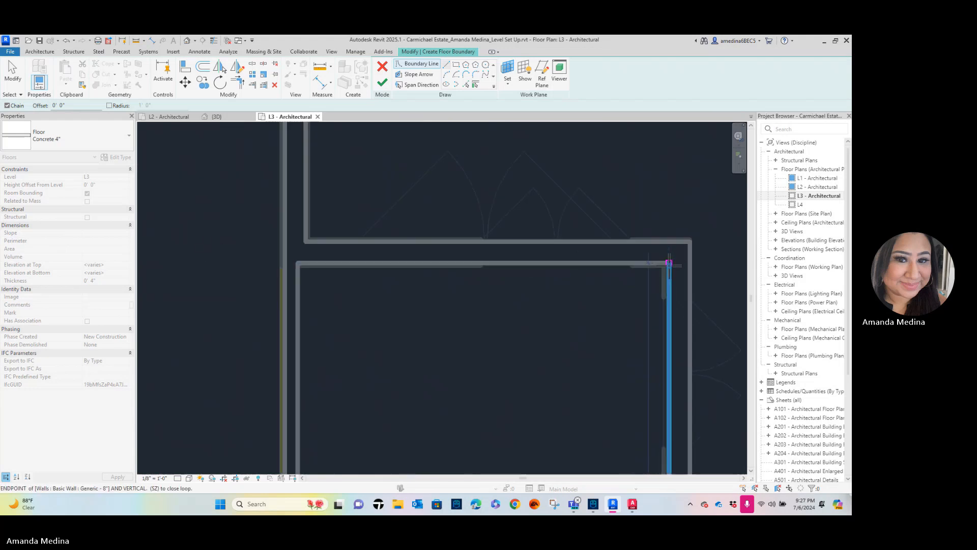
pyautogui.click(298, 263)
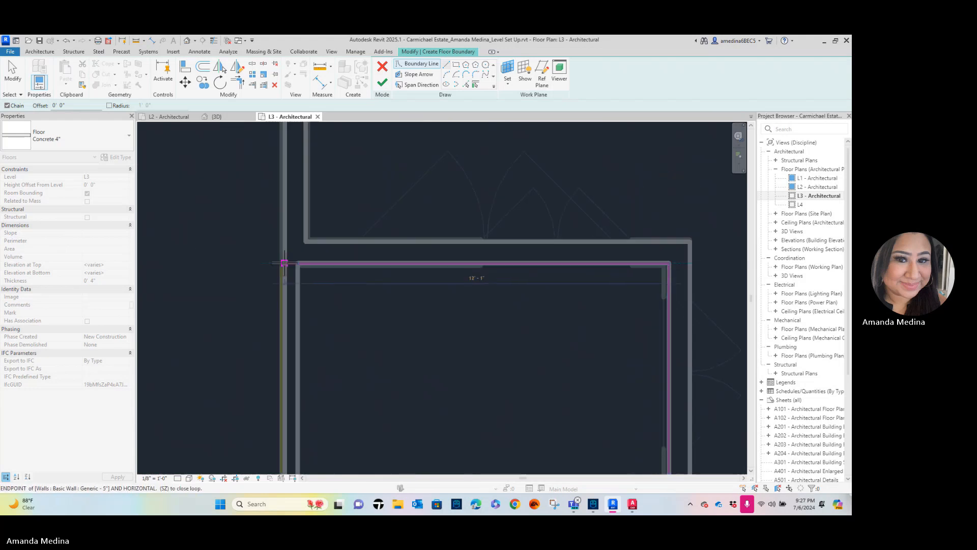
# Extend the floor boundary up the main block's east wall to the first angled corner of the north bay
pyautogui.scroll(-1, 262, 175)
pyautogui.moveTo(262, 175); pyautogui.dragTo(391, 349, button='middle')
pyautogui.scroll(-3, 417, 213)
pyautogui.moveTo(422, 209); pyautogui.dragTo(458, 362, button='middle')
pyautogui.scroll(3, 425, 240)
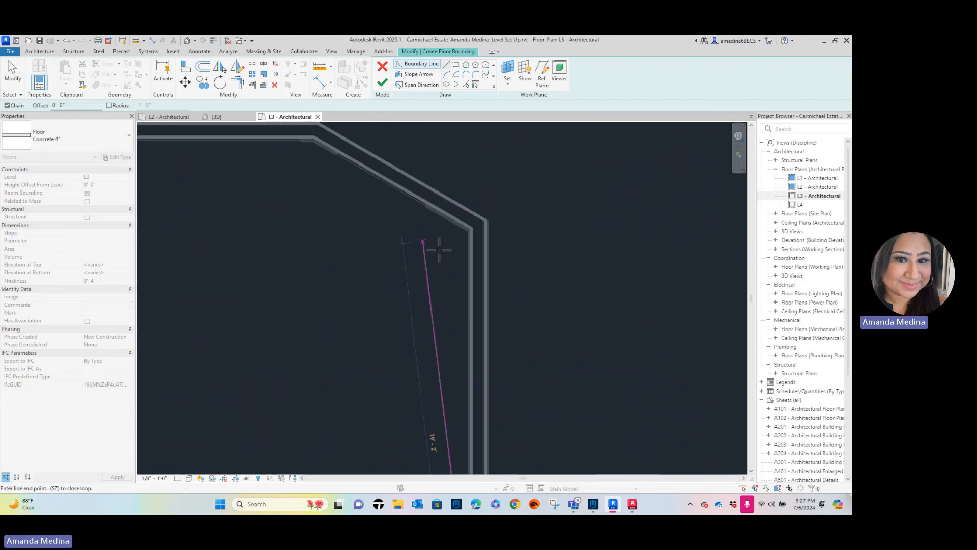
pyautogui.click(478, 228)
# Trace the floor boundary around the north bay's angled and straight walls, ending down its west side at the north exterior wall
pyautogui.scroll(-1, 448, 233)
pyautogui.moveTo(449, 233); pyautogui.dragTo(541, 323, button='middle')
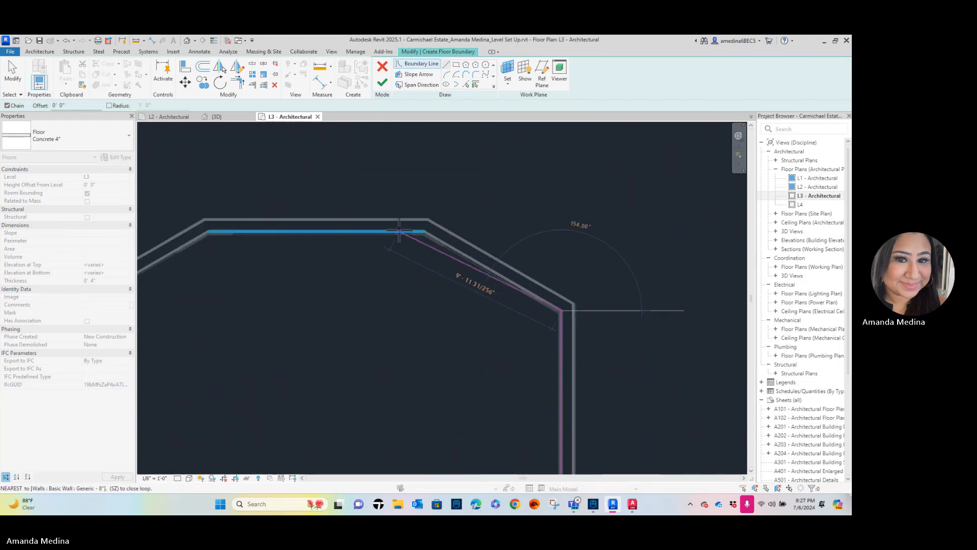
pyautogui.click(425, 232)
pyautogui.click(208, 231)
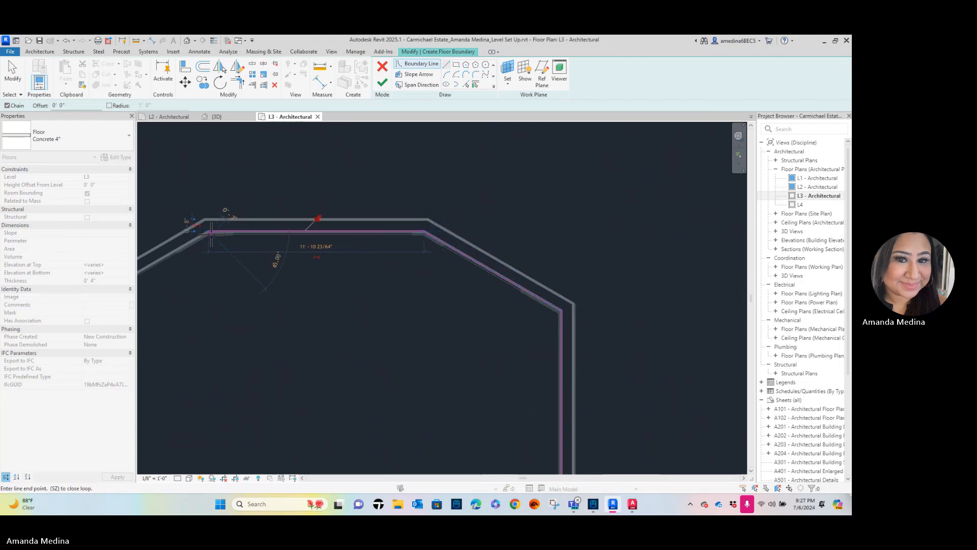
pyautogui.moveTo(275, 257); pyautogui.dragTo(672, 262, button='middle')
pyautogui.click(509, 320)
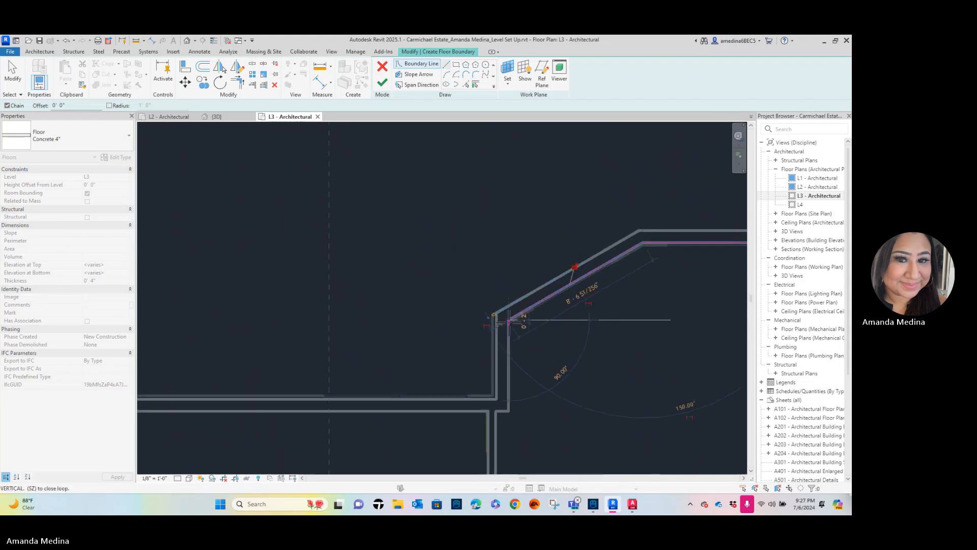
pyautogui.click(509, 410)
# Trace the floor boundary west along the north exterior wall and up the east wall of the projecting northwest room
pyautogui.scroll(-1, 320, 415)
pyautogui.moveTo(325, 420); pyautogui.dragTo(525, 383, button='middle')
pyautogui.scroll(-2, 507, 373)
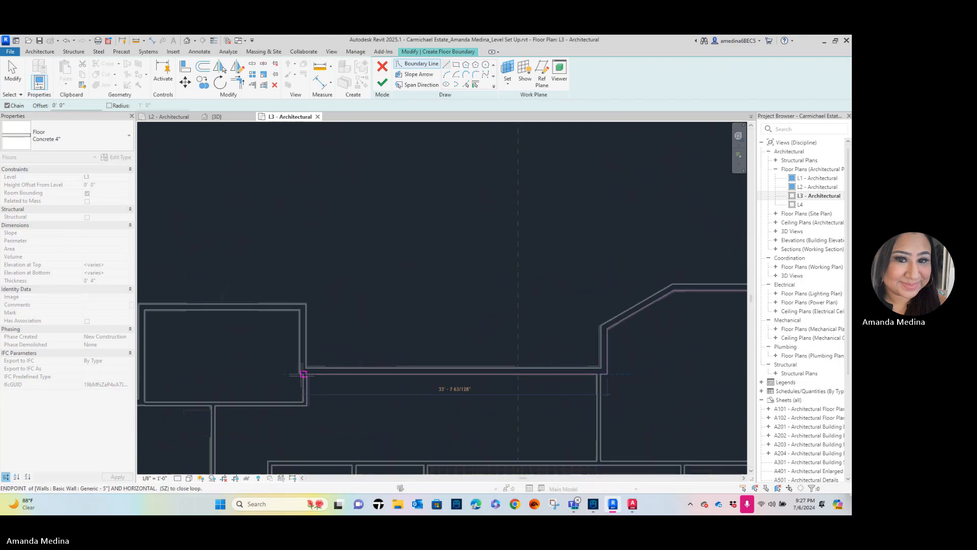
pyautogui.scroll(2, 299, 375)
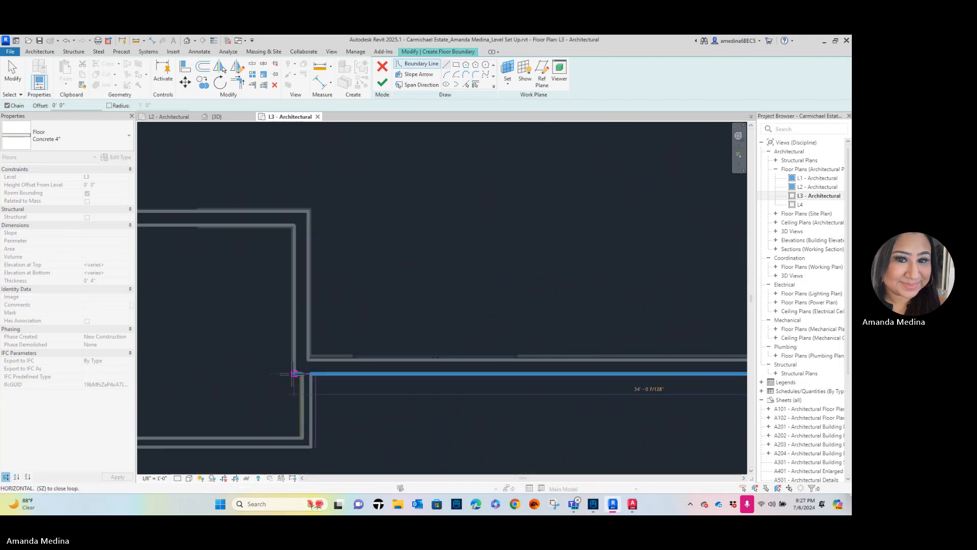
pyautogui.click(292, 374)
pyautogui.click(294, 225)
# Trace the floor boundary across and down the projecting northwest room, and close the loop at the starting corner of the west wall
pyautogui.moveTo(283, 258); pyautogui.dragTo(602, 289, button='middle')
pyautogui.click(253, 255)
pyautogui.scroll(-1, 233, 331)
pyautogui.moveTo(249, 349); pyautogui.dragTo(328, 235, button='middle')
pyautogui.scroll(-2, 257, 196)
pyautogui.scroll(3, 309, 218)
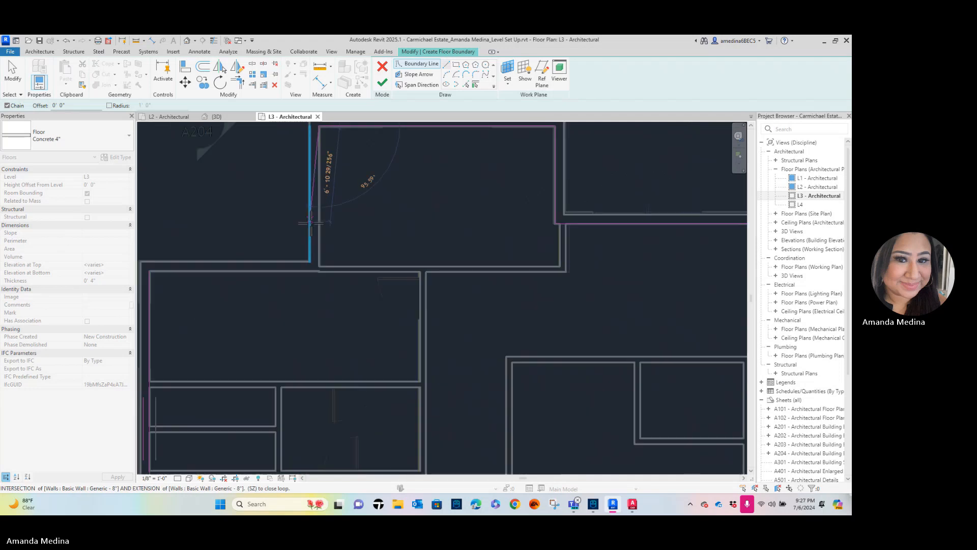
pyautogui.click(321, 288)
pyautogui.scroll(-1, 211, 291)
pyautogui.moveTo(260, 310); pyautogui.dragTo(419, 319, button='middle')
pyautogui.click(273, 298)
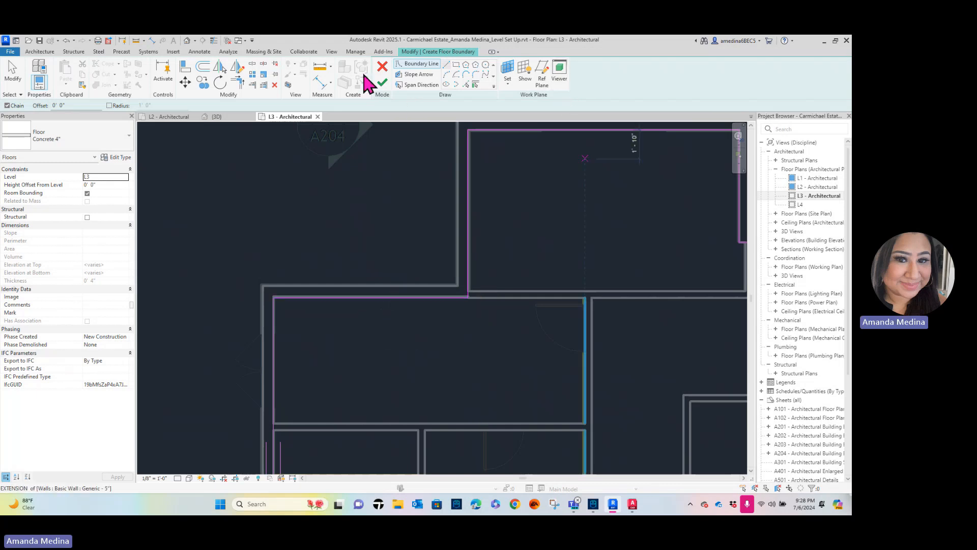
# Finish the L3 floor without attaching the walls below to it, check its extent across the whole plan, and deselect it
pyautogui.click(382, 83)
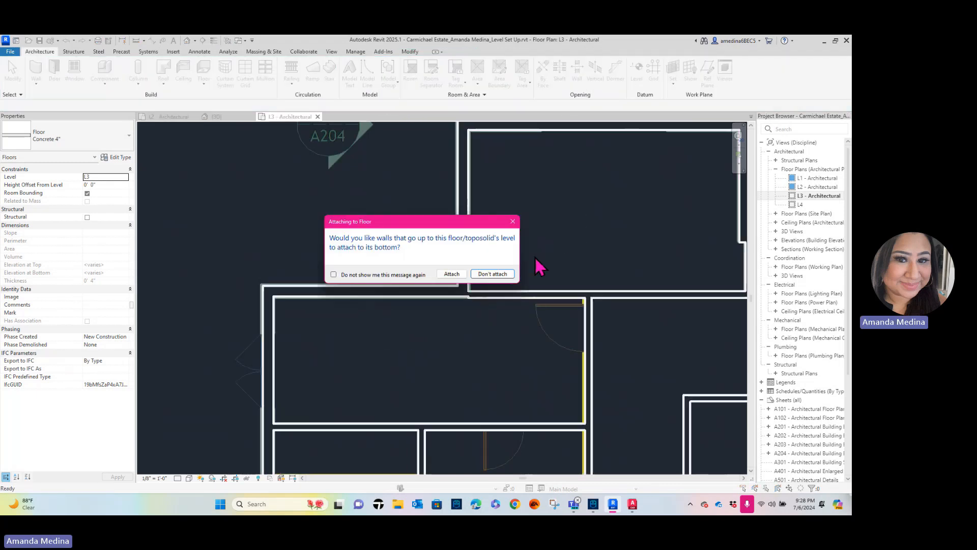
pyautogui.click(506, 283)
pyautogui.scroll(-6, 593, 305)
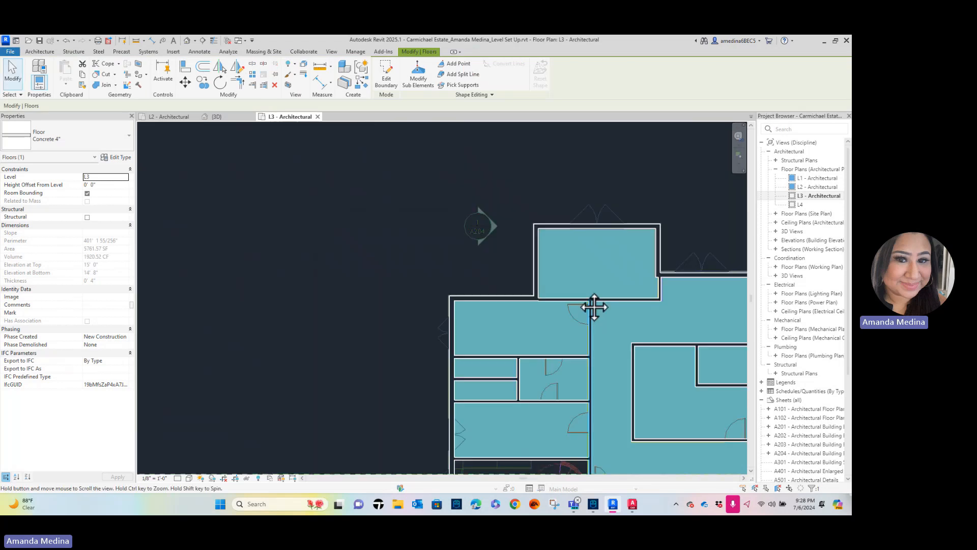
pyautogui.moveTo(299, 192); pyautogui.dragTo(376, 216, button='middle')
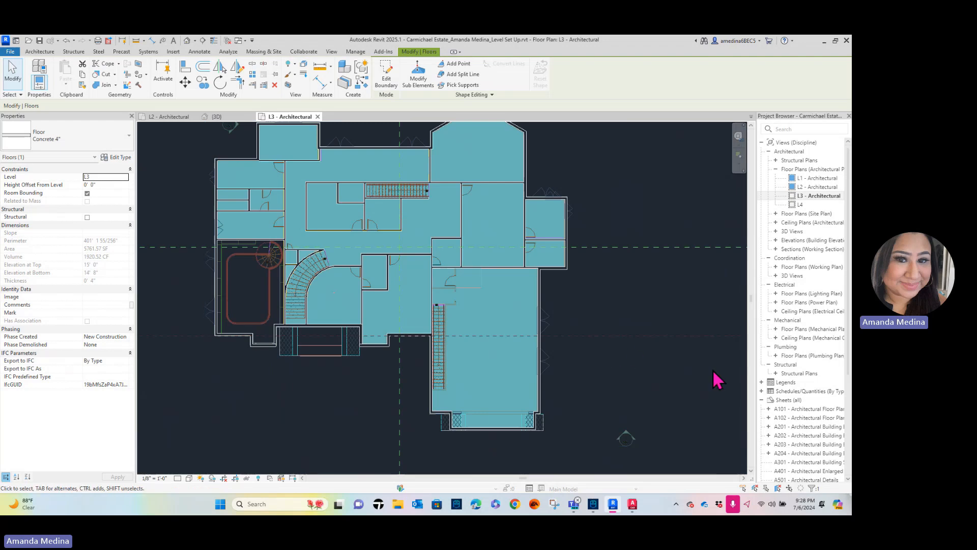
pyautogui.click(637, 385)
# Examine the straight stairs, curved stair and south entry area on the L3 plan
pyautogui.scroll(3, 407, 142)
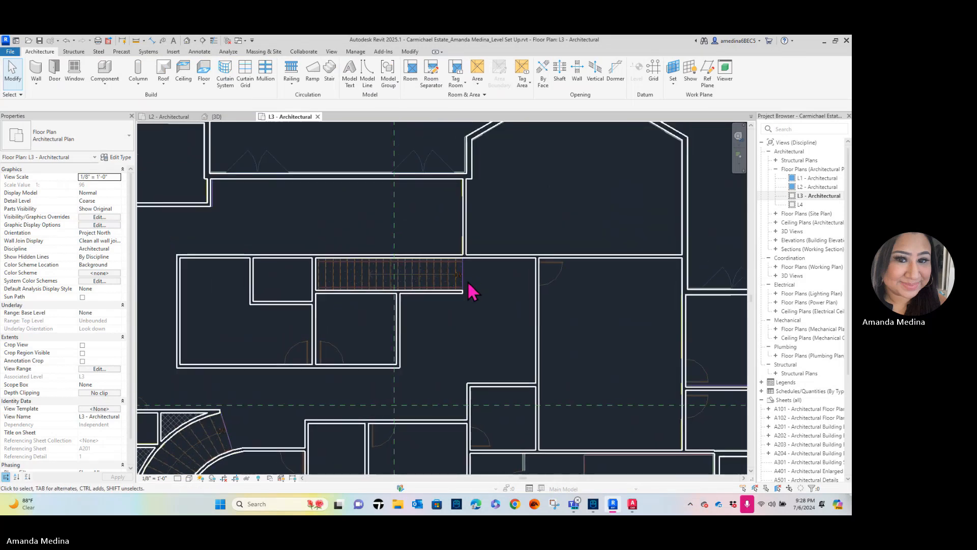
pyautogui.scroll(-6, 478, 297)
pyautogui.scroll(2, 480, 314)
pyautogui.moveTo(480, 313); pyautogui.dragTo(432, 175, button='middle')
pyautogui.scroll(1, 287, 318)
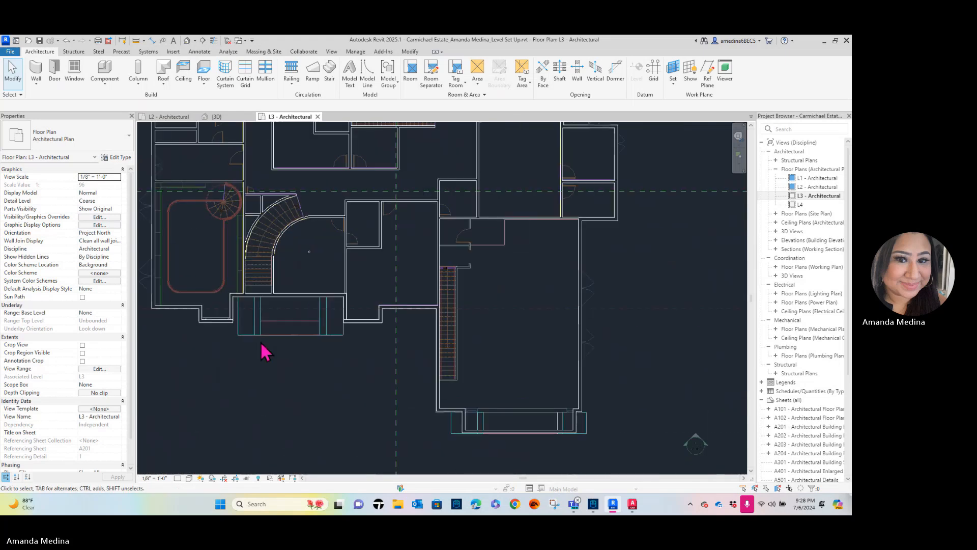
# Add a rectangular Concrete 4" floor on L3 that fills the recess between the wall corners at the south entry
pyautogui.scroll(4, 265, 351)
pyautogui.click(328, 270)
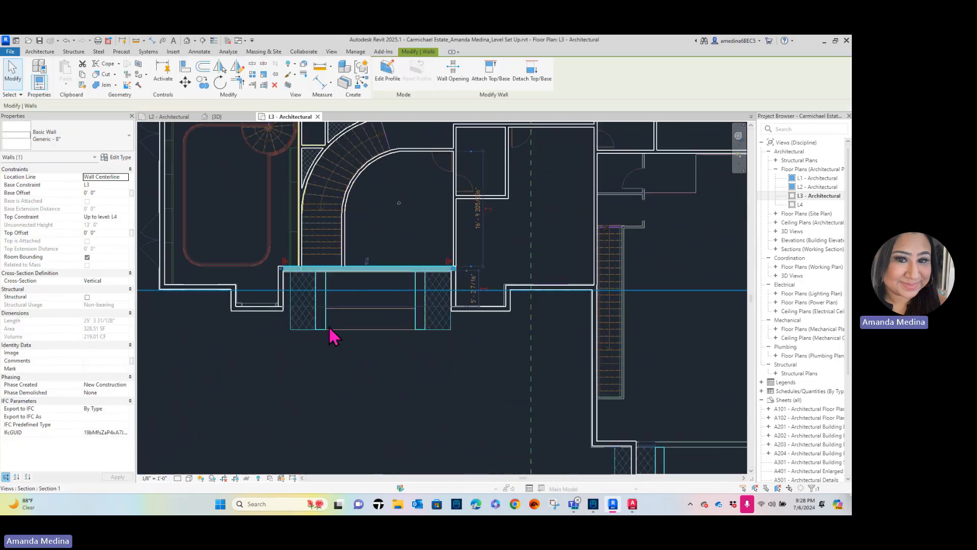
pyautogui.press('Escape')
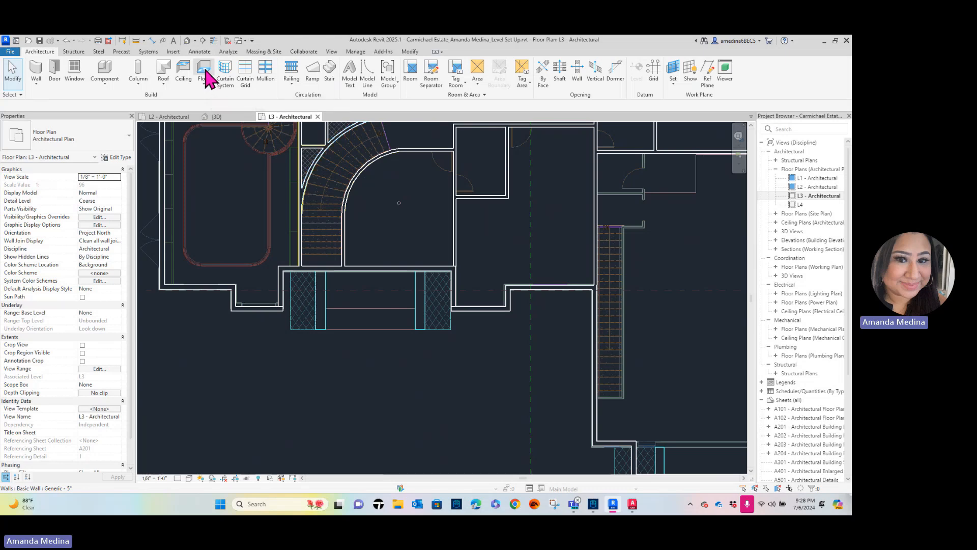
pyautogui.click(206, 73)
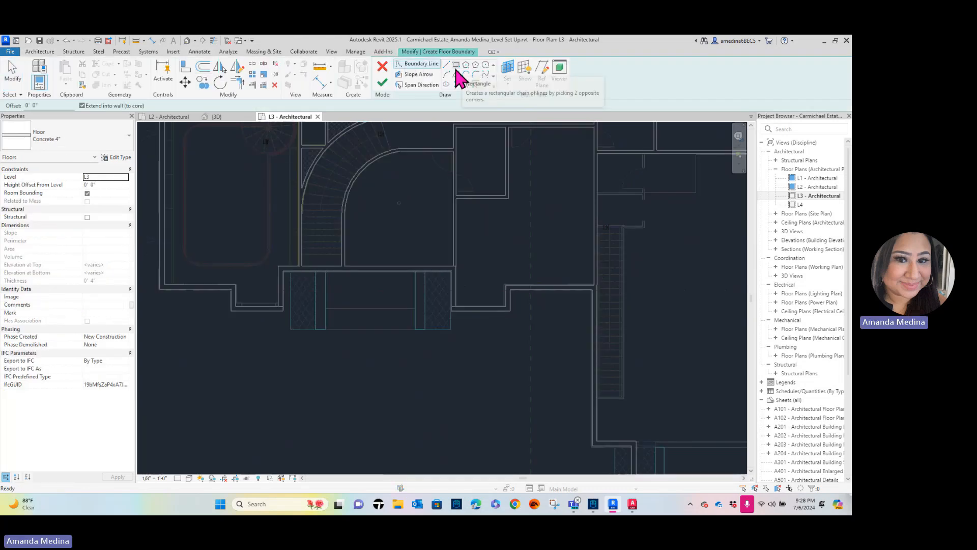
pyautogui.click(456, 65)
pyautogui.scroll(3, 349, 338)
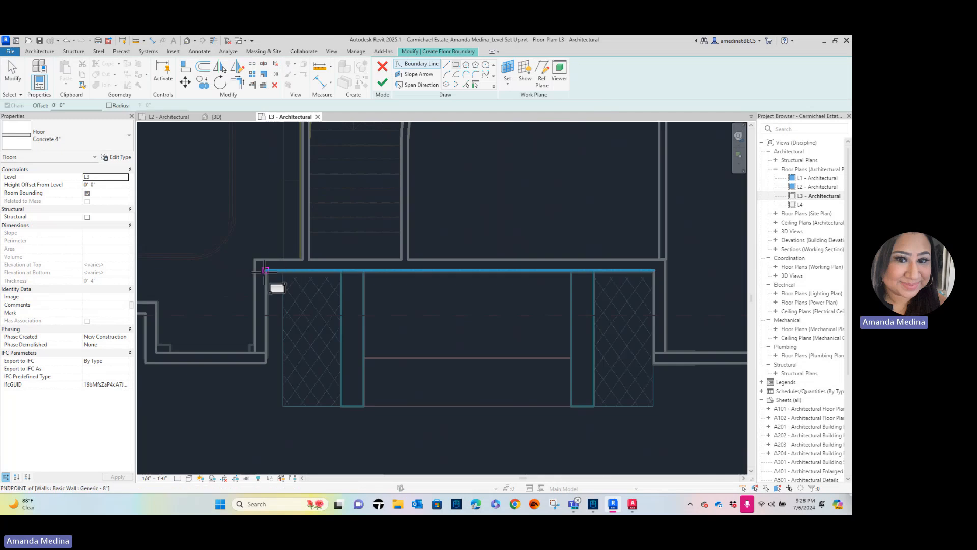
pyautogui.click(264, 270)
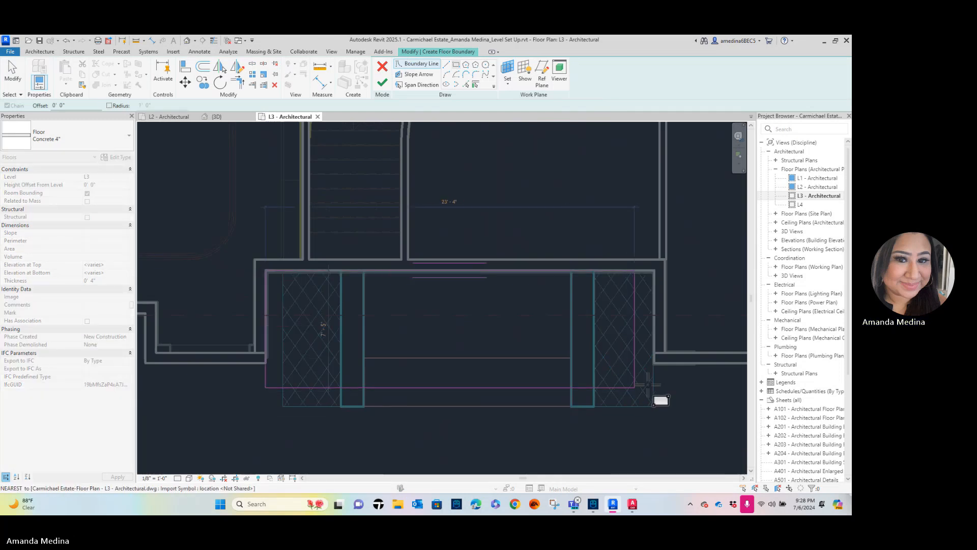
pyautogui.click(654, 363)
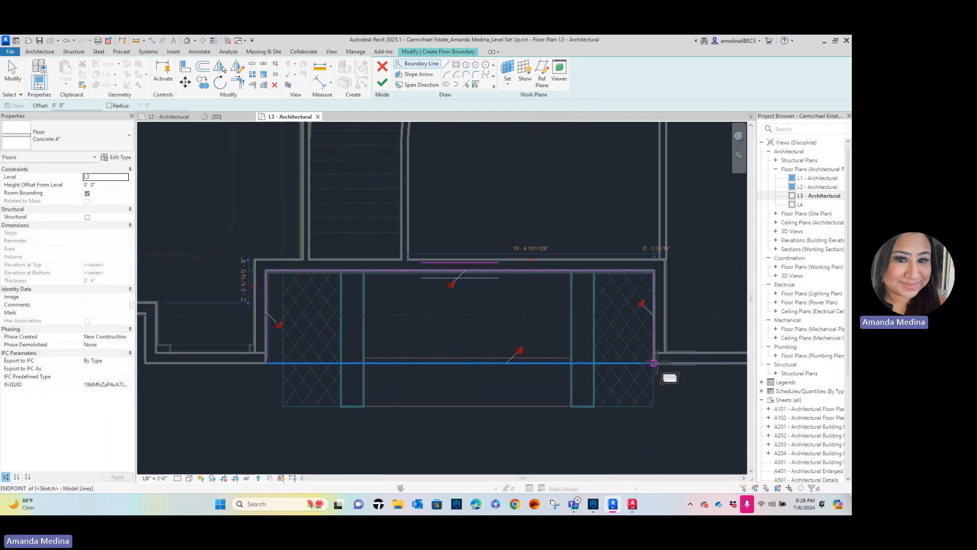
pyautogui.click(383, 84)
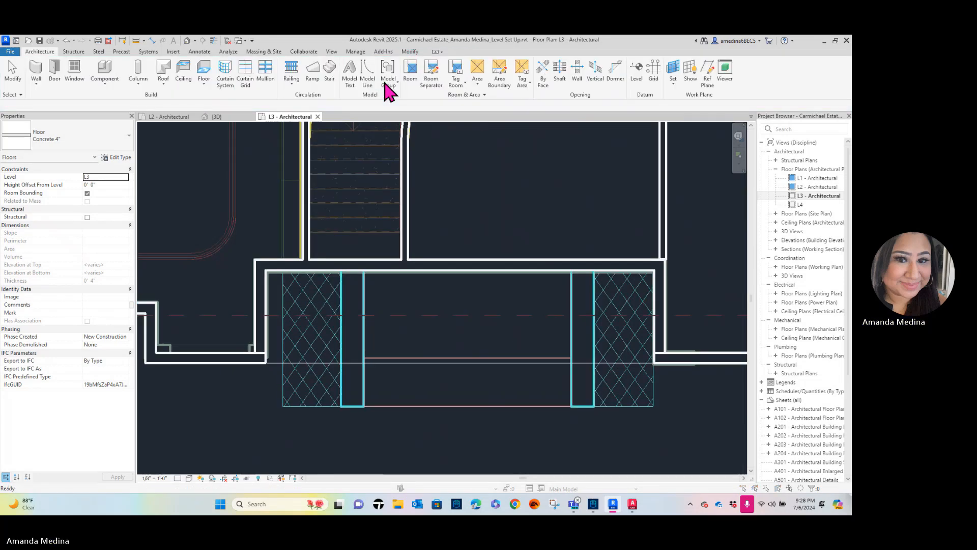
# Check the walls and the new south entry floor in the 3D view
pyautogui.click(187, 40)
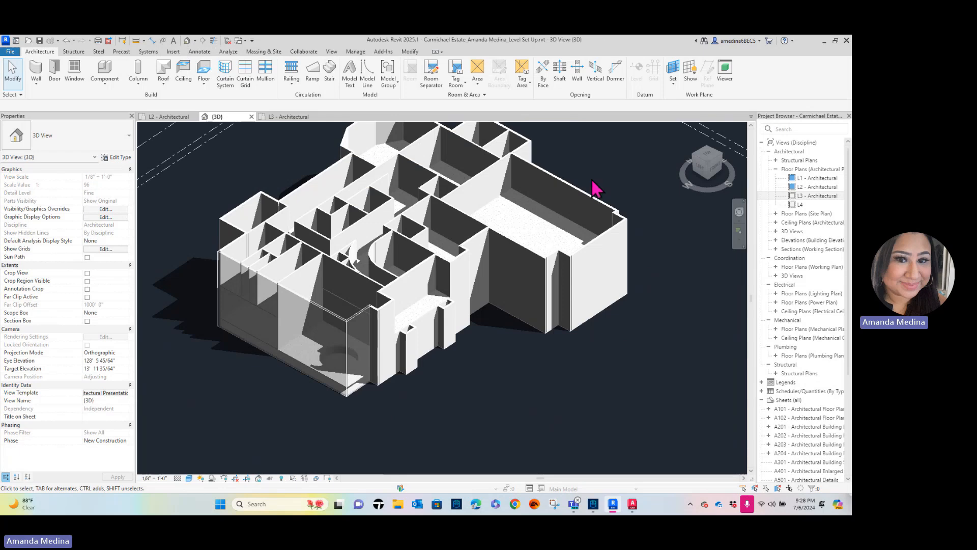
pyautogui.moveTo(612, 199); pyautogui.dragTo(631, 260, button='middle')
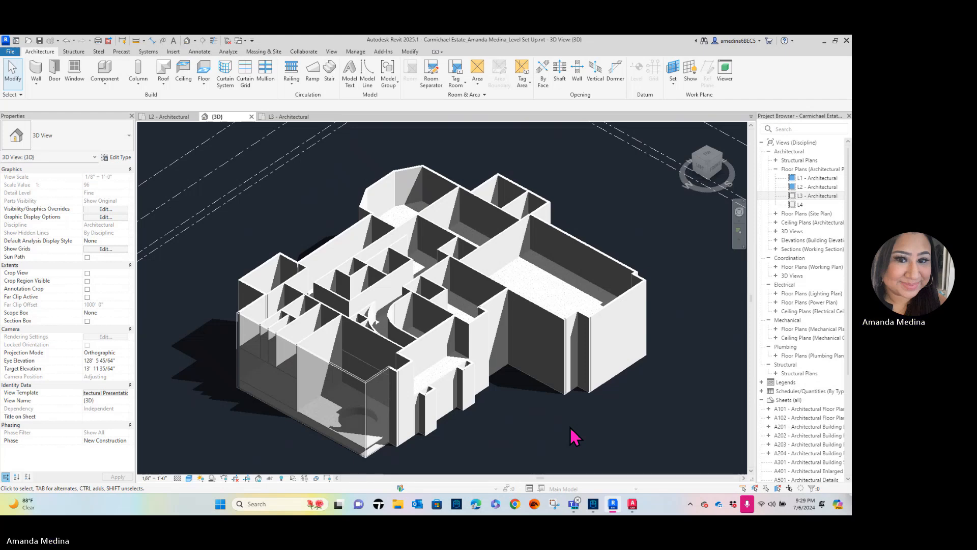
pyautogui.moveTo(575, 438); pyautogui.dragTo(546, 414, button='middle')
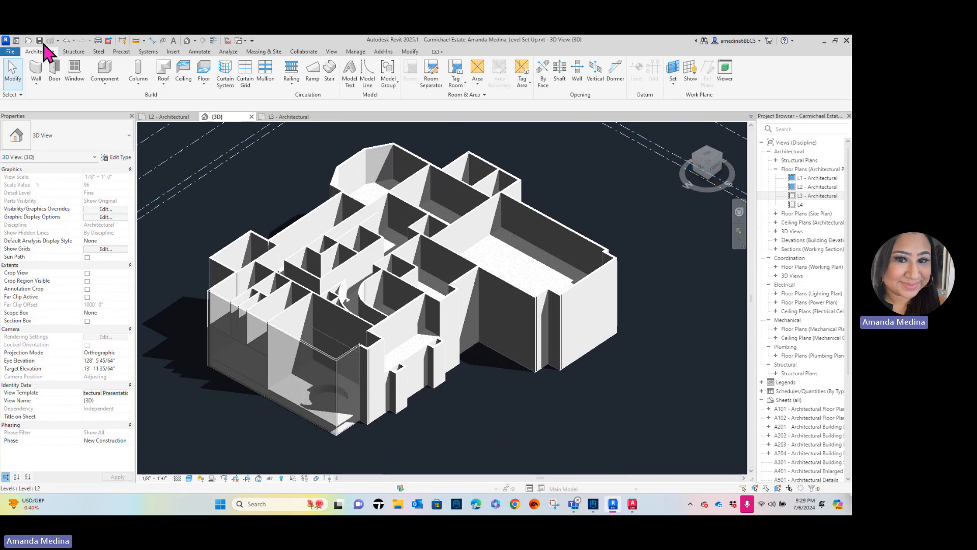
# Open the L2 - Architectural floor plan
pyautogui.click(168, 117)
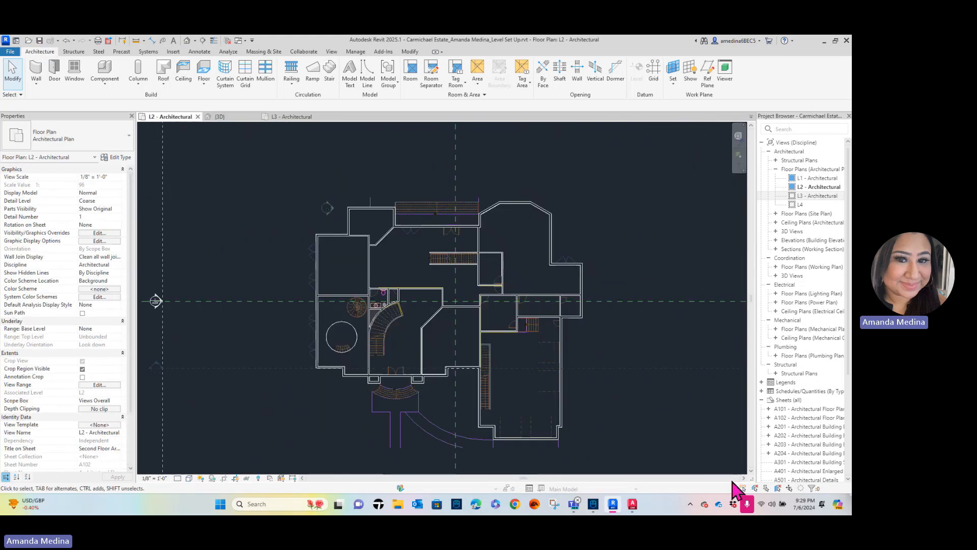
pyautogui.scroll(-3, 474, 399)
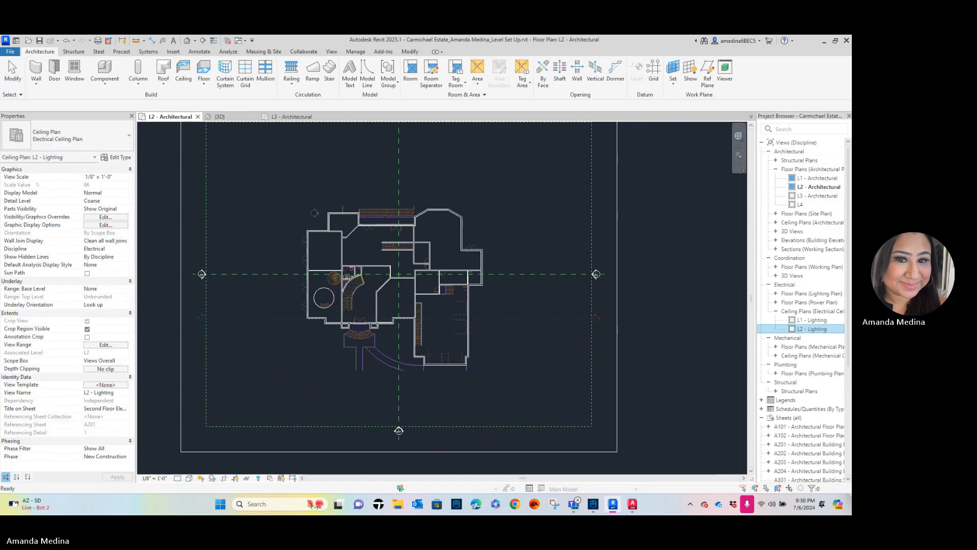
pyautogui.click(829, 188)
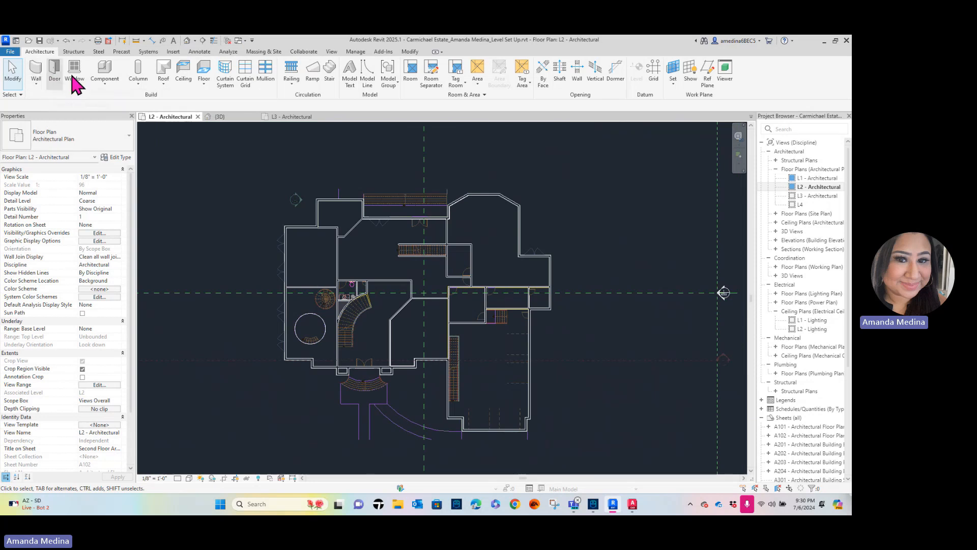
pyautogui.click(186, 71)
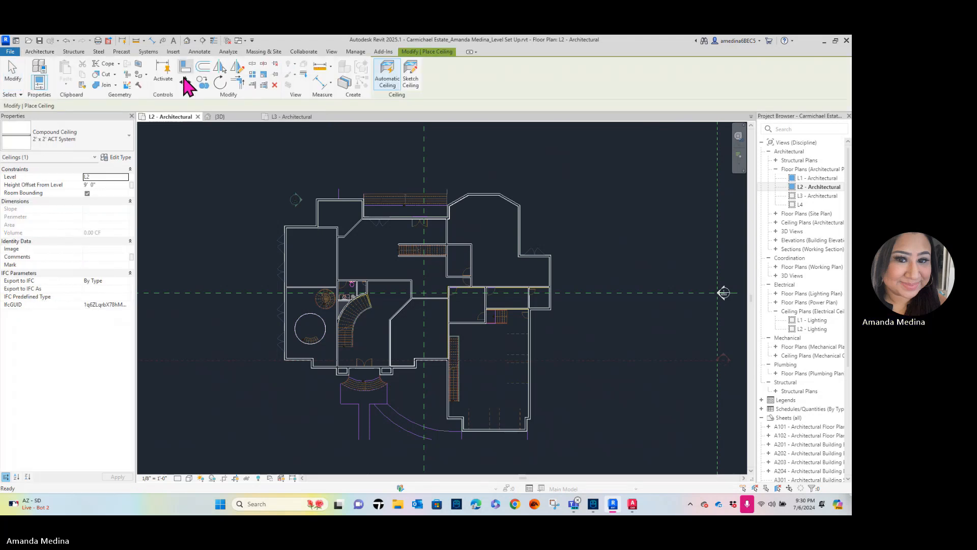
pyautogui.click(98, 135)
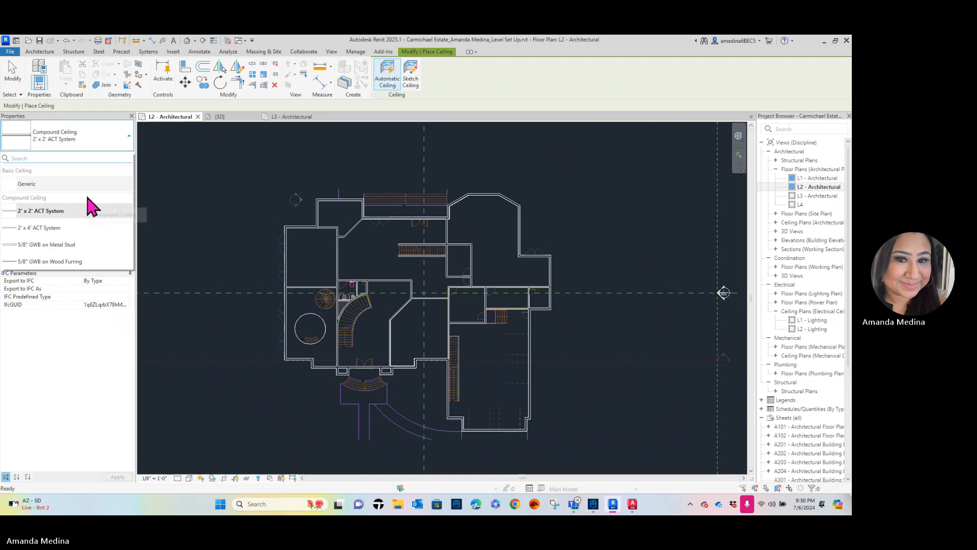
pyautogui.click(51, 184)
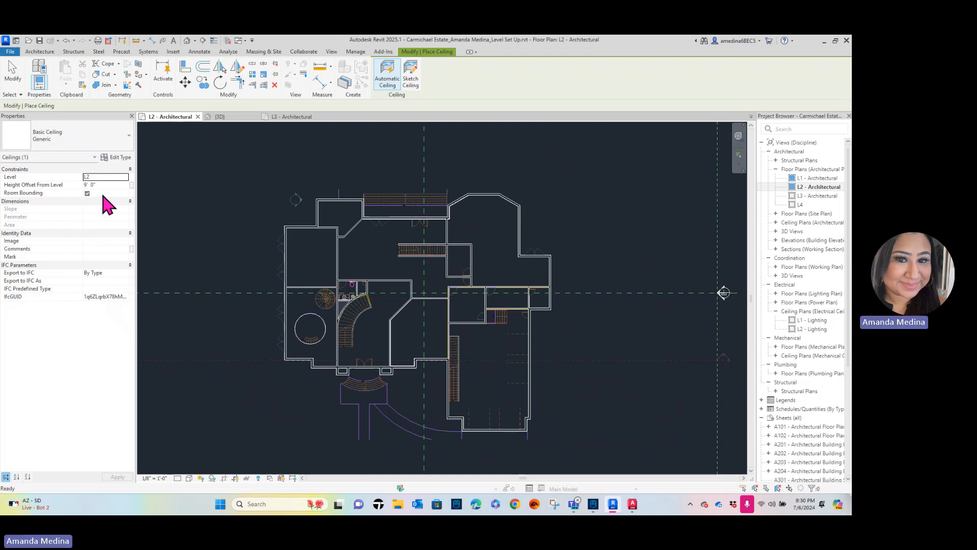
pyautogui.click(88, 185)
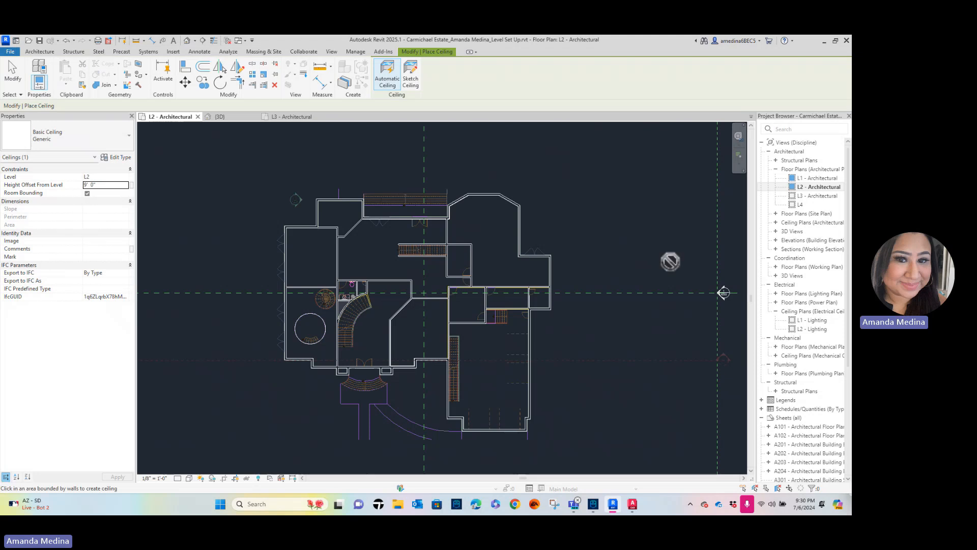
pyautogui.press('Escape')
pyautogui.press('Escape')
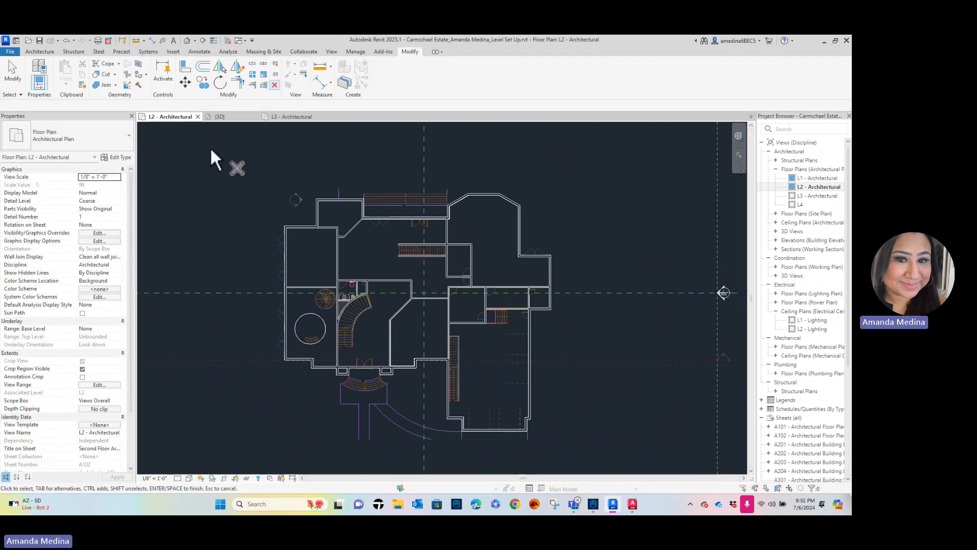
# Place an automatic Basic Ceiling Generic on L2, offset 9' 0", in the northwest room with the angled corner
pyautogui.click(41, 52)
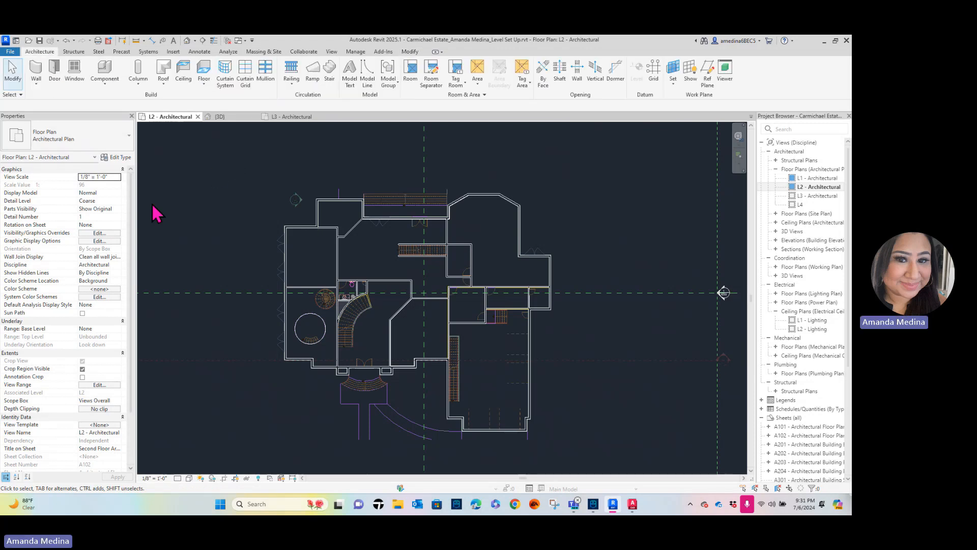
pyautogui.click(184, 74)
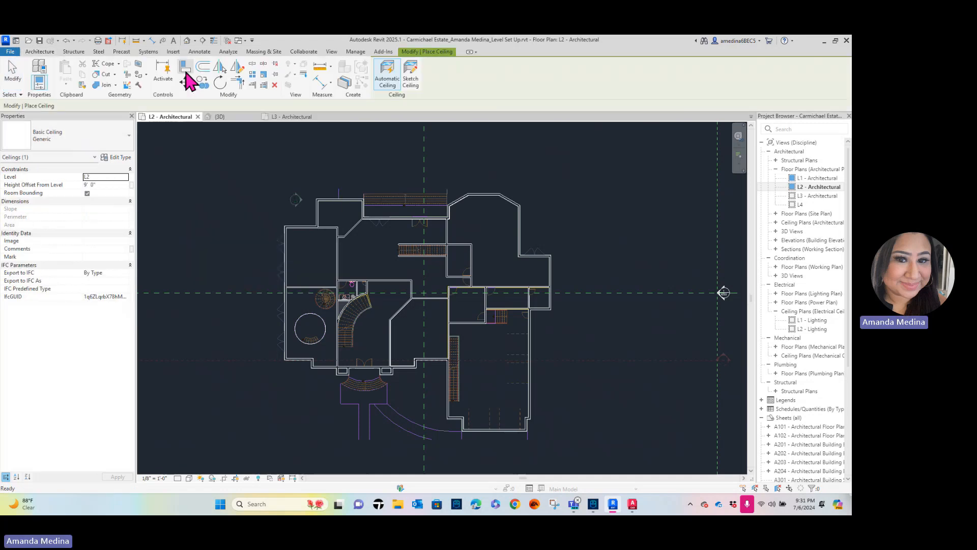
pyautogui.click(97, 139)
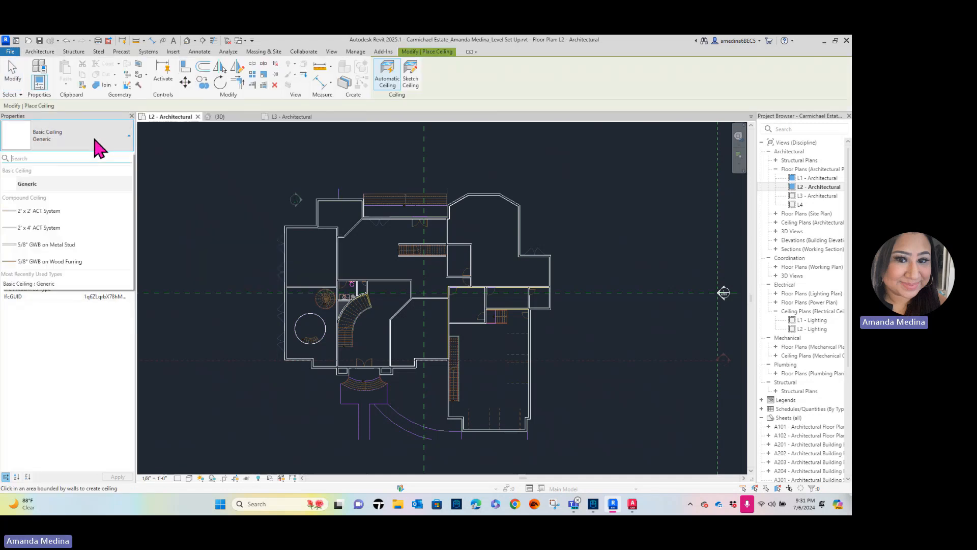
pyautogui.click(31, 186)
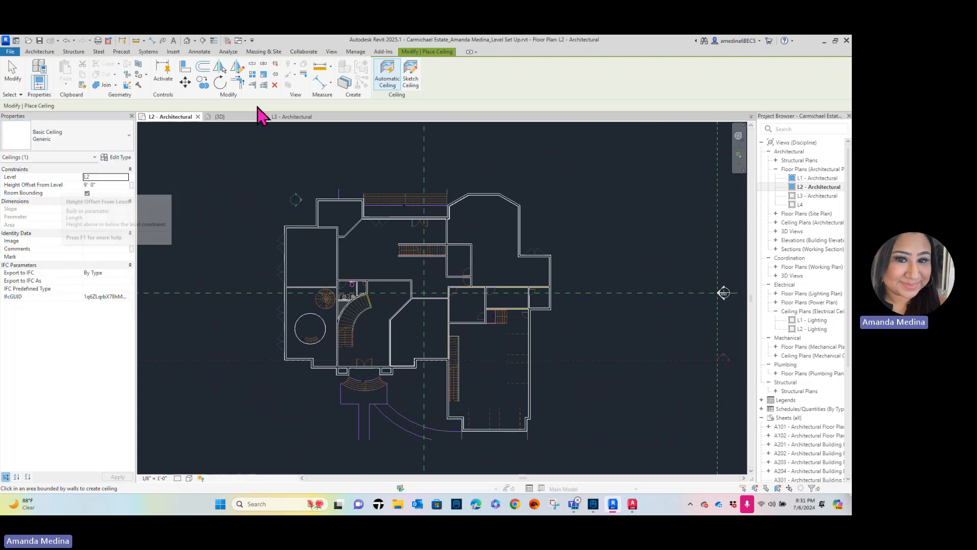
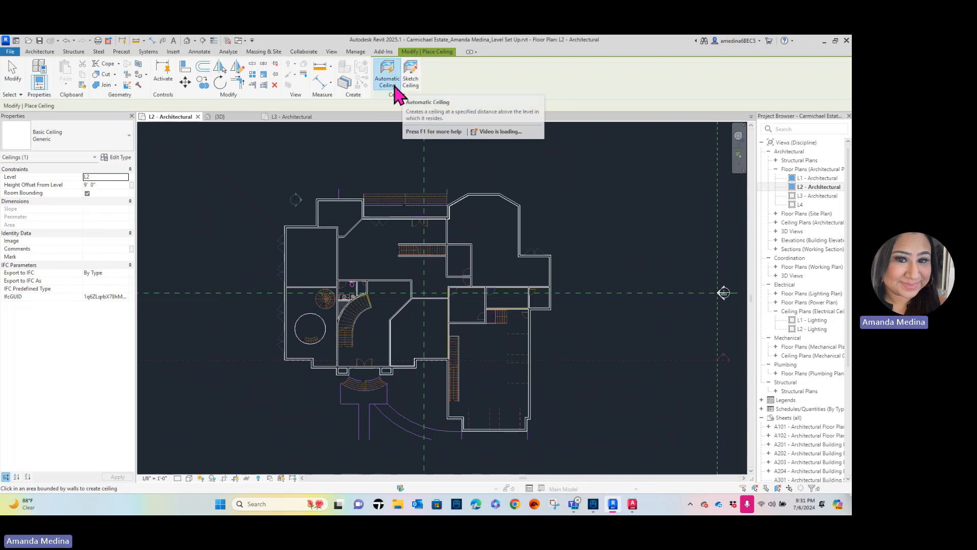
pyautogui.scroll(5, 306, 250)
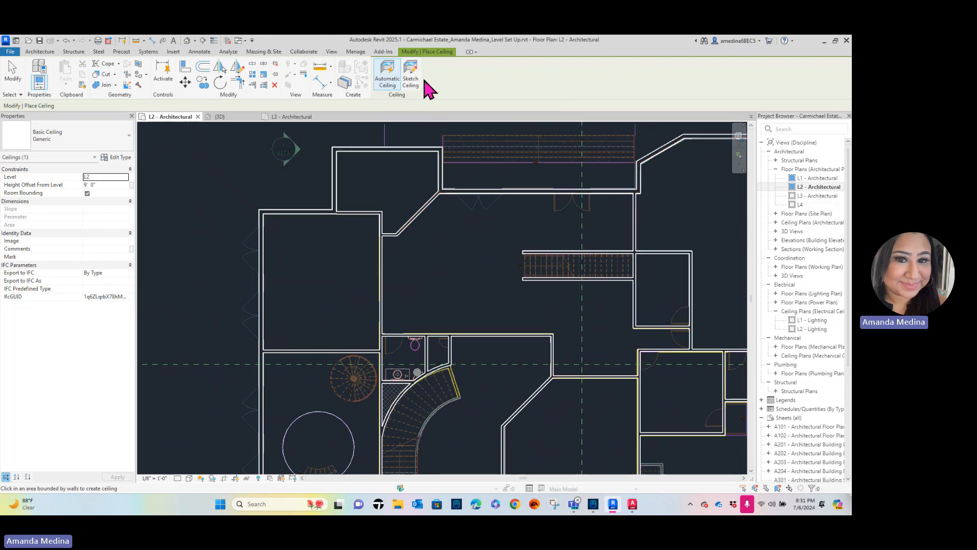
pyautogui.click(389, 77)
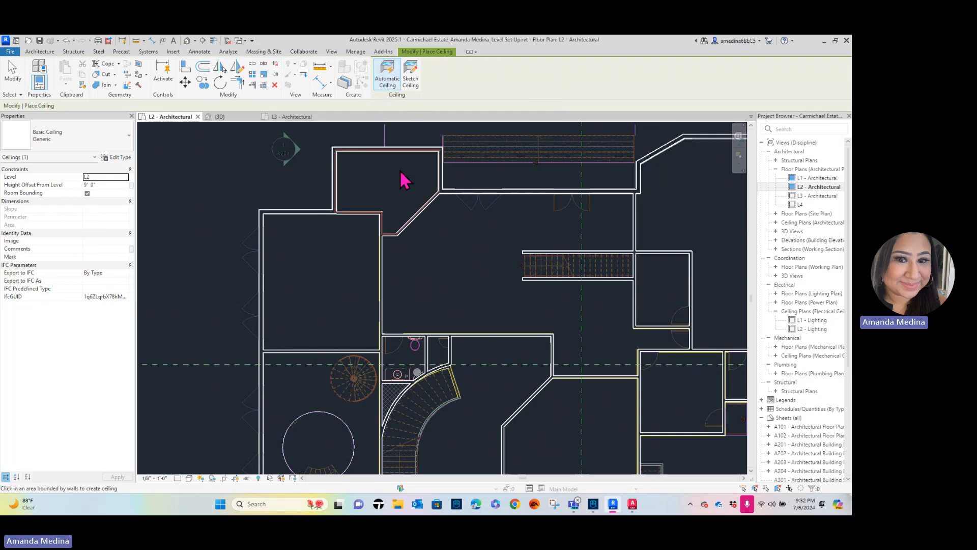
pyautogui.scroll(2, 410, 174)
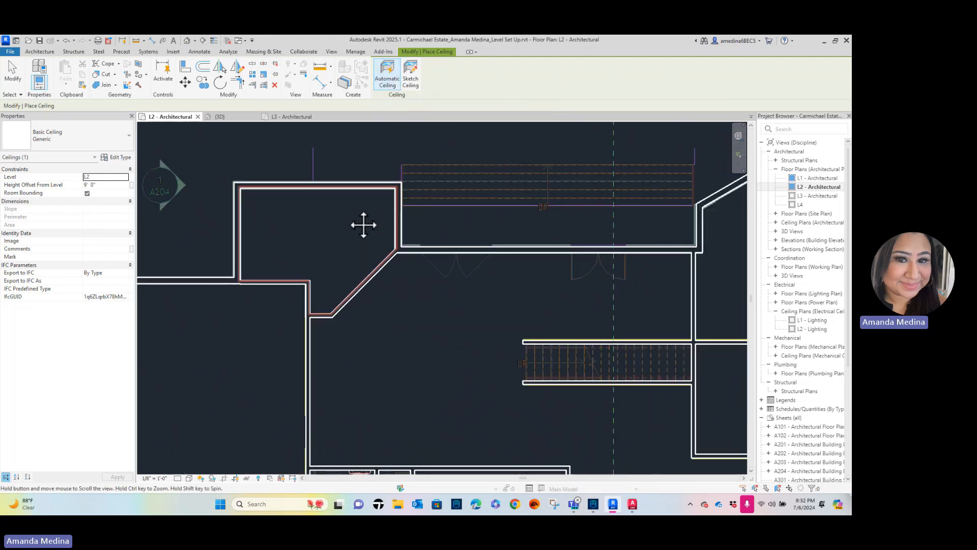
pyautogui.click(321, 218)
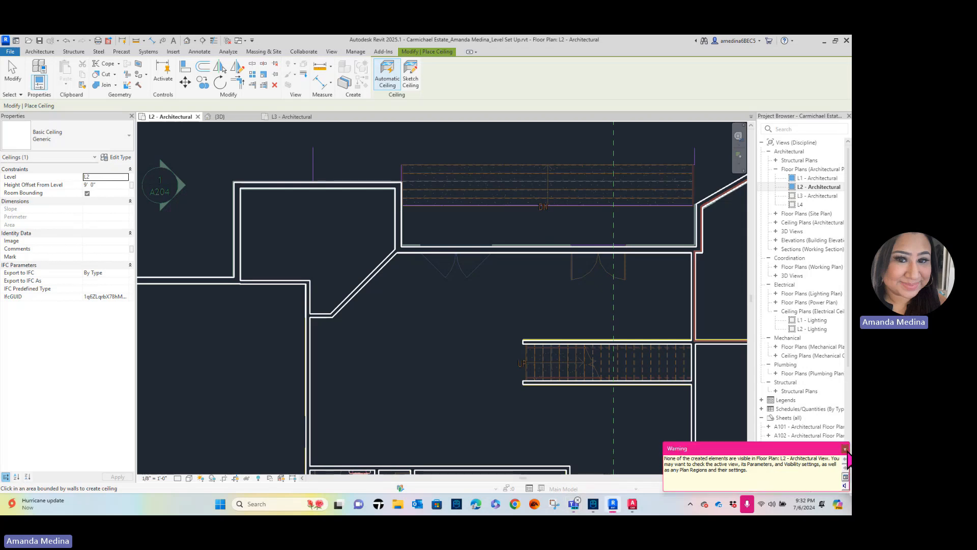
pyautogui.click(845, 449)
# Place automatic Generic ceilings in the large west room and in the entry hall with the curved stair
pyautogui.scroll(-2, 306, 361)
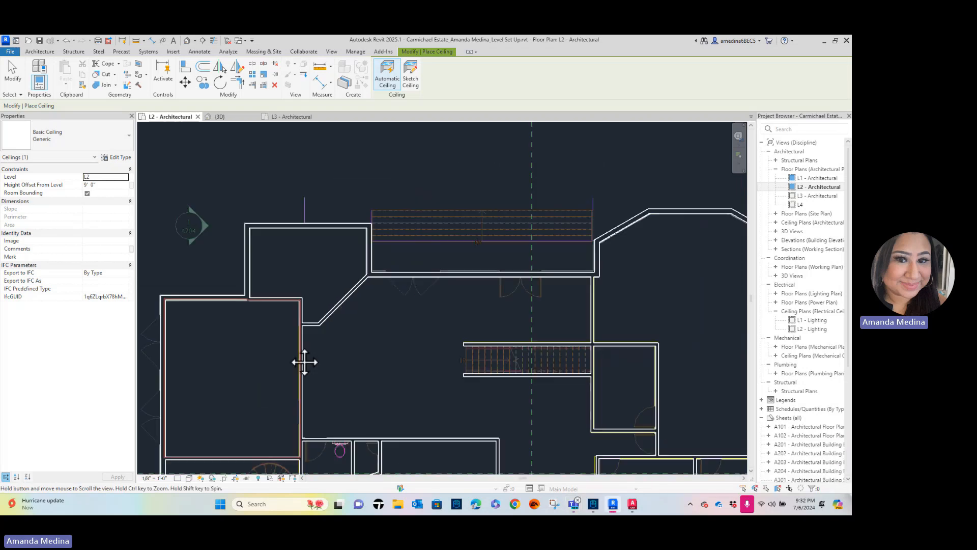
pyautogui.moveTo(305, 362); pyautogui.dragTo(382, 302, button='middle')
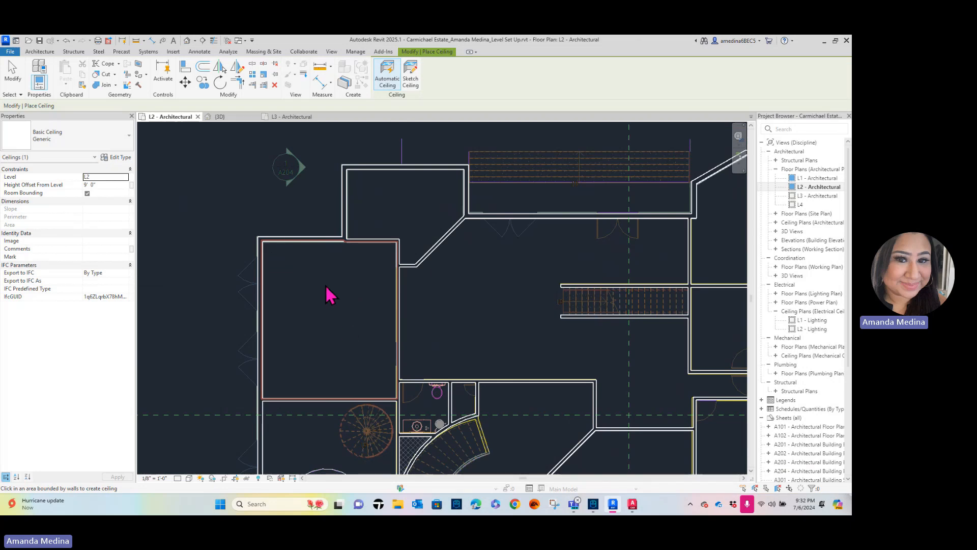
pyautogui.click(334, 320)
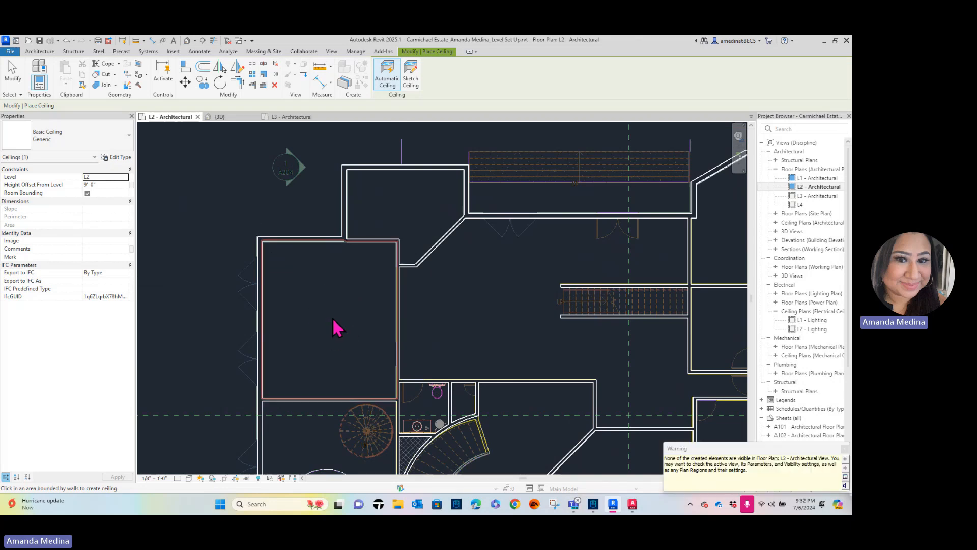
pyautogui.scroll(-1, 346, 321)
pyautogui.moveTo(352, 324); pyautogui.dragTo(326, 256, button='middle')
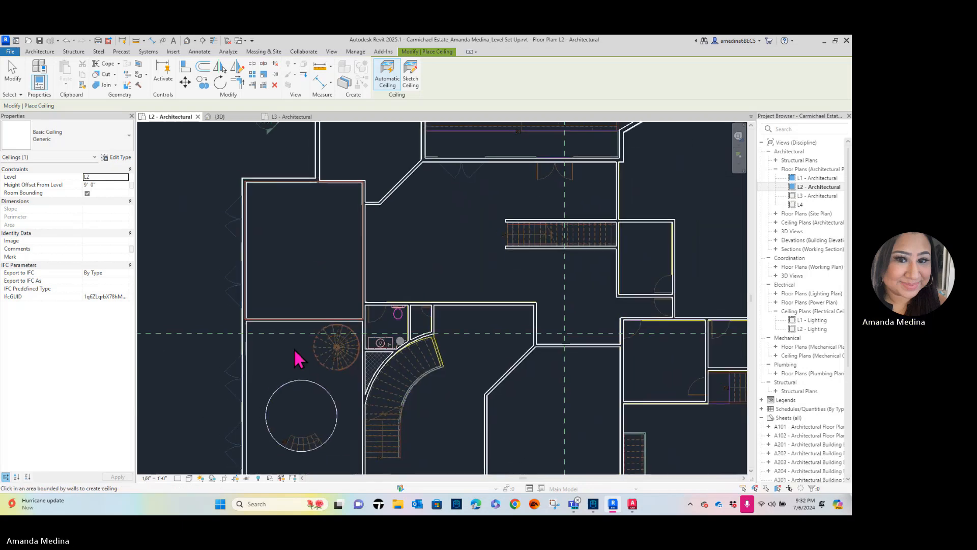
pyautogui.scroll(-1, 270, 351)
pyautogui.moveTo(271, 351); pyautogui.dragTo(292, 310, button='middle')
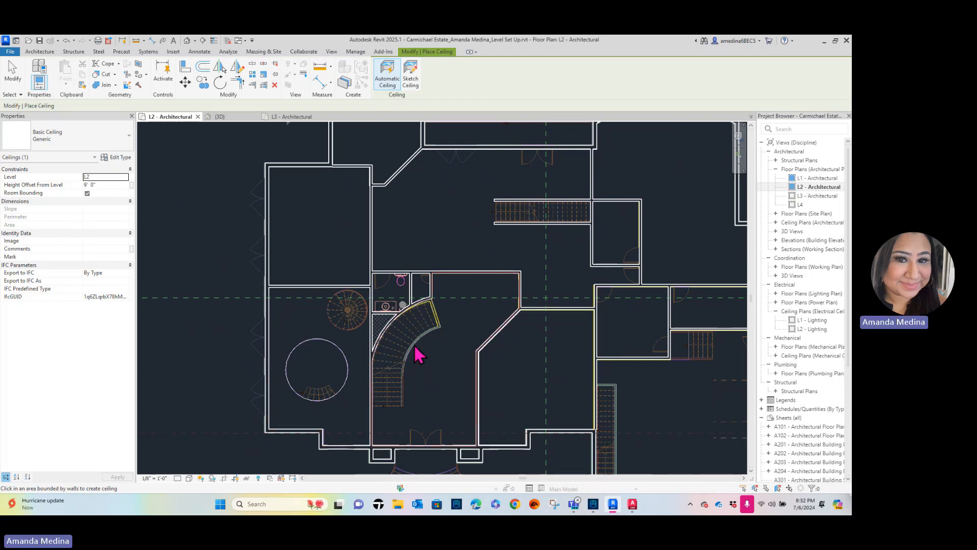
pyautogui.click(450, 378)
# Place an automatic Generic ceiling in the central hall around the straight stairs
pyautogui.scroll(3, 399, 284)
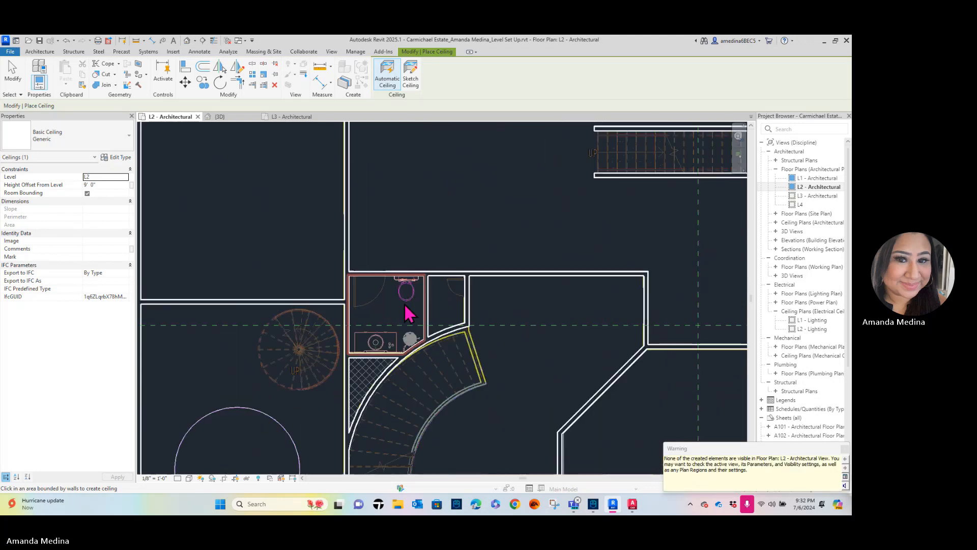
pyautogui.scroll(-2, 476, 222)
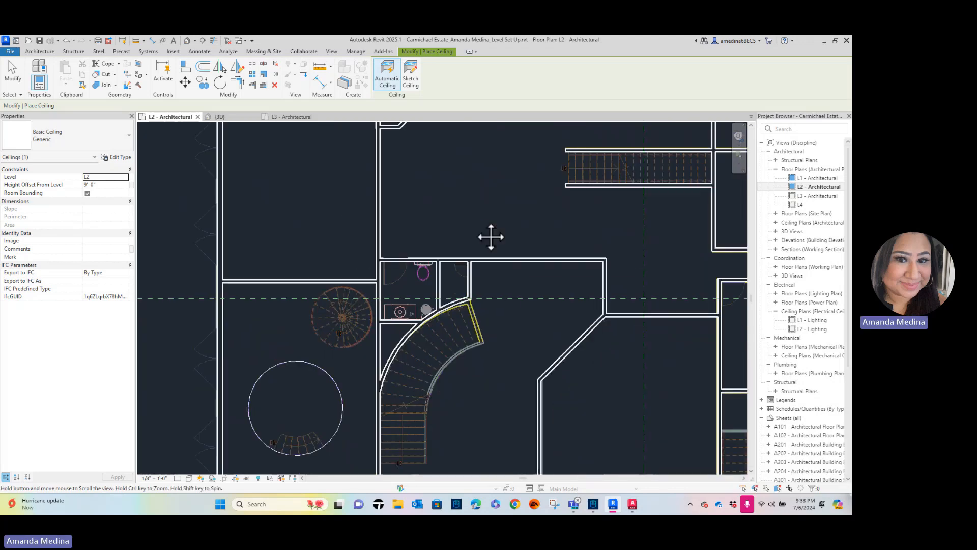
pyautogui.moveTo(490, 237); pyautogui.dragTo(267, 334, button='middle')
pyautogui.click(288, 322)
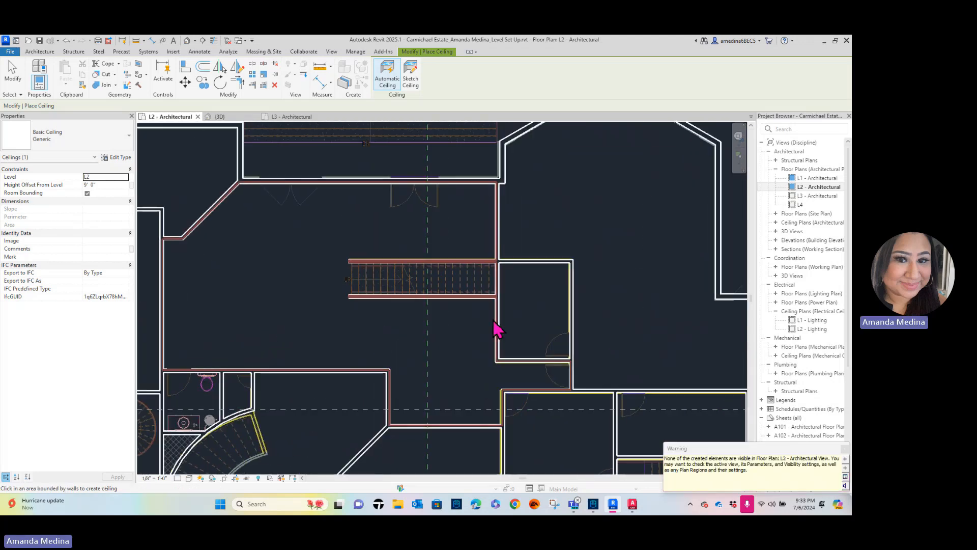
# Place automatic Generic ceilings on L2 in the three adjoining rooms south of the large bay-fronted east room
pyautogui.scroll(-1, 631, 308)
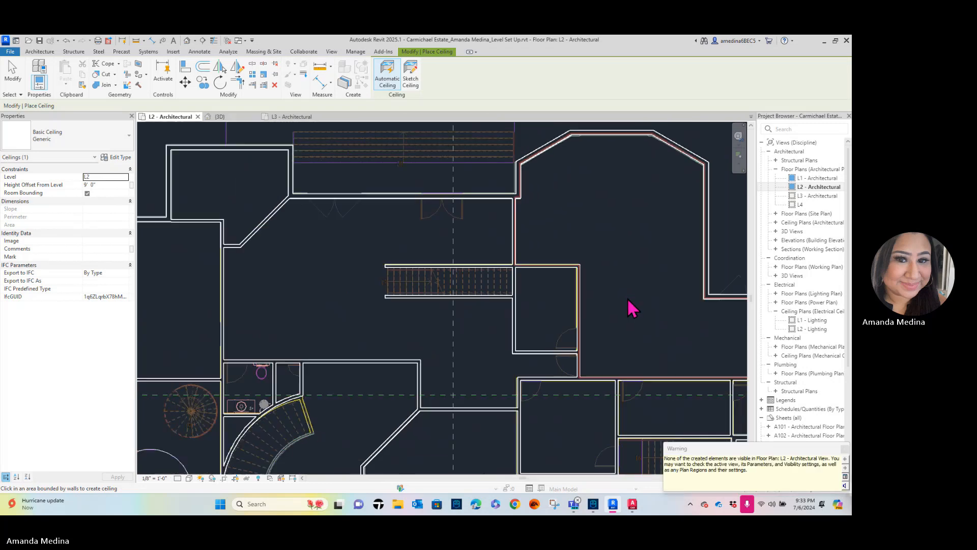
pyautogui.scroll(-1, 628, 300)
pyautogui.moveTo(629, 300); pyautogui.dragTo(526, 247, button='middle')
pyautogui.click(622, 325)
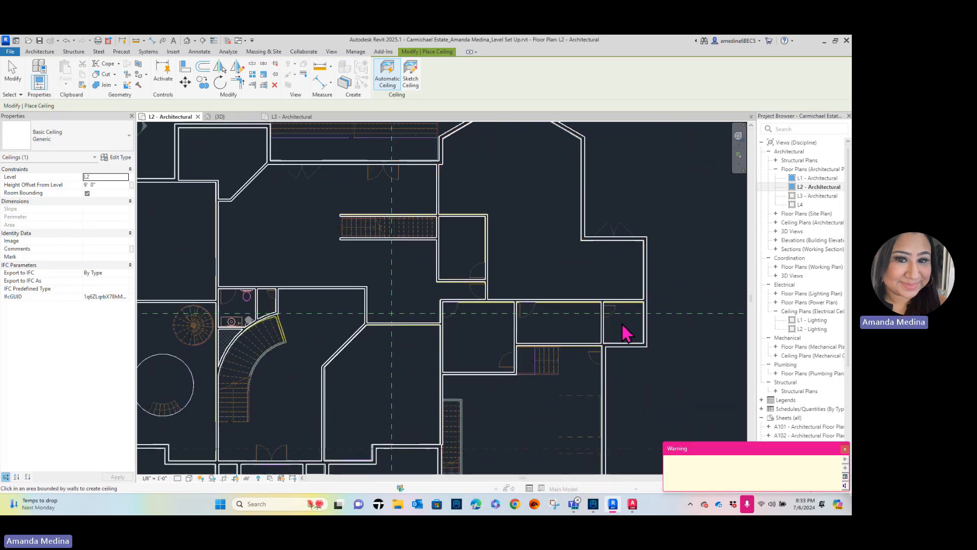
pyautogui.click(569, 336)
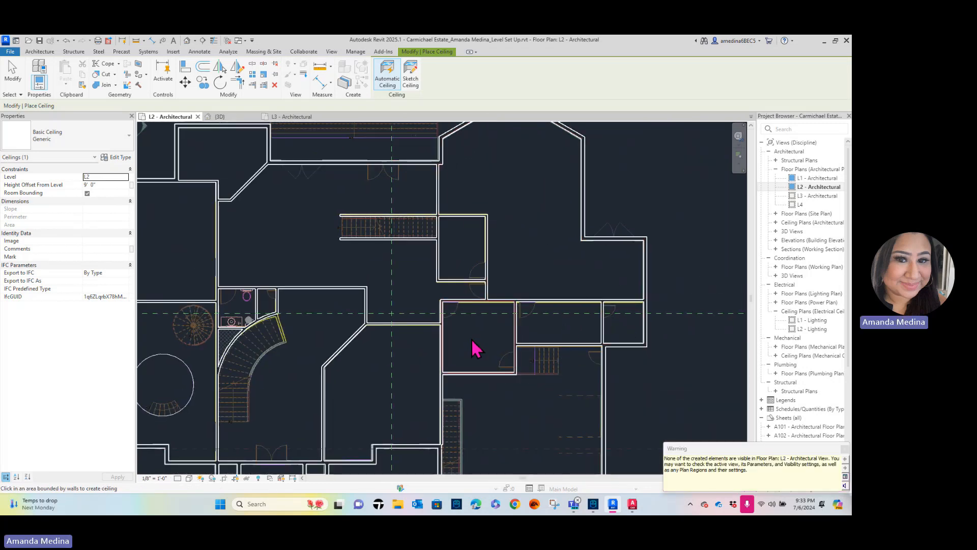
pyautogui.click(484, 351)
# Place automatic Generic ceilings in the large south wing and the angled-corner room beside the entry hall, and end the command
pyautogui.scroll(-1, 551, 429)
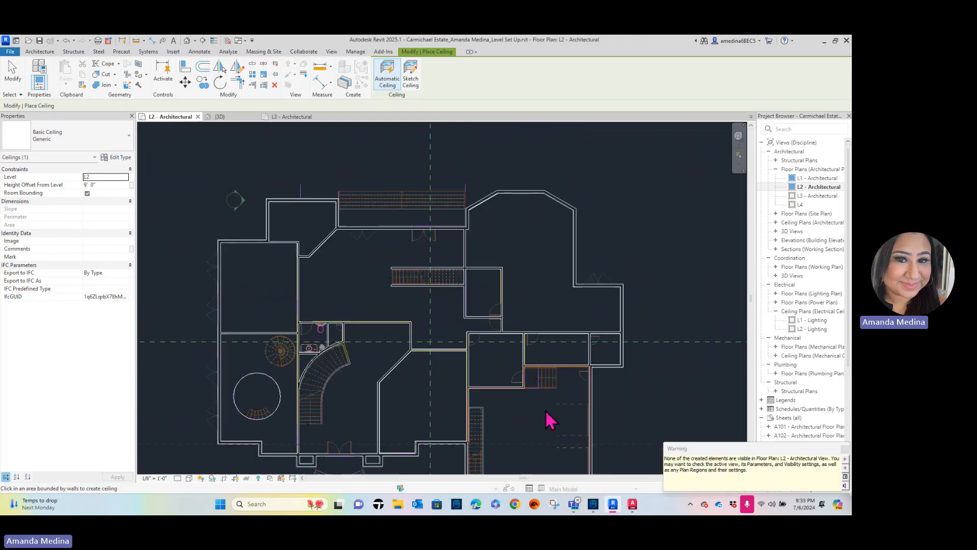
pyautogui.moveTo(546, 413); pyautogui.dragTo(543, 322, button='middle')
pyautogui.click(544, 364)
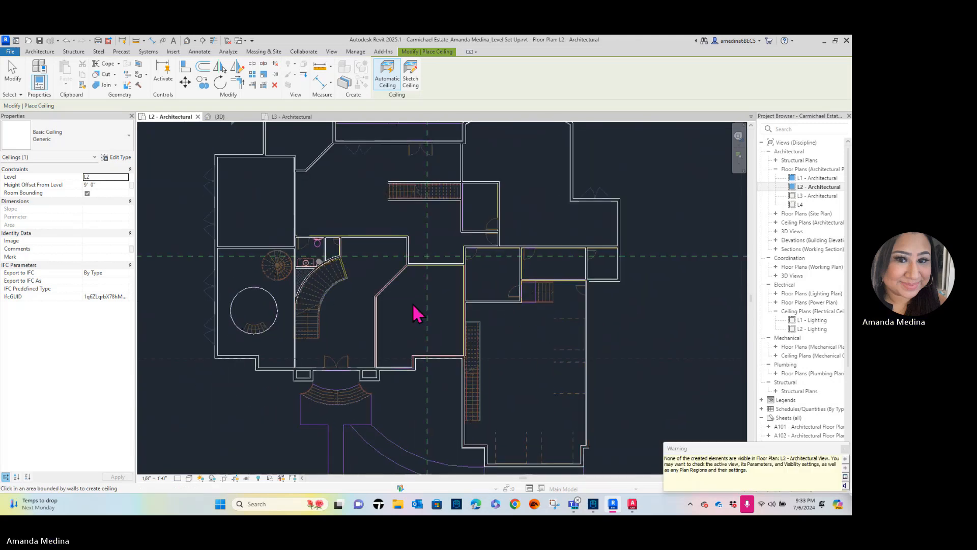
pyautogui.click(431, 316)
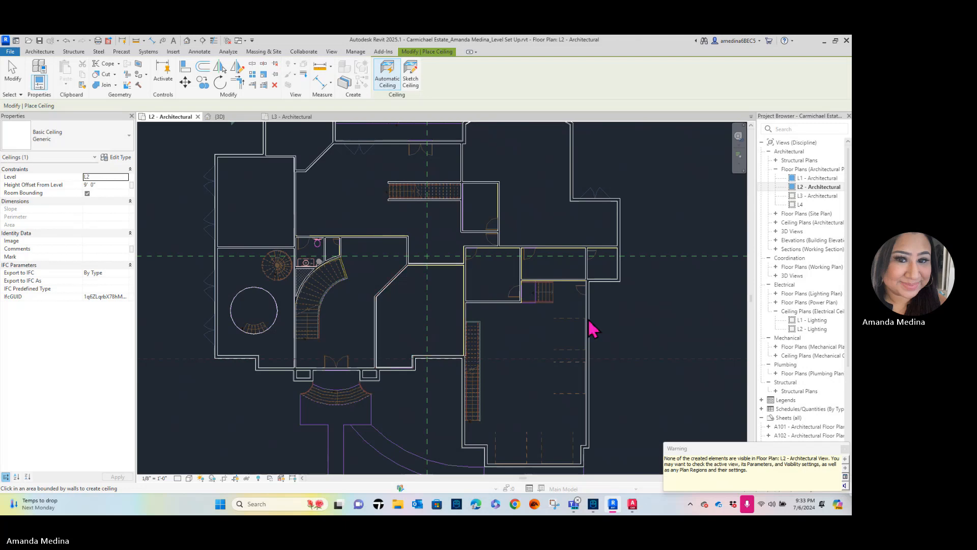
pyautogui.press('Escape')
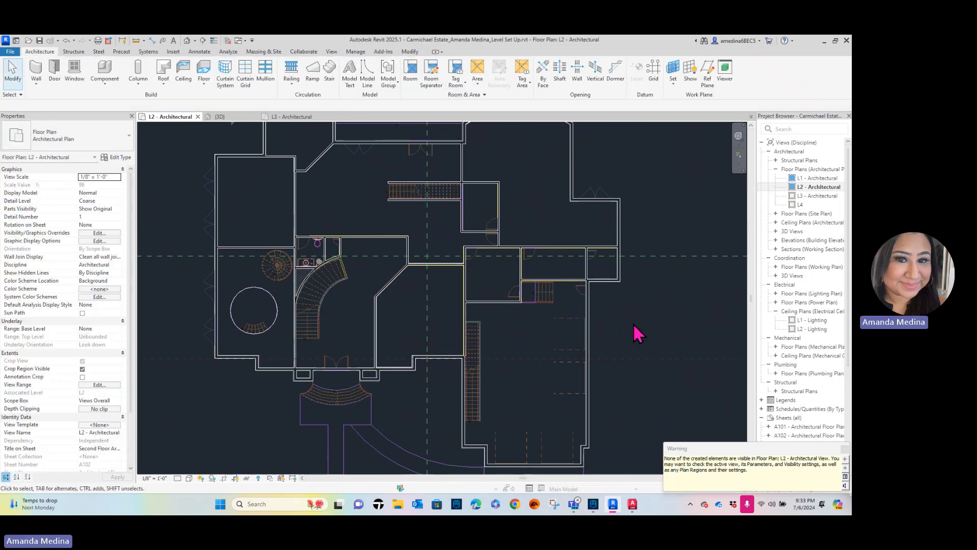
# Draw a Building Section from west to east across the whole house, just south of the east-west center reference plane
pyautogui.scroll(-1, 281, 311)
pyautogui.scroll(-1, 298, 321)
pyautogui.moveTo(299, 321); pyautogui.dragTo(325, 329, button='middle')
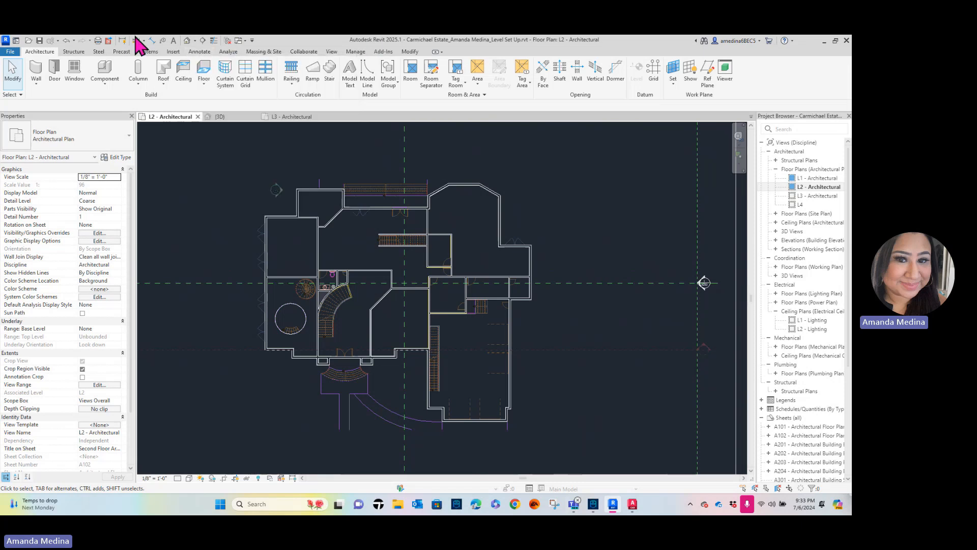
pyautogui.click(203, 41)
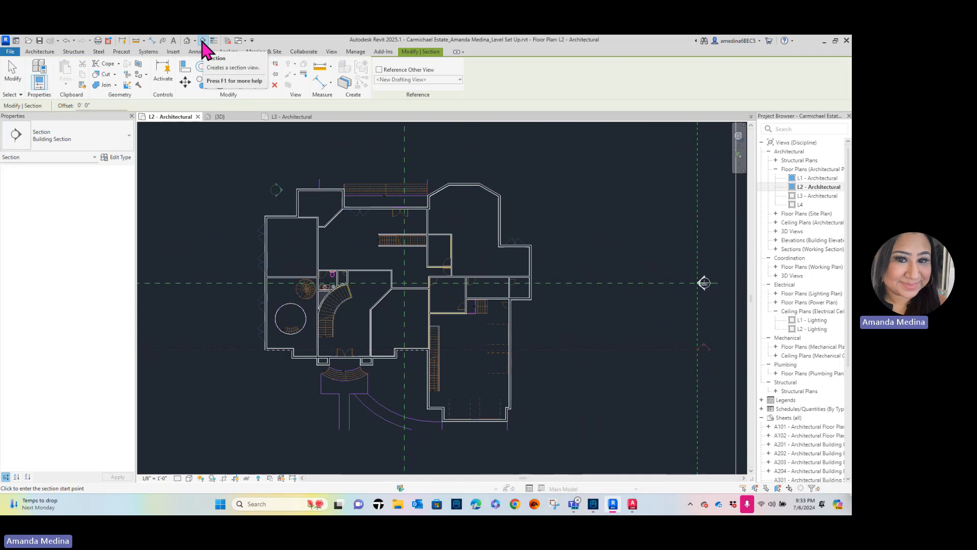
pyautogui.click(201, 295)
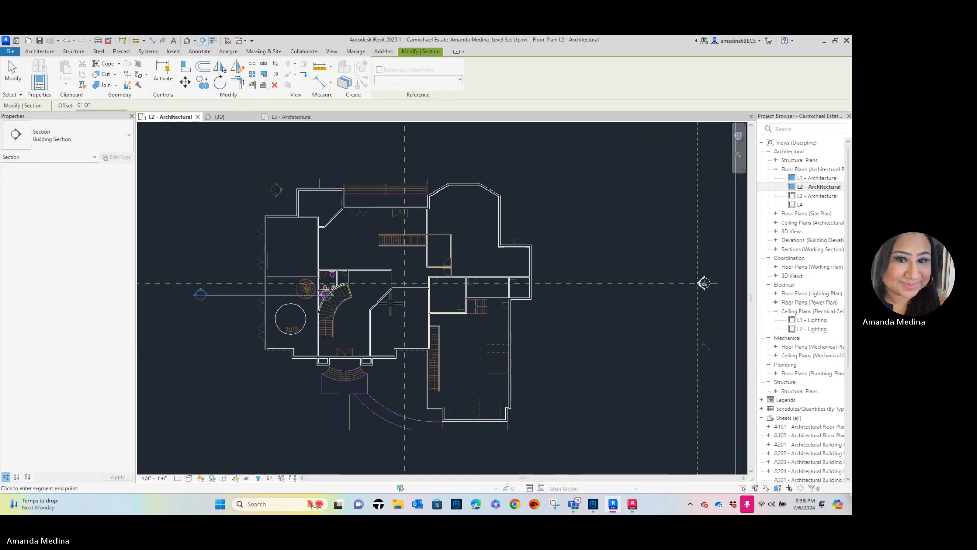
pyautogui.click(578, 295)
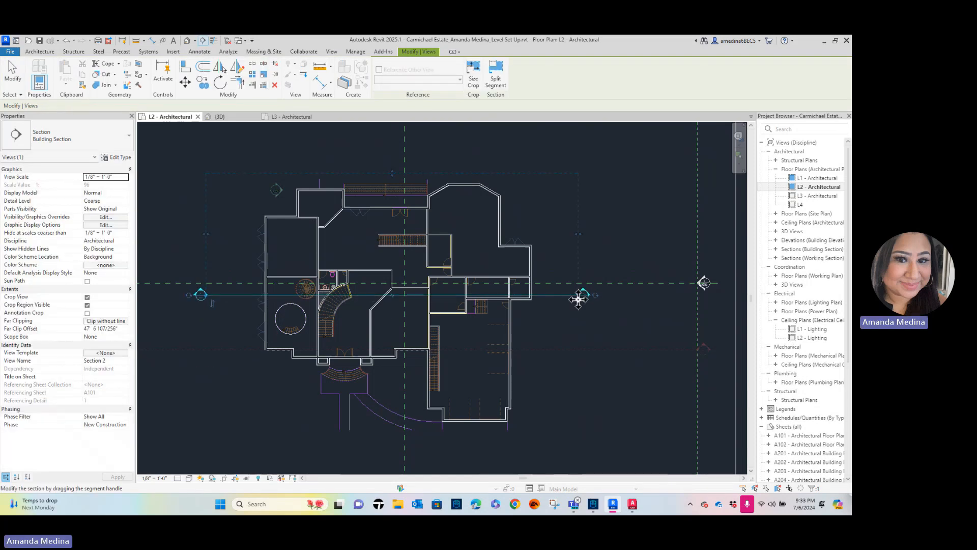
pyautogui.press('Escape')
pyautogui.press('Escape')
# Go to the view of the new building section from its section head
pyautogui.scroll(3, 585, 294)
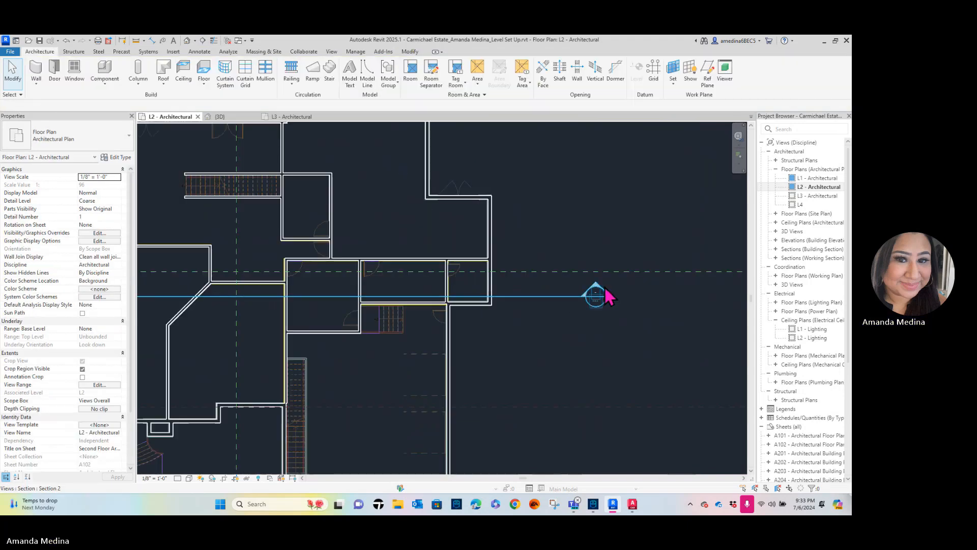
pyautogui.click(596, 293)
pyautogui.rightClick(600, 294)
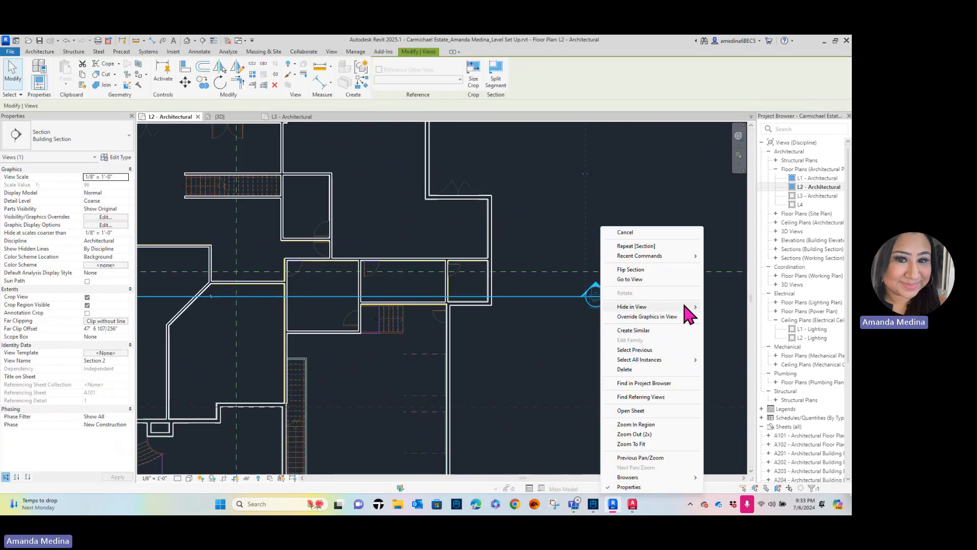
pyautogui.click(661, 279)
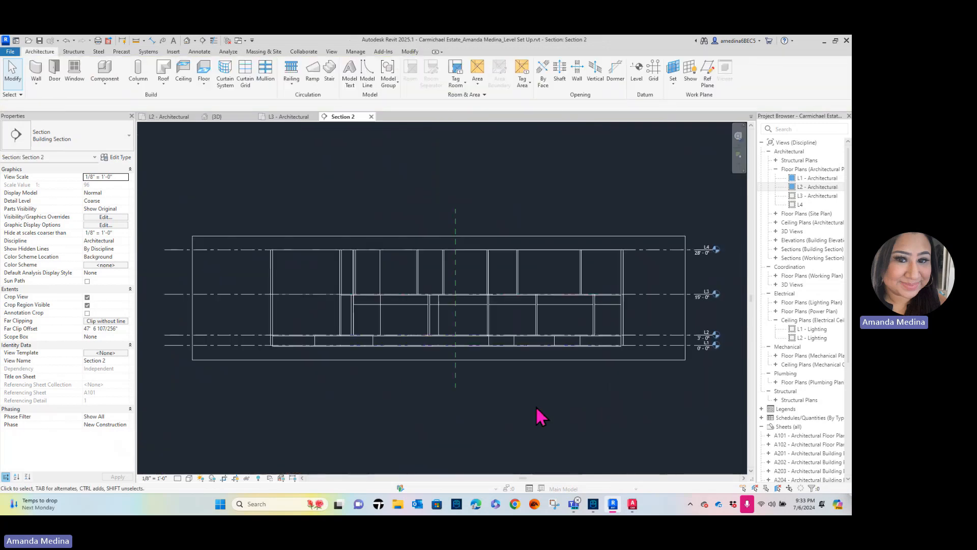
# Inspect the L1 and L2 Concrete 4" floor slabs and the L3 level line in the section
pyautogui.scroll(3, 299, 349)
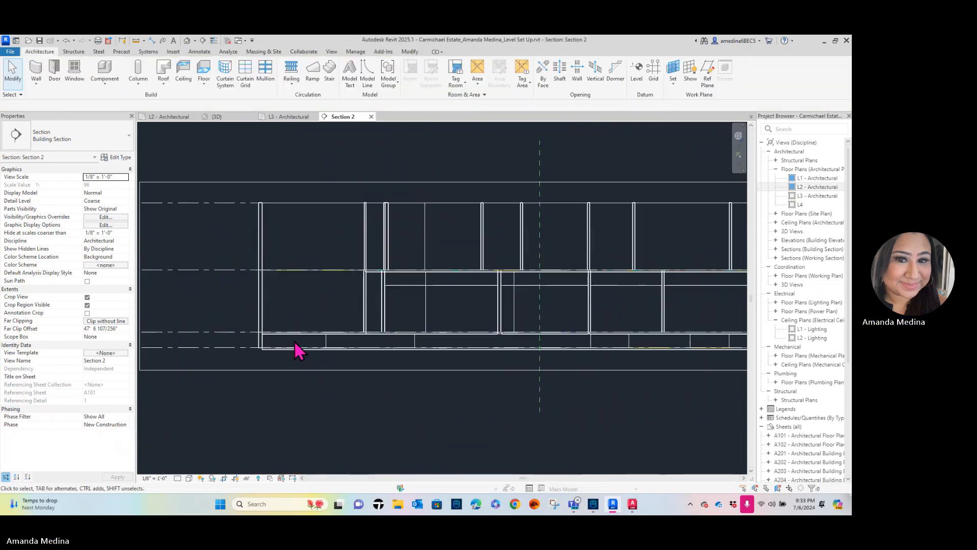
pyautogui.scroll(-2, 284, 360)
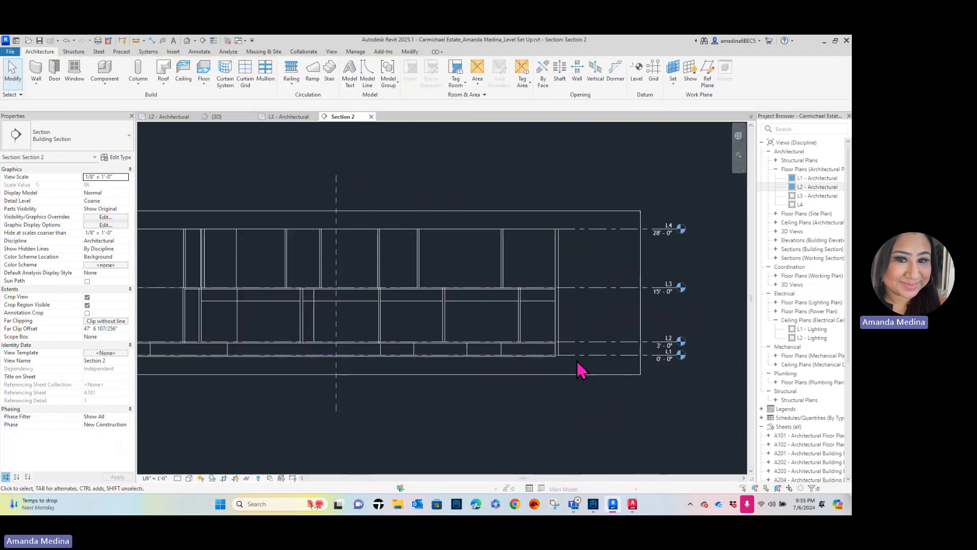
pyautogui.scroll(2, 580, 368)
pyautogui.click(513, 356)
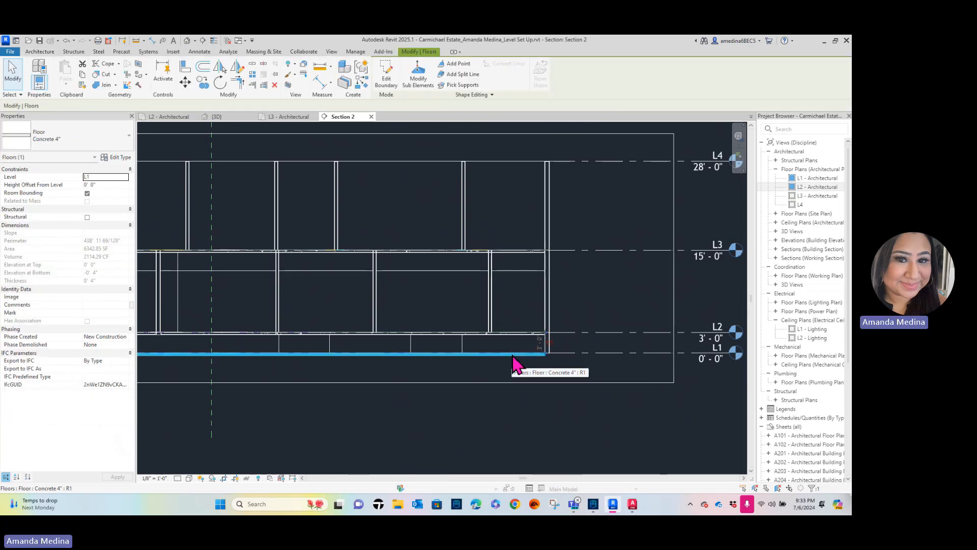
pyautogui.moveTo(512, 356); pyautogui.dragTo(515, 334)
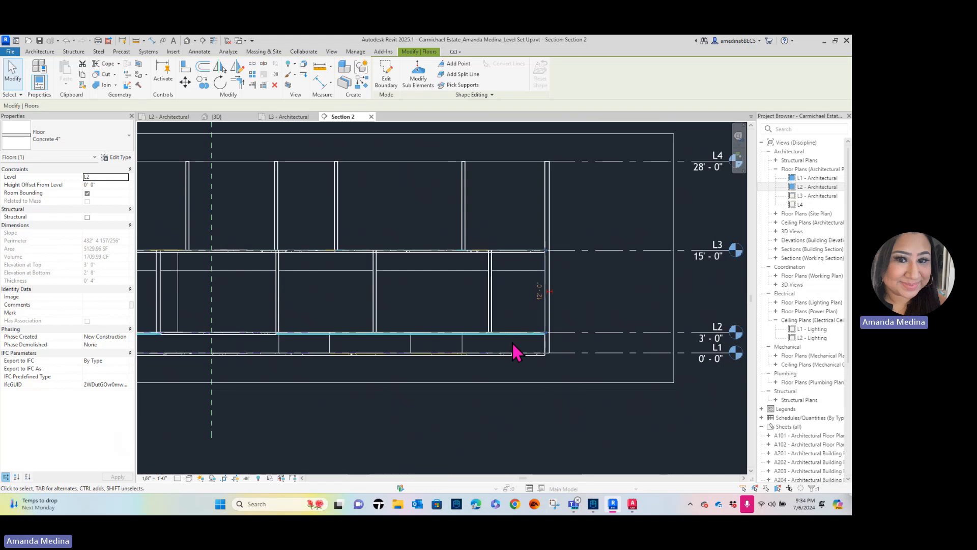
pyautogui.click(632, 251)
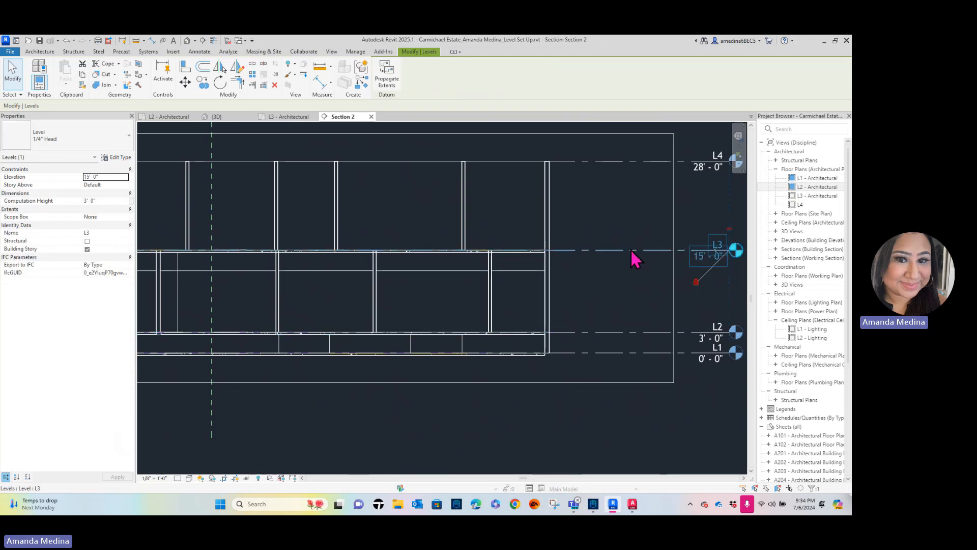
# Inspect the L2 ceilings across the section and compare their height with the L3 floor slab above
pyautogui.click(429, 277)
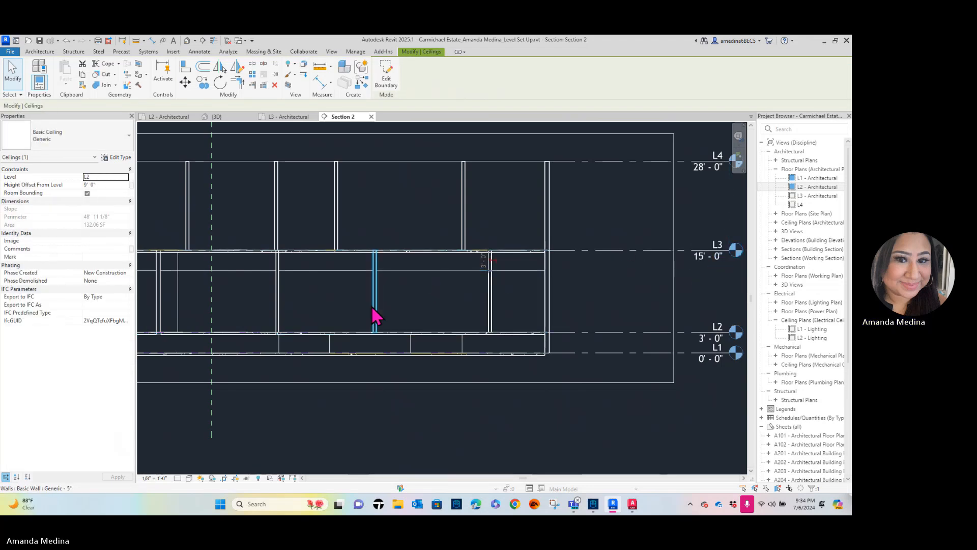
pyautogui.scroll(-1, 418, 274)
pyautogui.moveTo(453, 294); pyautogui.dragTo(551, 288, button='middle')
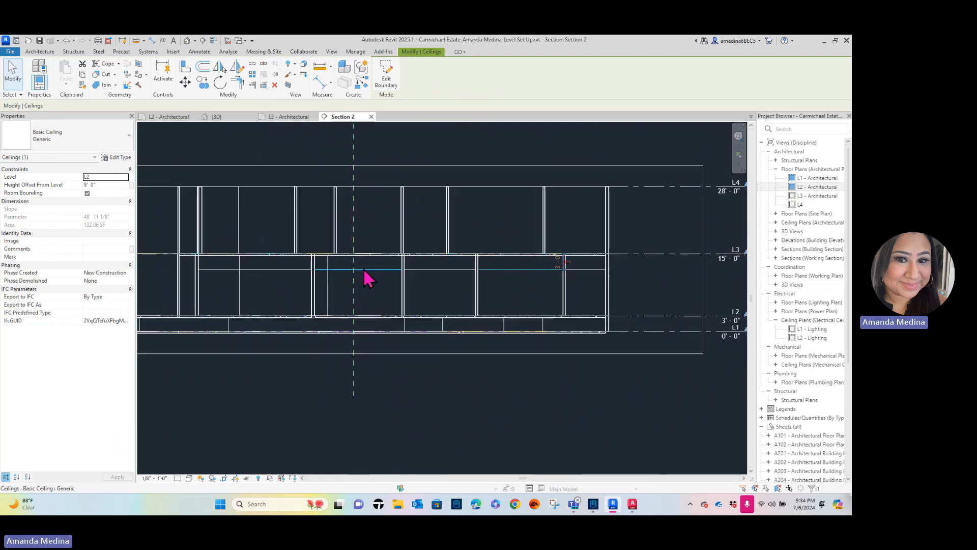
pyautogui.moveTo(602, 270); pyautogui.dragTo(650, 279, button='middle')
pyautogui.scroll(-1, 650, 279)
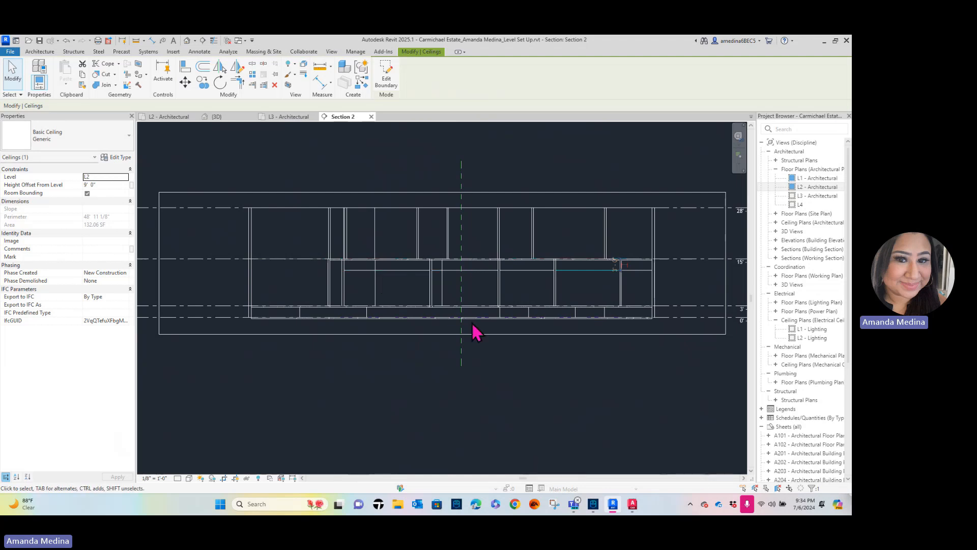
pyautogui.scroll(3, 397, 285)
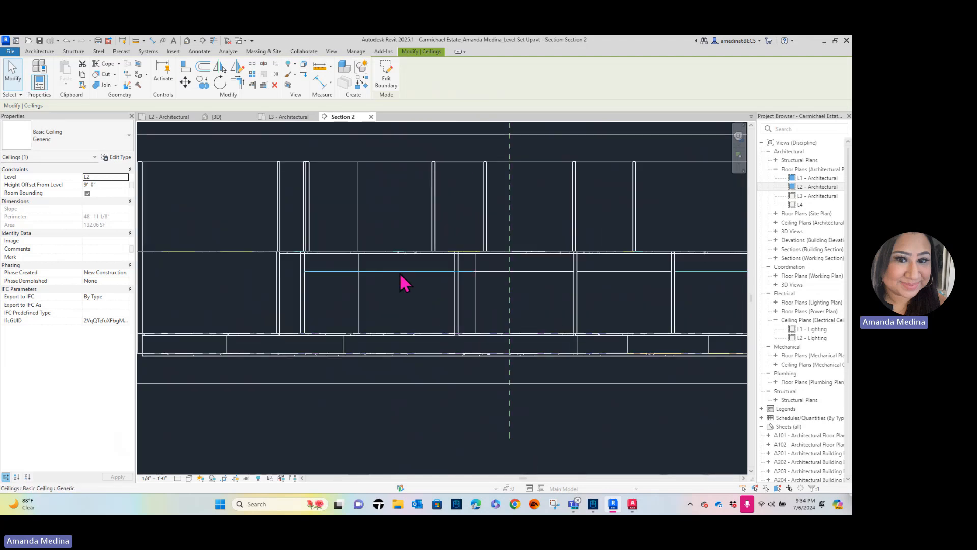
pyautogui.click(382, 326)
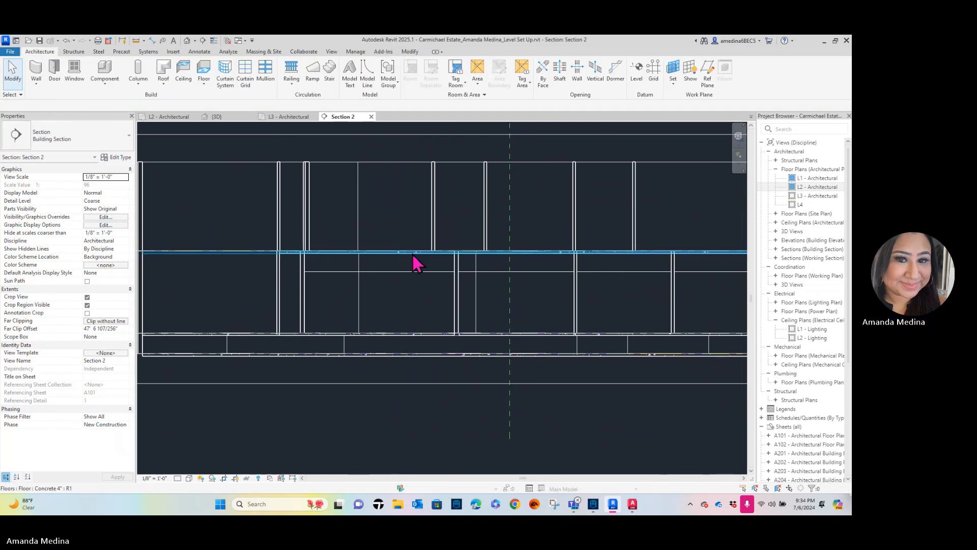
pyautogui.scroll(-4, 570, 219)
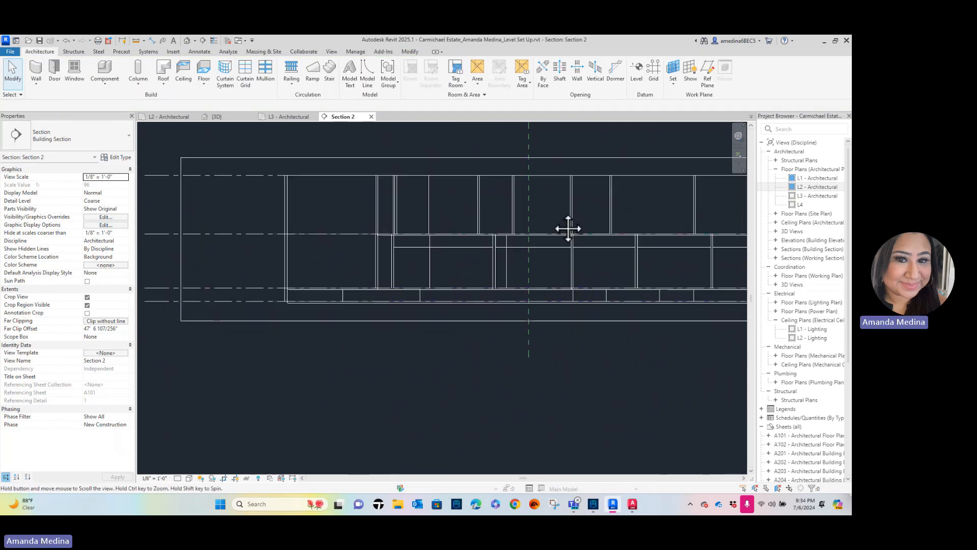
# Close the section view and open the L3 - Architectural floor plan
pyautogui.click(372, 117)
pyautogui.scroll(-5, 443, 253)
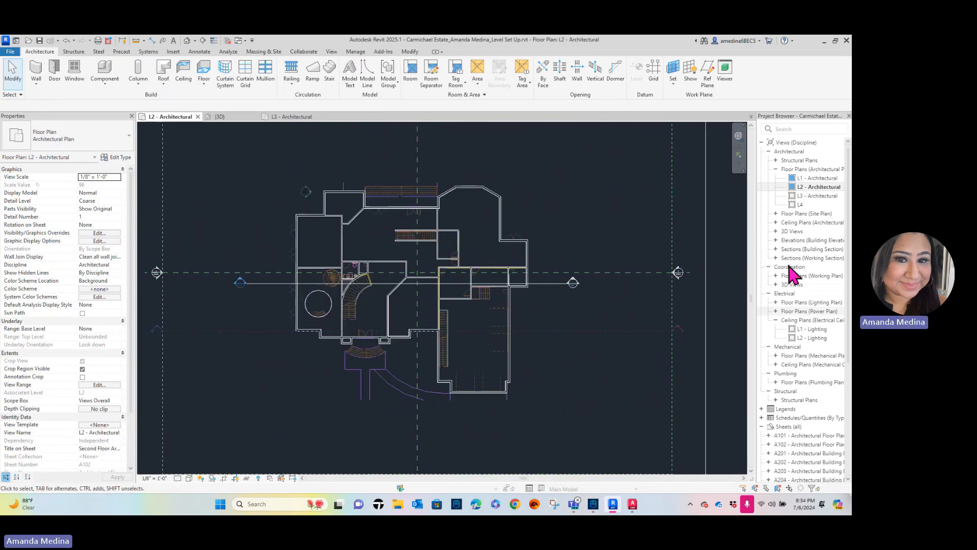
pyautogui.doubleClick(820, 195)
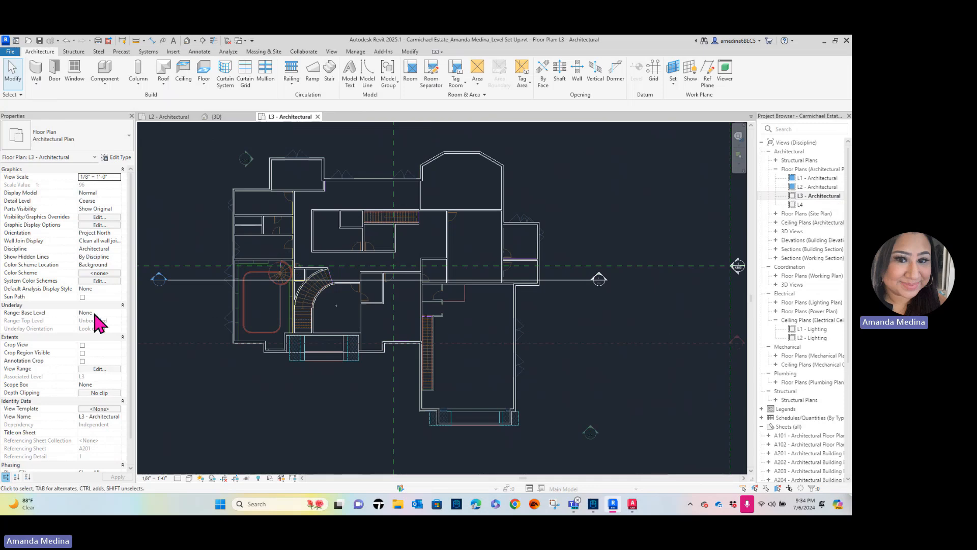
pyautogui.scroll(-1, 247, 340)
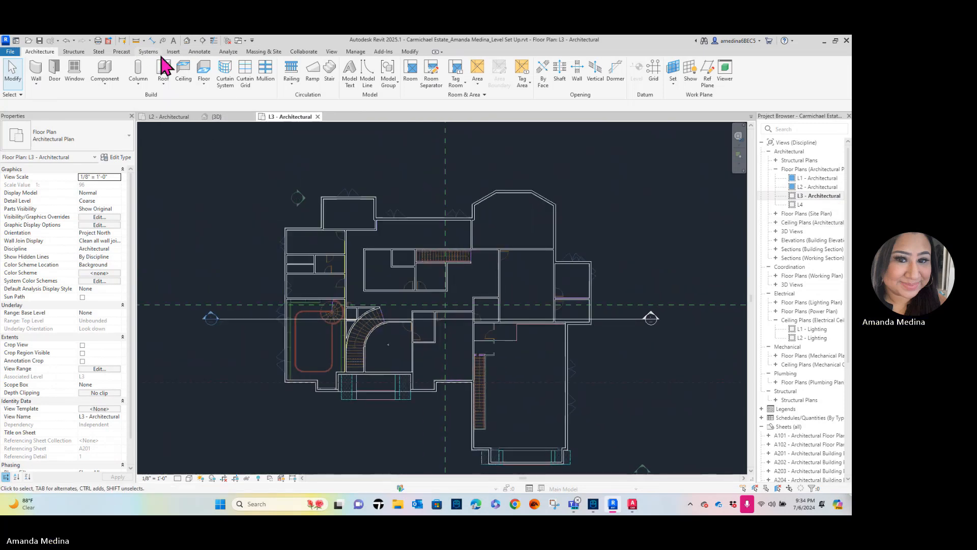
# Place automatic Basic Ceiling Generic ceilings on L3, offset 9' 0", in the projecting north room and the northwest room, and end the command
pyautogui.click(184, 69)
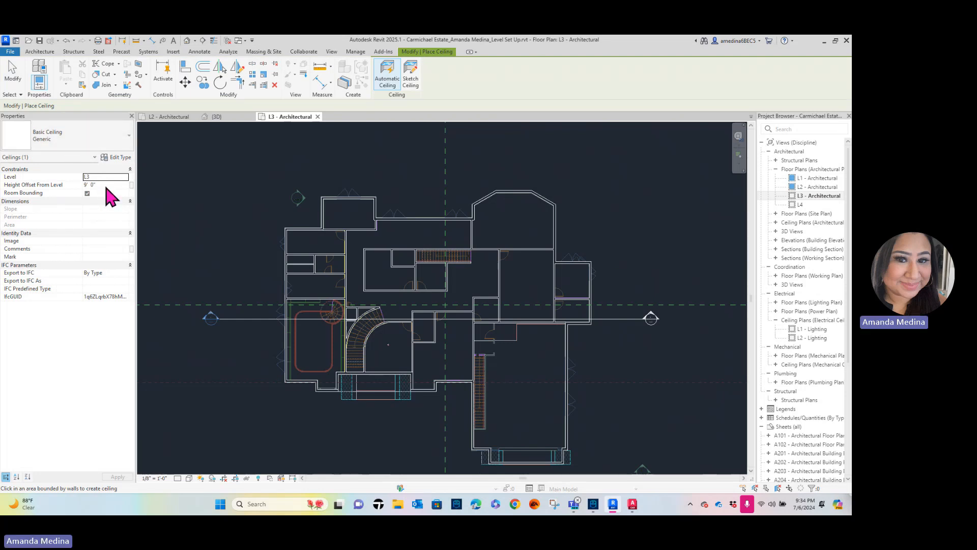
pyautogui.scroll(2, 356, 219)
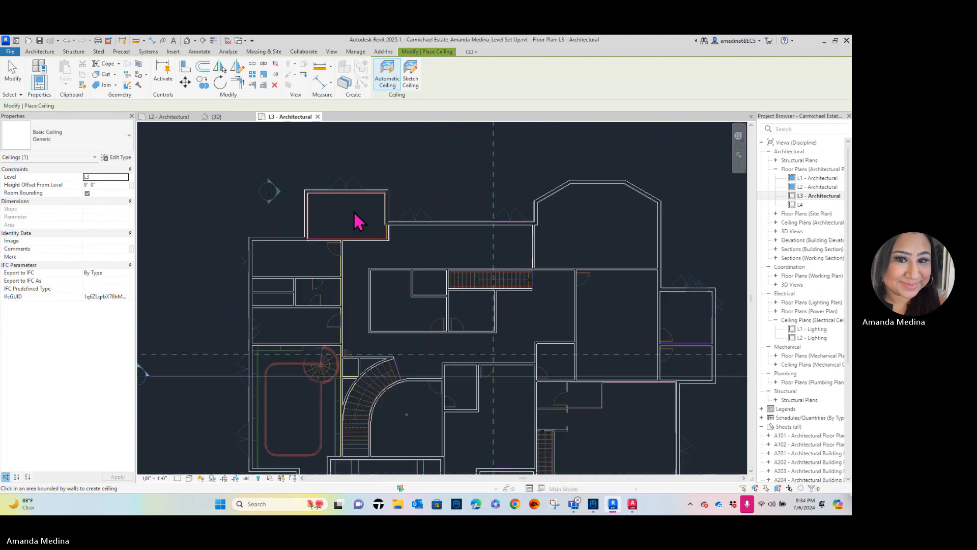
pyautogui.click(357, 219)
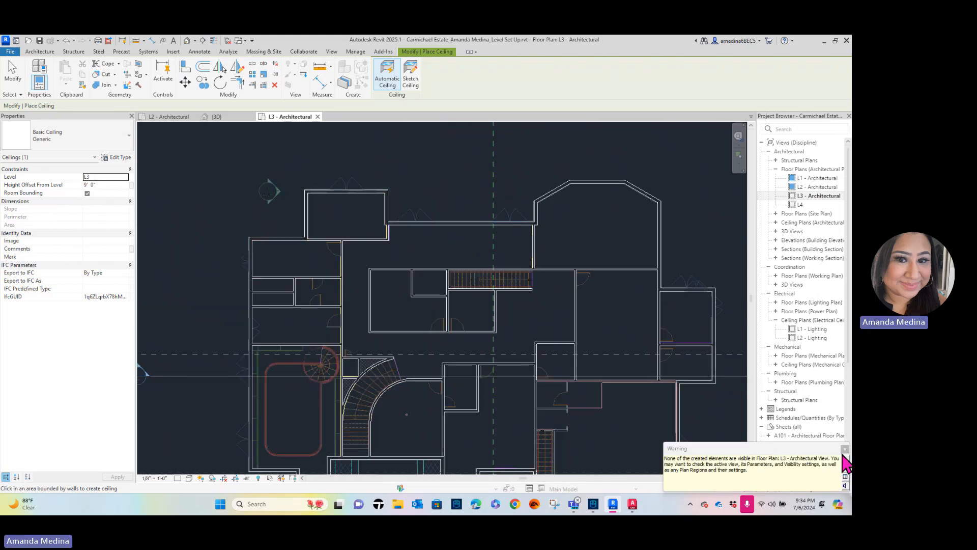
pyautogui.click(845, 448)
pyautogui.click(307, 266)
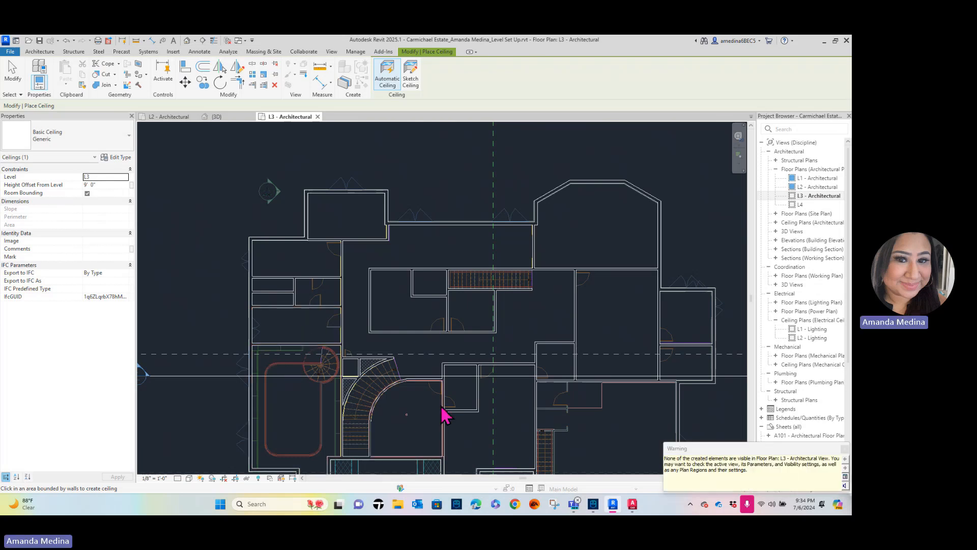
pyautogui.scroll(-1, 425, 425)
pyautogui.moveTo(425, 425); pyautogui.dragTo(349, 414, button='middle')
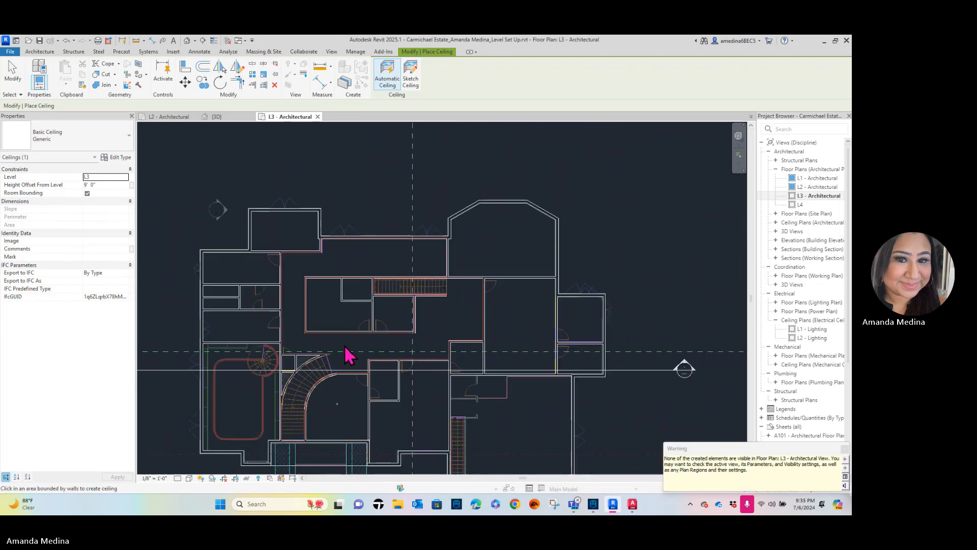
pyautogui.press('Escape')
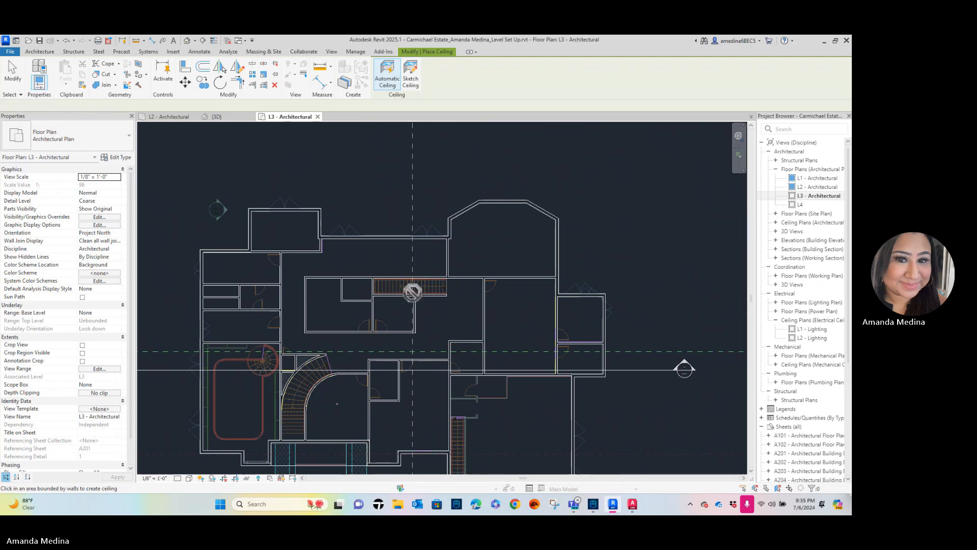
pyautogui.press('Escape')
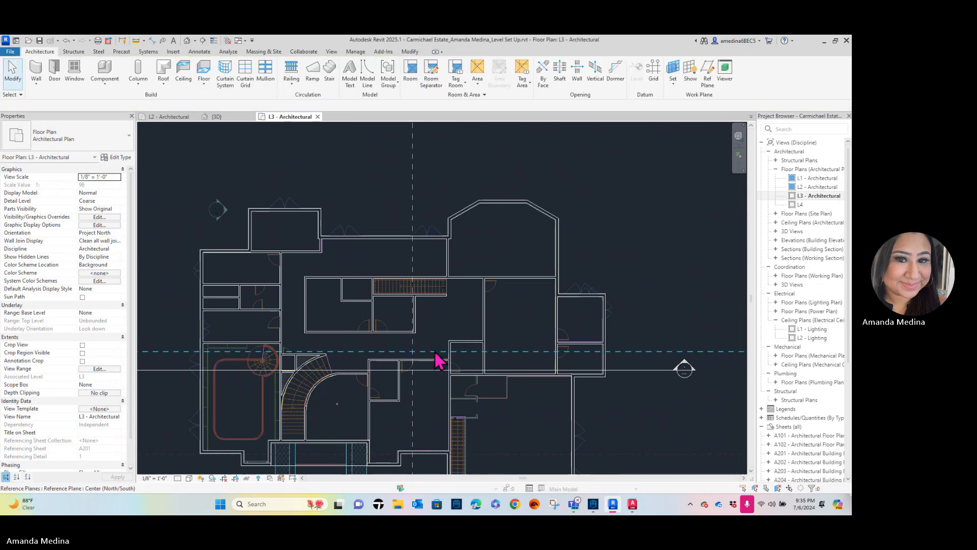
# Place automatic Generic ceilings on L3, offset 9' 0", in the northeast bay room, the south-central room, the small room beside it and the curved-wall room
pyautogui.click(184, 74)
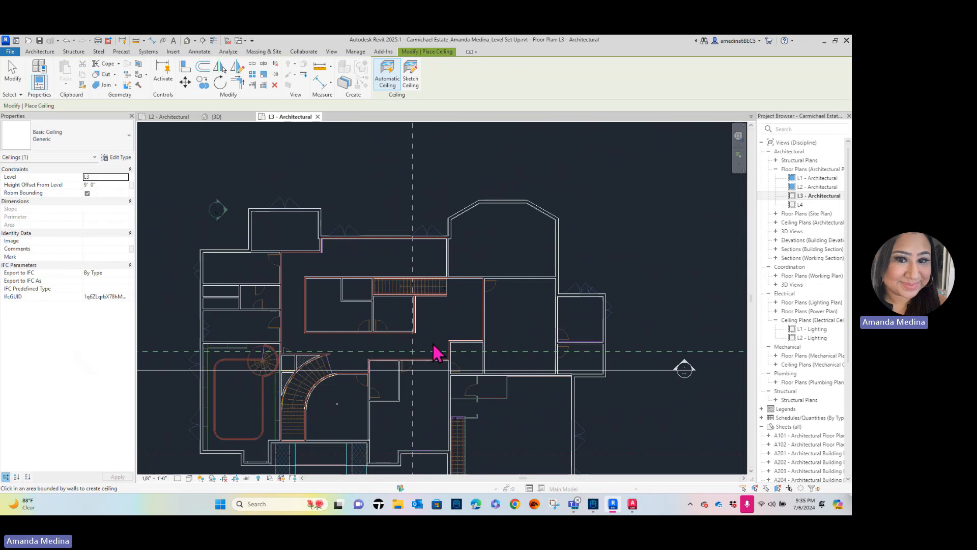
pyautogui.scroll(2, 437, 353)
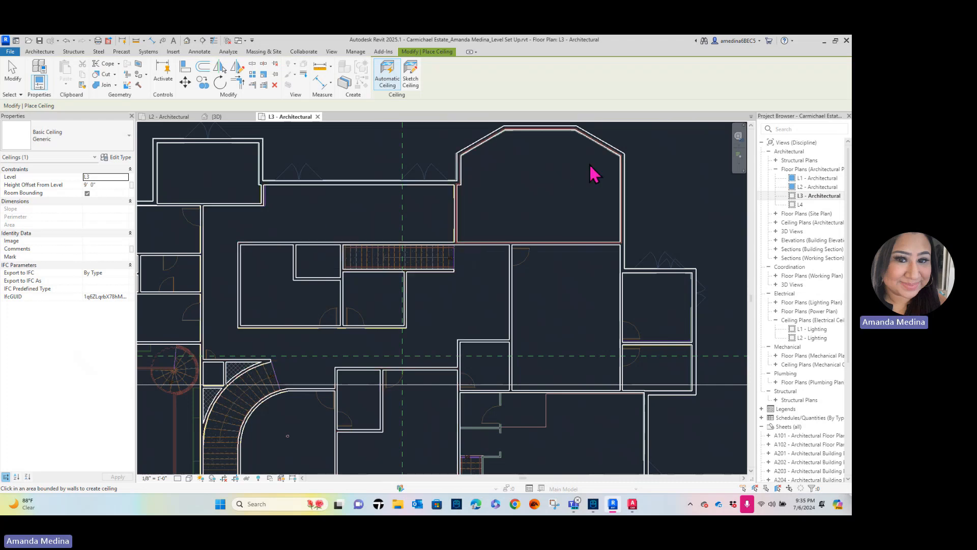
pyautogui.click(532, 196)
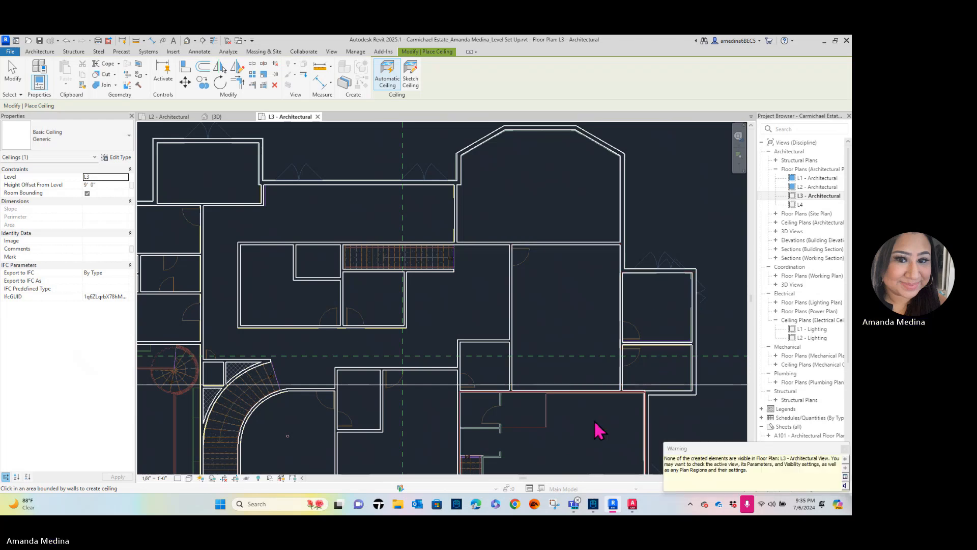
pyautogui.scroll(-2, 605, 431)
pyautogui.moveTo(615, 432); pyautogui.dragTo(624, 343, button='middle')
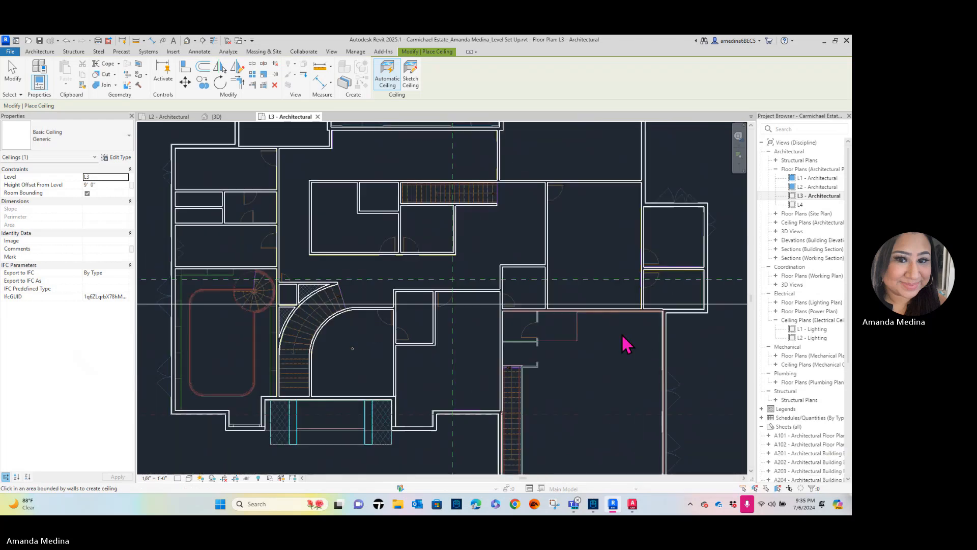
pyautogui.click(493, 396)
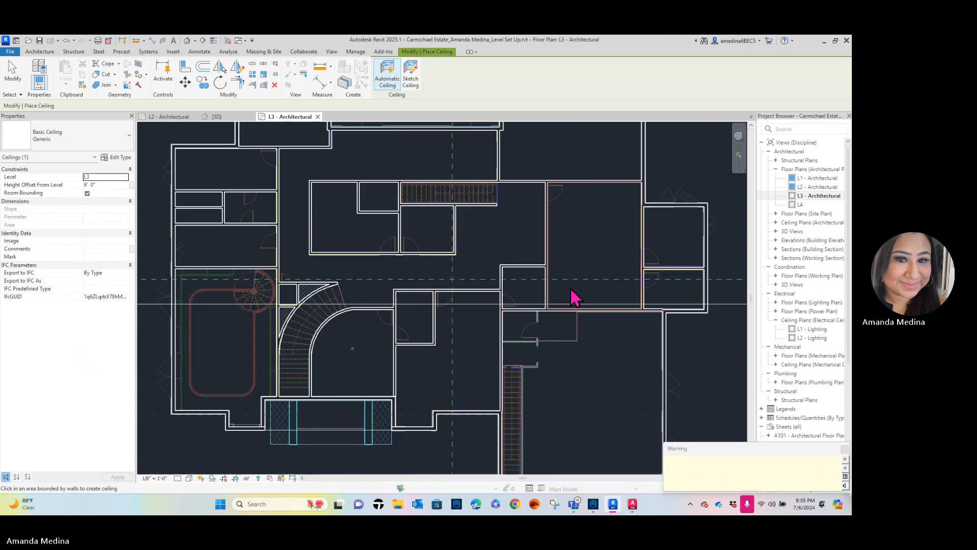
pyautogui.click(544, 294)
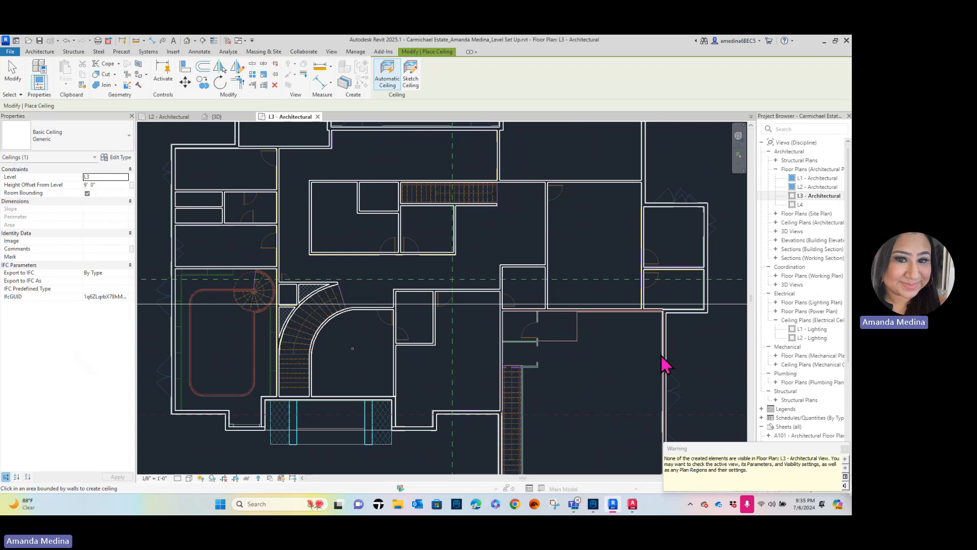
pyautogui.click(356, 371)
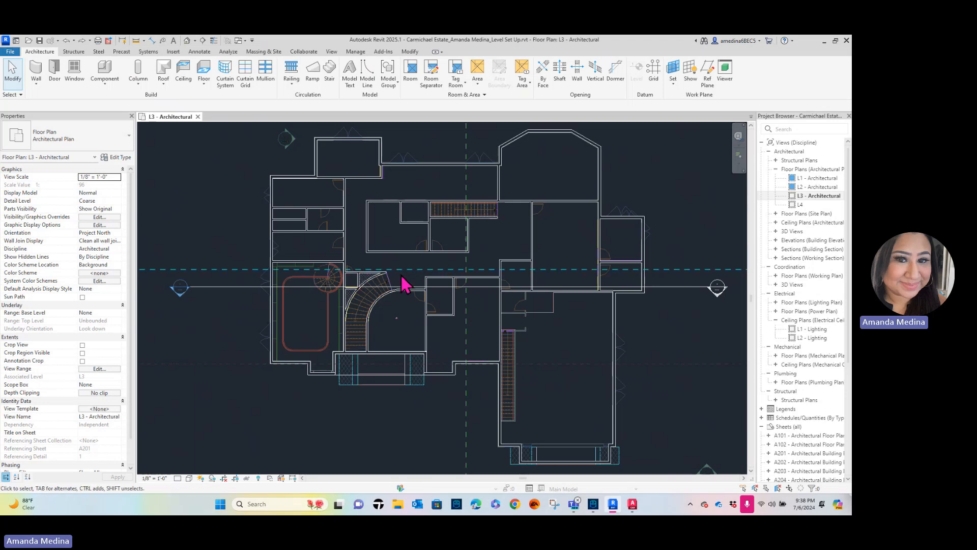
# Delete the east-west building section line crossing the middle of the L3 plan
pyautogui.click(458, 286)
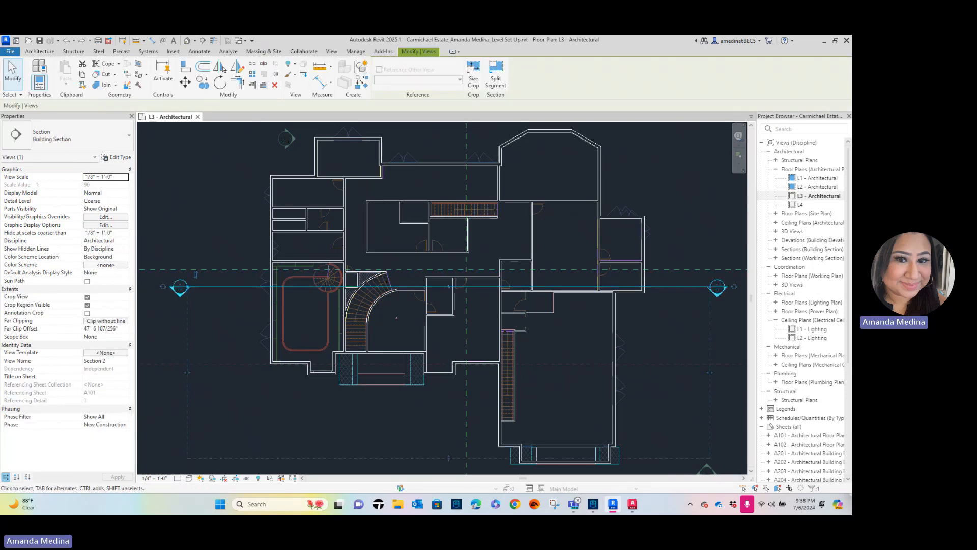
pyautogui.press('Delete')
pyautogui.press('Return')
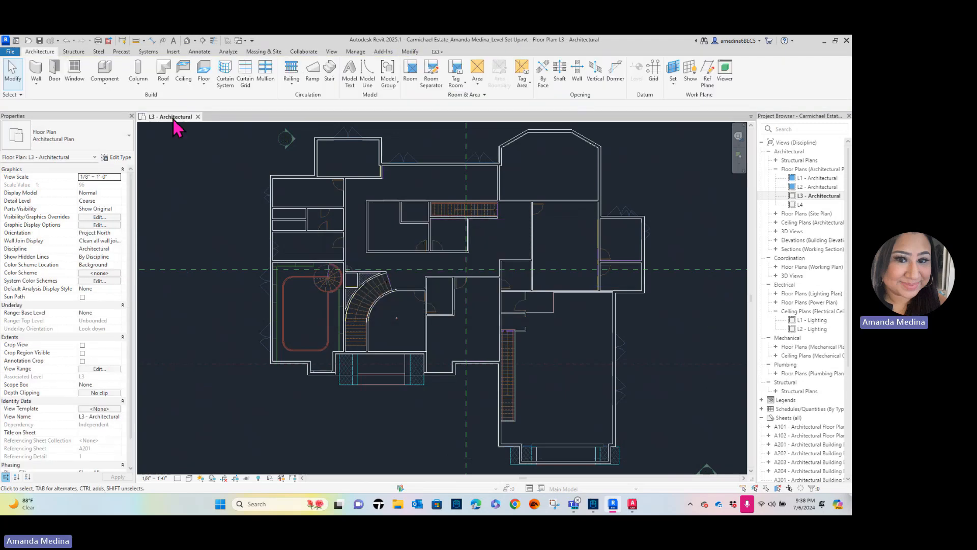
# Start a sketched Generic ceiling on L3, offset 9' 0", and draw its boundary from the hall's north jog along the west wall to the curved stair wall's end
pyautogui.click(184, 72)
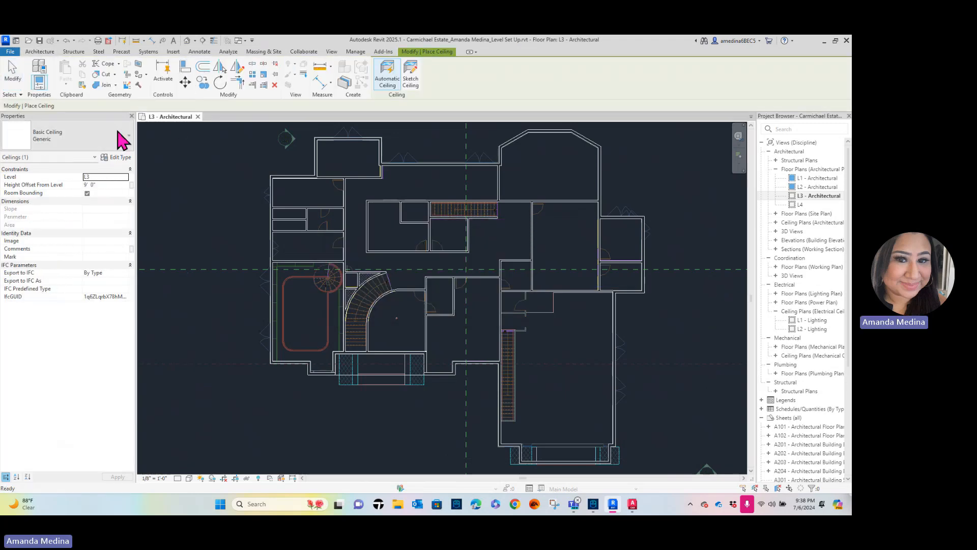
pyautogui.click(411, 77)
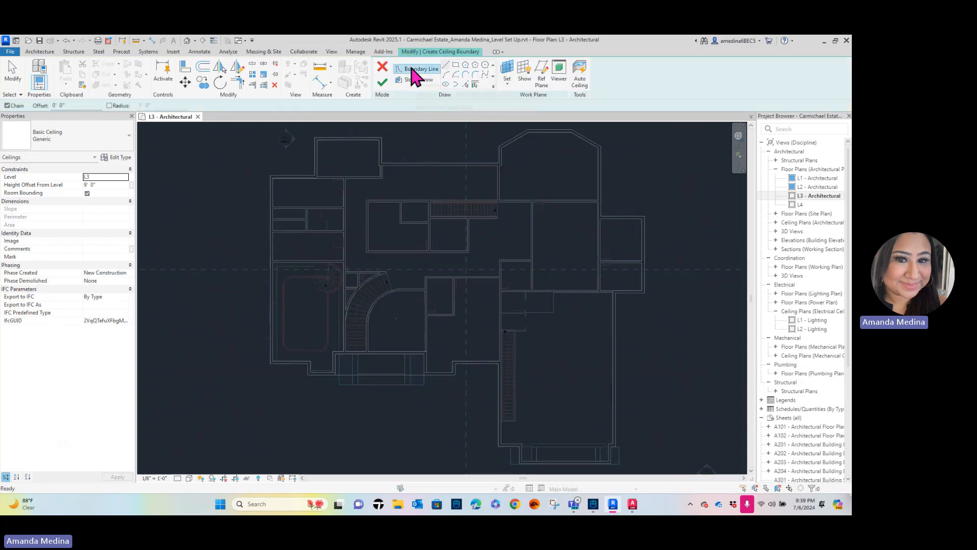
pyautogui.scroll(8, 332, 160)
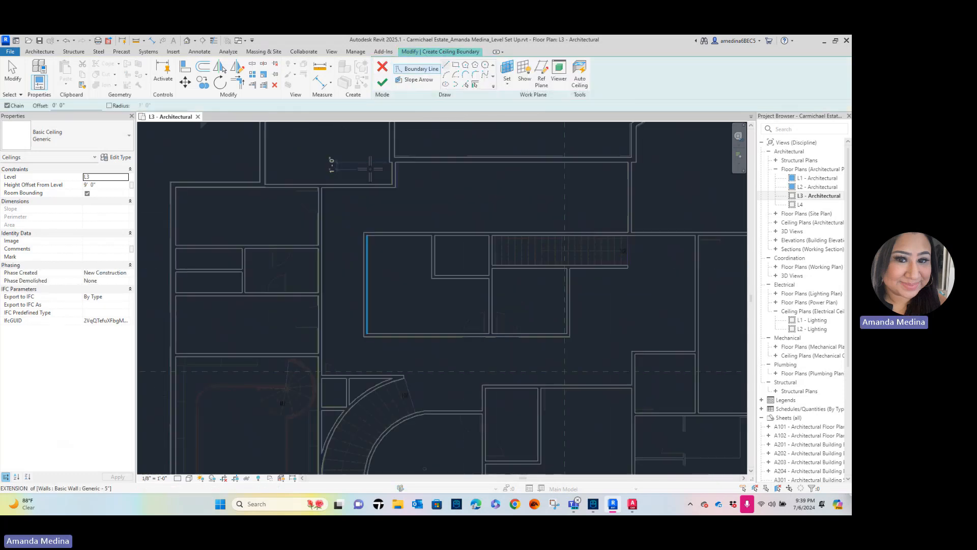
pyautogui.click(390, 157)
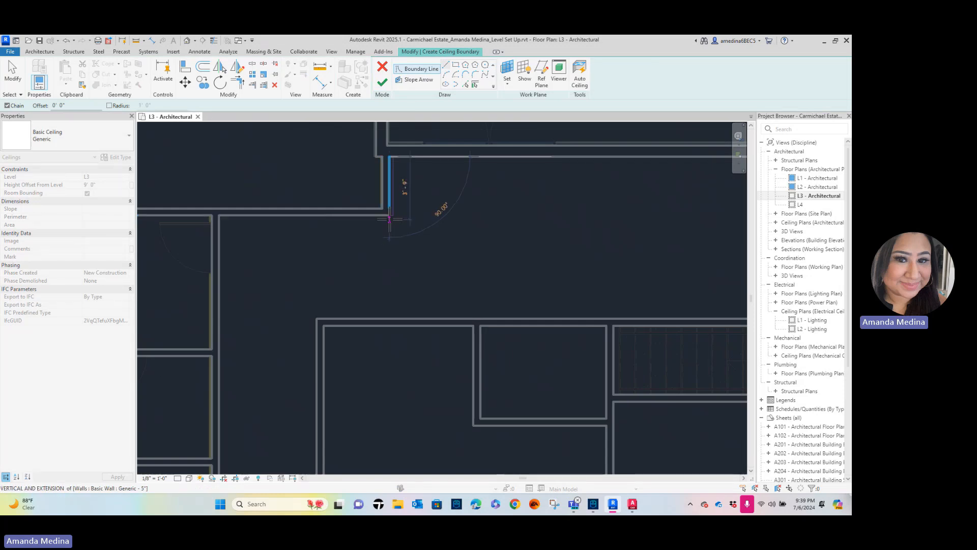
pyautogui.click(390, 214)
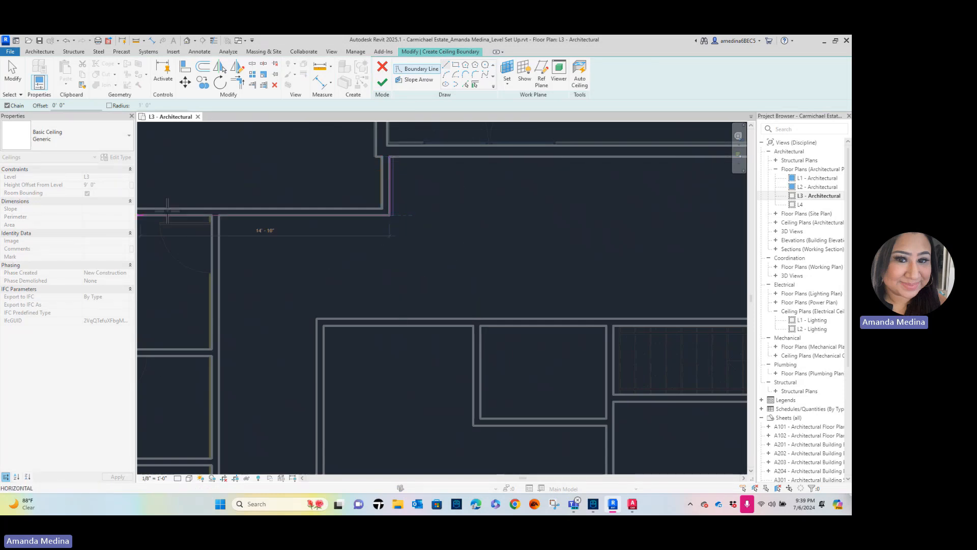
pyautogui.click(219, 216)
pyautogui.scroll(-1, 306, 404)
pyautogui.moveTo(305, 405); pyautogui.dragTo(326, 216, button='middle')
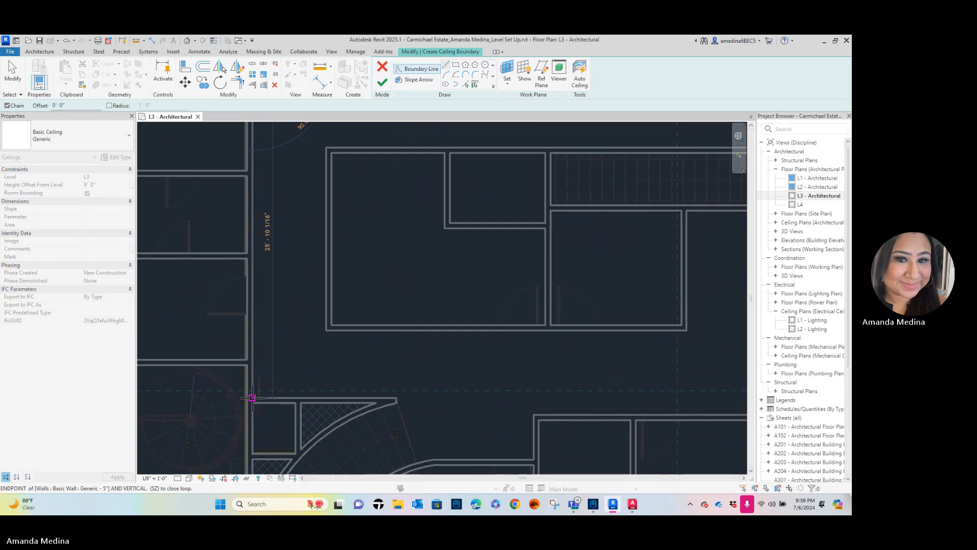
pyautogui.click(252, 398)
pyautogui.click(398, 398)
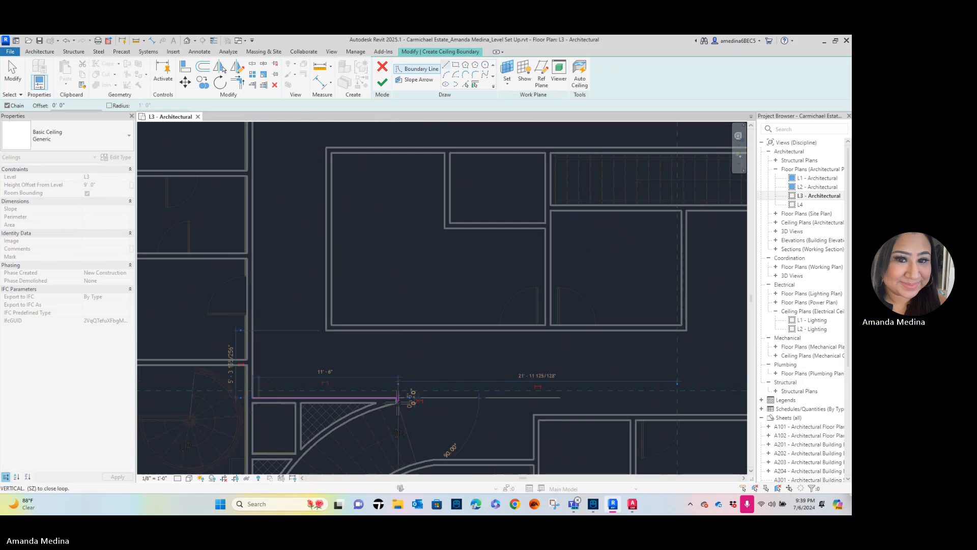
pyautogui.moveTo(399, 402); pyautogui.dragTo(450, 297, button='middle')
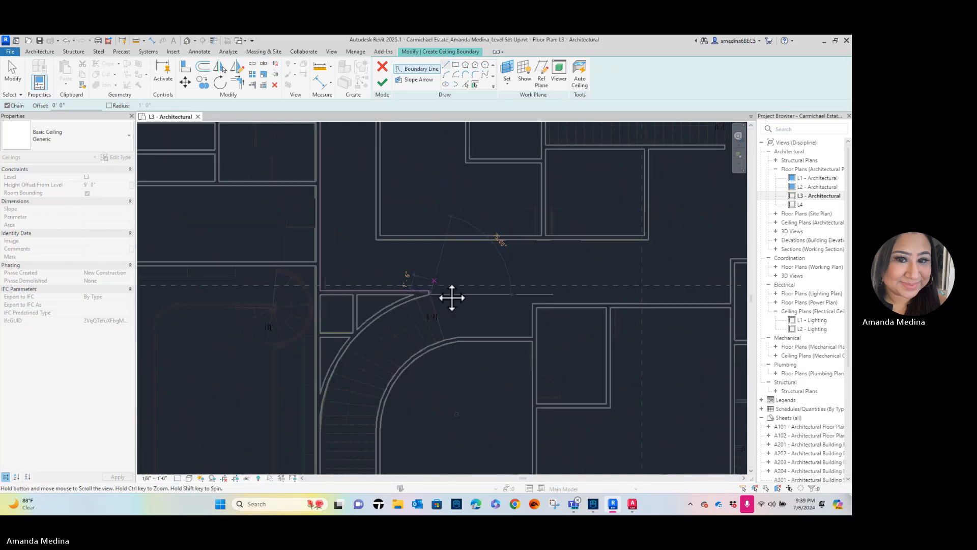
pyautogui.press('Escape')
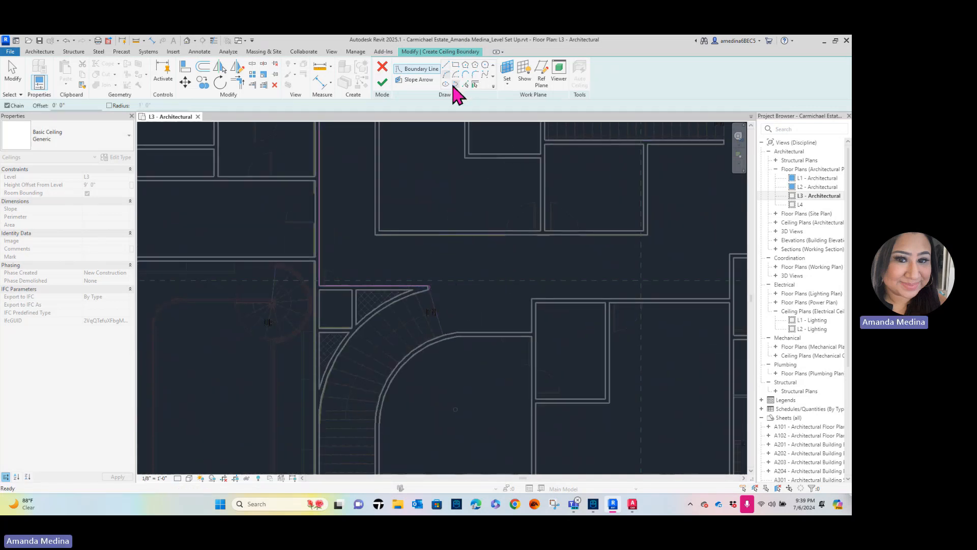
# Continue the ceiling boundary with an arc along the outer wall of the curved stair, ending where the wall straightens
pyautogui.click(447, 75)
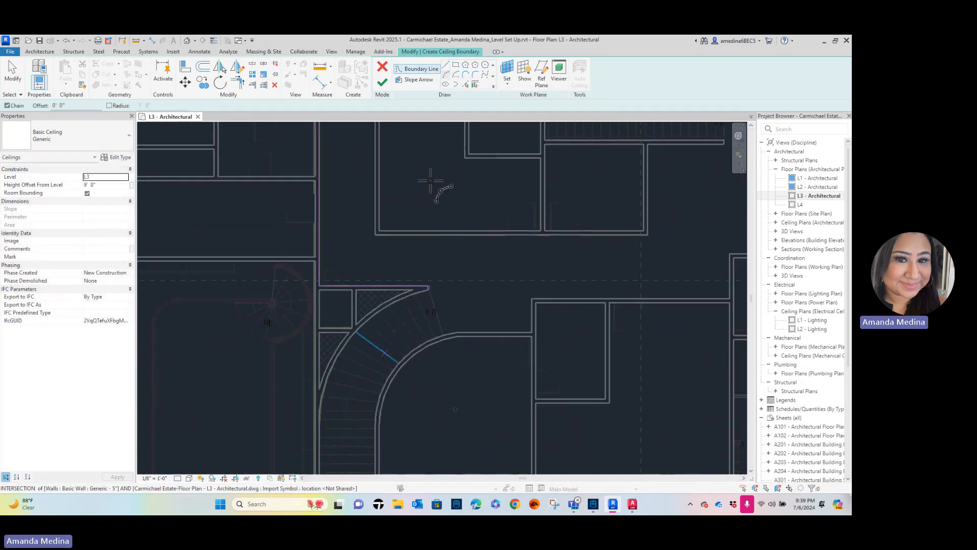
pyautogui.scroll(3, 430, 287)
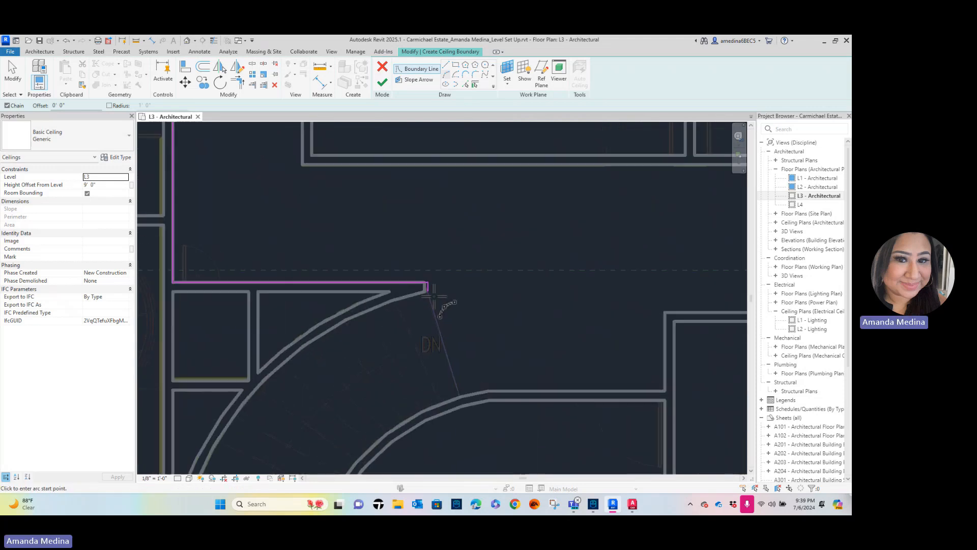
pyautogui.click(428, 286)
pyautogui.scroll(-1, 283, 412)
pyautogui.moveTo(282, 412); pyautogui.dragTo(399, 248, button='middle')
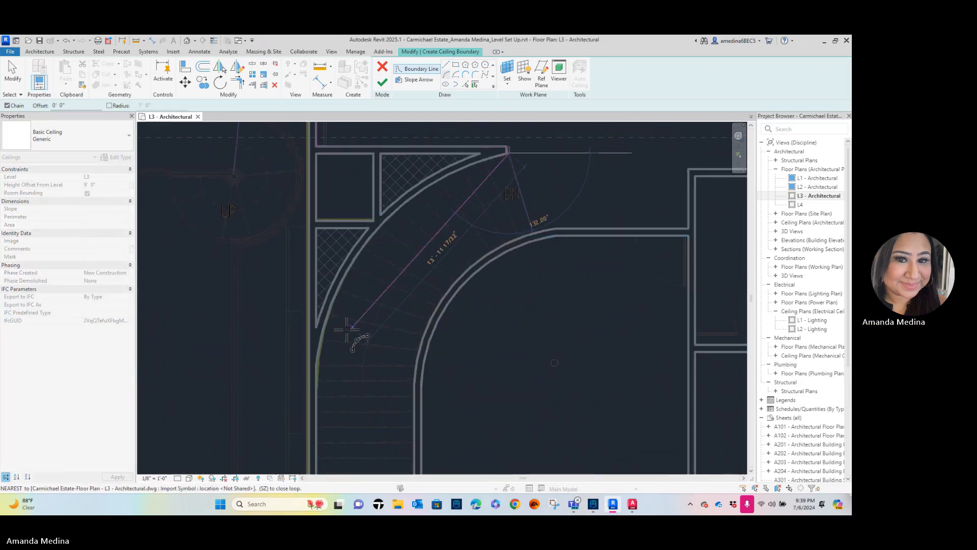
pyautogui.click(314, 377)
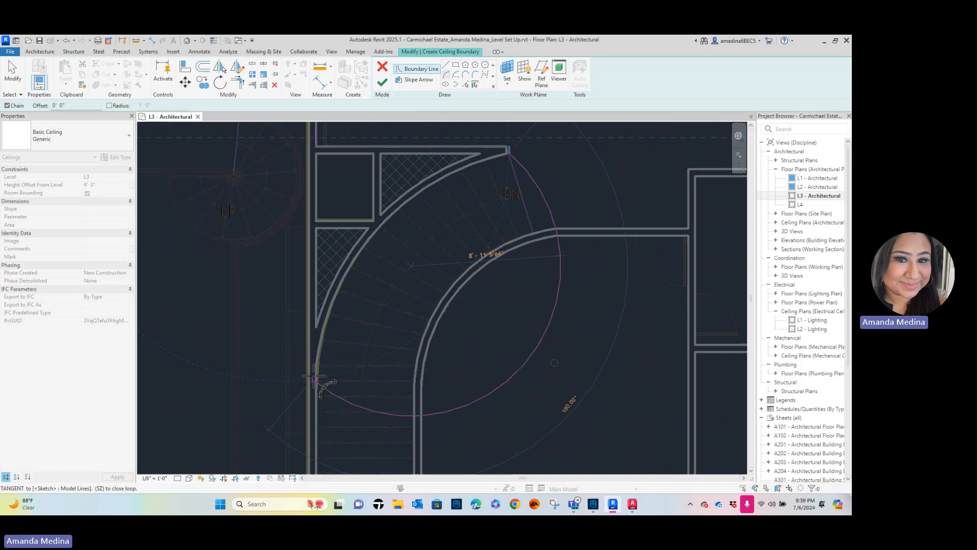
pyautogui.scroll(1, 357, 258)
pyautogui.click(357, 259)
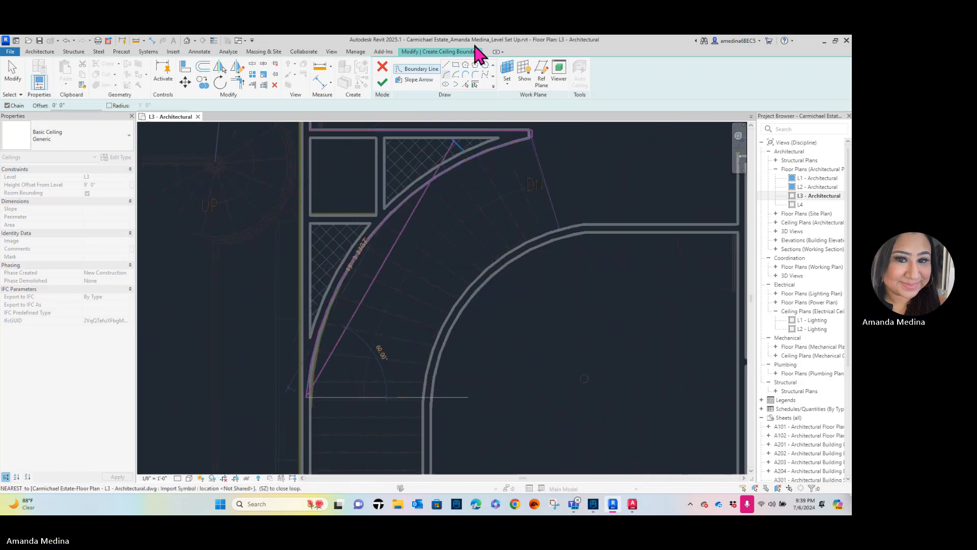
# Draw straight boundary lines down the stair's outer wall, across its south end and up the inner wall to where the curve starts
pyautogui.click(447, 65)
pyautogui.moveTo(356, 447)
pyautogui.mouseDown(button='middle')
pyautogui.moveTo(414, 356)
pyautogui.moveTo(387, 218)
pyautogui.mouseUp(button='middle')
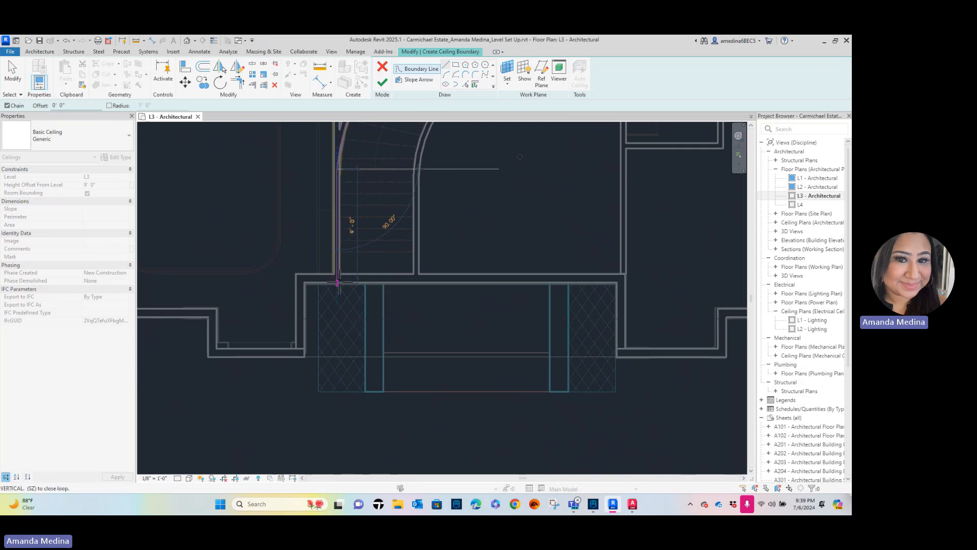
pyautogui.click(337, 277)
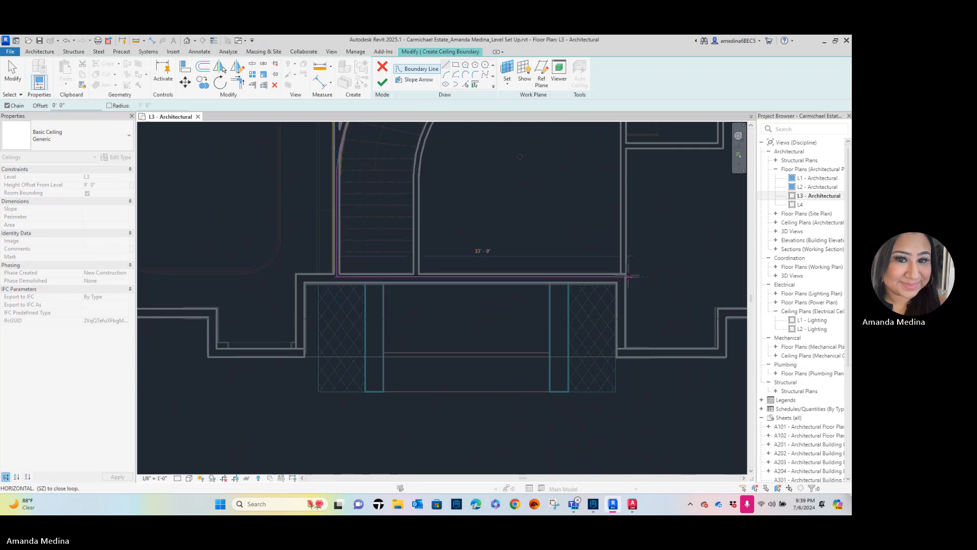
pyautogui.moveTo(480, 250); pyautogui.dragTo(540, 390, button='middle')
pyautogui.scroll(3, 367, 378)
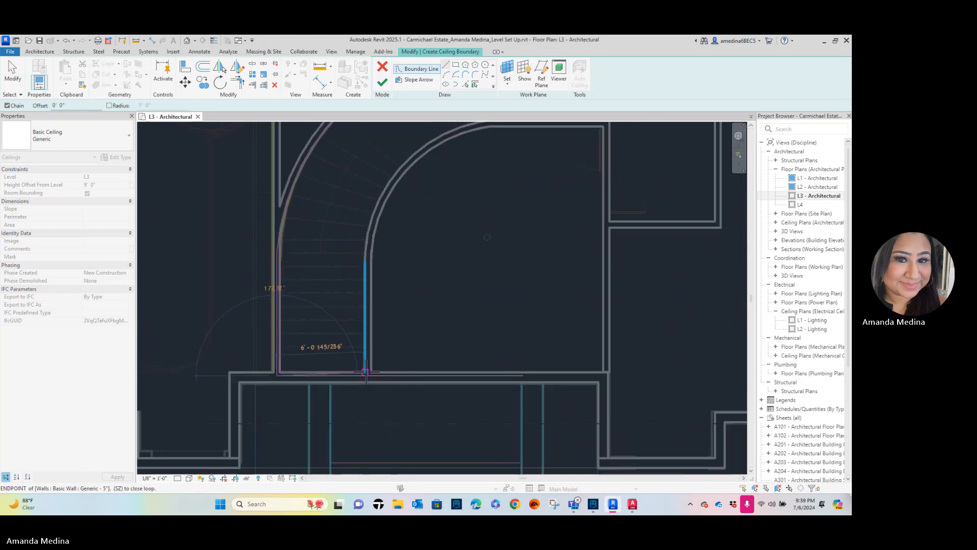
pyautogui.click(366, 377)
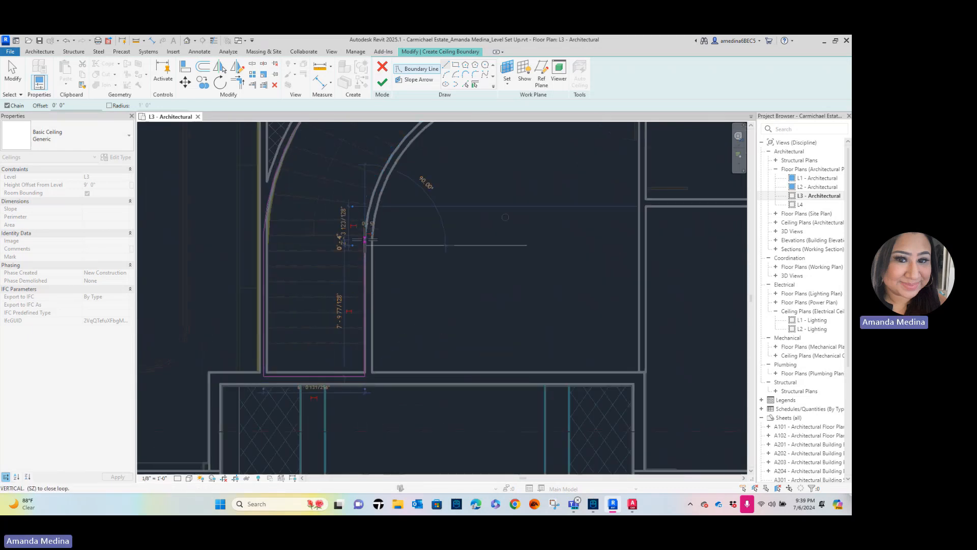
pyautogui.moveTo(381, 295); pyautogui.dragTo(375, 421, button='middle')
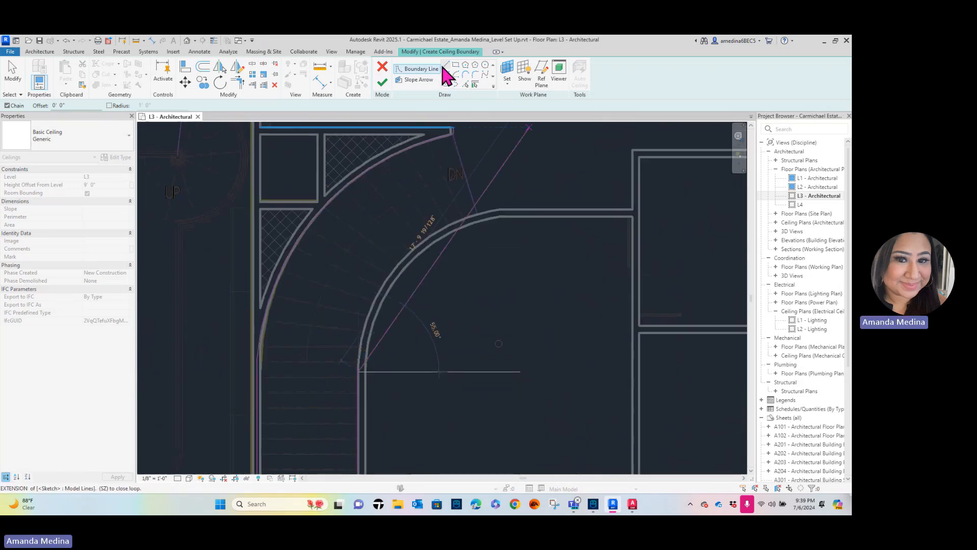
# Try a straight boundary line across the stair's inner curve, and delete it
pyautogui.click(494, 215)
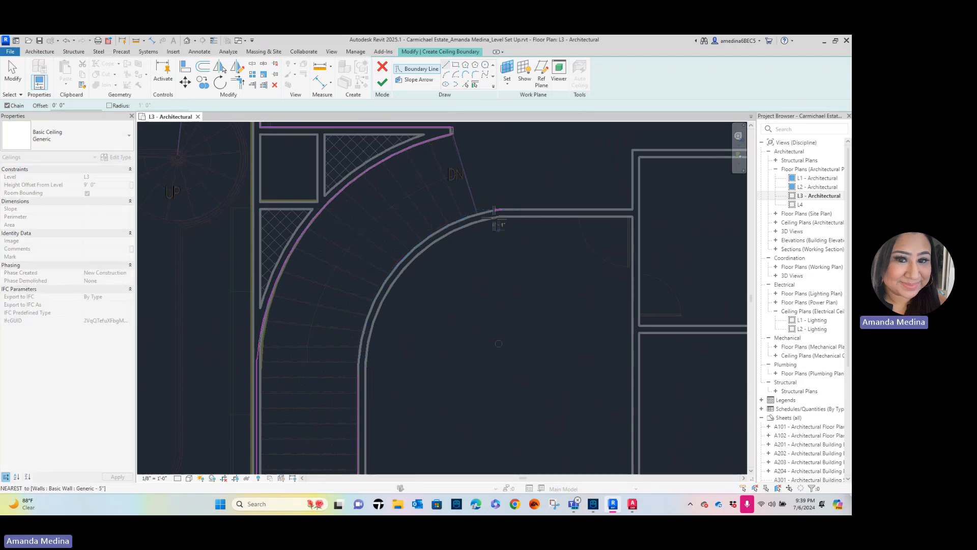
pyautogui.click(365, 371)
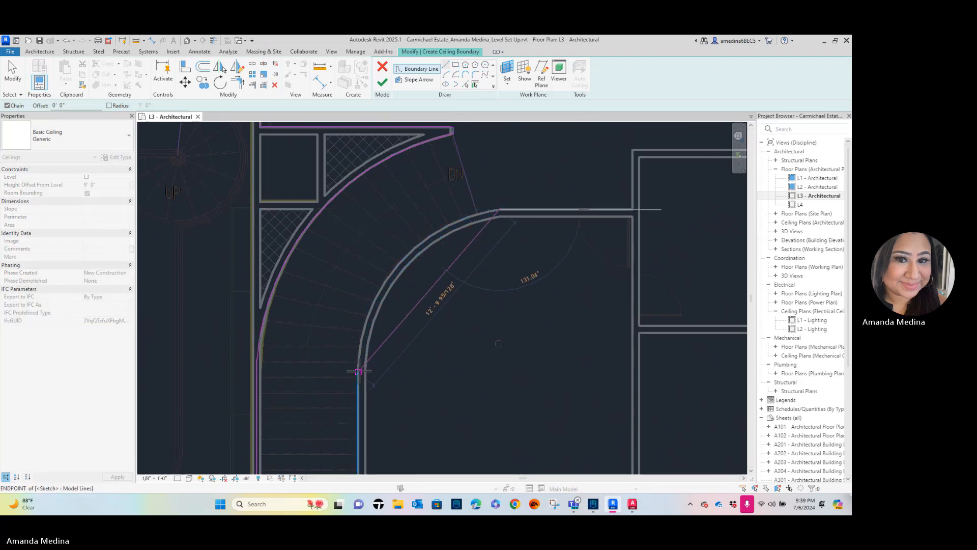
pyautogui.press('Escape')
pyautogui.press('Escape')
pyautogui.click(457, 262)
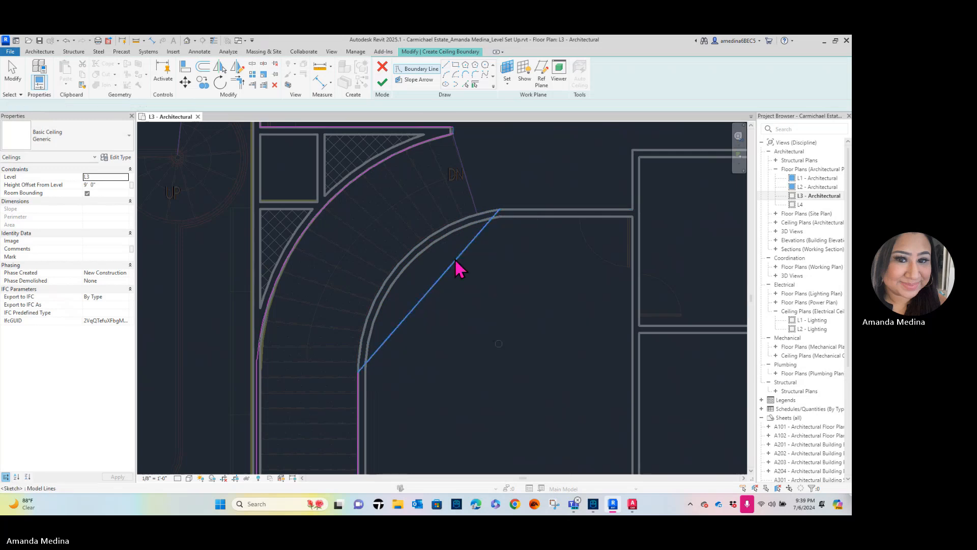
pyautogui.press('Delete')
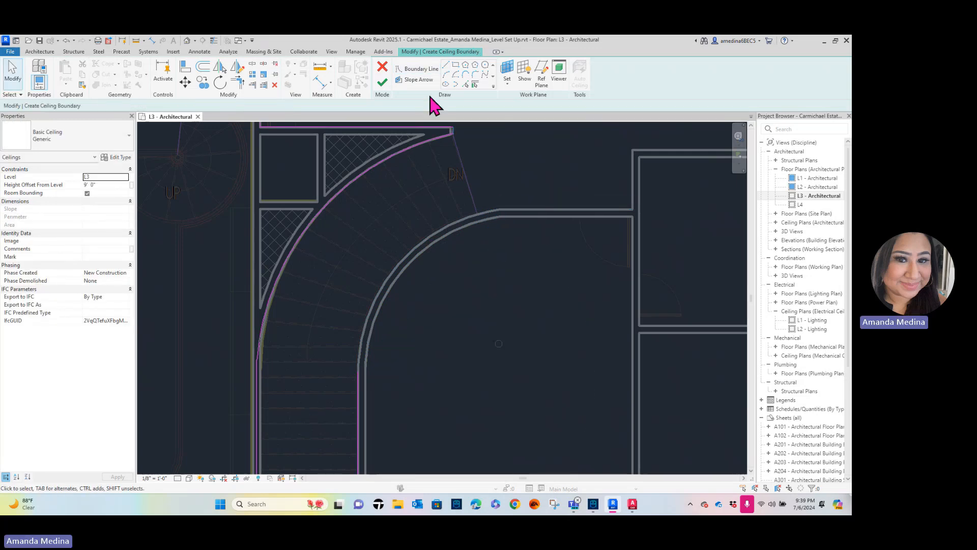
pyautogui.click(446, 76)
pyautogui.click(500, 210)
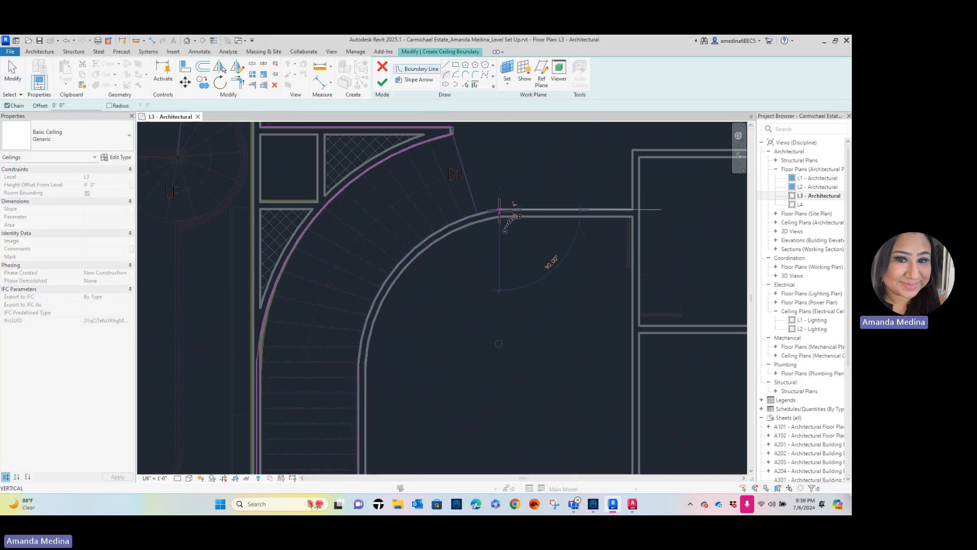
pyautogui.press('Escape')
pyautogui.press('Escape')
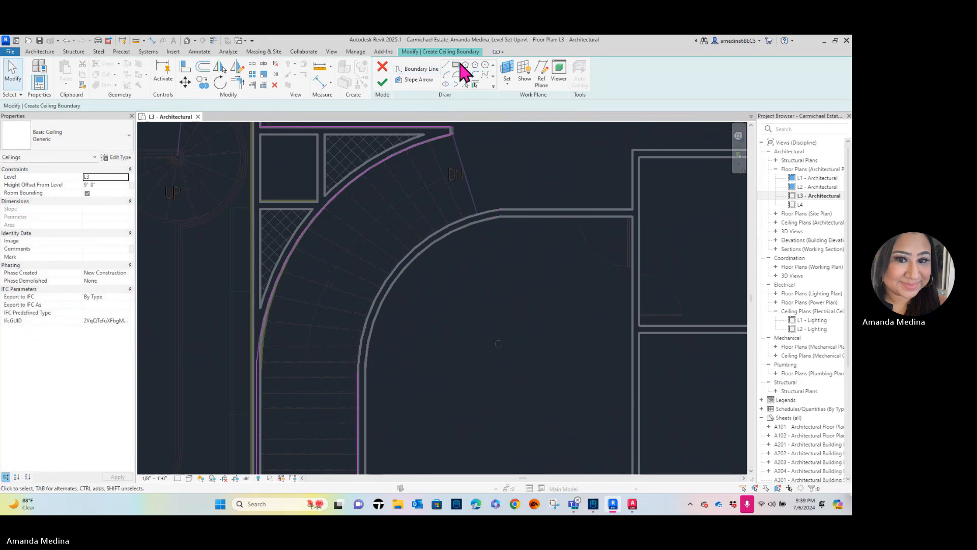
# Draw an arc boundary of about 9' 9" radius along the inner curved stair wall, joining the straight inner line's end
pyautogui.click(445, 75)
pyautogui.click(500, 209)
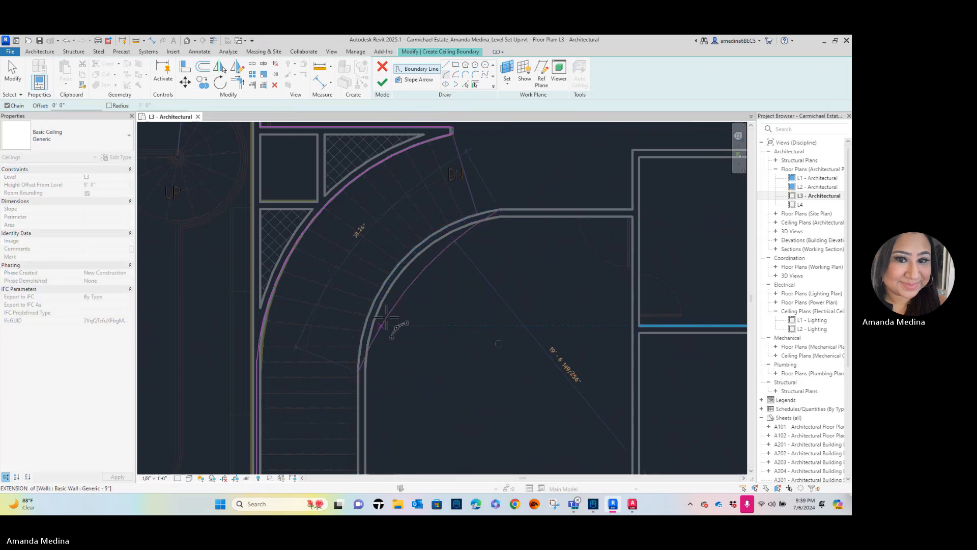
pyautogui.click(391, 275)
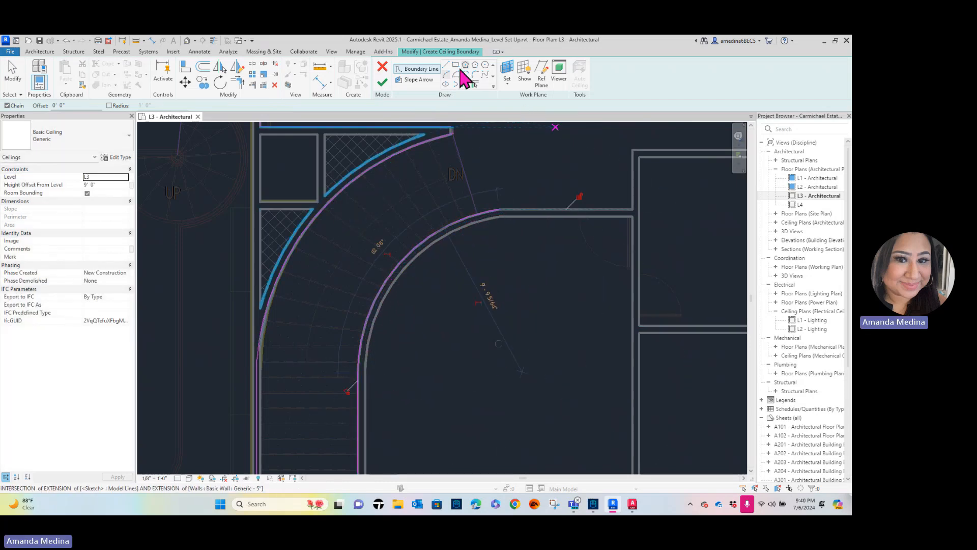
# Continue with straight boundary lines from the arc's end eastward along the stepped south hall walls to the hall's east wall
pyautogui.click(446, 65)
pyautogui.click(500, 210)
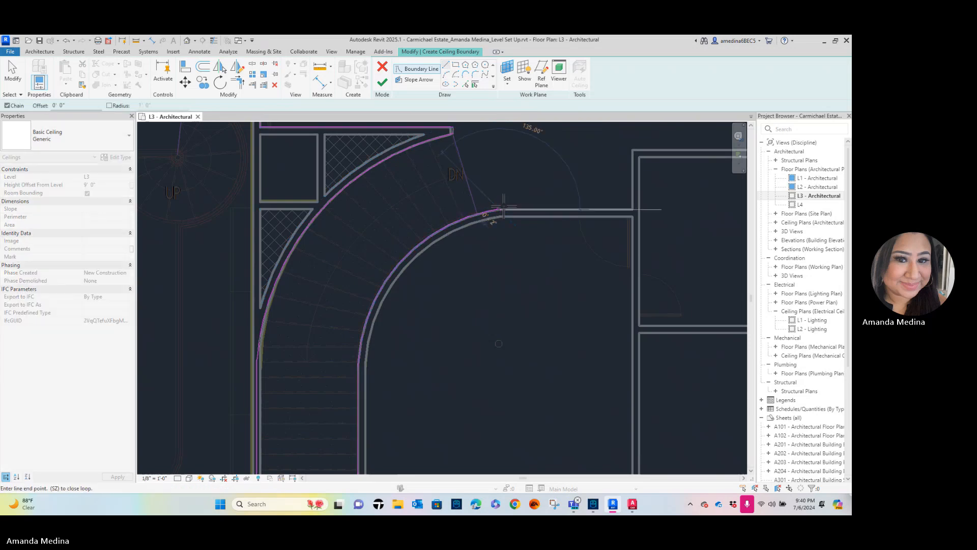
pyautogui.click(632, 209)
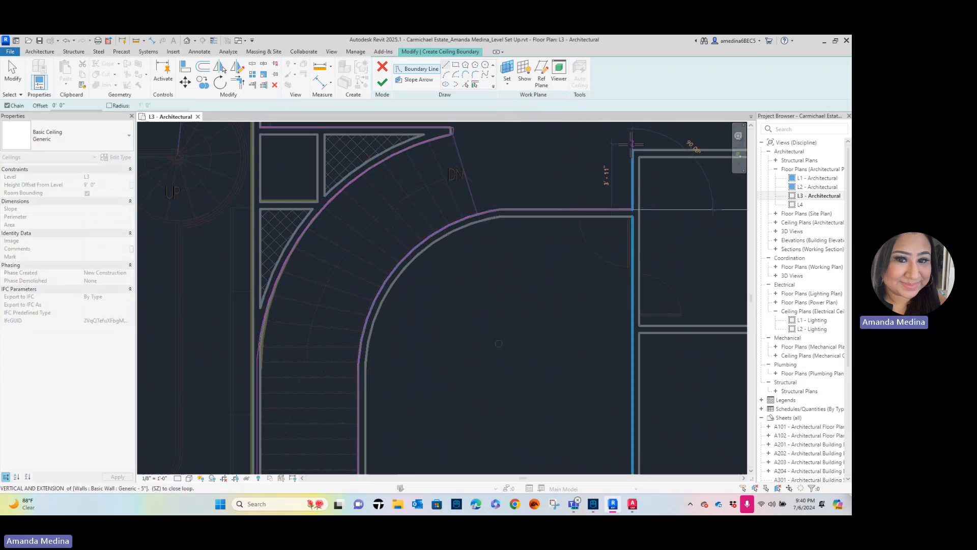
pyautogui.moveTo(619, 192); pyautogui.dragTo(401, 335, button='middle')
pyautogui.click(414, 301)
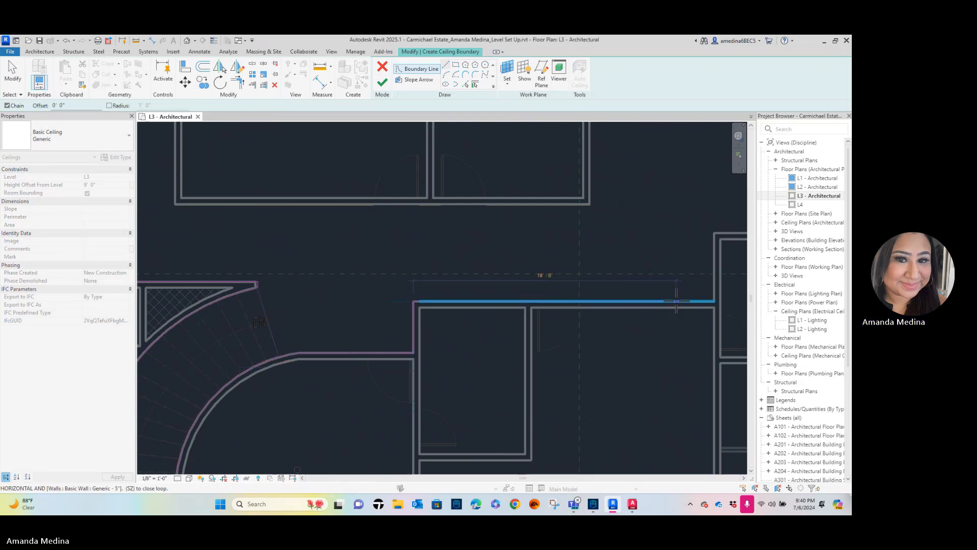
pyautogui.moveTo(677, 301); pyautogui.dragTo(526, 321, button='middle')
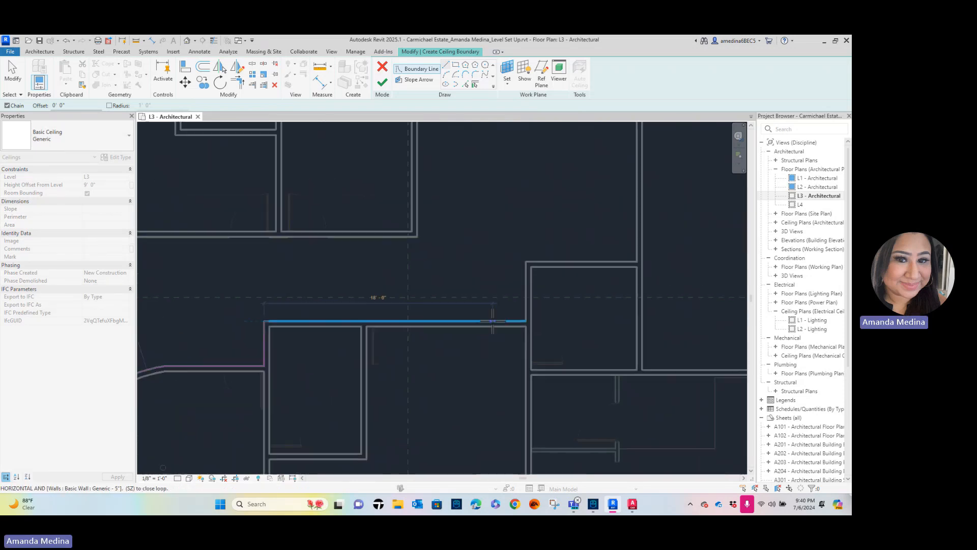
pyautogui.click(524, 320)
pyautogui.click(526, 262)
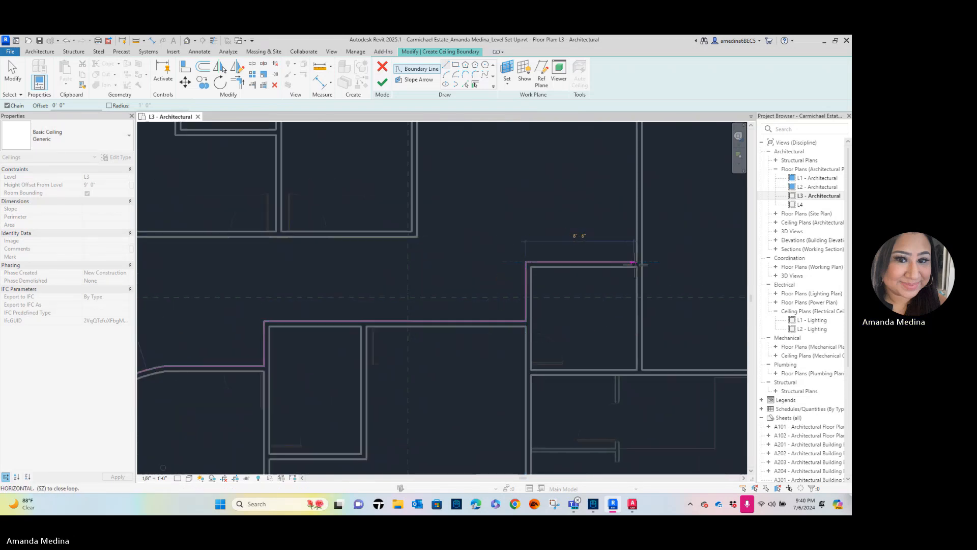
pyautogui.click(635, 262)
# Draw the boundary north along the hall's east wall and extend its end to the north wall face, about 15' 11" long
pyautogui.moveTo(635, 262); pyautogui.dragTo(649, 389, button='middle')
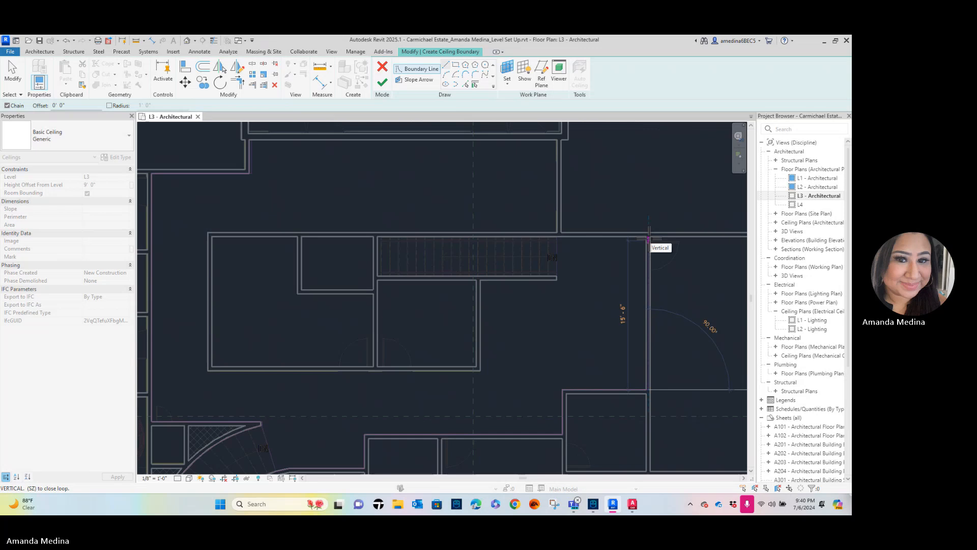
pyautogui.click(648, 239)
pyautogui.scroll(3, 558, 238)
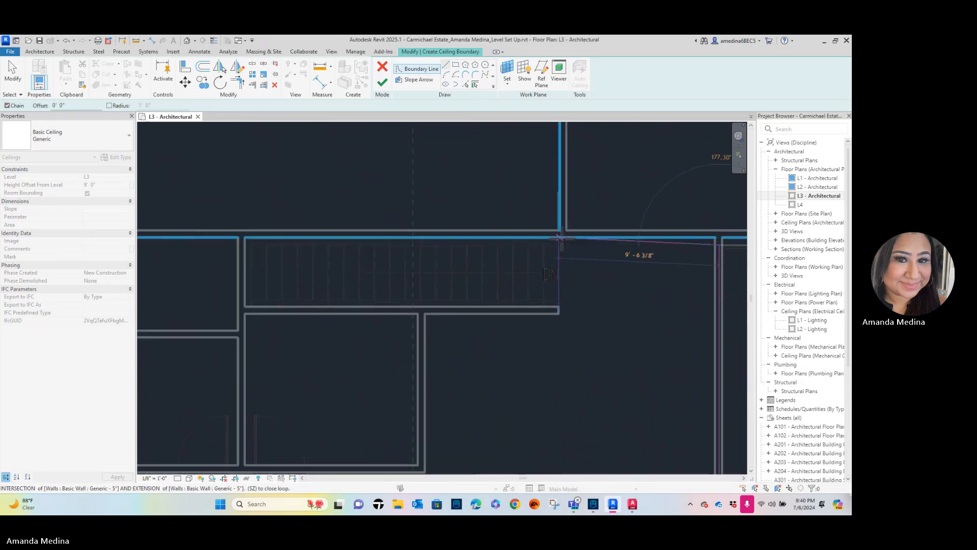
pyautogui.press('Escape')
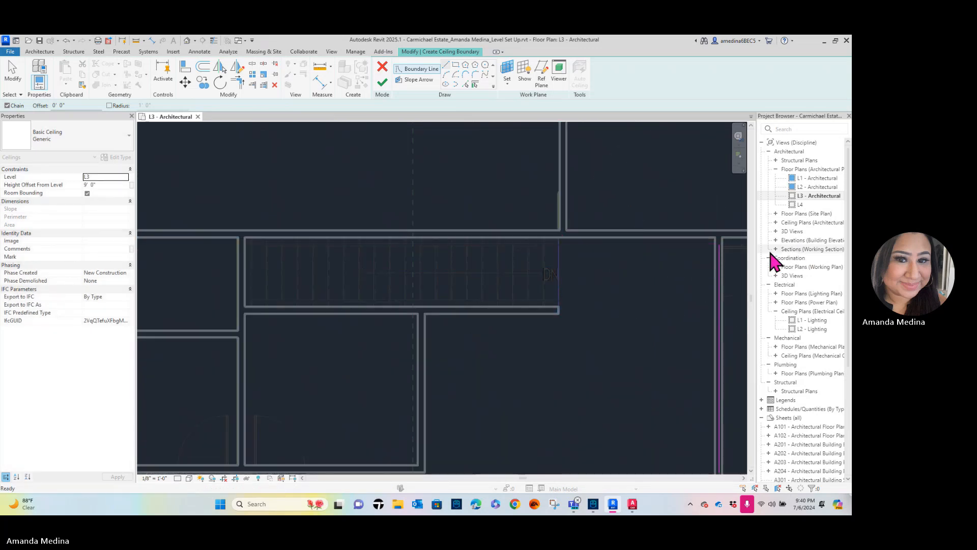
pyautogui.press('Escape')
pyautogui.click(720, 257)
pyautogui.moveTo(719, 246); pyautogui.dragTo(719, 238)
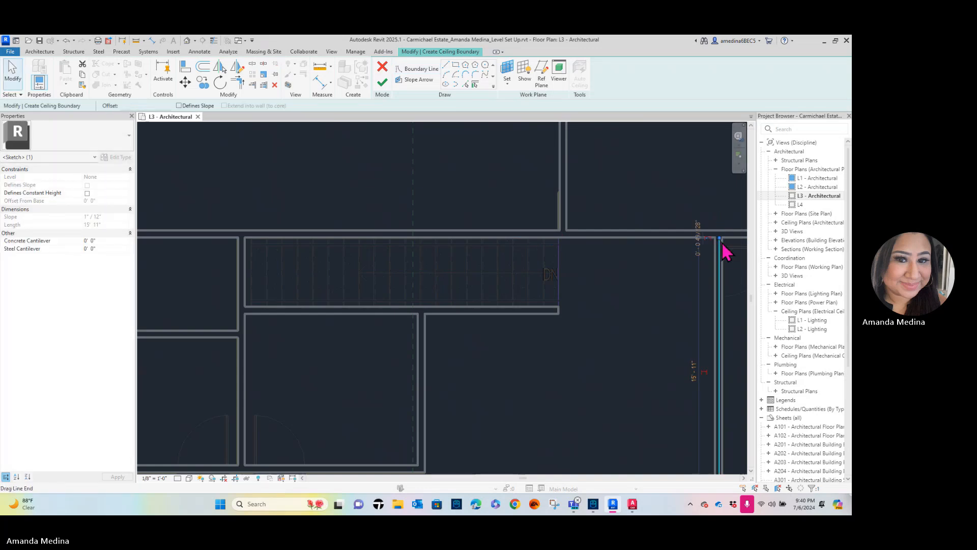
# Close the boundary west past the straight stair, north and along the hall's north wall to the jog, and finish the ceiling
pyautogui.click(446, 64)
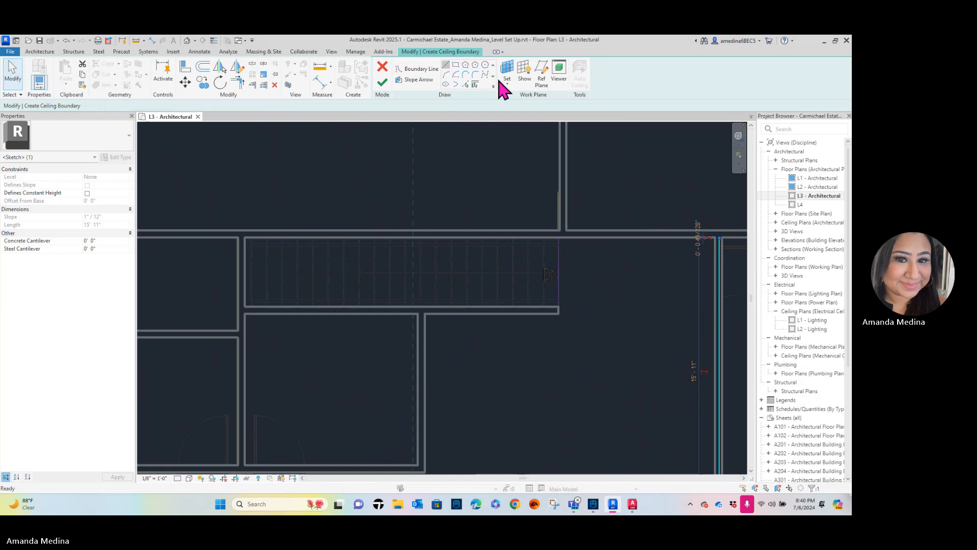
pyautogui.click(717, 238)
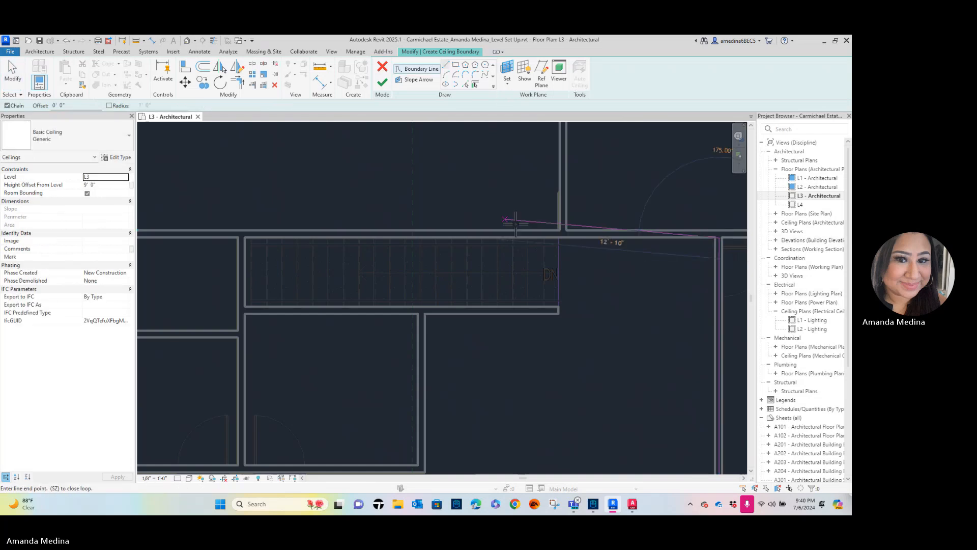
pyautogui.click(560, 238)
pyautogui.scroll(-1, 591, 247)
pyautogui.moveTo(590, 247); pyautogui.dragTo(656, 394, button='middle')
pyautogui.scroll(-2, 633, 349)
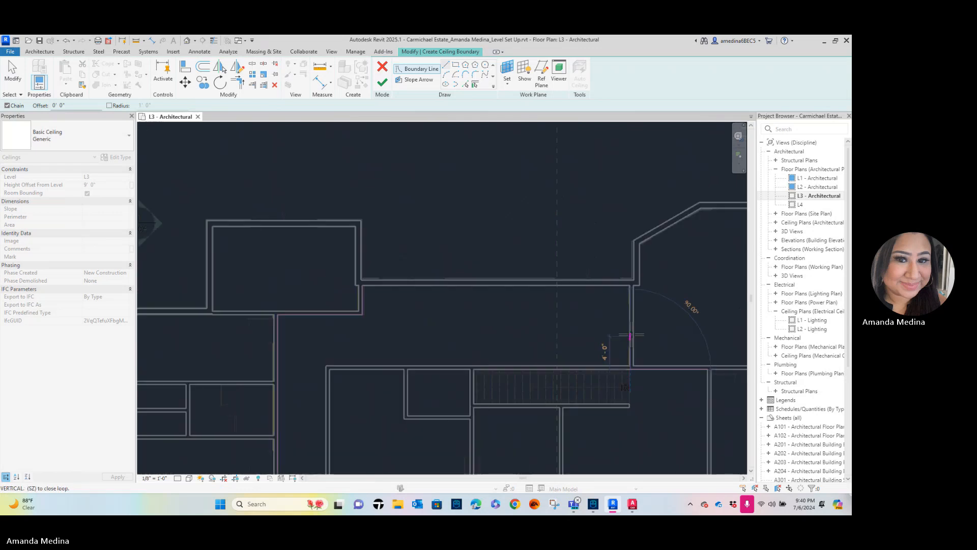
pyautogui.click(631, 286)
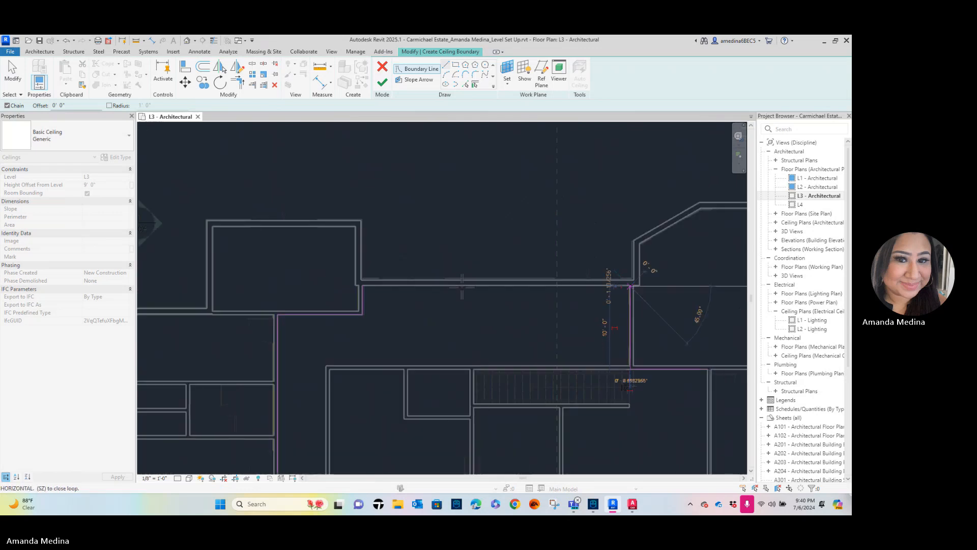
pyautogui.click(362, 287)
pyautogui.scroll(-4, 465, 256)
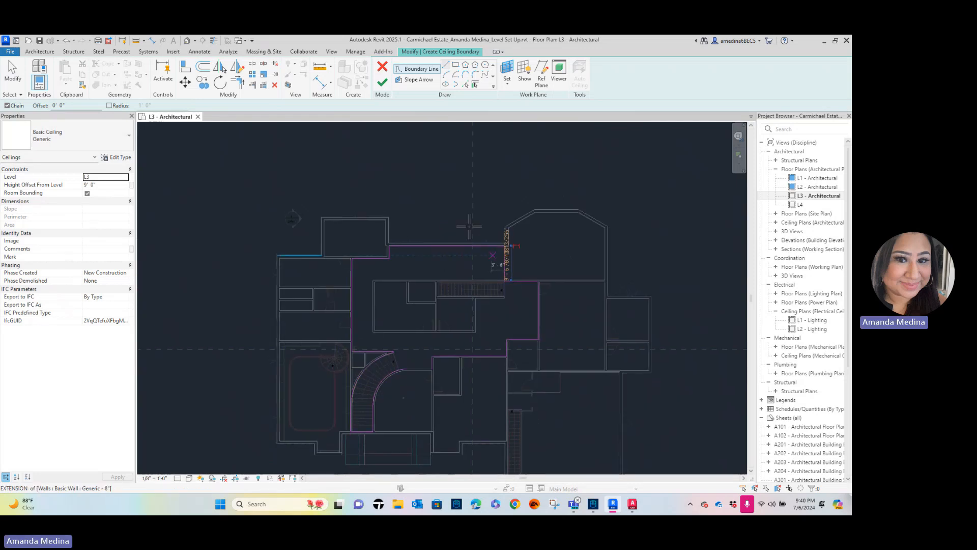
pyautogui.press('Escape')
pyautogui.press('Escape')
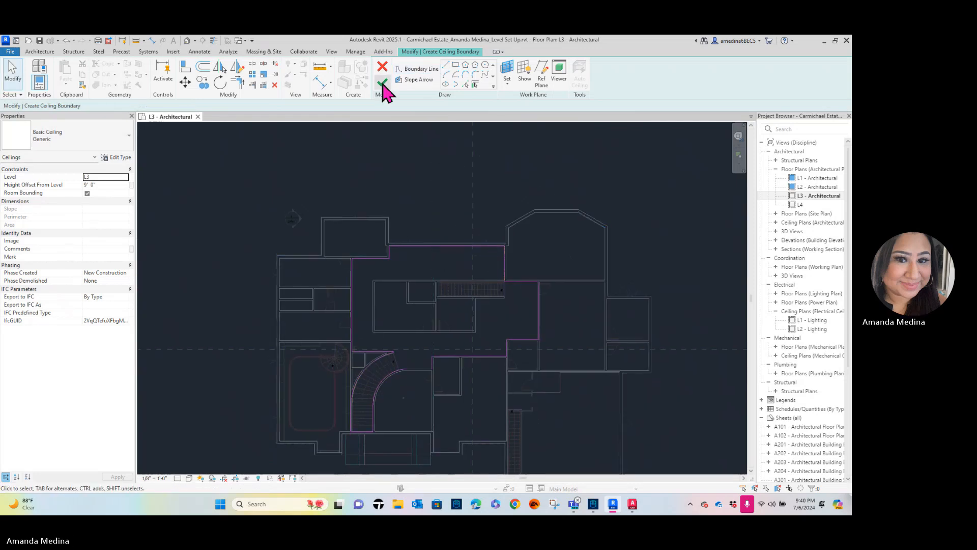
pyautogui.click(383, 84)
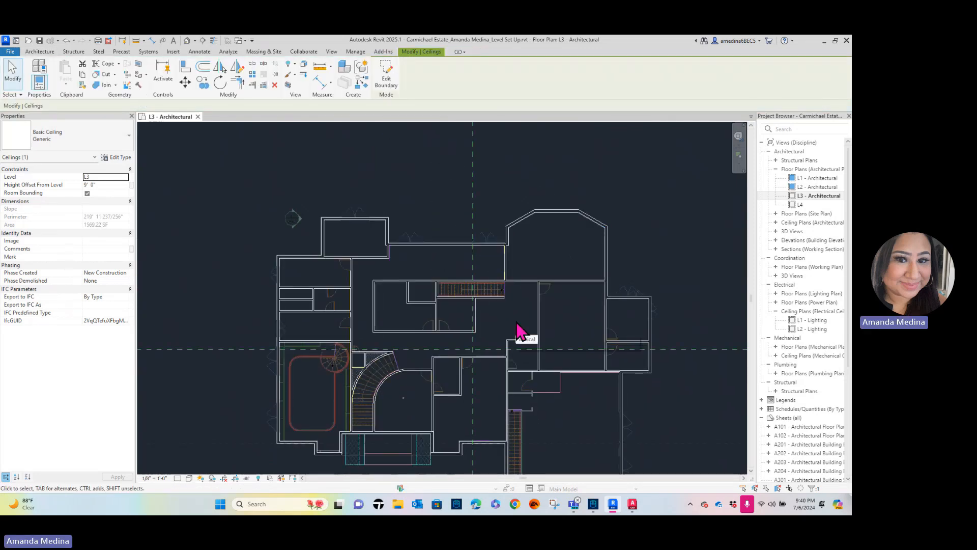
# Open the default 3D view and examine the L3 ceilings from above
pyautogui.scroll(-1, 554, 290)
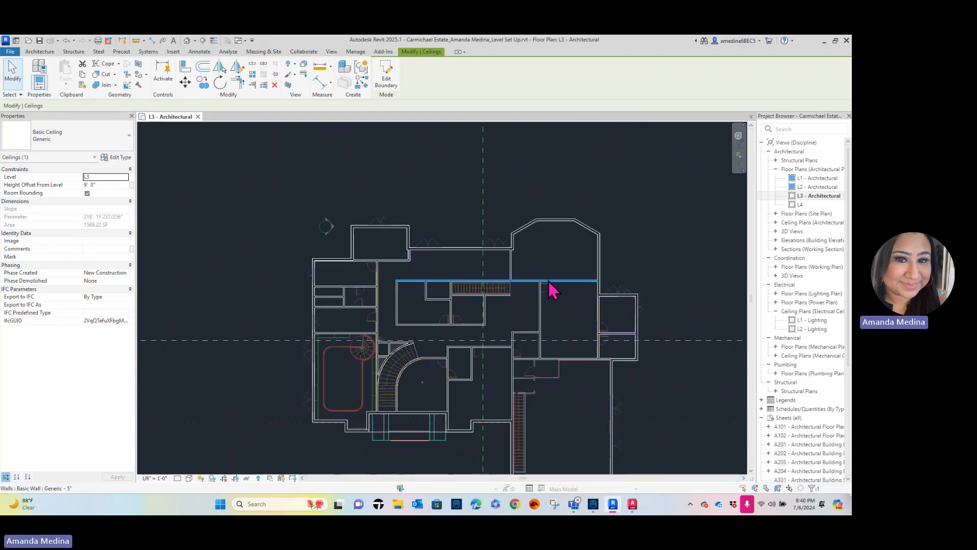
pyautogui.scroll(-2, 534, 293)
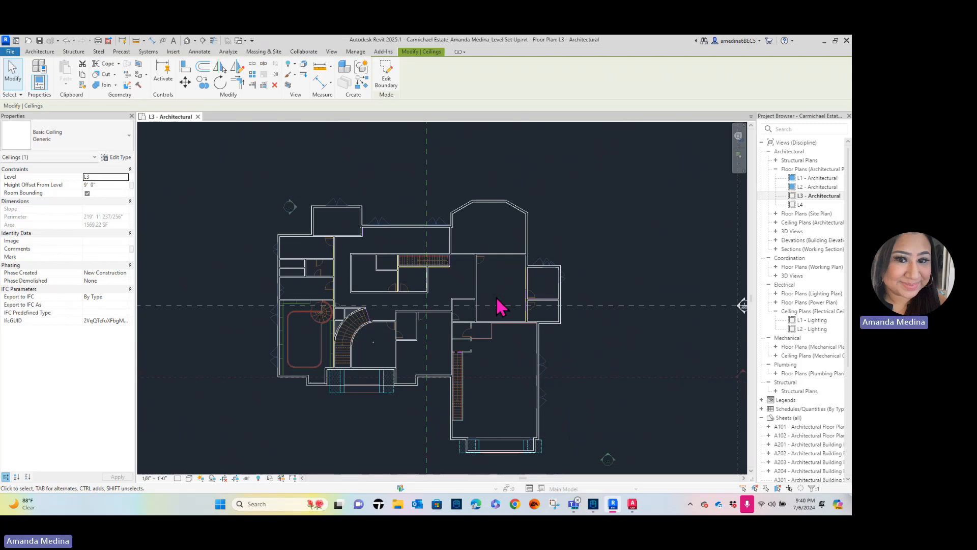
pyautogui.click(187, 41)
pyautogui.press('Escape')
pyautogui.scroll(3, 493, 373)
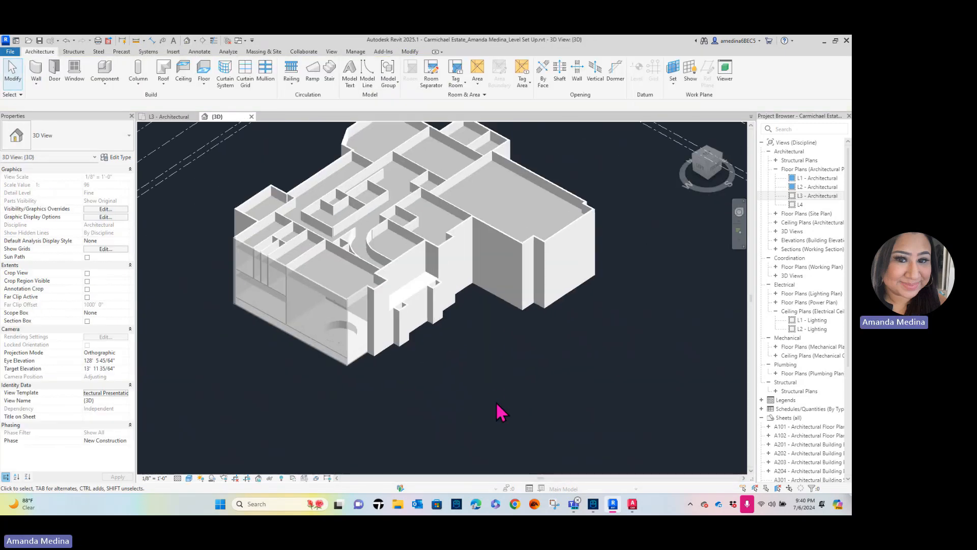
pyautogui.scroll(-1, 502, 417)
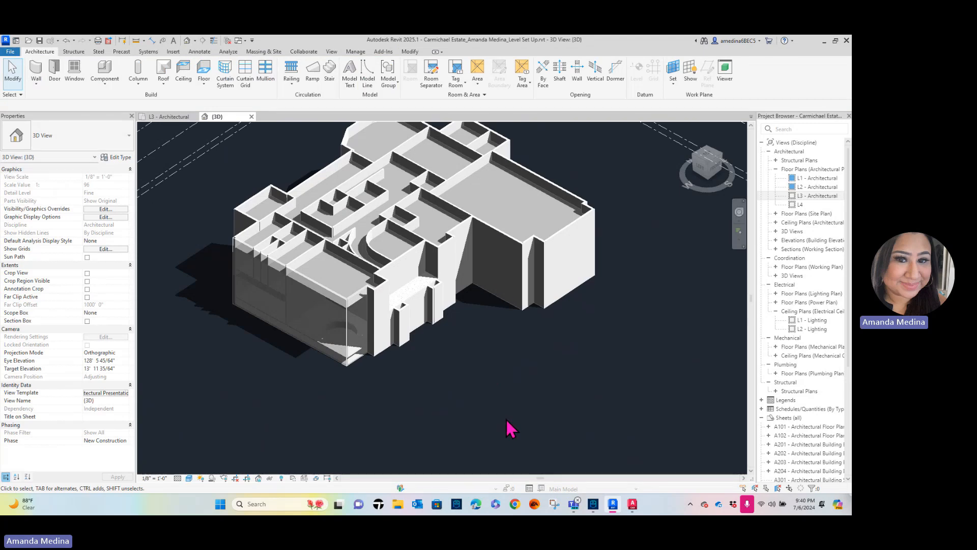
pyautogui.keyDown('shift'); pyautogui.moveTo(489, 233); pyautogui.dragTo(488, 280, button='middle'); pyautogui.keyUp('shift')
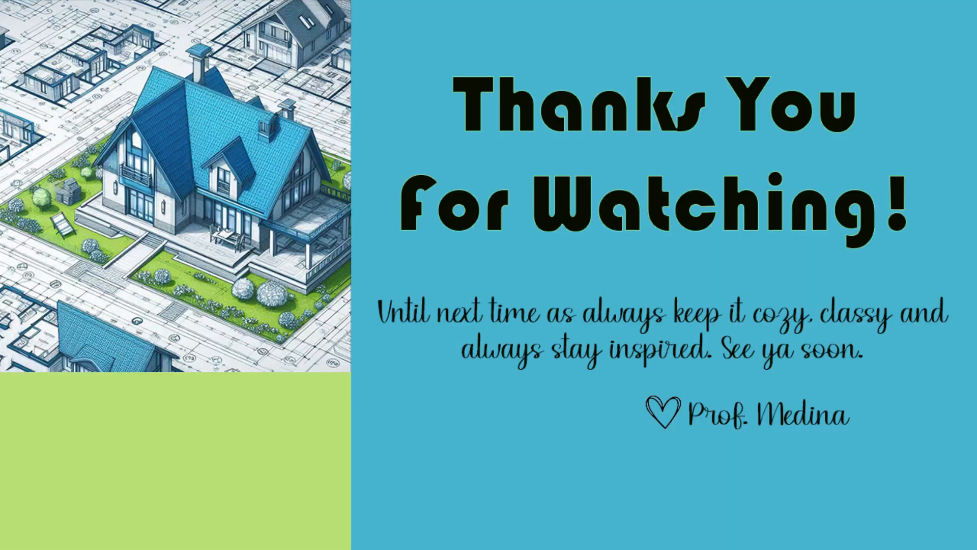